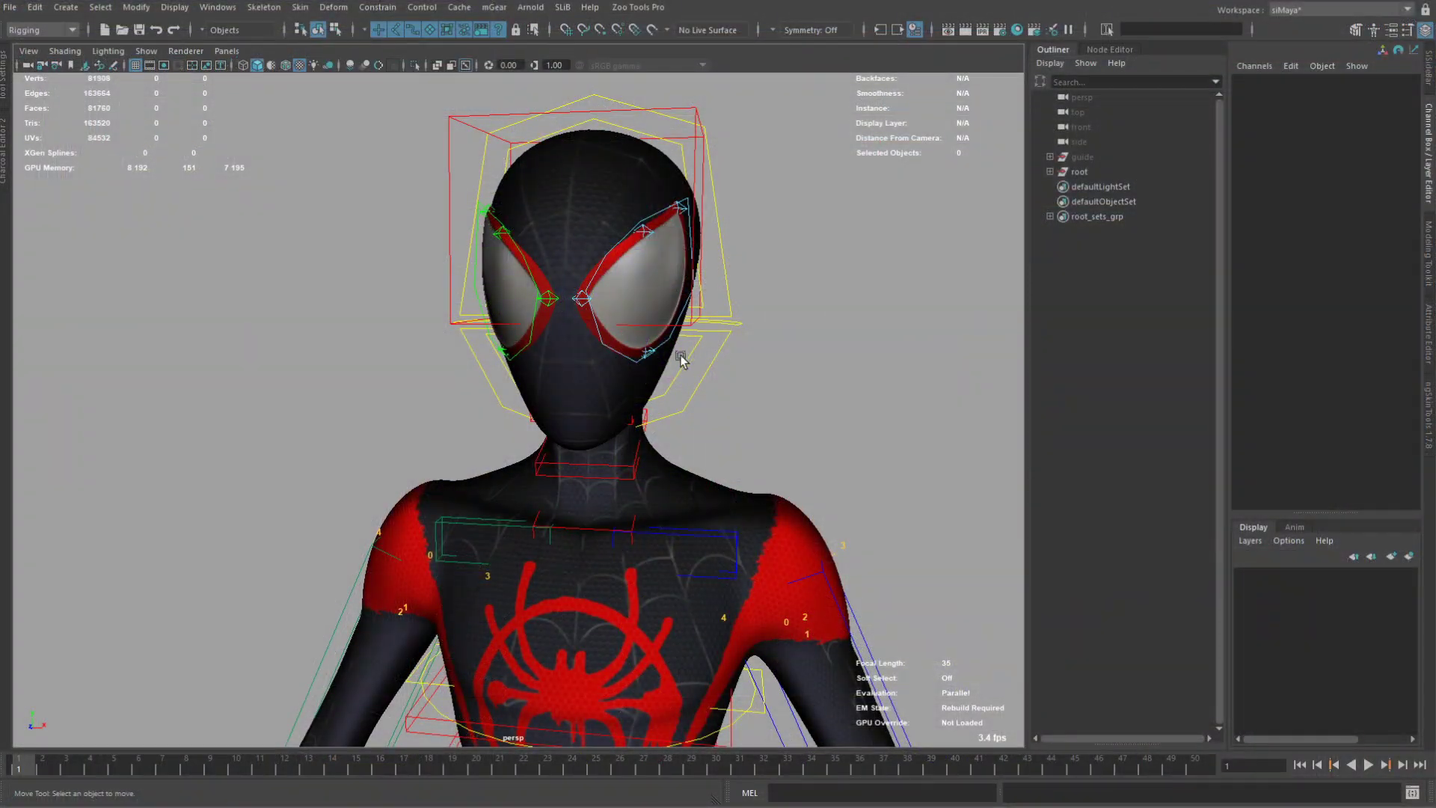
Select the left eye base control eyeBase_L0_ctl and try moving it around the mask to test the eye's sliding.
right_click_drag(680, 359, 740, 317, "alt")
left_click_drag(740, 317, 671, 344, "alt")
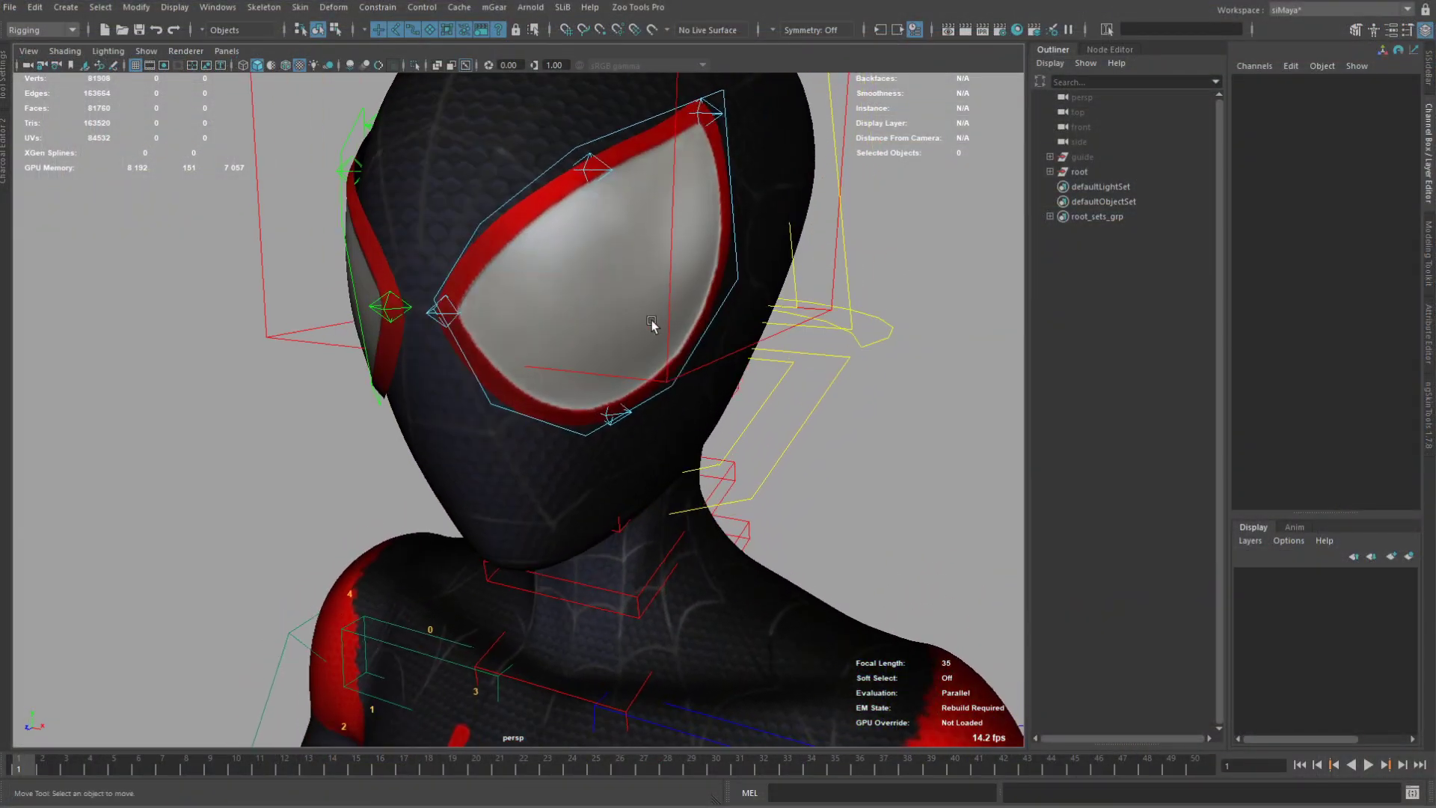
left_click(650, 402)
right_click_drag(657, 323, 576, 345, "alt")
left_click_drag(573, 336, 631, 322)
left_click_drag(632, 271, 582, 446)
left_click_drag(634, 301, 654, 318)
left_click_drag(658, 249, 637, 296)
scroll(718, 376, "up", 2)
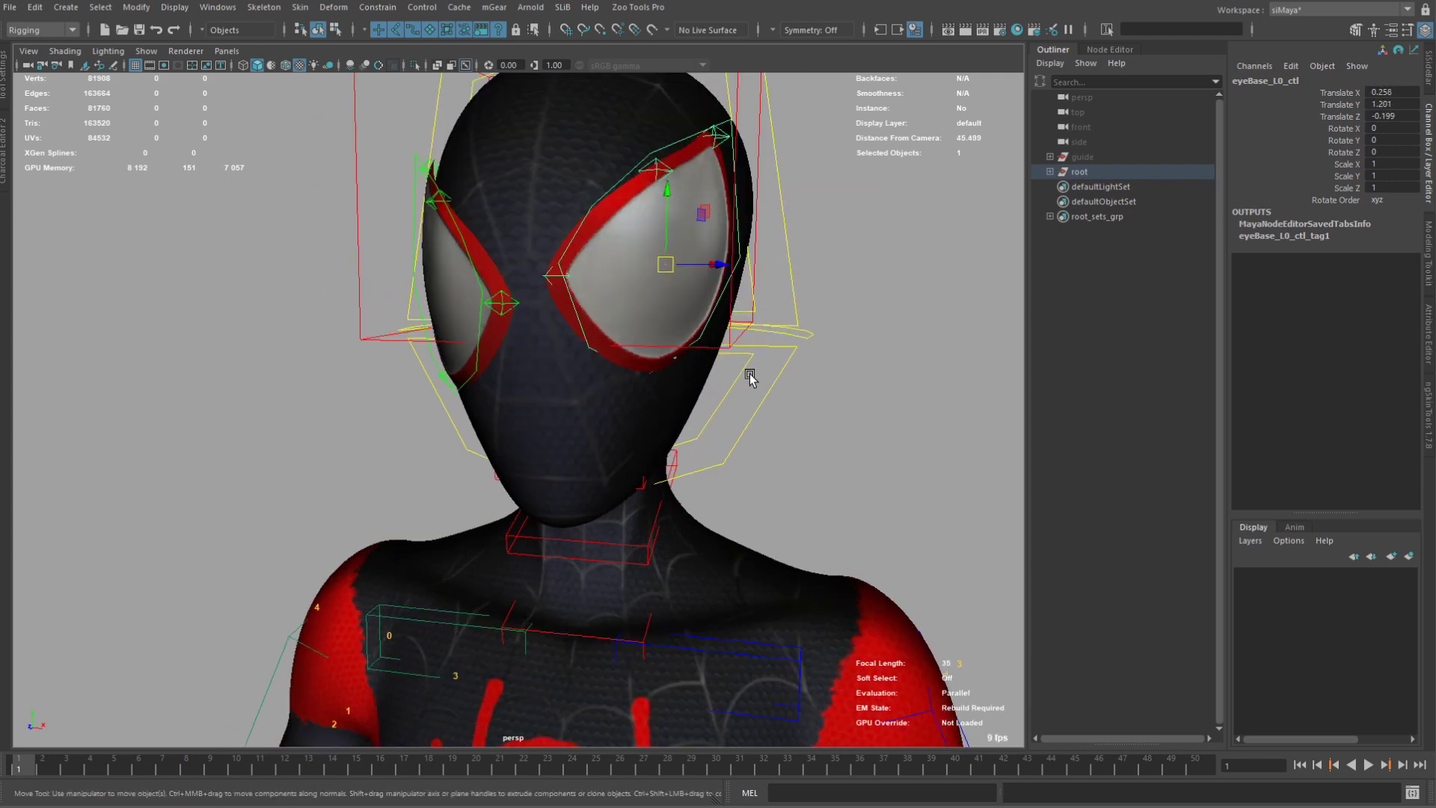
Try scaling the left eye base control uniformly to about 0.81, and undo its test scaling and movement.
scroll(754, 396, "down", 2)
left_click_drag(760, 429, 680, 433, "alt")
scroll(591, 356, "up", 4)
middle_click_drag(457, 247, 590, 420, "alt")
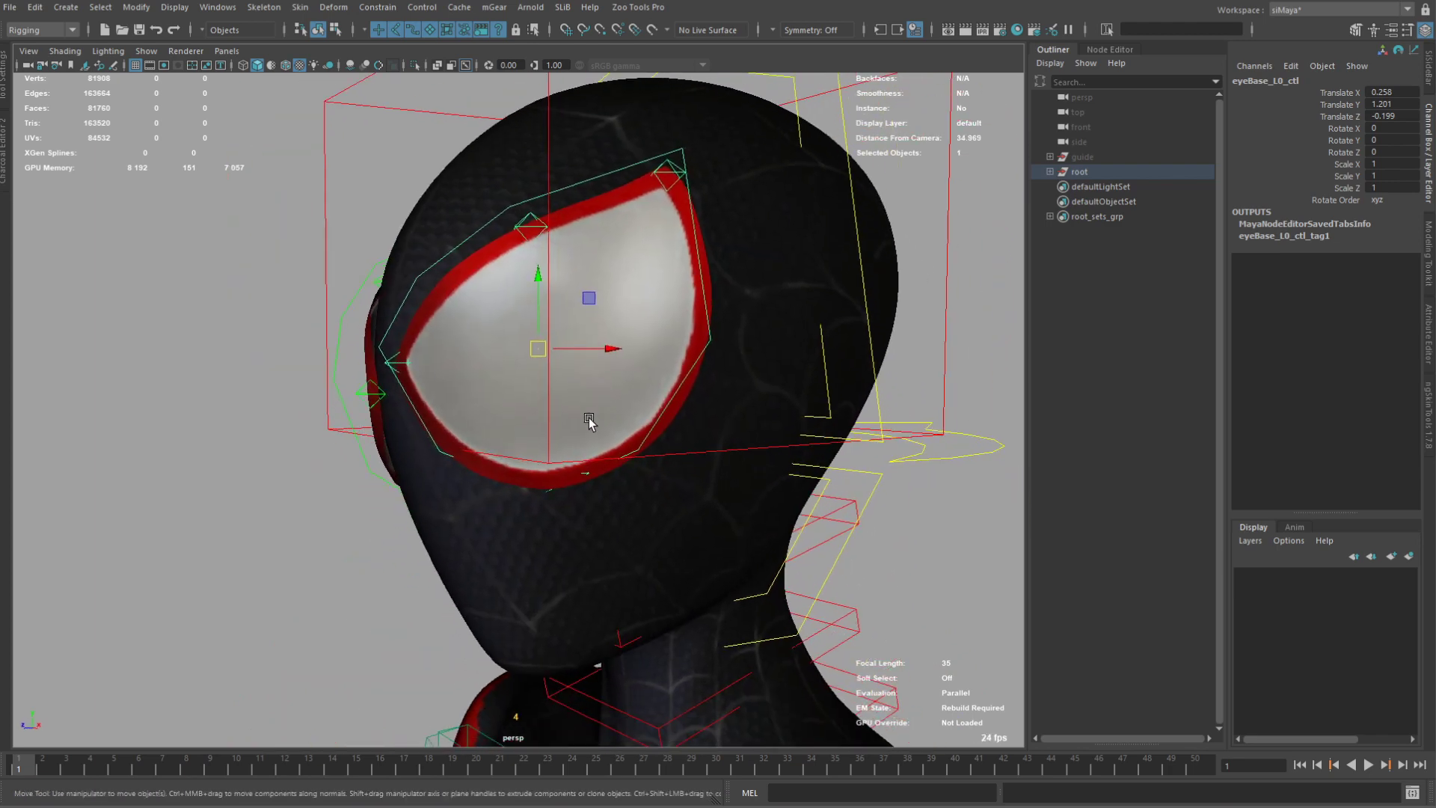
left_click_drag(590, 419, 632, 391, "alt")
key("r")
middle_click_drag(630, 389, 493, 426)
middle_click_drag(606, 426, 635, 426)
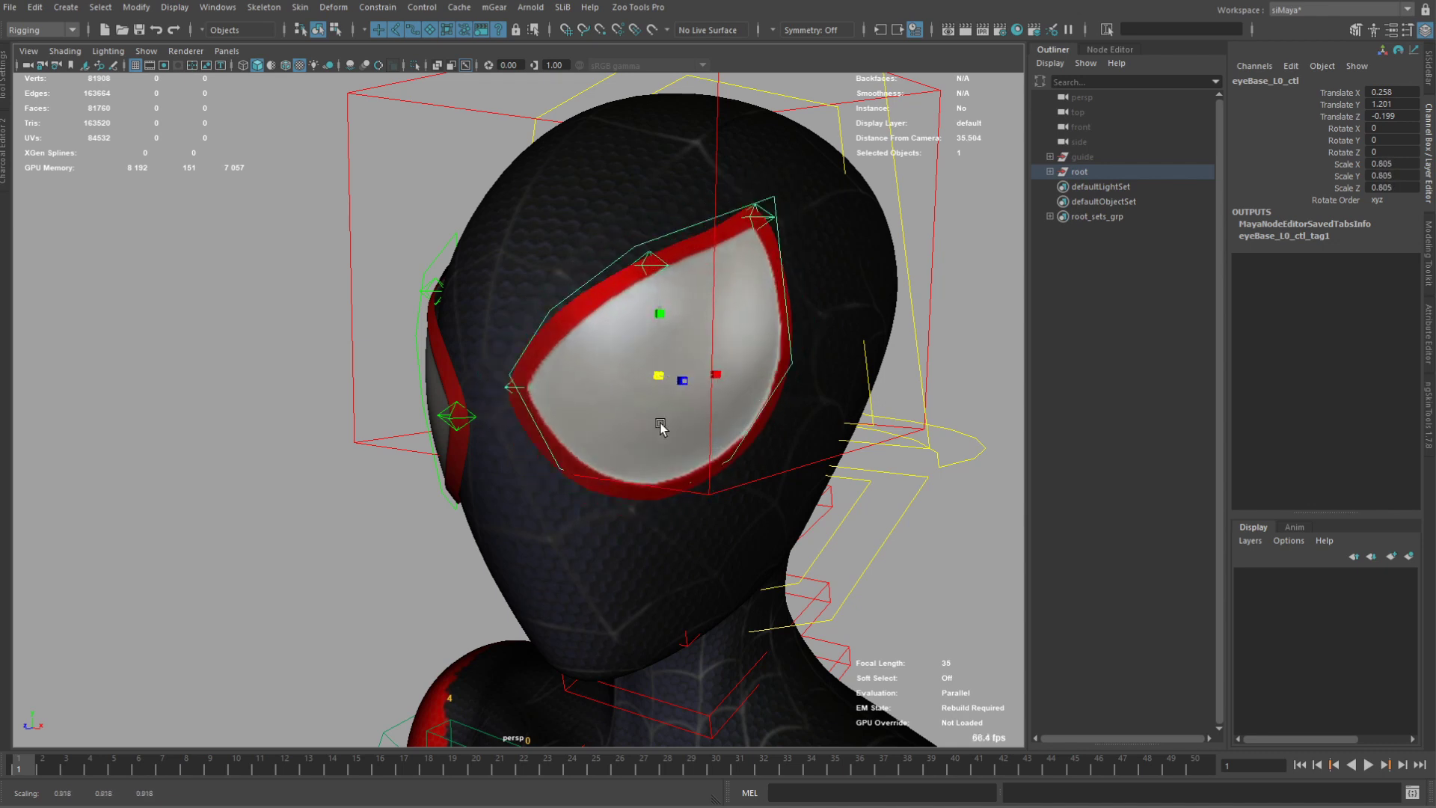
mouse_move(503, 443)
middle_mouse_down()
mouse_move(616, 445)
mouse_move(485, 448)
middle_mouse_up()
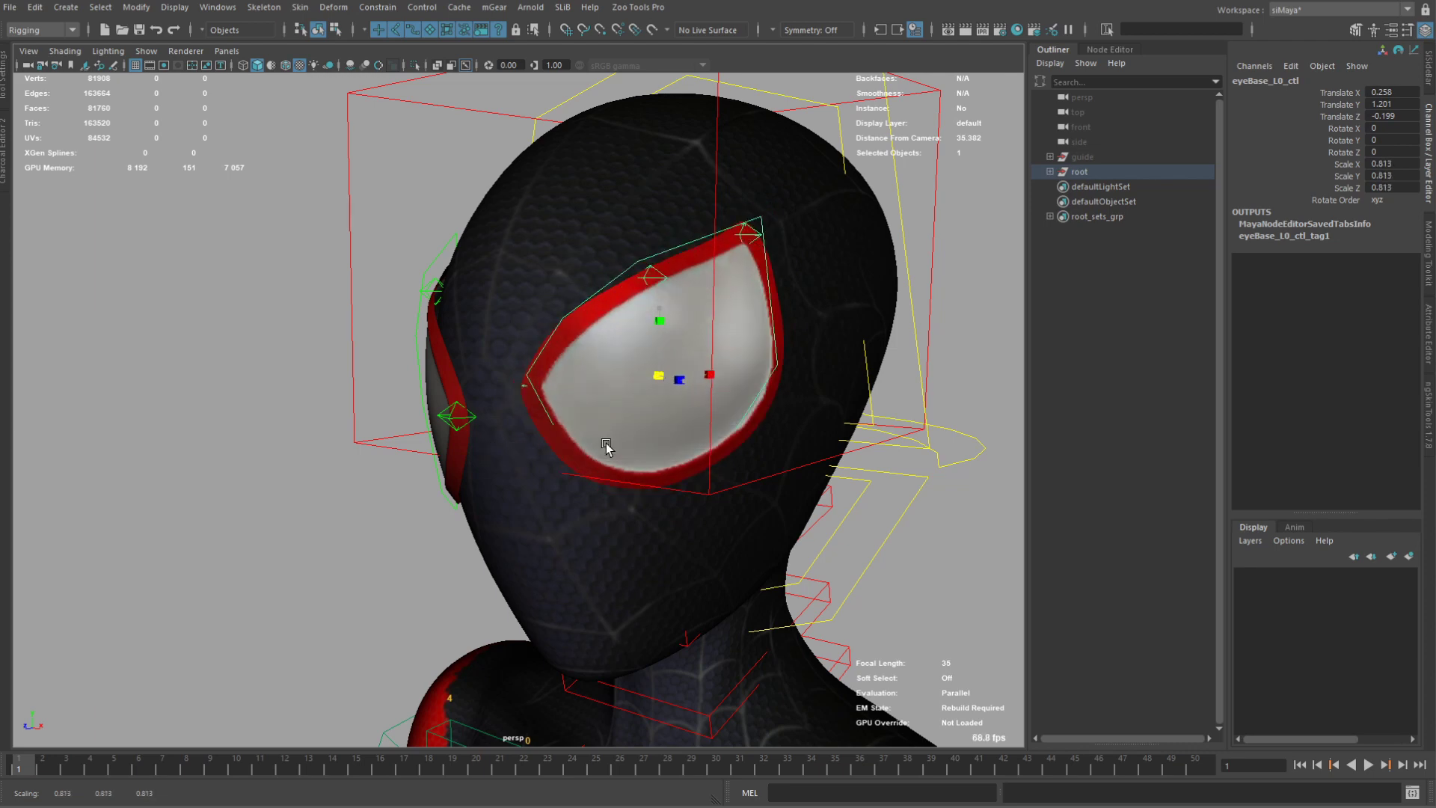
key("ctrl+z")
key("ctrl+z")
Expand root and setup down to the eye_setup group and make that group visible on the head.
right_click_drag(729, 497, 653, 461, "alt")
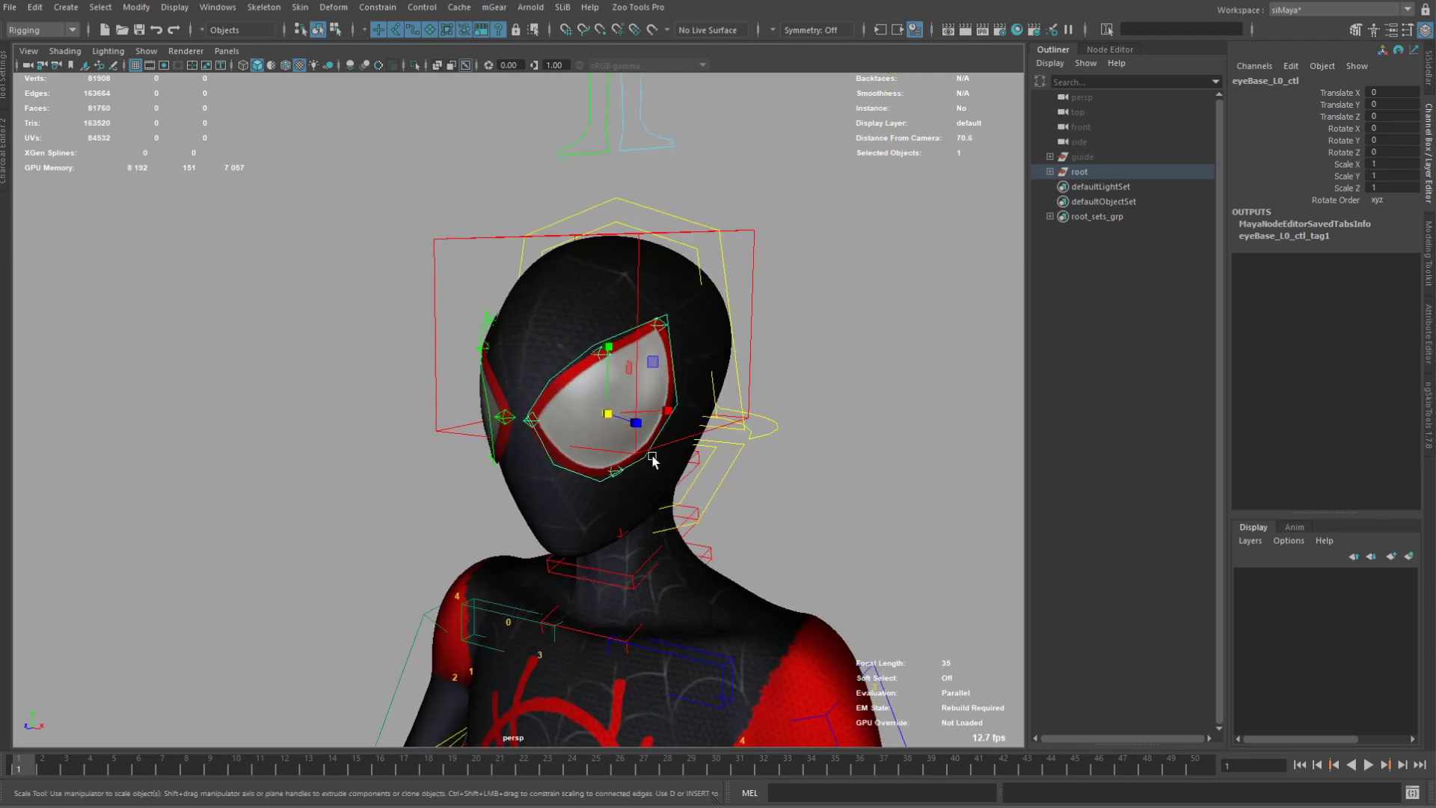
middle_click_drag(713, 515, 613, 481, "alt")
left_click_drag(612, 480, 620, 464, "alt")
right_click_drag(621, 463, 630, 447, "alt")
left_click_drag(629, 447, 598, 479, "alt")
left_click_drag(752, 528, 610, 449, "alt")
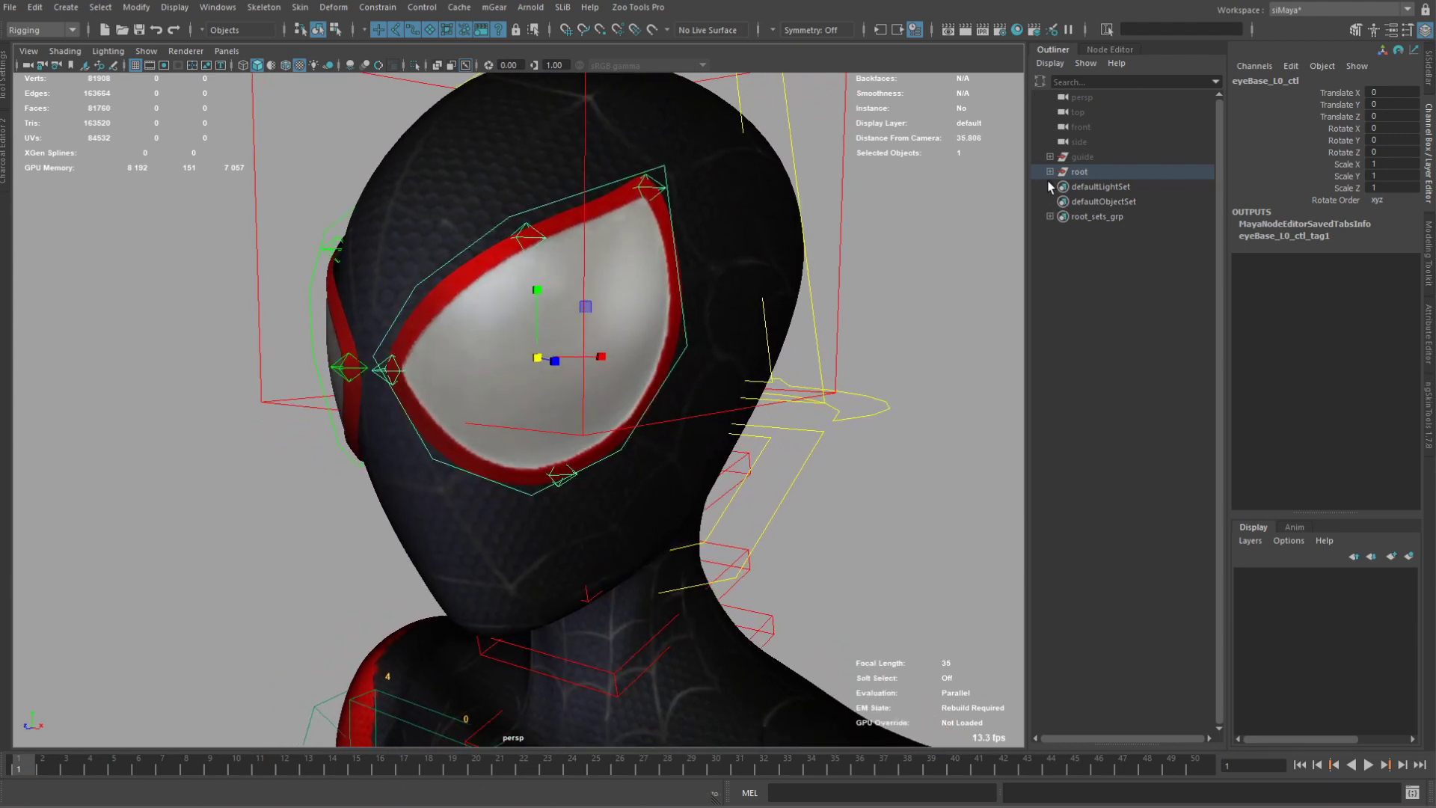
left_click(1050, 172)
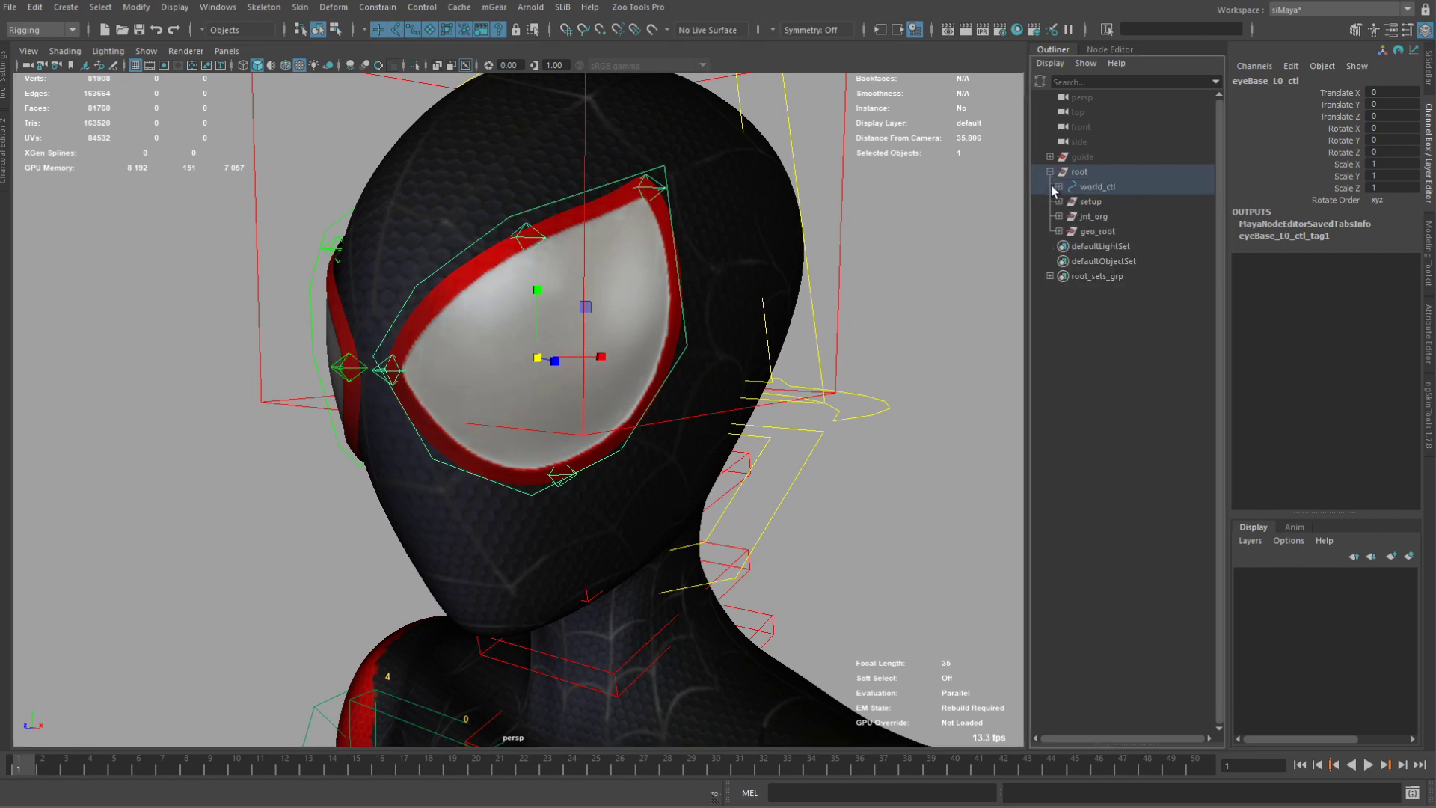
left_click(1059, 202)
left_click(1068, 217)
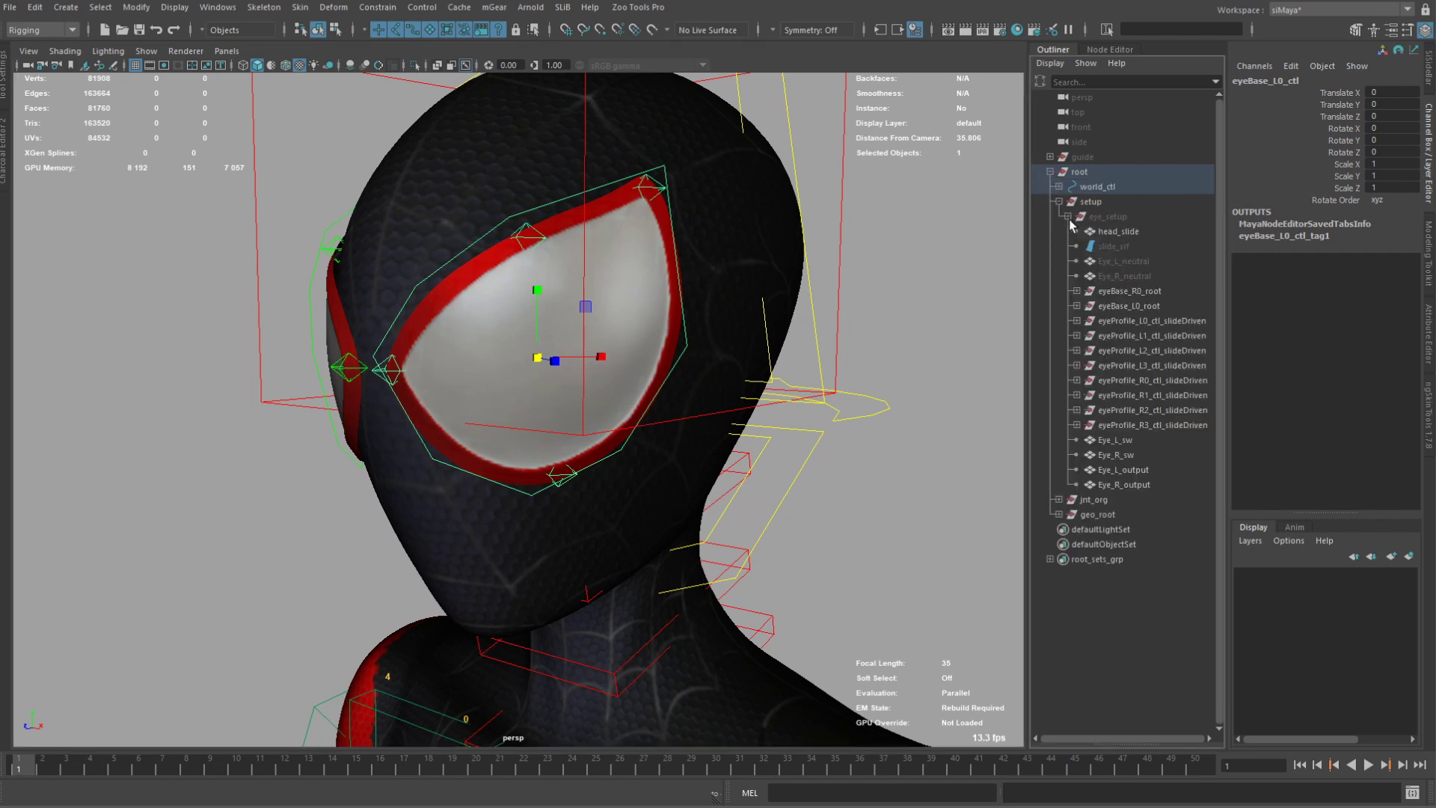
left_click(1114, 217)
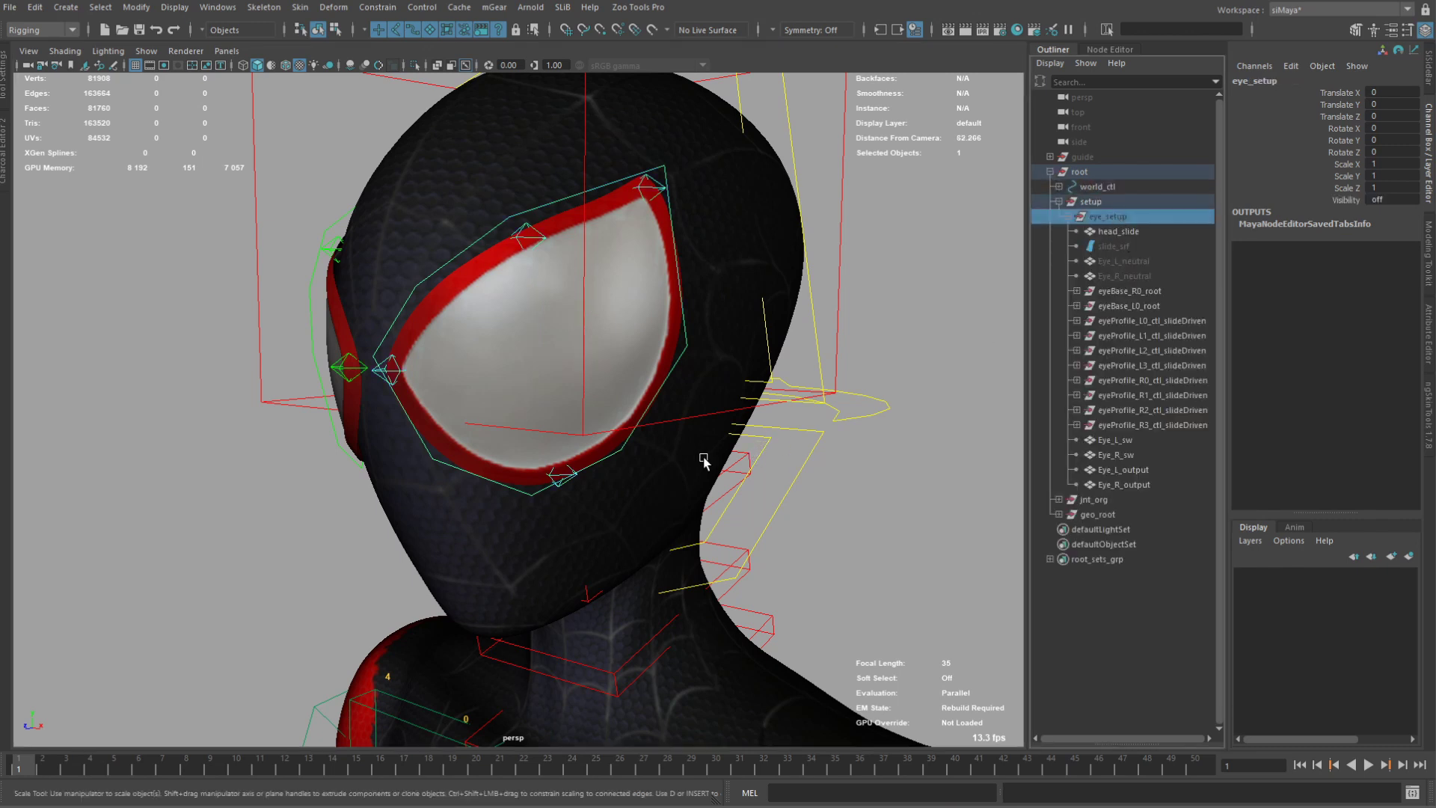
key("shift+h")
key("f")
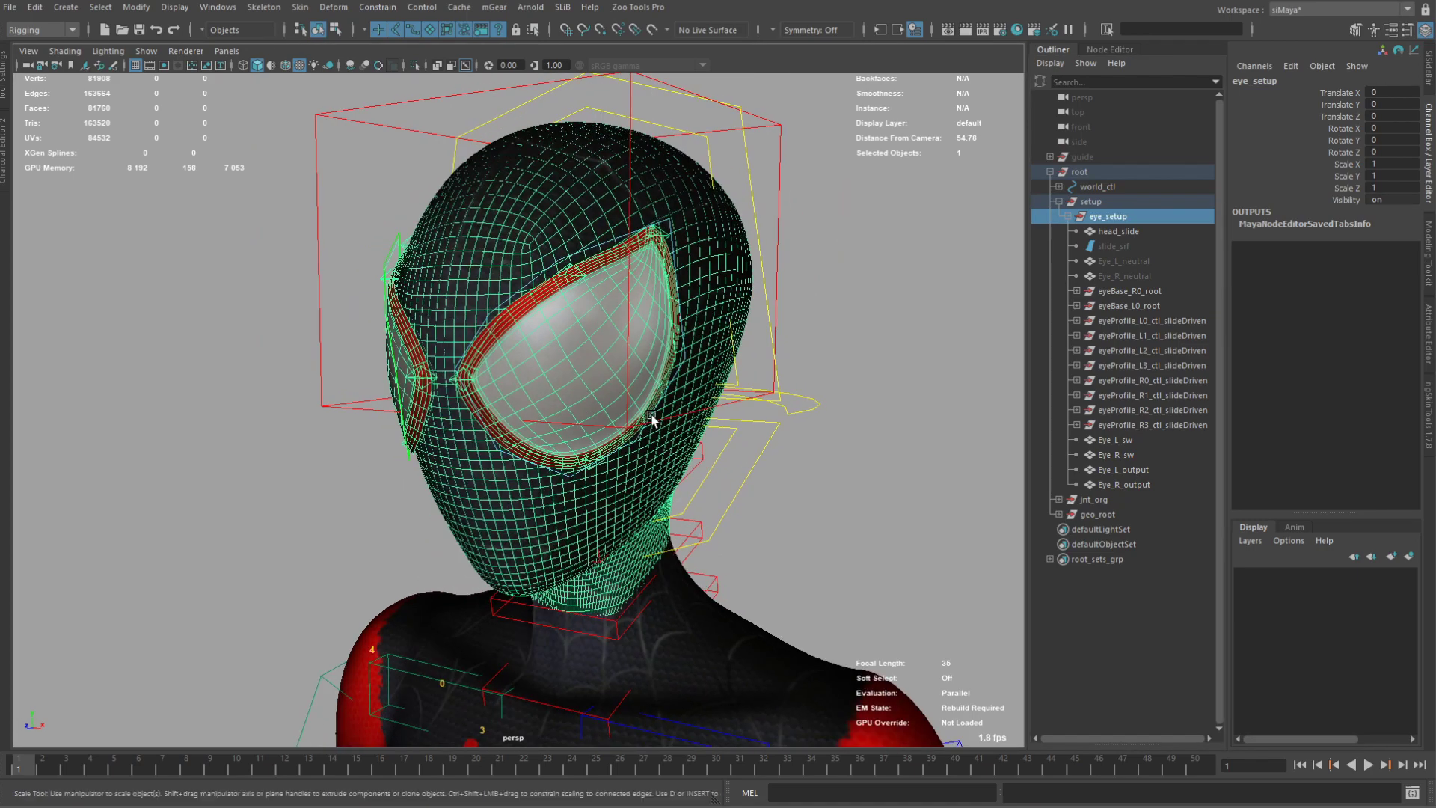
left_click_drag(720, 378, 625, 369, "alt")
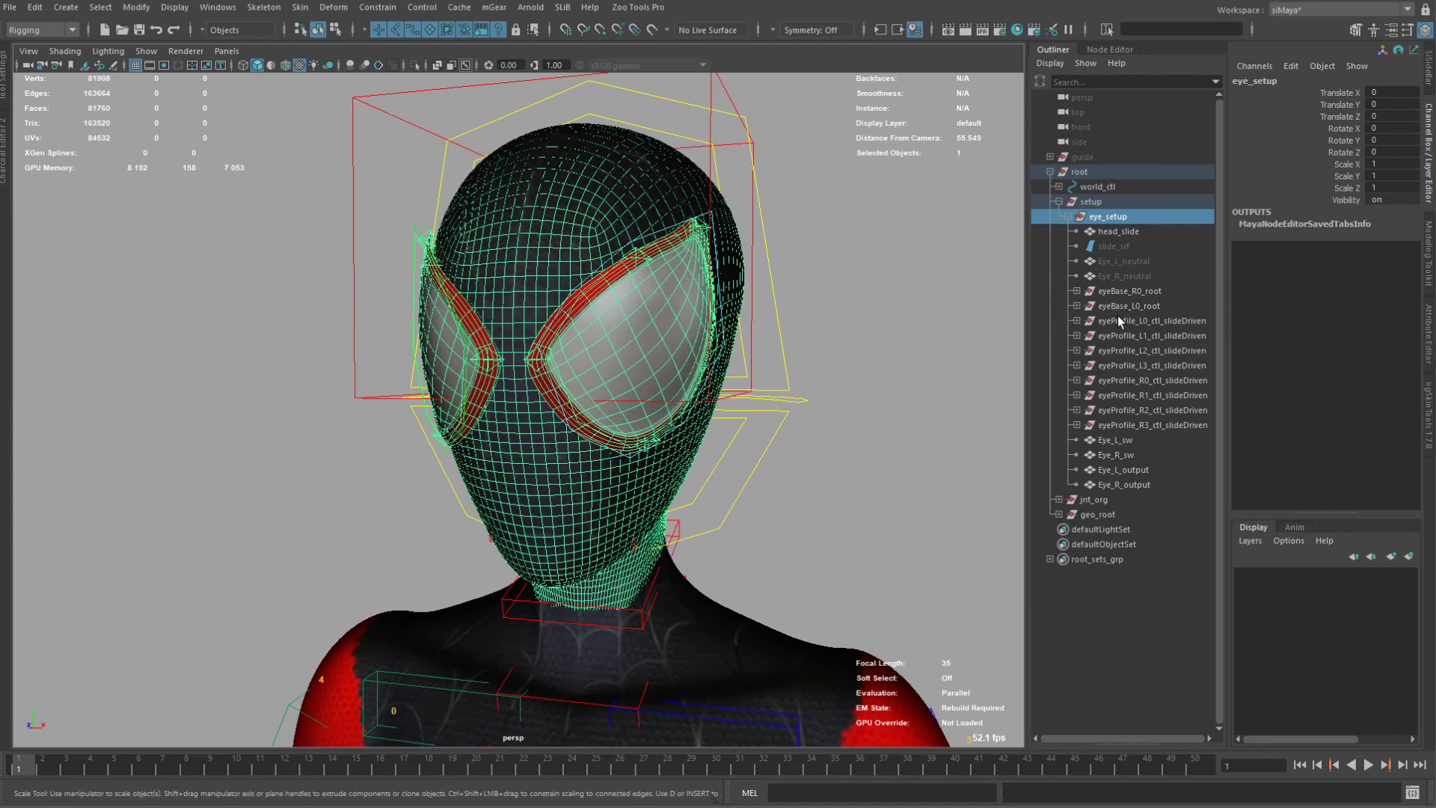
Expand the eyeBase_L0_root hierarchy and select eyeBase_L0_ctl_ghost to inspect its channels.
left_click(1124, 291)
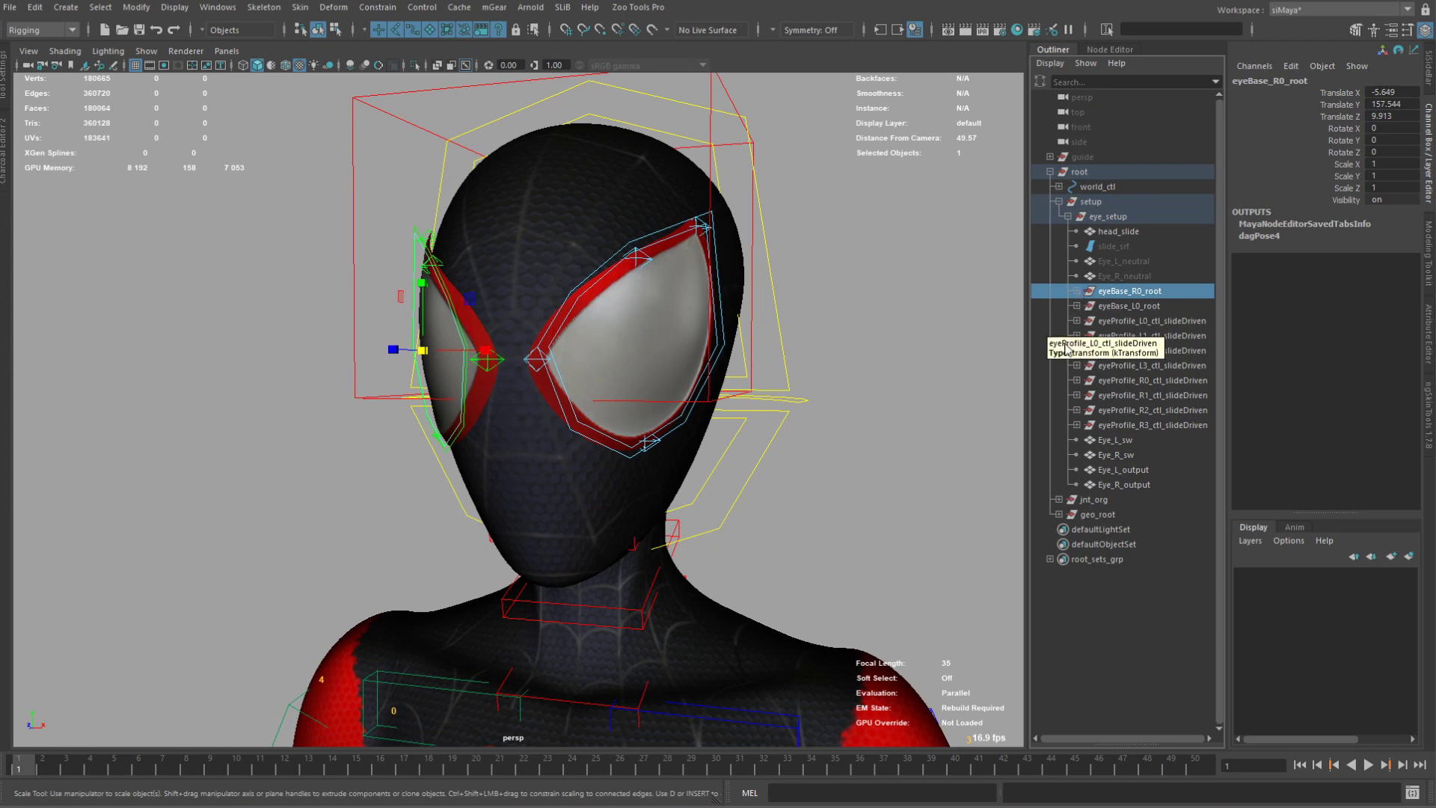
left_click(1077, 306)
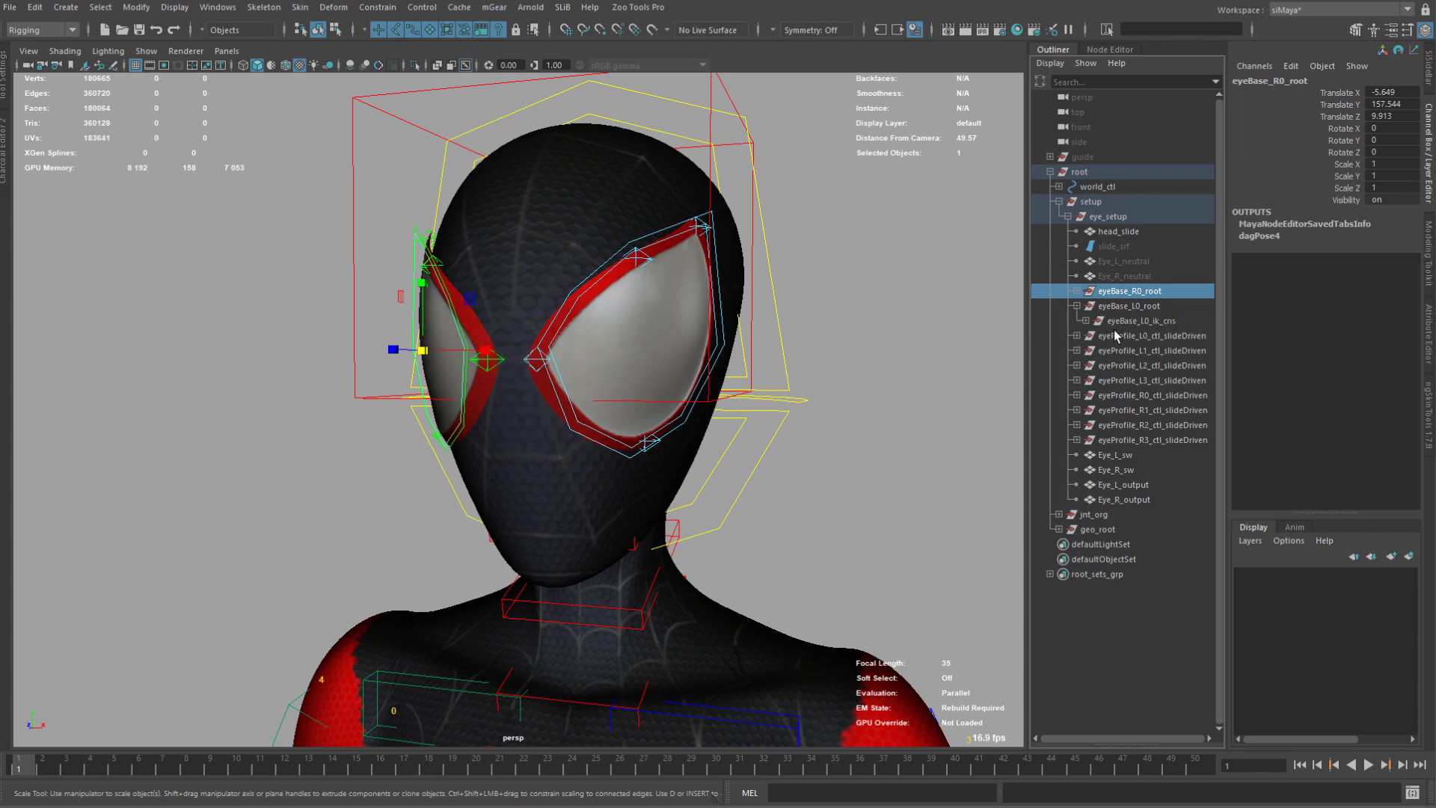
left_click(1085, 322)
left_click(1147, 337)
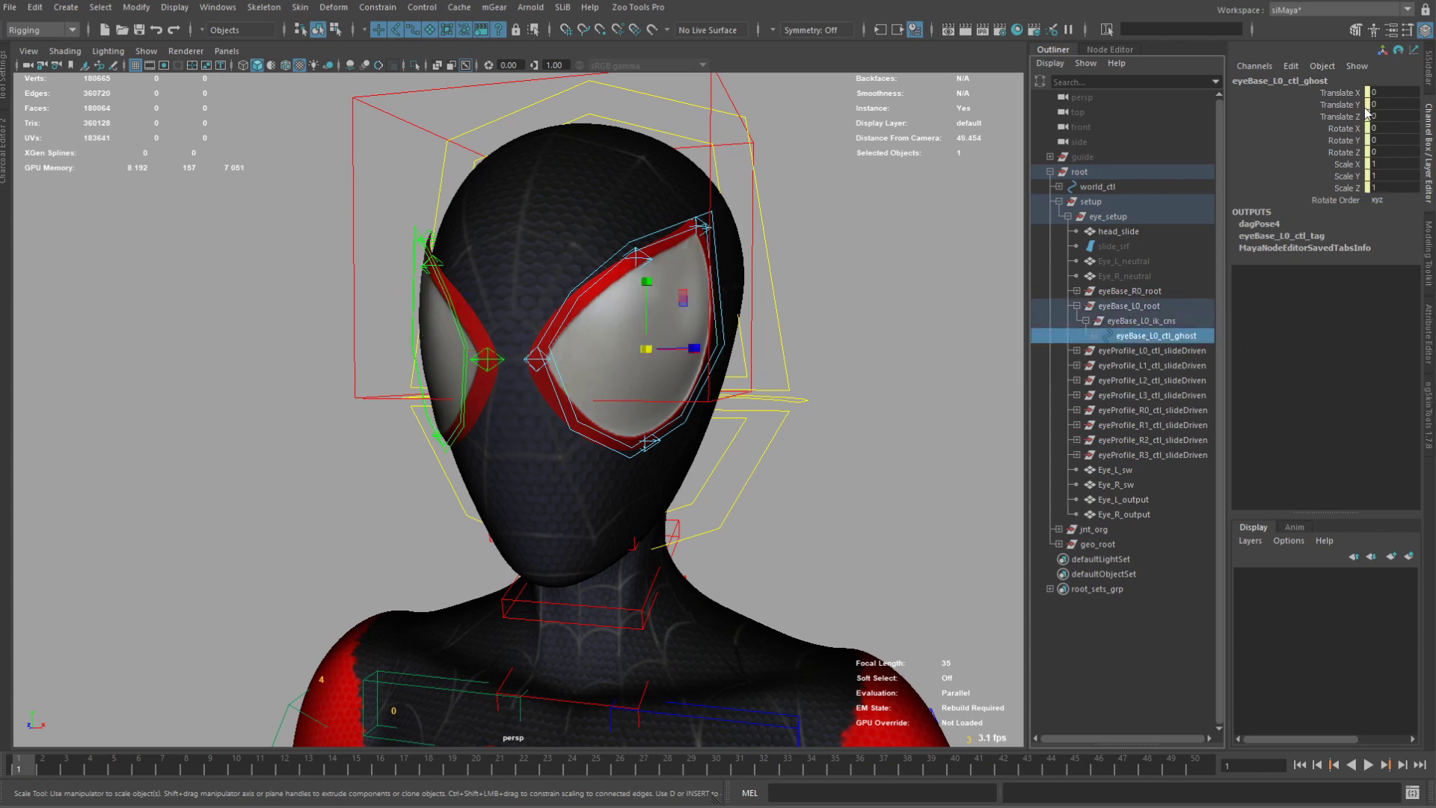
Try scaling the left eye base control uniformly to about 0.46 and undo the scaling.
left_click(655, 232)
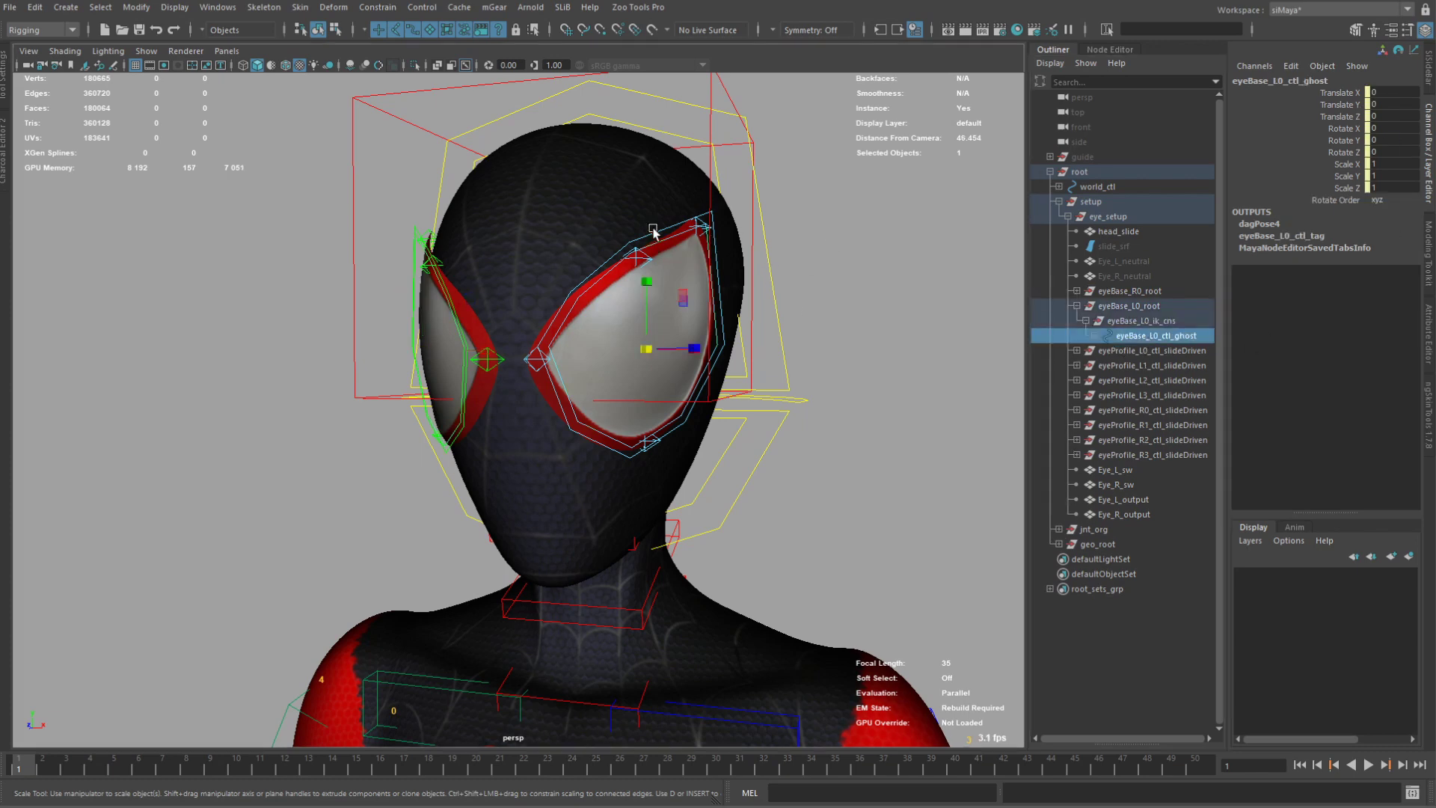
left_click(672, 291)
left_click(662, 243)
left_click_drag(640, 346, 546, 387)
key("ctrl+z")
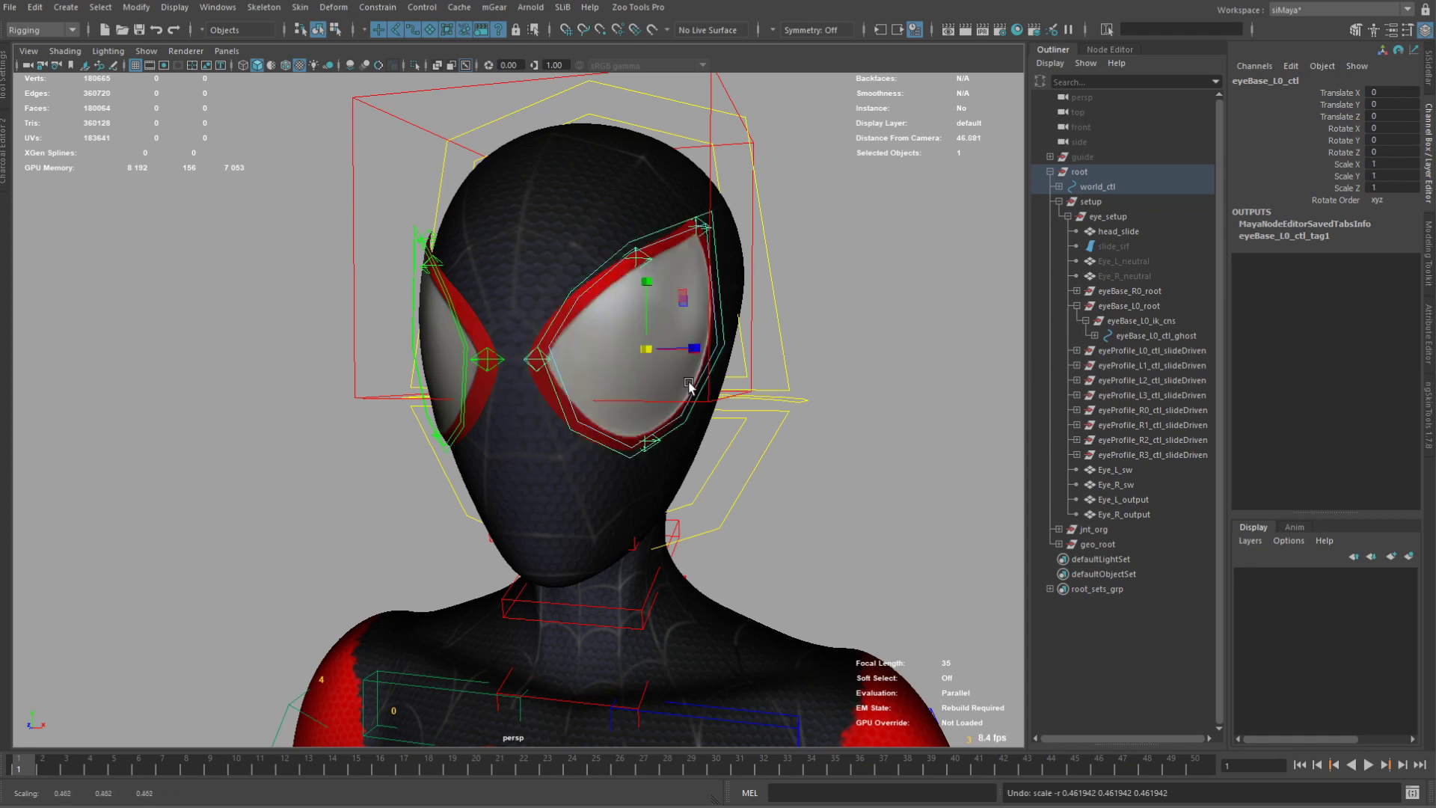
scroll(762, 381, "up", 2)
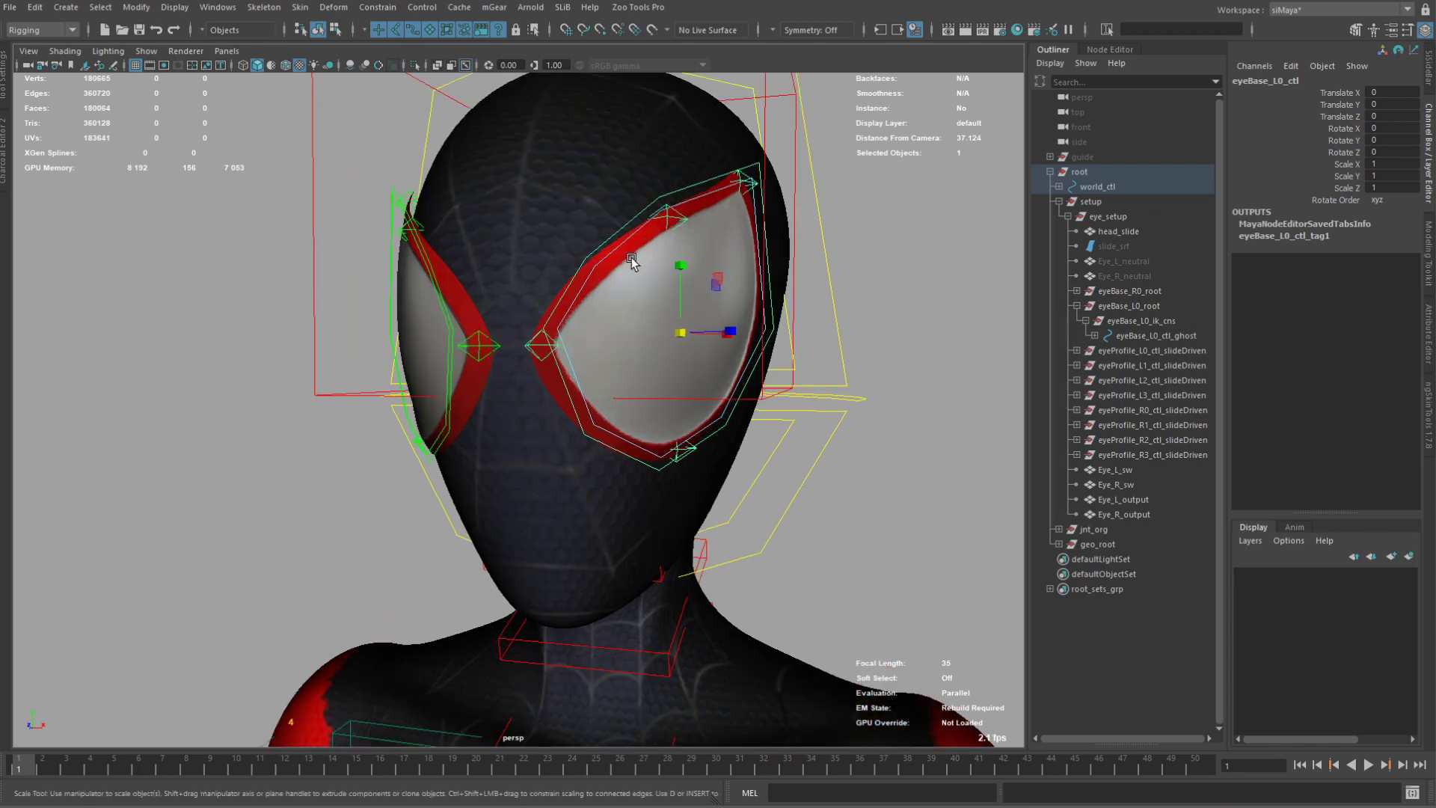
Reparent eyeProfile_L0_root through eyeProfile_L3_root from eyeBase_L0_ctl_ghost to eyeBase_L0_ik_cns.
left_click(1095, 336)
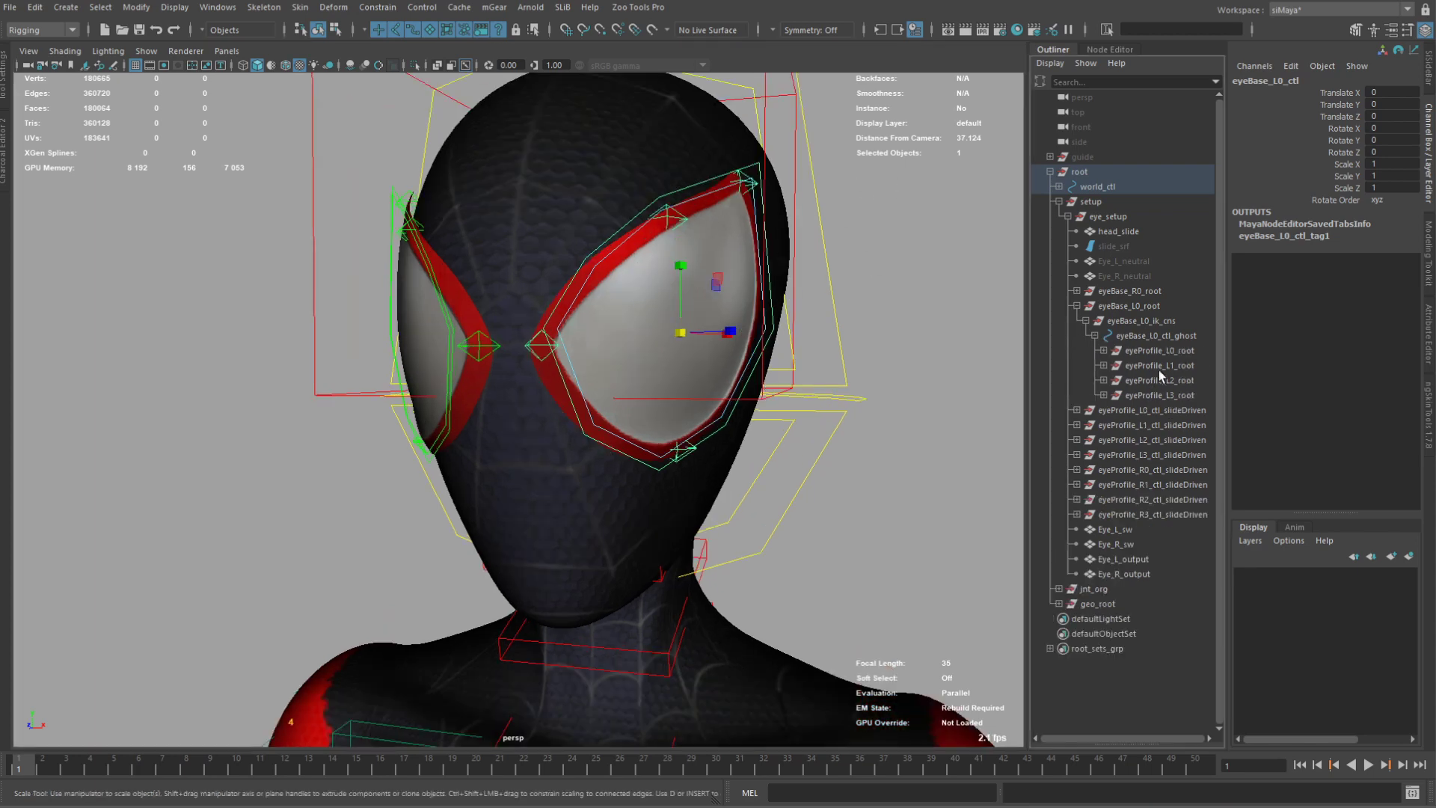
left_click(1126, 341)
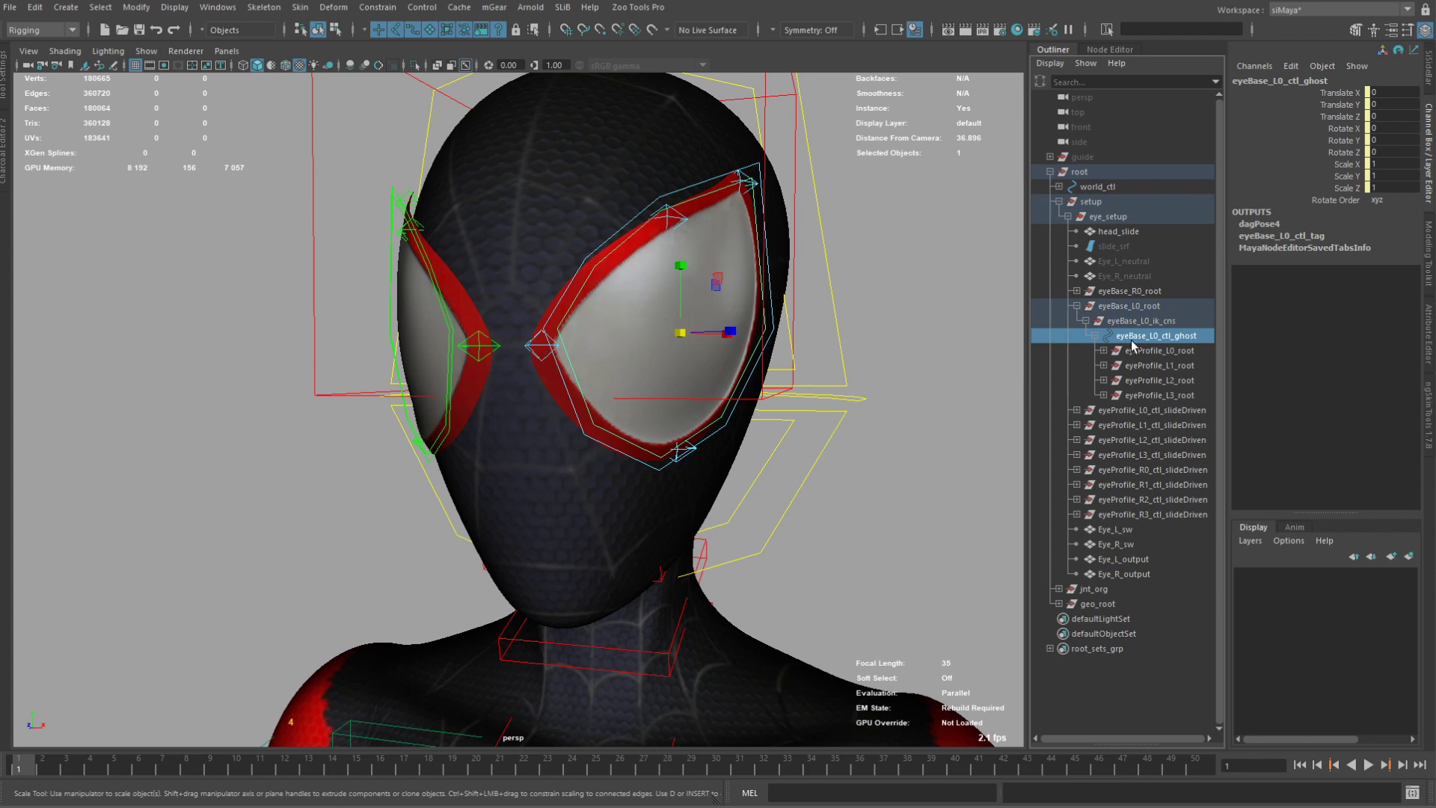
left_click(1150, 349)
left_click(1135, 395, "shift")
middle_click_drag(1073, 357, 1113, 323)
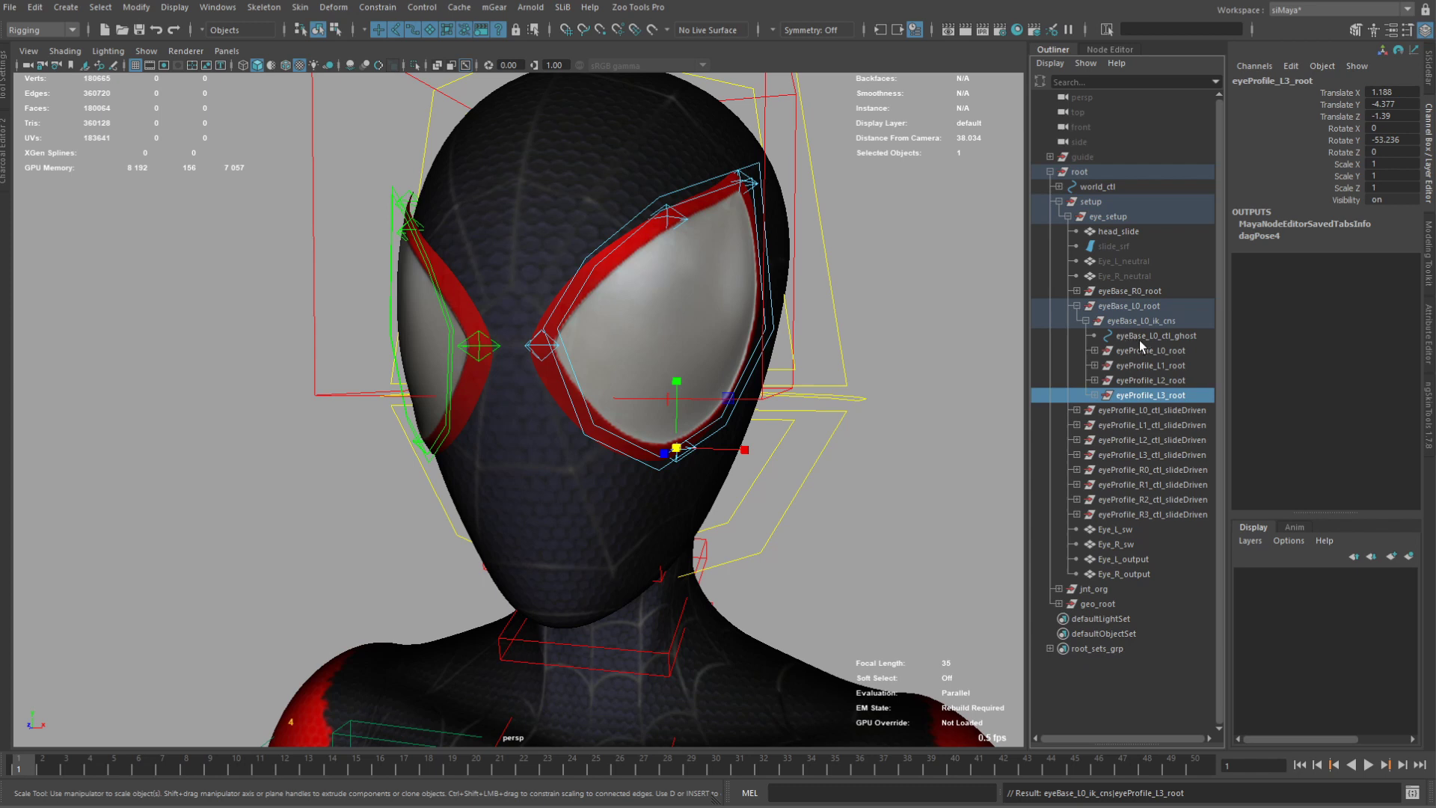
Try scaling eyeBase_L0_ctl up to about 1.52 to test the reparented profile roots, and undo the scaling.
left_click(684, 203)
left_click_drag(681, 333, 827, 352)
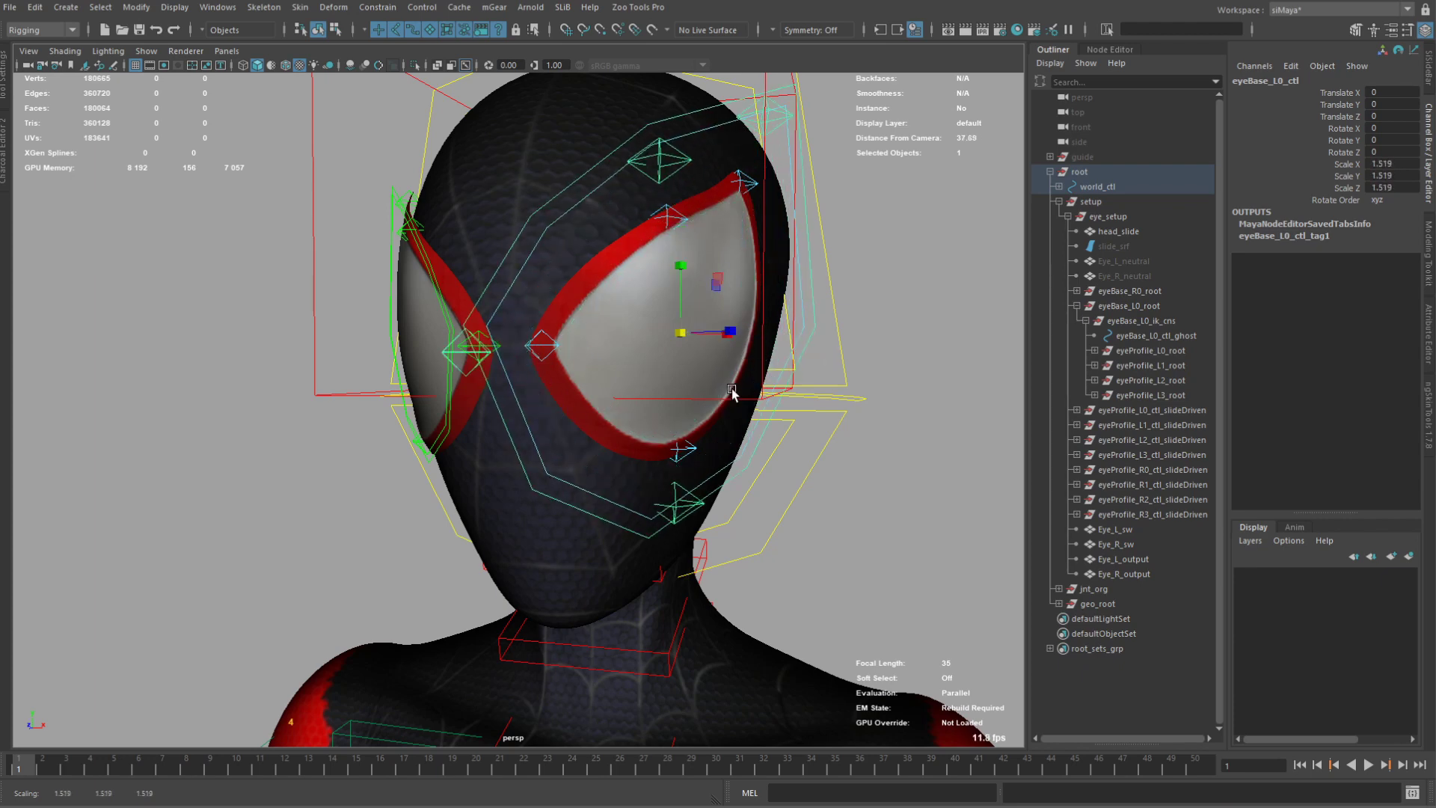
key("ctrl+z")
Try moving the upper eye profile control eyeProfile_L1_ctl down across the left lens, and undo the move.
left_click_drag(733, 340, 607, 343, "alt")
key("q")
key("w")
key("ctrl+z")
key("q")
left_click(598, 241)
key("w")
left_click_drag(582, 238, 609, 336)
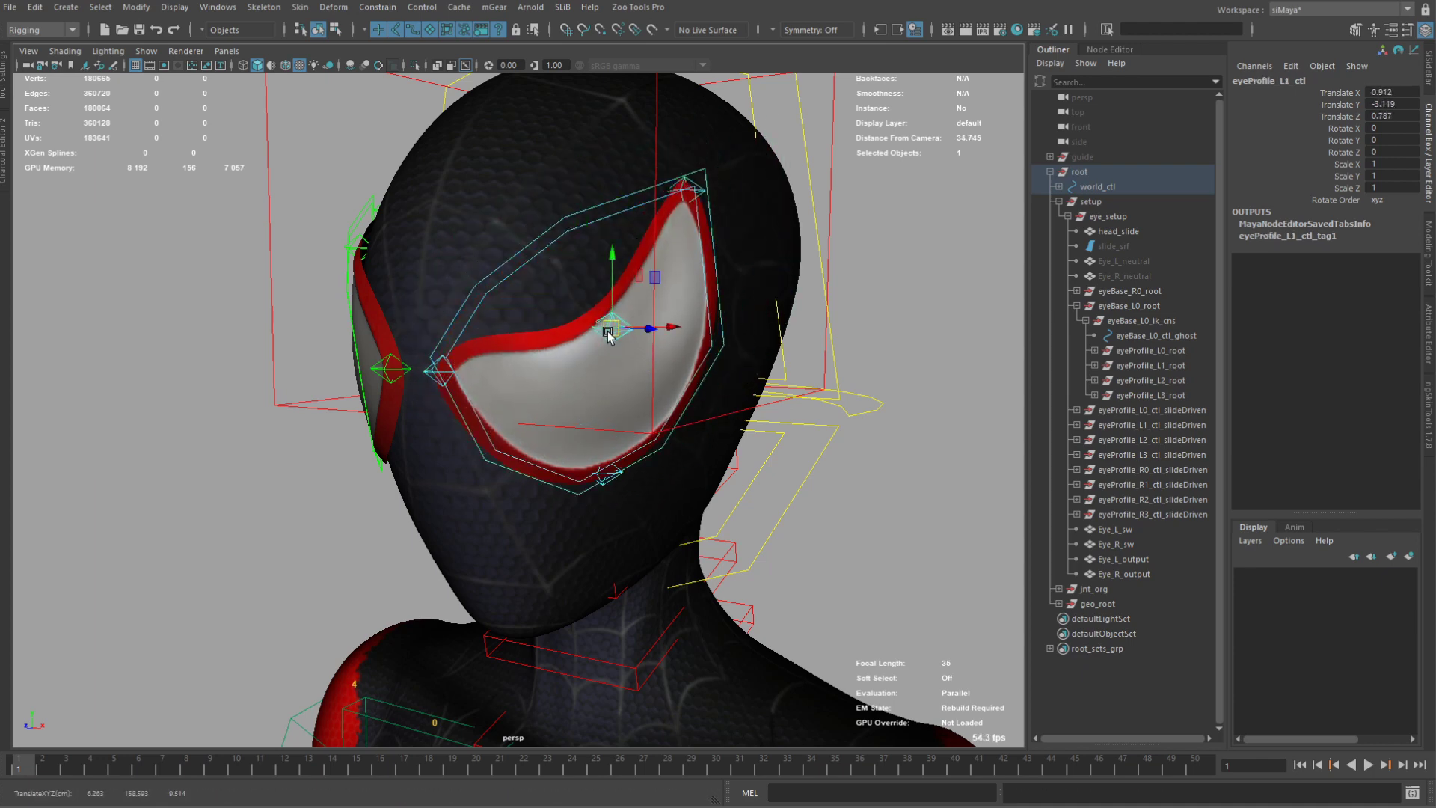
key("ctrl+z")
key("q")
scroll(573, 304, "up", 4)
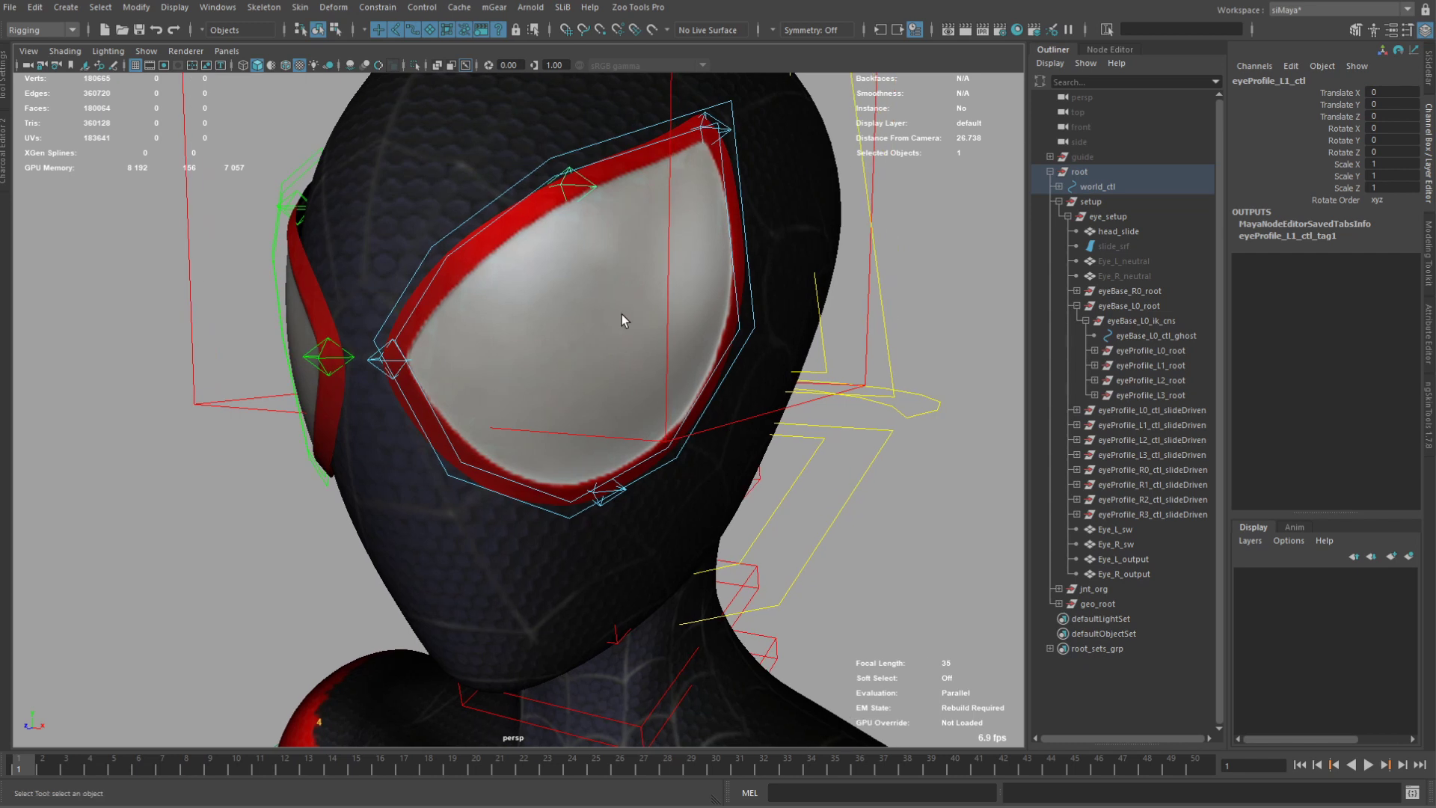
scroll(852, 288, "down", 3)
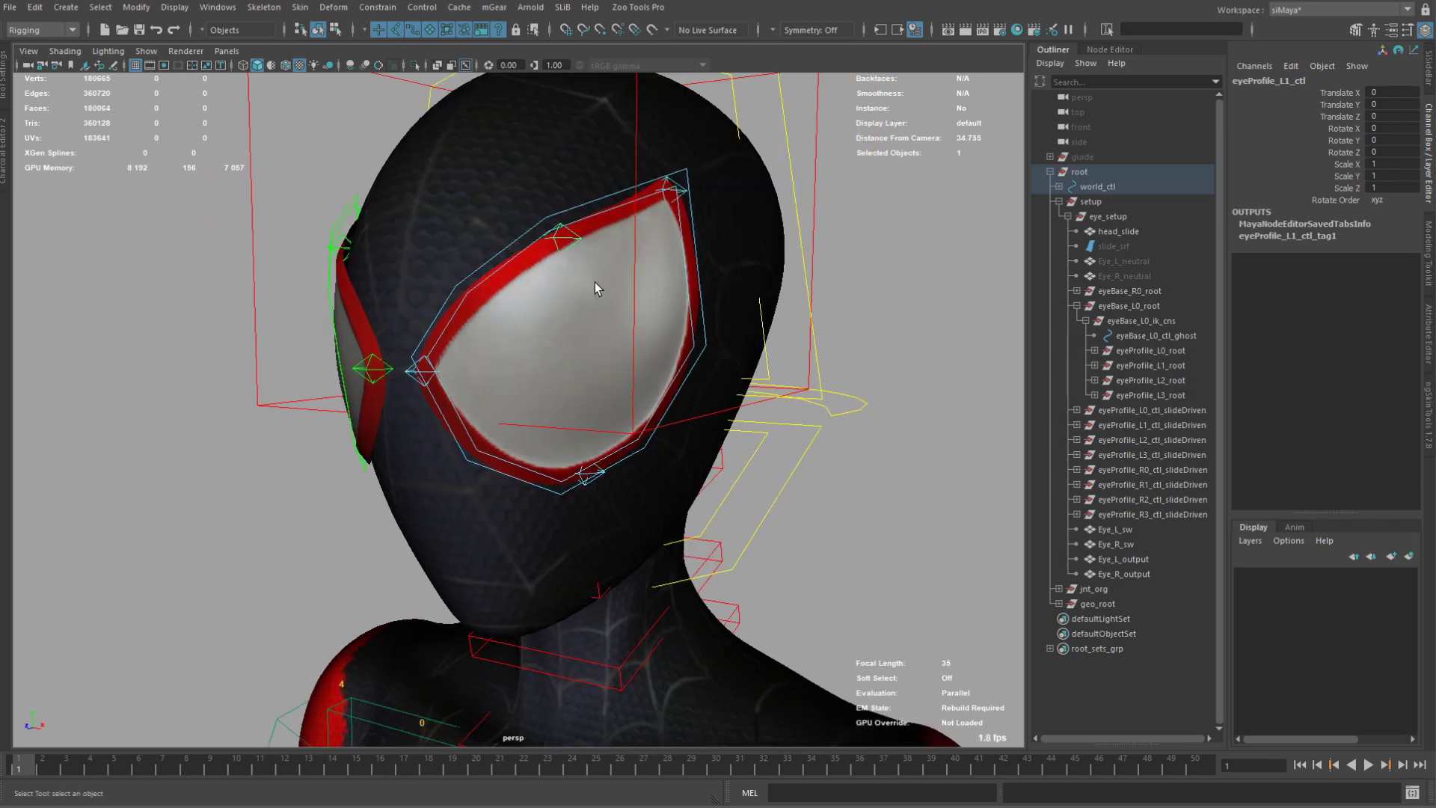
Select the Eye_L_sw mesh and examine its deformer inputs and its wireframe fit against the head.
left_click_drag(787, 389, 795, 366, "alt")
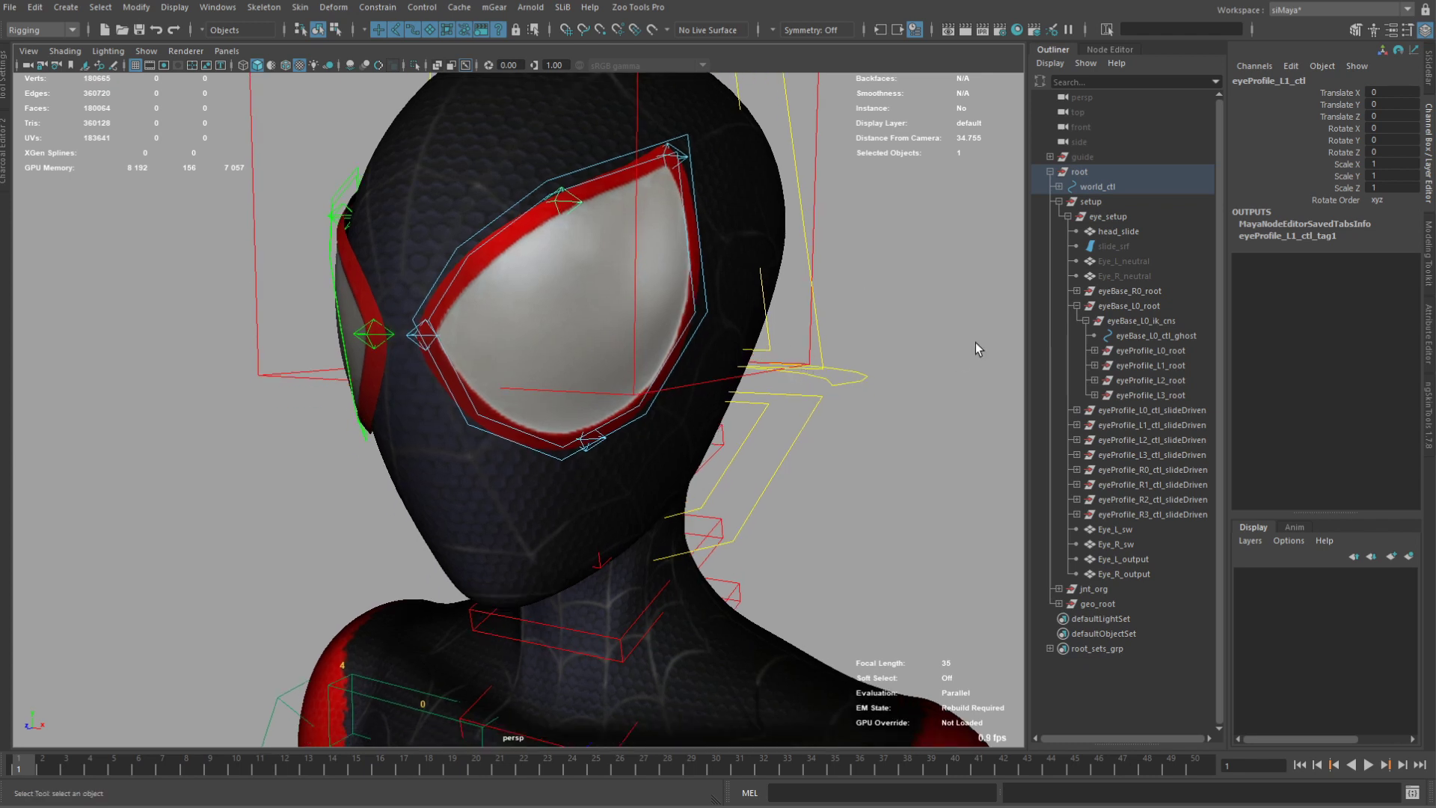
left_click_drag(631, 394, 636, 401, "alt")
left_click(1114, 529)
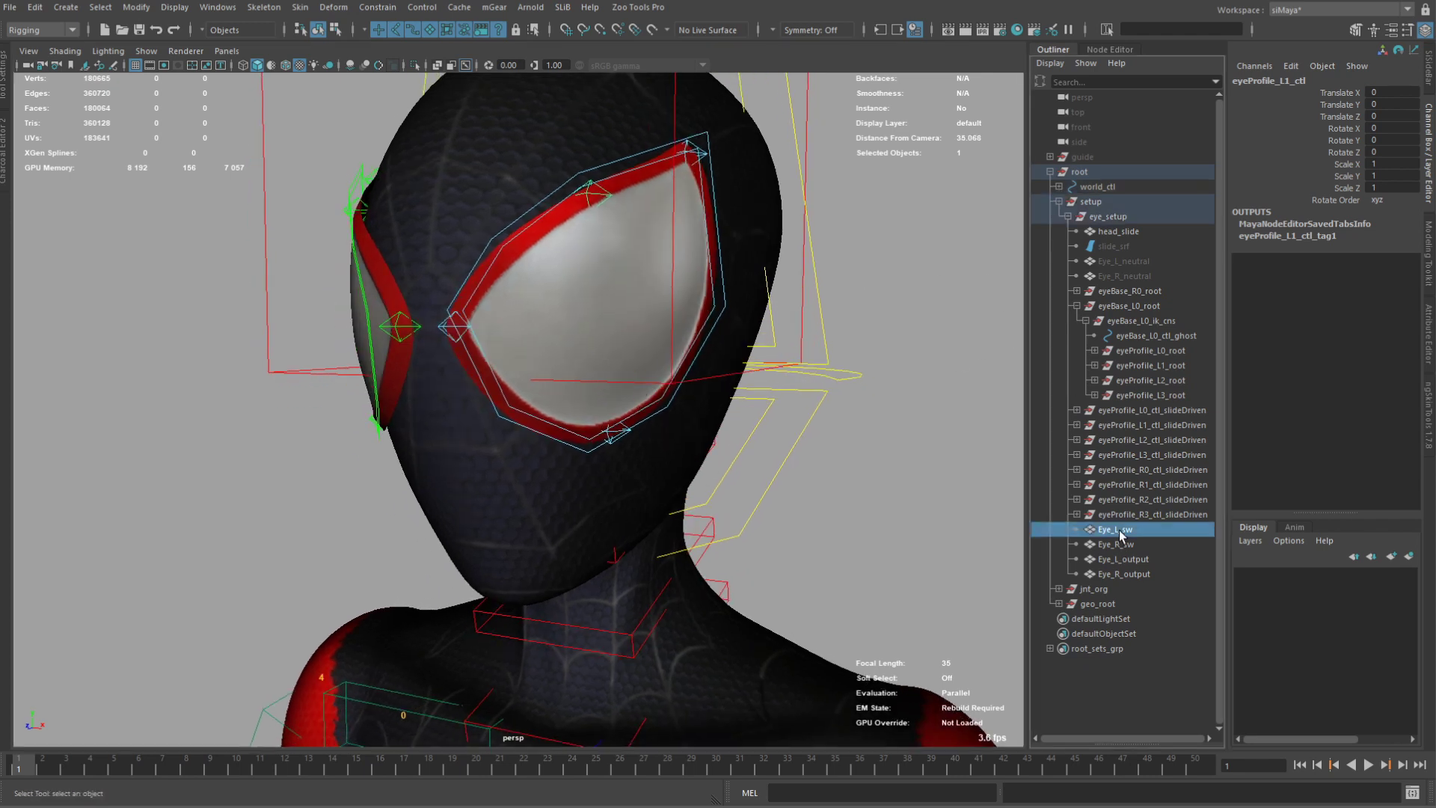
left_click_drag(572, 398, 999, 595, "alt")
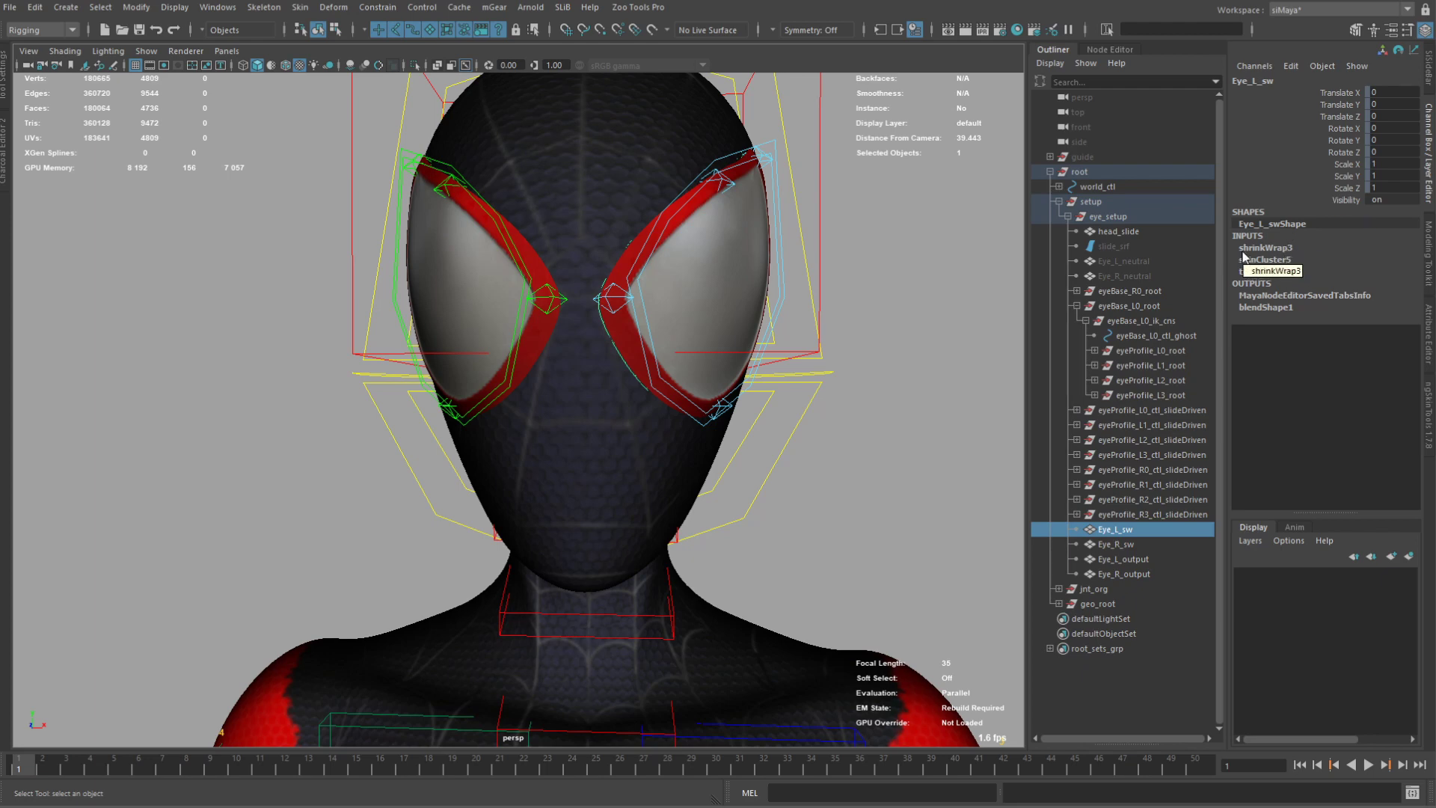
left_click_drag(709, 311, 786, 394, "alt")
key("ctrl+1")
key("ctrl+1")
key("4")
scroll(787, 398, "up", 8)
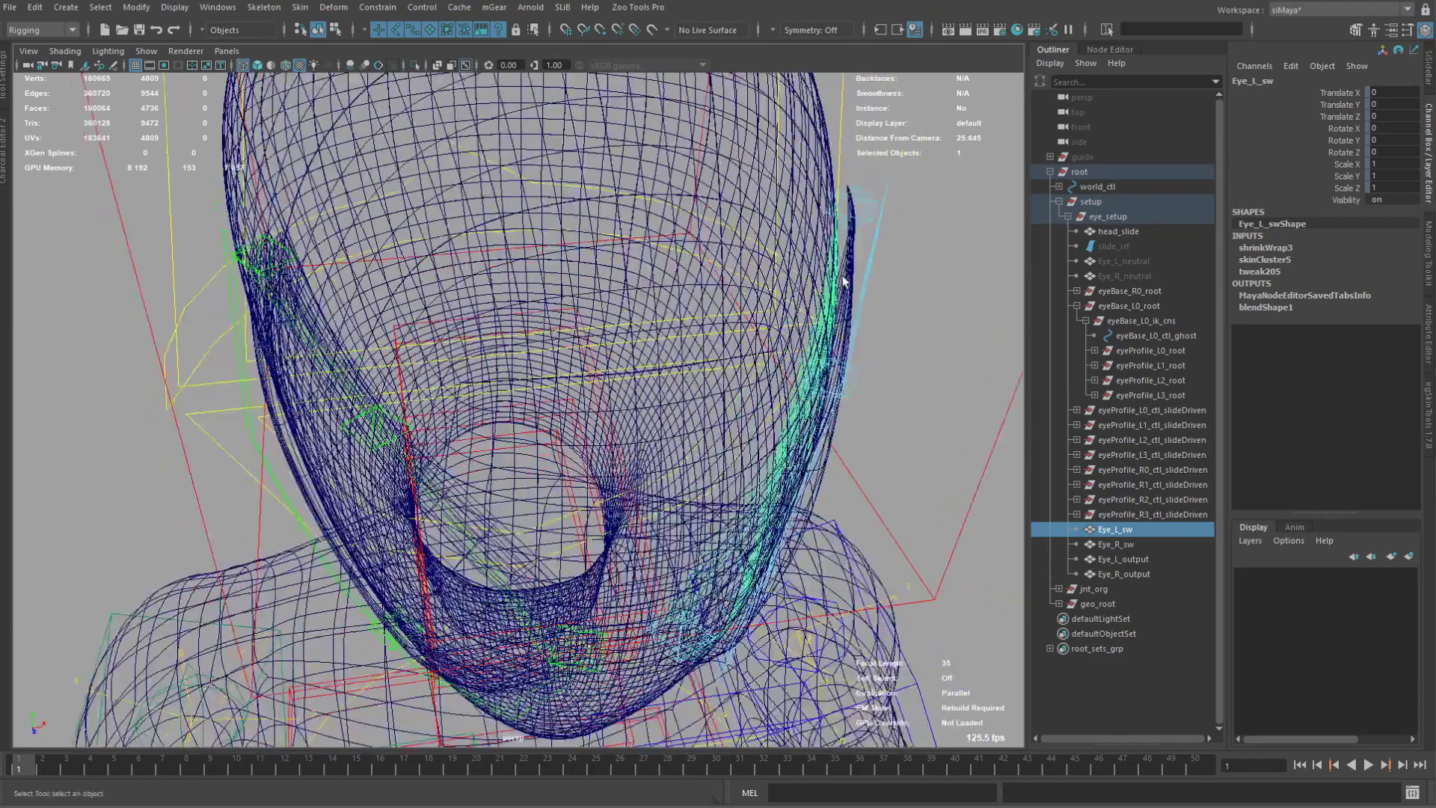
left_click_drag(797, 567, 775, 493, "alt")
Duplicate the Eye_R_sw and Eye_L_sw meshes inside the eye_setup group.
left_click(1120, 546)
left_click(1121, 533, "ctrl")
key("ctrl+d")
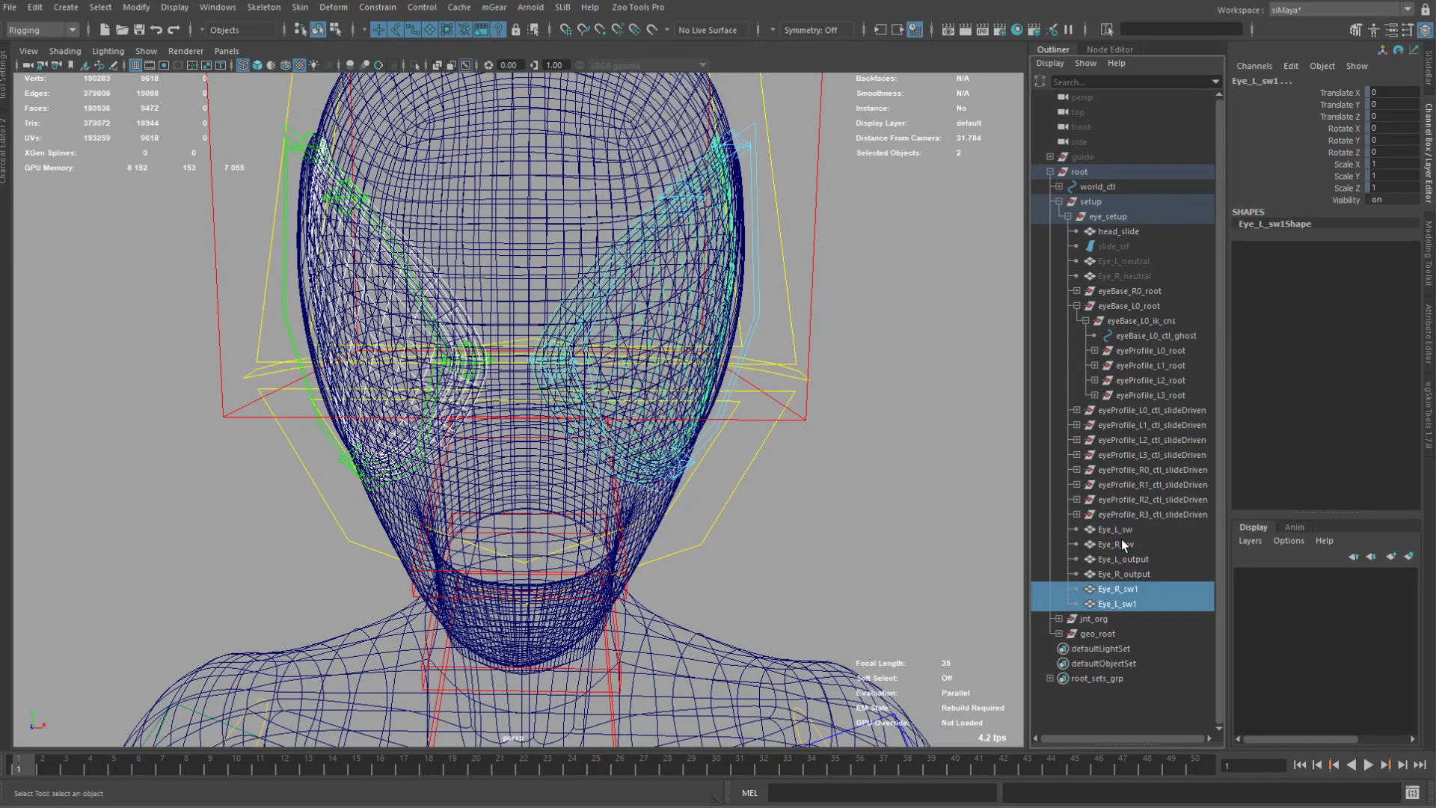
Rename the duplicated eye meshes as Eye_R_sw_scale and Eye_L_sw_scale.
double_click(1125, 591)
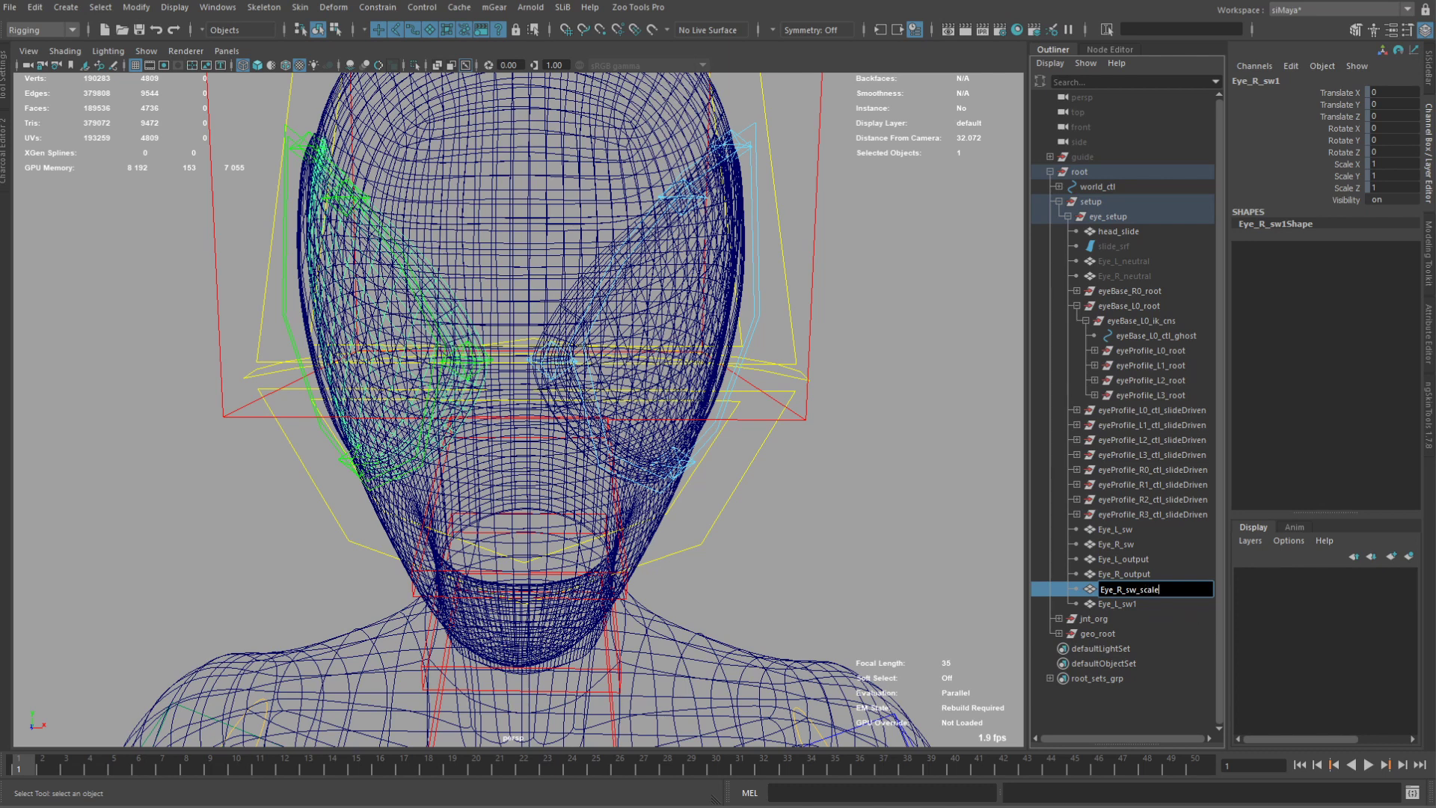
double_click(1136, 605)
left_click(1138, 605)
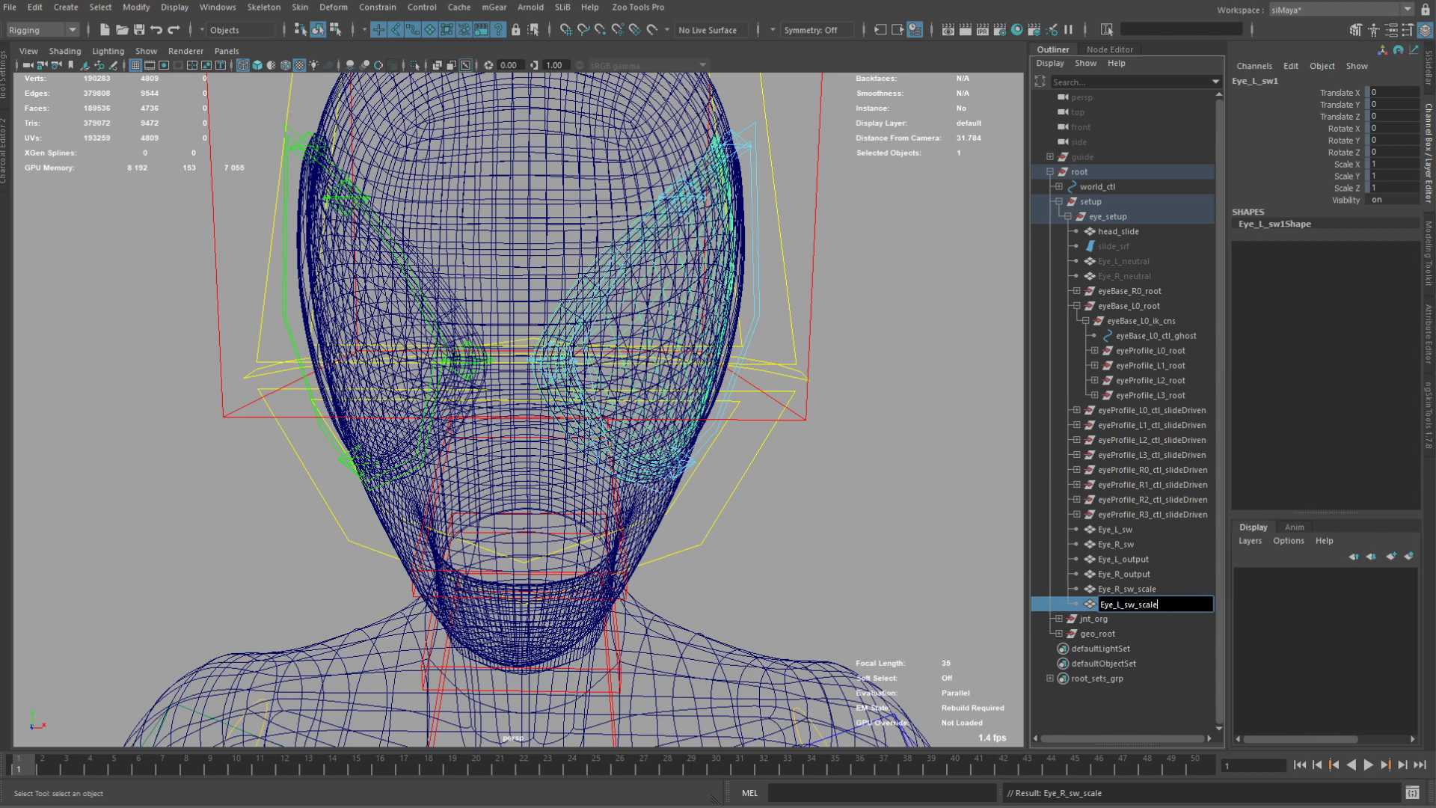
key("Return")
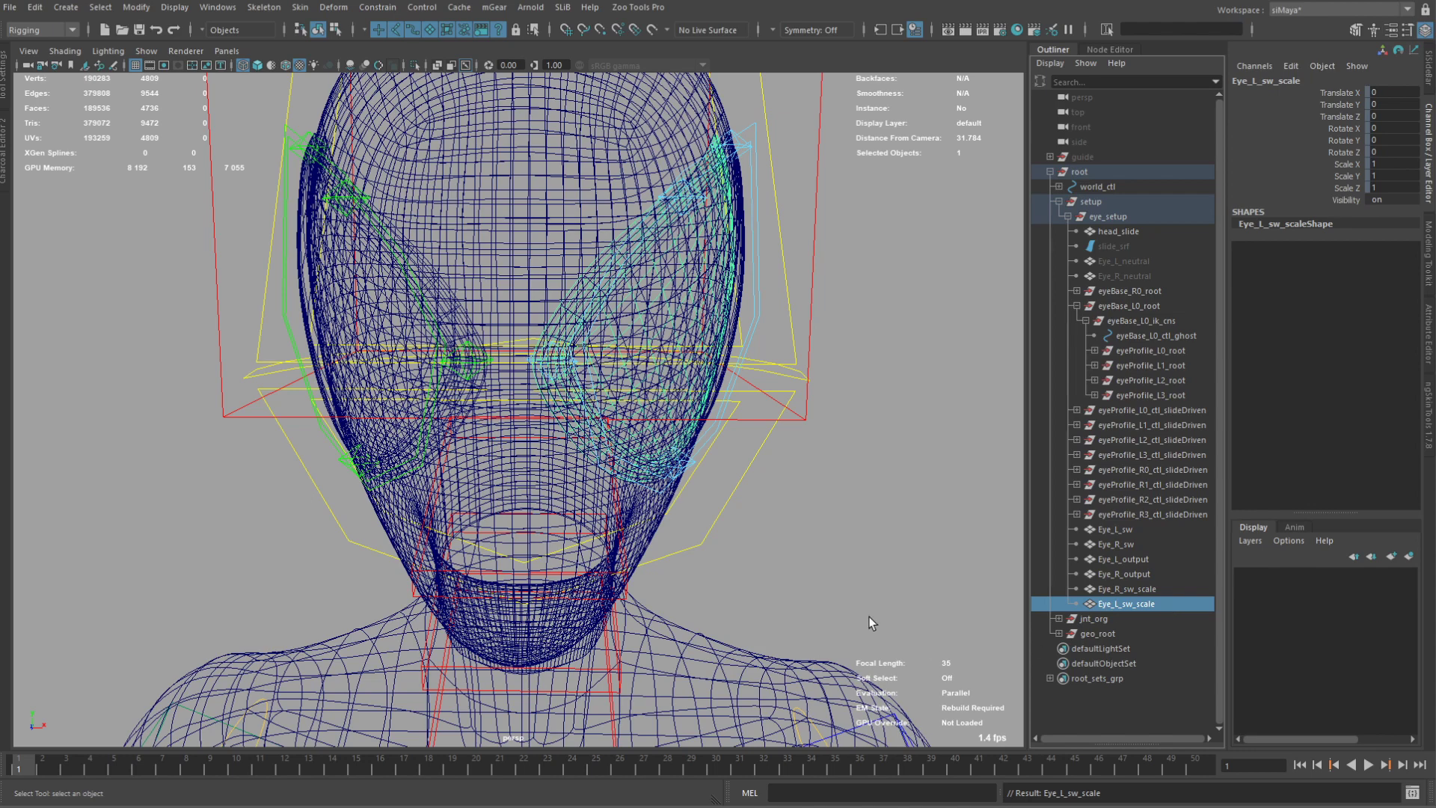
left_click_drag(736, 393, 710, 438, "alt")
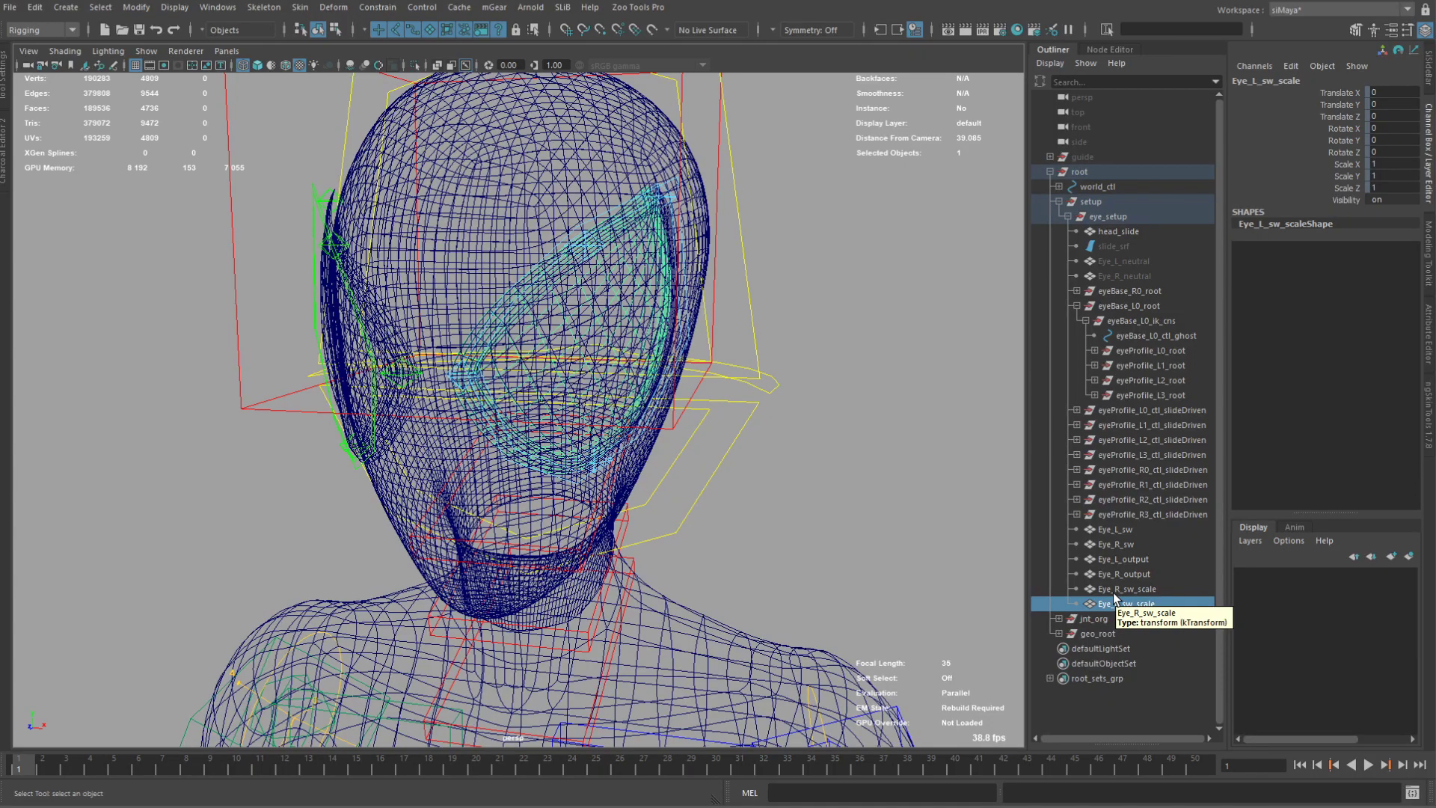
mouse_move(625, 386)
left_mouse_down("alt")
mouse_move(609, 381)
mouse_move(615, 410)
left_mouse_up("alt")
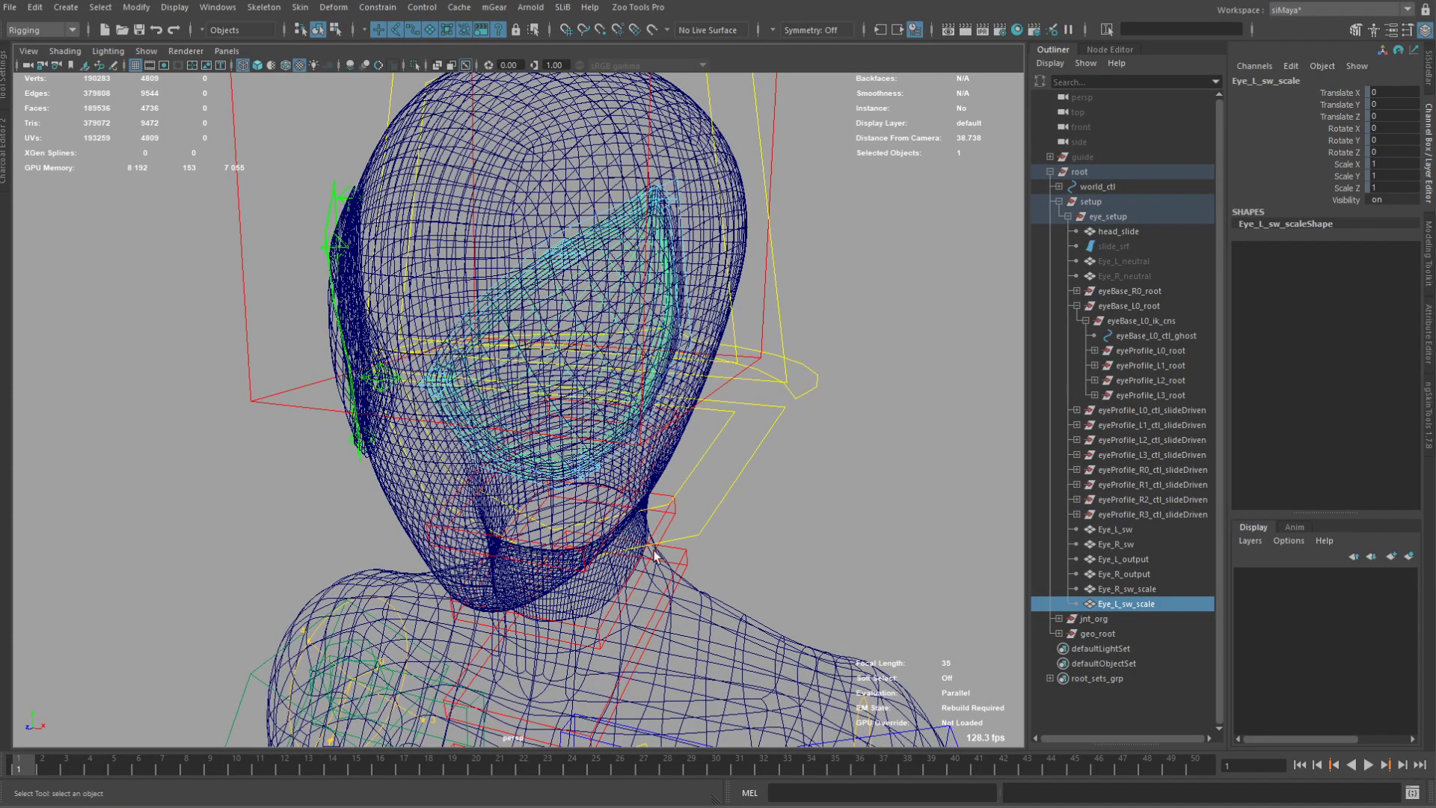
Reparent eyeProfile_R0_root through eyeProfile_R3_root from eyeBase_R0_ctl_ghost to the eyeBase_R0_ik_cns group.
left_click_drag(642, 542, 632, 432, "alt")
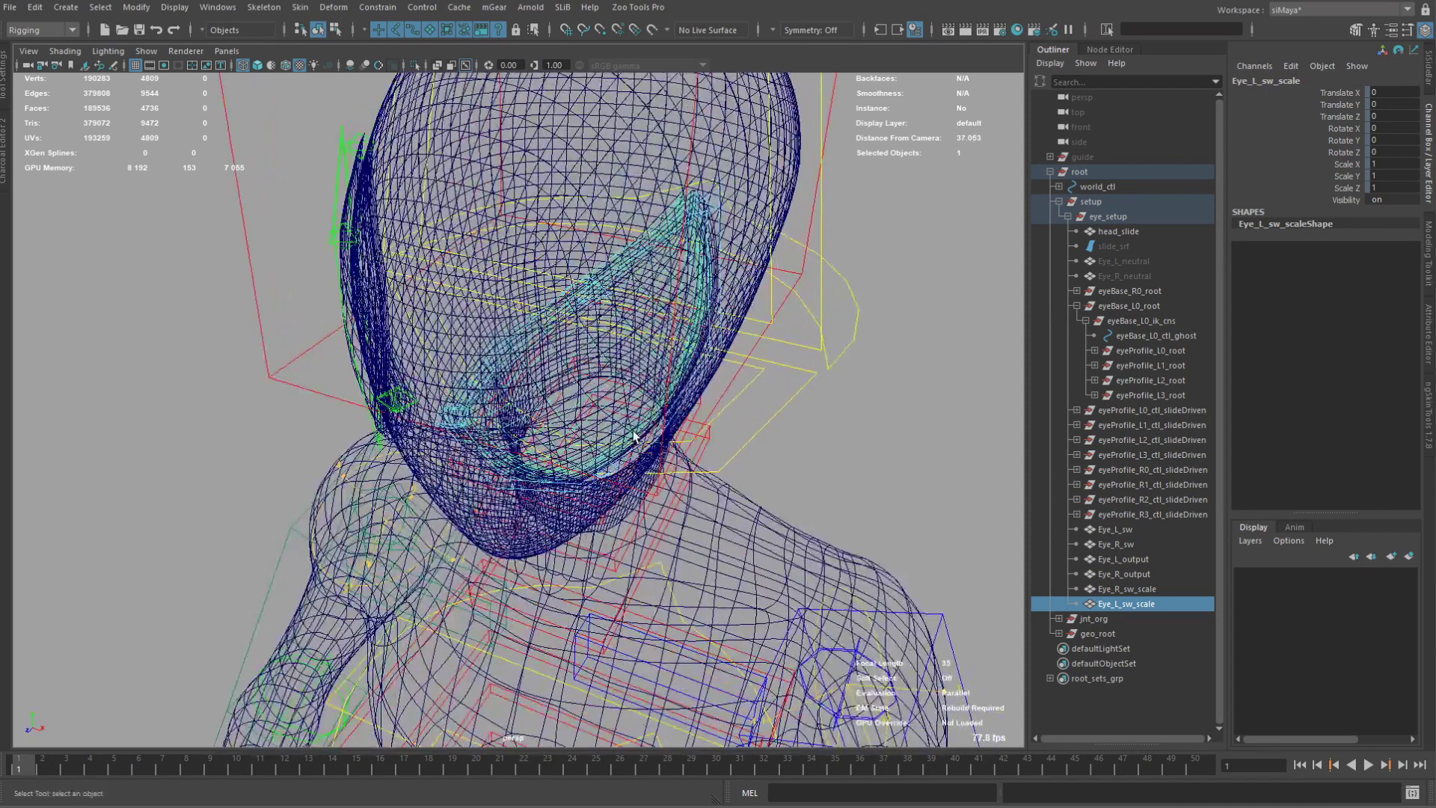
key("f")
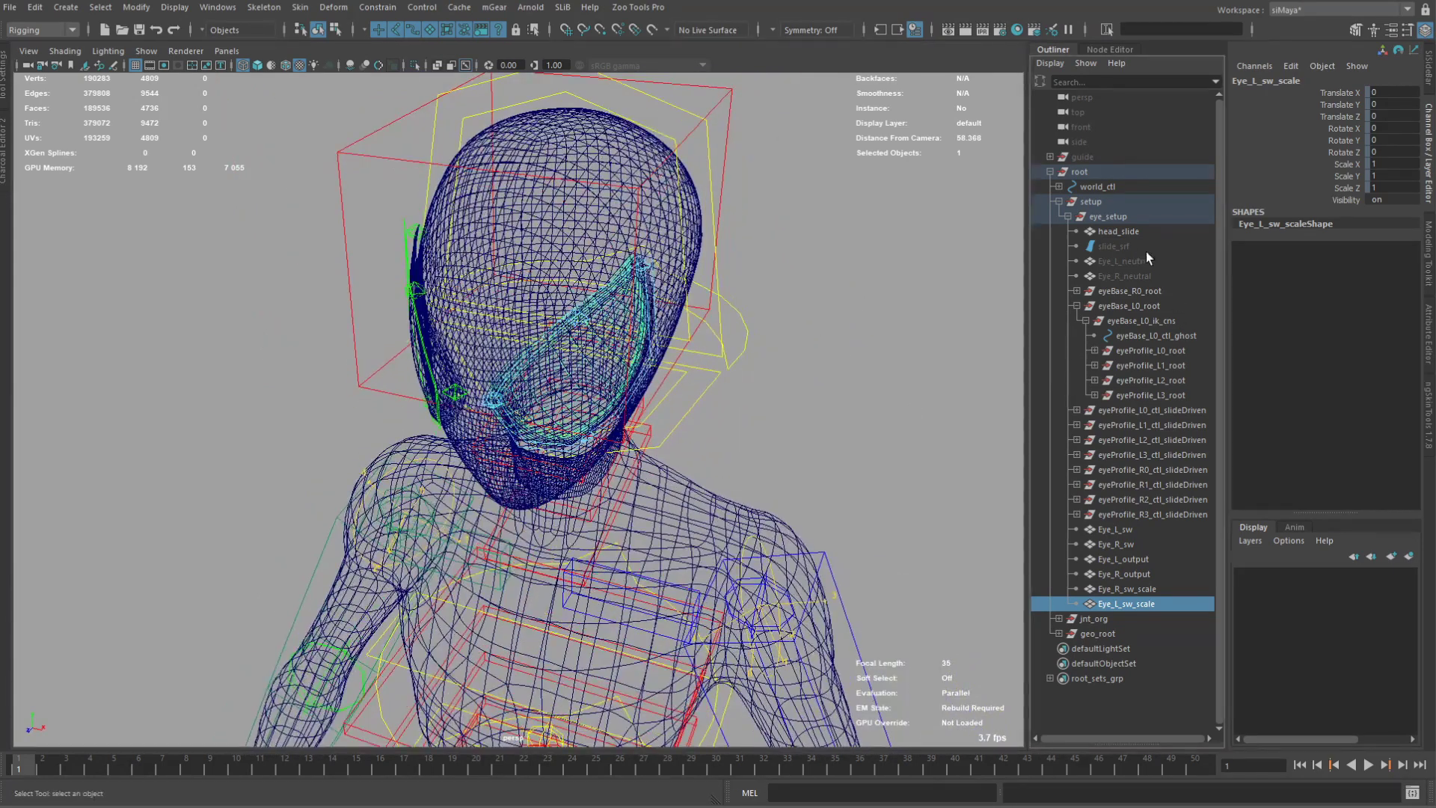
left_click(1133, 335)
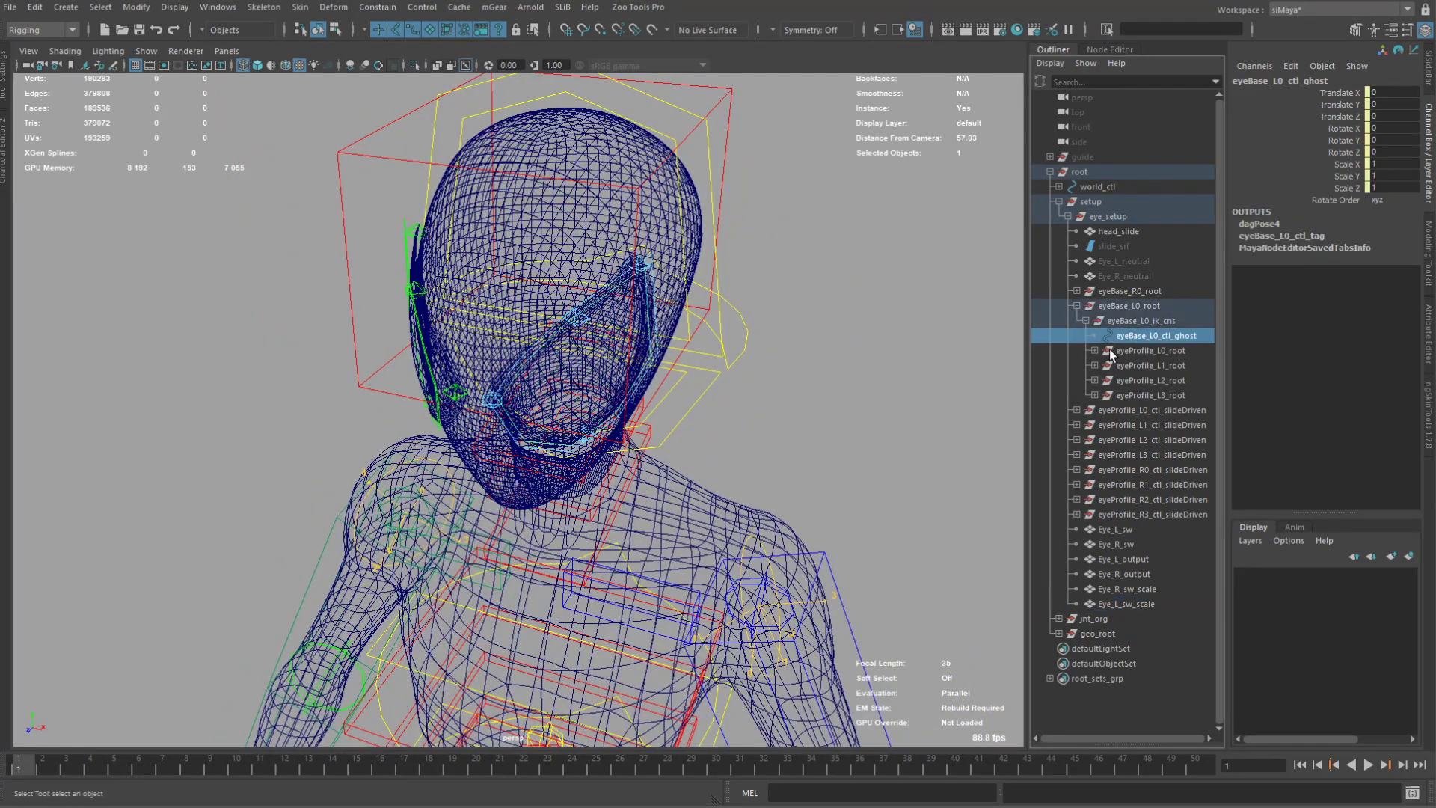
left_click(1077, 291)
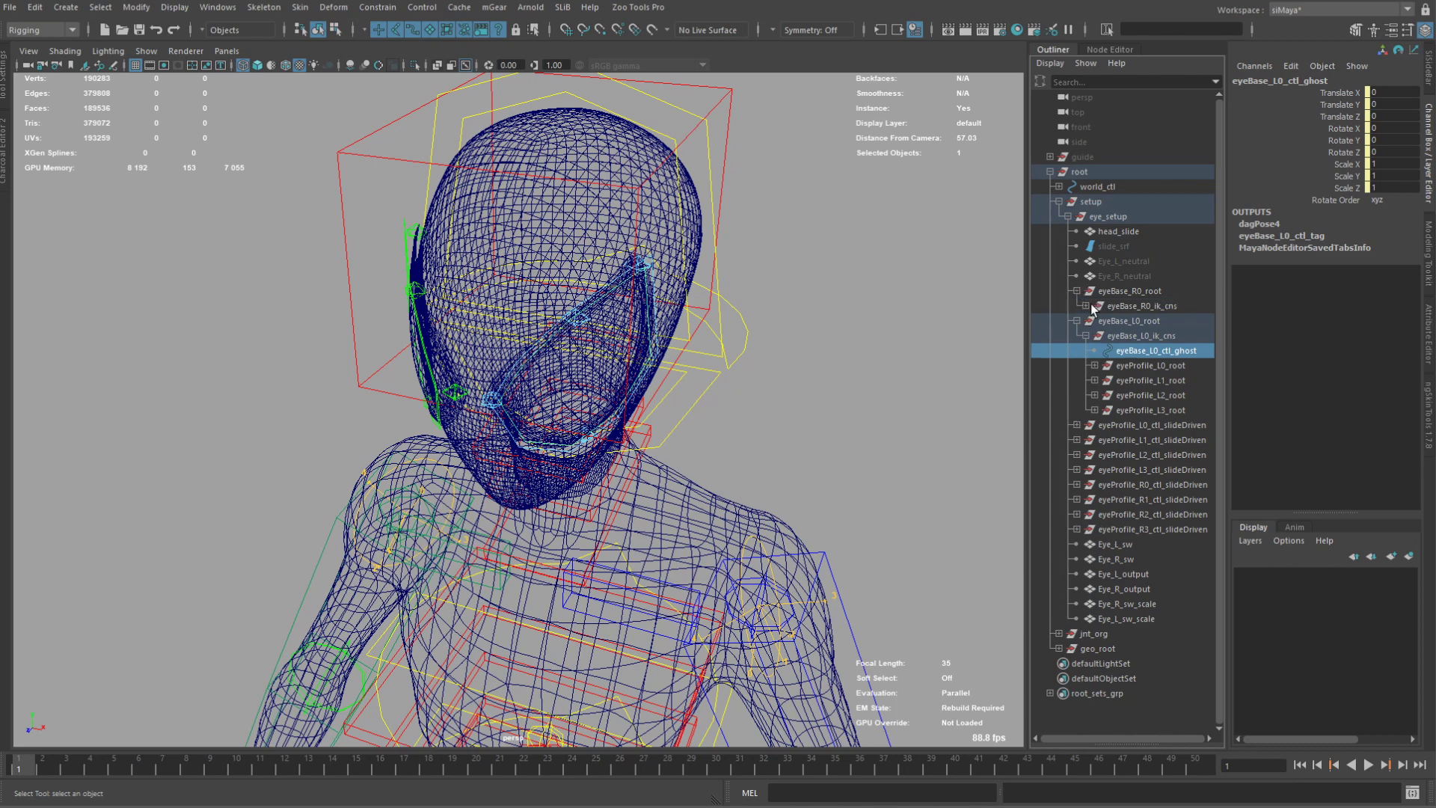
left_click(1085, 306)
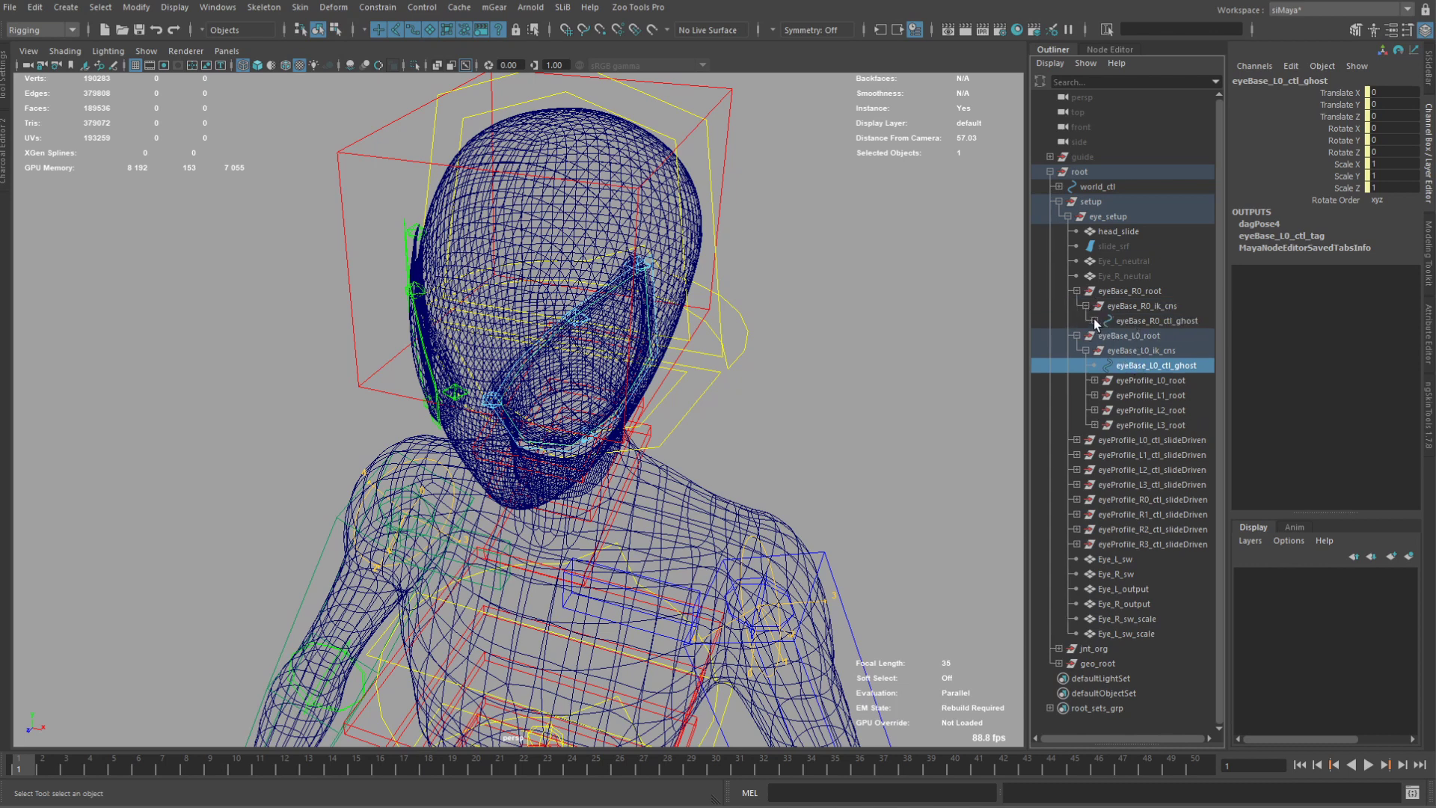
left_click(1093, 320)
left_click(1150, 335)
left_click(1147, 379, "shift")
middle_click_drag(1147, 377, 1116, 308)
Add mGear gimmick joints to the eyeBase_R0_ctl_ghost and eyeBase_L0_ctl_ghost controls.
left_click(1137, 321)
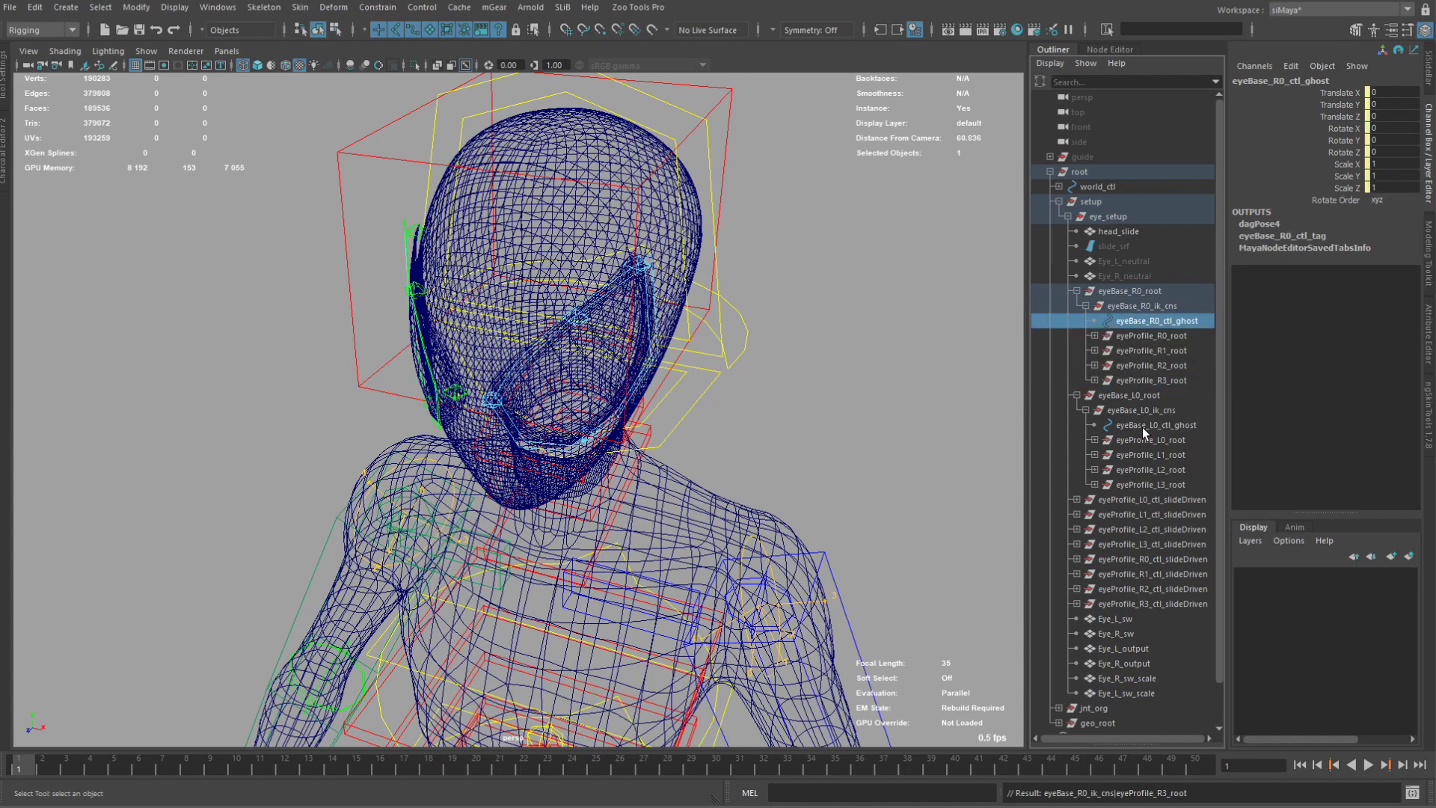
left_click(1141, 427, "ctrl")
left_click_drag(628, 396, 974, 432, "alt")
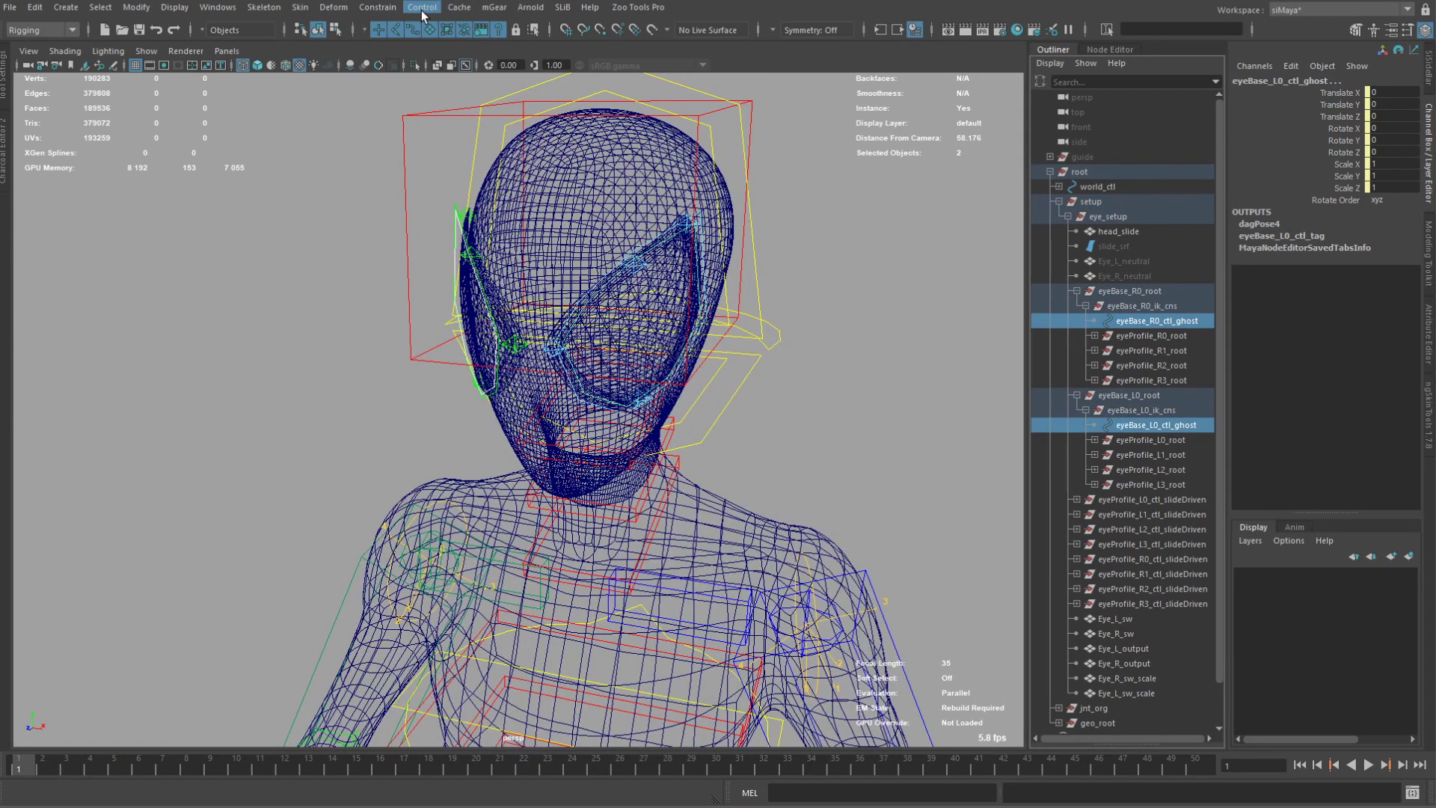
left_click(495, 8)
mouse_move(519, 88)
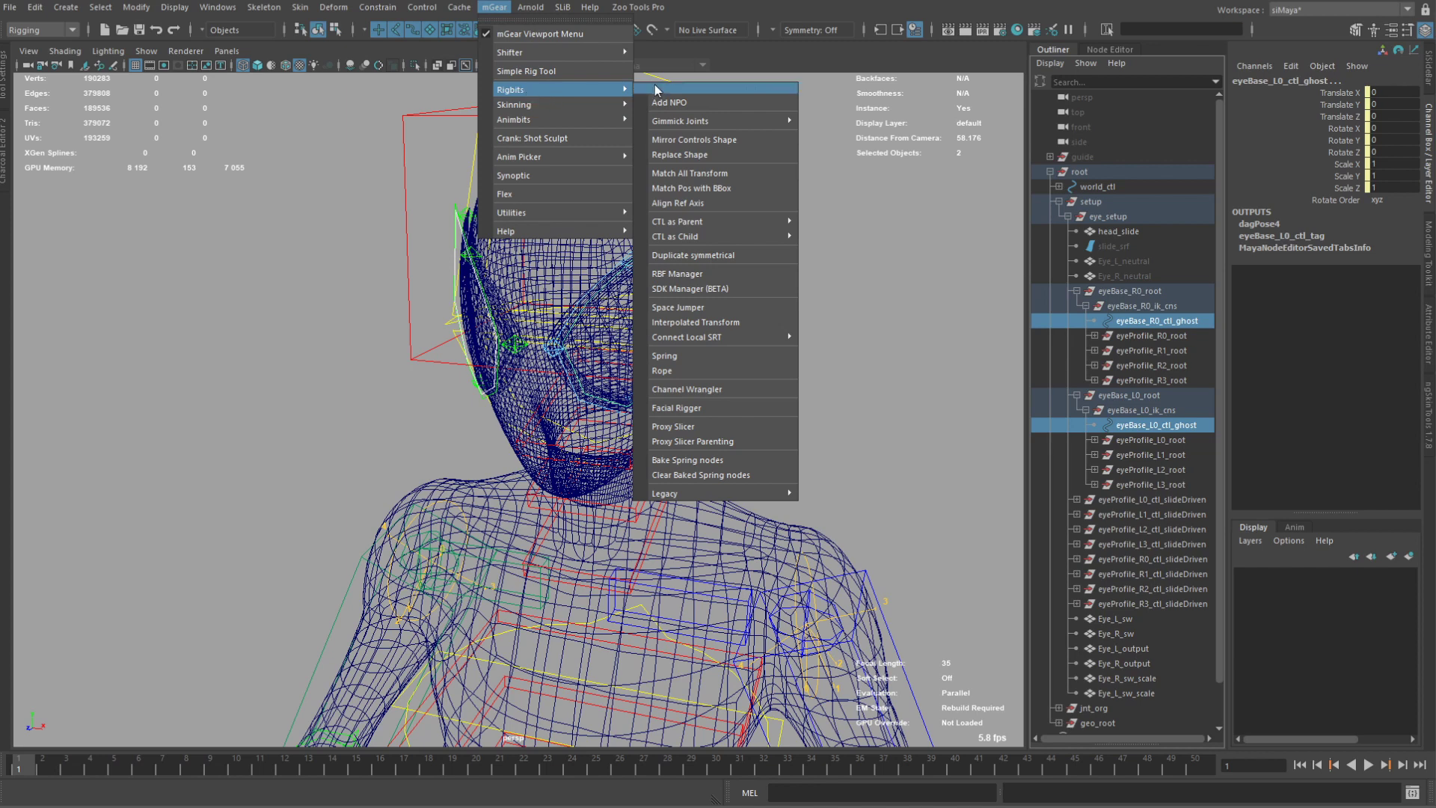
mouse_move(708, 126)
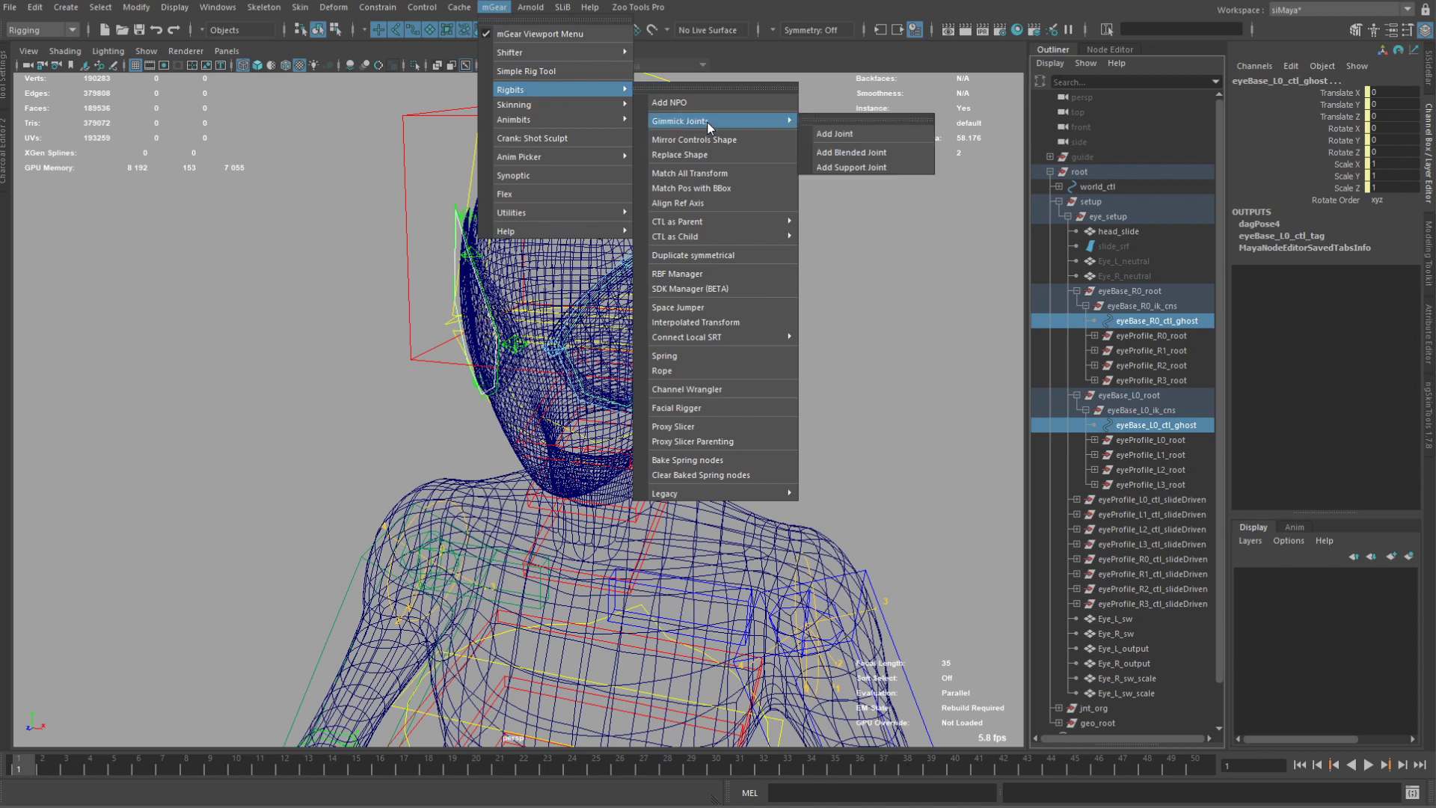
left_click(845, 132)
Rename the left eye base joint under jnt_org as eyeBase_L0_ctl_jnt.
scroll(1134, 568, "down", 2)
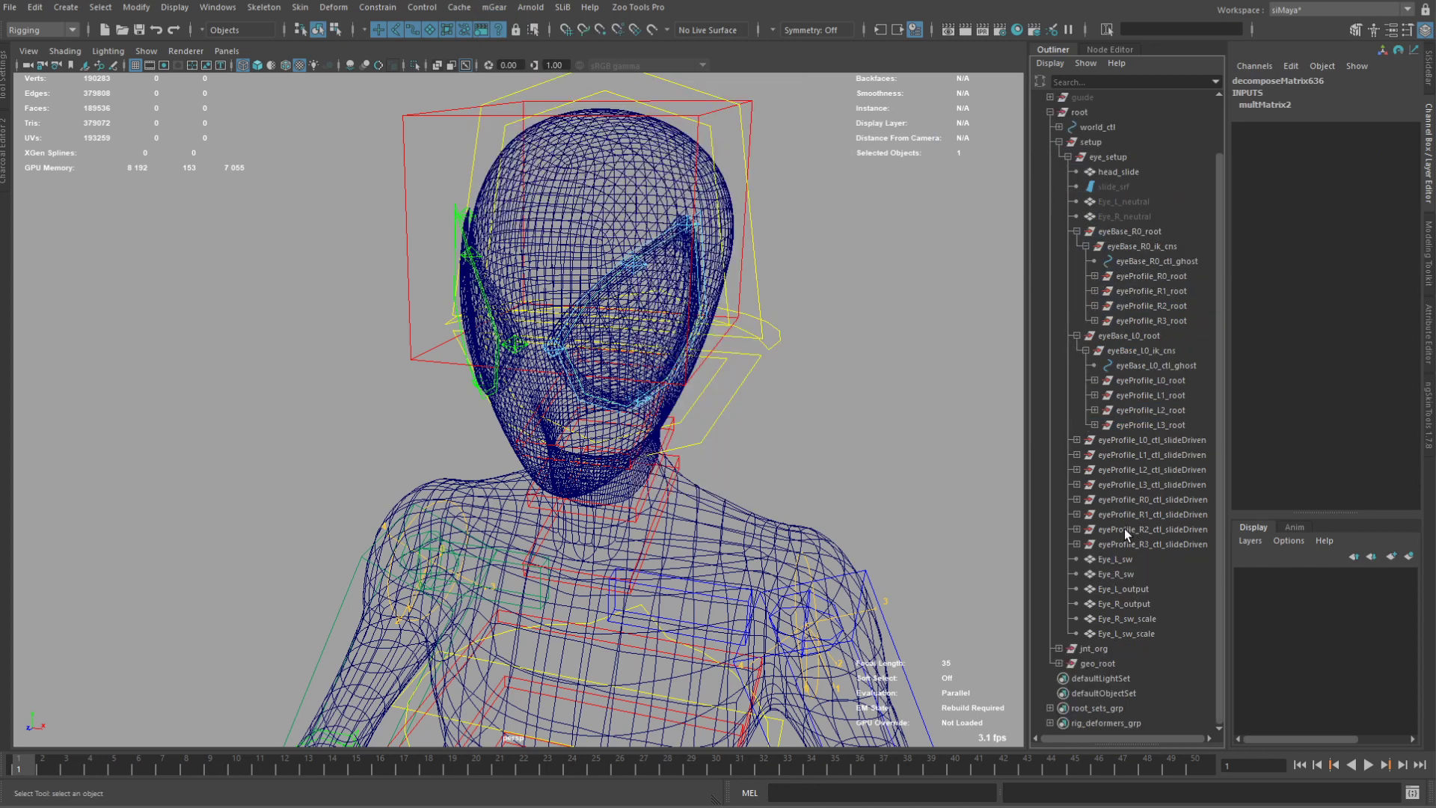
left_click(1058, 649)
scroll(1132, 568, "down", 5)
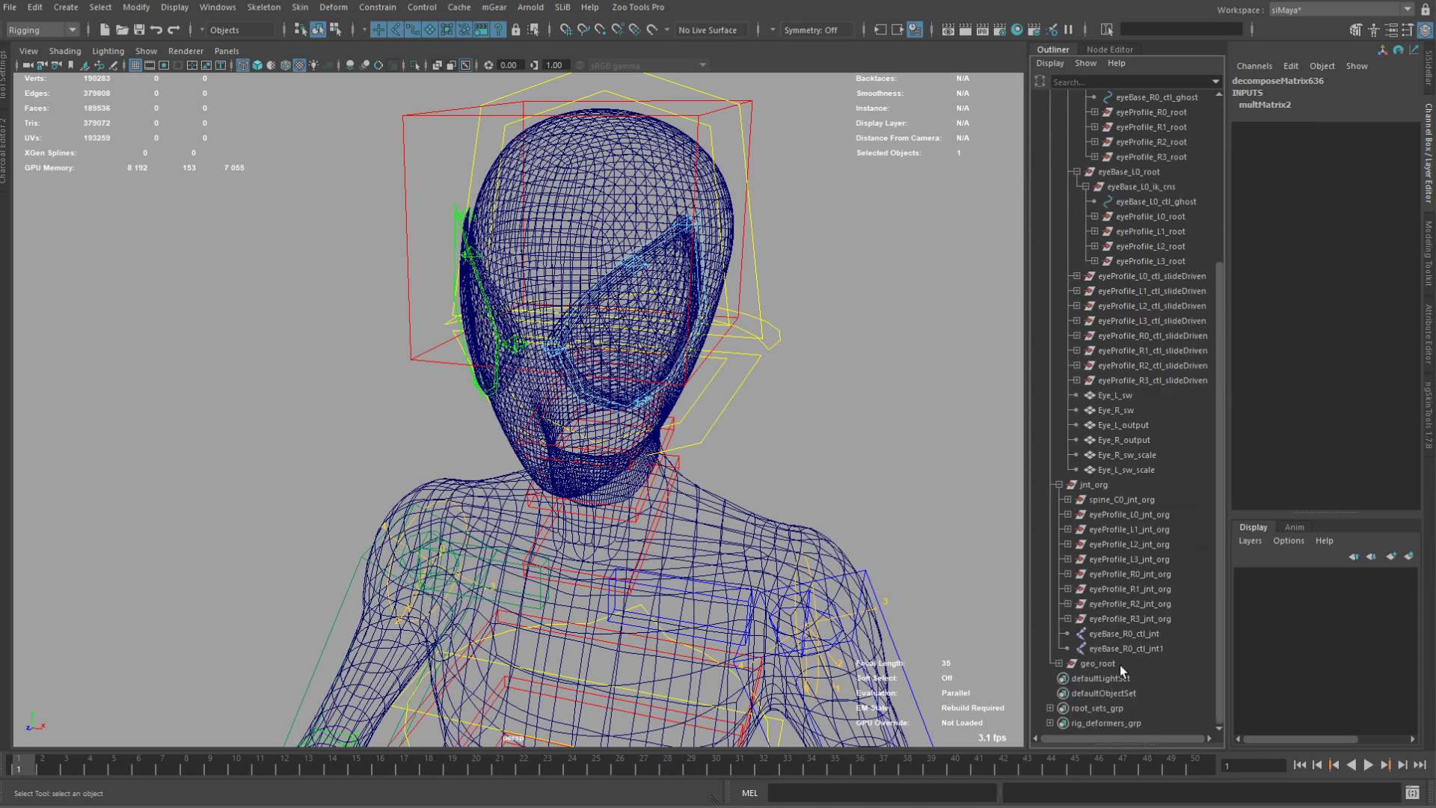
left_click(1124, 634)
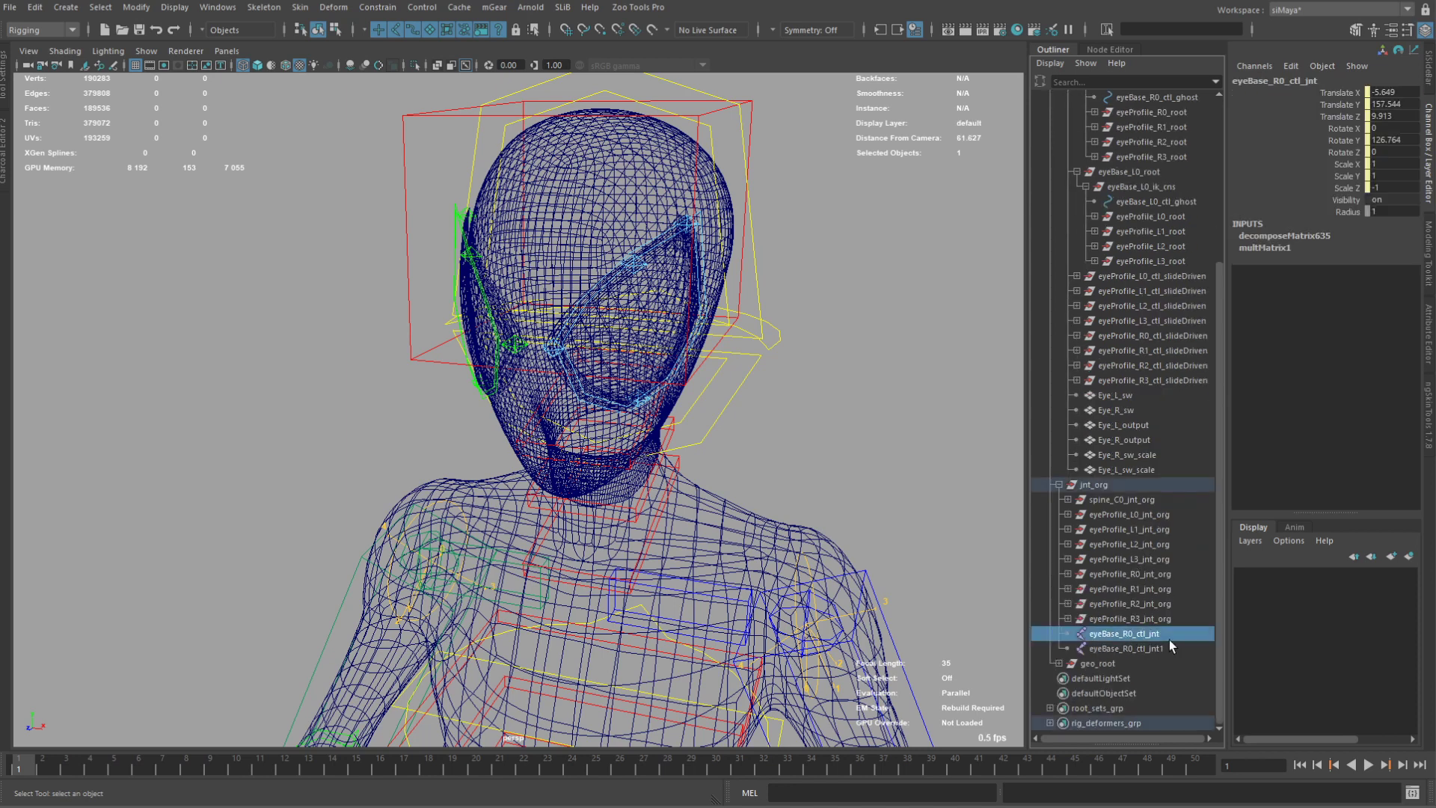
double_click(1133, 650)
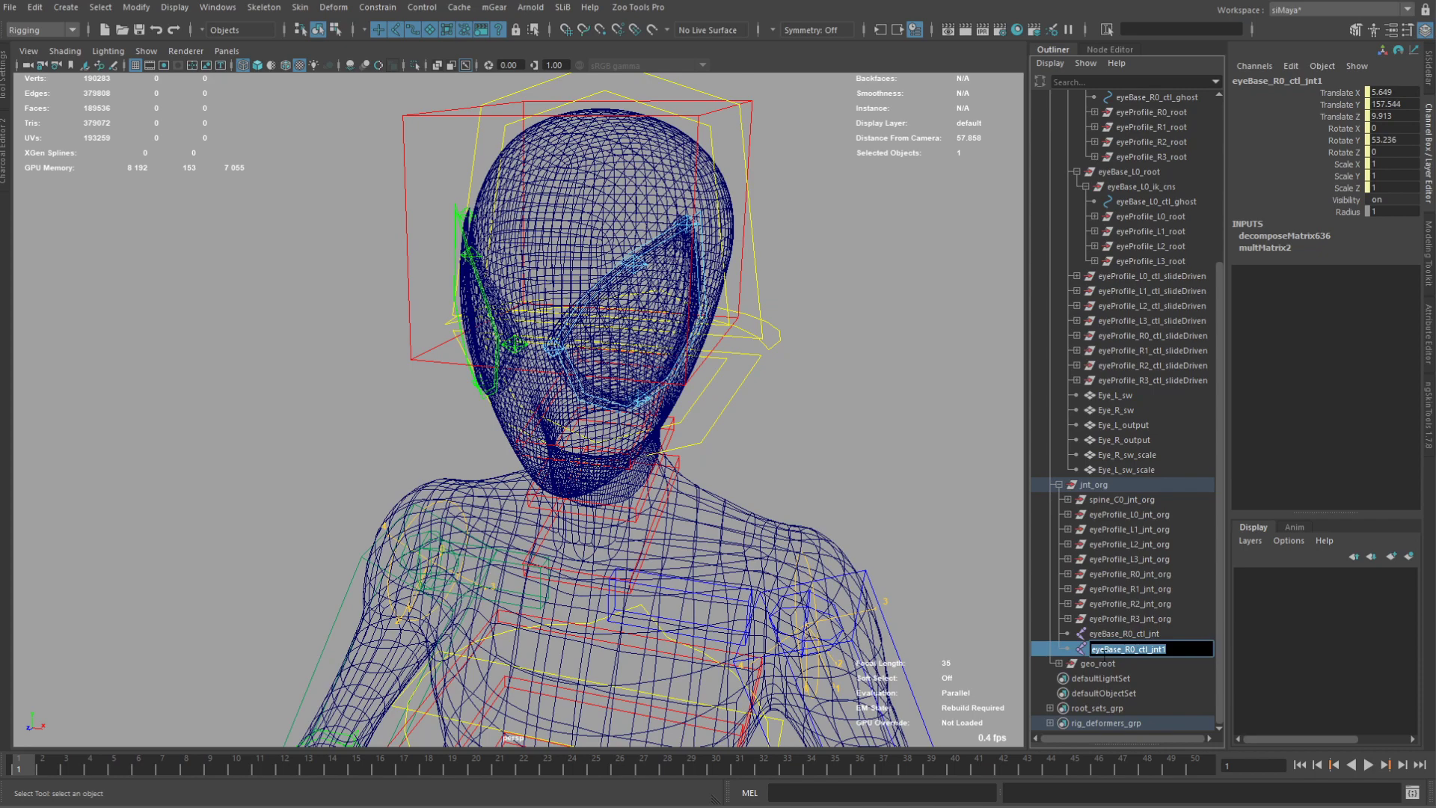
left_click_drag(550, 482, 621, 442, "alt")
key("w")
left_click_drag(778, 396, 699, 408, "alt")
double_click(1138, 662)
double_click(1138, 651)
left_click(1140, 649)
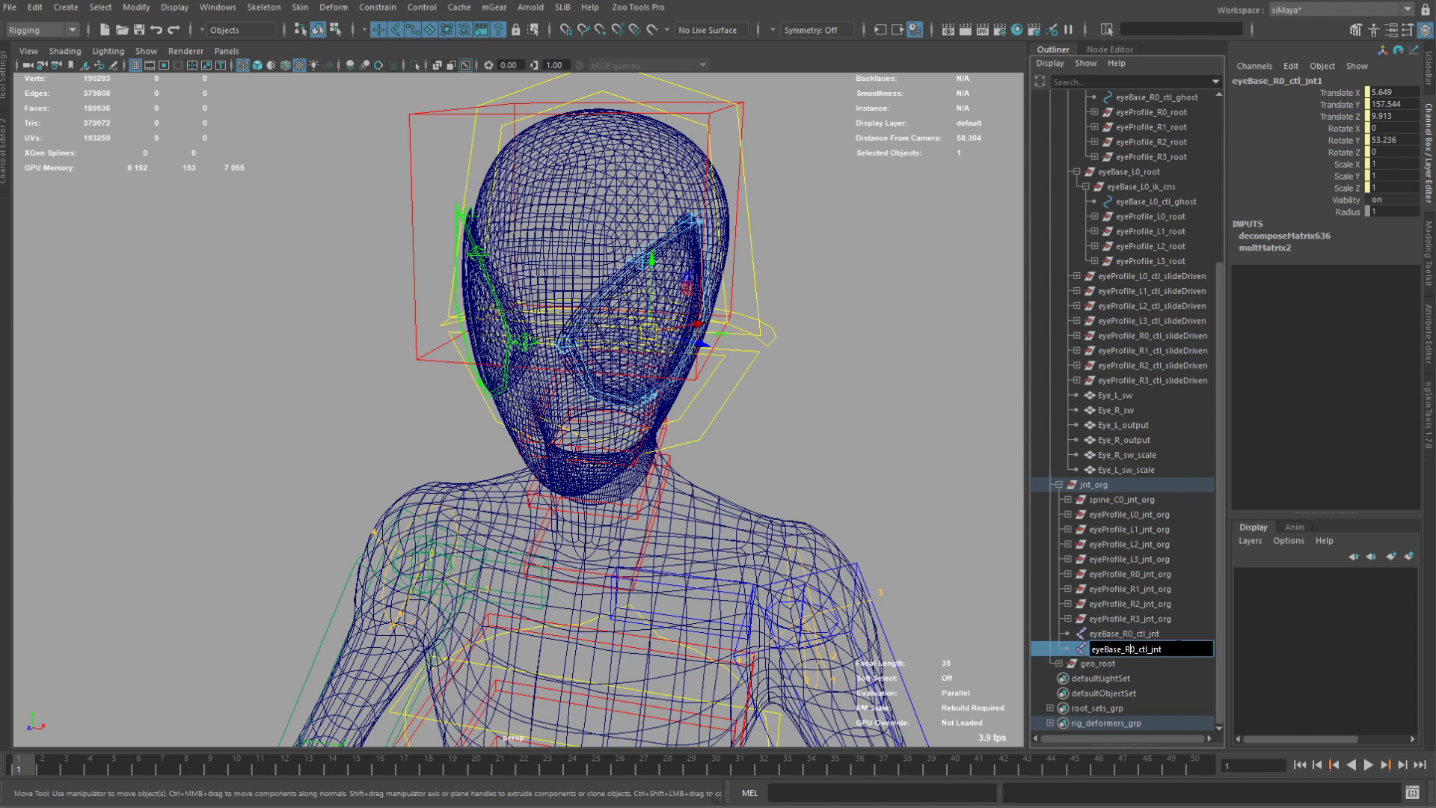
key("Return")
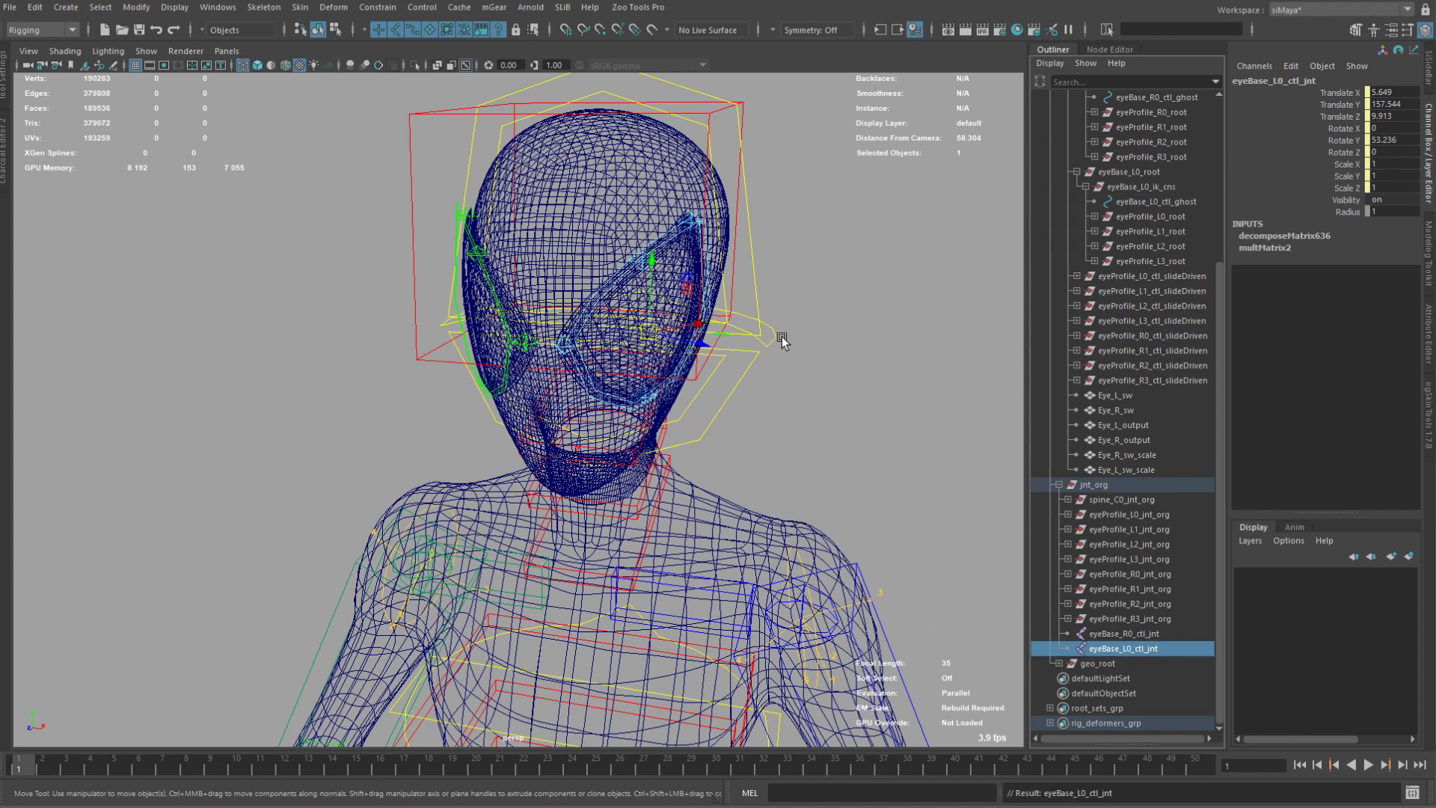
Bind the Eye_R_sw_scale mesh to the eyeBase_R0_ctl_jnt joint with a skin cluster.
right_click_drag(782, 340, 827, 538, "alt")
left_click_drag(827, 538, 1018, 577, "alt")
left_click_drag(869, 477, 766, 440, "alt")
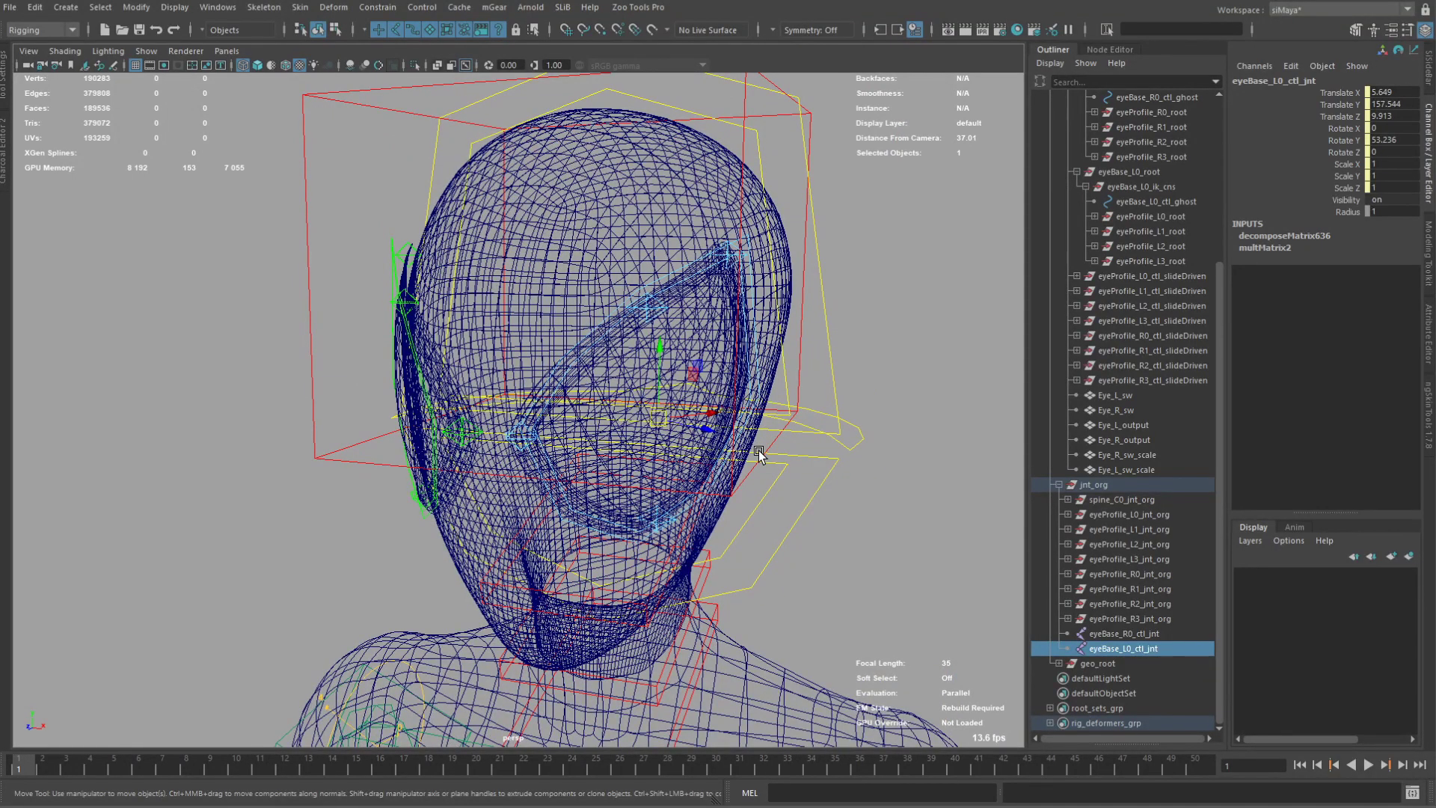
left_click_drag(499, 405, 1012, 450, "alt")
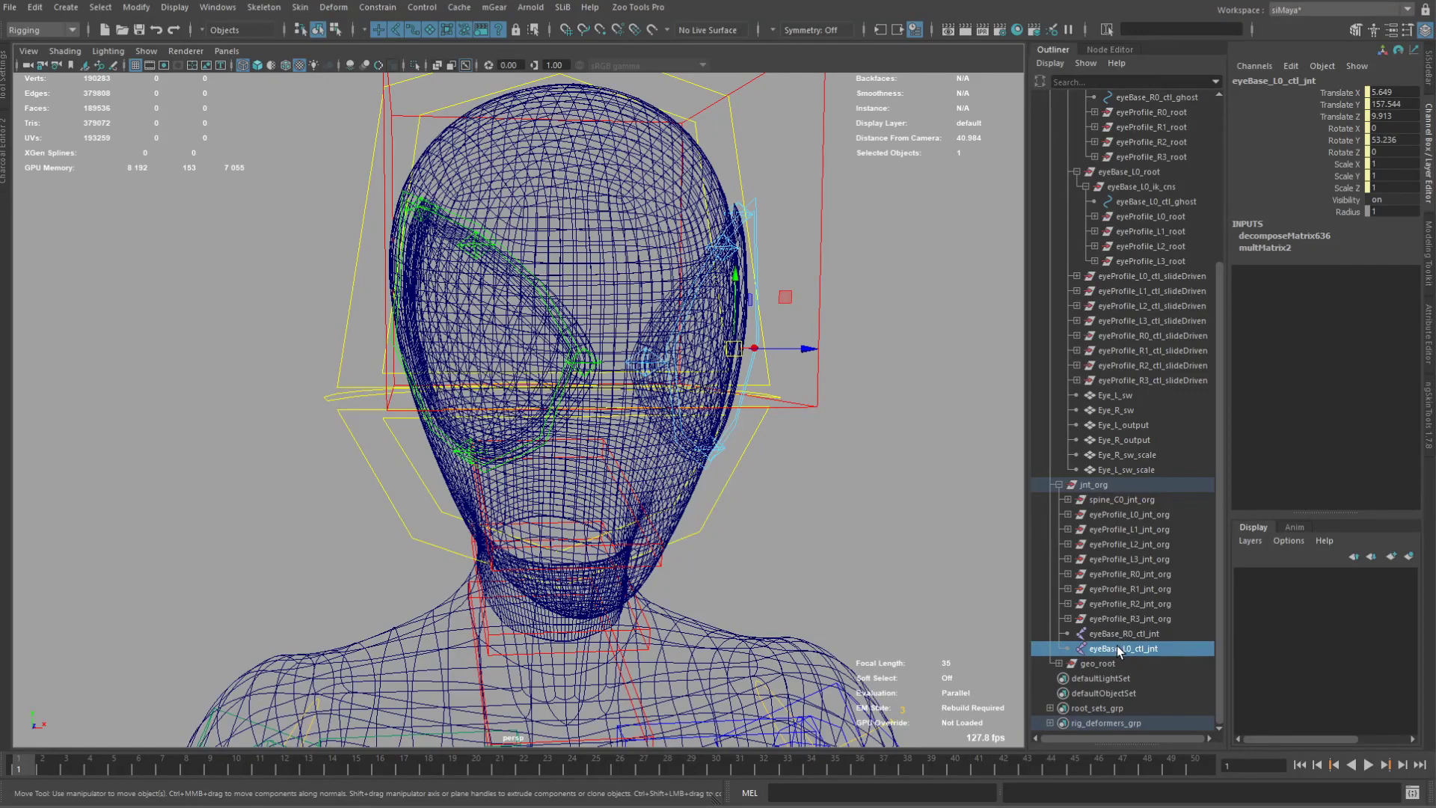
left_click_drag(813, 413, 957, 334, "alt")
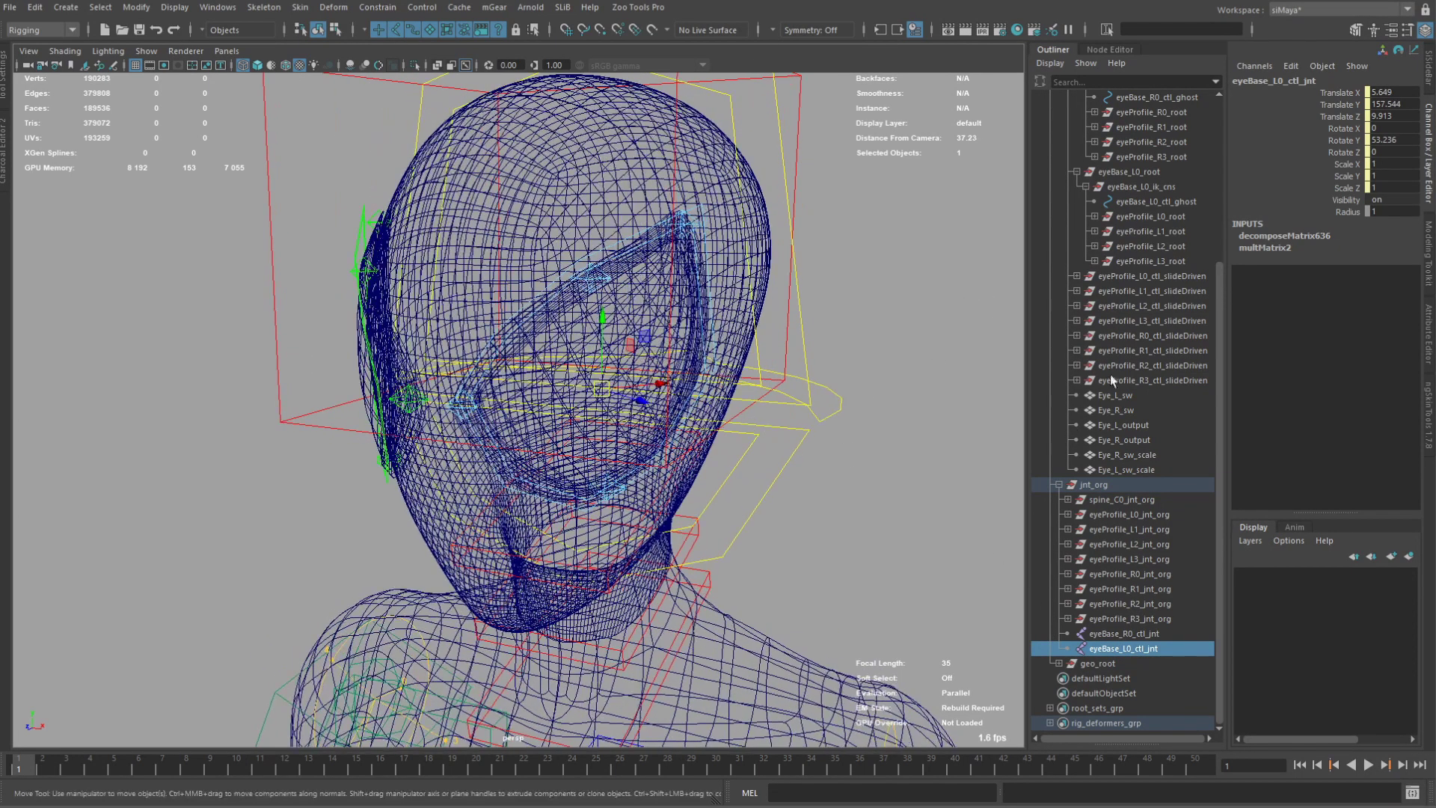
left_click(1137, 454)
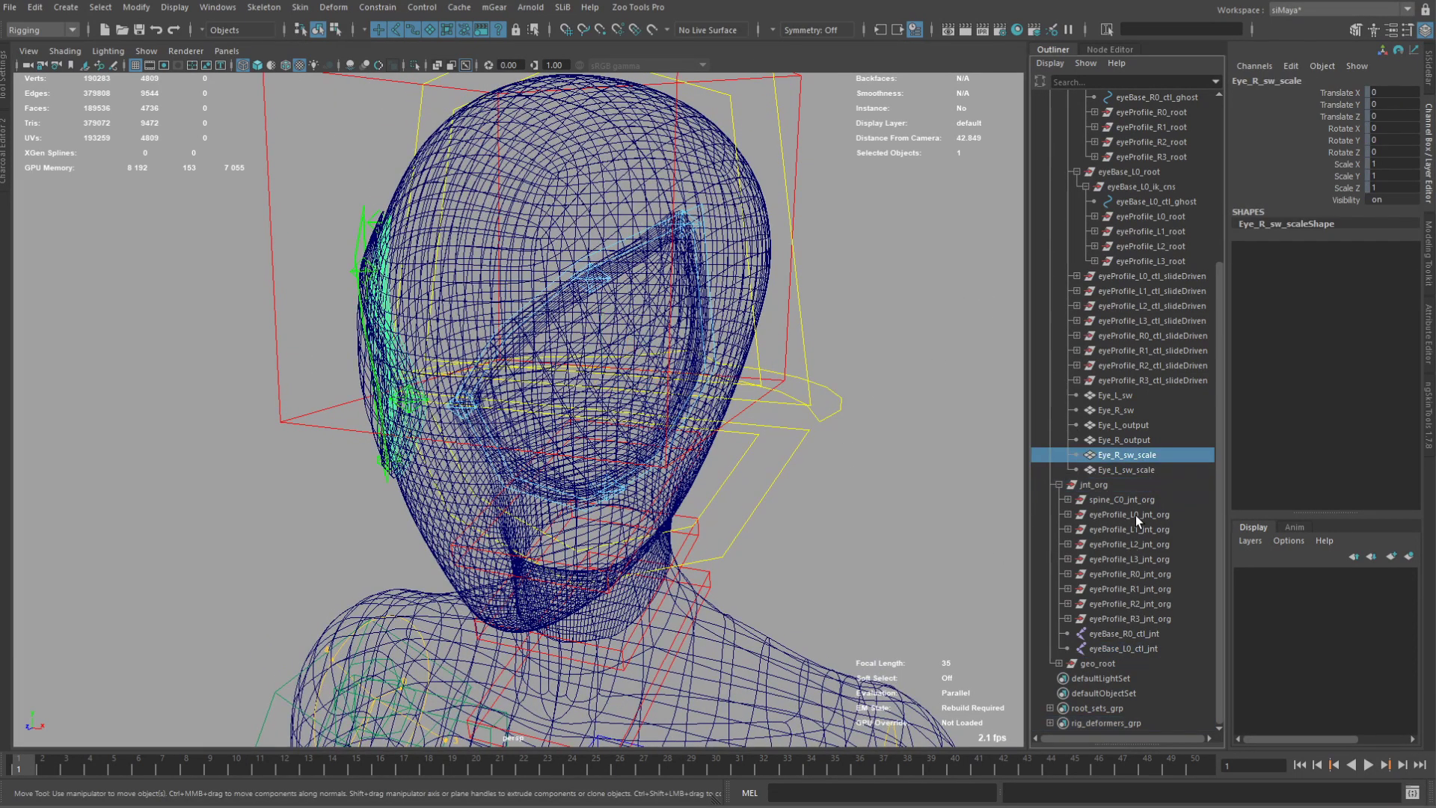
left_click(1135, 634, "ctrl")
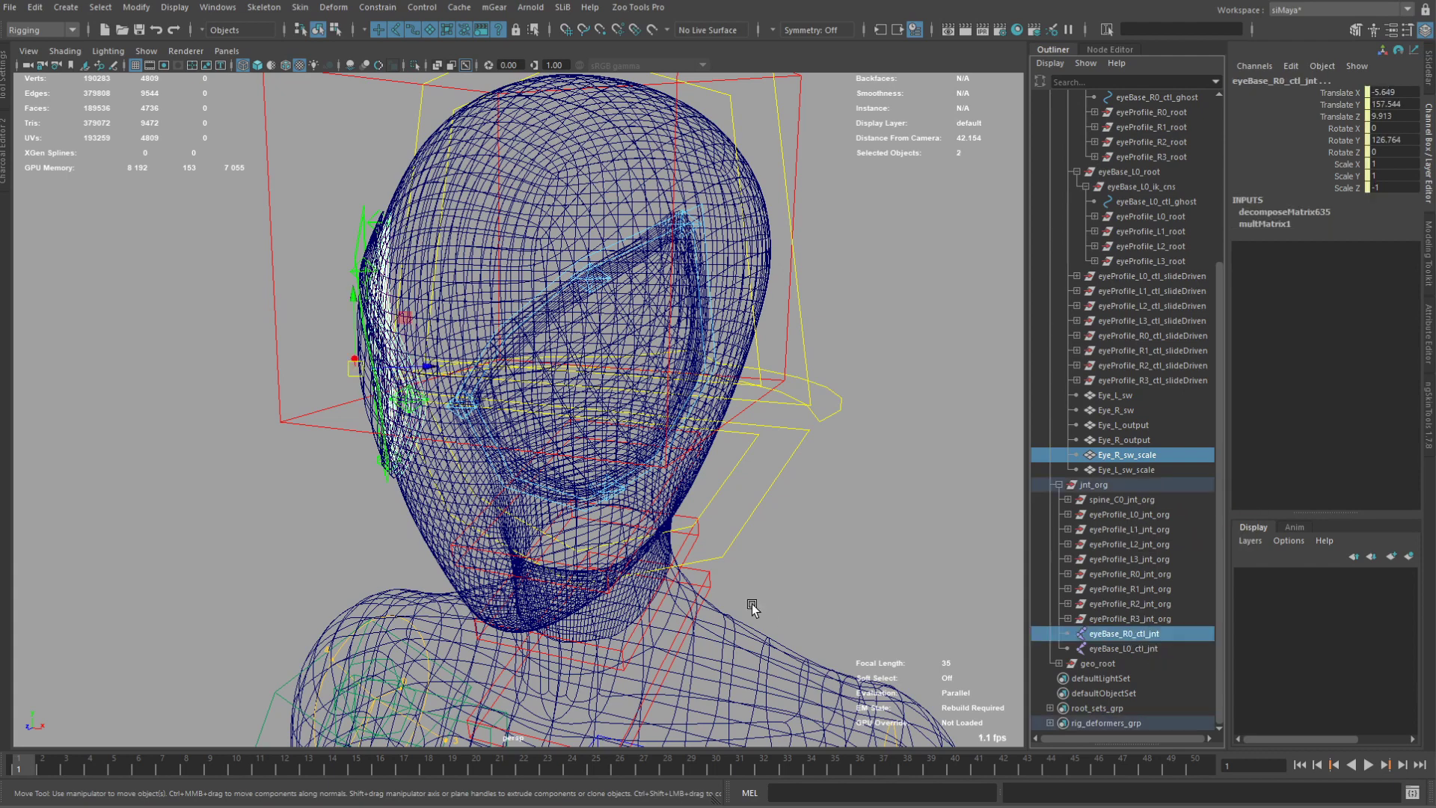
left_click_drag(761, 563, 714, 573, "alt")
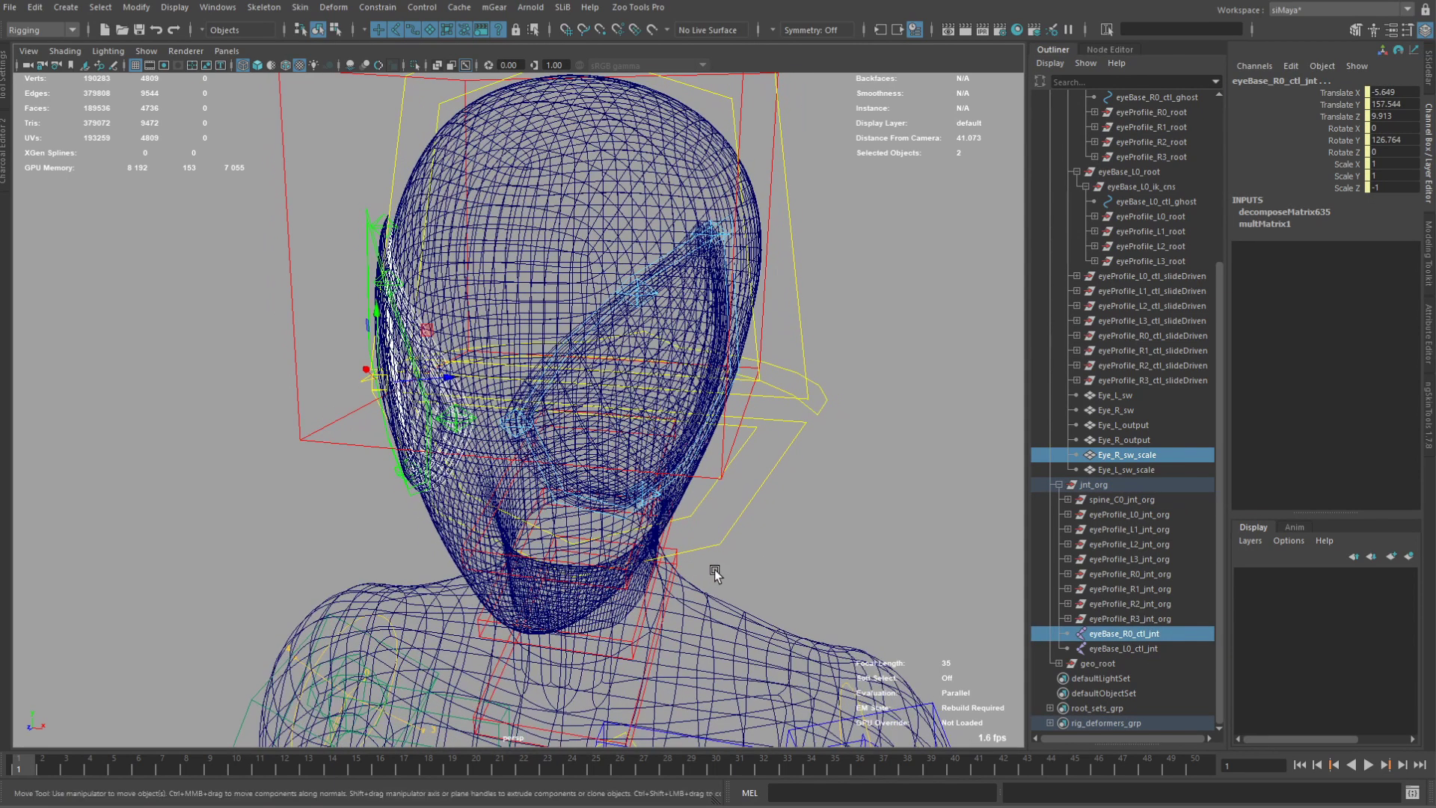
left_click(1129, 634)
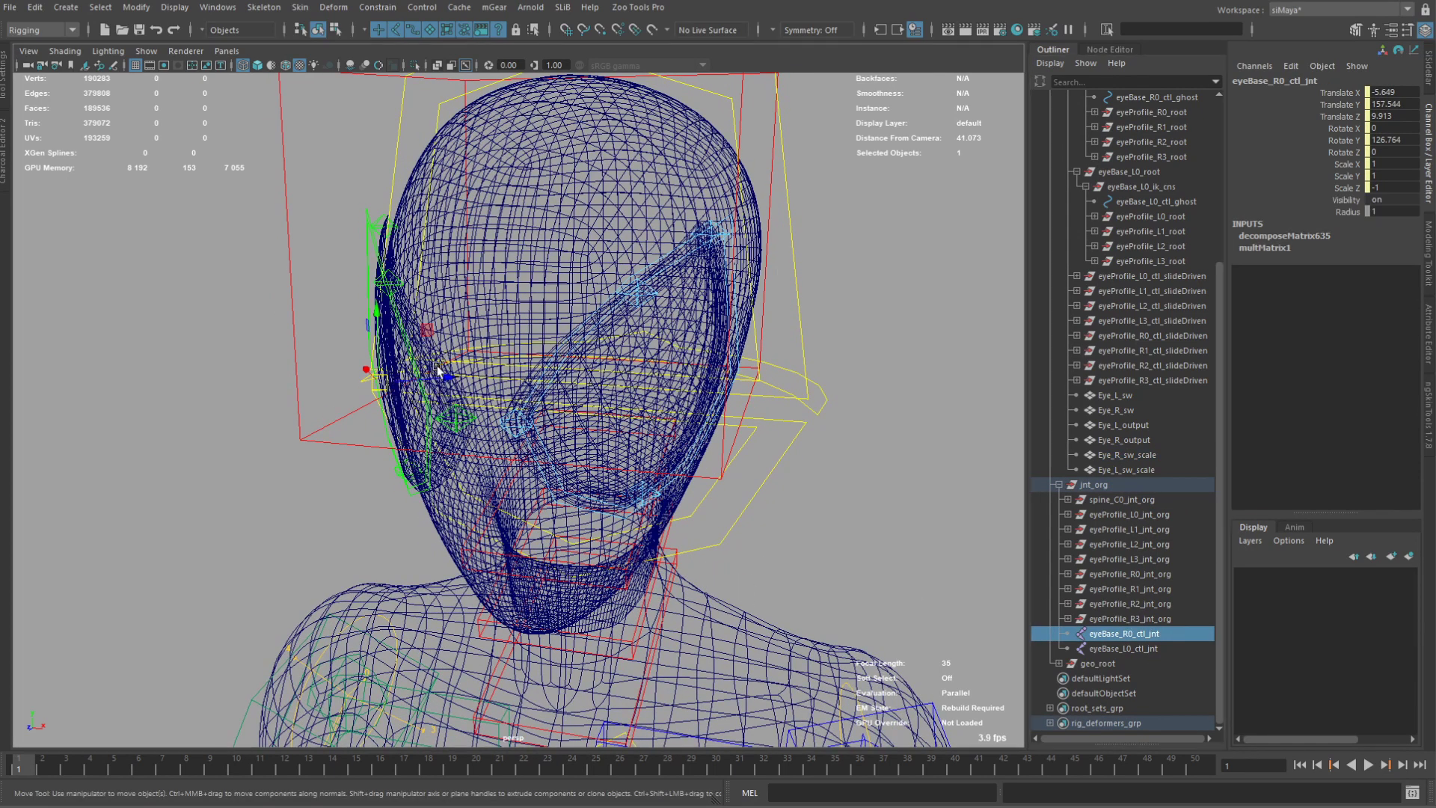
left_click(1130, 454)
left_click(1103, 636, "ctrl")
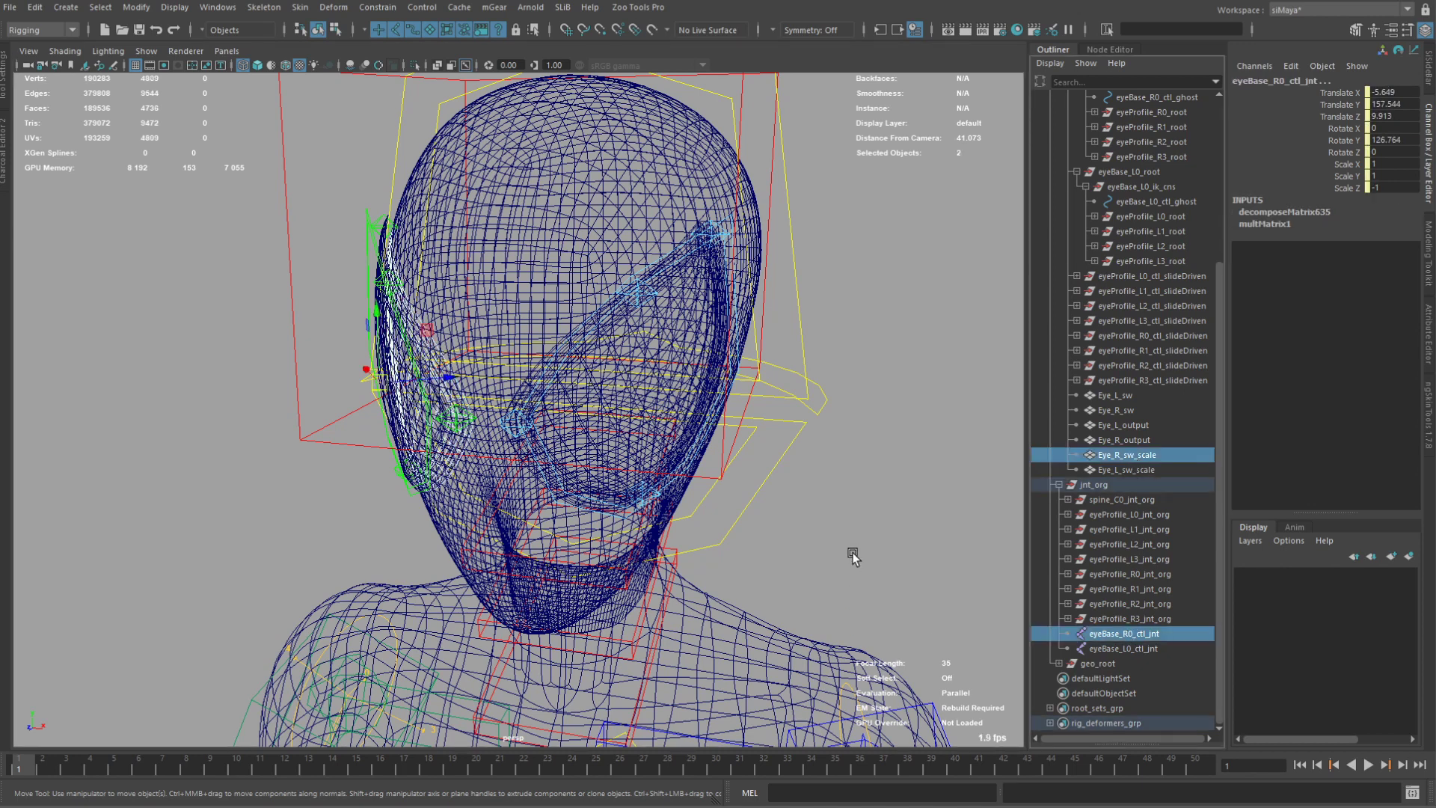
right_click_drag(851, 548, 957, 516)
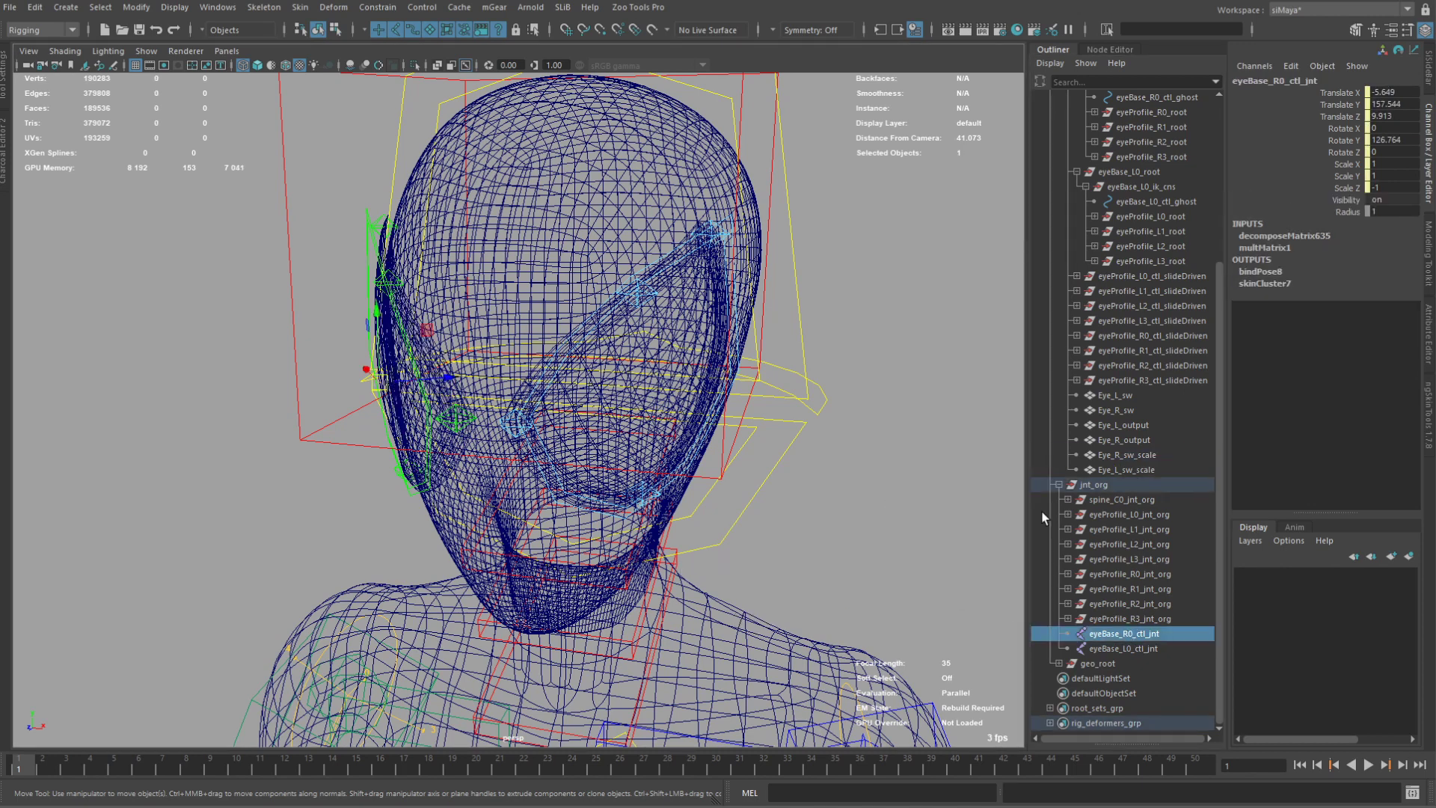
Bind the Eye_L_sw_scale mesh to the eyeBase_L0_ctl_jnt joint with a skin cluster.
left_click(1127, 470)
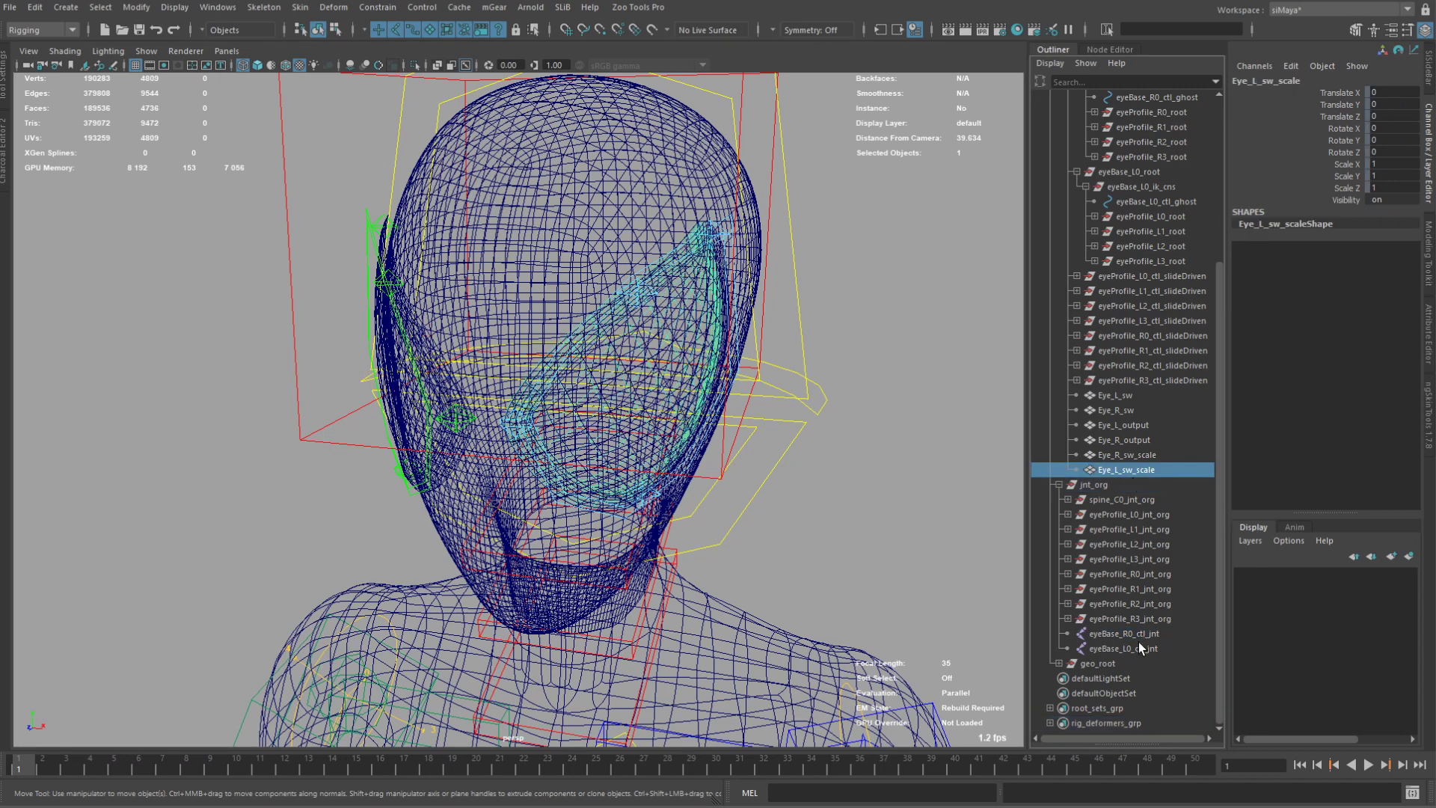
left_click(1085, 649, "ctrl")
key("r")
left_click(821, 585)
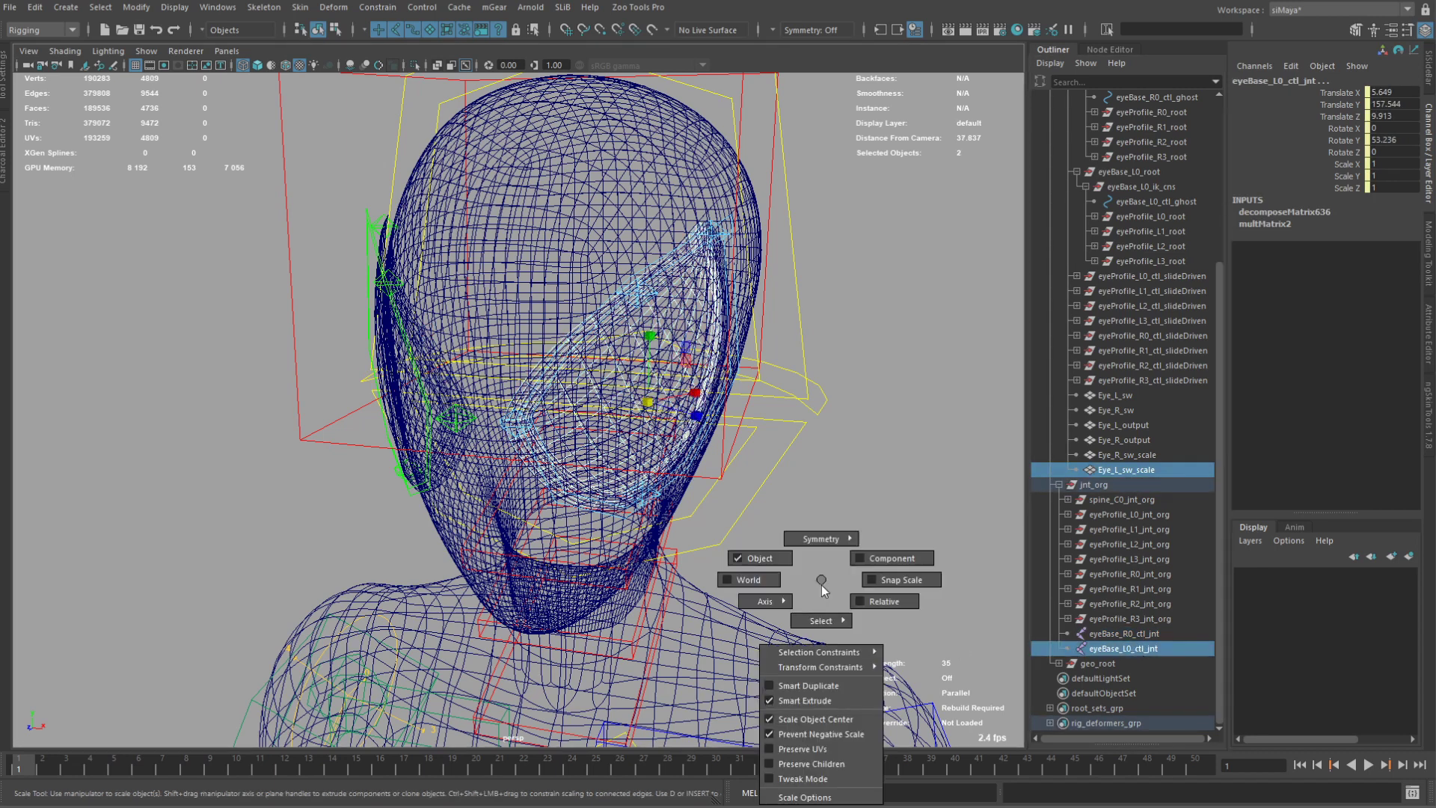
left_click_drag(822, 584, 823, 532)
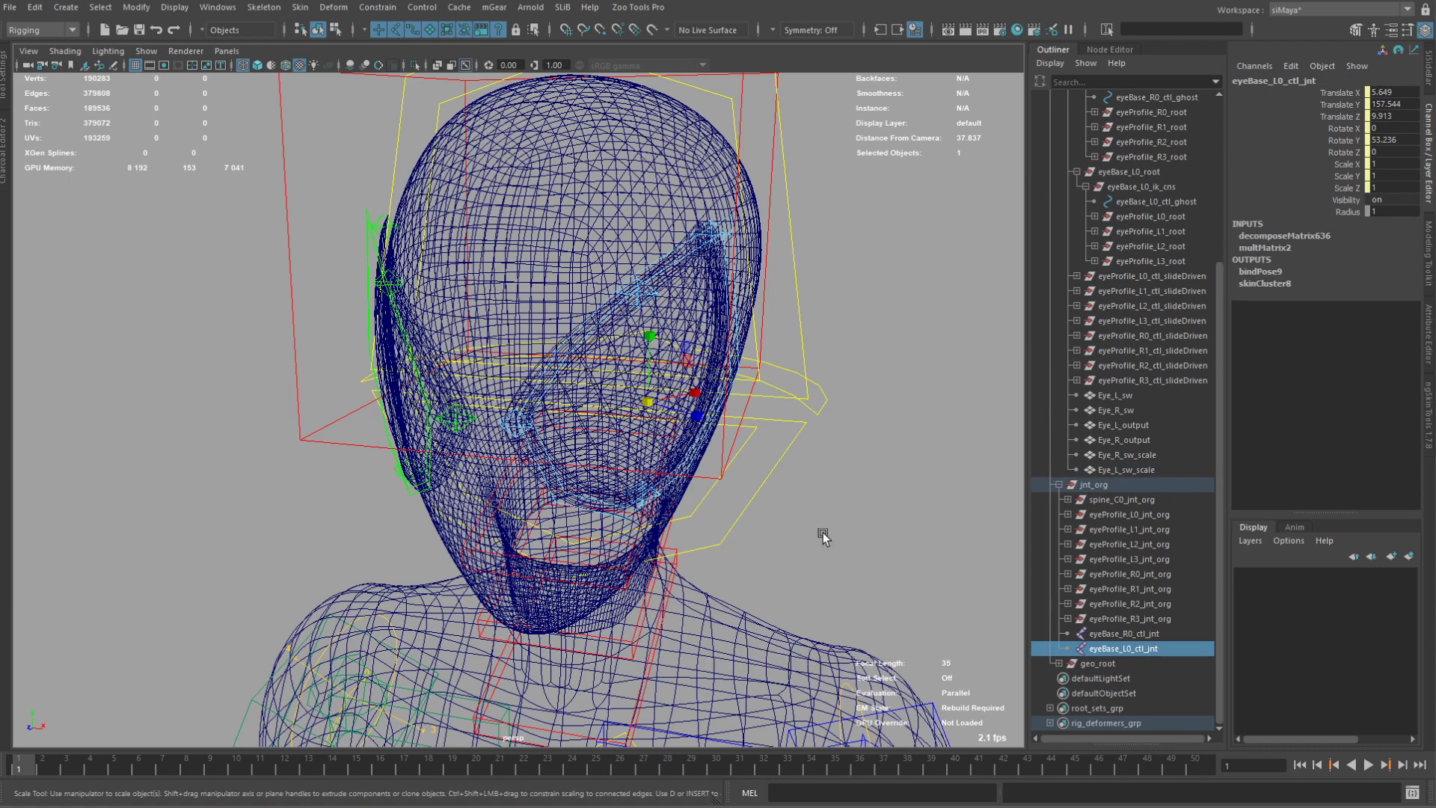
Show the model textured, try moving the left eye base control eyeBase_L0_ctl away from the head, and undo the moves.
mouse_move(801, 400)
left_mouse_down("alt")
mouse_move(789, 371)
mouse_move(790, 408)
mouse_move(747, 352)
left_mouse_up("alt")
key("6")
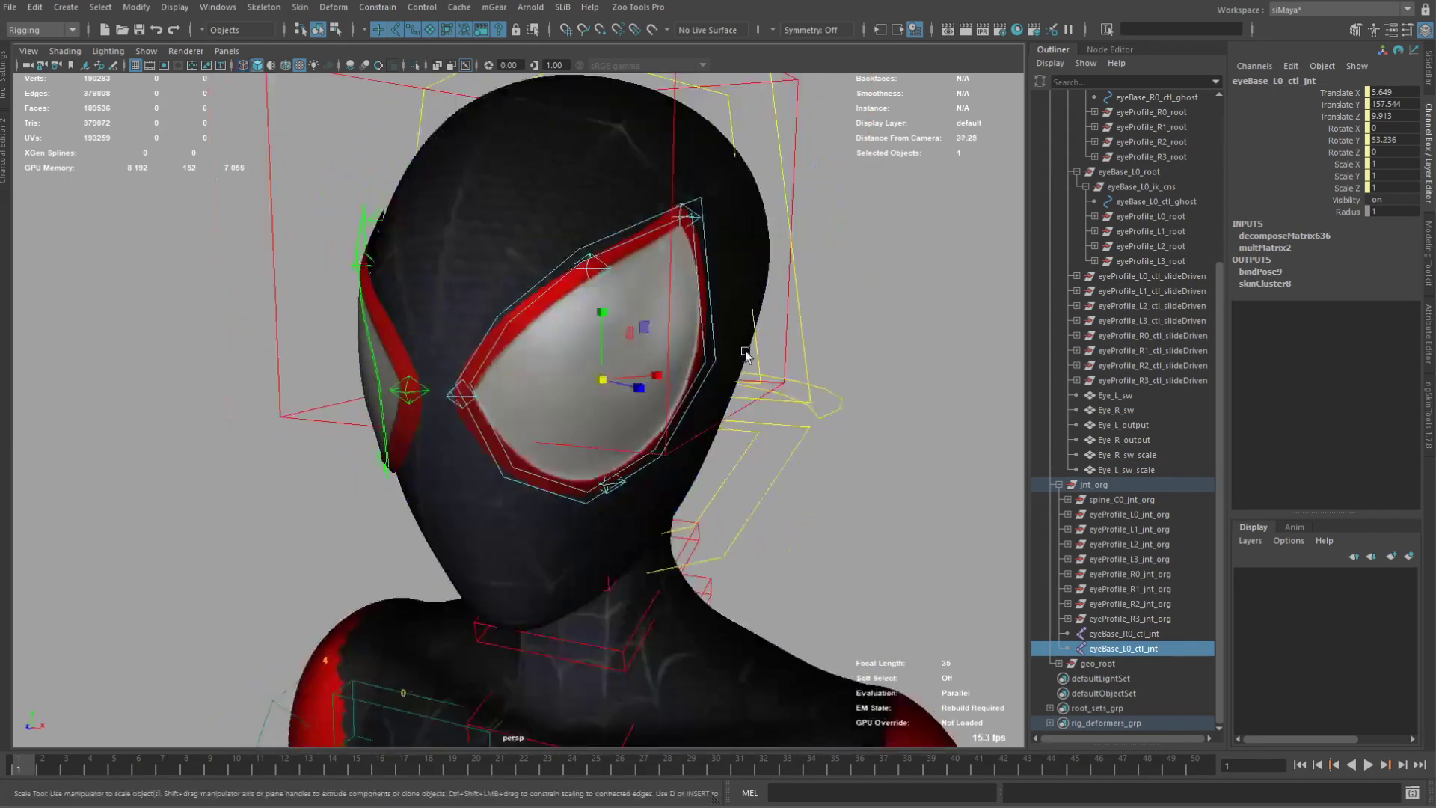
right_click_drag(747, 352, 666, 426, "alt")
key("q")
left_click(617, 297)
key("w")
left_click_drag(584, 417, 744, 350)
left_click_drag(707, 404, 752, 485, "alt")
key("ctrl+z")
scroll(718, 458, "down", 2)
left_click_drag(627, 475, 743, 432)
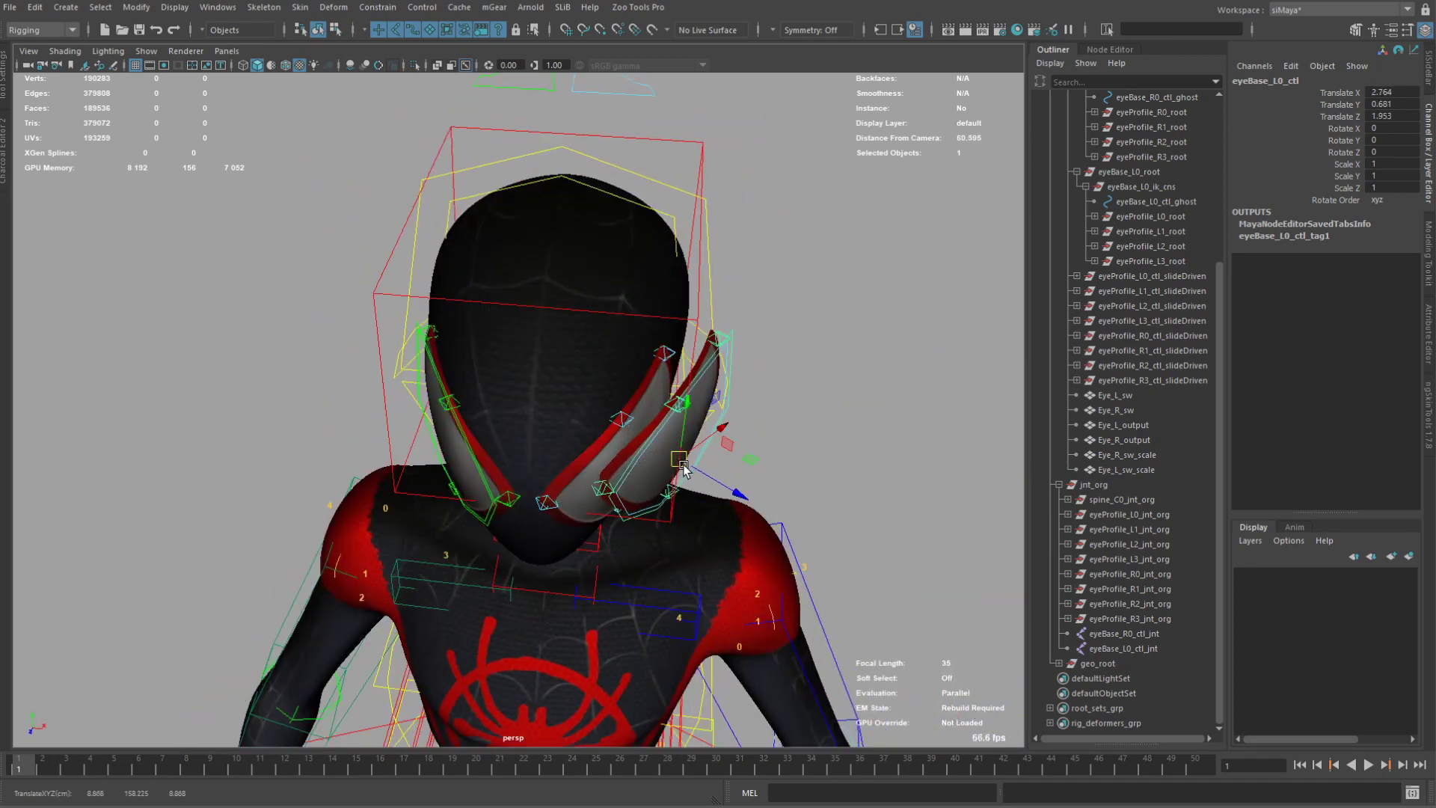
key("ctrl+z")
Create a blend shape on Eye_L_sw with Eye_L_sw_scale as target, declining the post-deformation order to keep it at the front of the chain.
left_click_drag(782, 496, 846, 455, "alt")
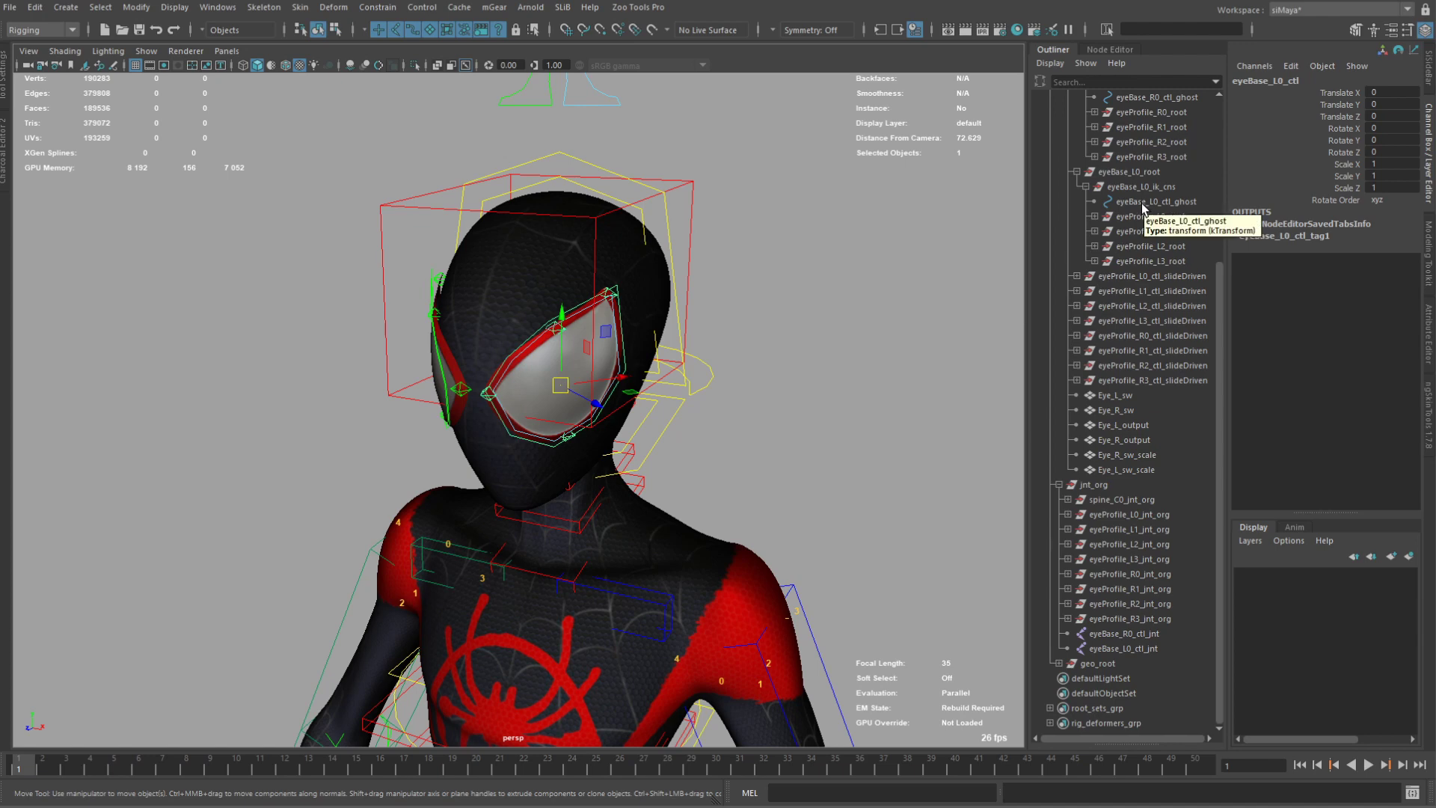
left_click_drag(643, 336, 660, 338, "alt")
right_click_drag(659, 338, 701, 332, "alt")
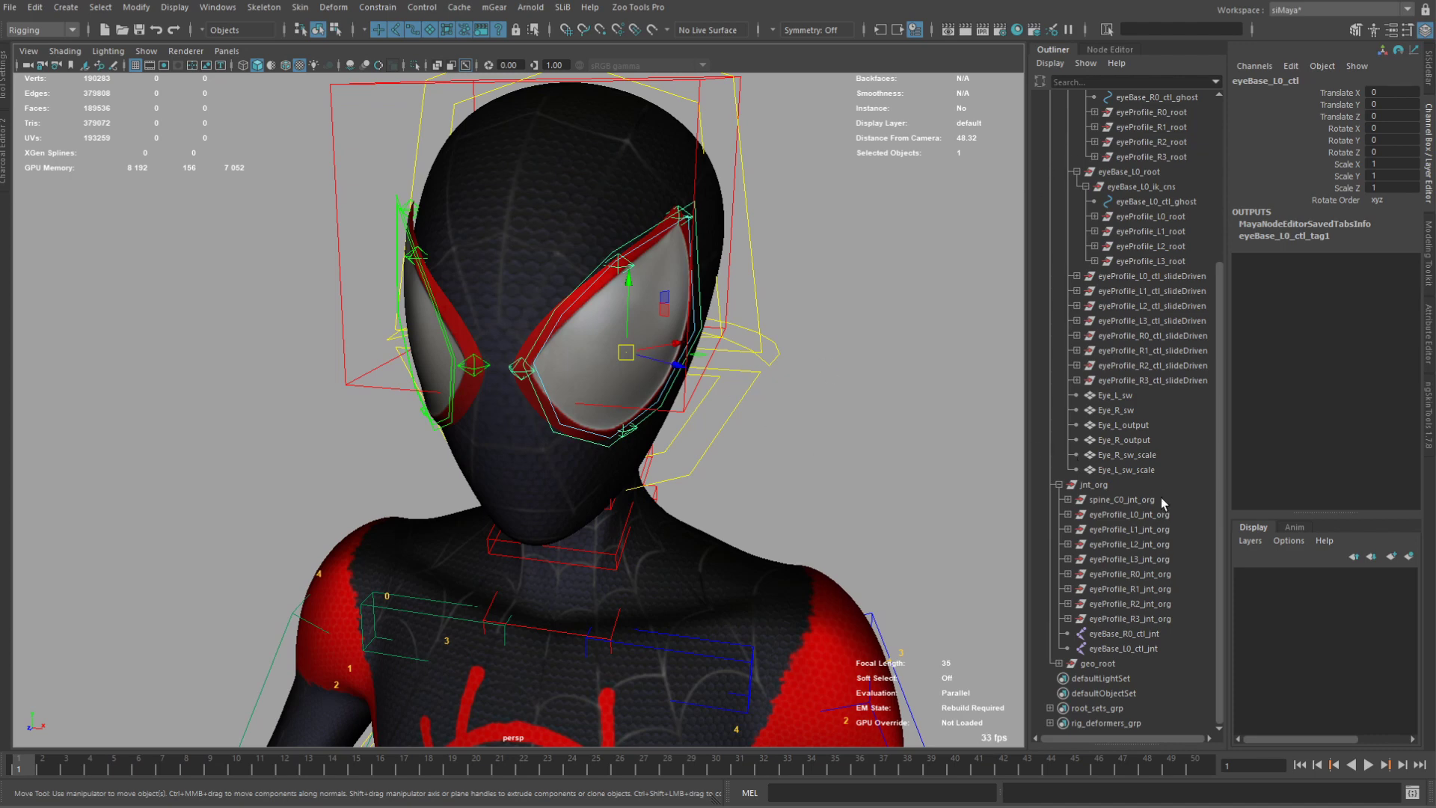
left_click(1111, 397)
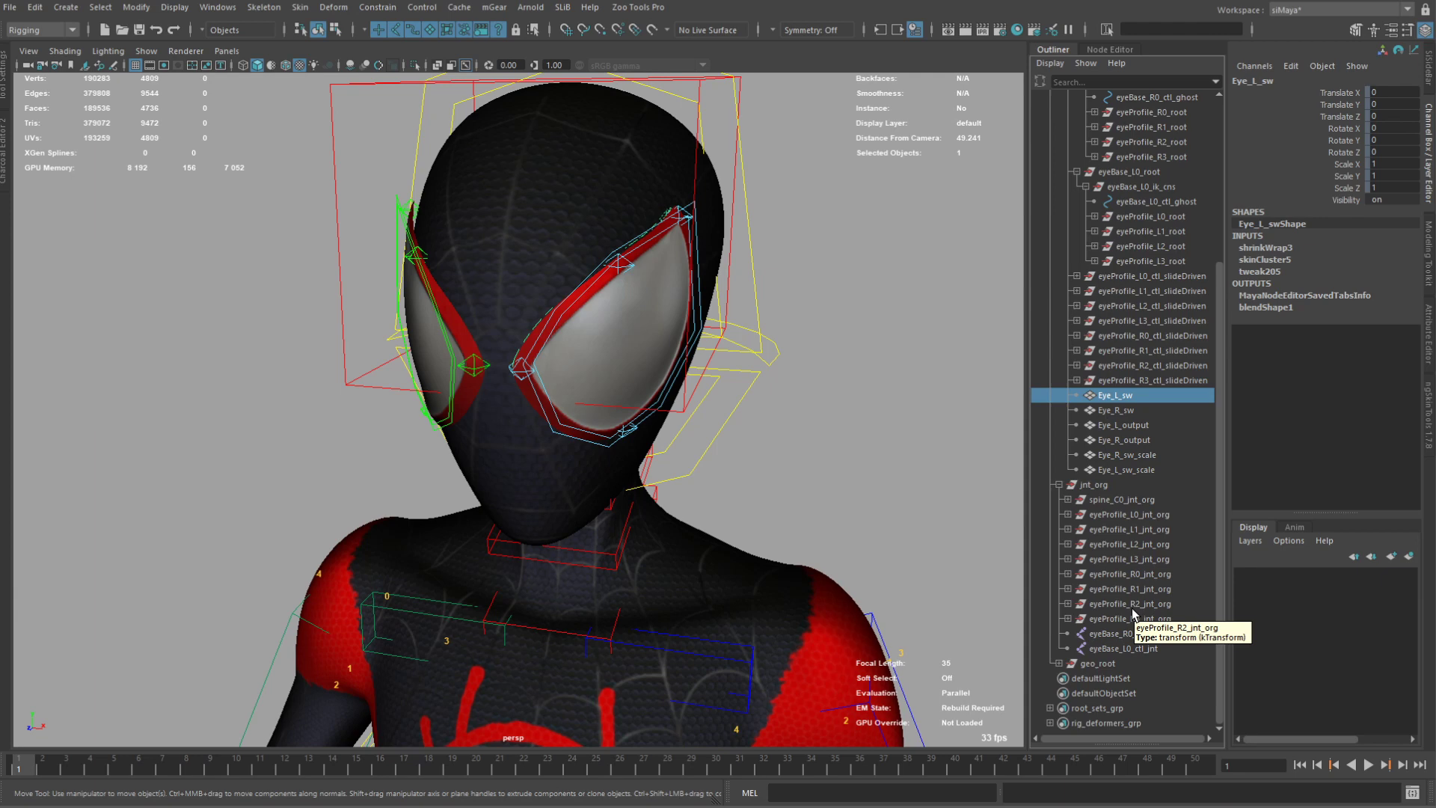
left_click(1133, 471, "ctrl")
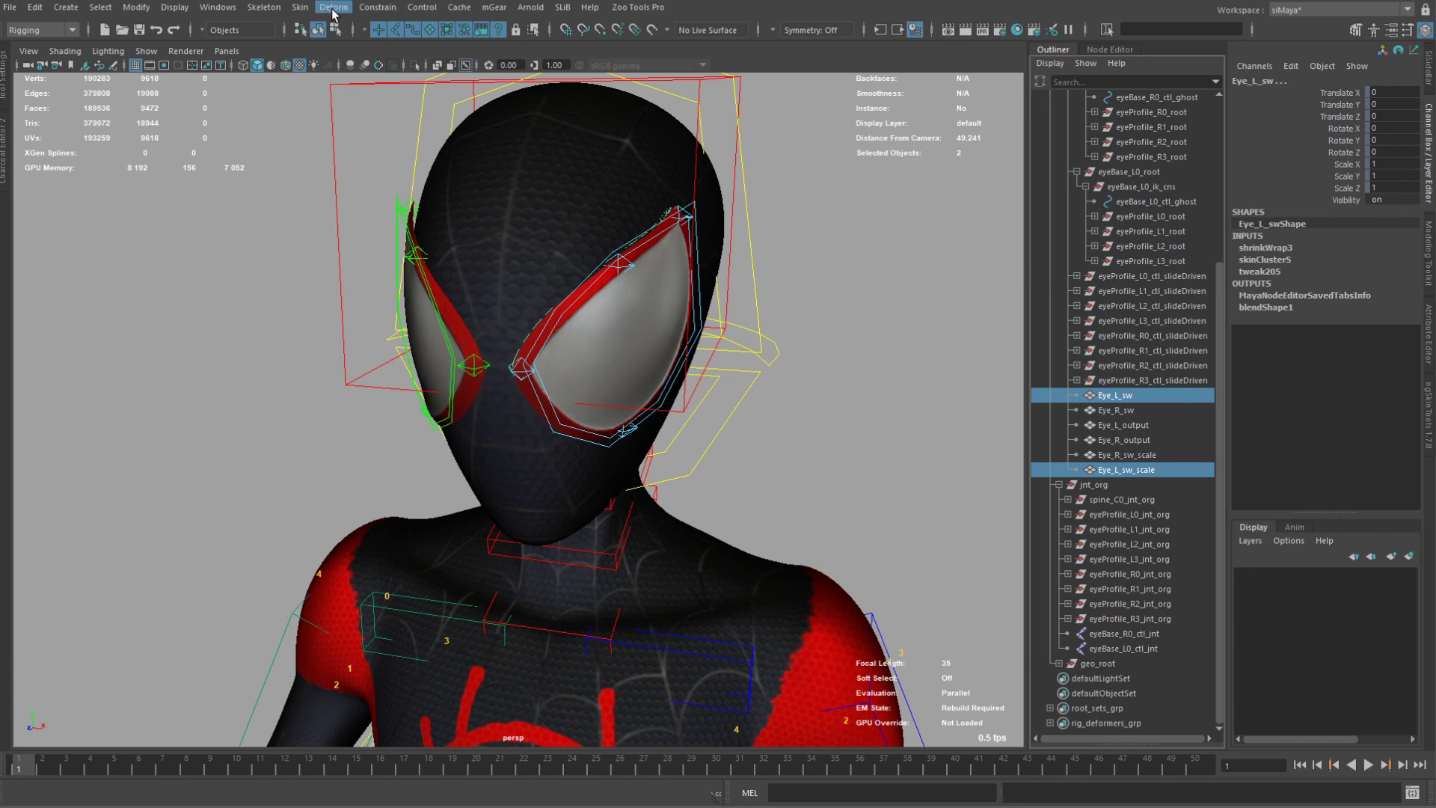
left_click(329, 13)
left_click(359, 49)
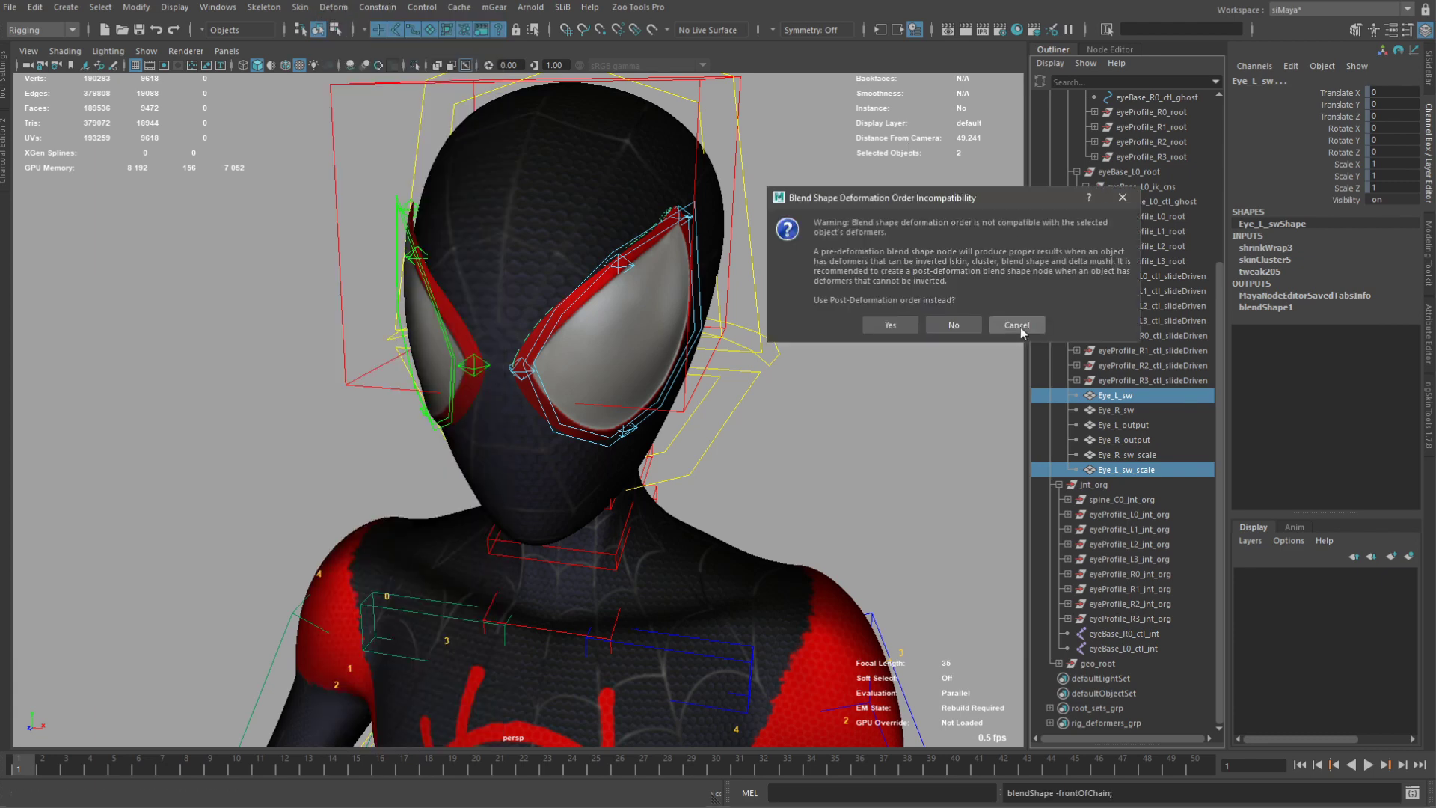
left_click(952, 326)
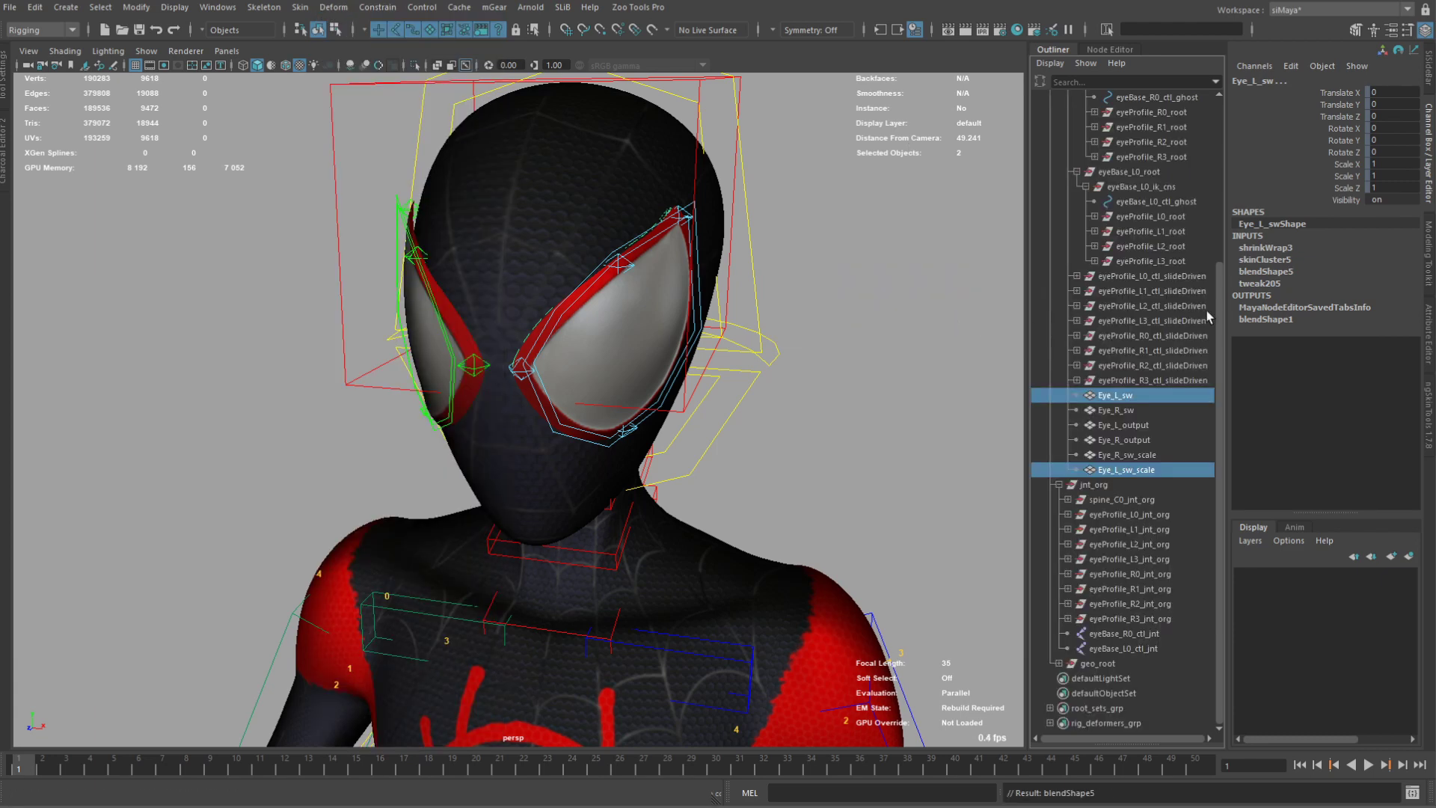
Set the Eye_L_sw_scale target weight of Eye_L_sw's new blend shape to 1.
left_click(1275, 272)
left_click(1331, 296)
middle_click_drag(898, 357, 963, 362)
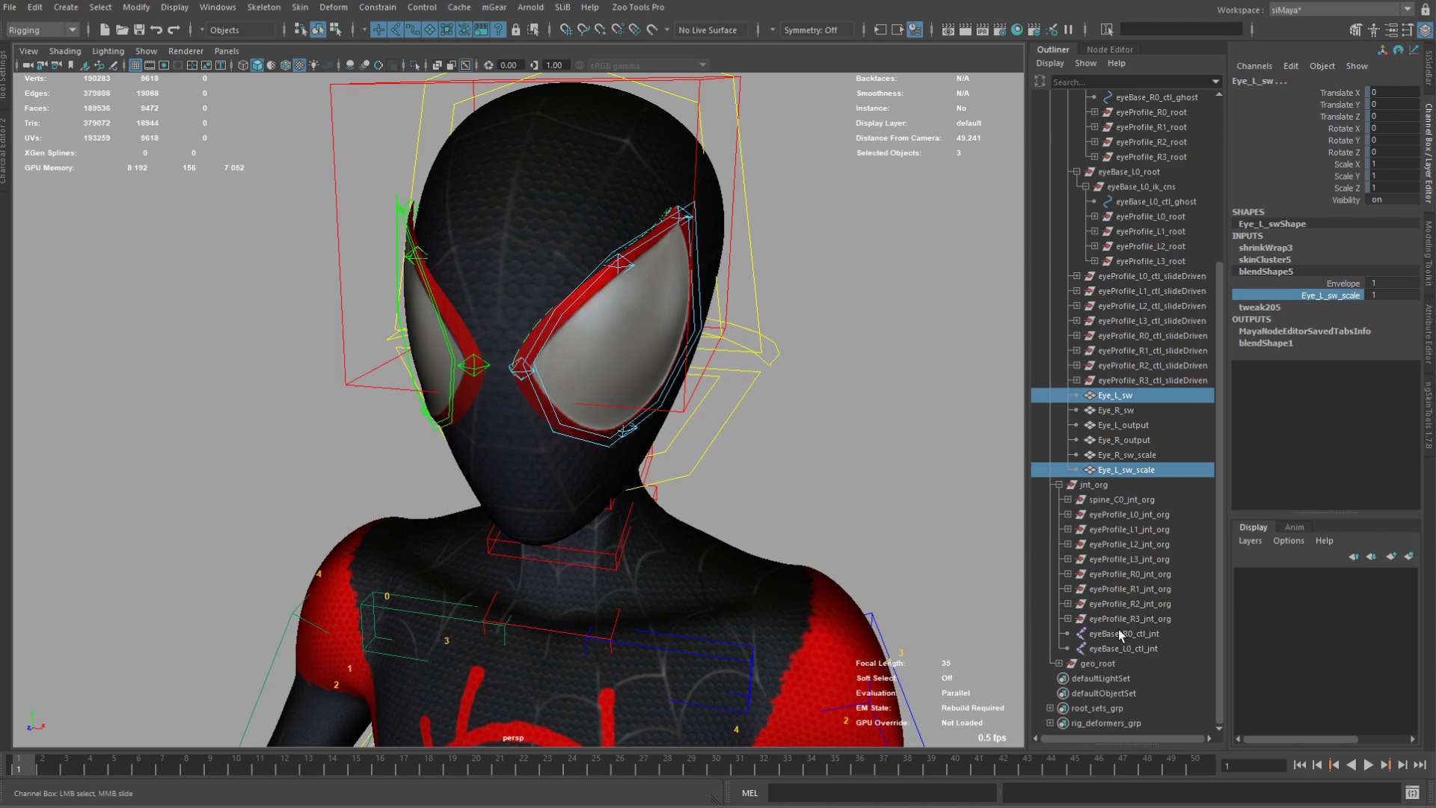
Create a blend shape on Eye_R_sw with Eye_R_sw_scale as target and set its weight to 1.
left_click(1140, 455)
left_click(1127, 411, "ctrl")
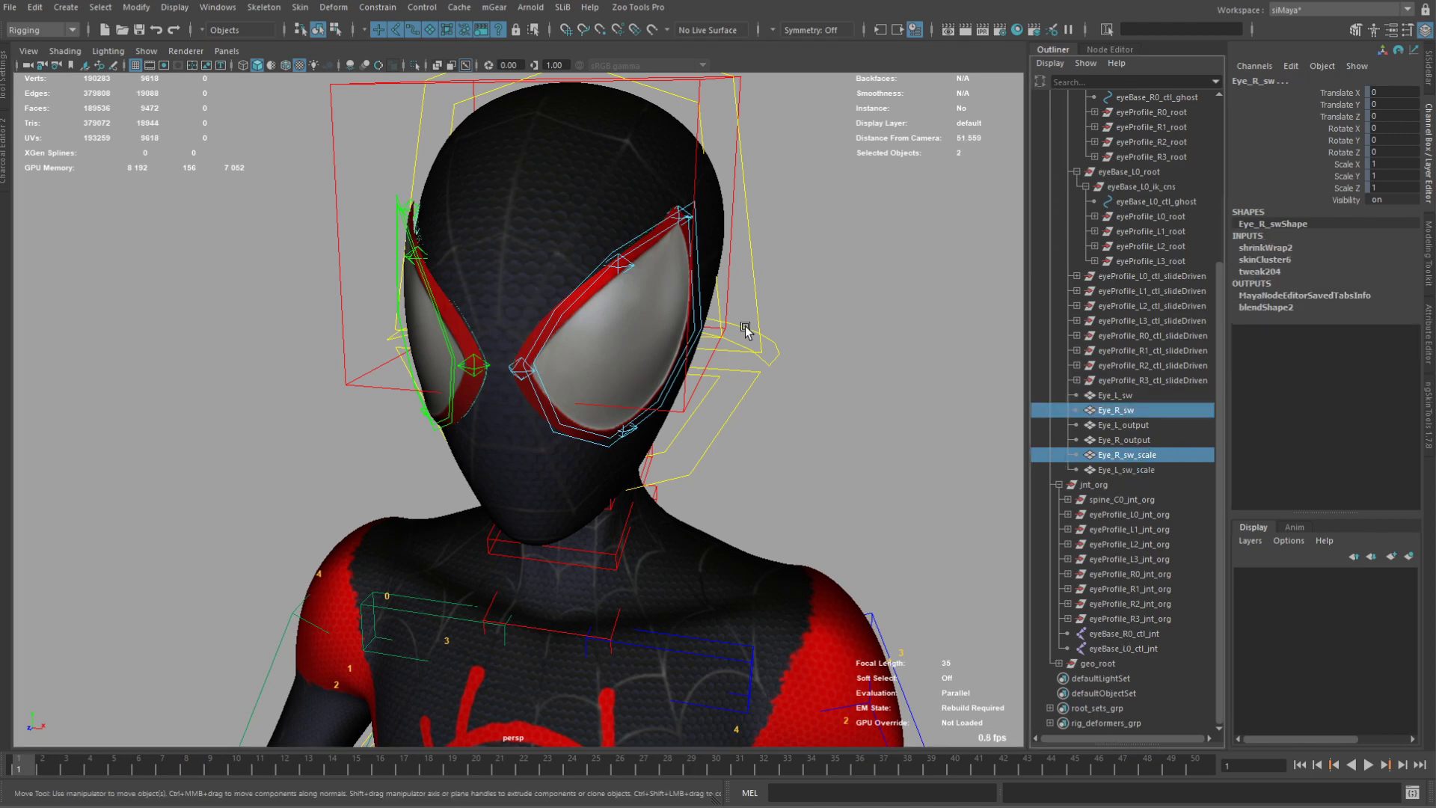
key("g")
left_click(967, 329)
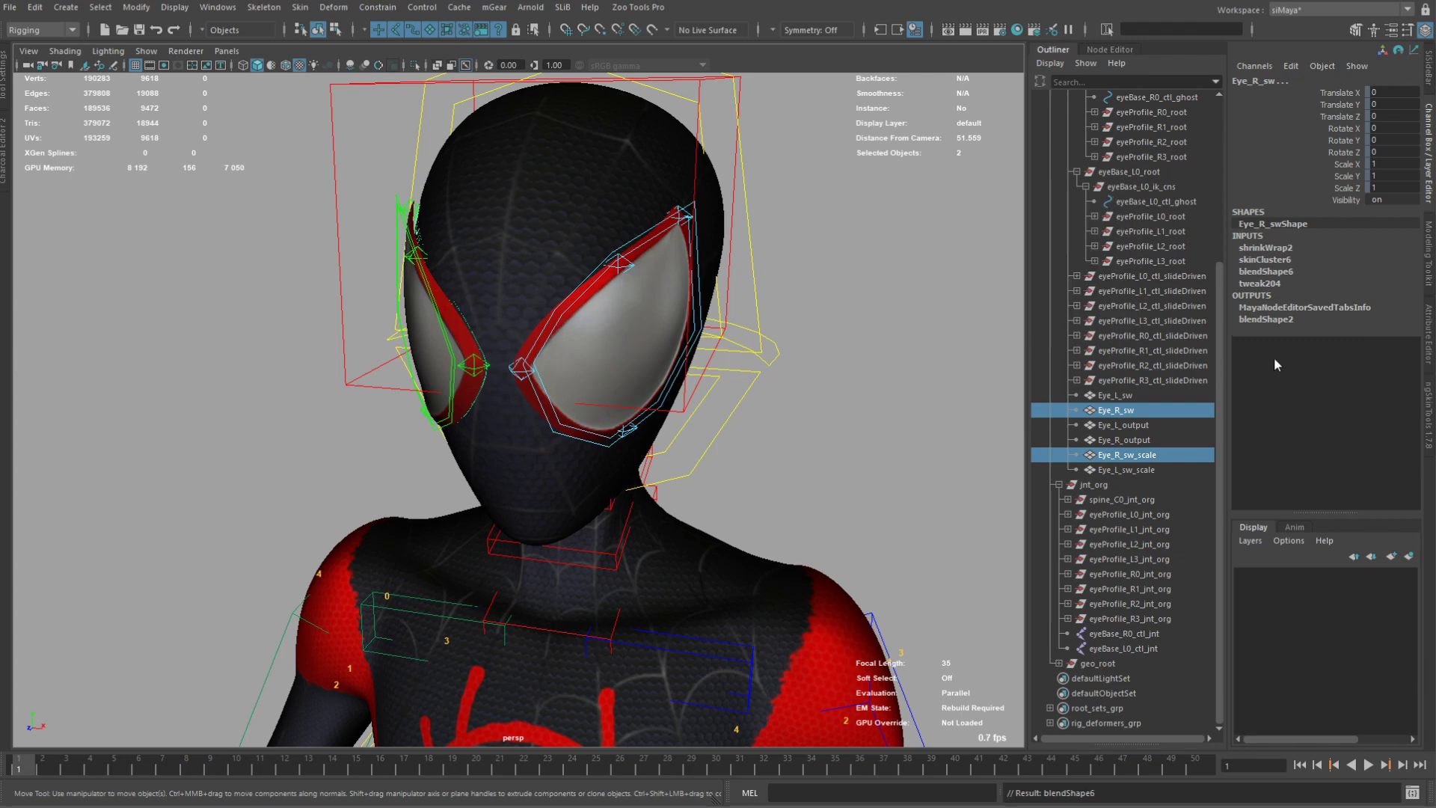
left_click(1265, 272)
left_click(1333, 295)
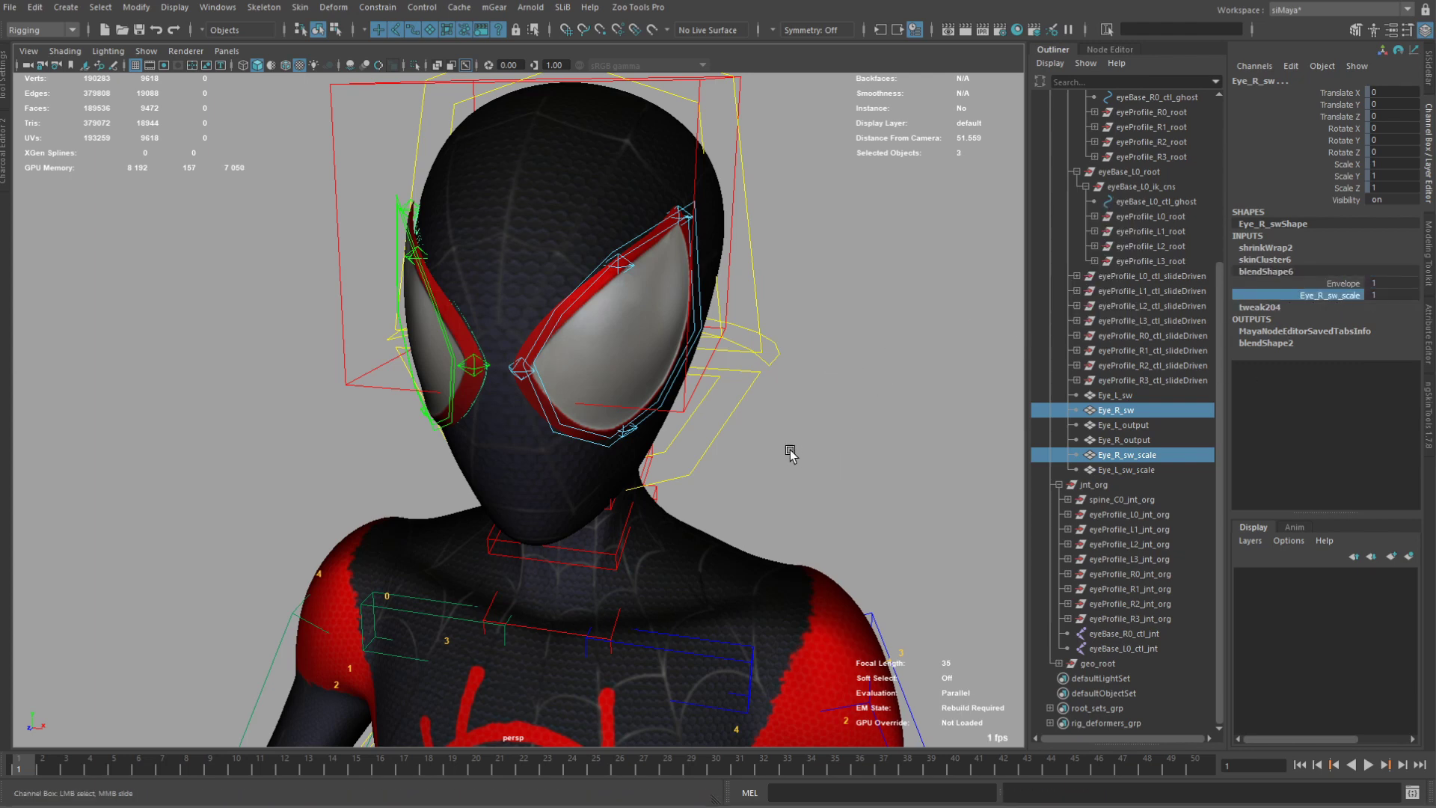
Try moving the left eye's controls on the mask from several viewing angles, and undo the moves.
left_click_drag(794, 451, 812, 423, "alt")
left_click(803, 320)
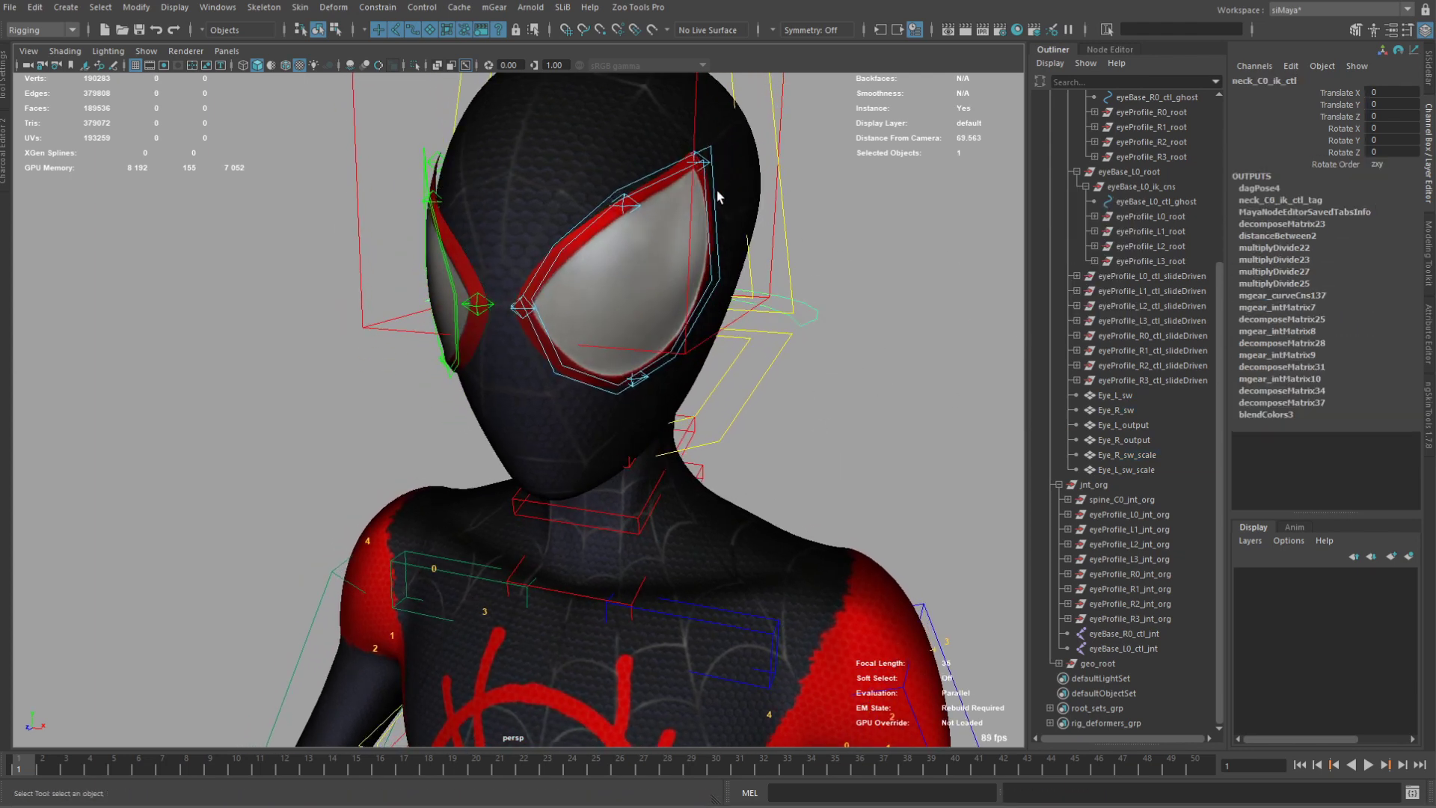
left_click(660, 169)
key("w")
left_click_drag(638, 292, 780, 241)
key("q")
left_click_drag(710, 201, 700, 329, "alt")
left_click(696, 333)
key("w")
middle_click_drag(697, 366, 703, 384)
key("ctrl+z")
key("q")
mouse_move(785, 317)
left_mouse_down("alt")
mouse_move(804, 282)
mouse_move(647, 330)
mouse_move(778, 291)
left_mouse_up("alt")
left_click(806, 288)
Collapse the eye_setup group under setup and hide it.
scroll(1141, 225, "up", 5)
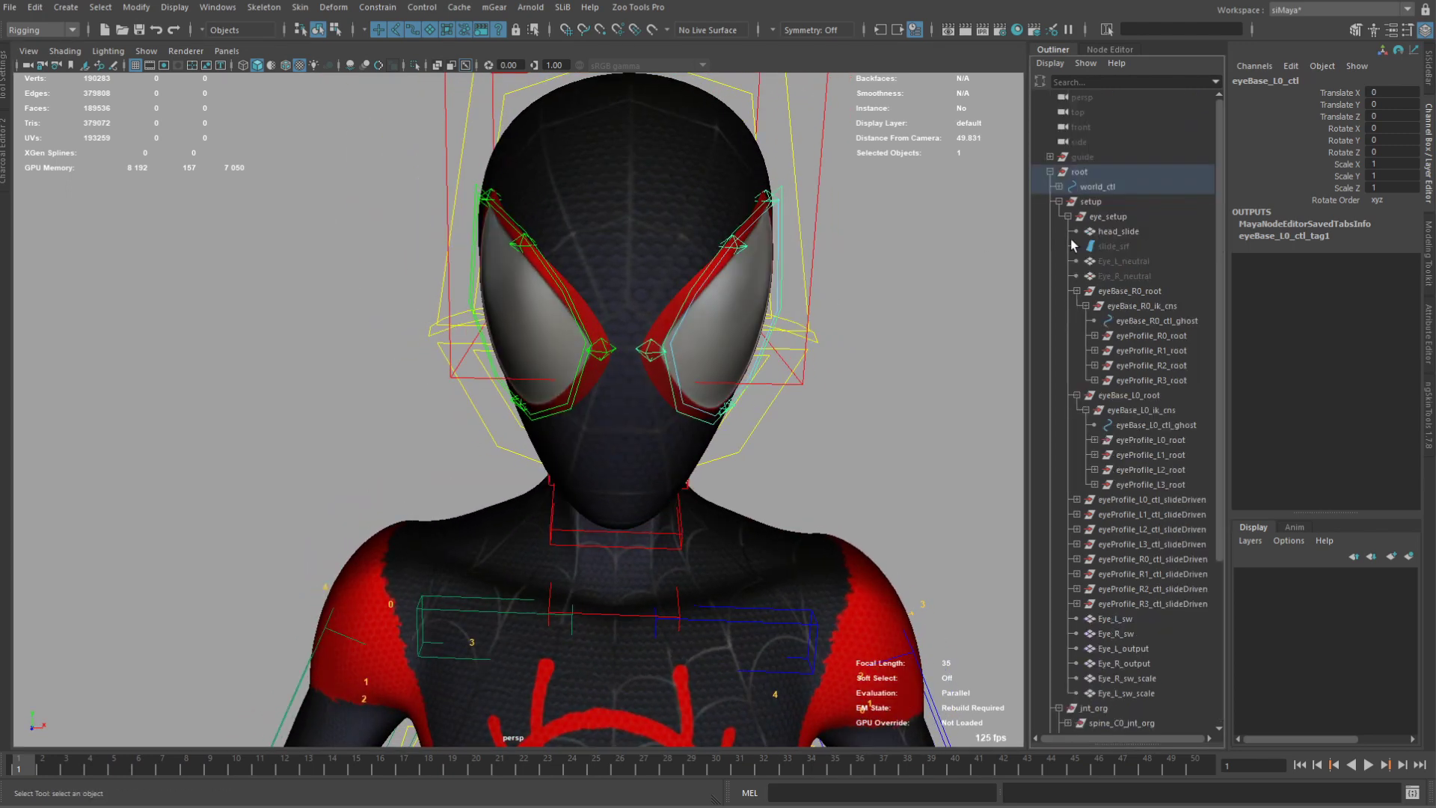
left_click(1068, 216)
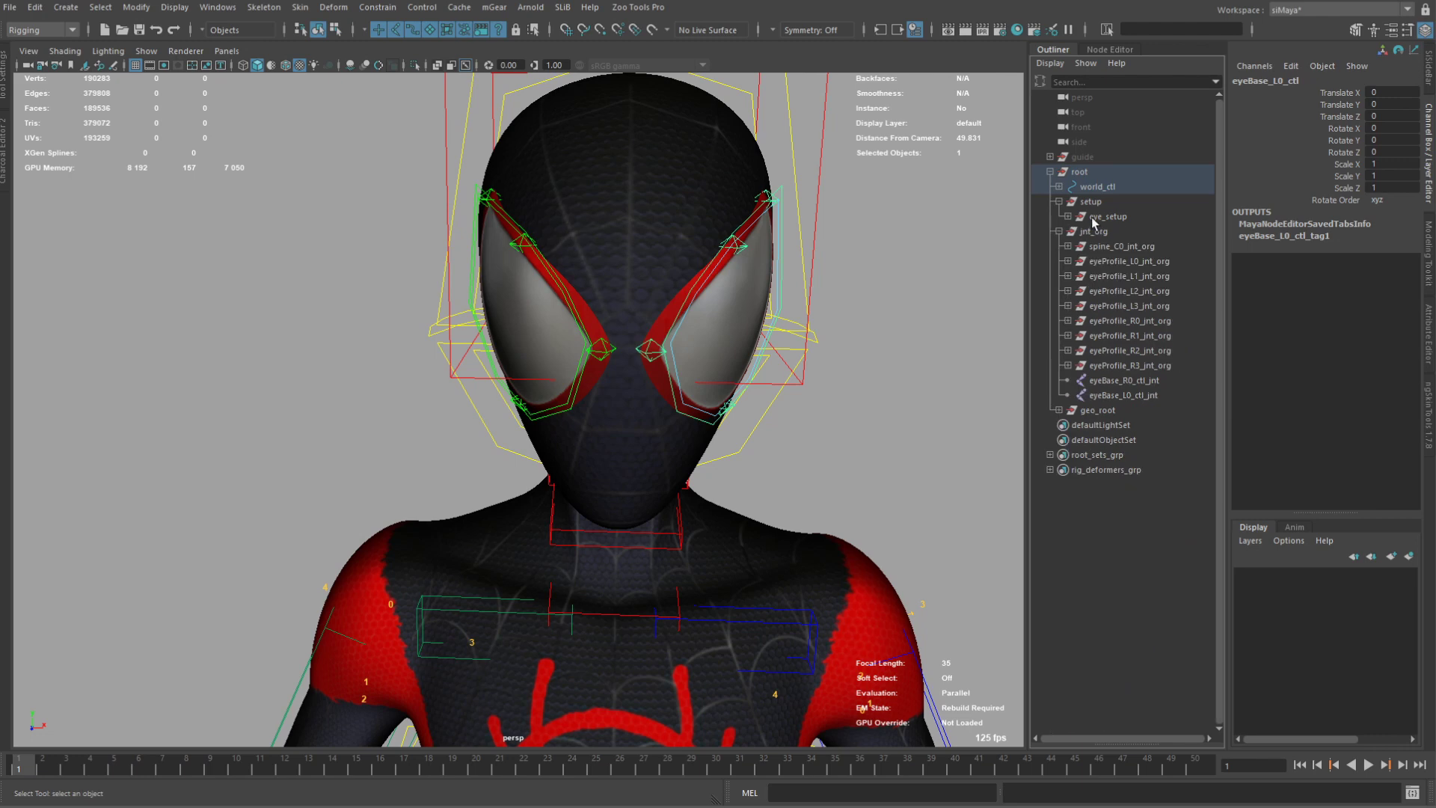
left_click(1080, 216)
key("ctrl+h")
With eye_setup hidden, try moving the left eye's controls and scaling its base control, and undo the changes.
left_click_drag(750, 370, 691, 302, "alt")
left_click(743, 365)
key("w")
key("q")
left_click(671, 232)
key("w")
key("ctrl+z")
key("q")
left_click(786, 242)
key("r")
left_click_drag(675, 312, 785, 449)
key("e")
key("ctrl+z")
key("ctrl+z")
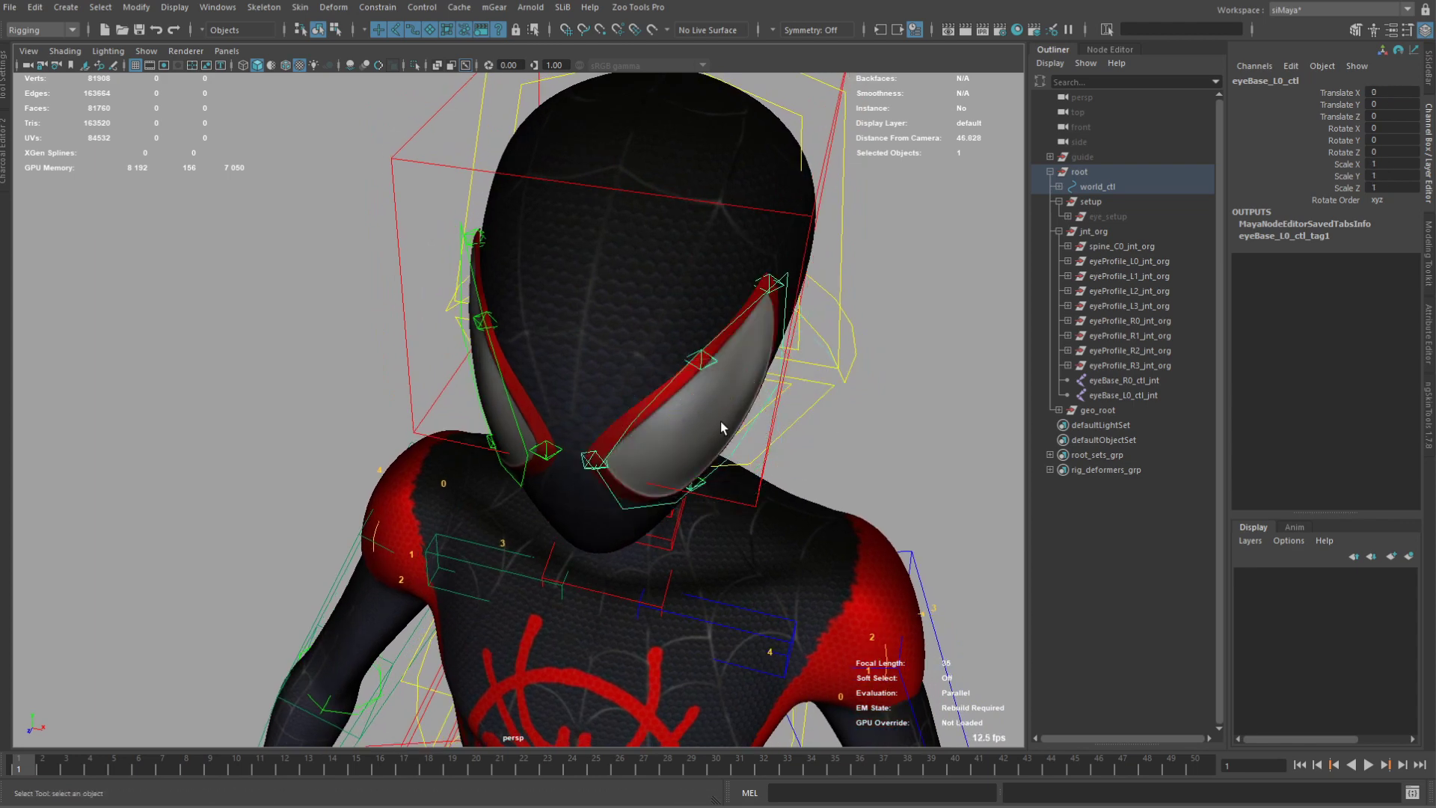
Try repositioning the left eye base control eyeBase_L0_ctl around the mask, and undo each change.
middle_click_drag(721, 423, 728, 377, "alt")
left_click_drag(740, 366, 685, 337)
key("ctrl+z")
key("w")
left_click_drag(607, 217, 630, 259)
left_click_drag(630, 260, 698, 305, "alt")
key("e")
key("ctrl+z")
key("ctrl+z")
Try scaling and rotating the left eye base control eyeBase_L0_ctl to test how the eye deforms.
key("r")
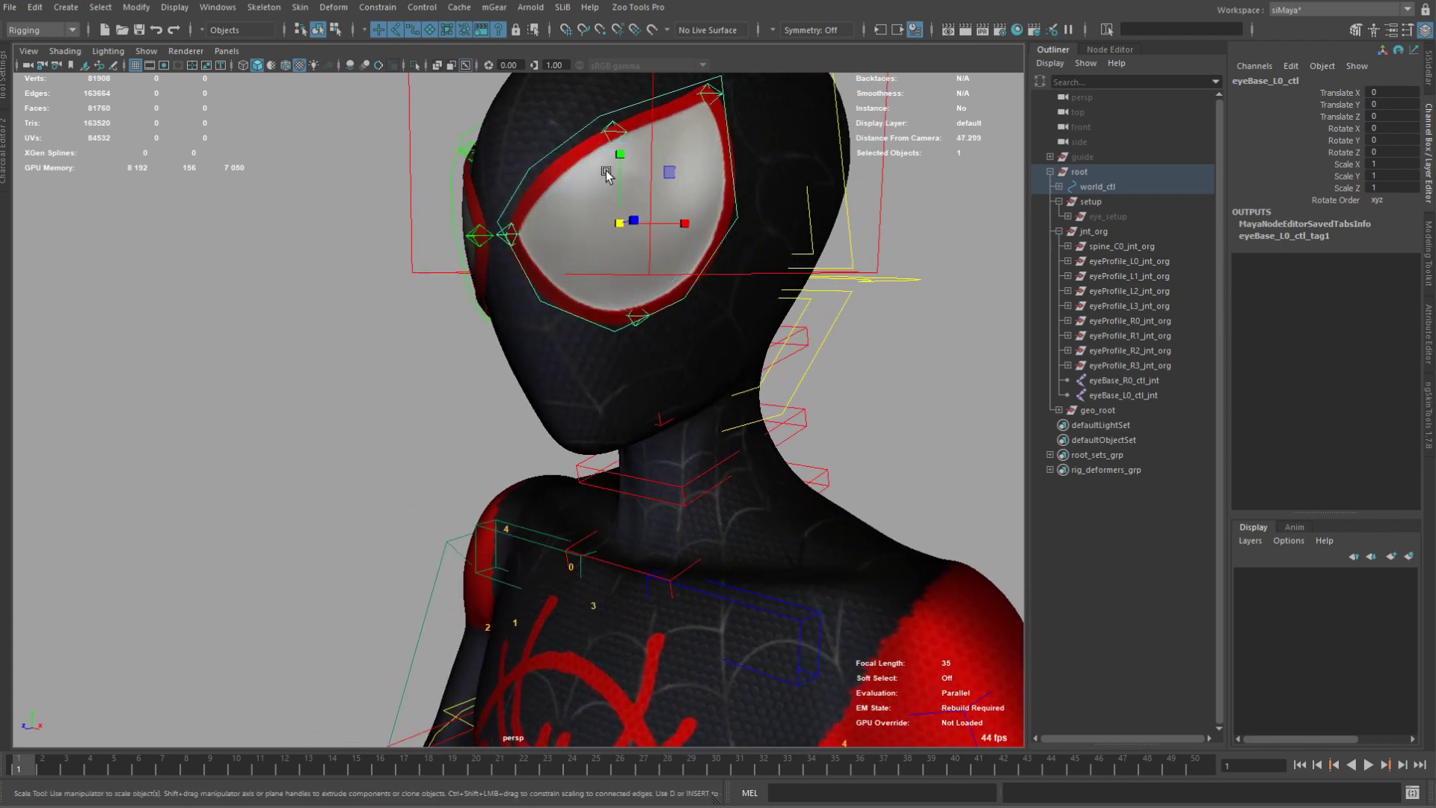
left_click_drag(613, 163, 614, 212)
key("e")
left_click_drag(590, 161, 569, 224)
left_click(540, 180)
key("r")
left_click_drag(519, 168, 557, 266)
key("e")
left_click_drag(557, 268, 676, 250, "alt")
left_click_drag(781, 299, 653, 239, "alt")
Try moving eyeBase_L0_ctl across the face, and undo all the test changes so the control is back at its defaults.
key("w")
left_click_drag(502, 298, 667, 419)
left_click_drag(573, 217, 568, 267)
key("ctrl+z")
right_click_drag(766, 304, 722, 308, "alt")
left_click_drag(722, 308, 756, 407, "alt")
key("q")
left_click(646, 283)
key("ctrl+z")
right_click_drag(755, 407, 927, 352, "alt")
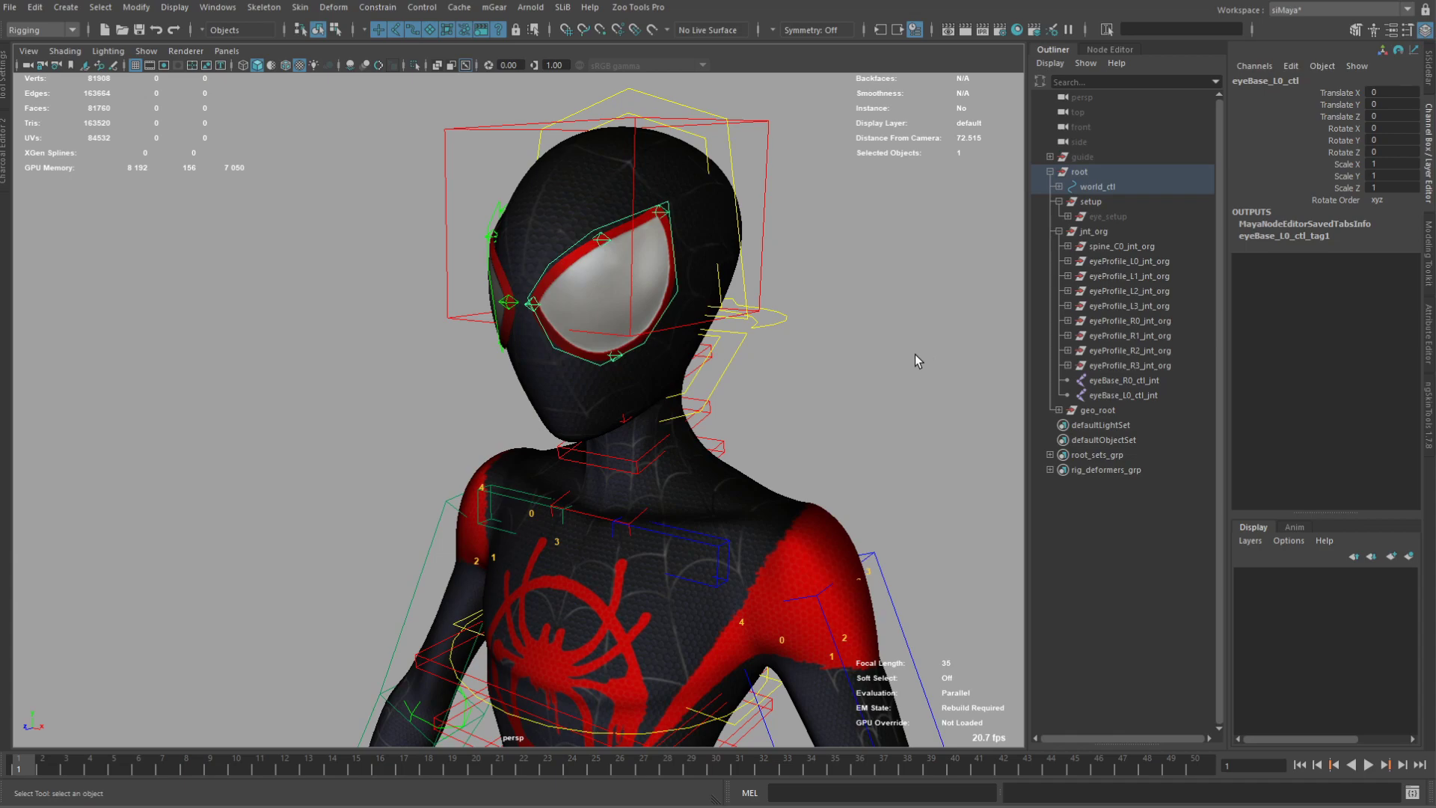
Set Jnt Vis to off on the rig's root to hide the joints.
left_click_drag(764, 366, 545, 439, "alt")
middle_click_drag(545, 439, 711, 330, "alt")
mouse_move(711, 330)
right_mouse_down("alt")
mouse_move(694, 319)
mouse_move(755, 355)
mouse_move(679, 449)
right_mouse_up("alt")
key("4")
left_click_drag(679, 449, 685, 459, "alt")
middle_click_drag(684, 459, 671, 380, "alt")
key("6")
left_click(801, 302)
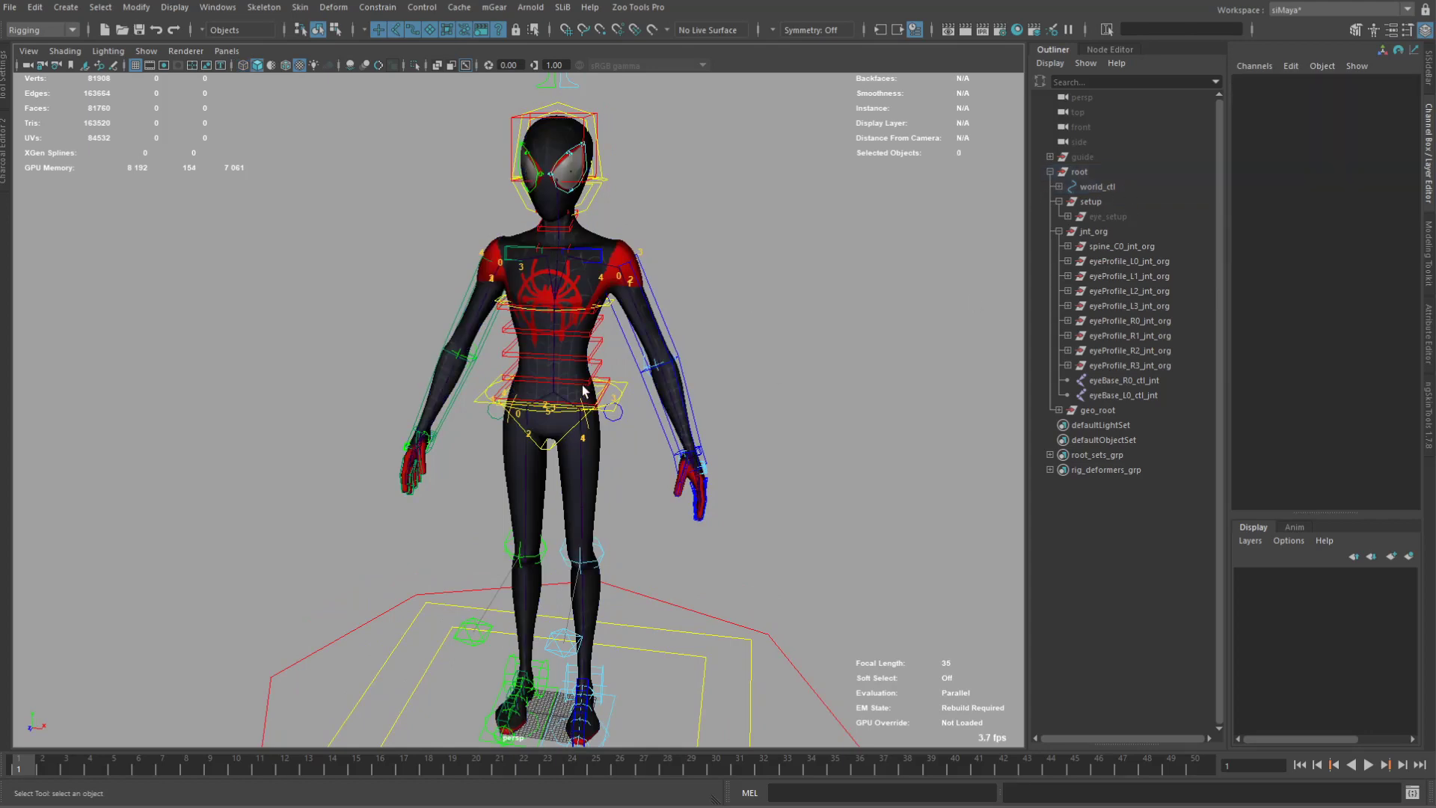
right_click_drag(586, 392, 656, 312, "alt")
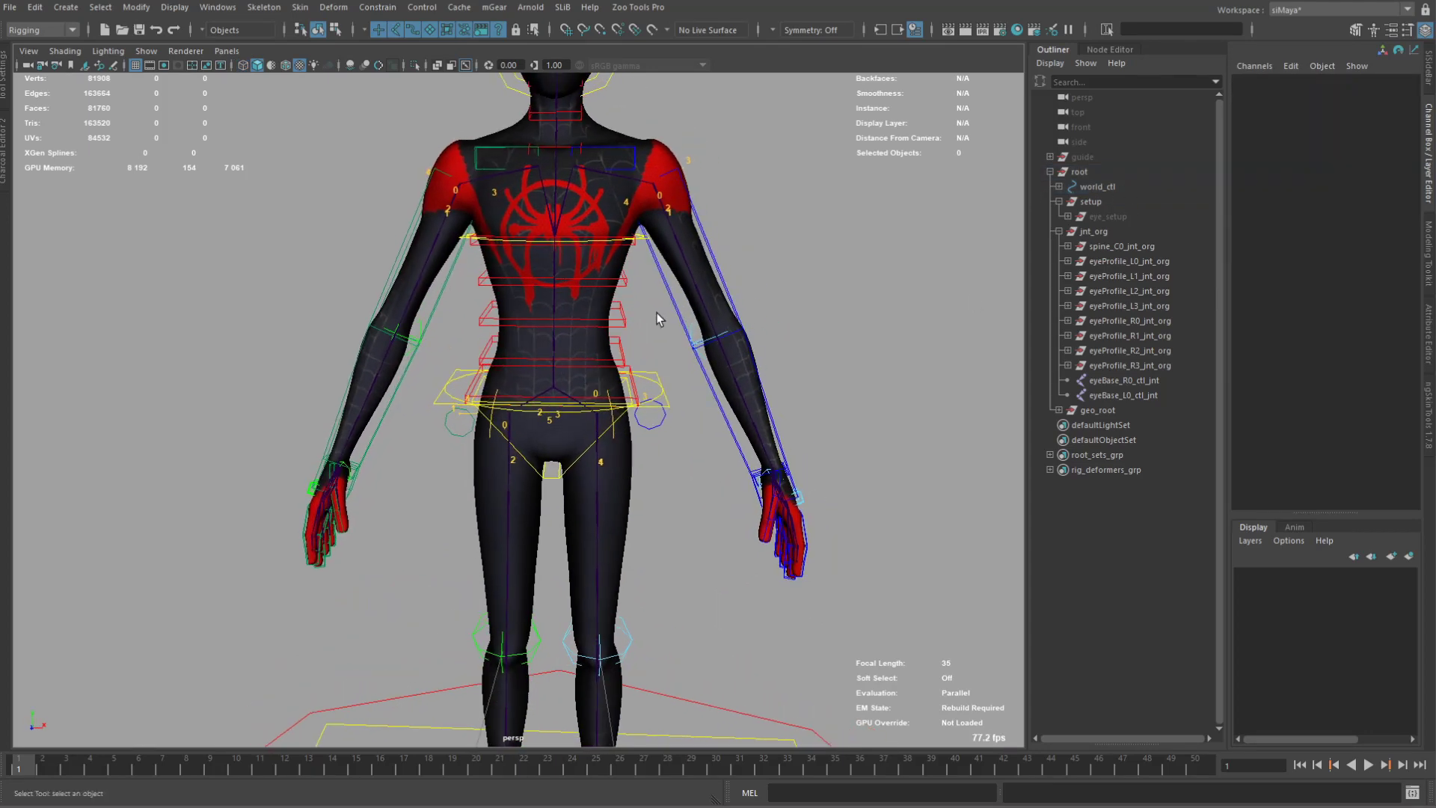
left_click(1084, 174)
middle_click_drag(694, 355, 666, 317)
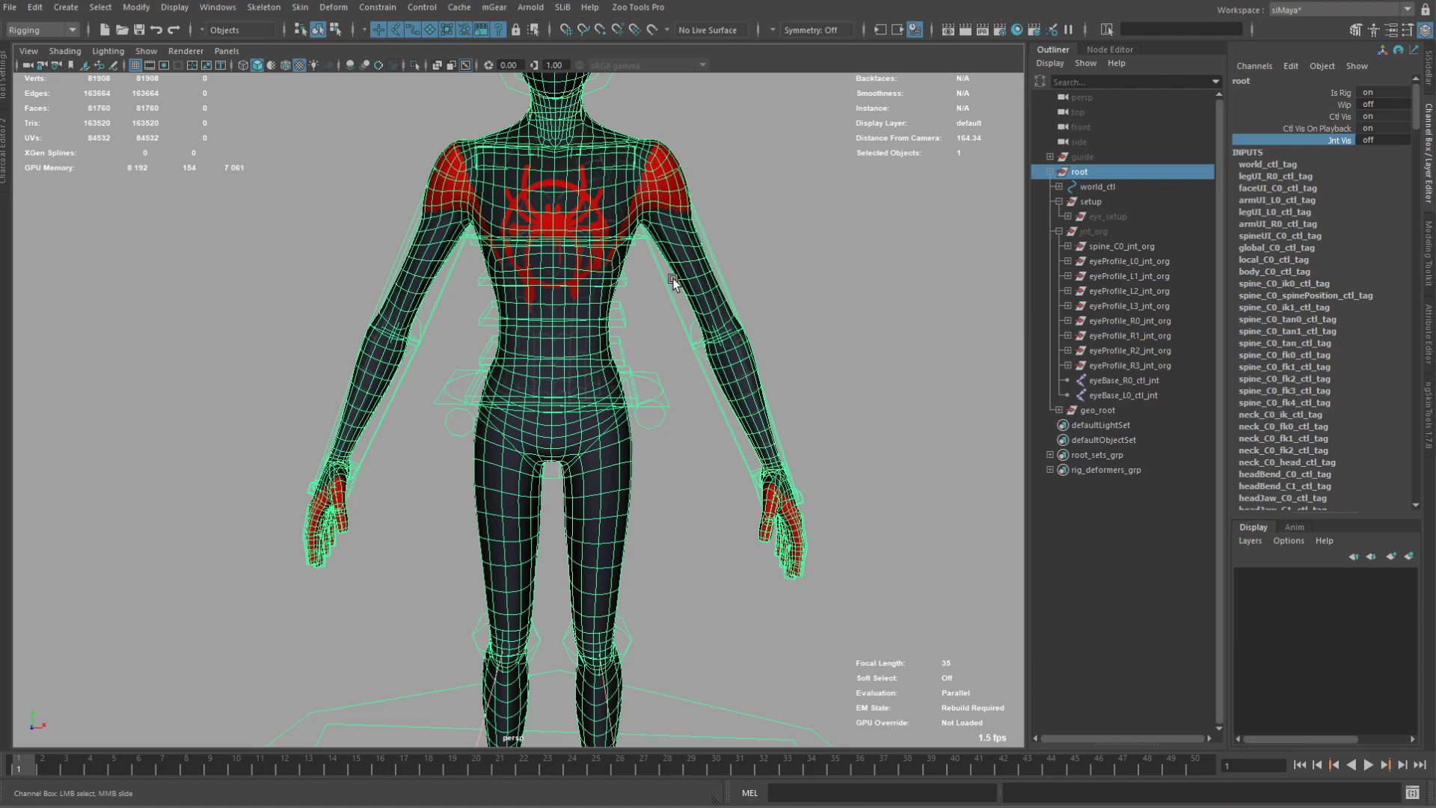
Examine the head and body of the rig with the joints hidden, ending in wireframe display with nothing selected.
middle_click_drag(675, 243, 698, 420, "alt")
key("alt+1")
middle_click_drag(690, 487, 682, 322, "alt")
right_click_drag(682, 321, 677, 246, "alt")
left_click_drag(640, 502, 699, 505, "alt")
key("alt+1")
right_click_drag(656, 226, 763, 329, "alt")
right_click_drag(616, 197, 776, 252, "alt")
left_click(776, 251)
key("4")
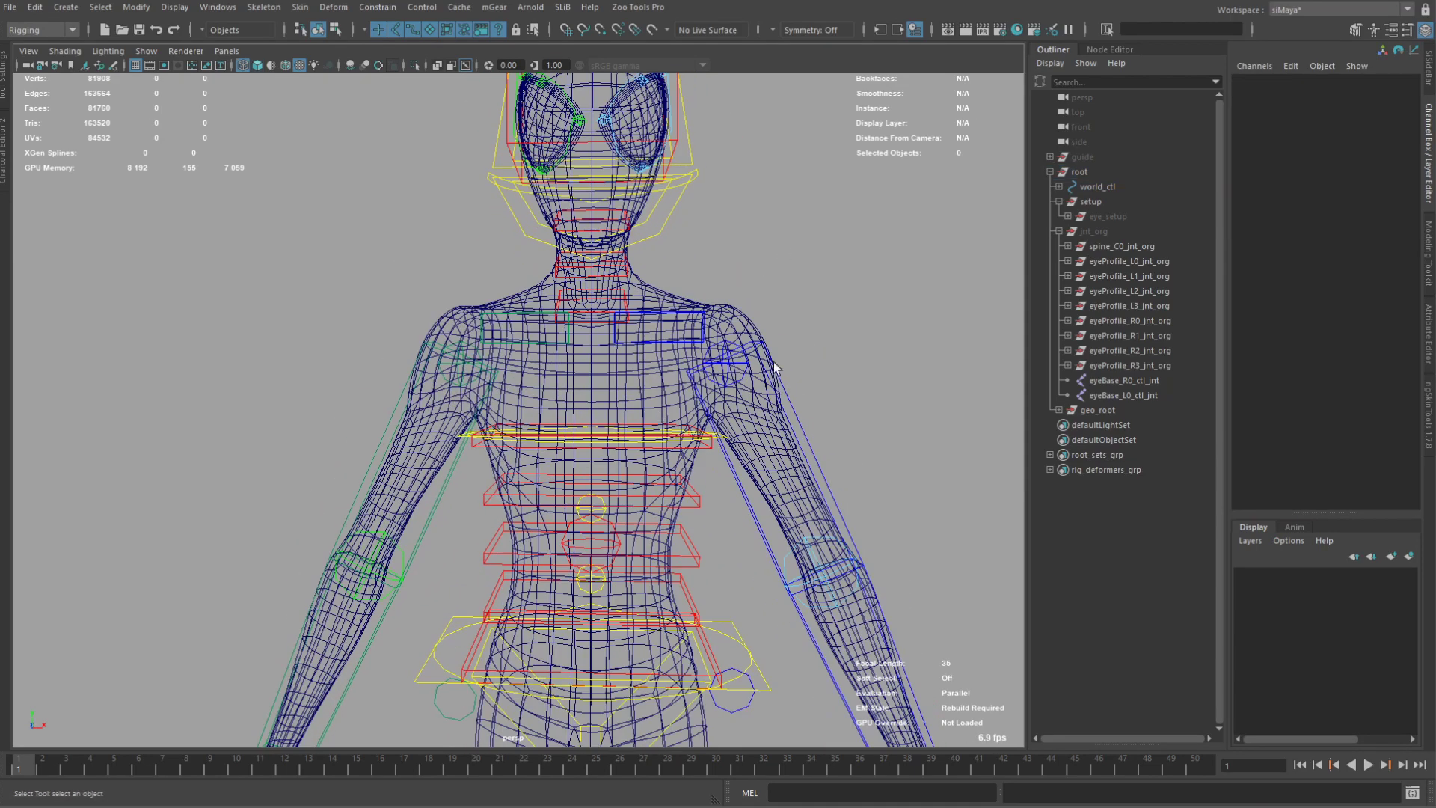
Enable drawing overrides on the geo_root group.
left_click(1109, 412)
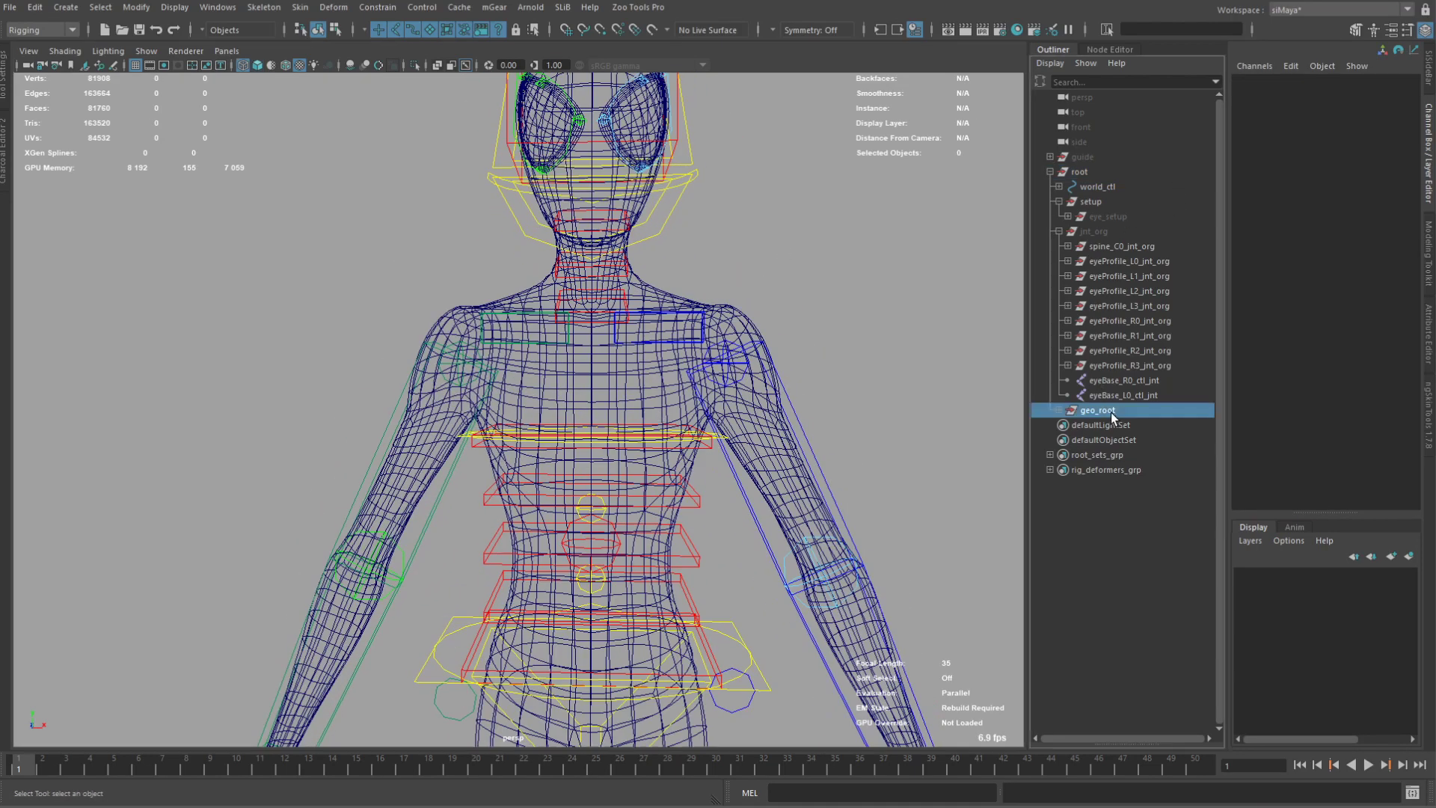
right_click_drag(707, 397, 580, 407, "alt")
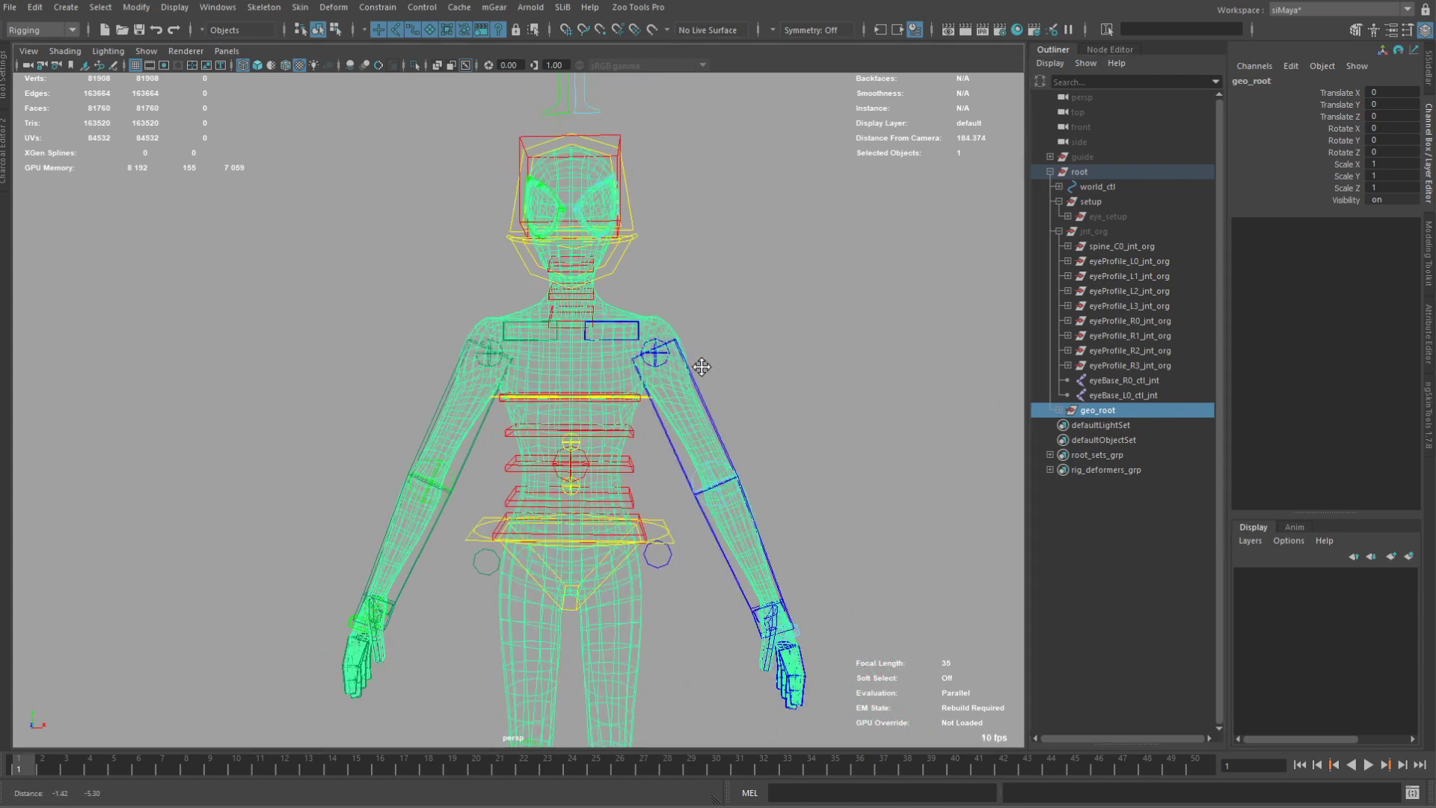
middle_click_drag(580, 407, 587, 291, "alt")
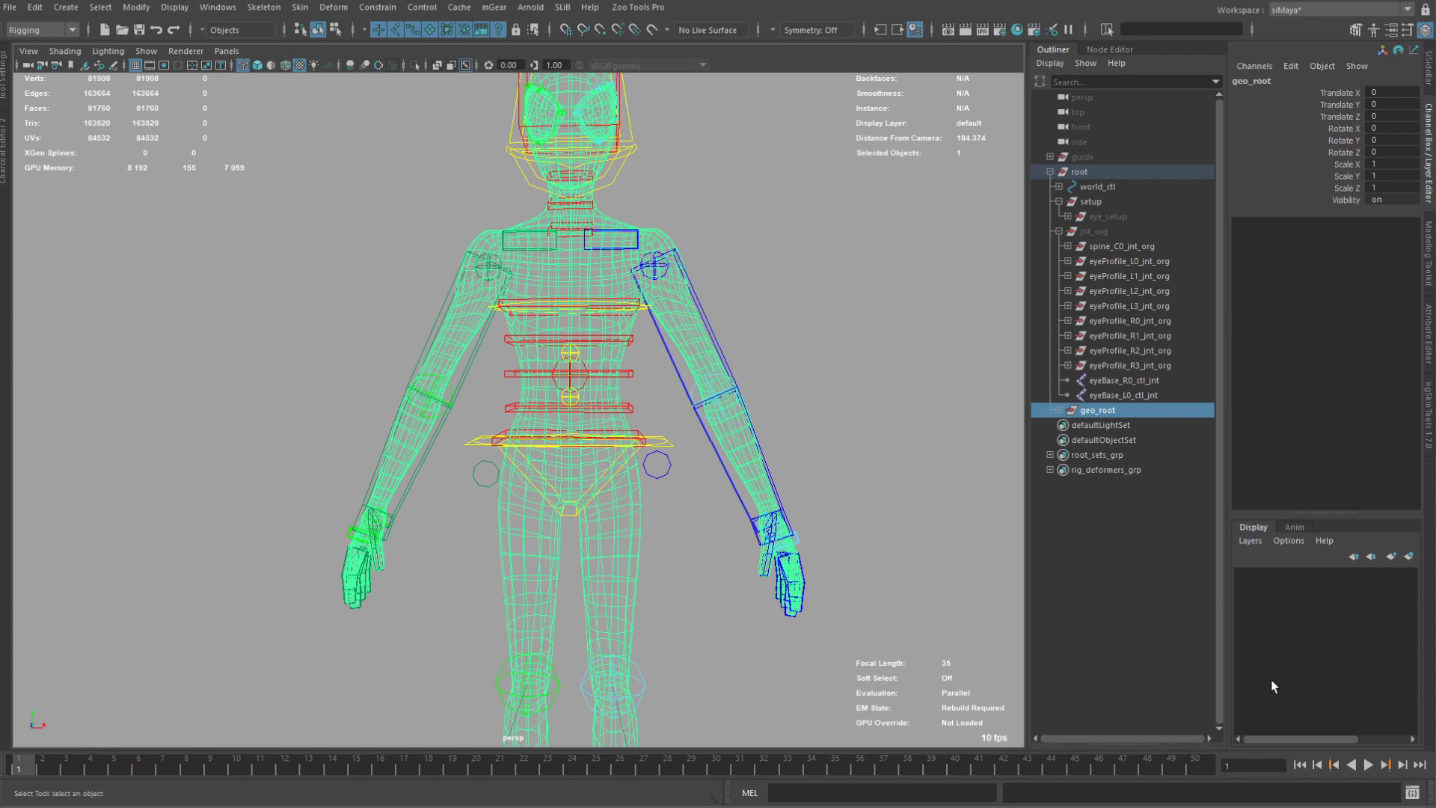
right_click_drag(949, 622, 729, 497, "alt")
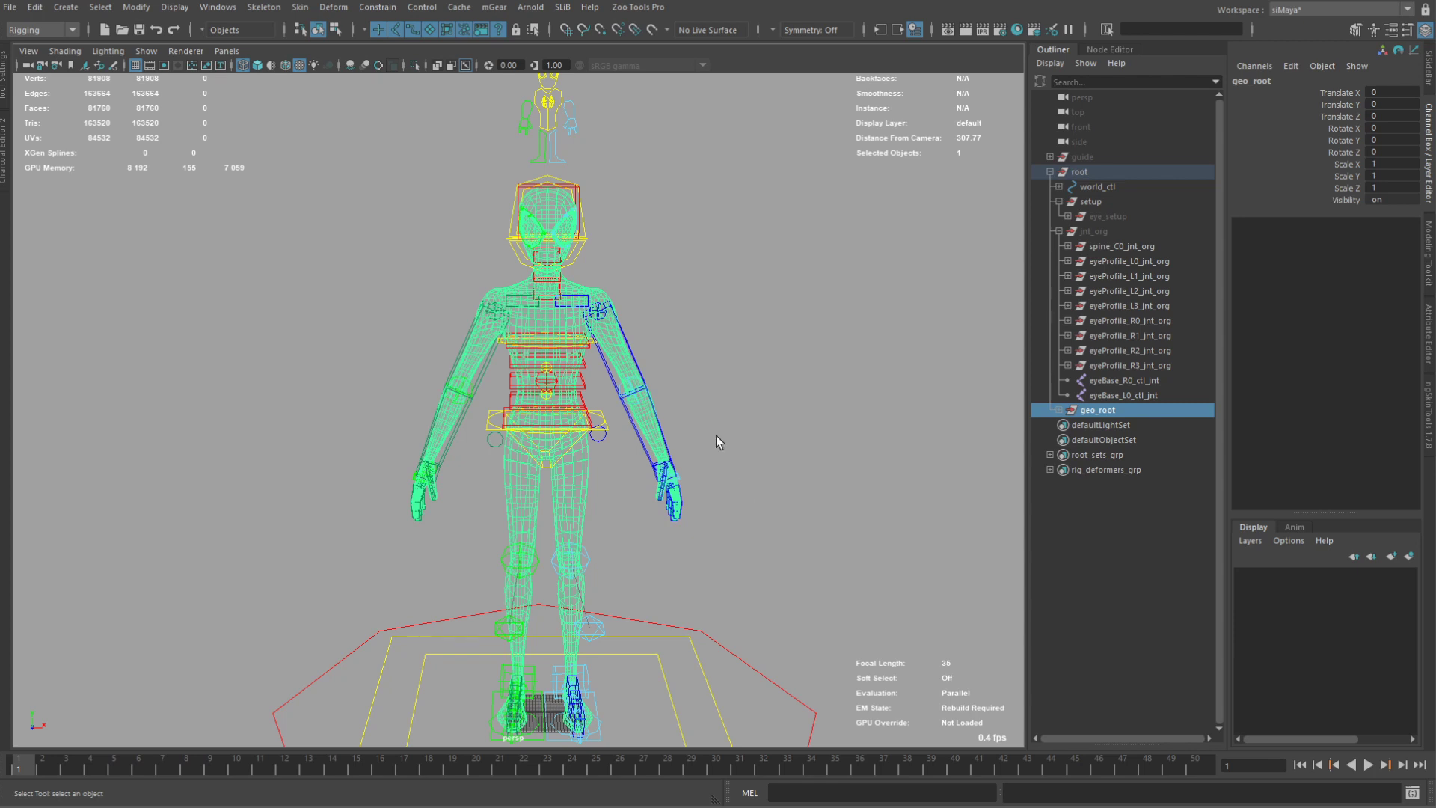
left_click_drag(658, 394, 662, 452, "alt")
left_click_drag(714, 410, 729, 426, "alt")
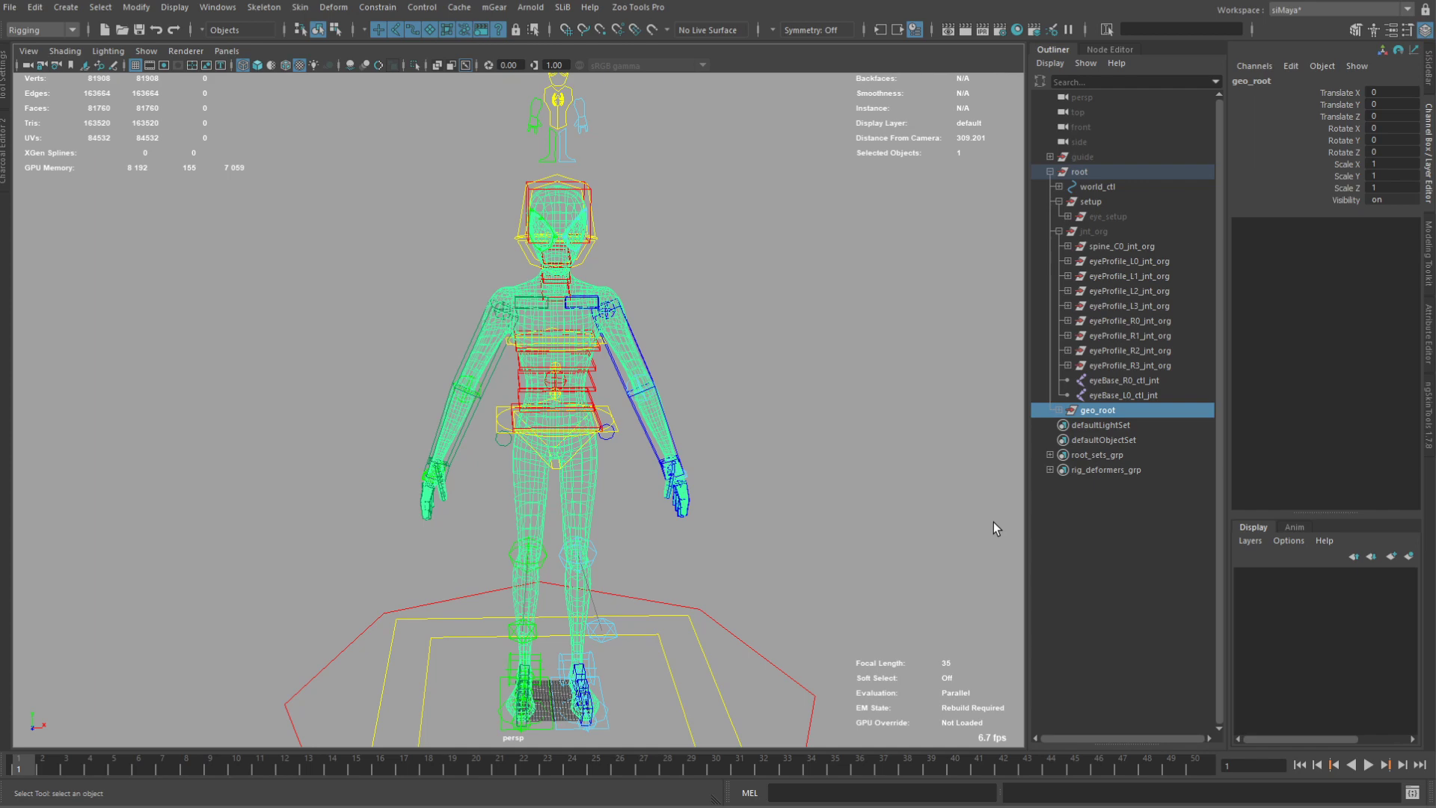
left_click_drag(602, 426, 744, 472, "alt")
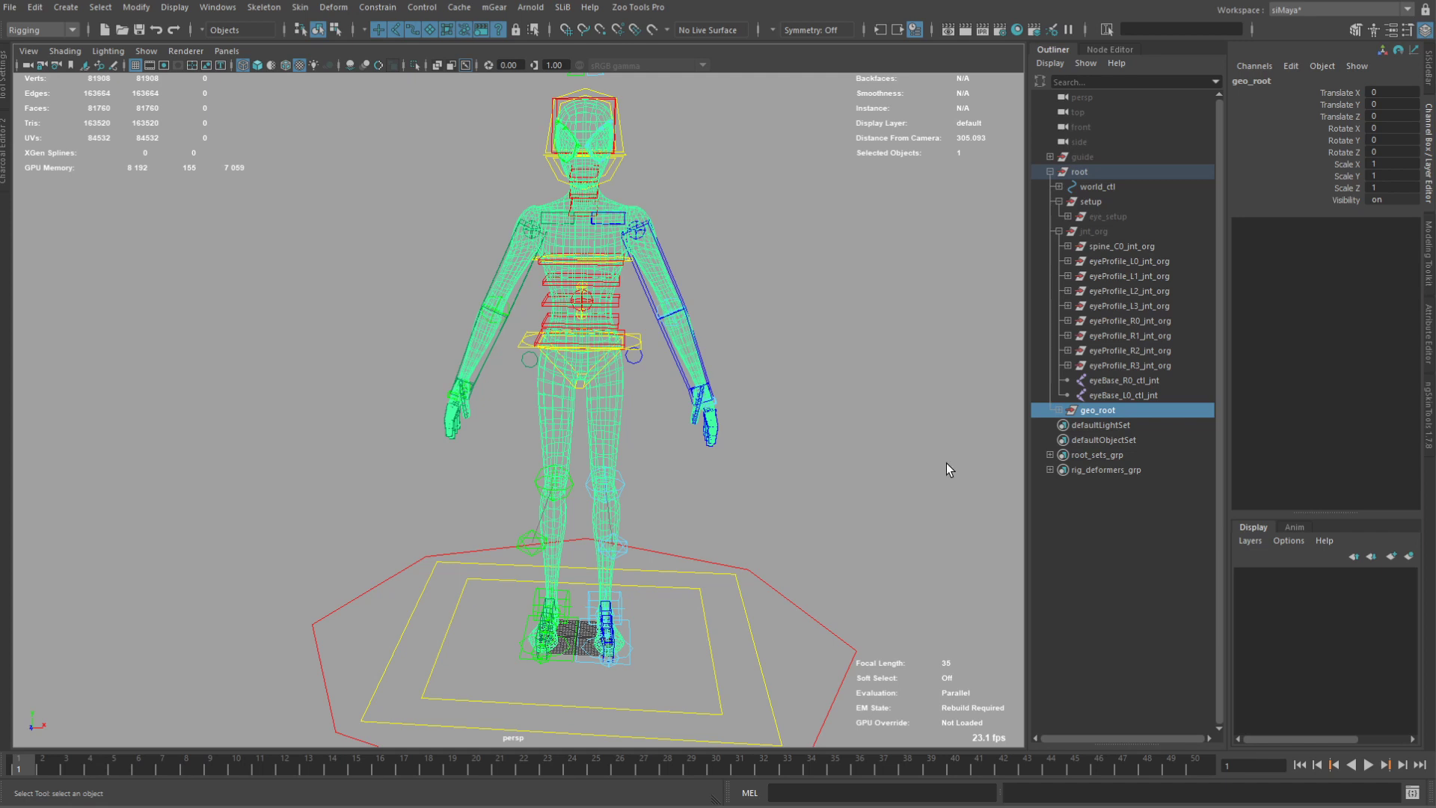
left_click(1412, 341)
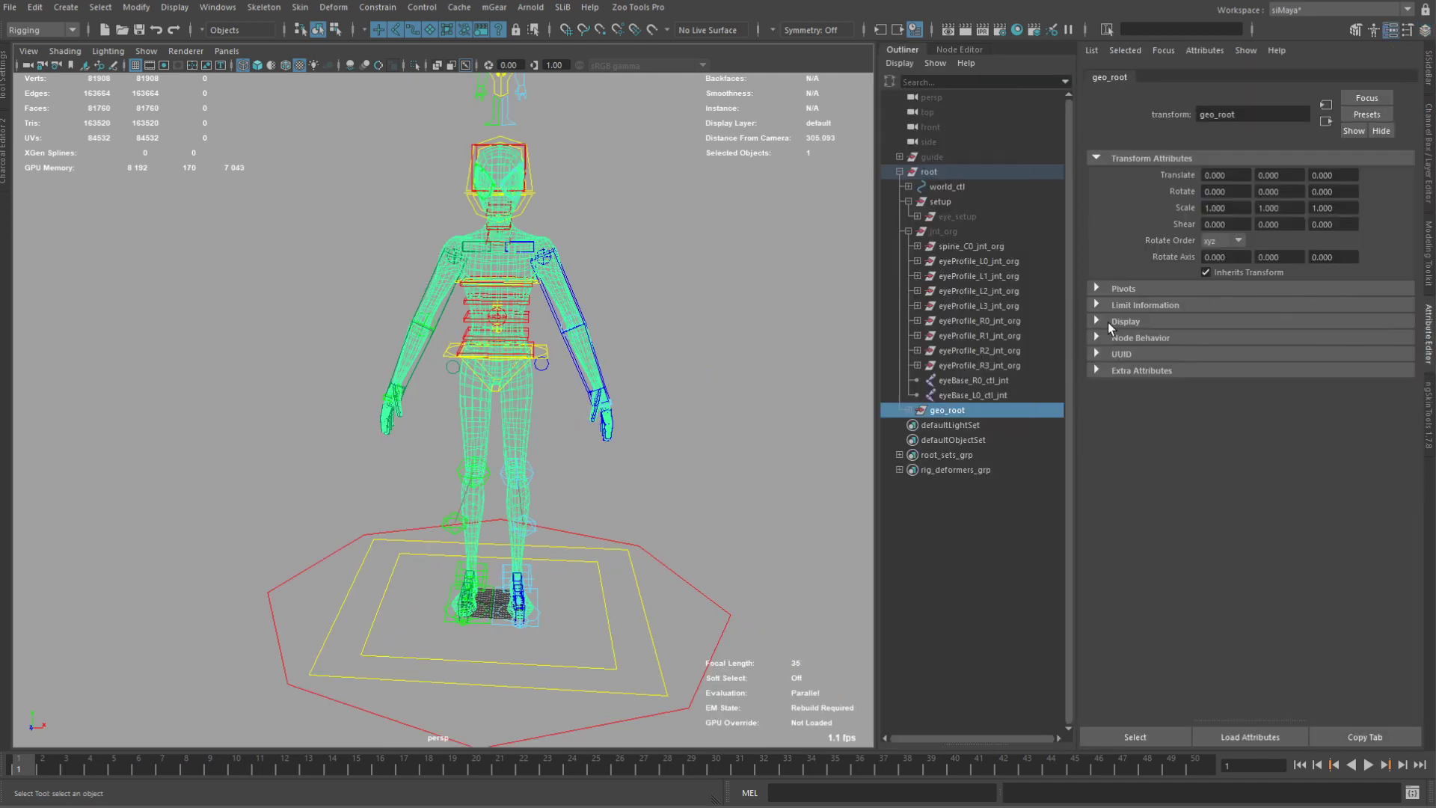
left_click(1108, 323)
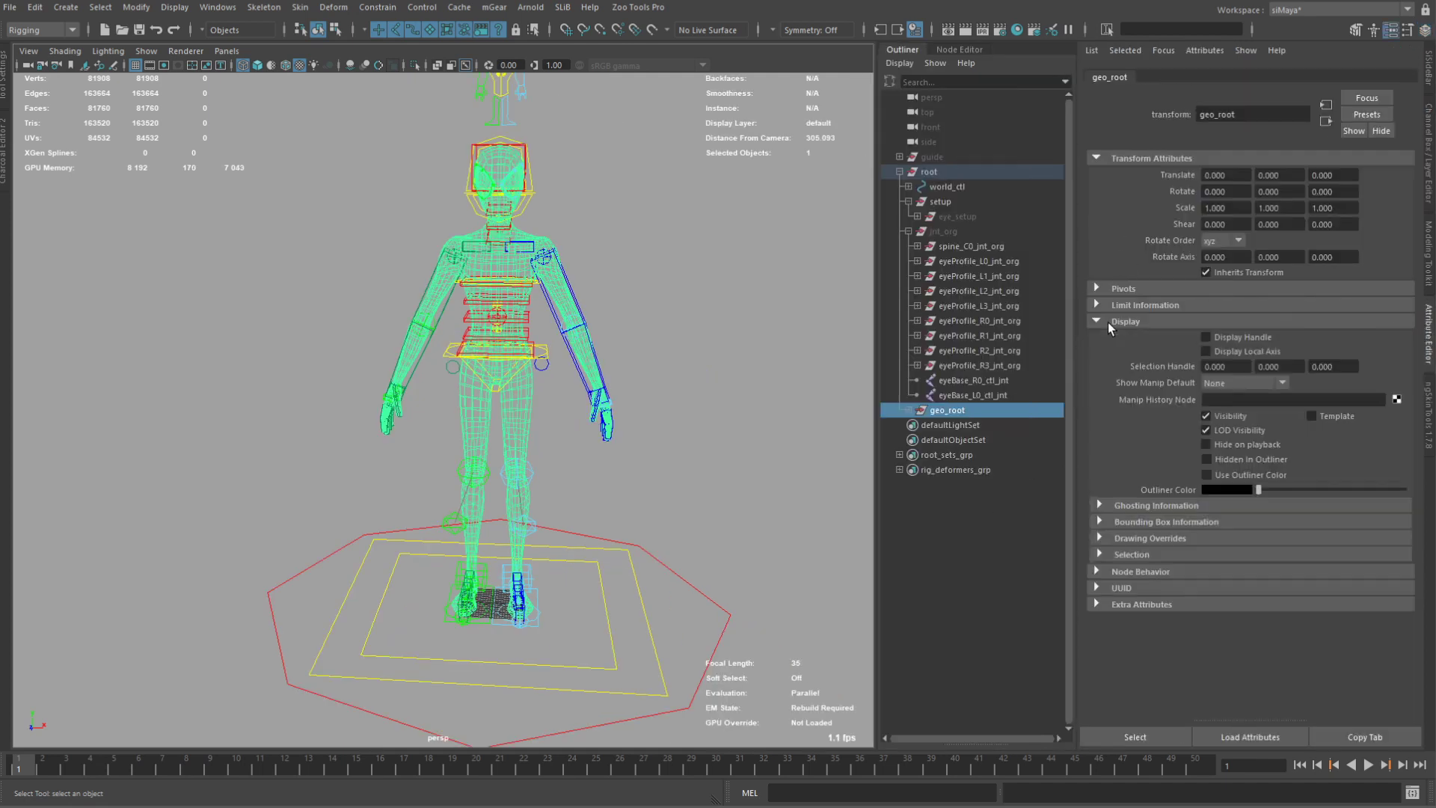
left_click(1122, 538)
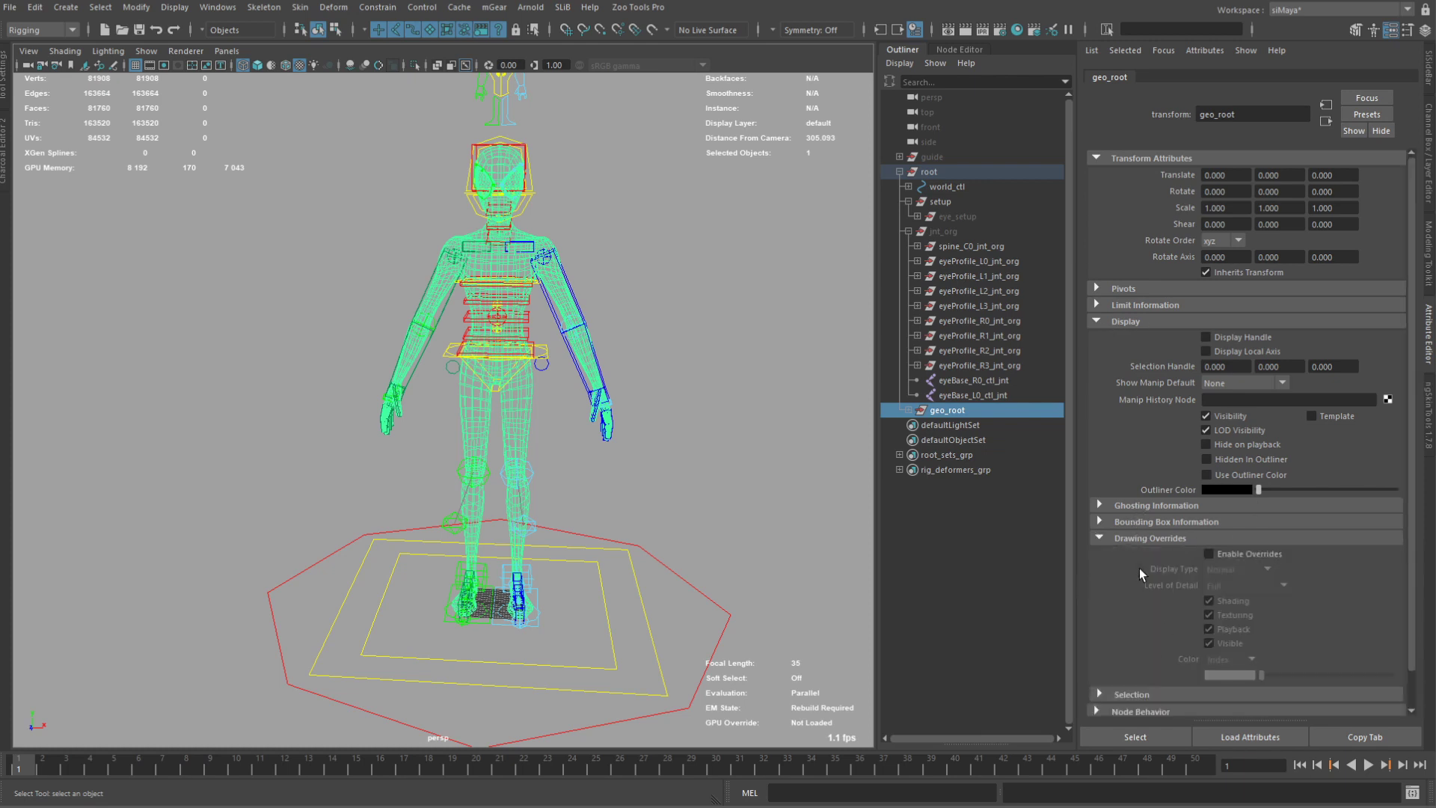
left_click(1208, 554)
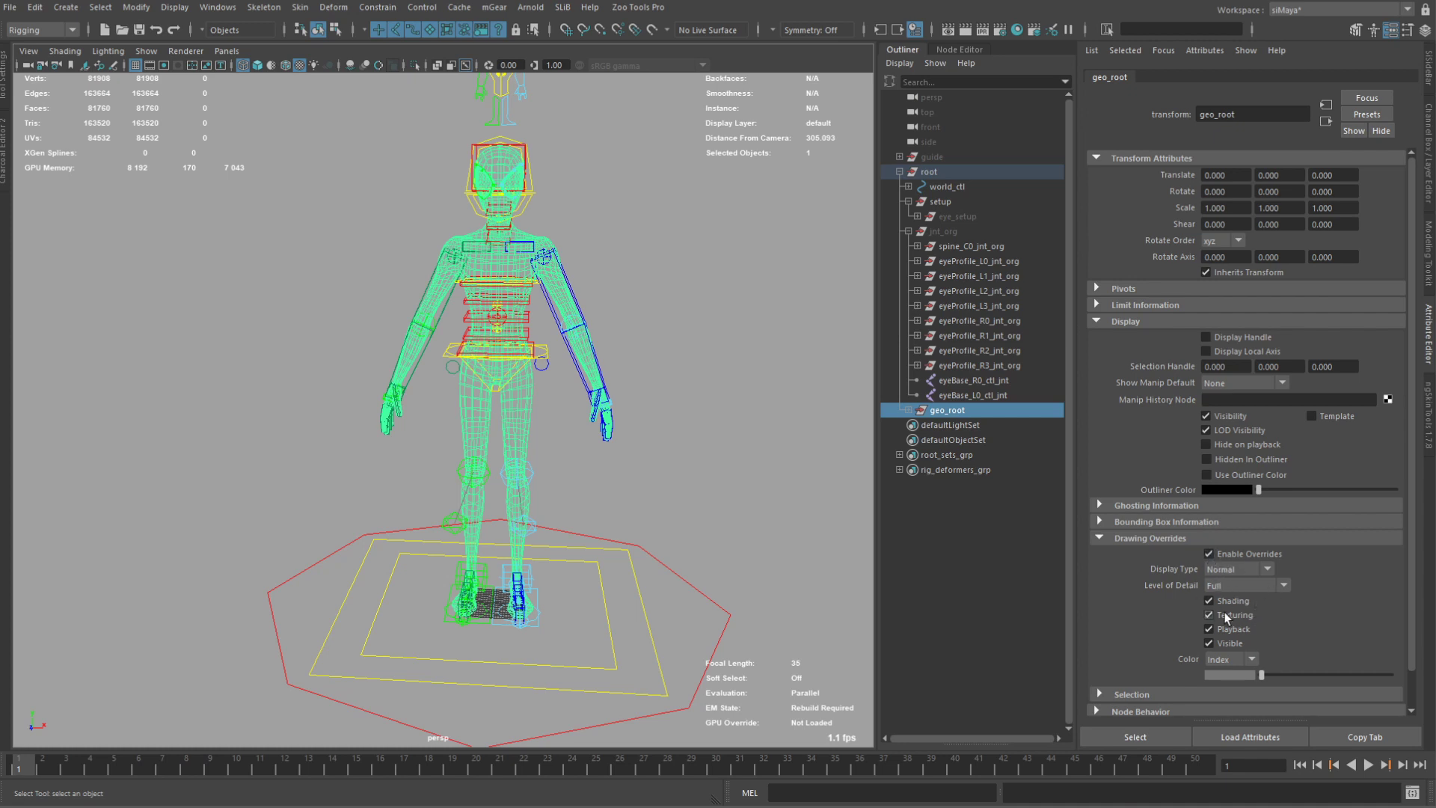
Try Template as geo_root's override display type, and finally set it to Reference.
left_click(1229, 569)
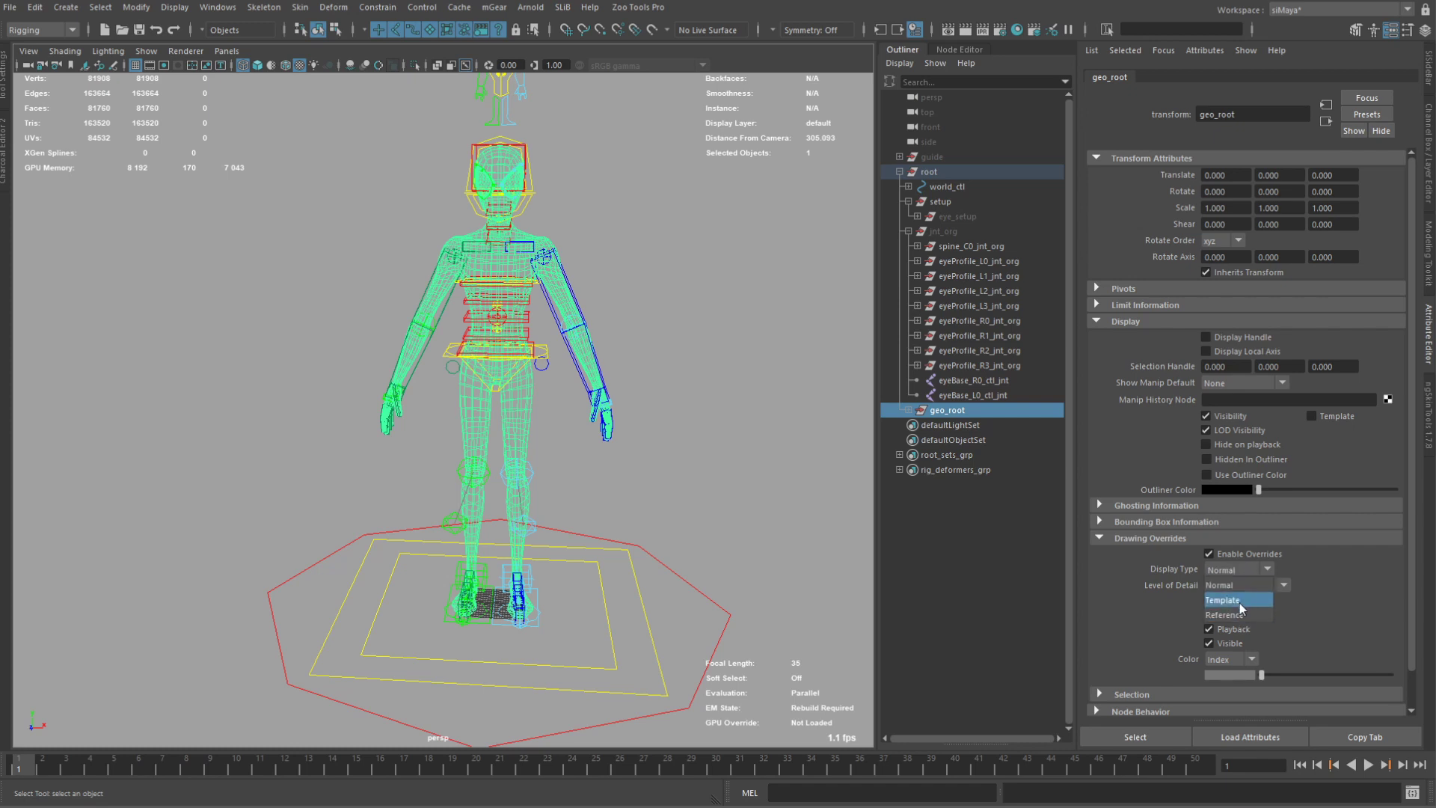
left_click(1238, 601)
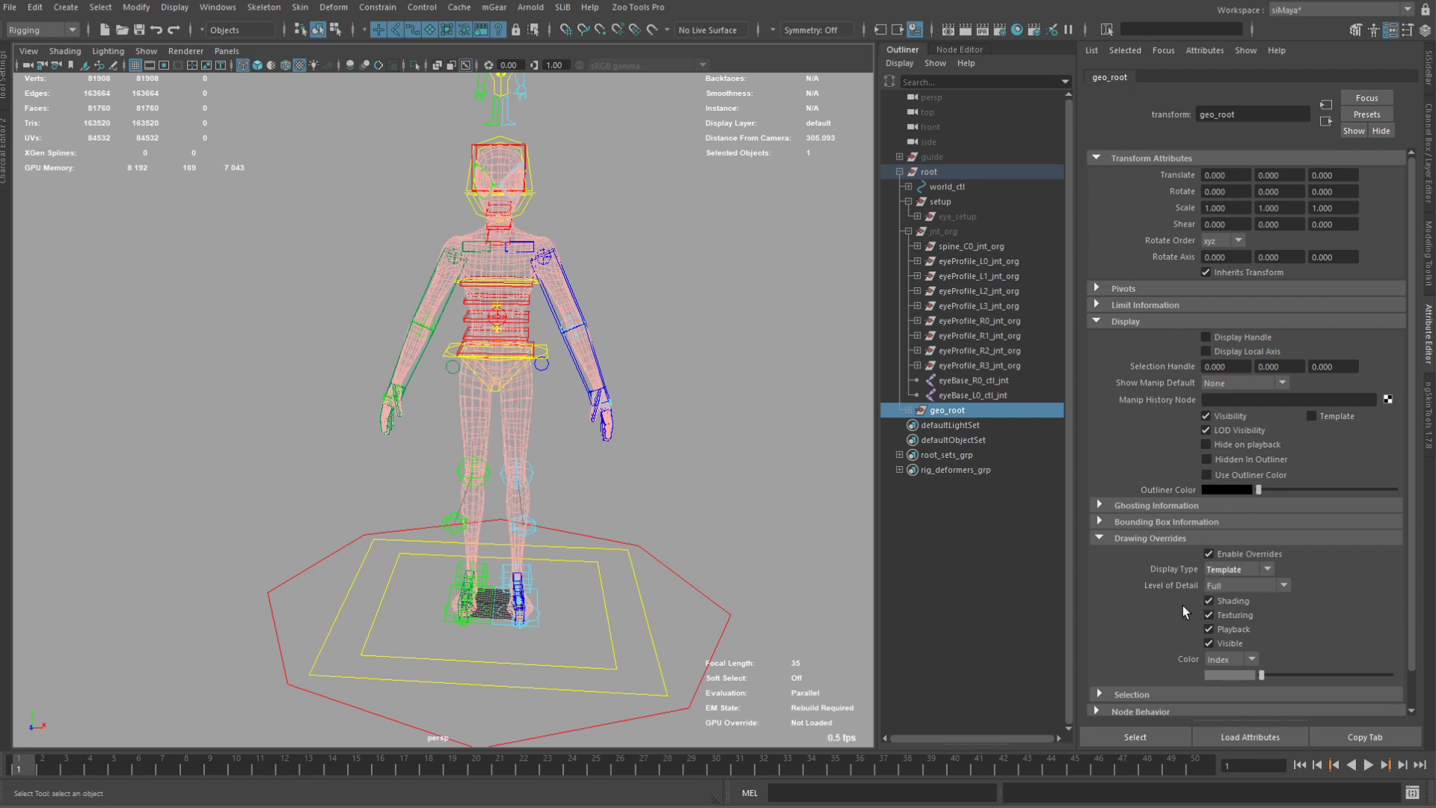
left_click(1242, 573)
left_click(1241, 615)
Check in textured and wireframe display whether the body mesh can still be selected, including with a box selection.
left_click(586, 460)
key("6")
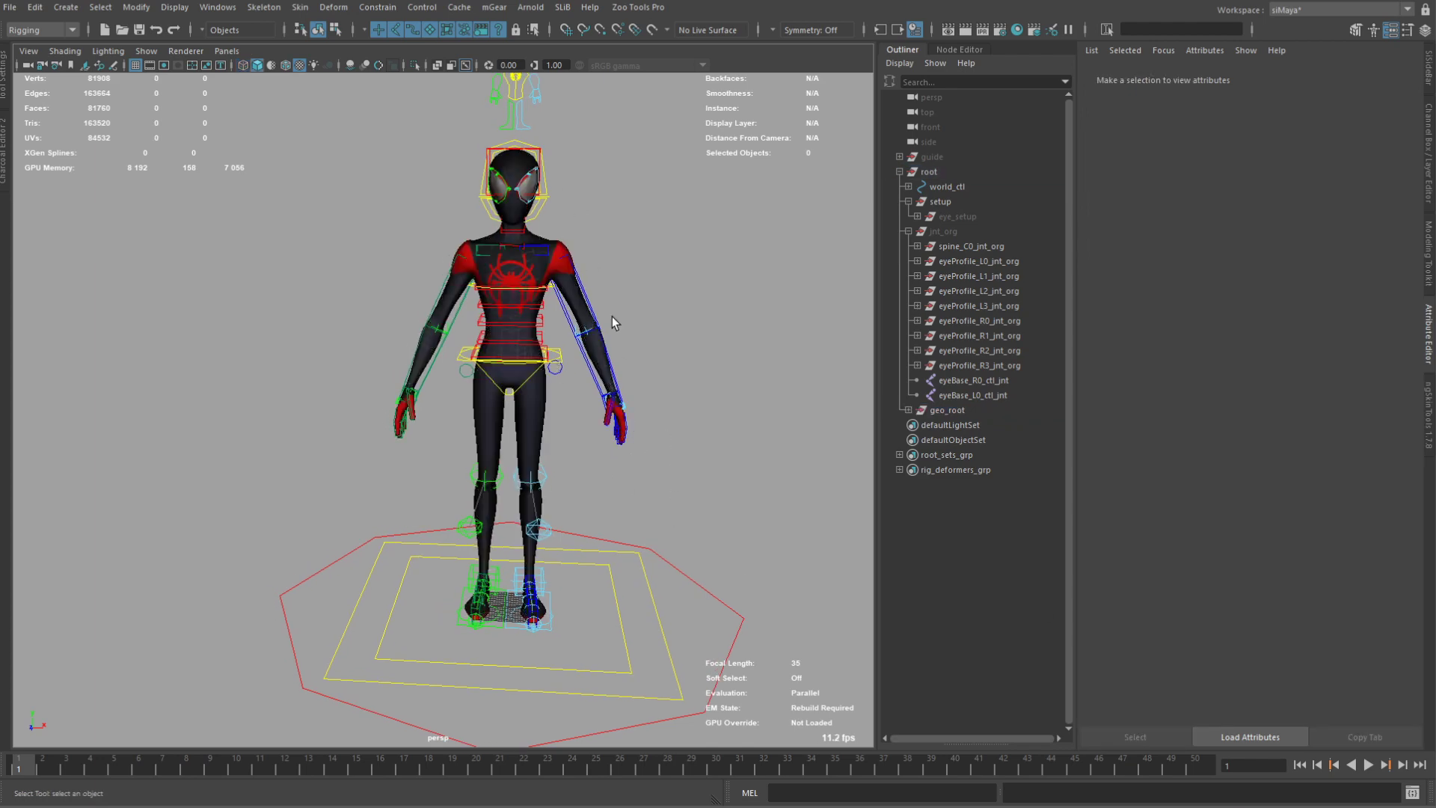
key("4")
scroll(612, 317, "up", 5)
left_click_drag(372, 407, 410, 432, "alt")
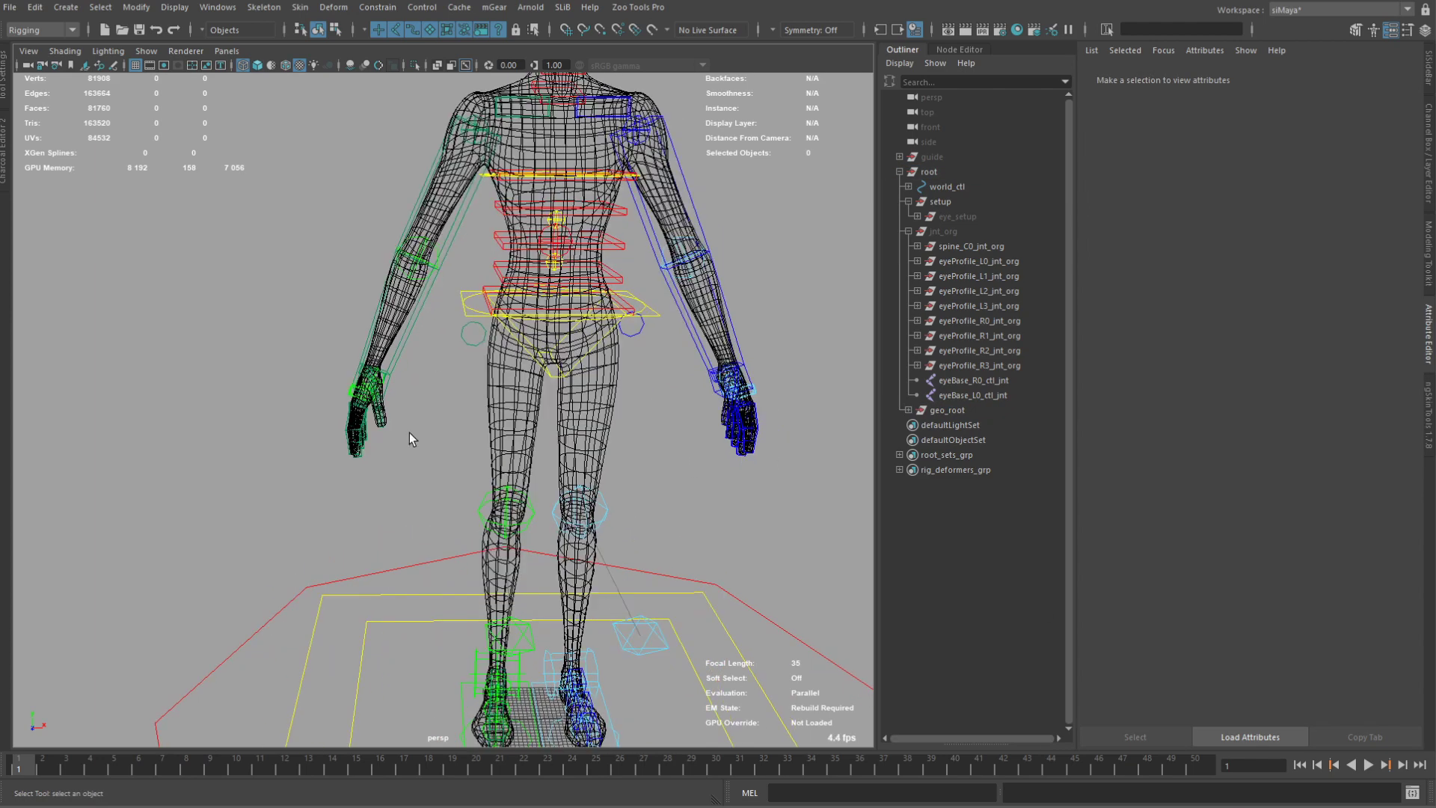
scroll(590, 401, "down", 6)
mouse_move(589, 401)
left_mouse_down("alt")
mouse_move(517, 301)
mouse_move(494, 315)
left_mouse_up("alt")
scroll(494, 315, "up", 3)
mouse_move(490, 198)
left_mouse_down()
mouse_move(566, 344)
mouse_move(711, 299)
left_mouse_up()
left_click(711, 299)
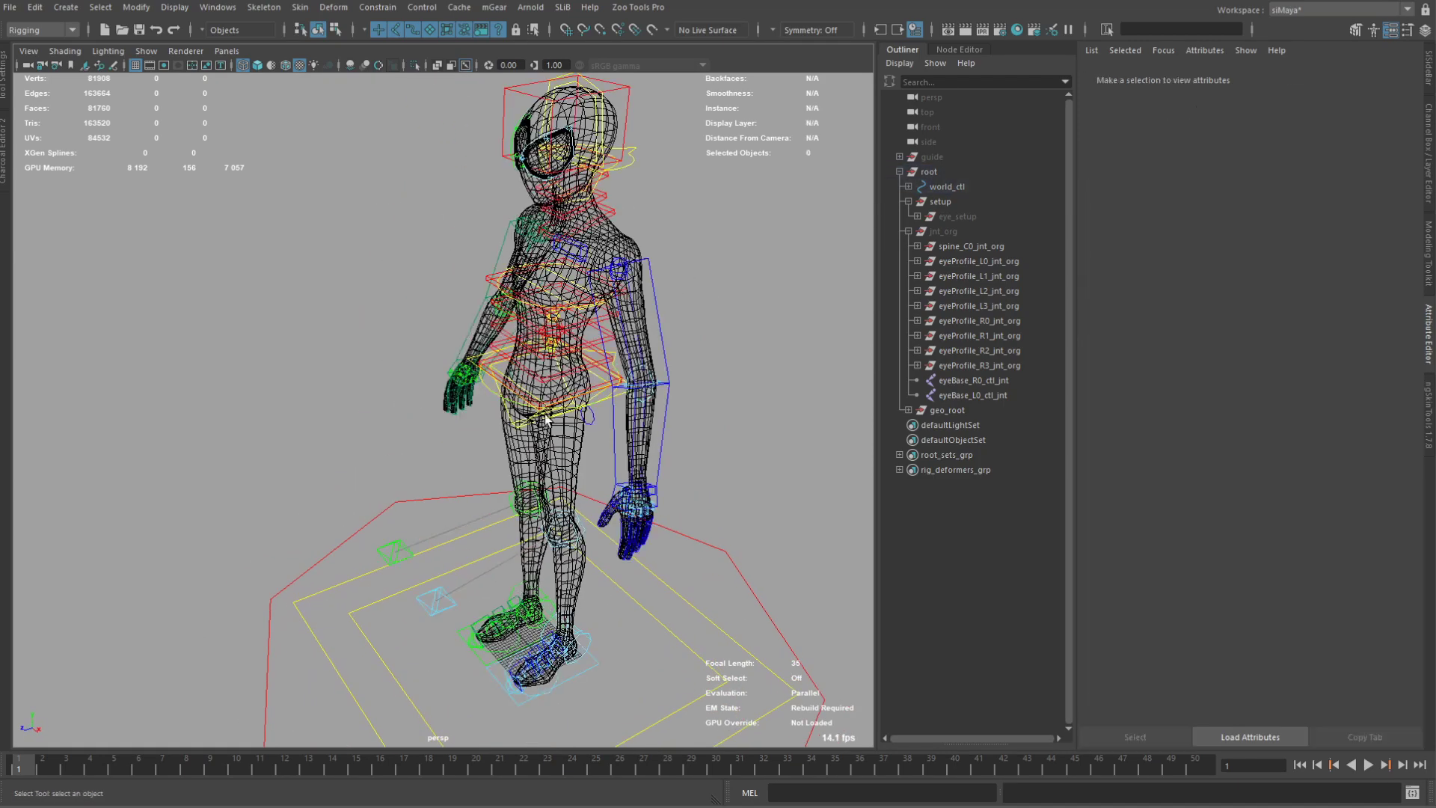
Collapse the root hierarchy, look through the remaining sets, and delete the rig_deformers_grp set.
left_click(898, 172)
left_click(928, 171)
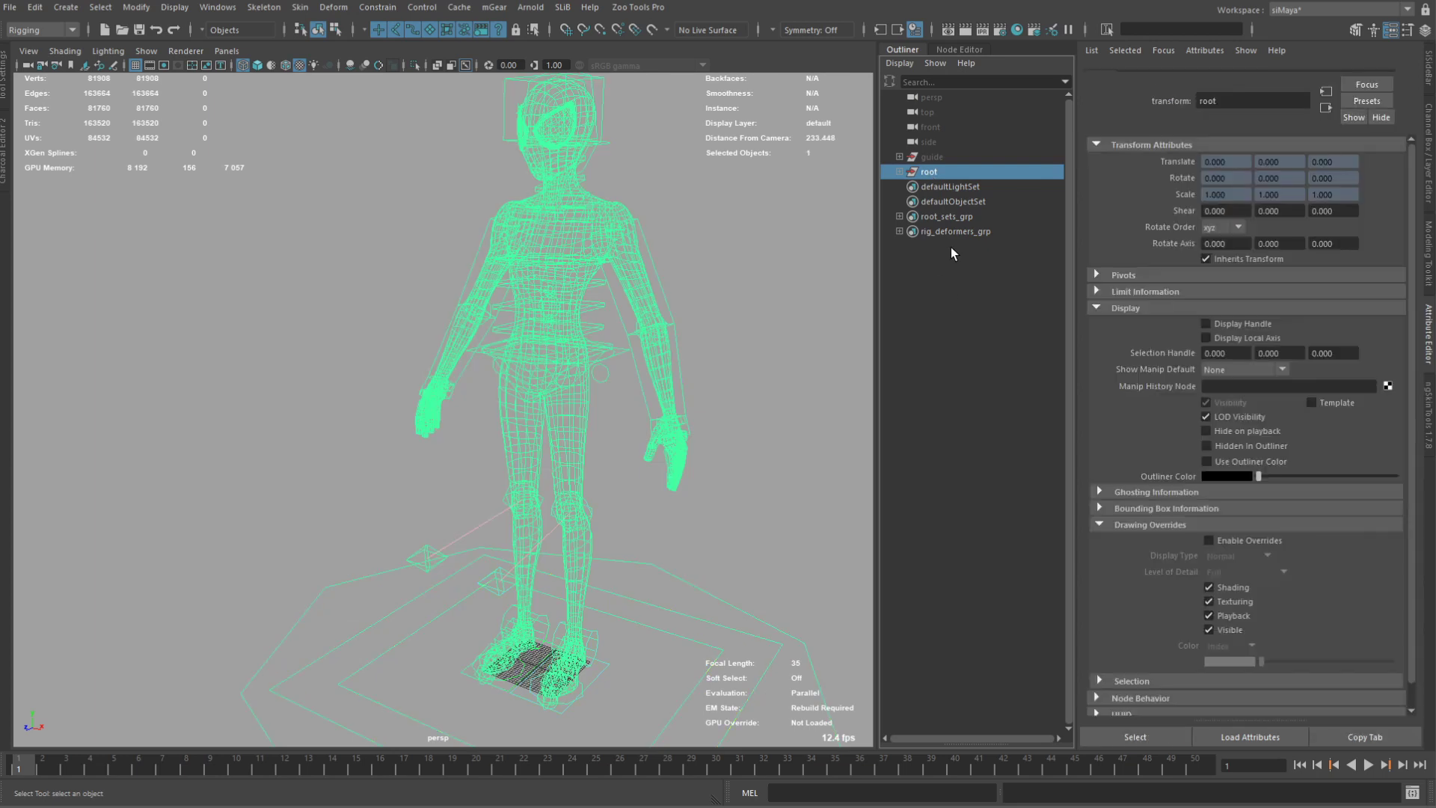
left_click(943, 216)
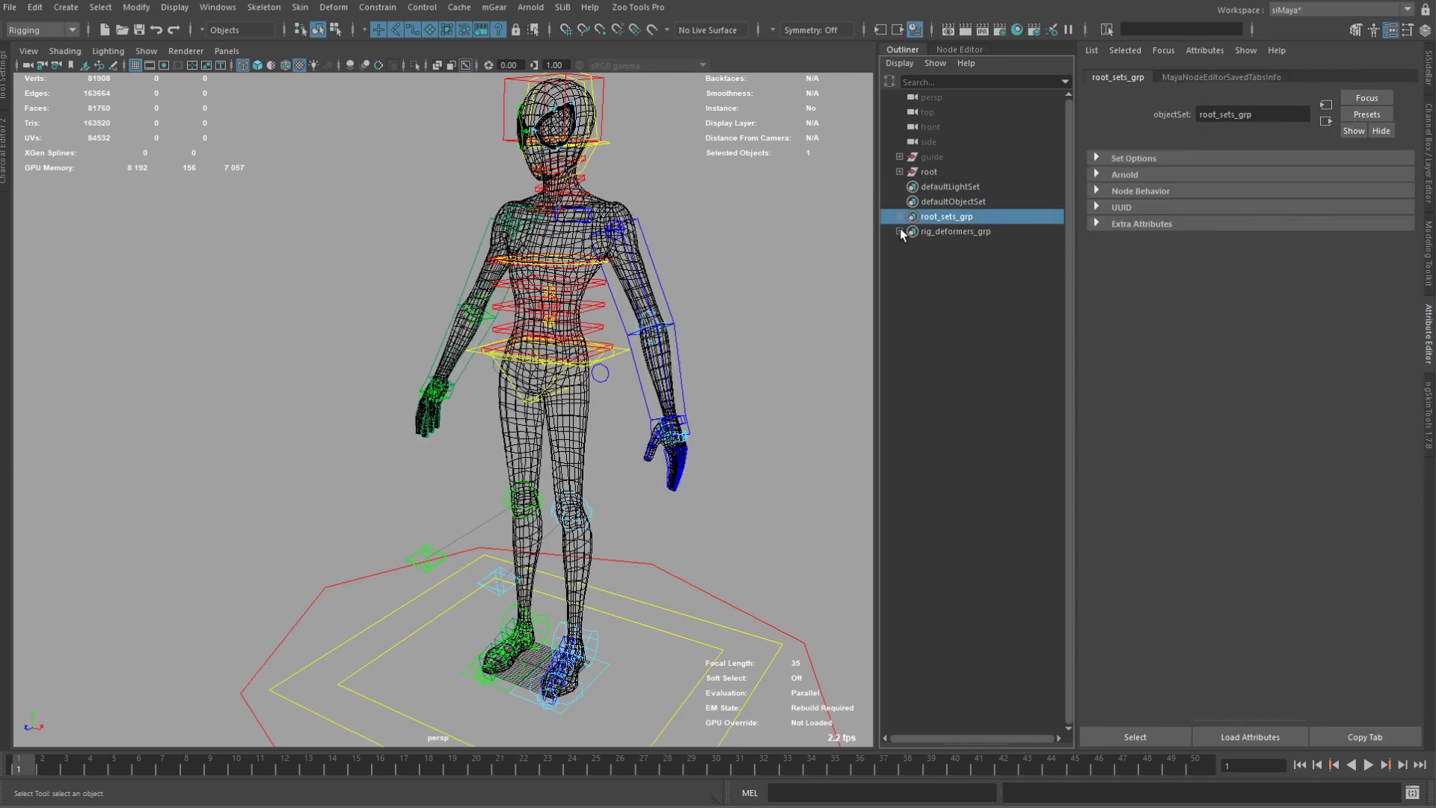
left_click(969, 234)
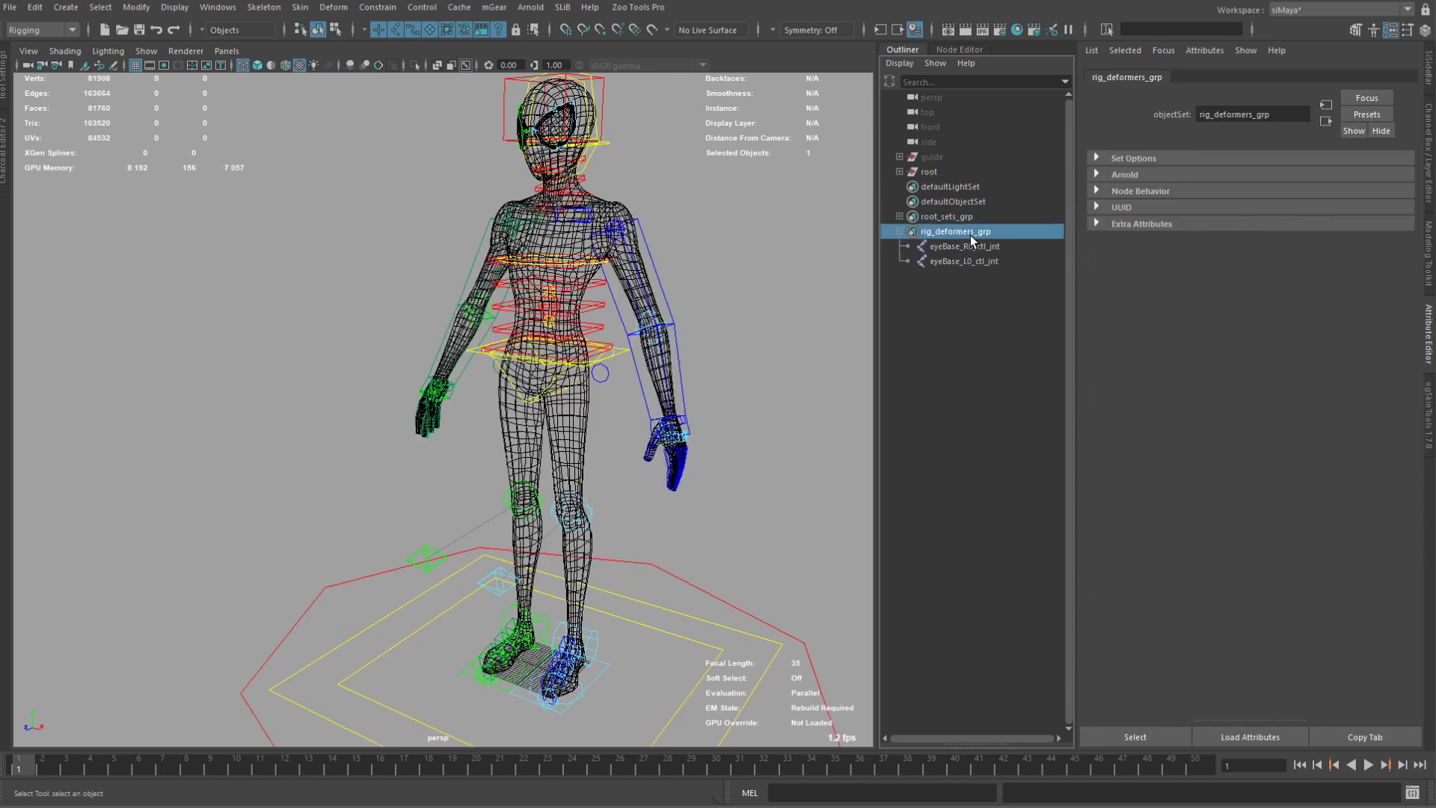
key("Delete")
left_click_drag(584, 415, 641, 397, "alt")
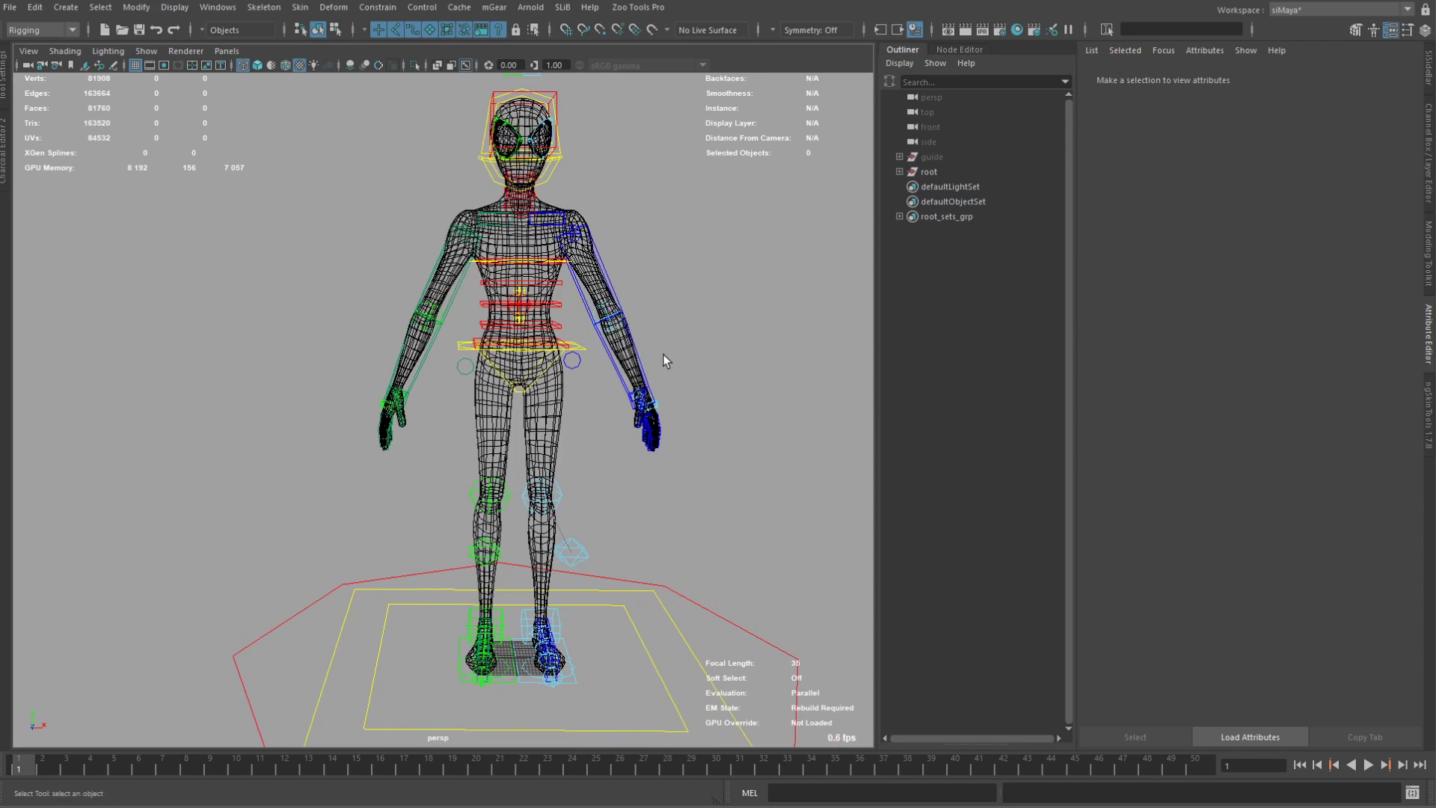
Try moving the whole rig with world_ctl, undo the move, and inspect the character.
middle_click_drag(673, 348, 680, 432, "alt")
left_click_drag(680, 433, 676, 337, "alt")
left_click_drag(613, 437, 635, 505, "alt")
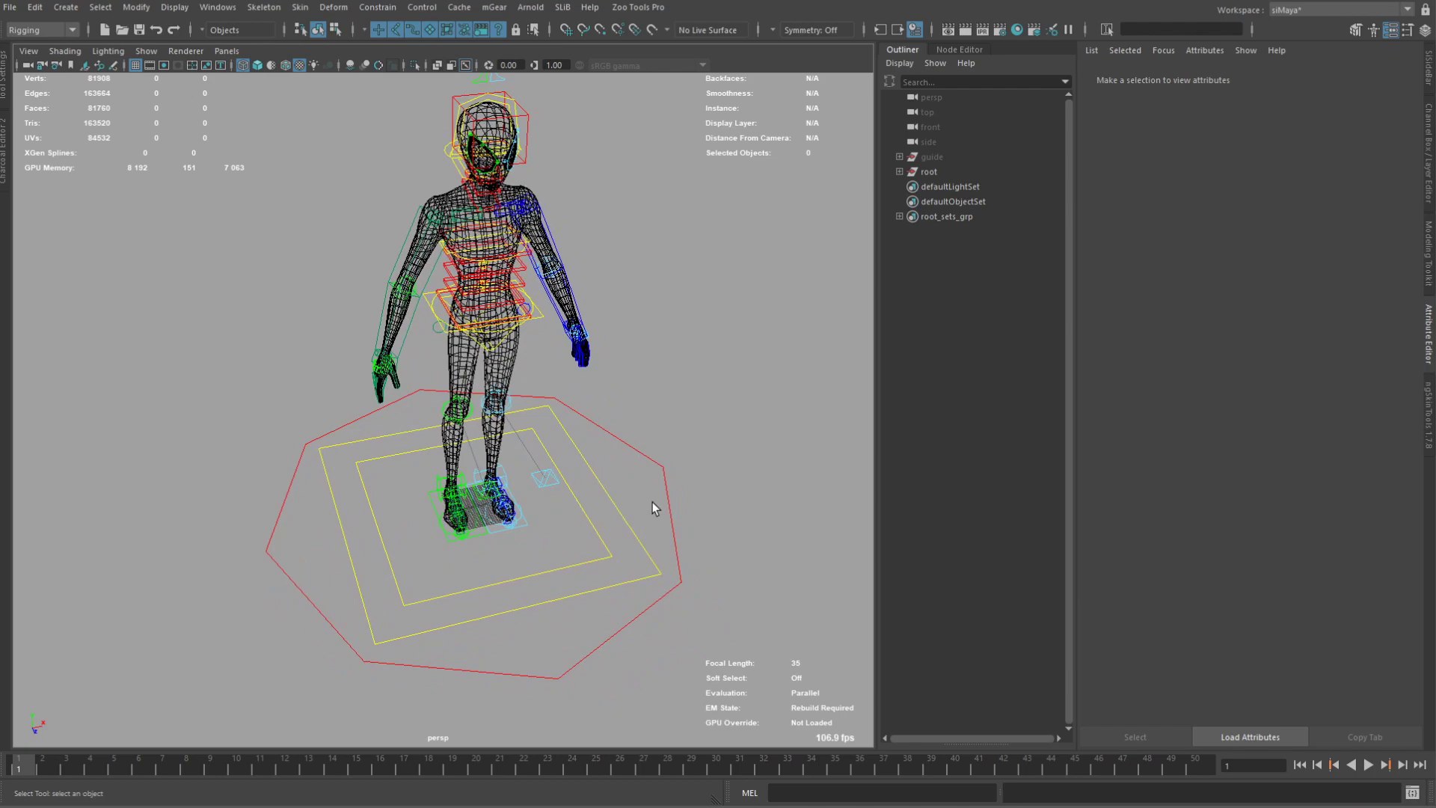
left_click(665, 482)
key("w")
left_click_drag(472, 504, 557, 547)
key("ctrl+z")
middle_click_drag(644, 271, 579, 323, "alt")
left_click_drag(580, 327, 610, 440, "alt")
left_click_drag(541, 521, 580, 518, "alt")
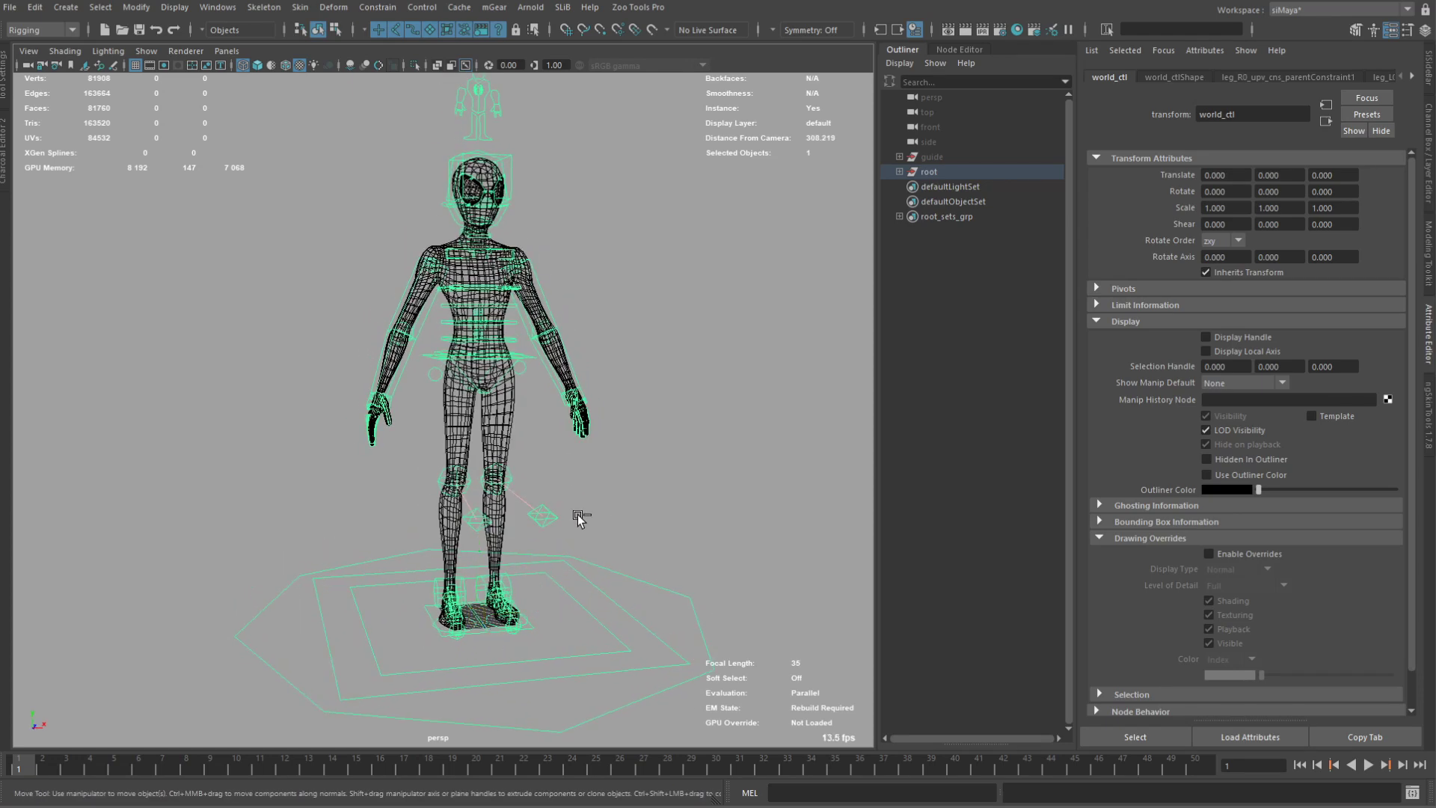
Save the cleaned-up rig scene.
key("ctrl+s")
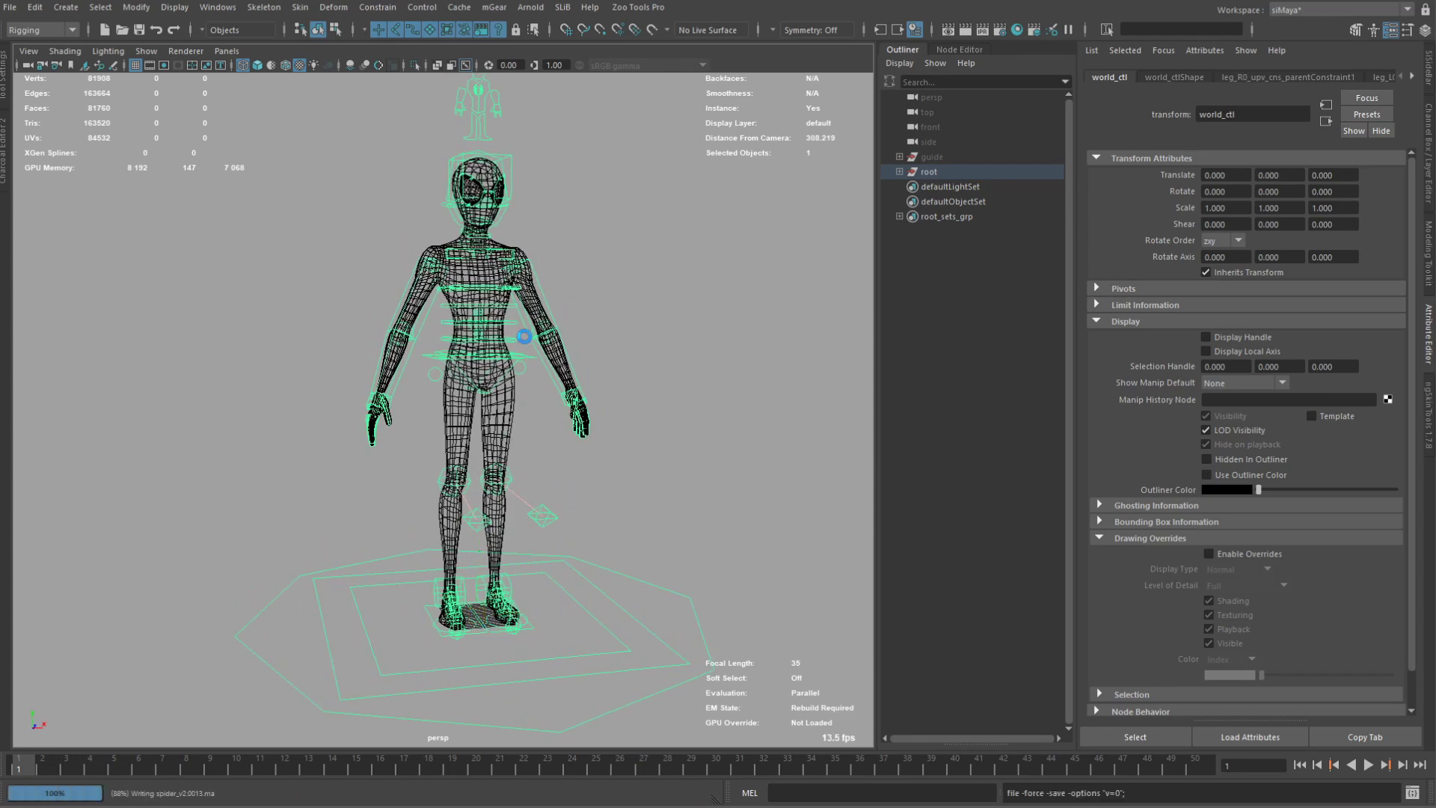
key("w")
left_click_drag(607, 549, 587, 473, "alt")
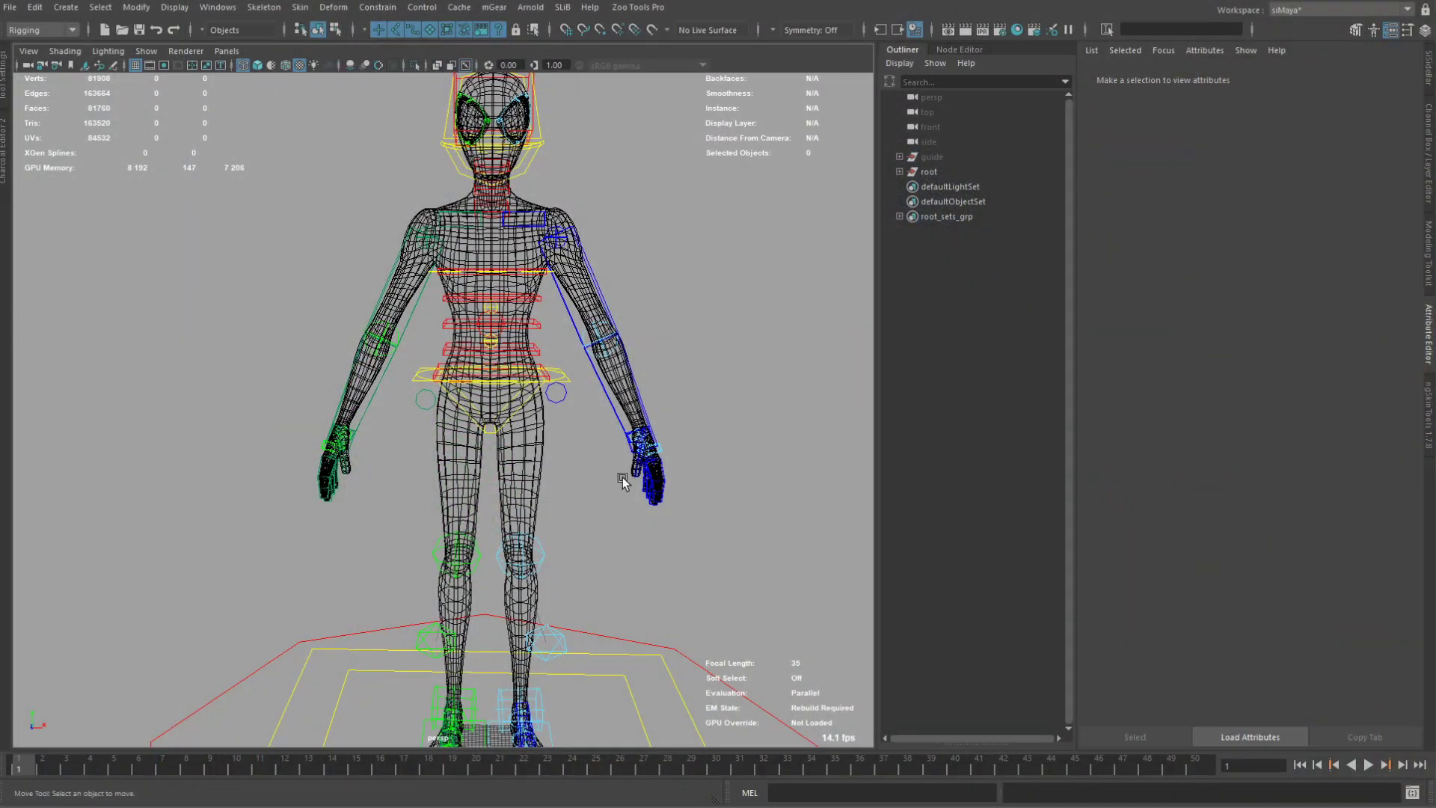
scroll(625, 486, "down", 4)
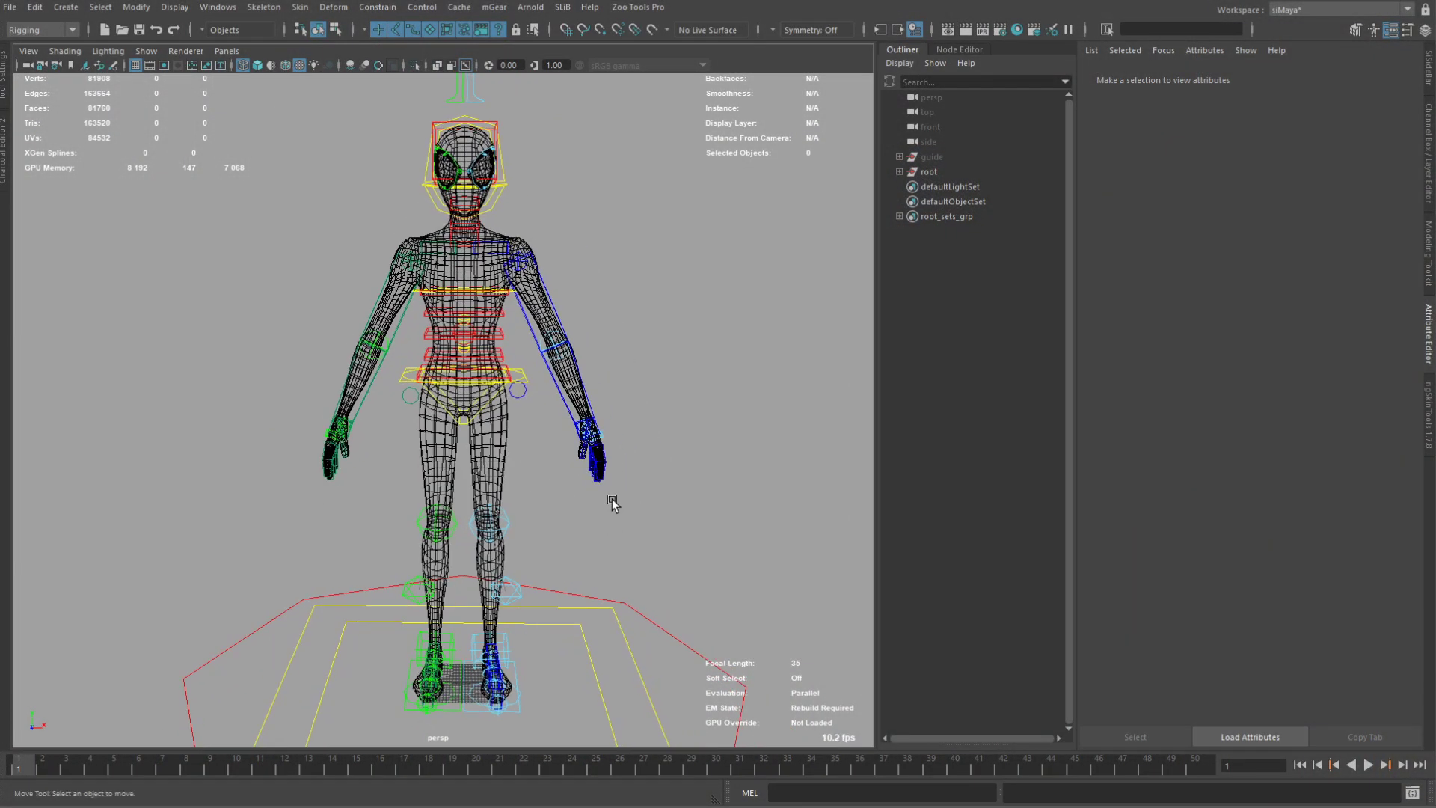
Launch mGear's Anim Picker and place its window beside the character.
left_click(497, 9)
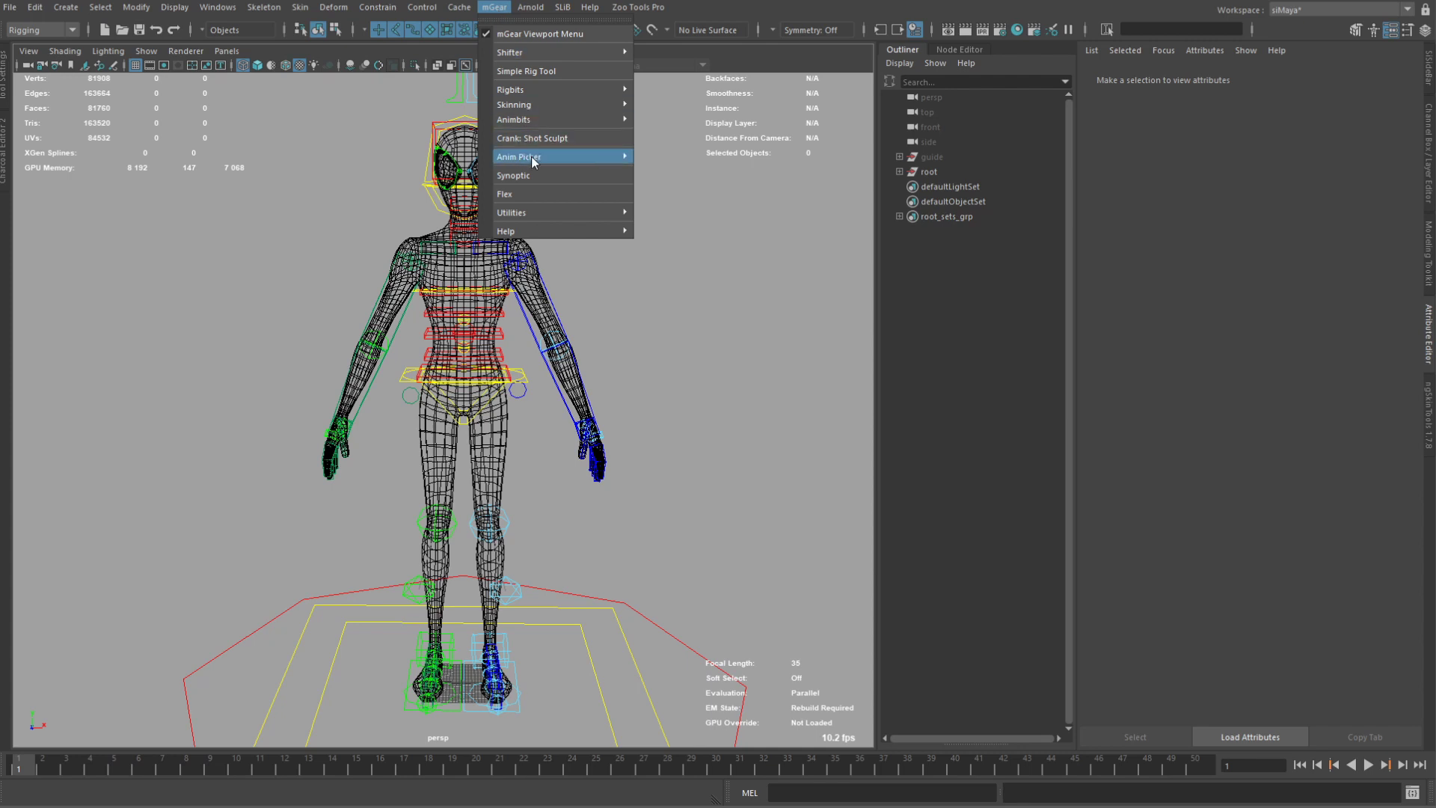
mouse_move(533, 161)
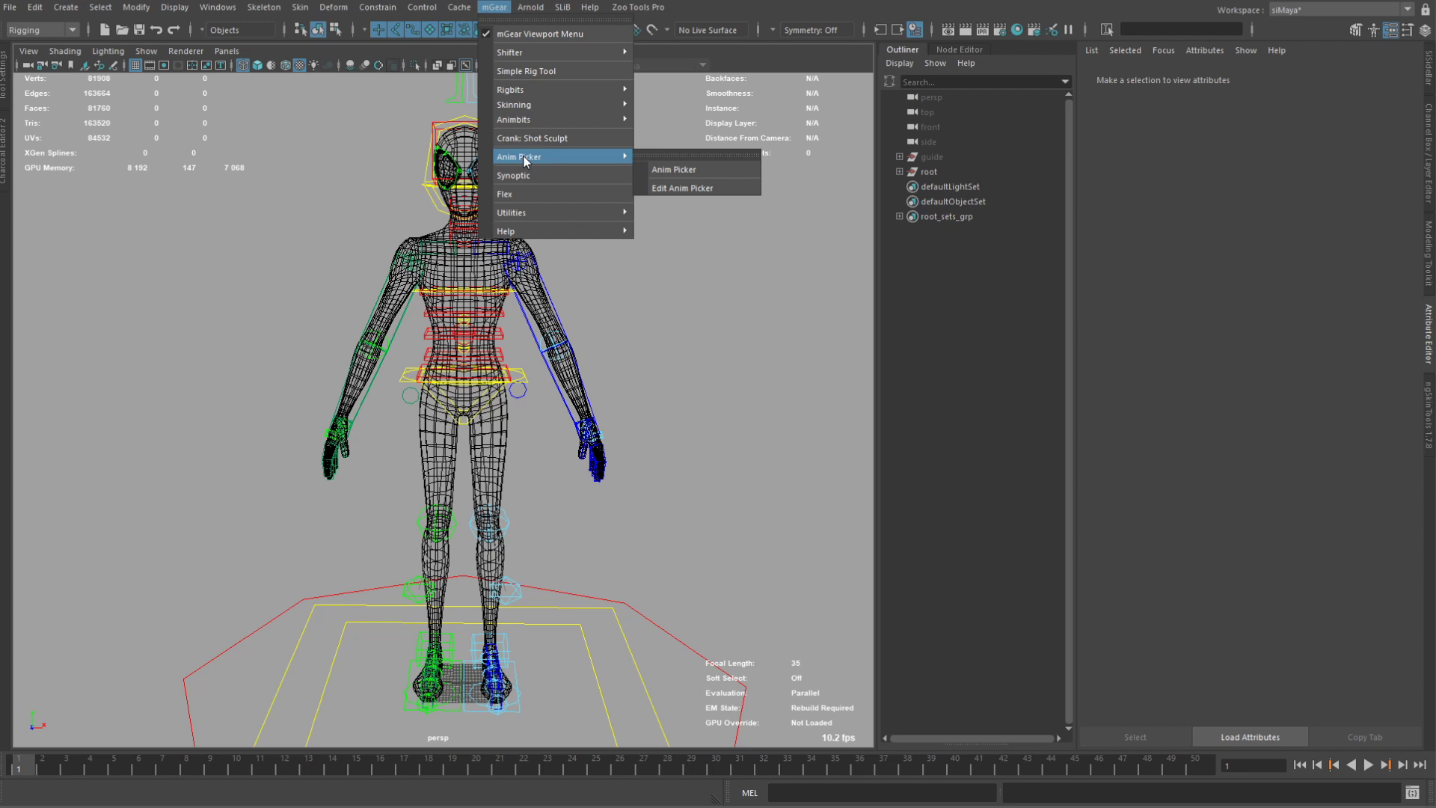
left_click(703, 172)
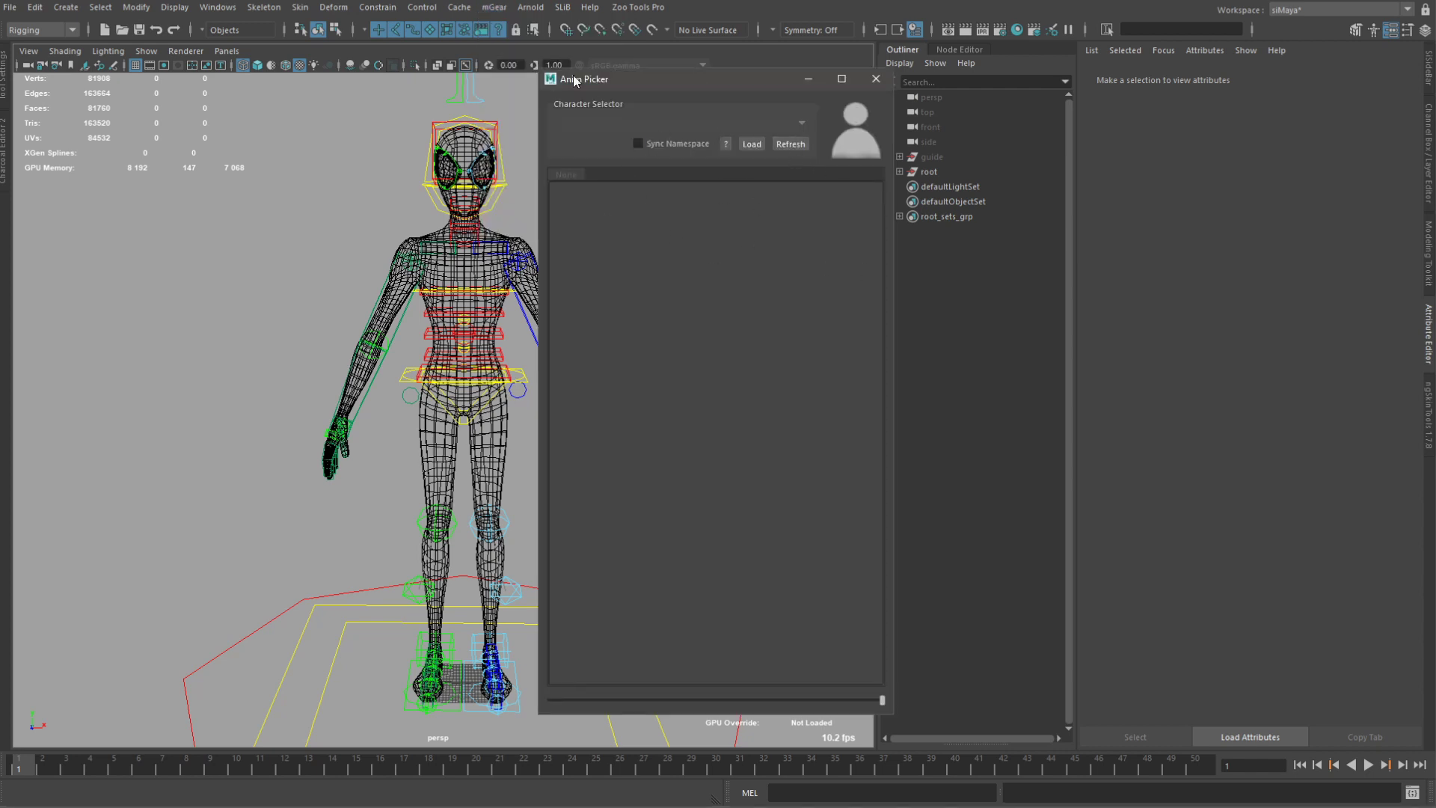
left_click_drag(633, 81, 582, 87)
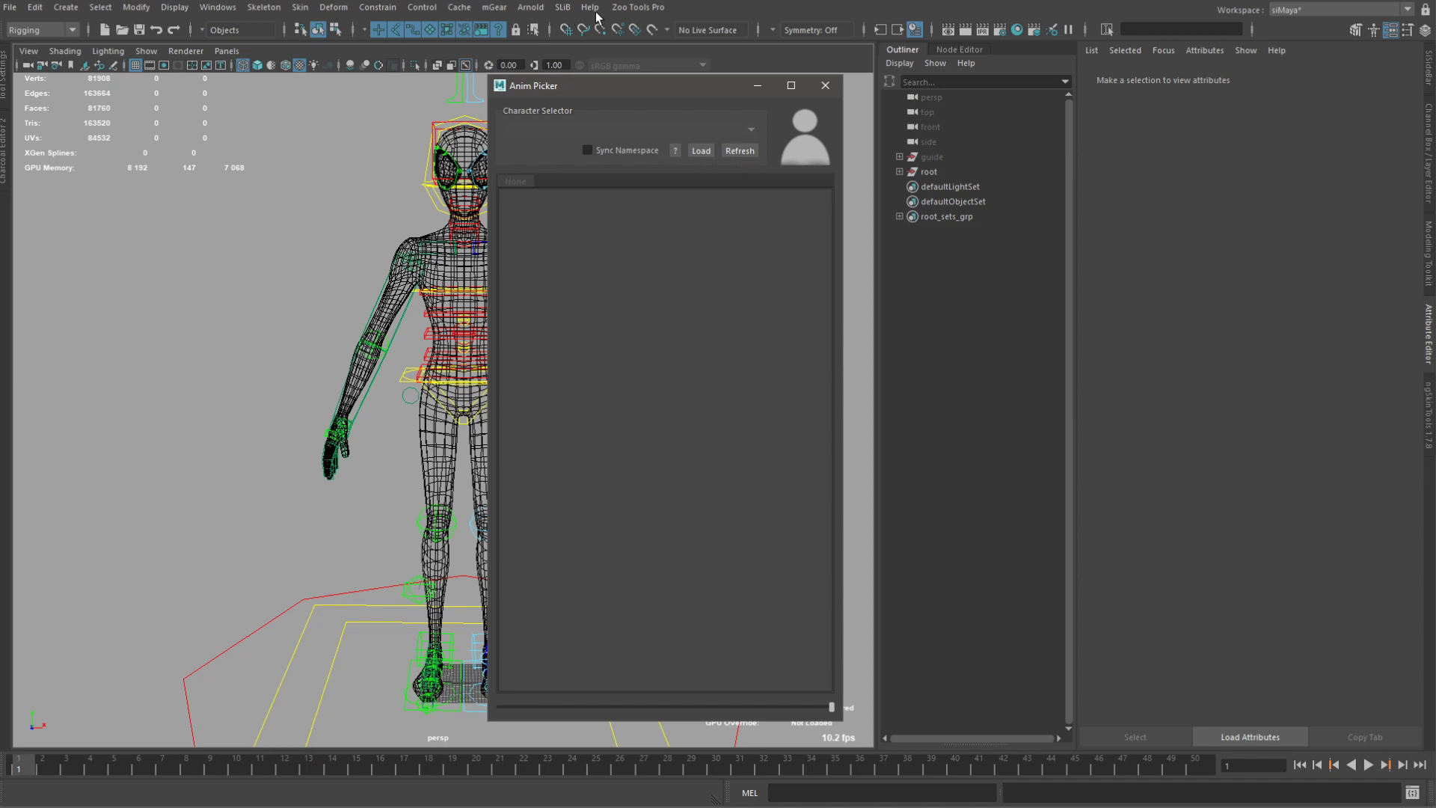
Choose biped.pkr from the Desktop as the Anim Picker file to load.
left_click(692, 152)
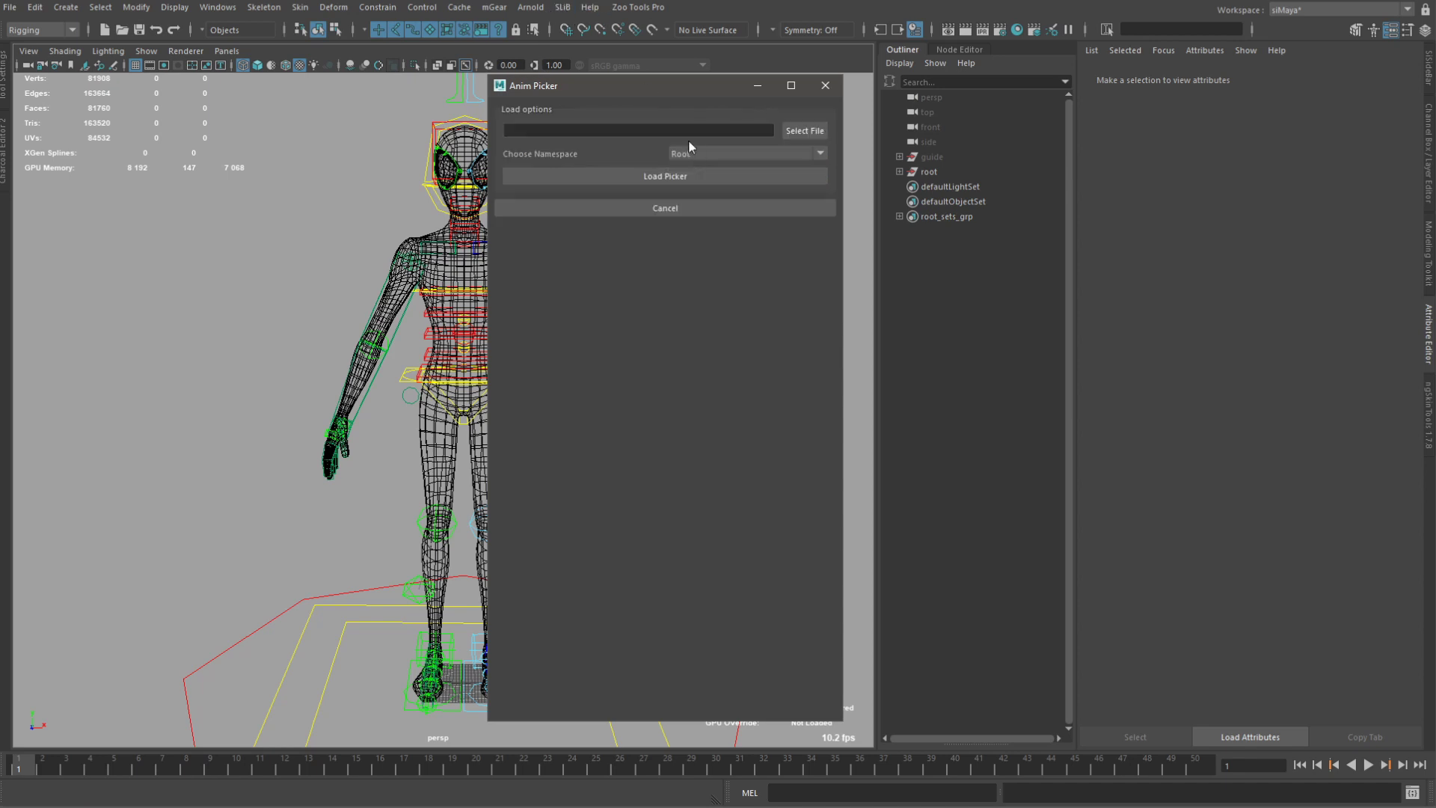
left_click(806, 130)
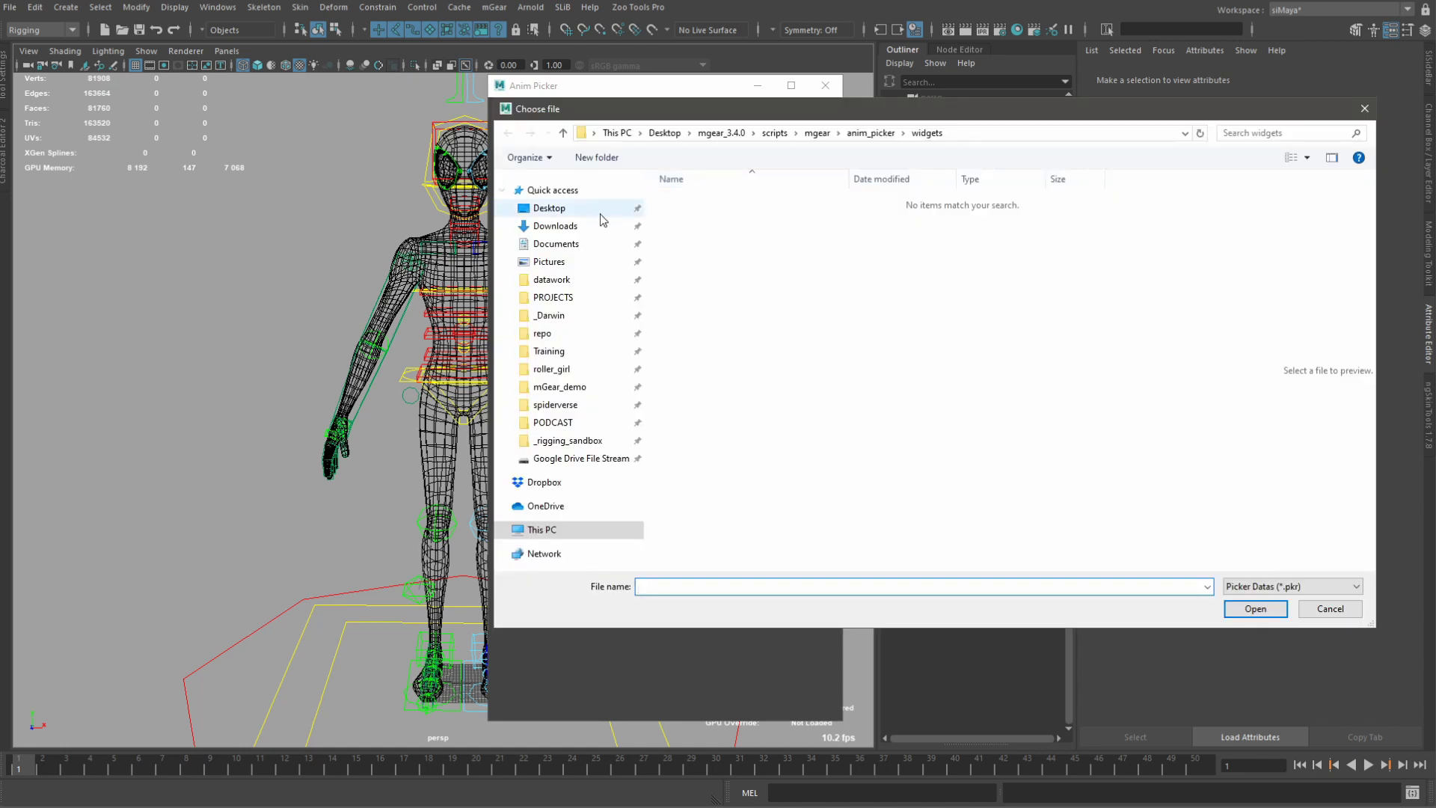
left_click(546, 212)
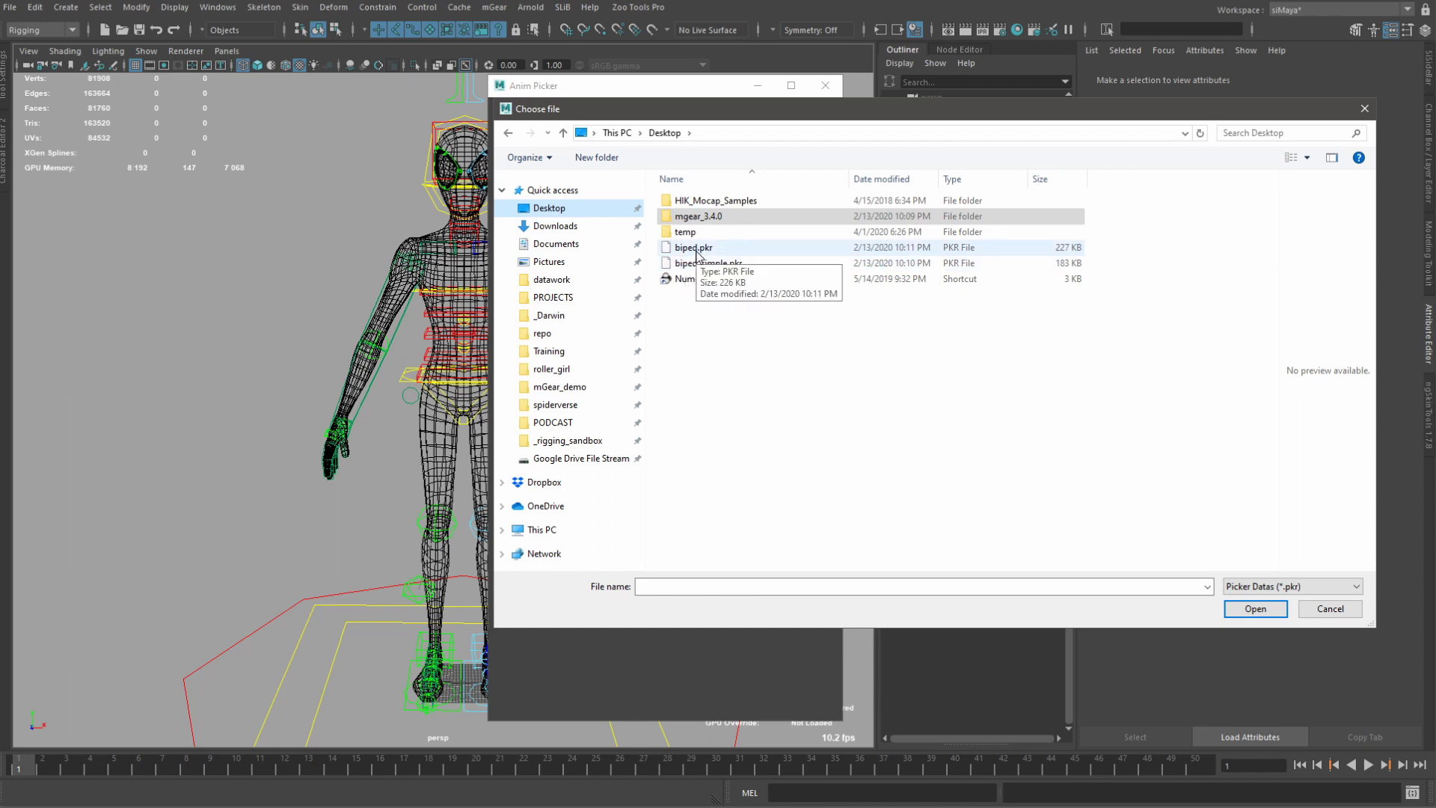
left_click(696, 254)
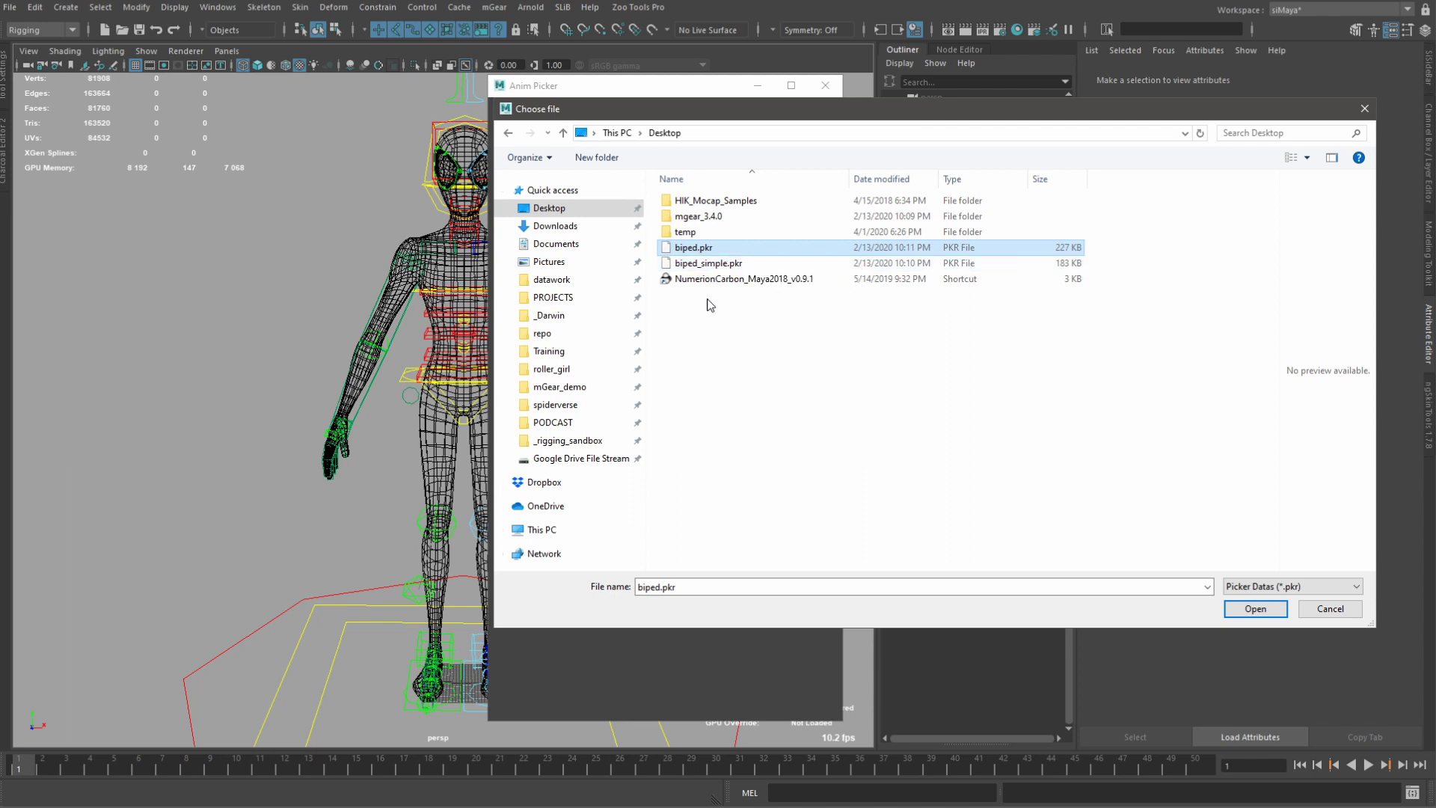
left_click(1255, 609)
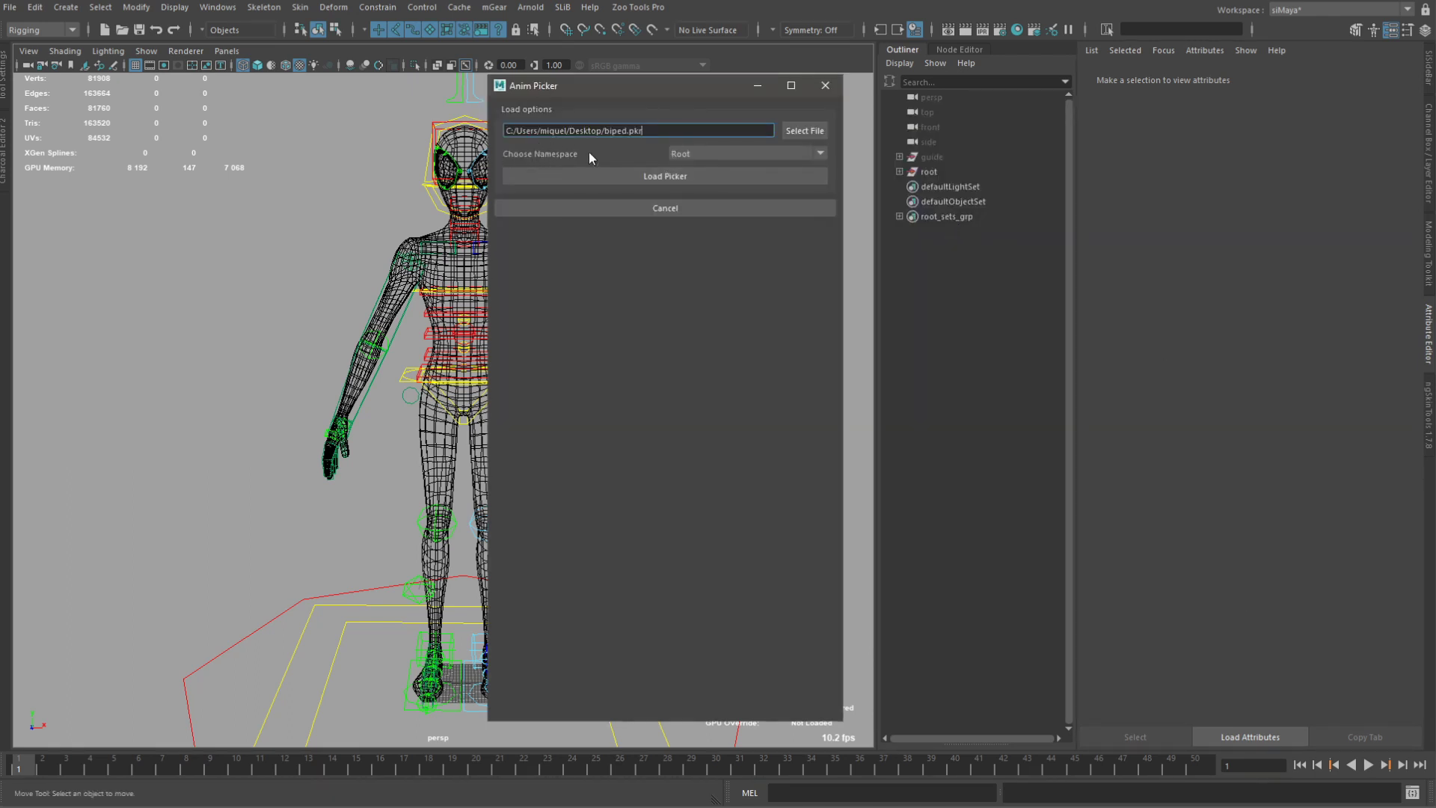
Load the biped picker with the Root namespace, using PICKER_DATA as the node name.
left_click_drag(613, 88, 653, 124)
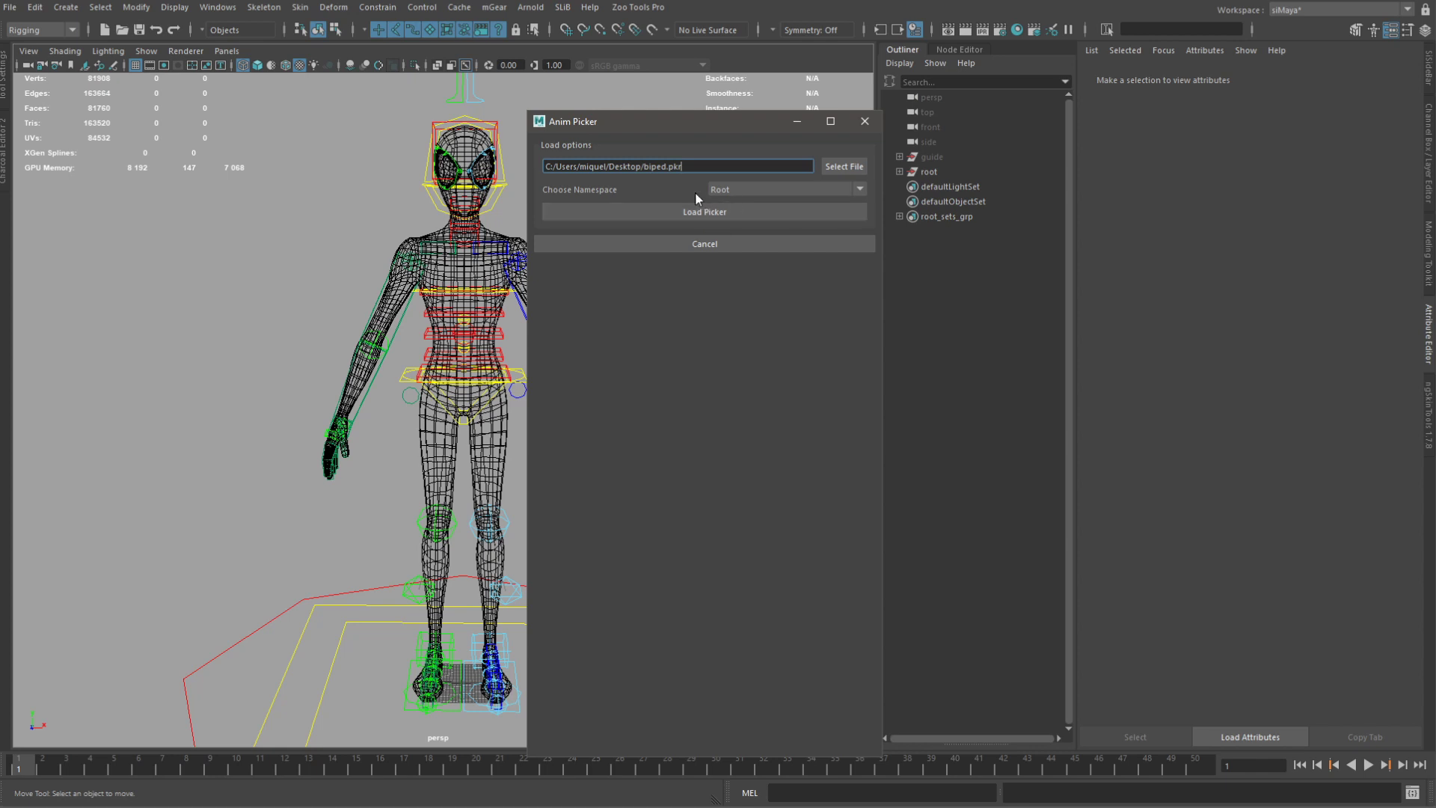
left_click(757, 193)
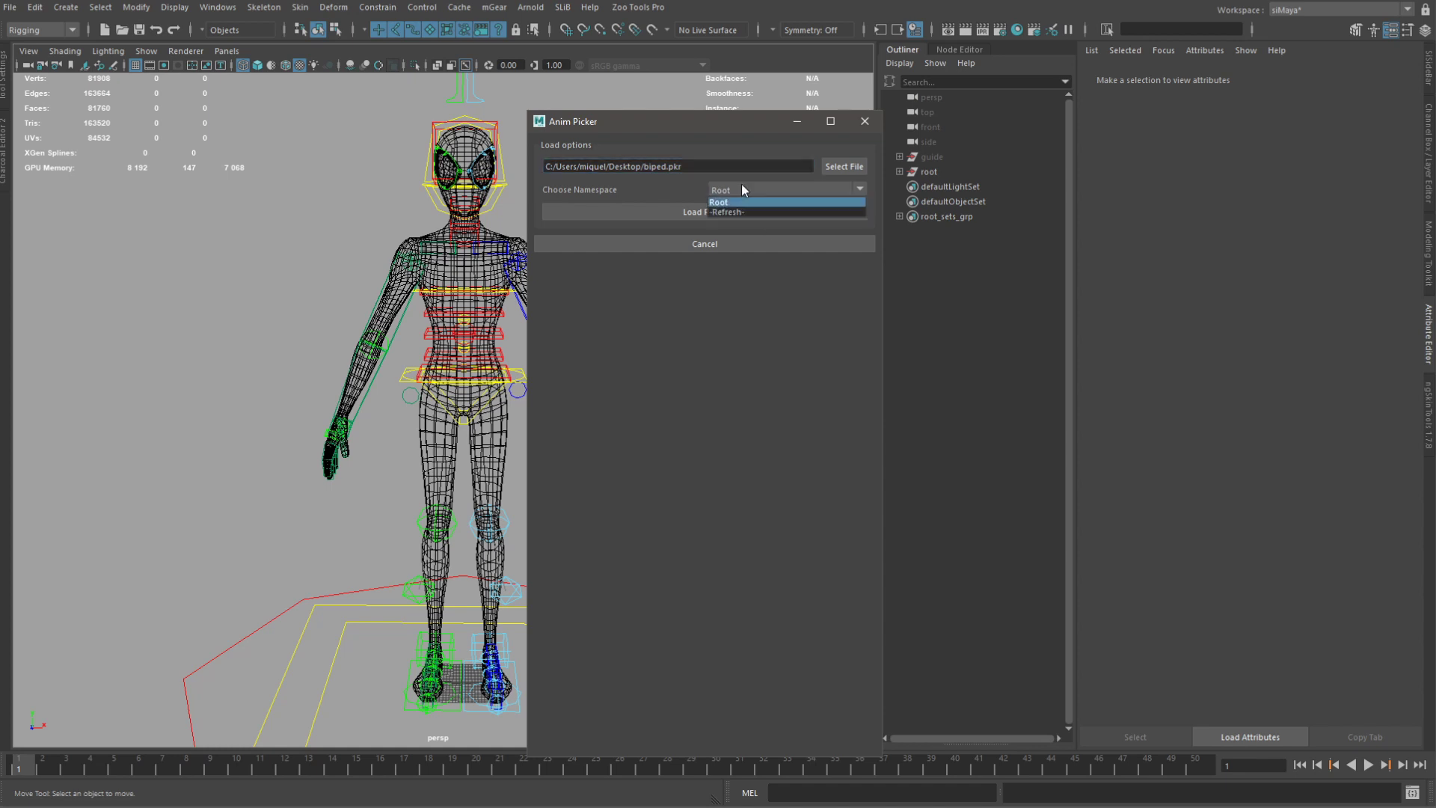
left_click(657, 187)
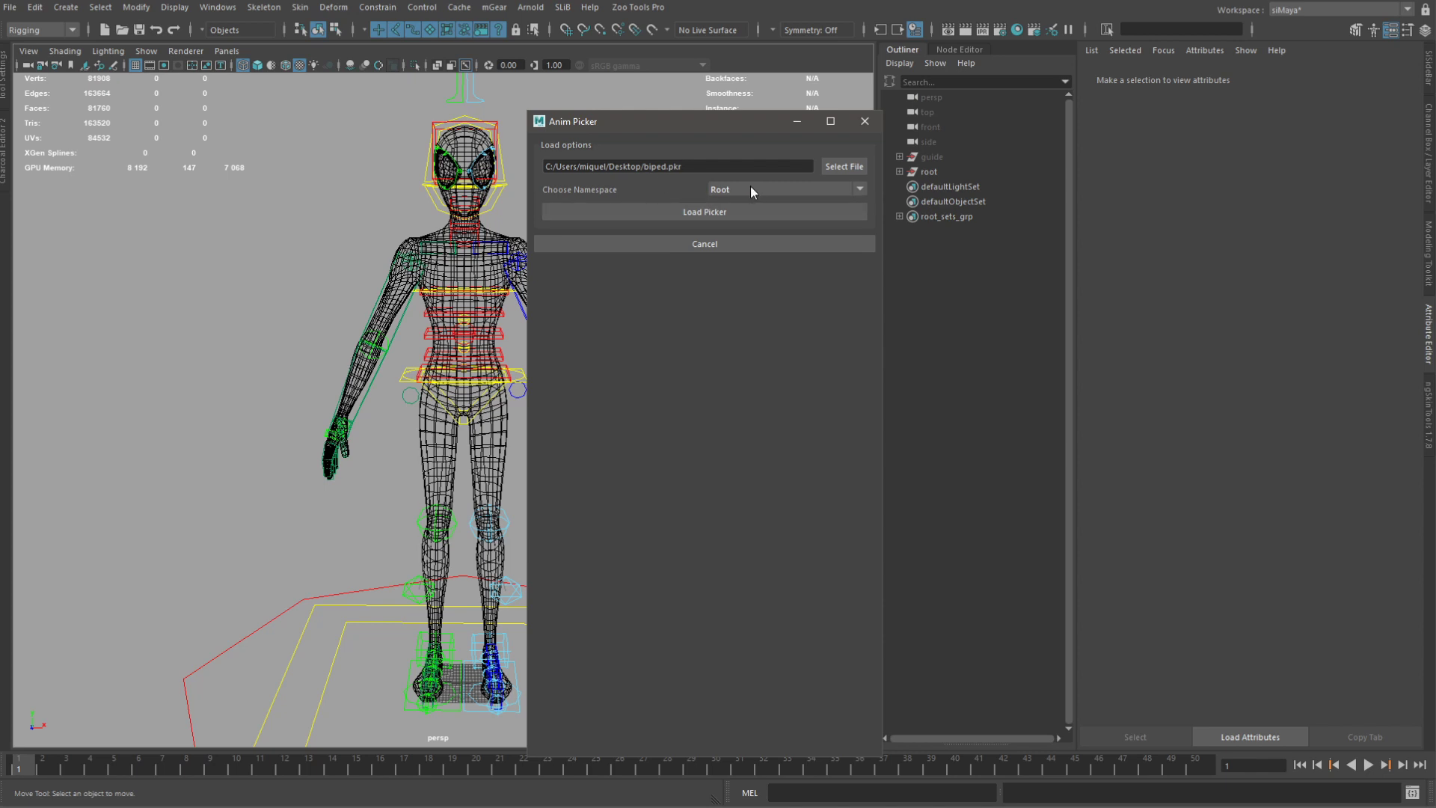
left_click(729, 212)
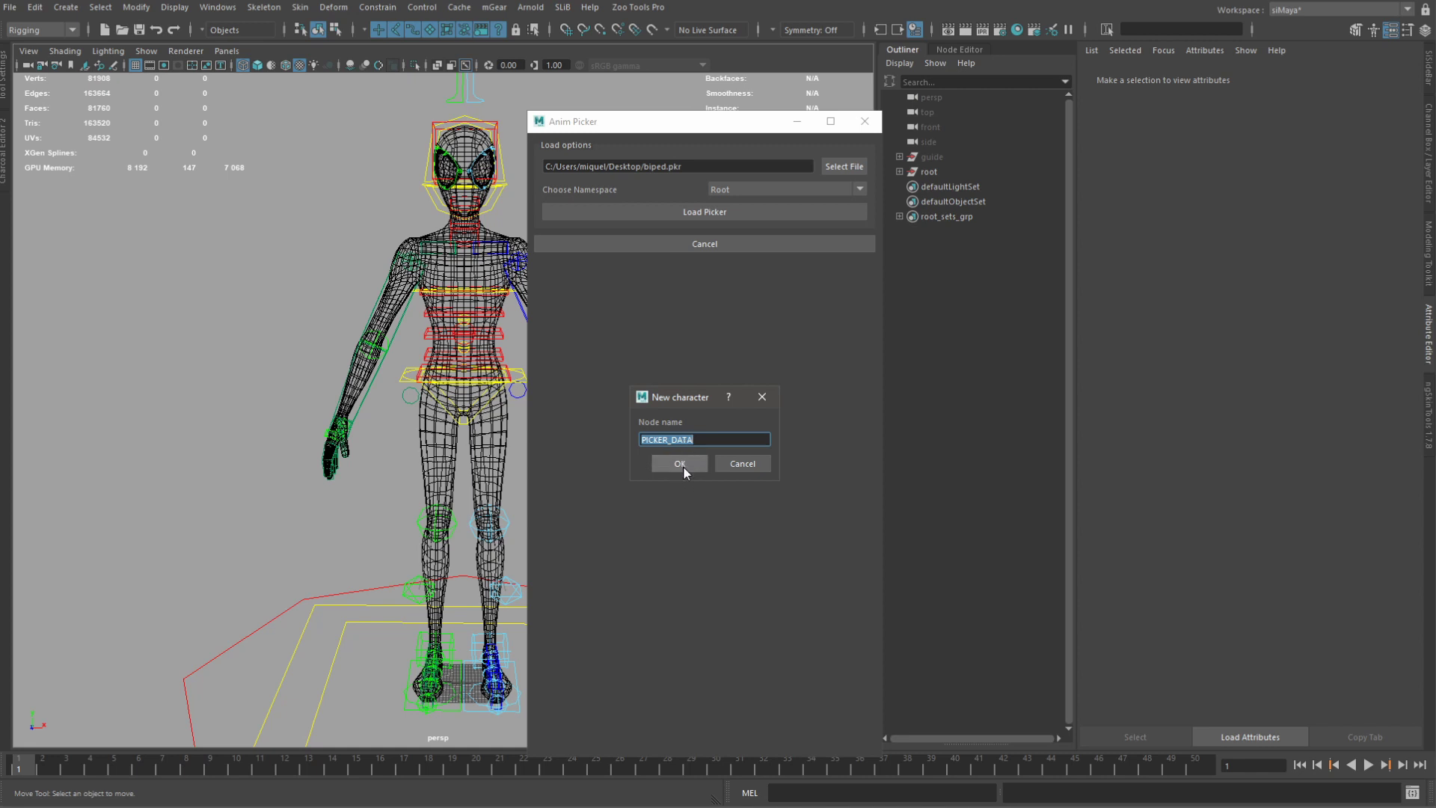
left_click(682, 464)
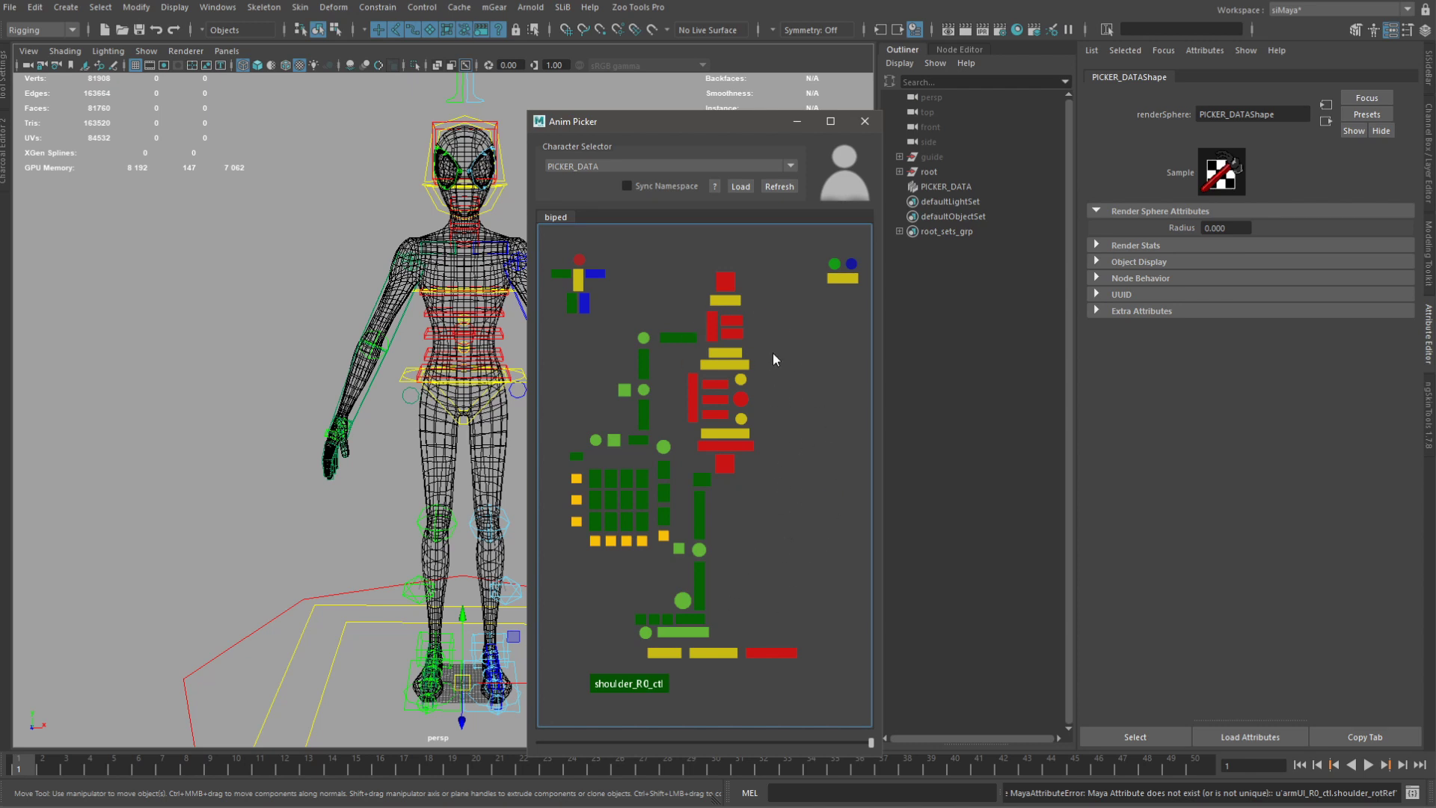
Select the arm, leg and spine UI controls above the character in turn and inspect their channel attributes.
left_click_drag(689, 123, 681, 103)
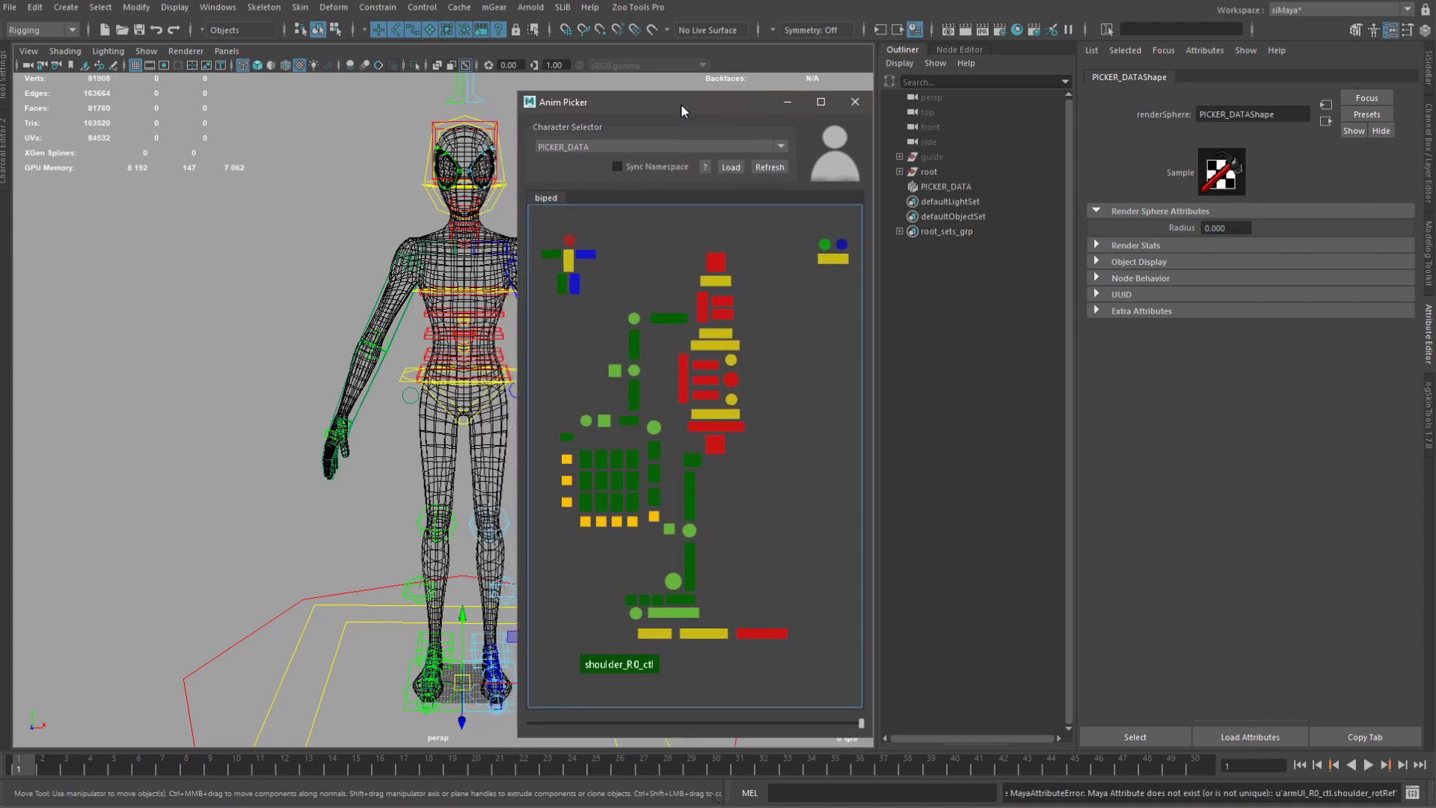
middle_click_drag(393, 271, 307, 472, "alt")
left_click_drag(400, 321, 389, 356, "alt")
left_click(403, 270)
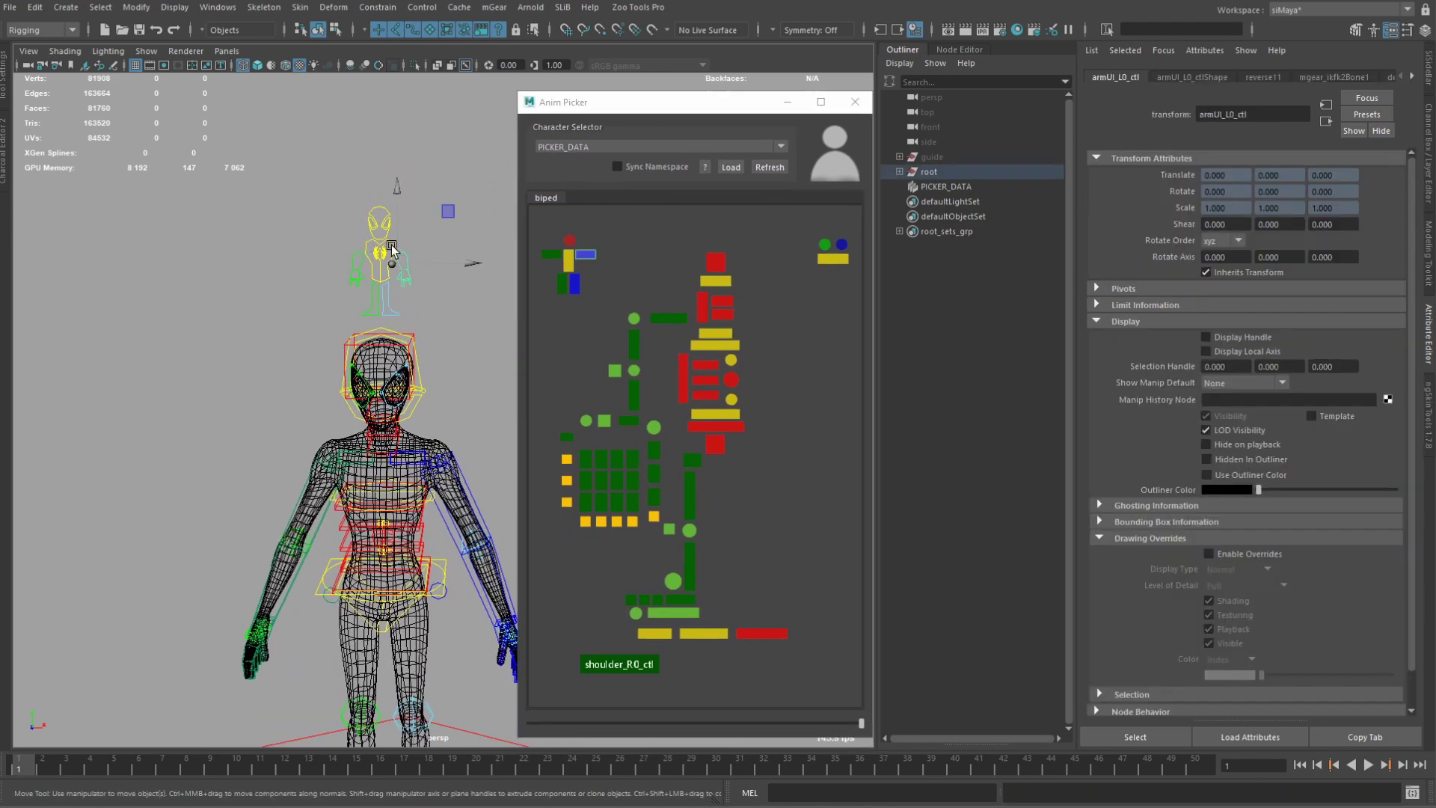
left_click(1429, 134)
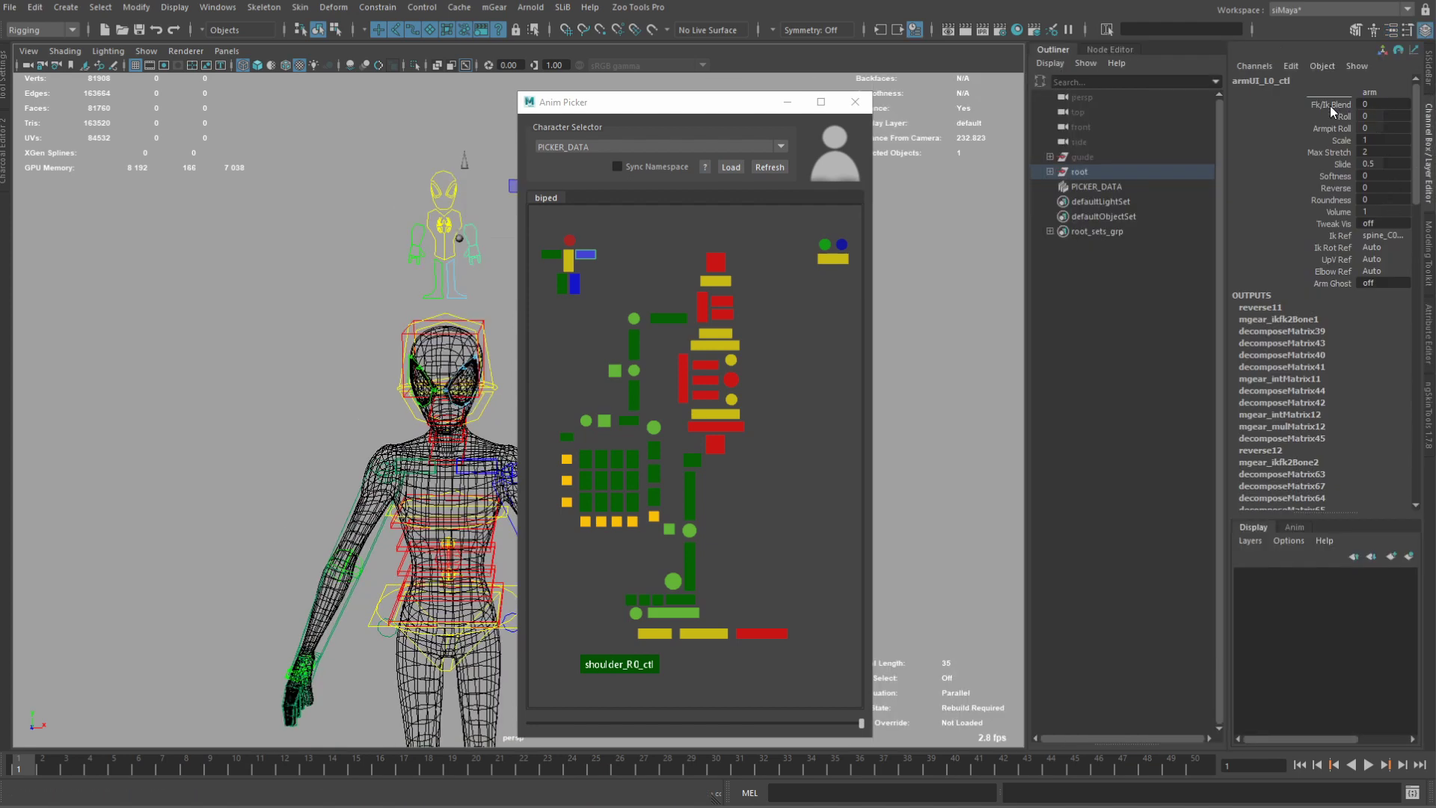
left_click(413, 263)
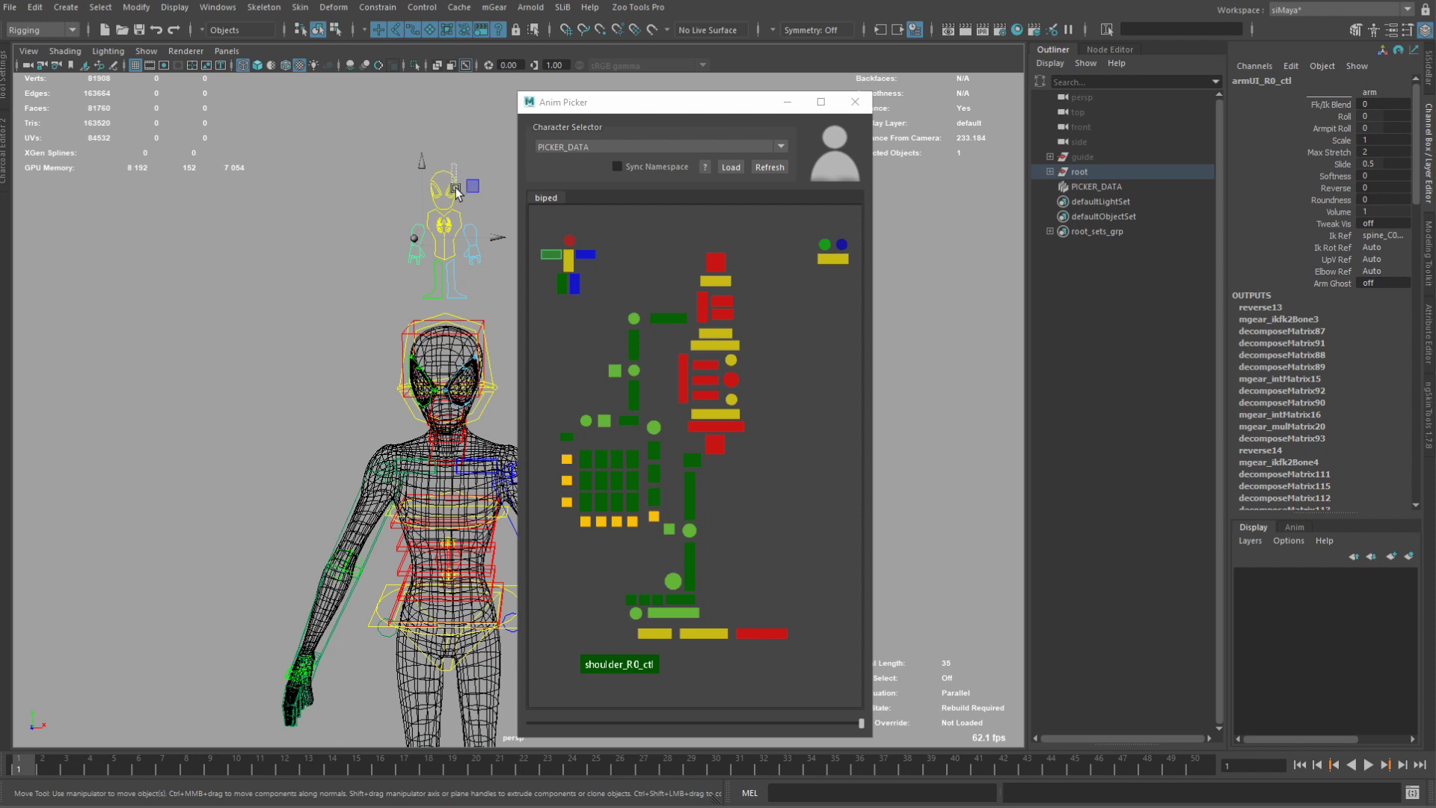
left_click(453, 290)
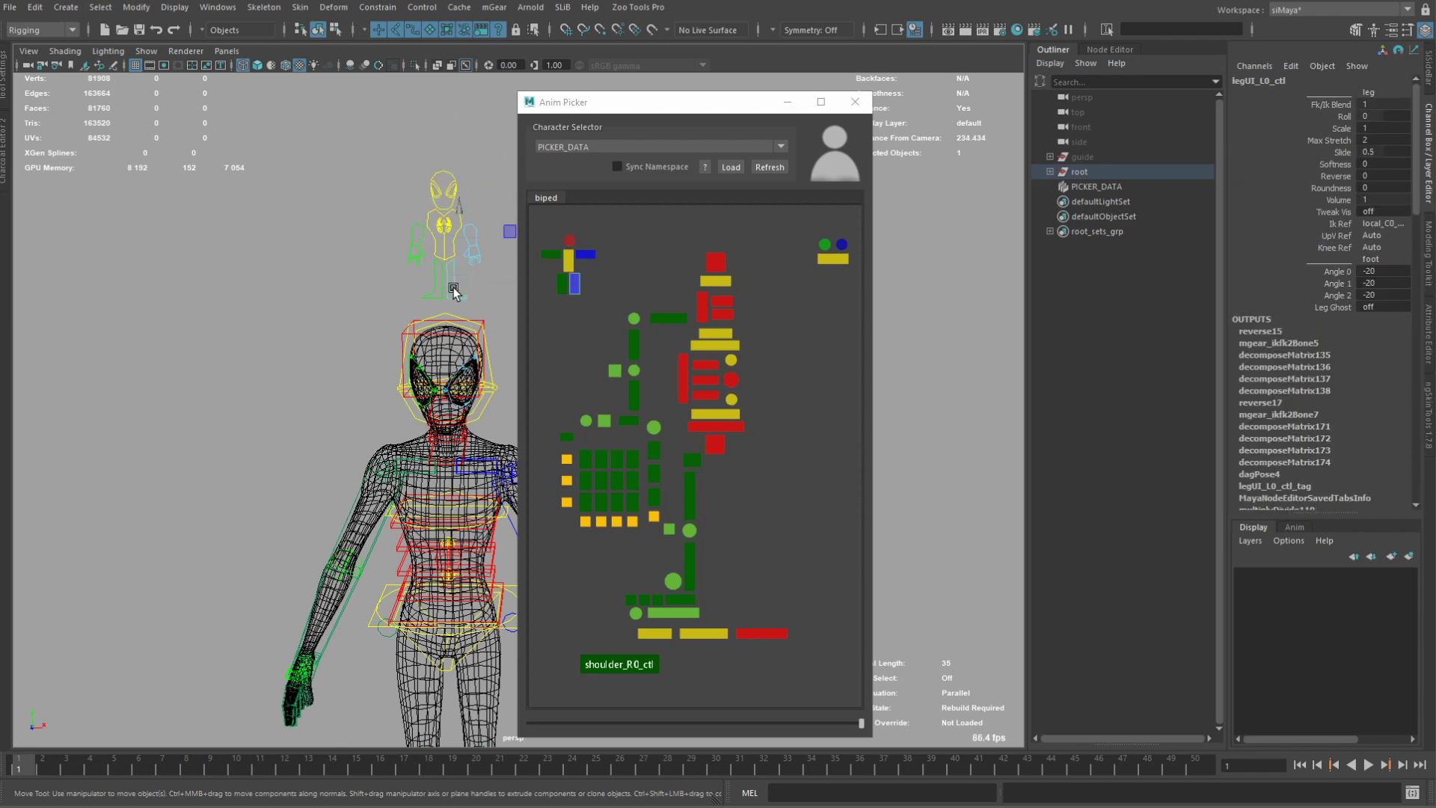
left_click(435, 292)
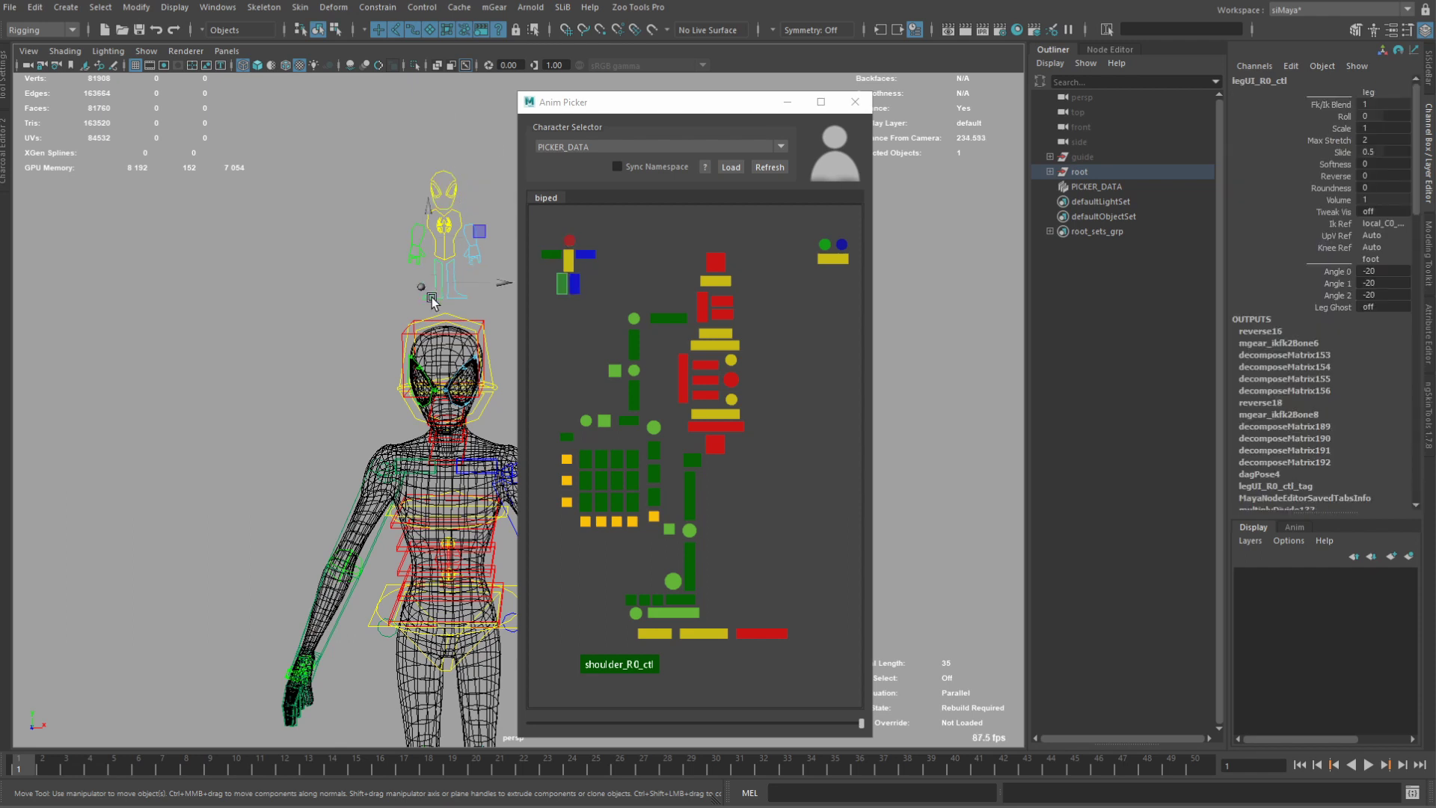
left_click(444, 240)
left_click_drag(608, 101, 666, 106)
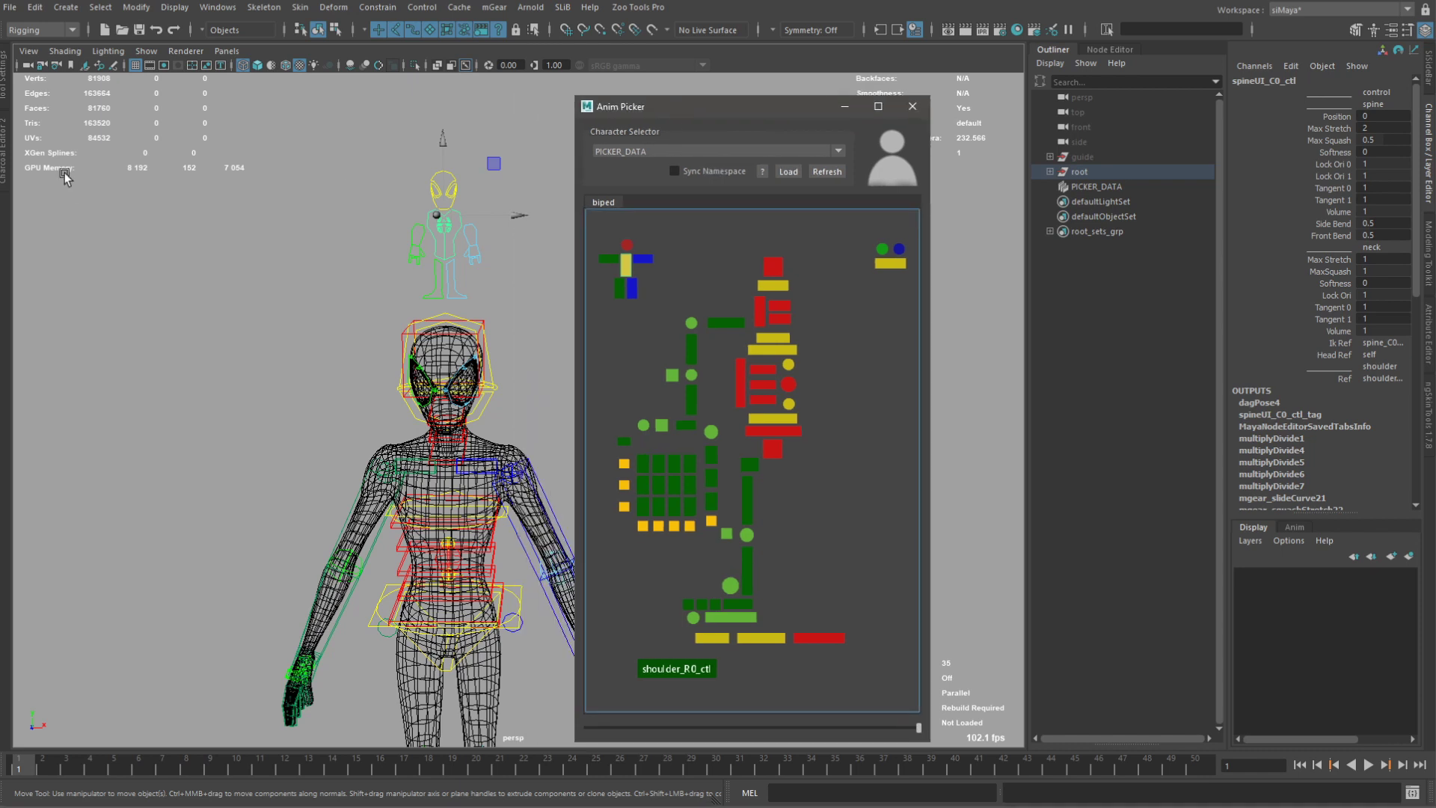
Read the picker-loading error and its traceback in the script output.
left_click(7, 166)
left_click_drag(222, 131, 215, 511)
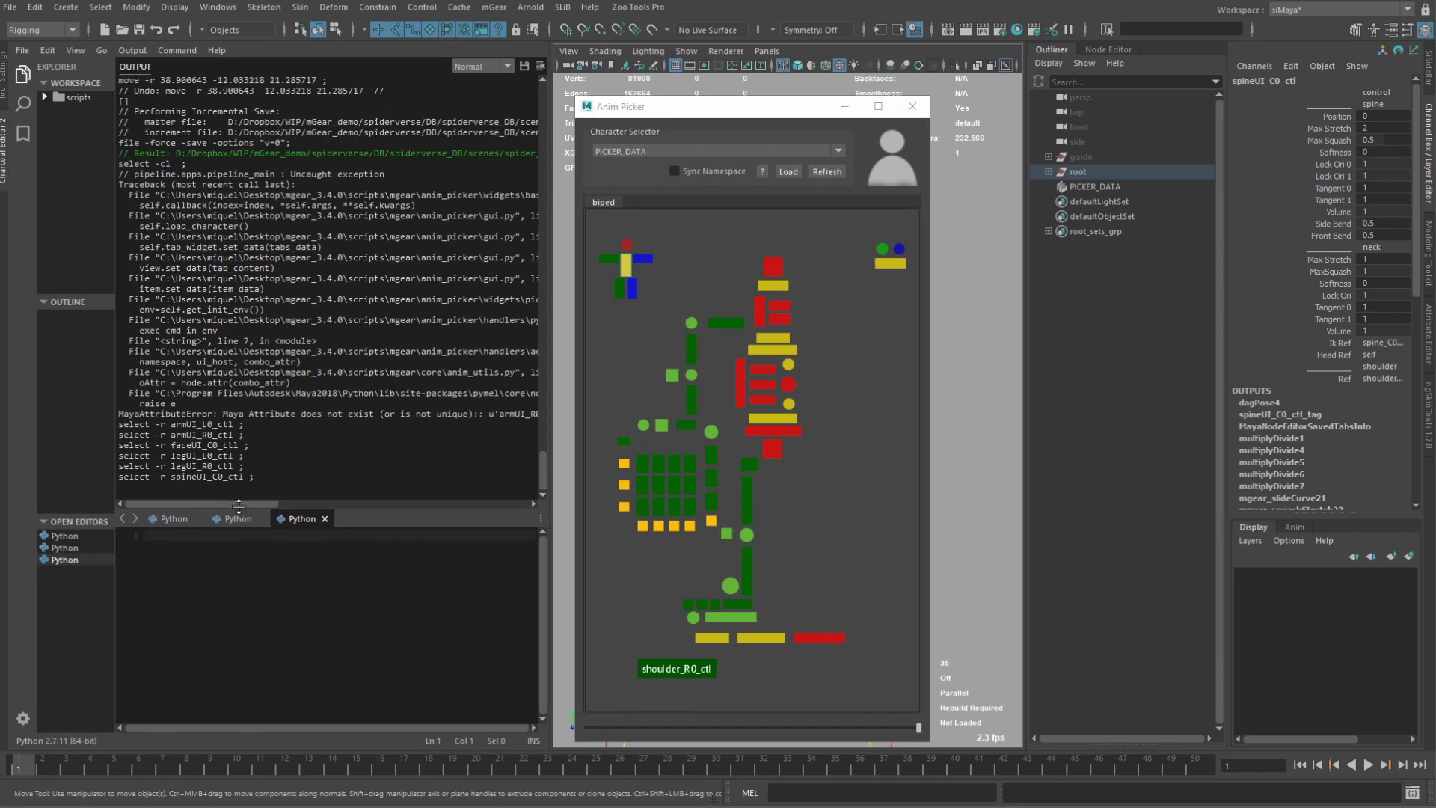
left_click_drag(236, 504, 276, 514)
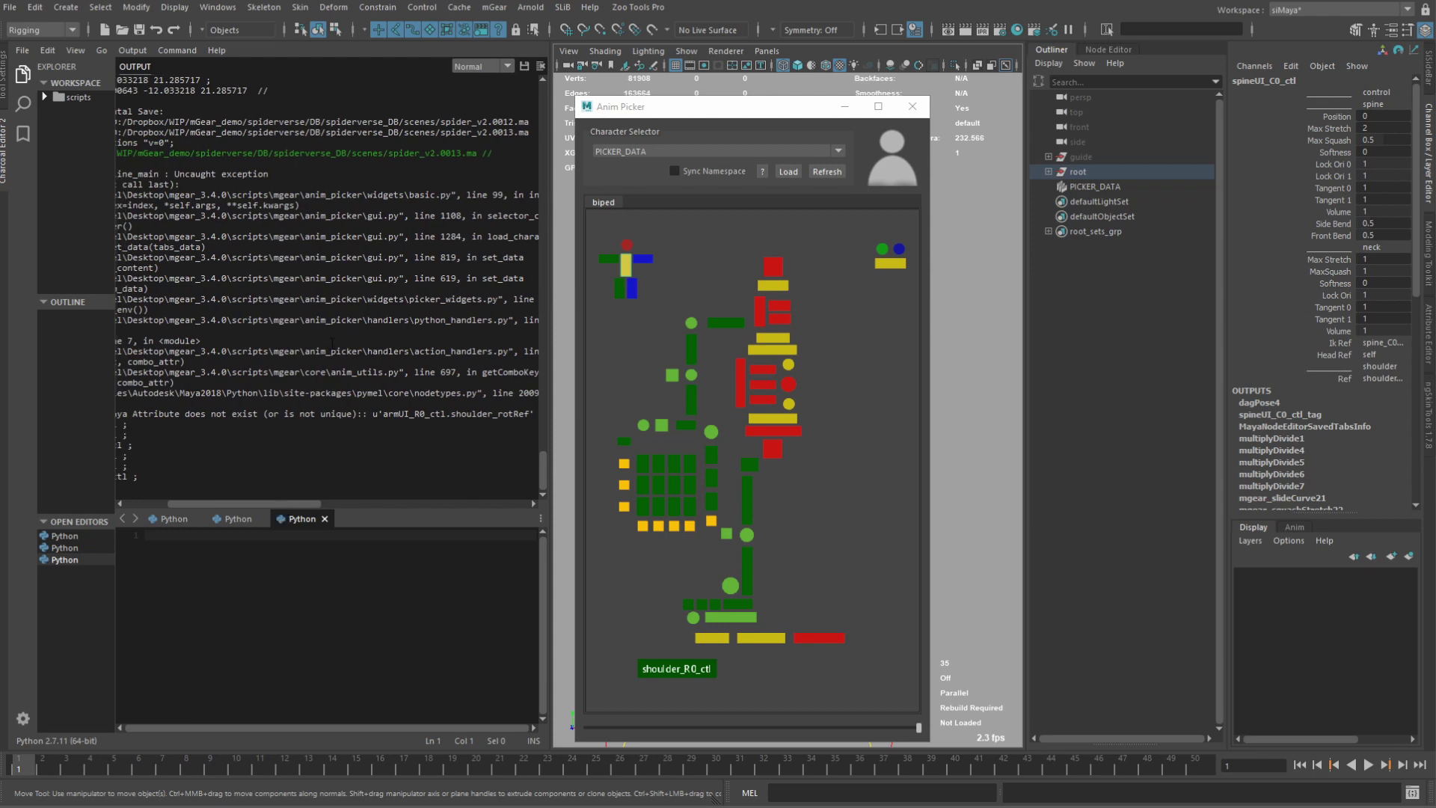
scroll(330, 381, "up", 2)
left_click_drag(274, 503, 232, 505)
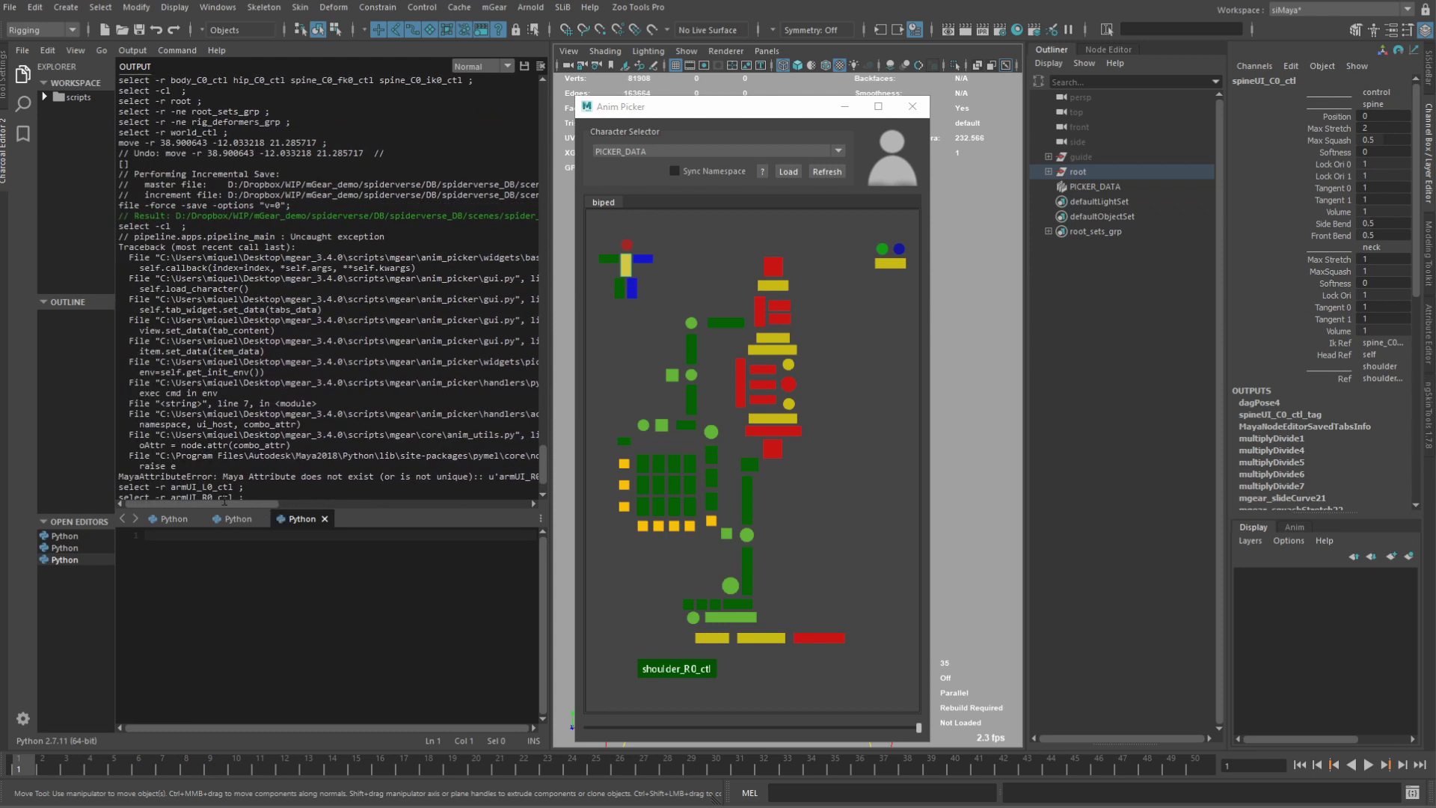
left_click_drag(276, 236, 374, 237)
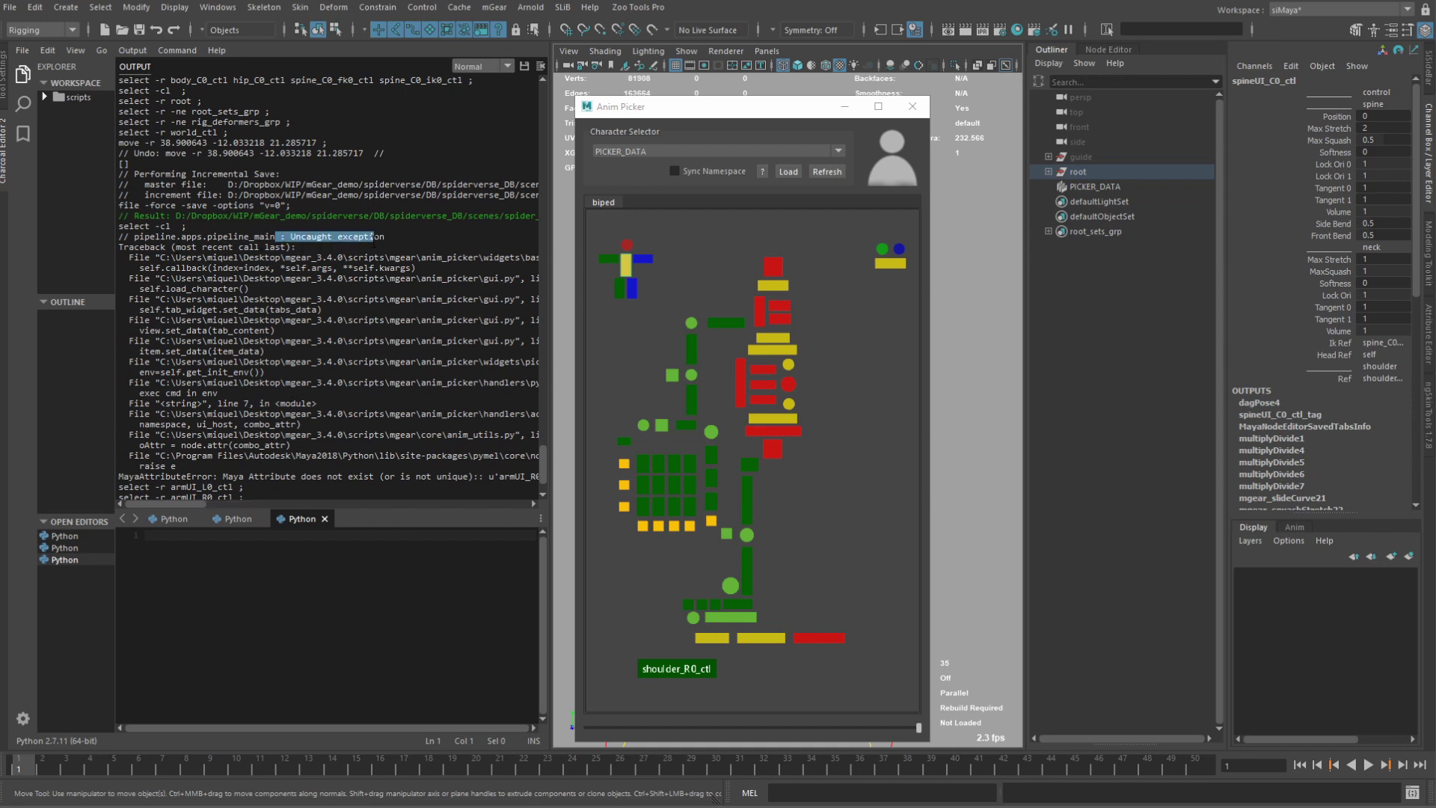
left_click_drag(190, 501, 164, 514)
scroll(314, 470, "down", 1)
left_click_drag(182, 501, 238, 506)
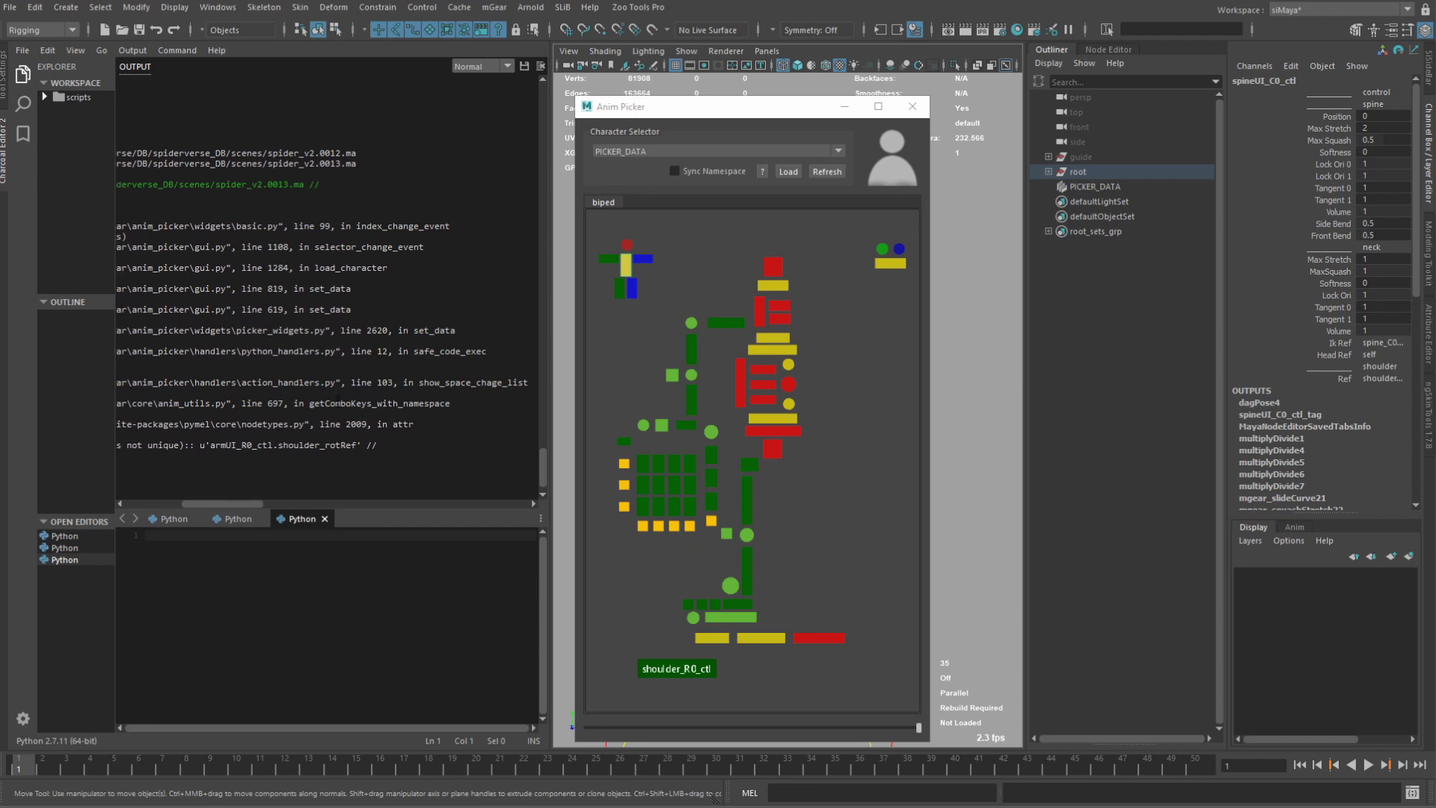
left_click_drag(249, 501, 165, 503)
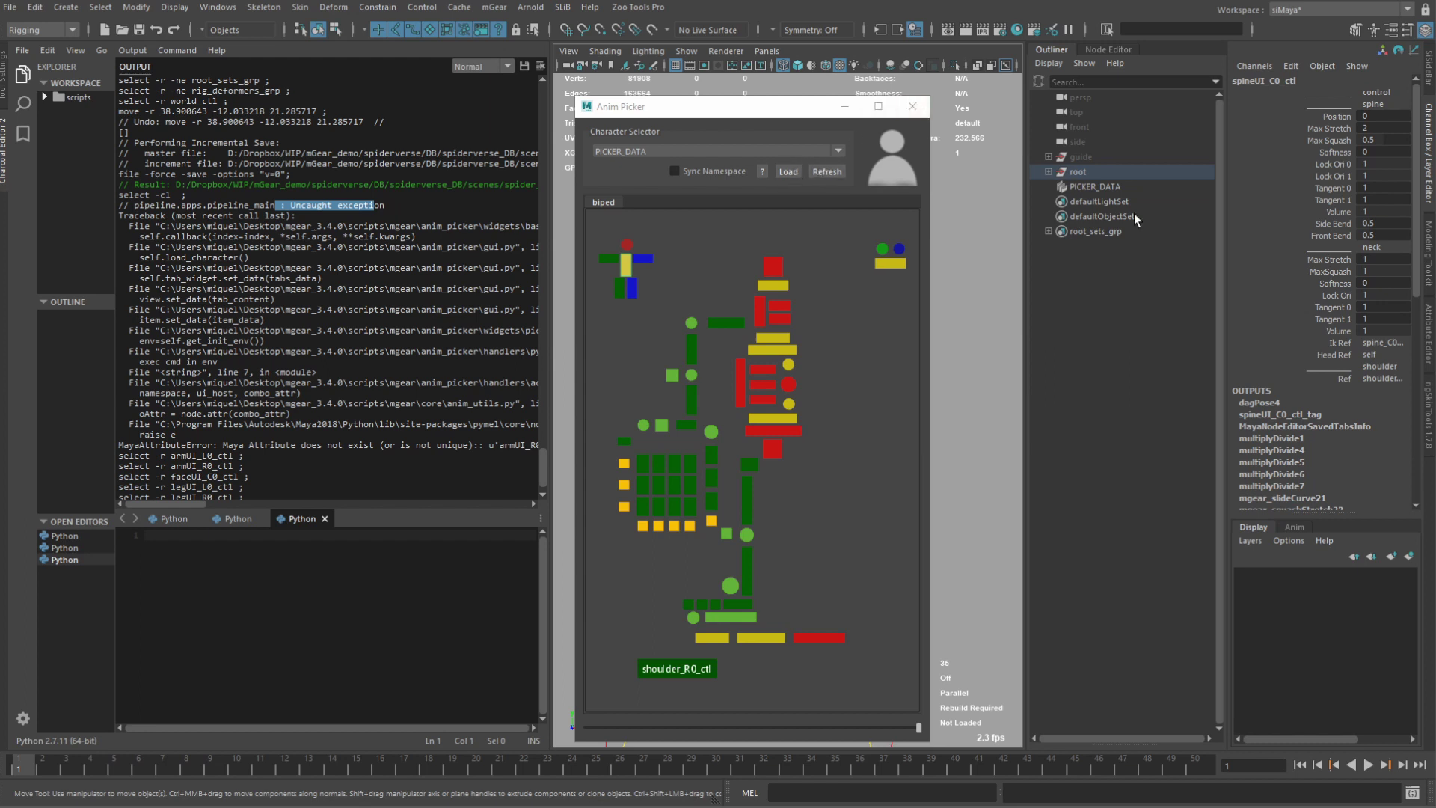
Delete the PICKER_DATA node and refresh the Anim Picker.
left_click(828, 175)
left_click(1106, 186)
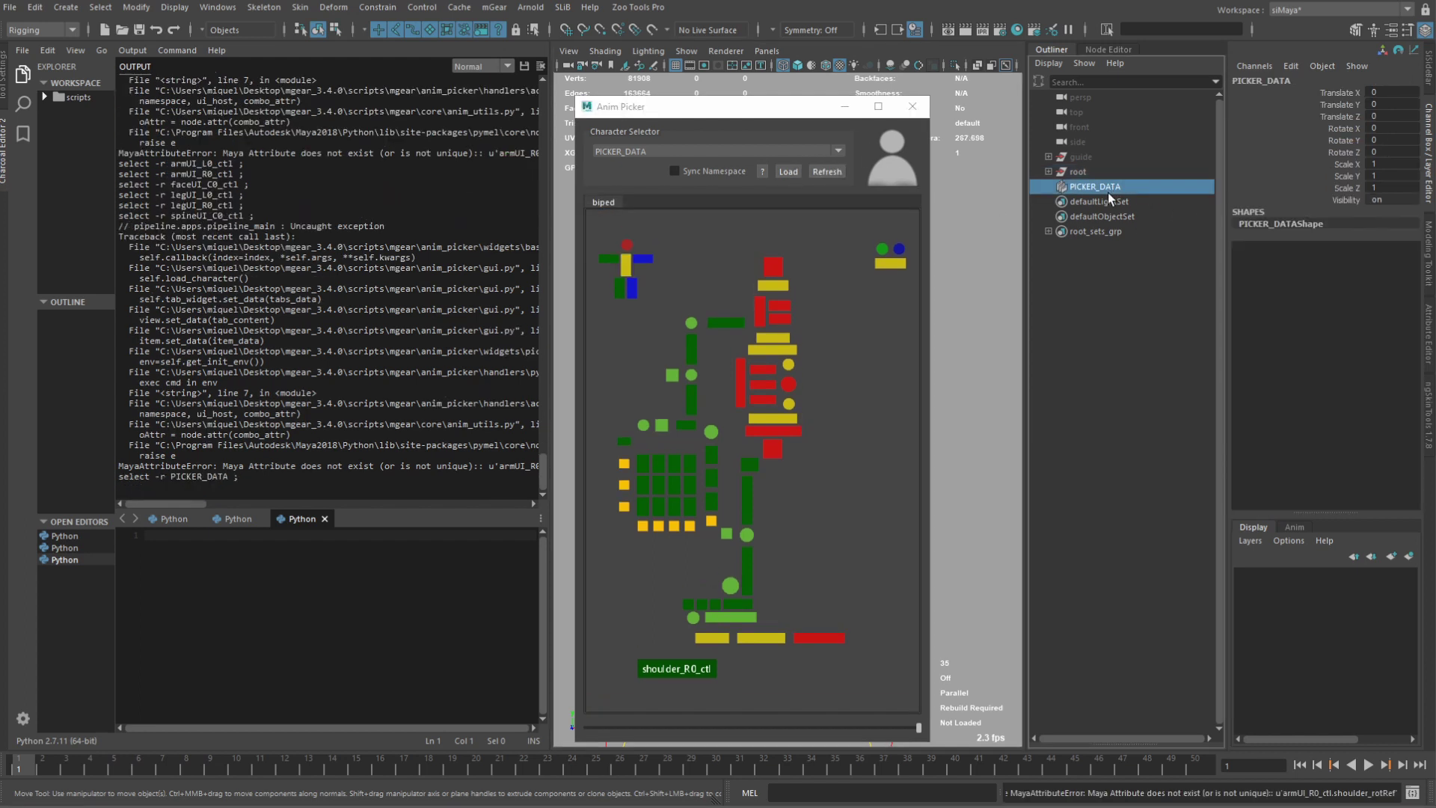
left_click(821, 171)
Choose biped_simple.pkr from the Desktop as the Anim Picker file to load.
left_click(779, 174)
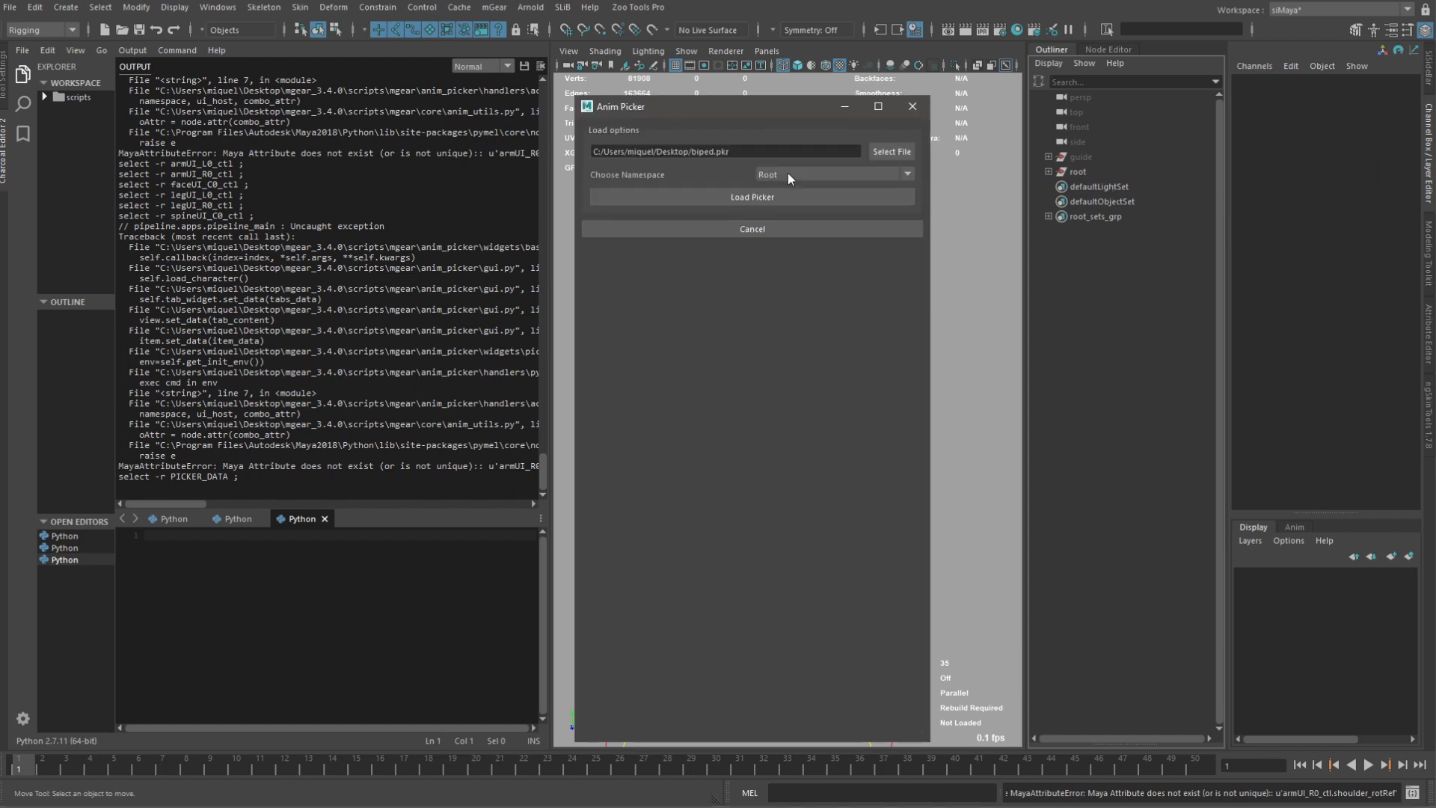
left_click(892, 151)
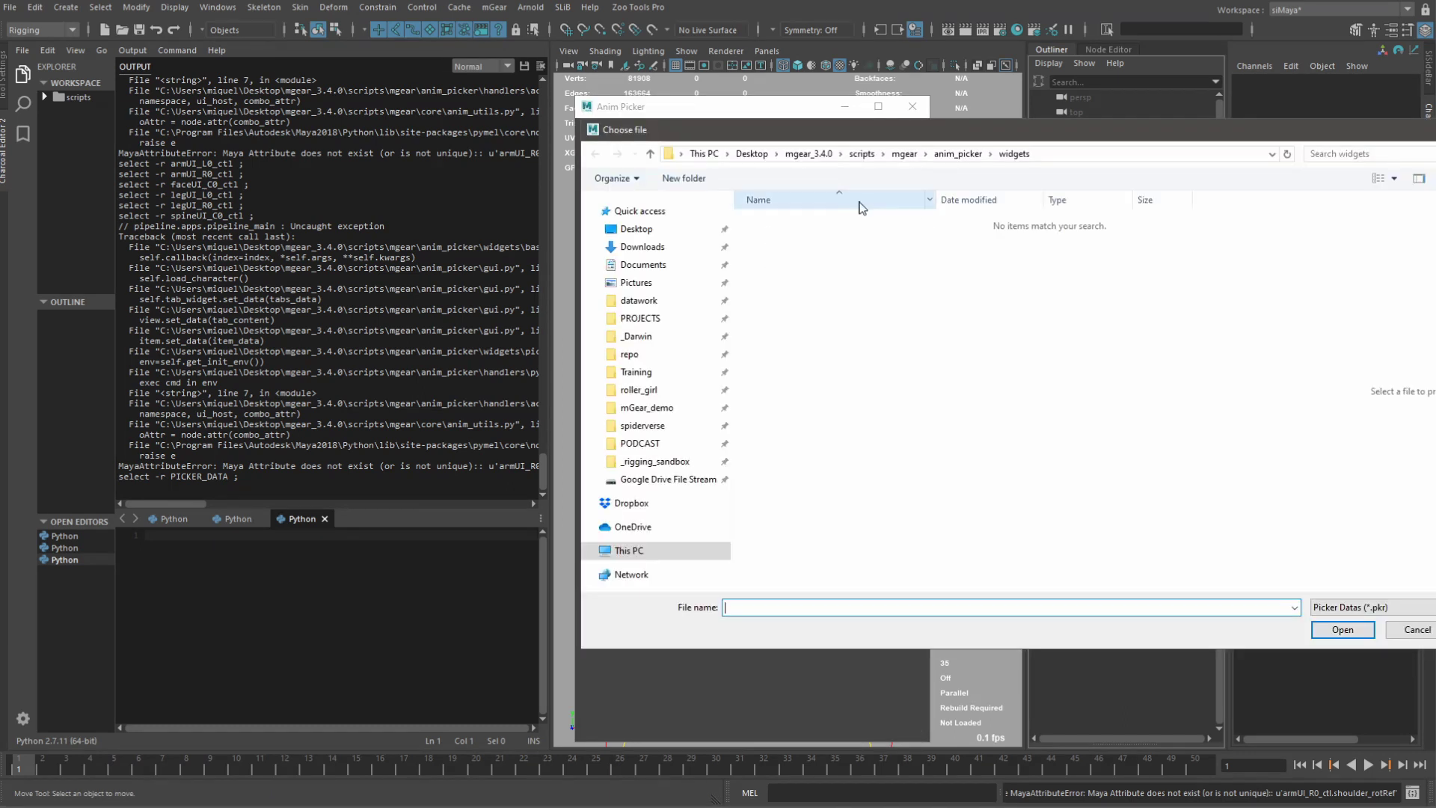
left_click(635, 229)
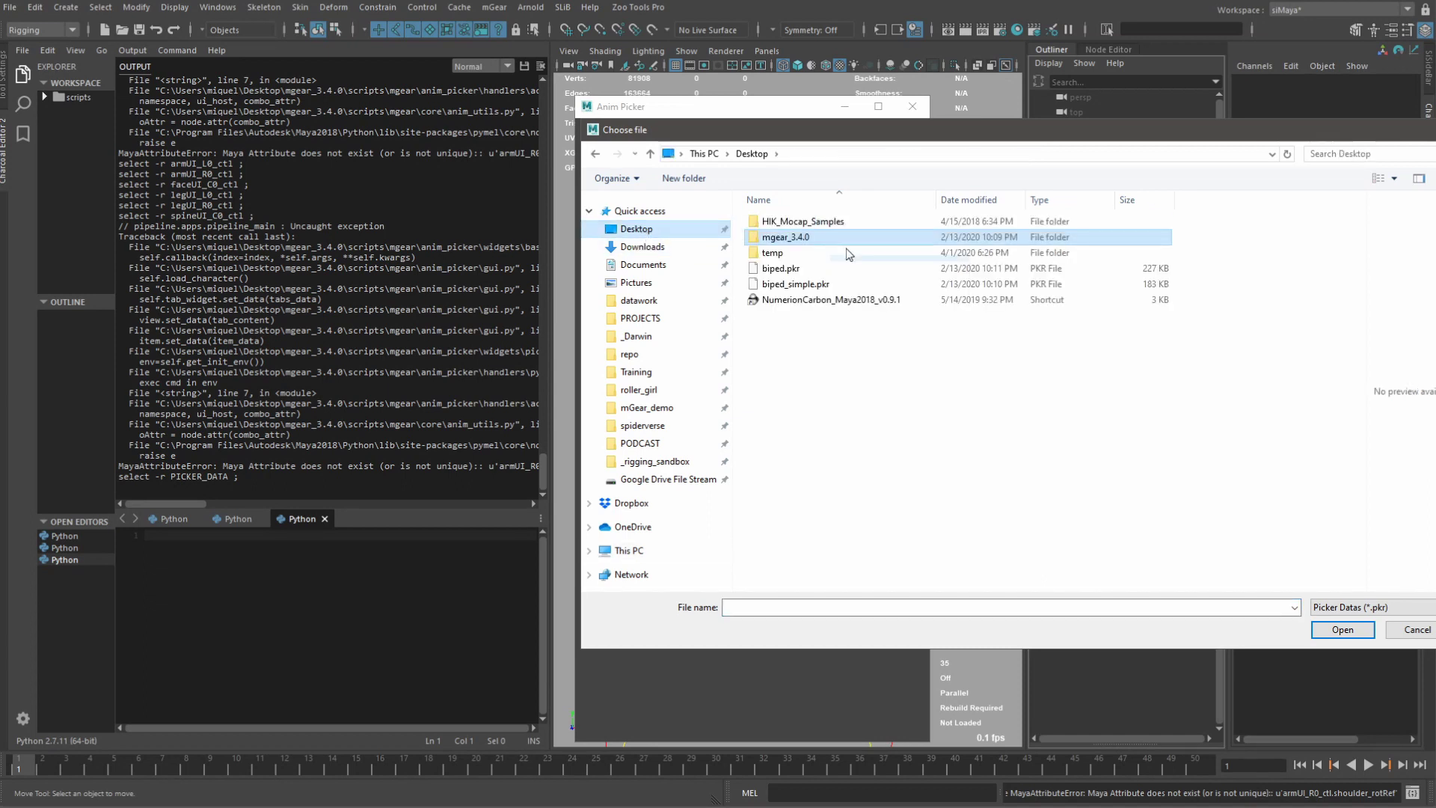
left_click(797, 284)
left_click(1341, 629)
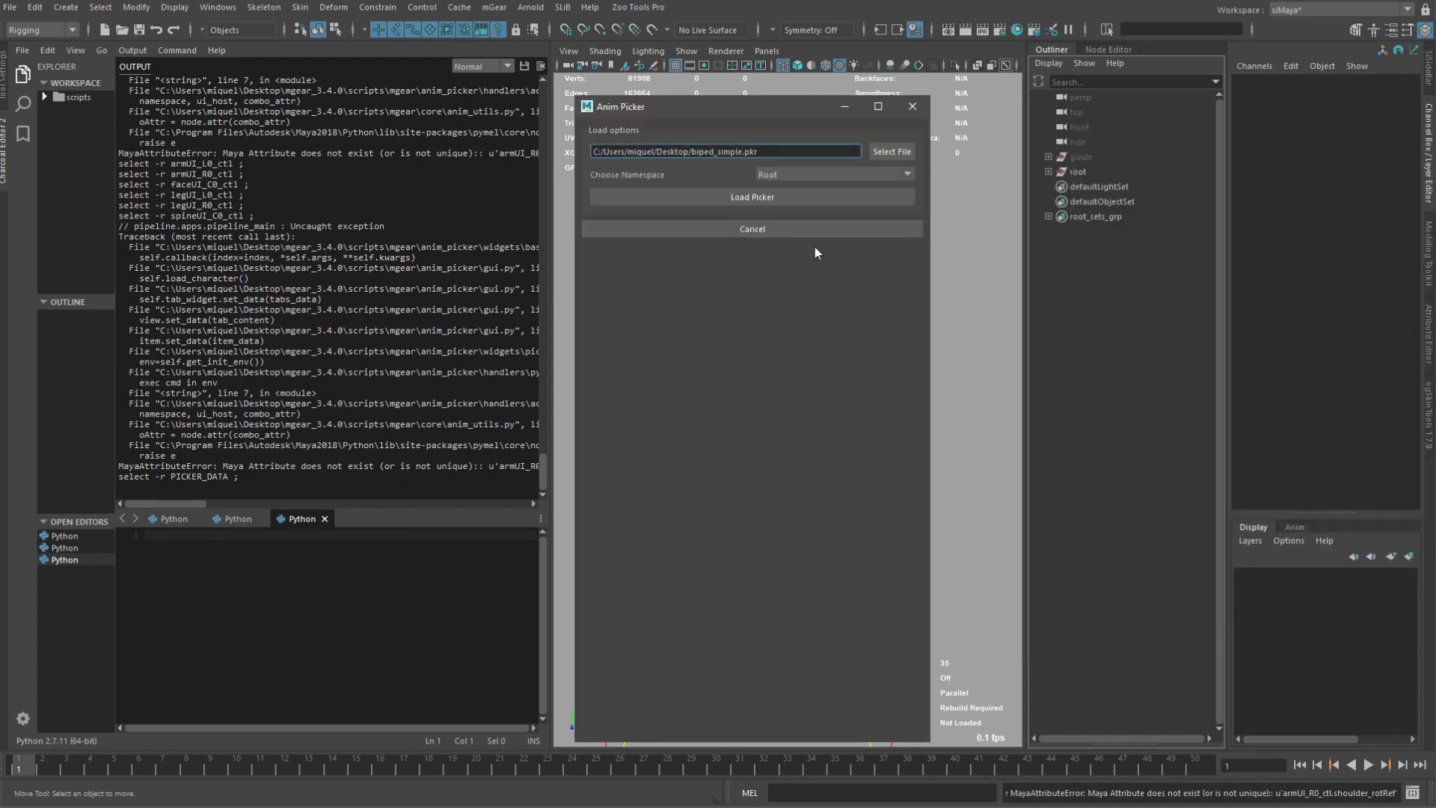
Load the chosen biped_simple.pkr picker, hide the script editor and place the Anim Picker window beside the character.
left_click(777, 198)
left_click(727, 449)
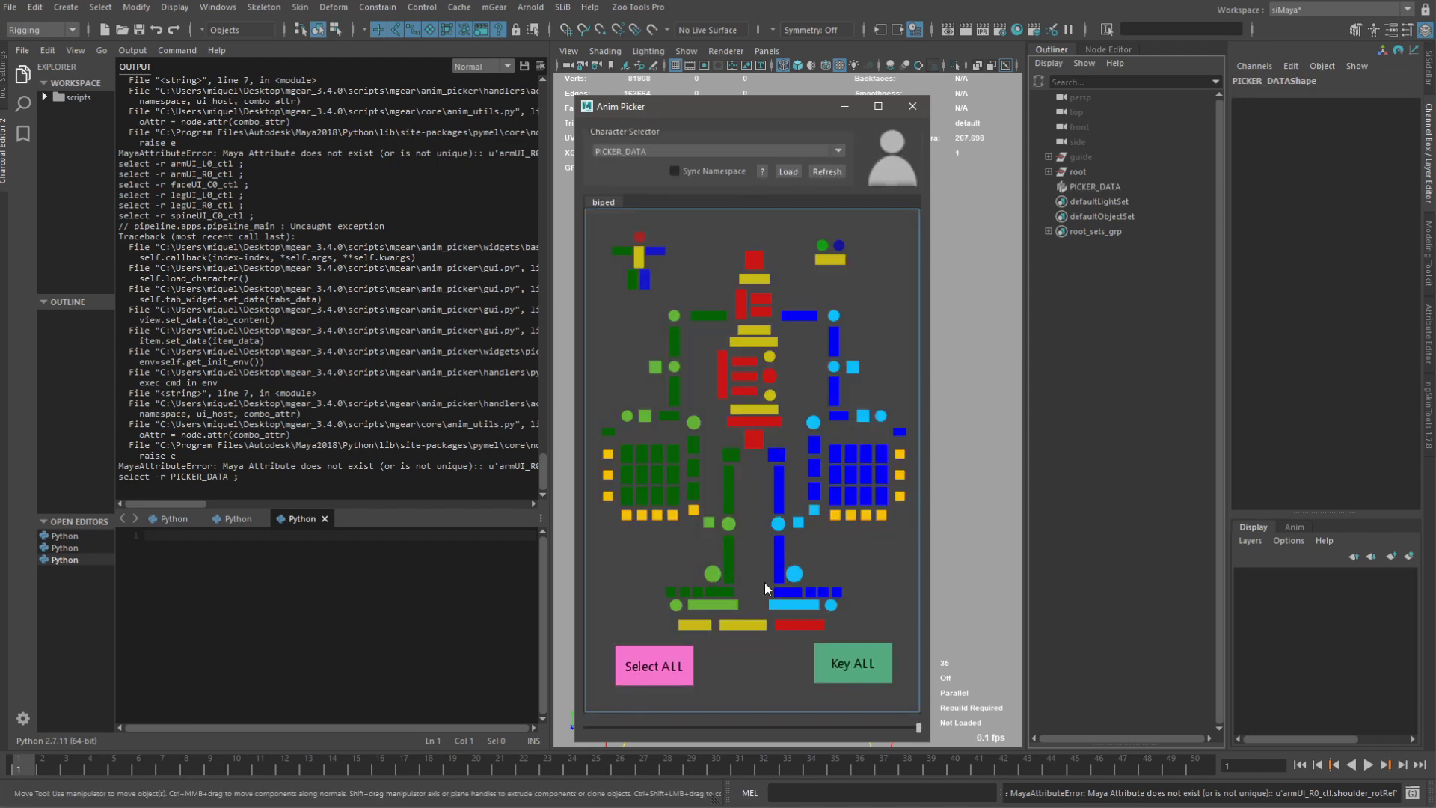
left_click(3, 159)
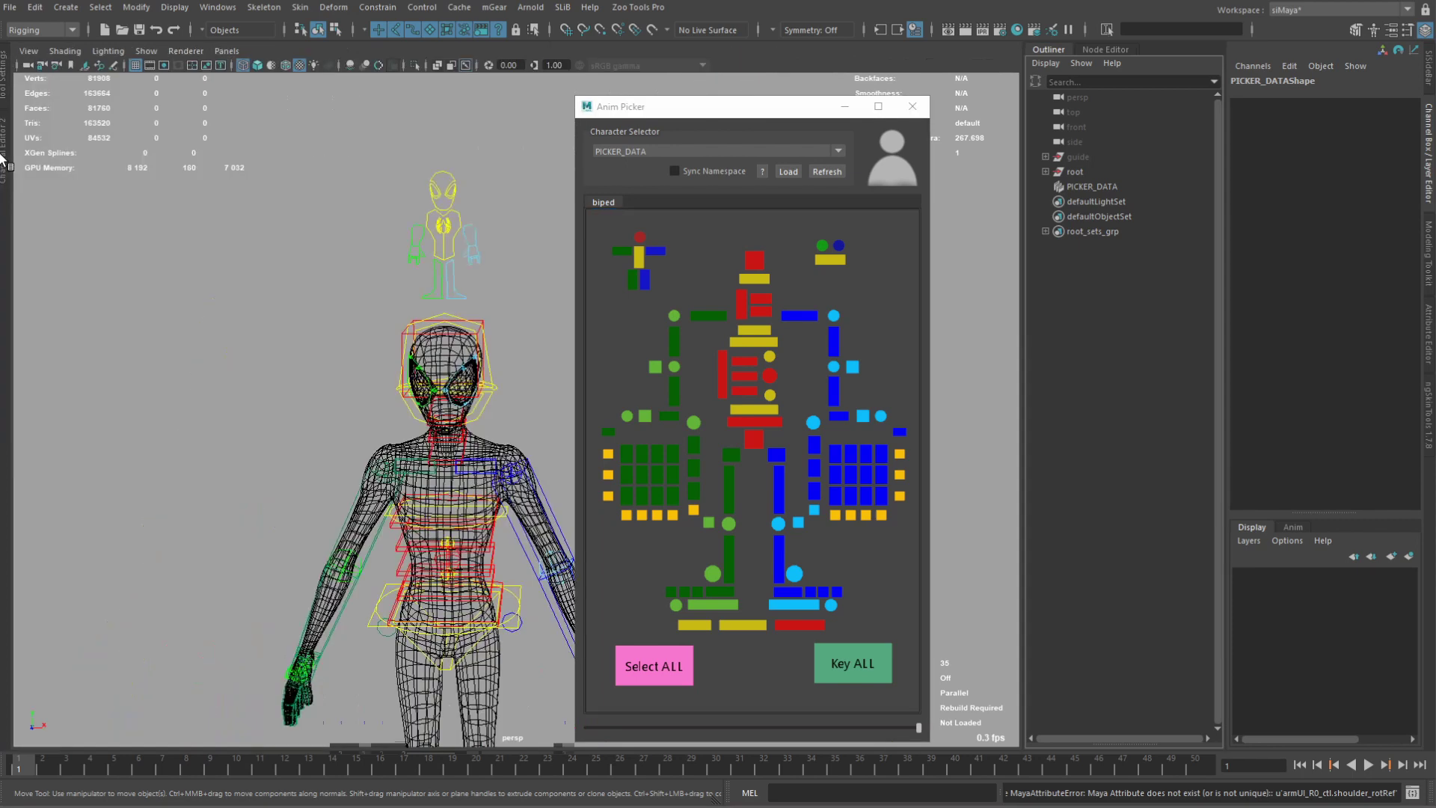
left_click_drag(678, 117, 806, 101)
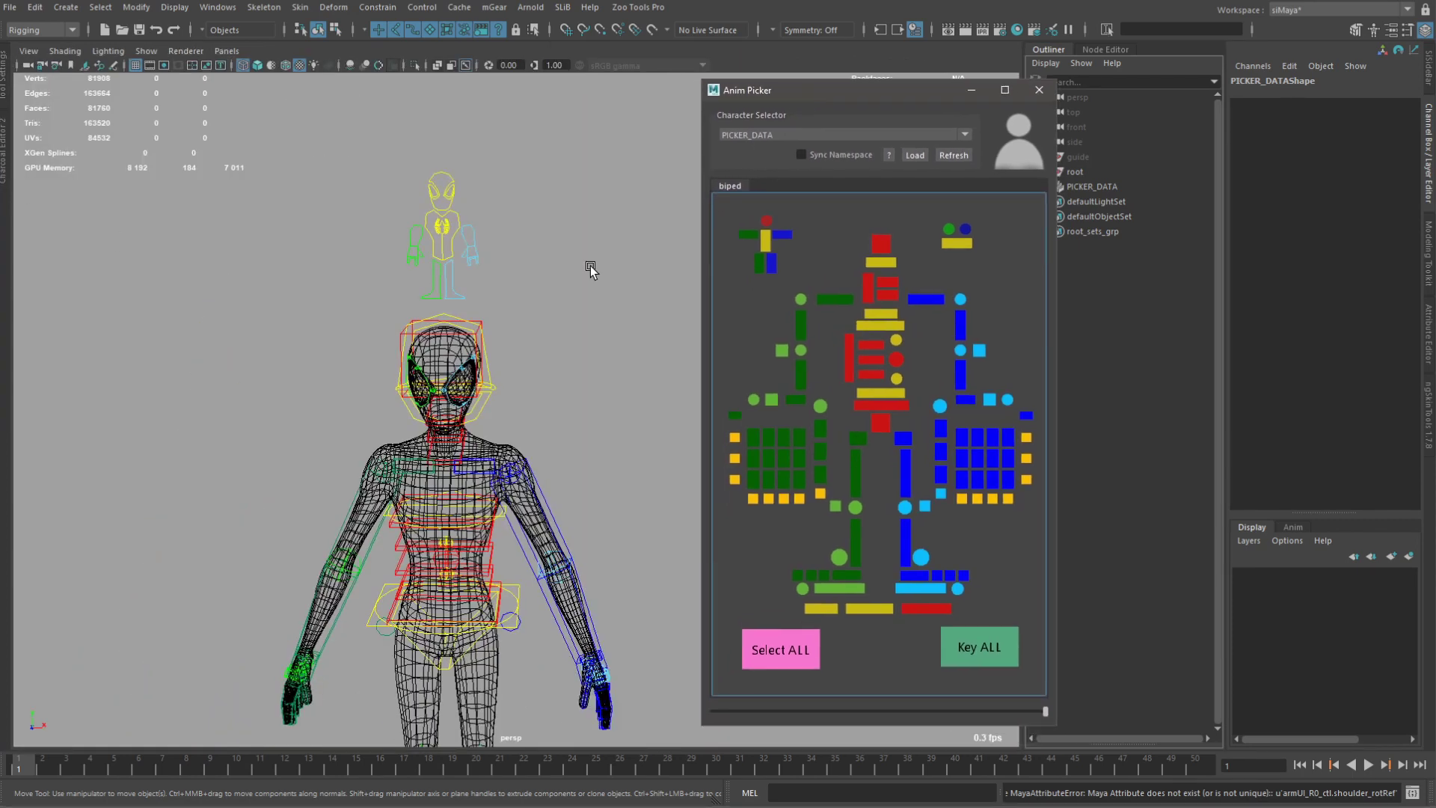
Turn on Arm Ghost for the left and right arm UI controls above the character.
scroll(564, 347, "down", 3)
mouse_move(564, 396)
middle_mouse_down("alt")
mouse_move(564, 348)
mouse_move(568, 368)
middle_mouse_up("alt")
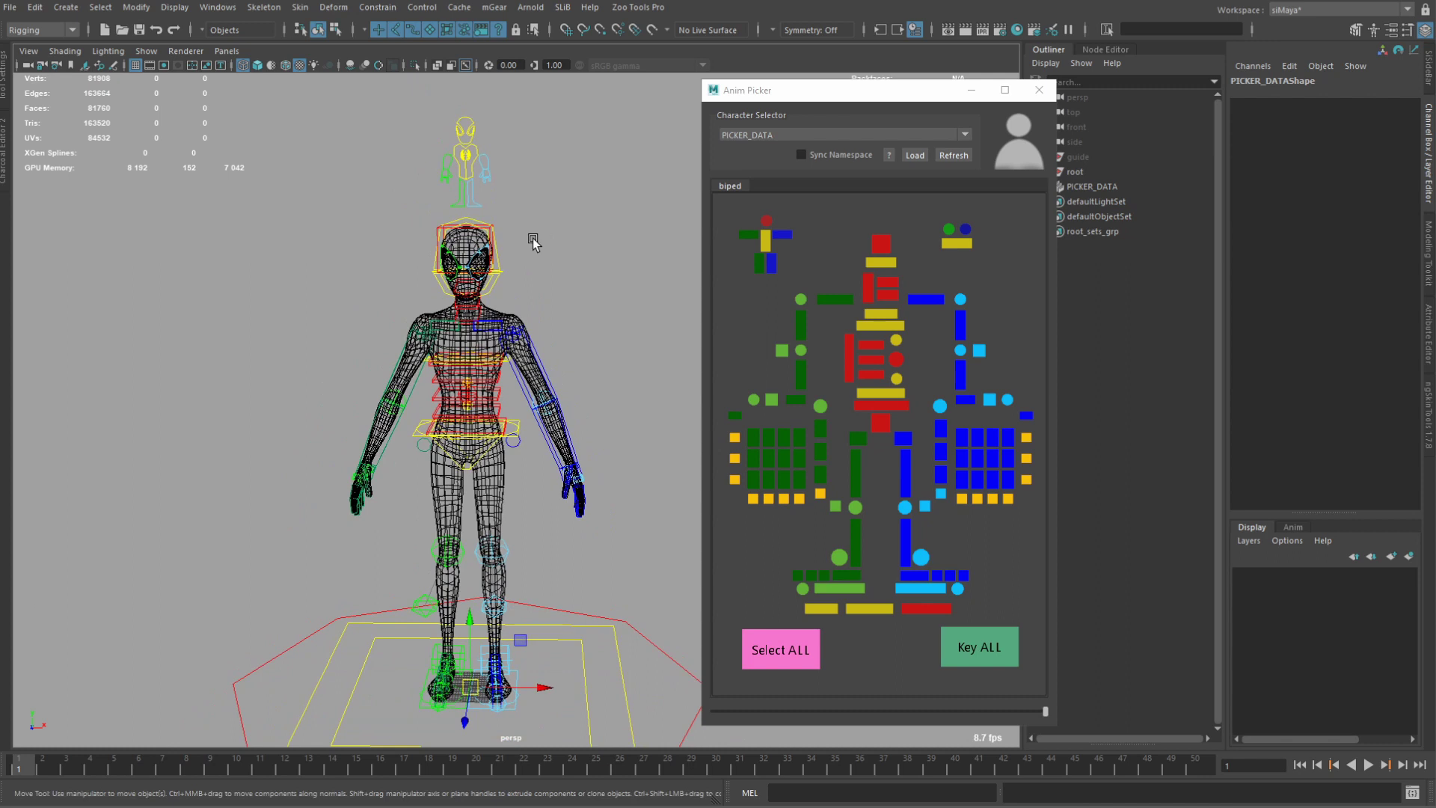
left_click(490, 187)
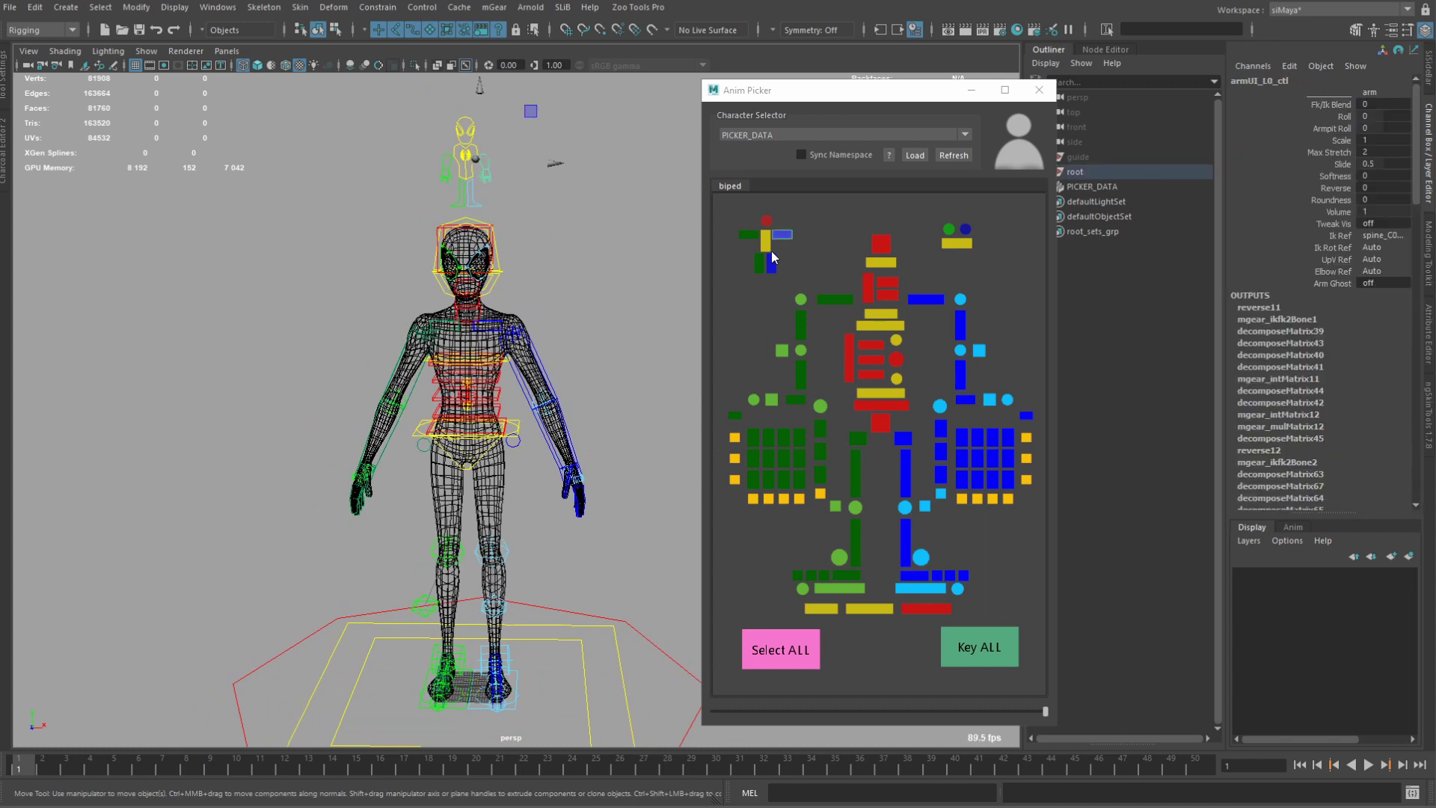
left_click(1334, 283)
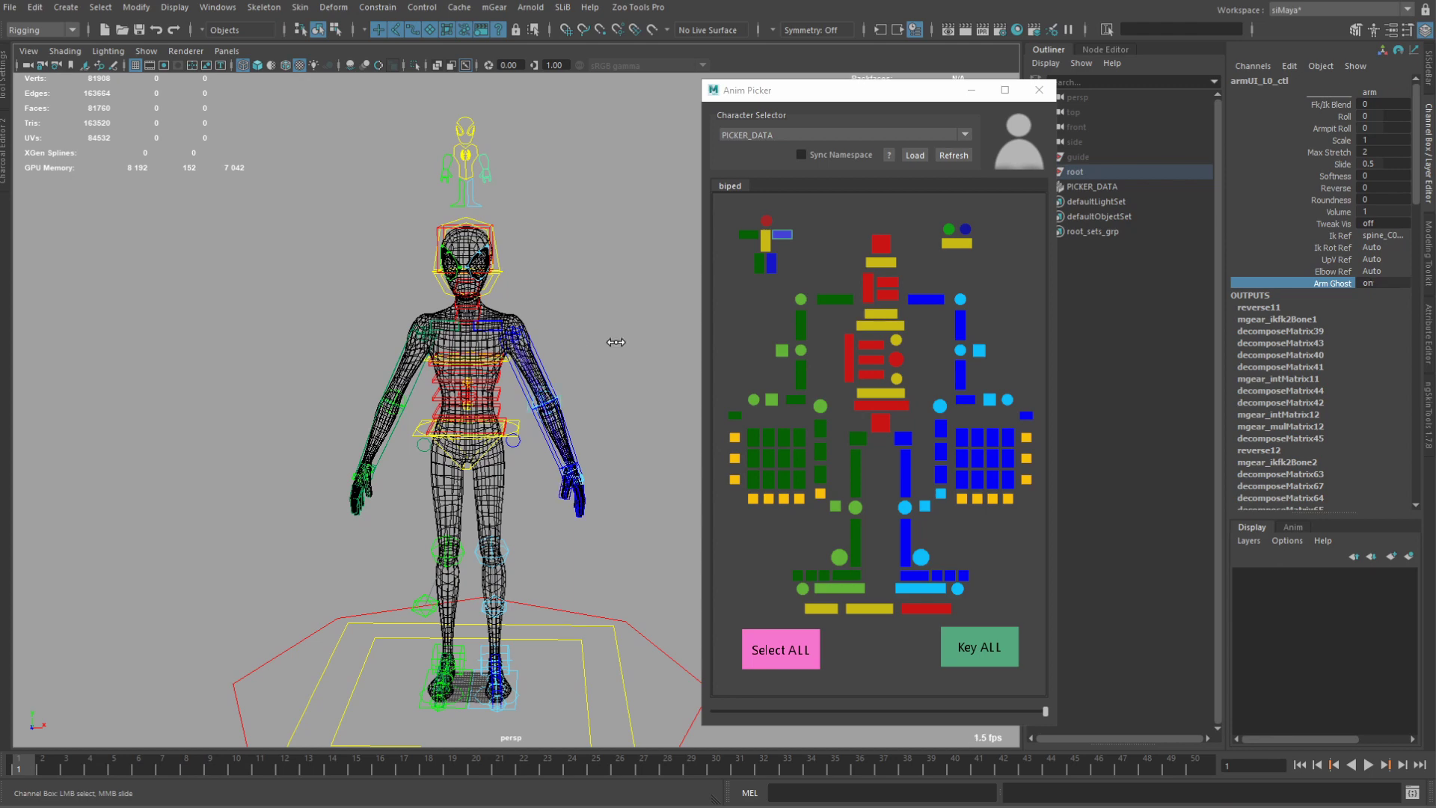
left_click(444, 176)
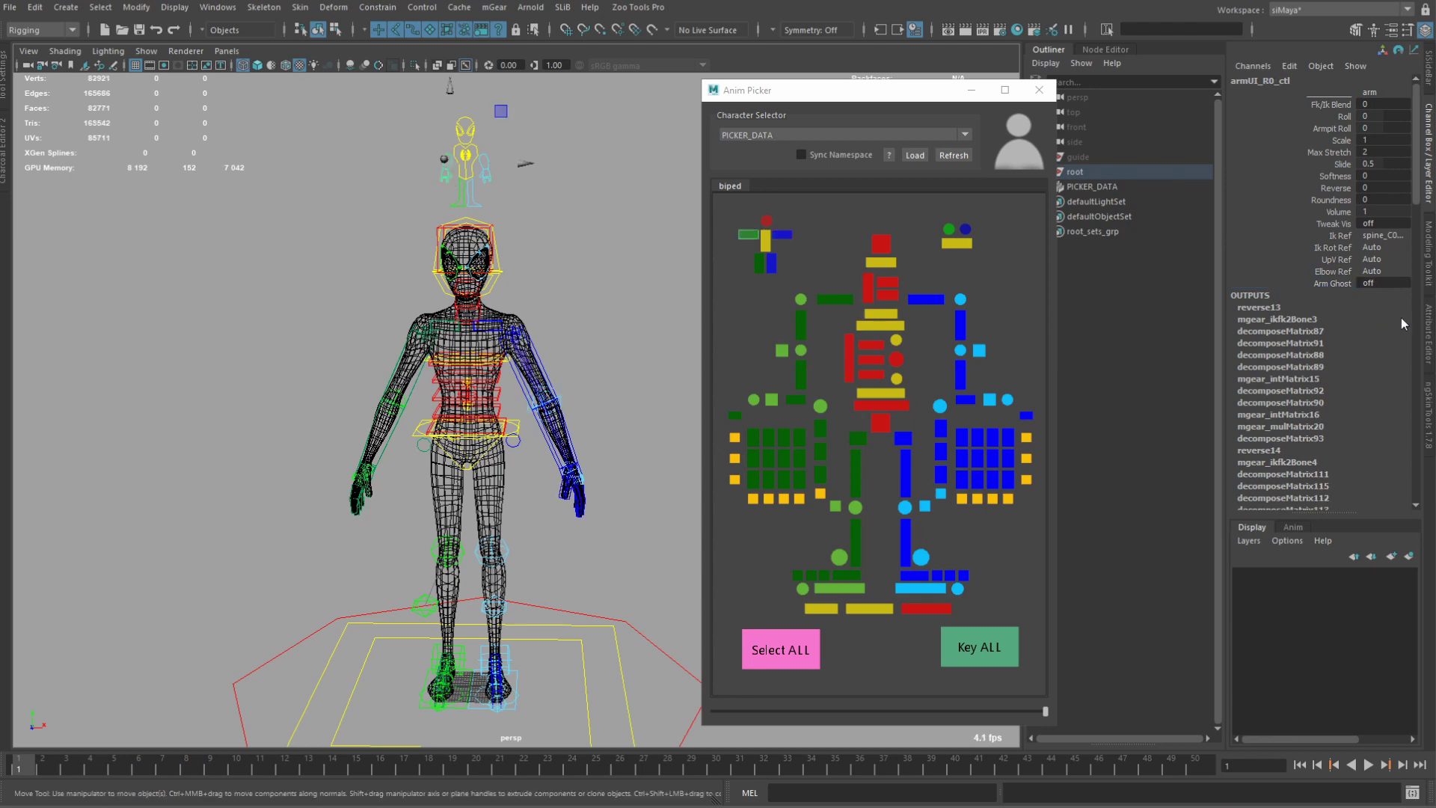
left_click(1339, 283)
middle_click_drag(369, 382, 438, 384)
scroll(511, 469, "up", 3)
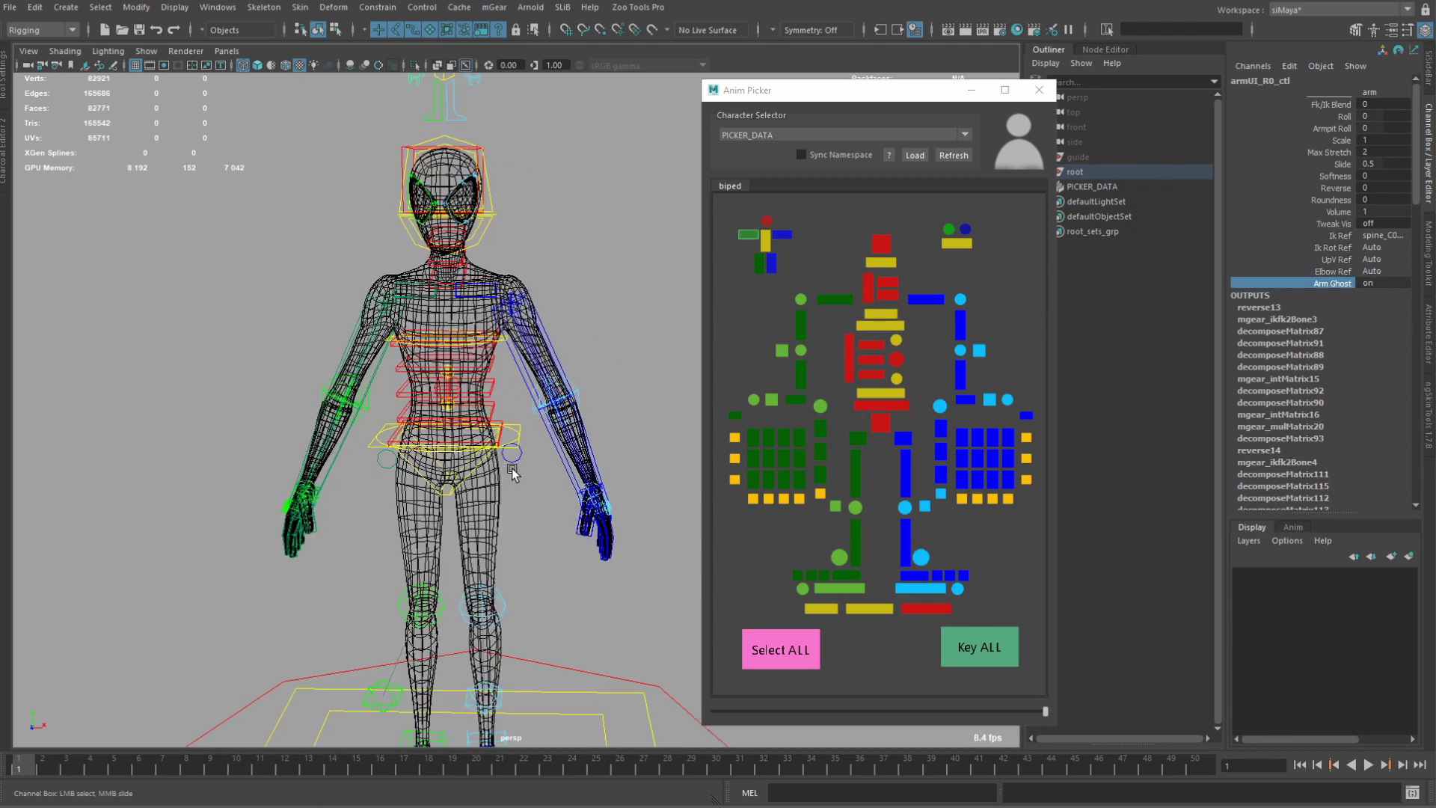
Raise the extra left and right arms by rotating their upper FK controls, the left one about -49° in Y.
left_click(527, 340)
left_click_drag(577, 342, 576, 277)
key("q")
left_click(363, 359)
key("e")
left_click_drag(448, 286, 451, 333)
Examine the raised extra left arm up close and select its forearm control arm_L1_fk1_ctl.
middle_click_drag(581, 495, 550, 465, "alt")
left_click_drag(550, 465, 468, 468, "alt")
middle_click_drag(468, 468, 444, 466, "alt")
left_click_drag(443, 469, 702, 385, "alt")
left_click(475, 371)
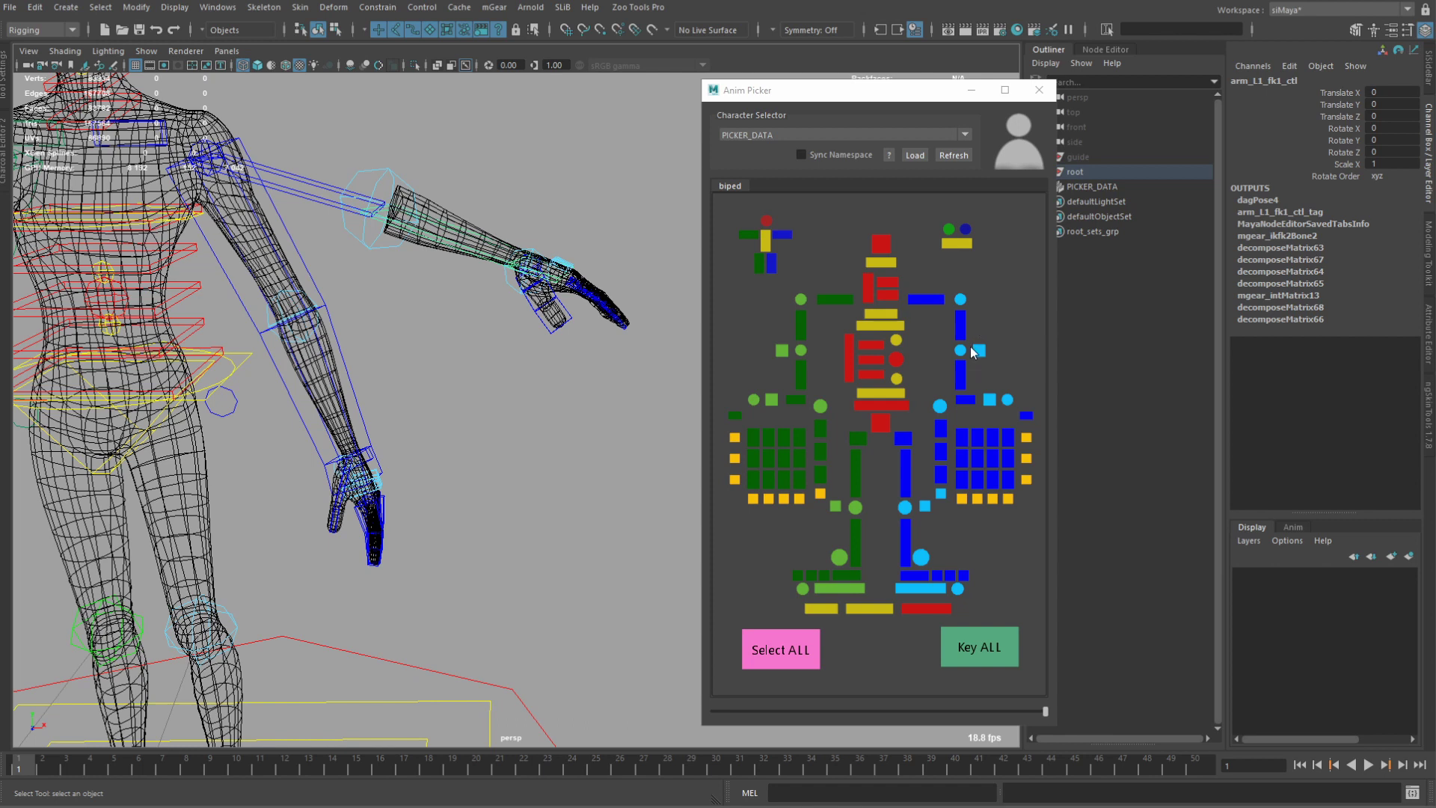
Close the Anim Picker and reopen it in edit mode.
left_click(1037, 91)
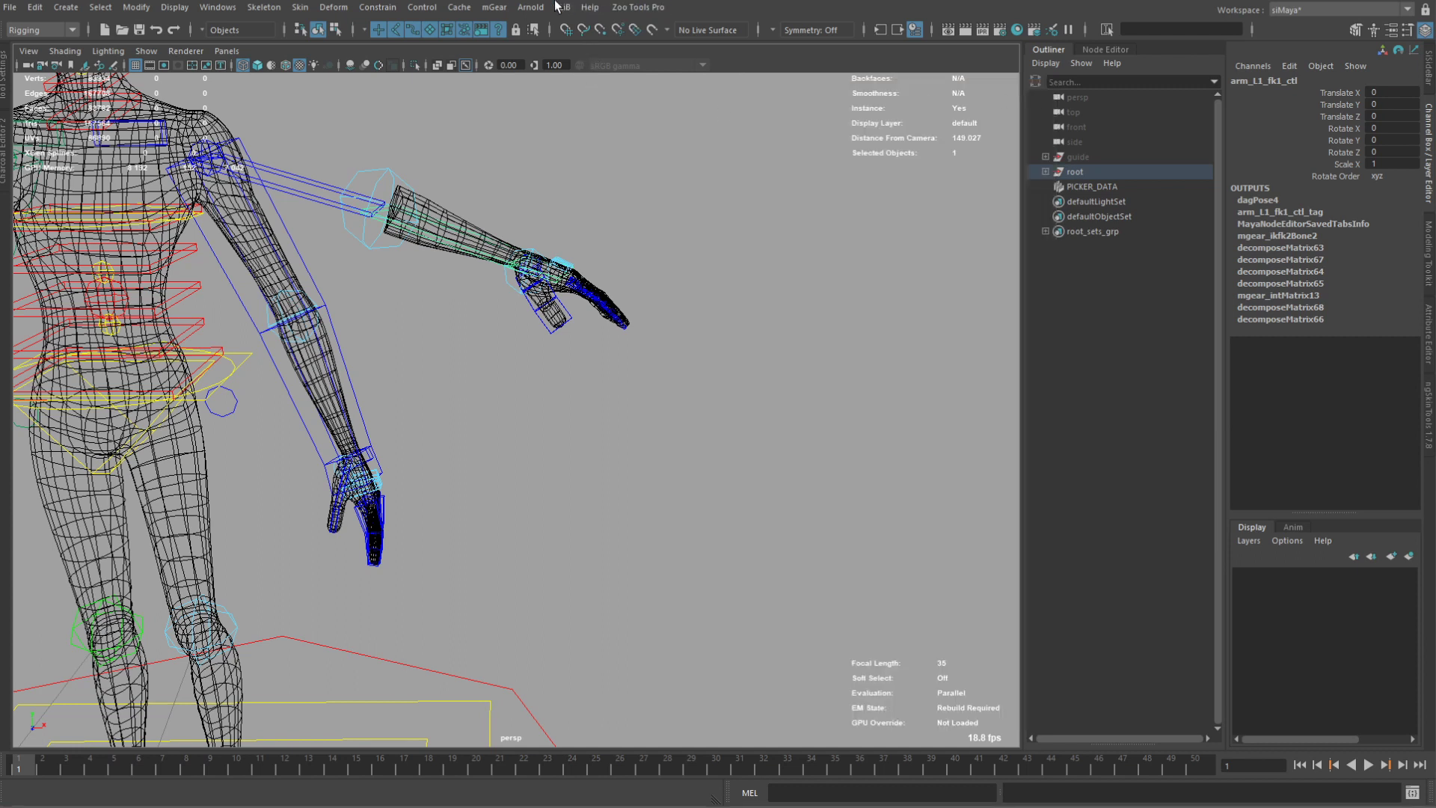
left_click(494, 7)
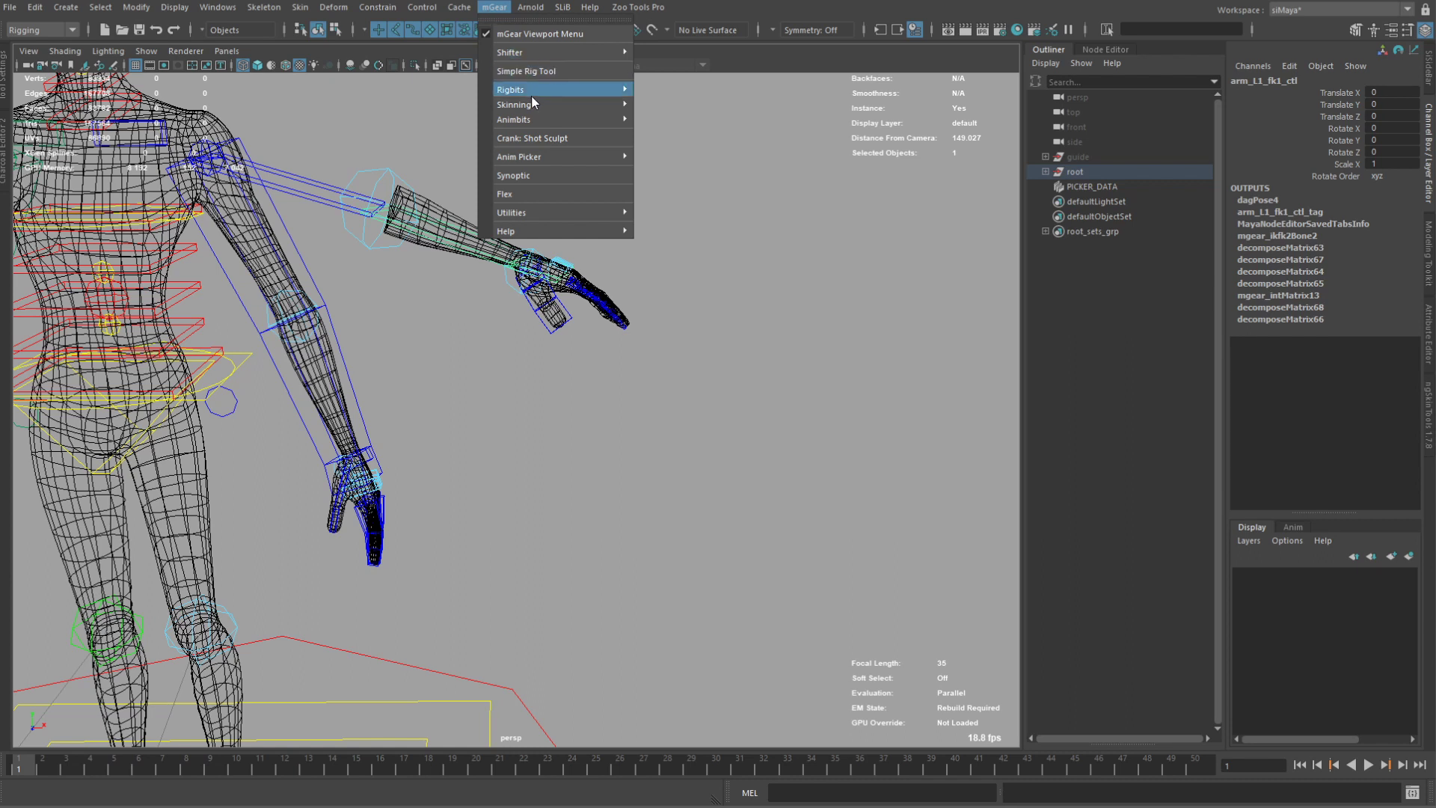
mouse_move(536, 157)
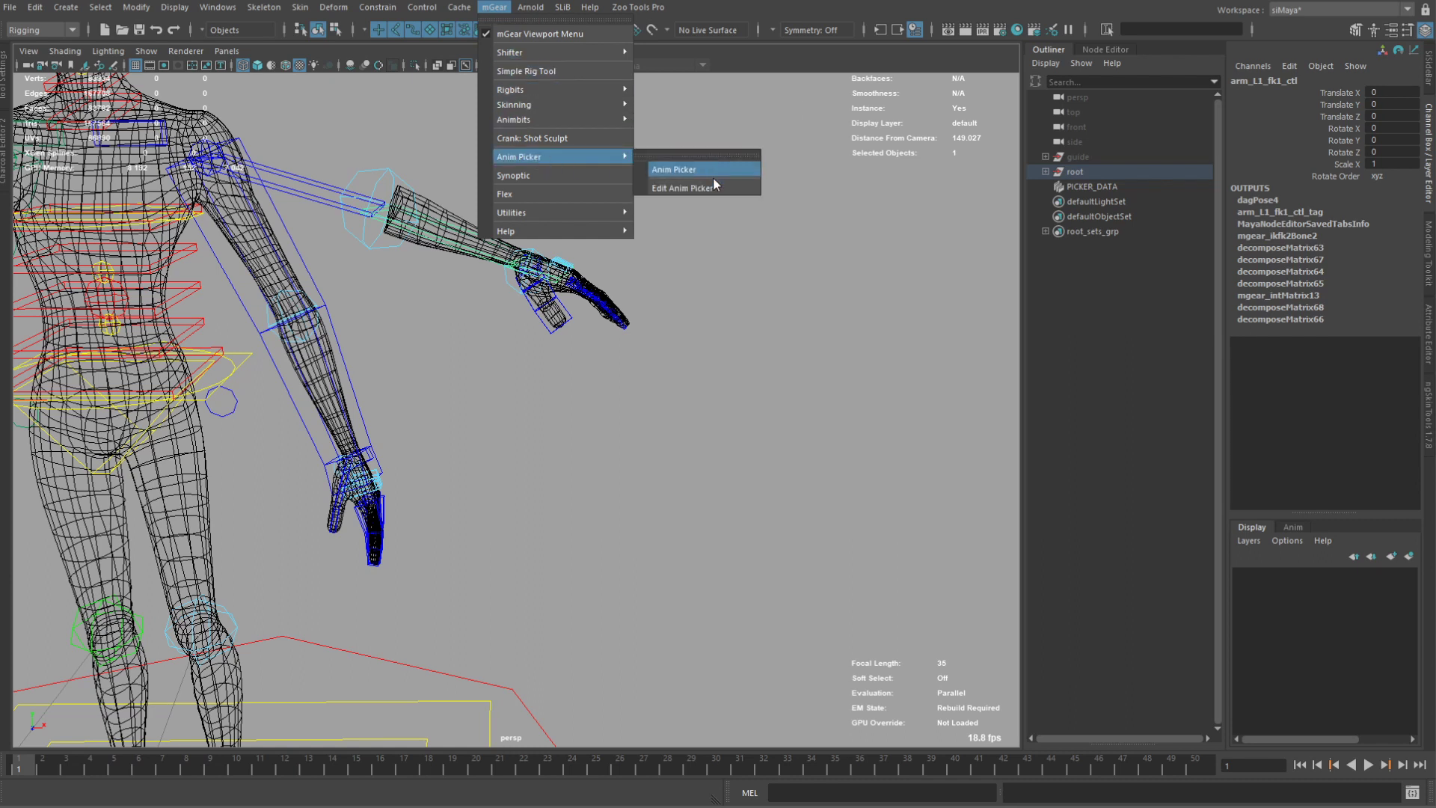
left_click(674, 190)
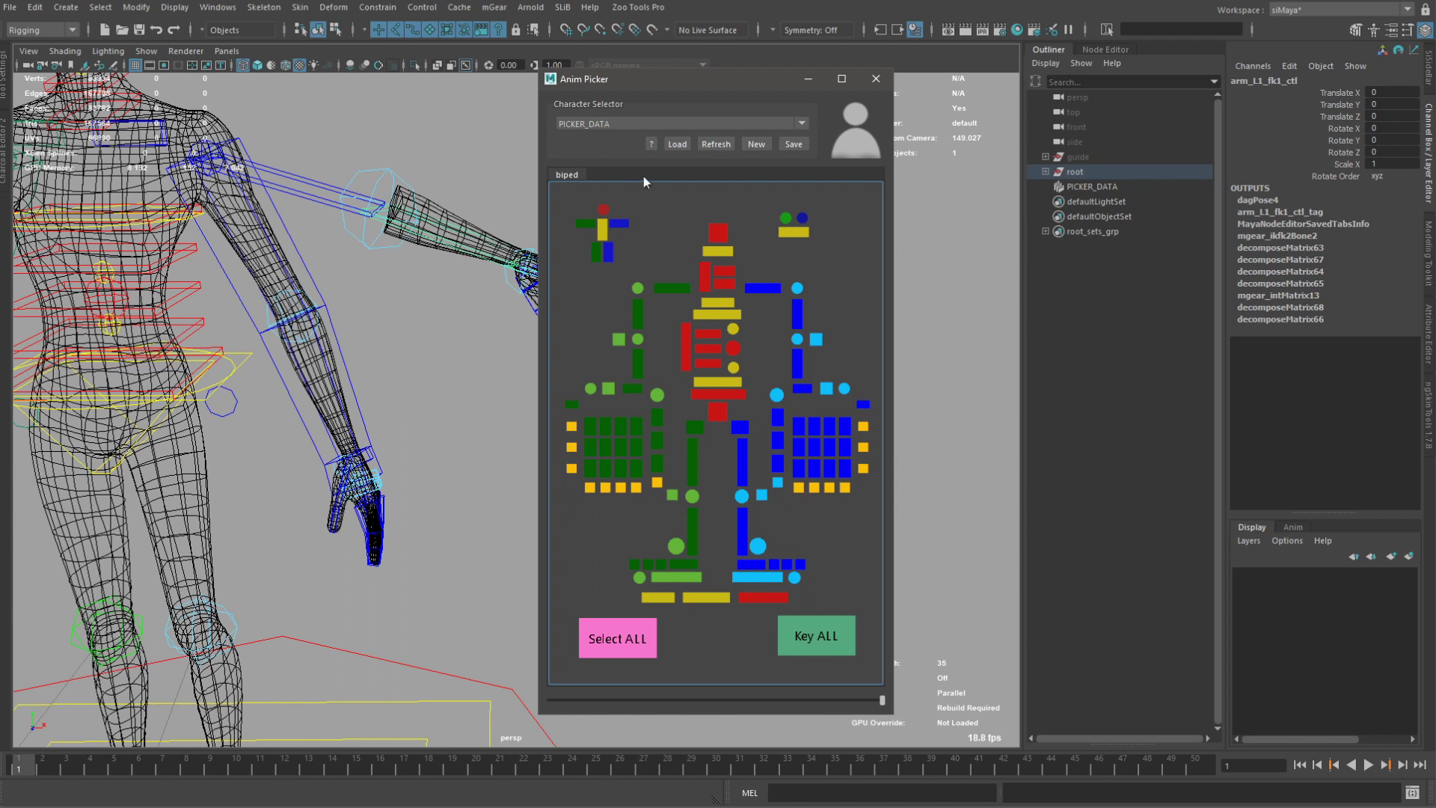
Review the picker canvas commands and inspect the item options of the right shoulder button.
right_click(663, 254)
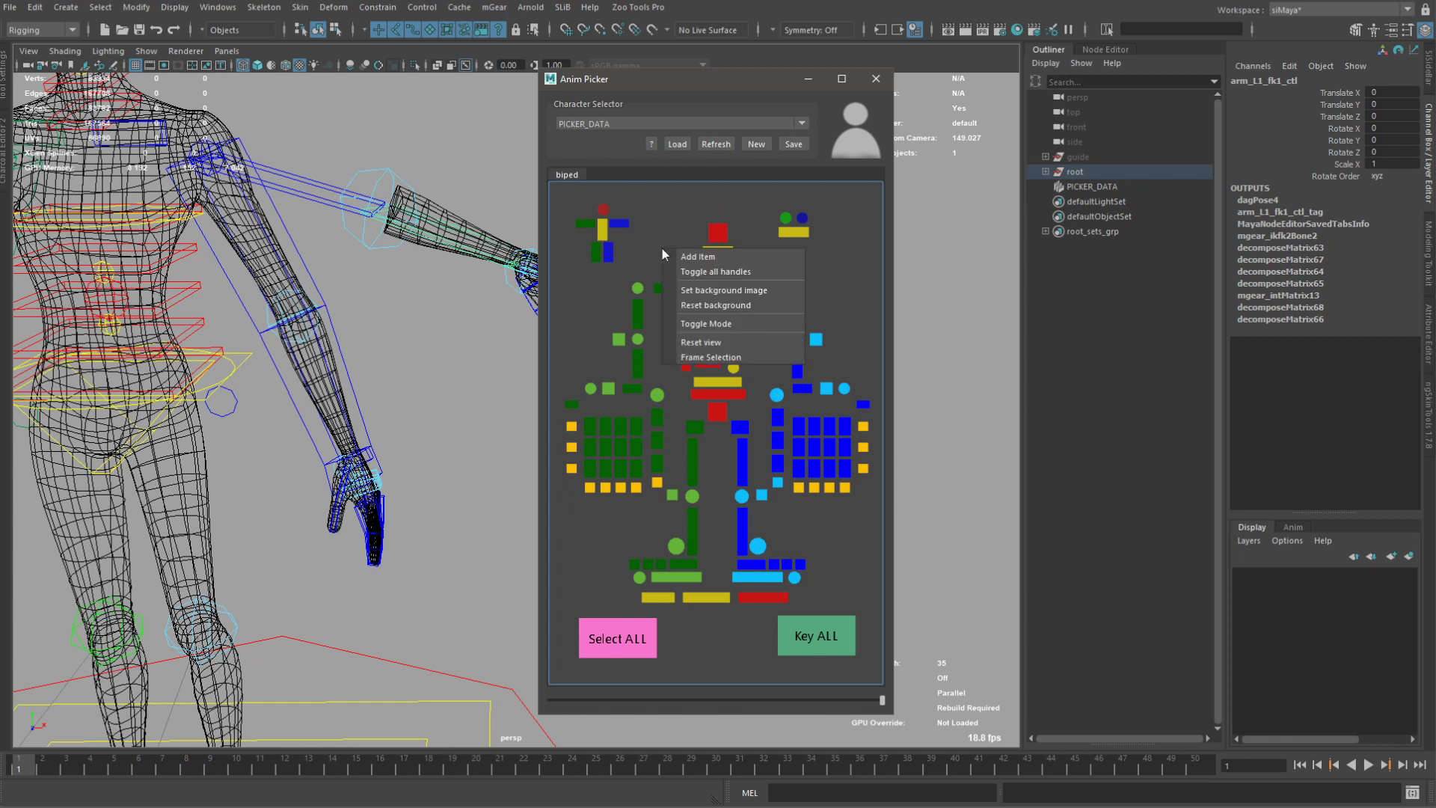
left_click(625, 269)
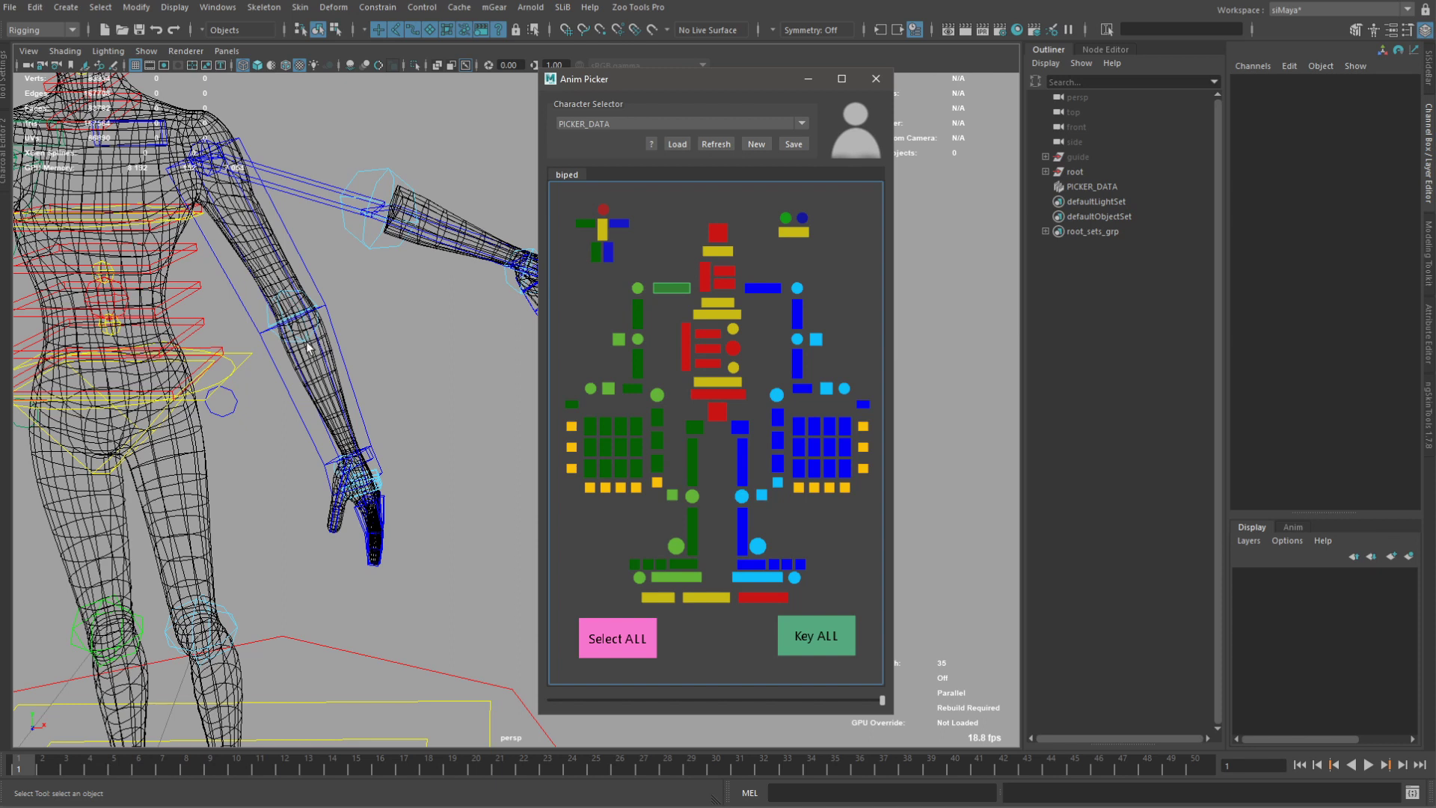
double_click(670, 287)
left_click_drag(759, 345, 804, 179)
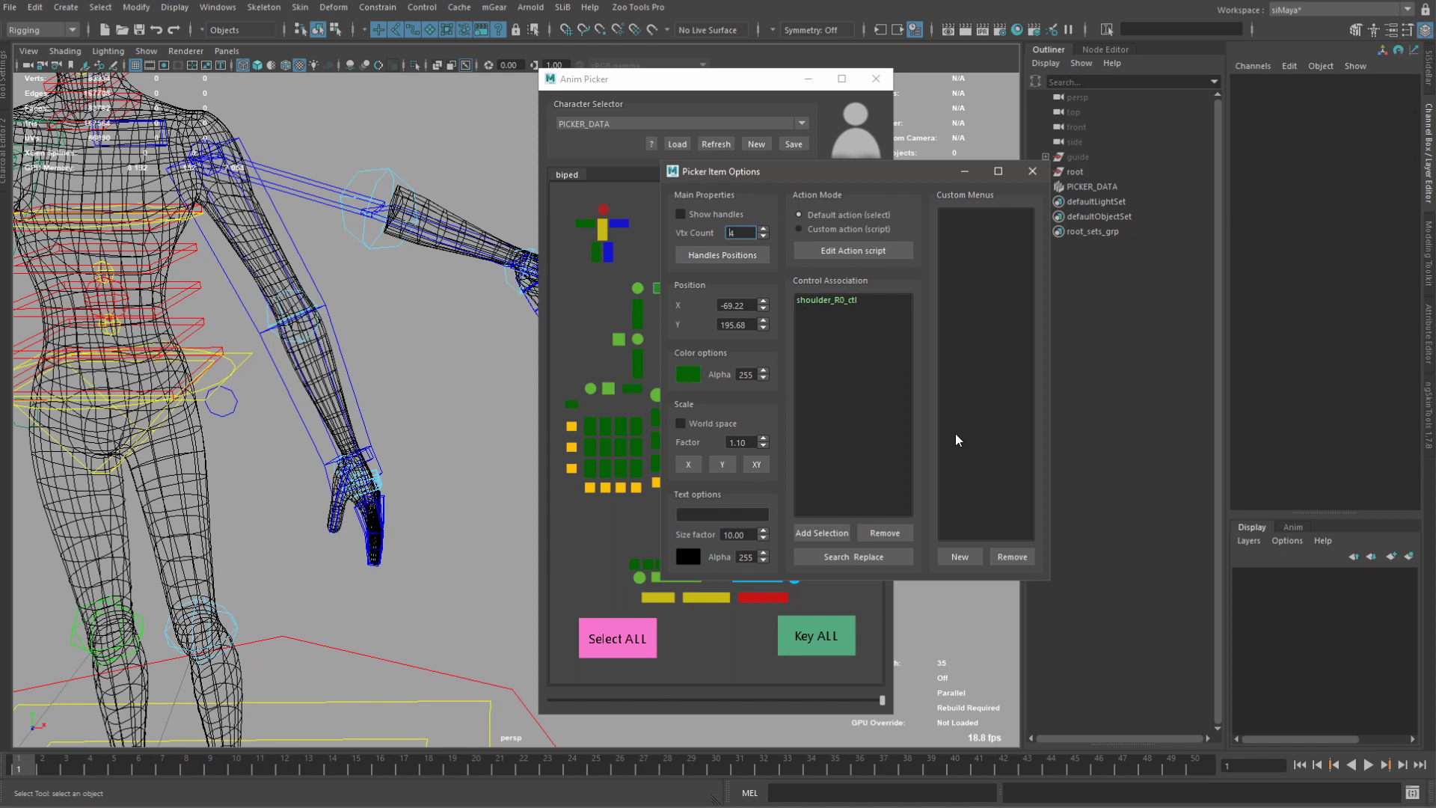
left_click(1033, 172)
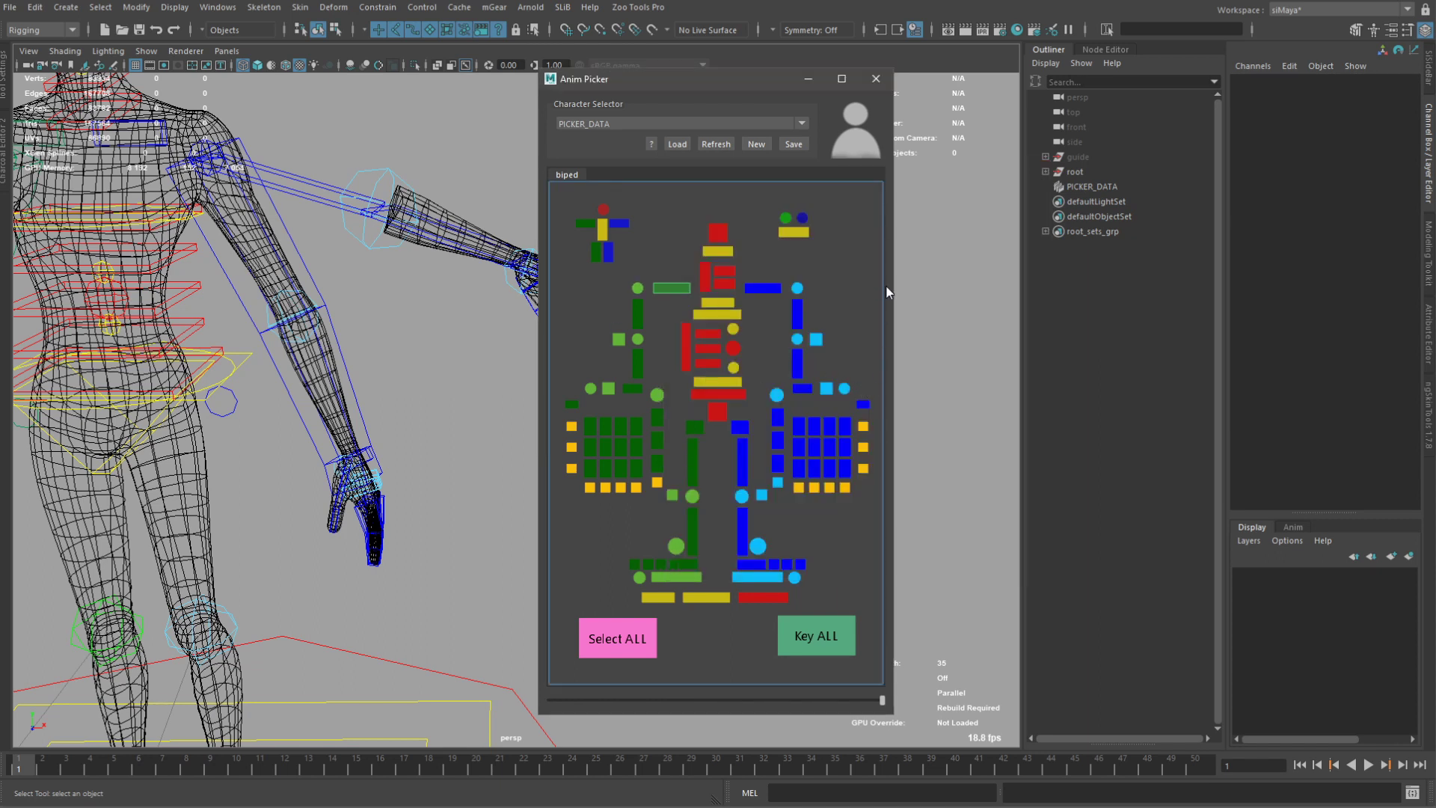
Widen the Anim Picker window to make free space around the picker figure and examine the character's hands.
left_click_drag(888, 291, 1120, 309)
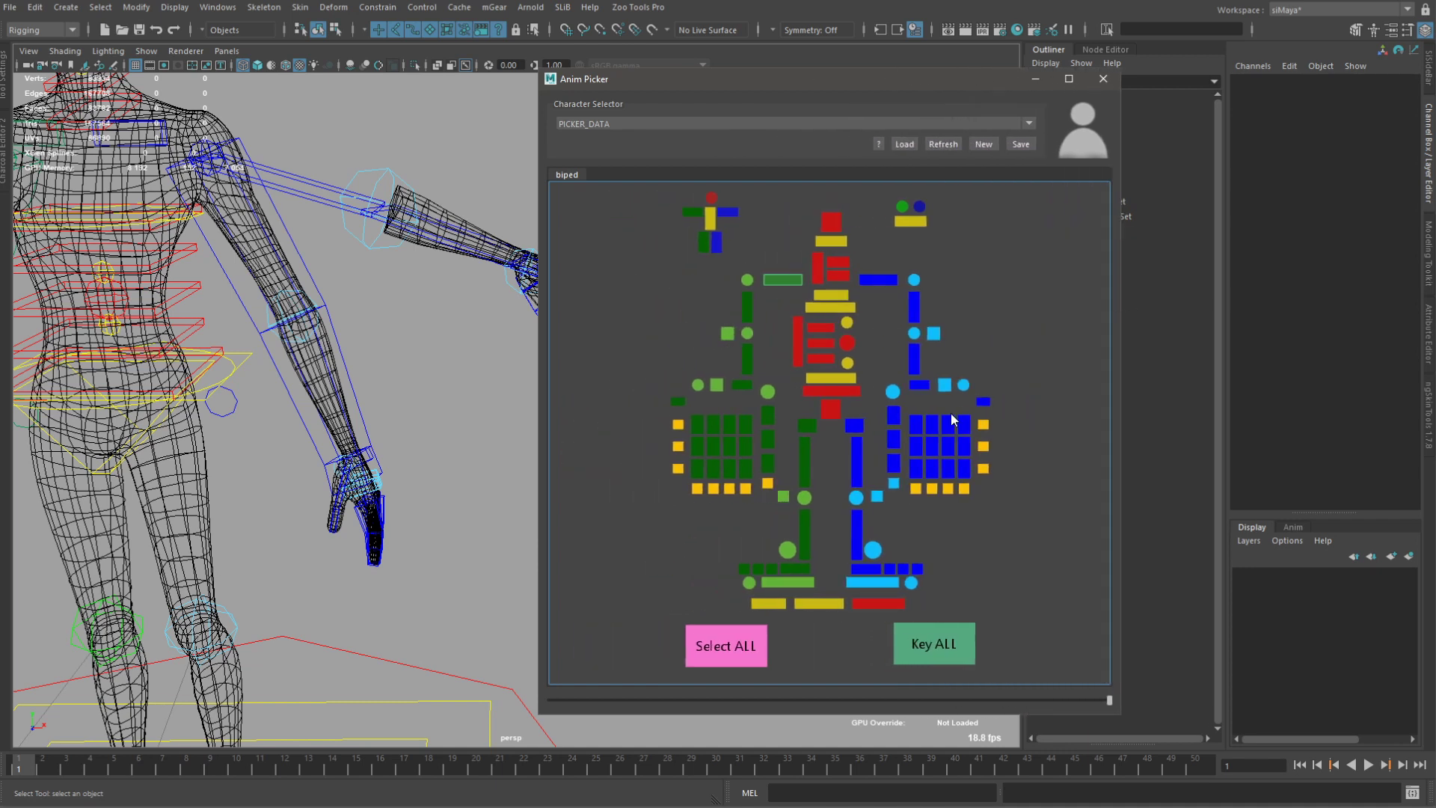
scroll(951, 416, "down", 3)
middle_click_drag(984, 407, 929, 401)
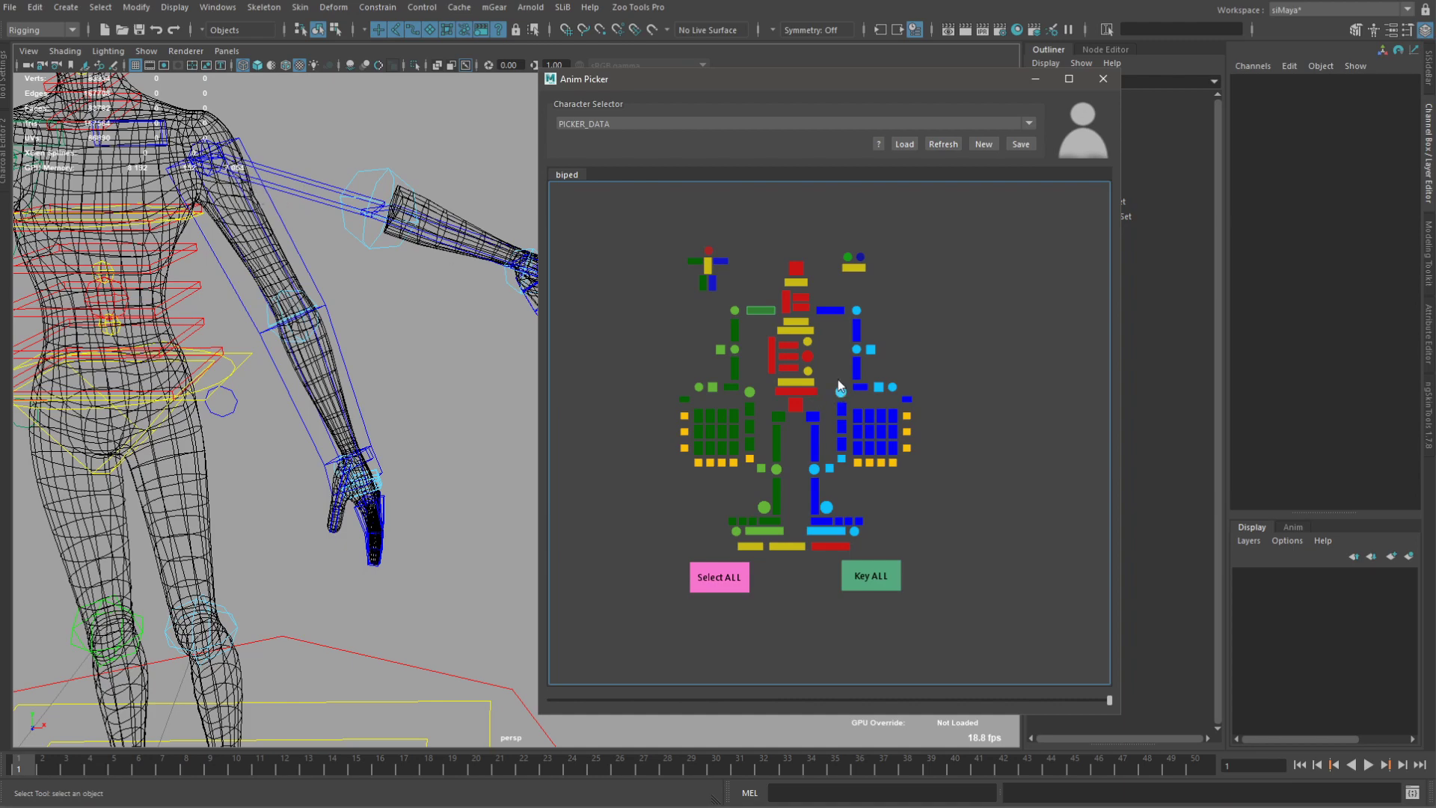
left_click_drag(359, 305, 363, 385, "alt")
middle_click_drag(366, 383, 422, 359, "alt")
scroll(423, 359, "up", 5)
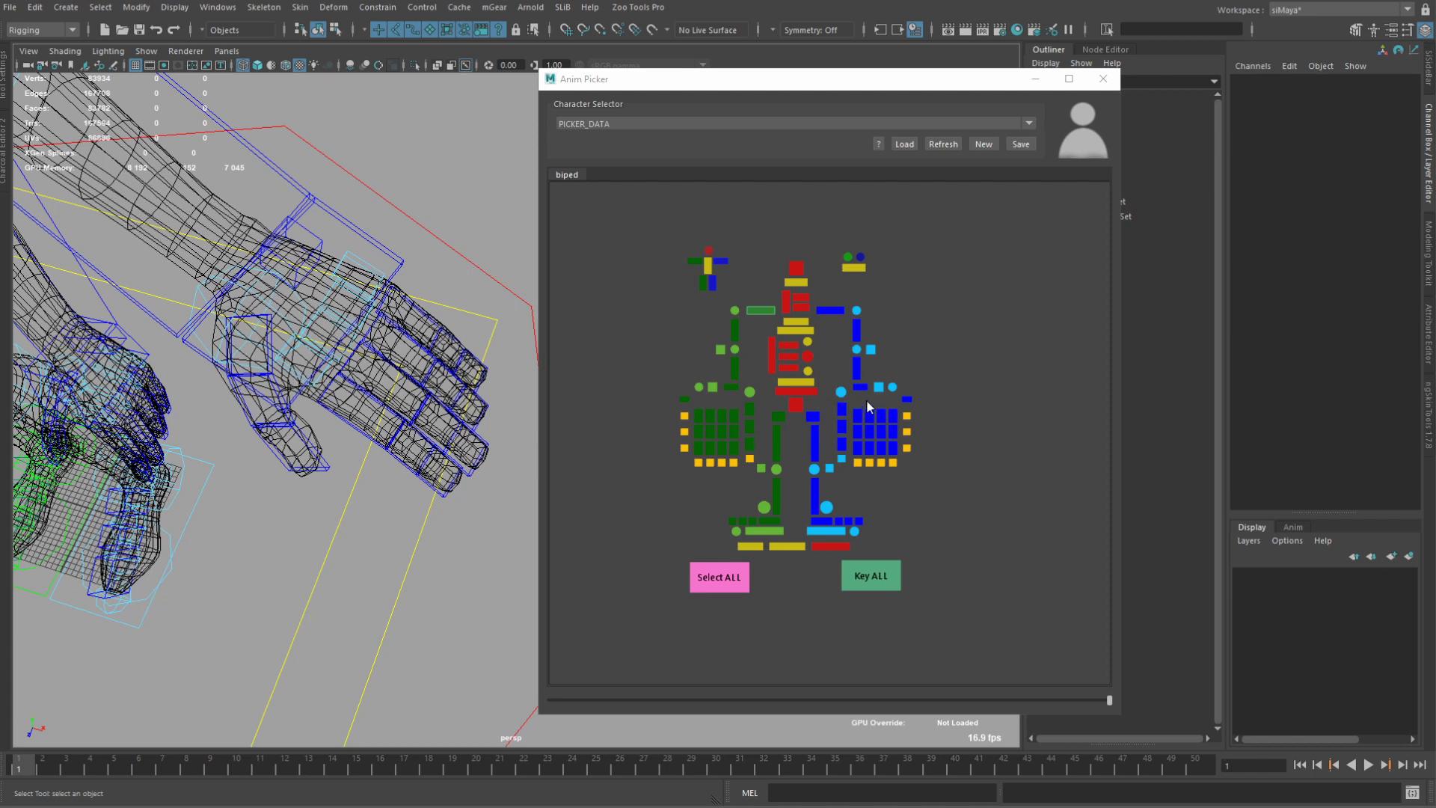
Duplicate the left shoulder, arm and hand picker items and place the copies in the empty space beside the figure.
left_click_drag(824, 299, 916, 459)
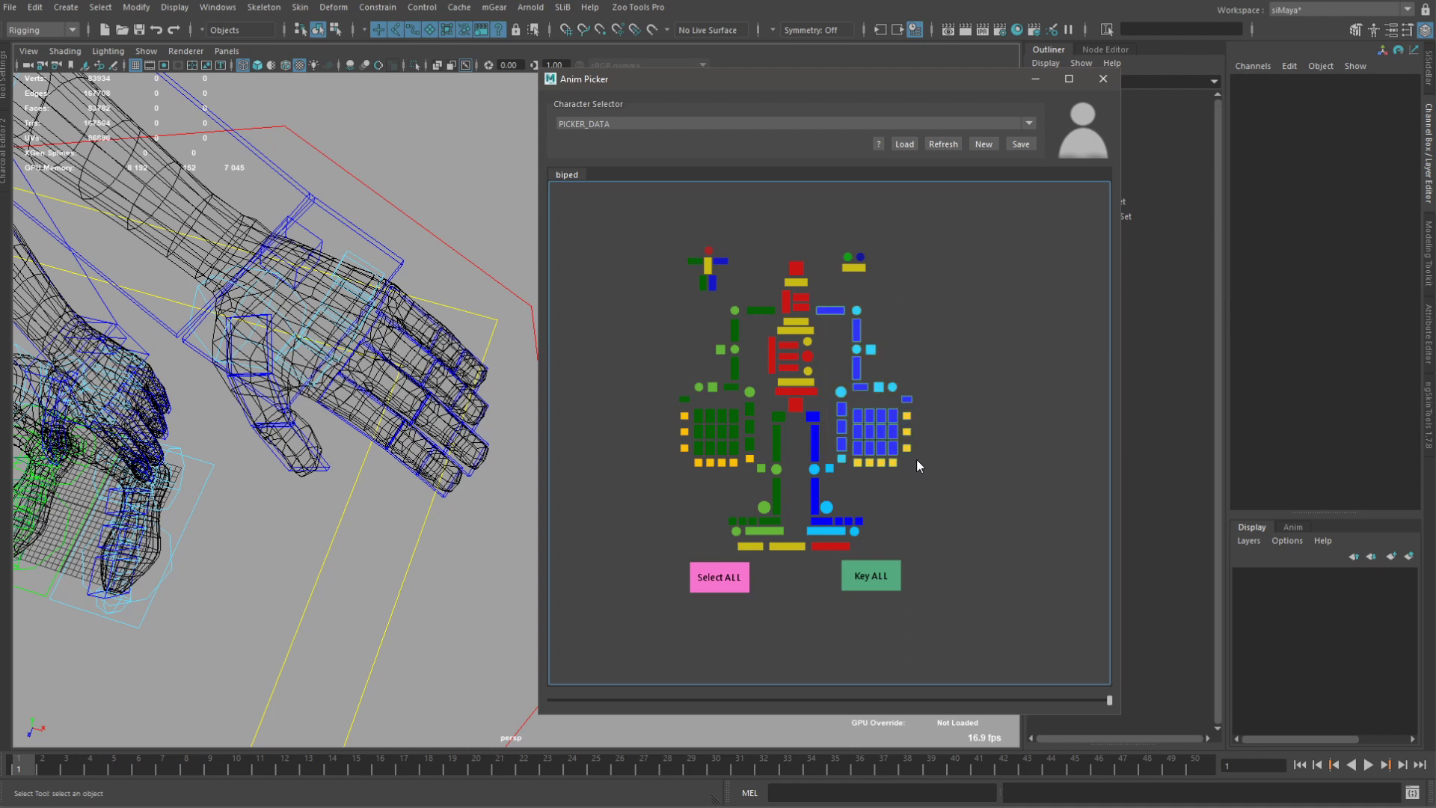
right_click(884, 419)
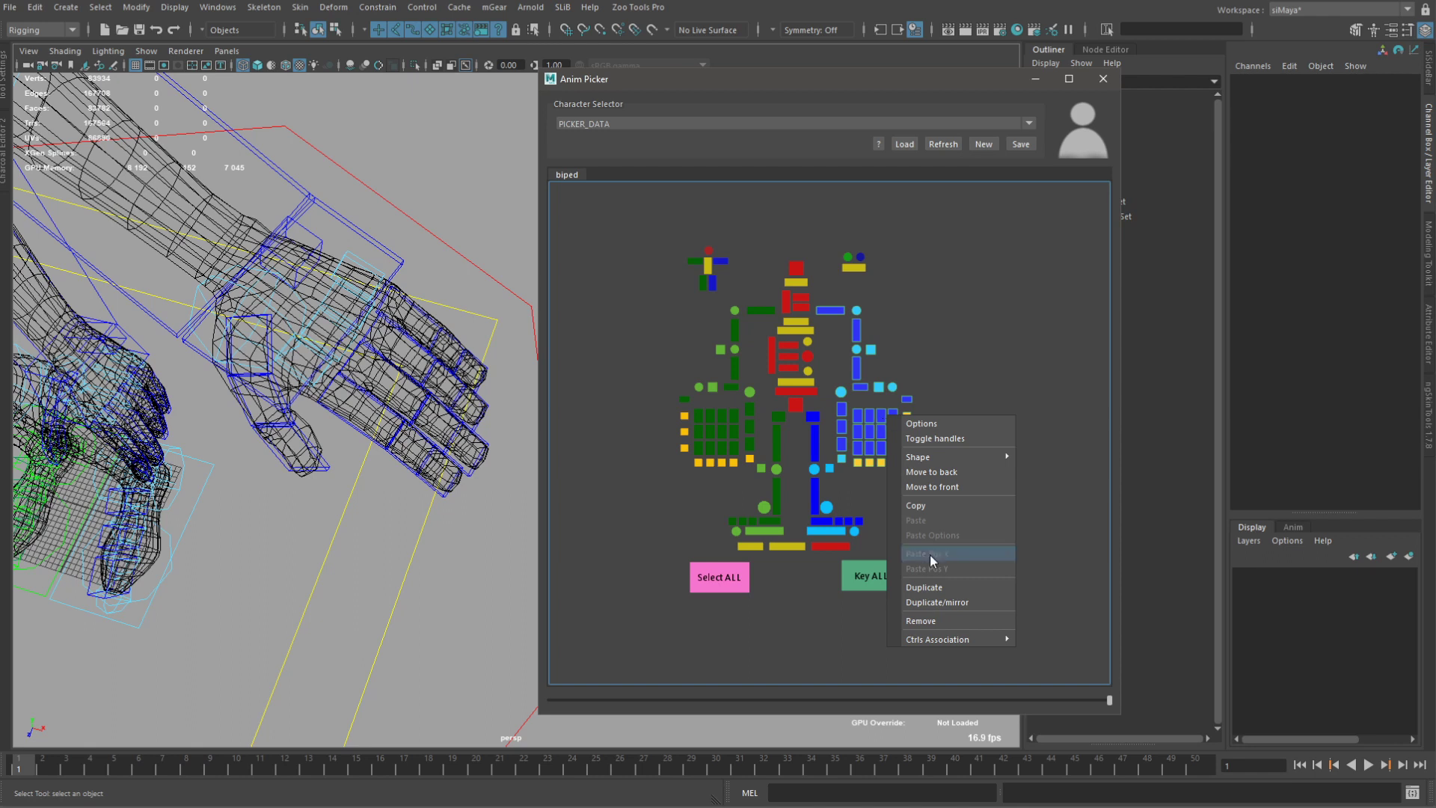
left_click(930, 587)
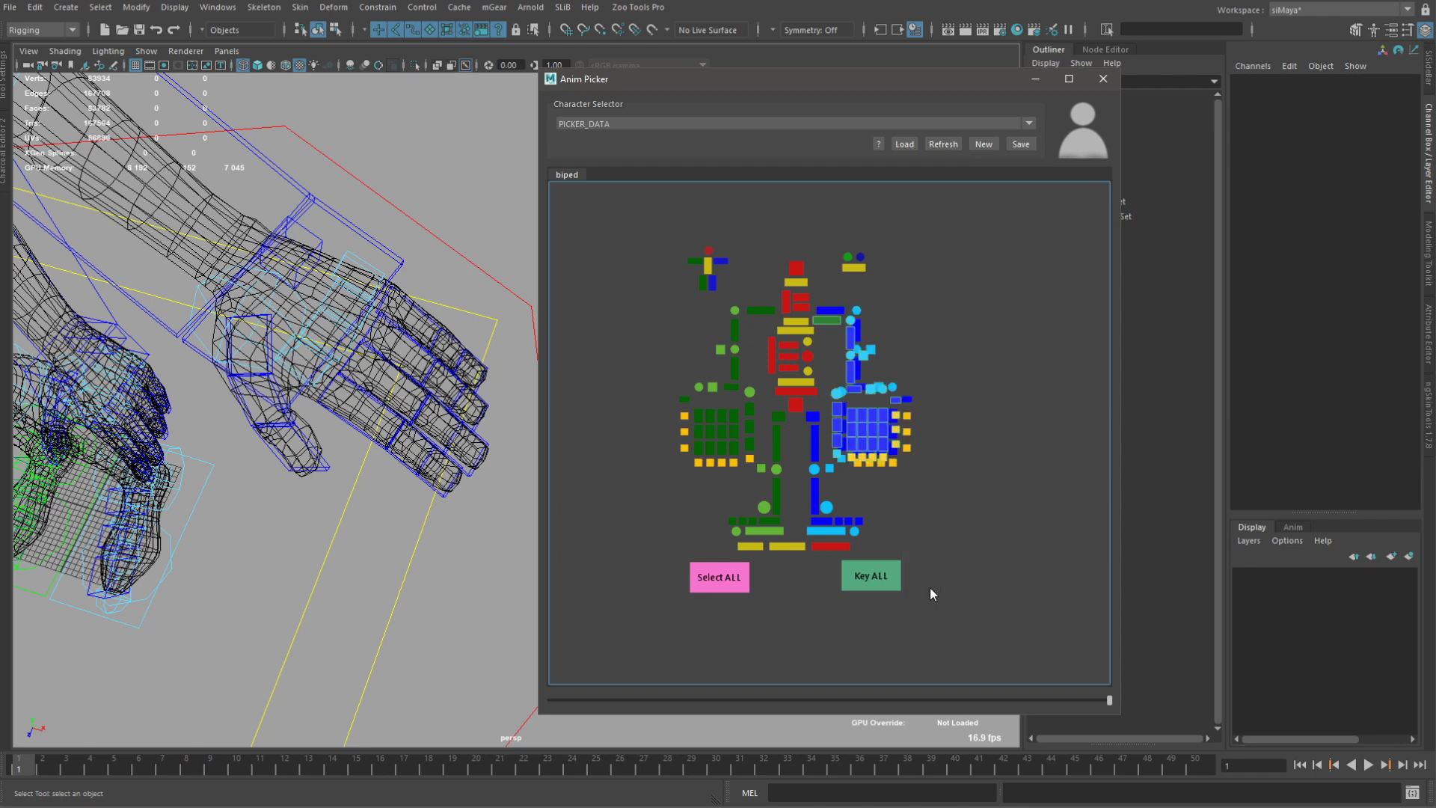
left_click_drag(851, 351, 941, 308)
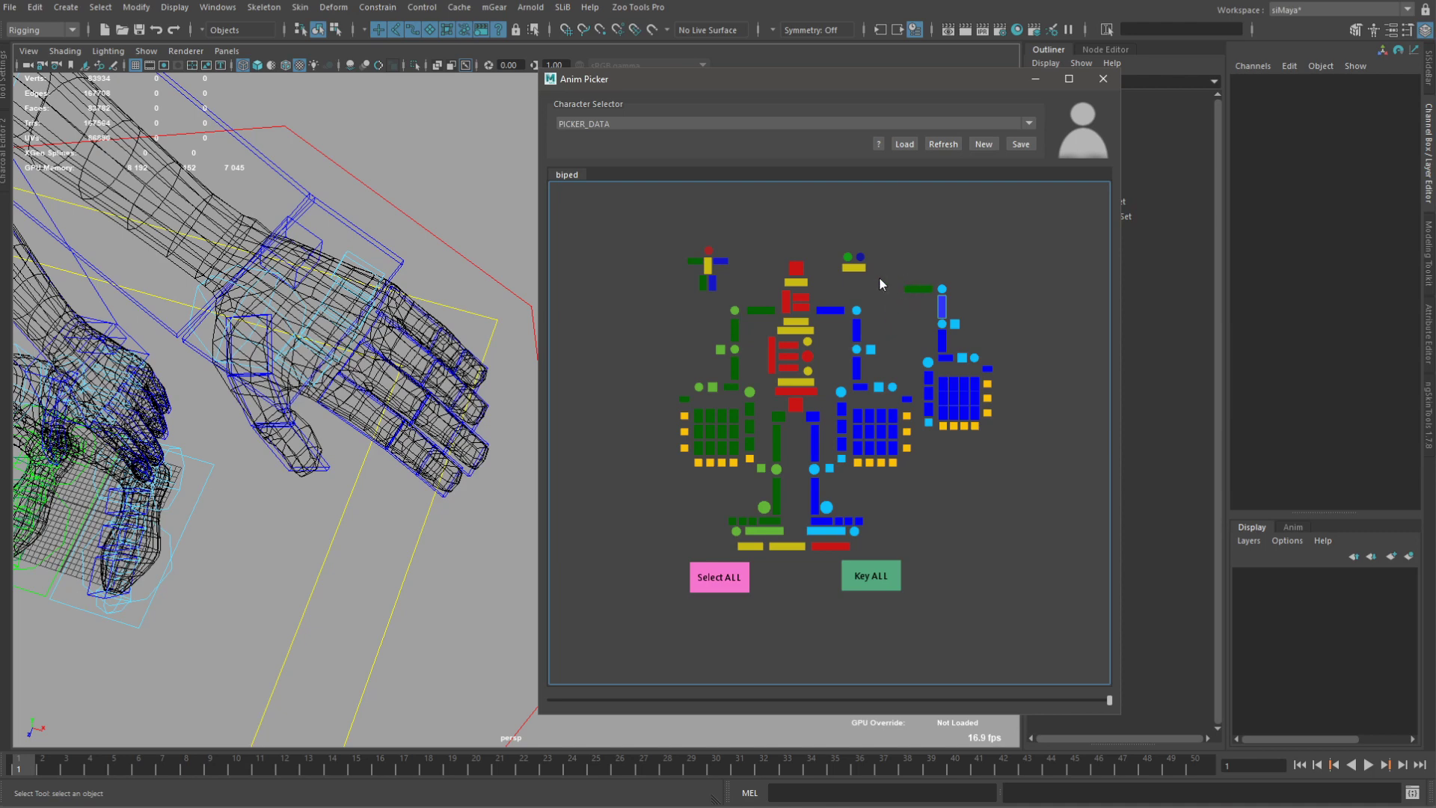
Remove the duplicated shoulder item from the copied arm in the picker.
middle_click_drag(245, 245, 411, 376, "alt")
left_click_drag(893, 267, 947, 293)
right_click(943, 292)
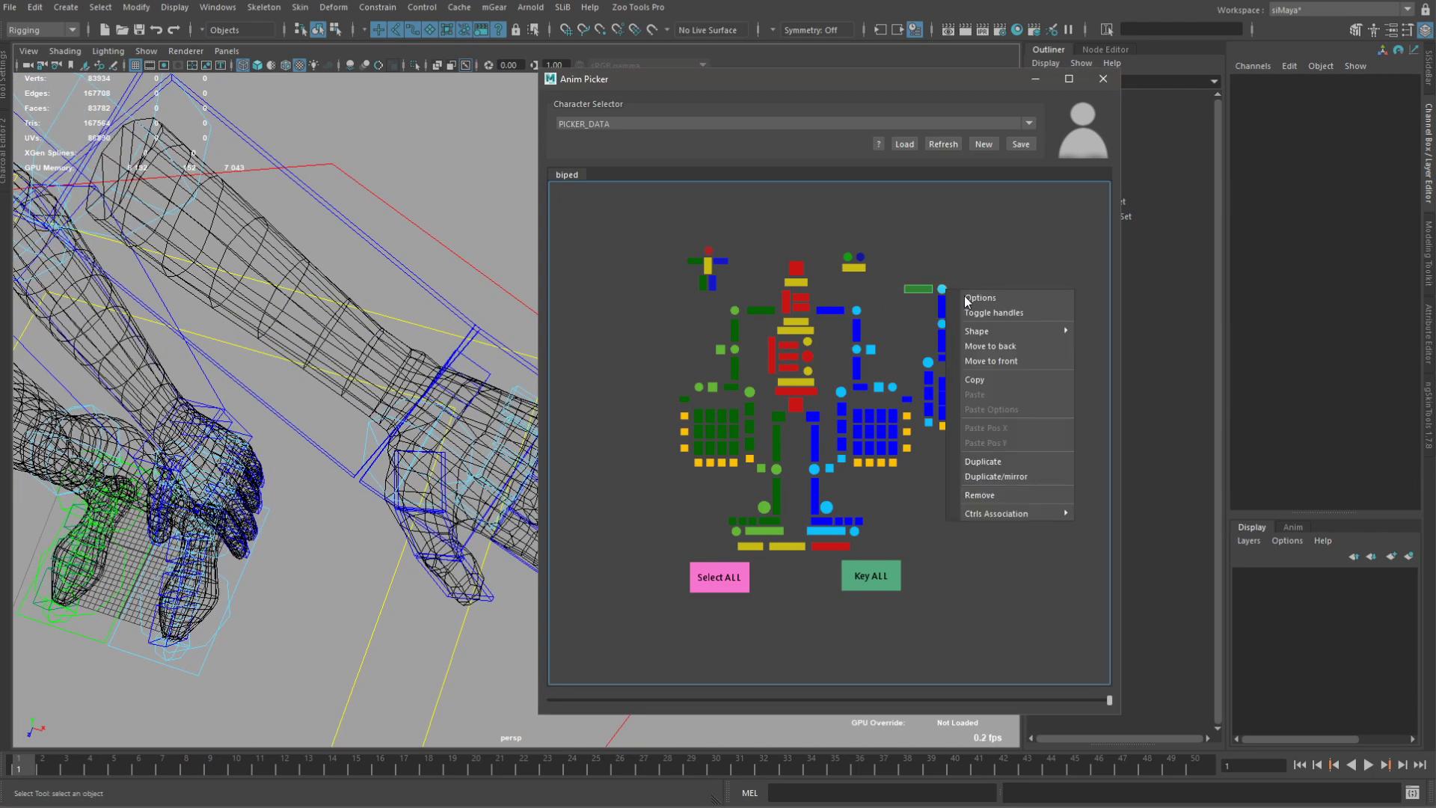
left_click(984, 495)
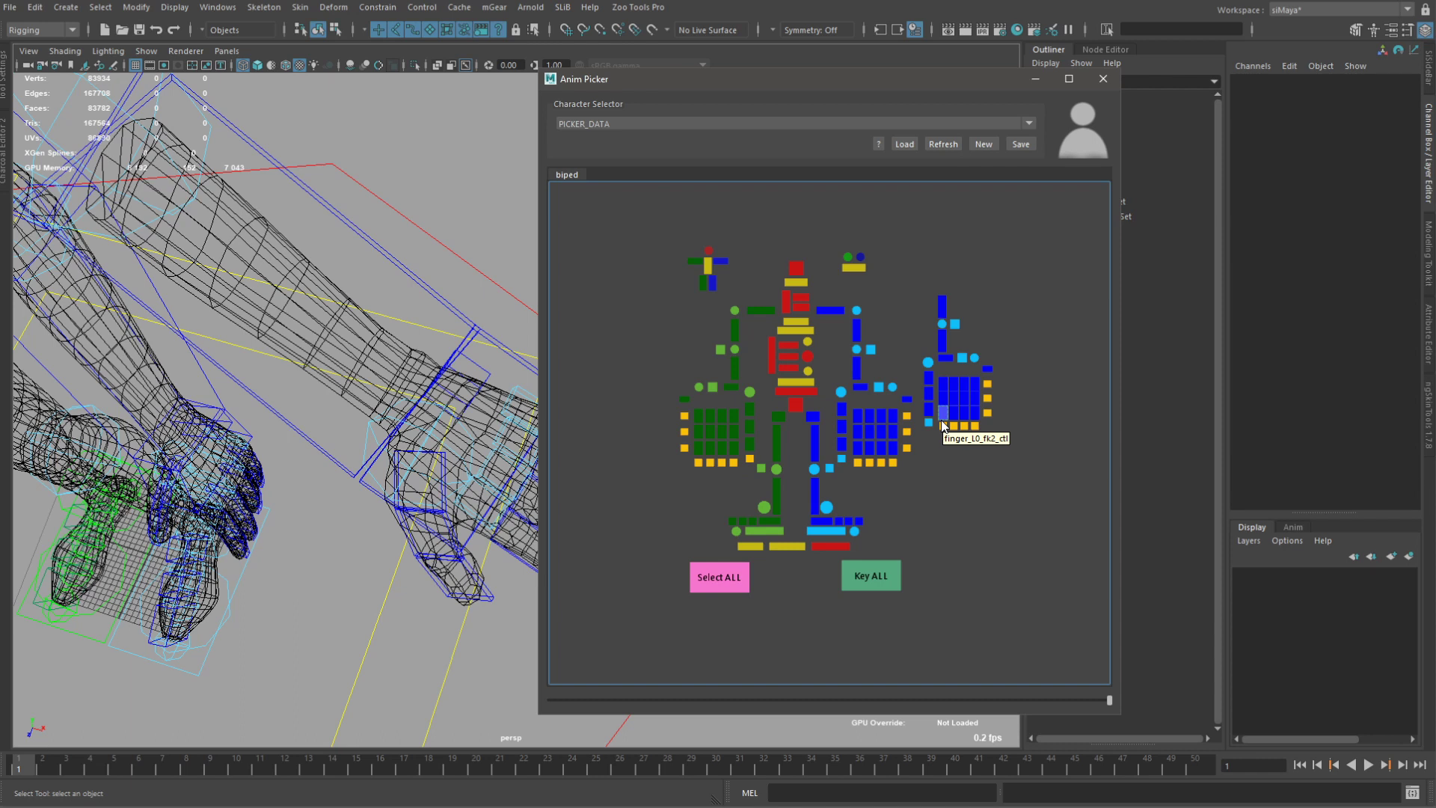
Select the extra left arm's forearm control and the duplicated arm picker items to compare them.
left_click(340, 214)
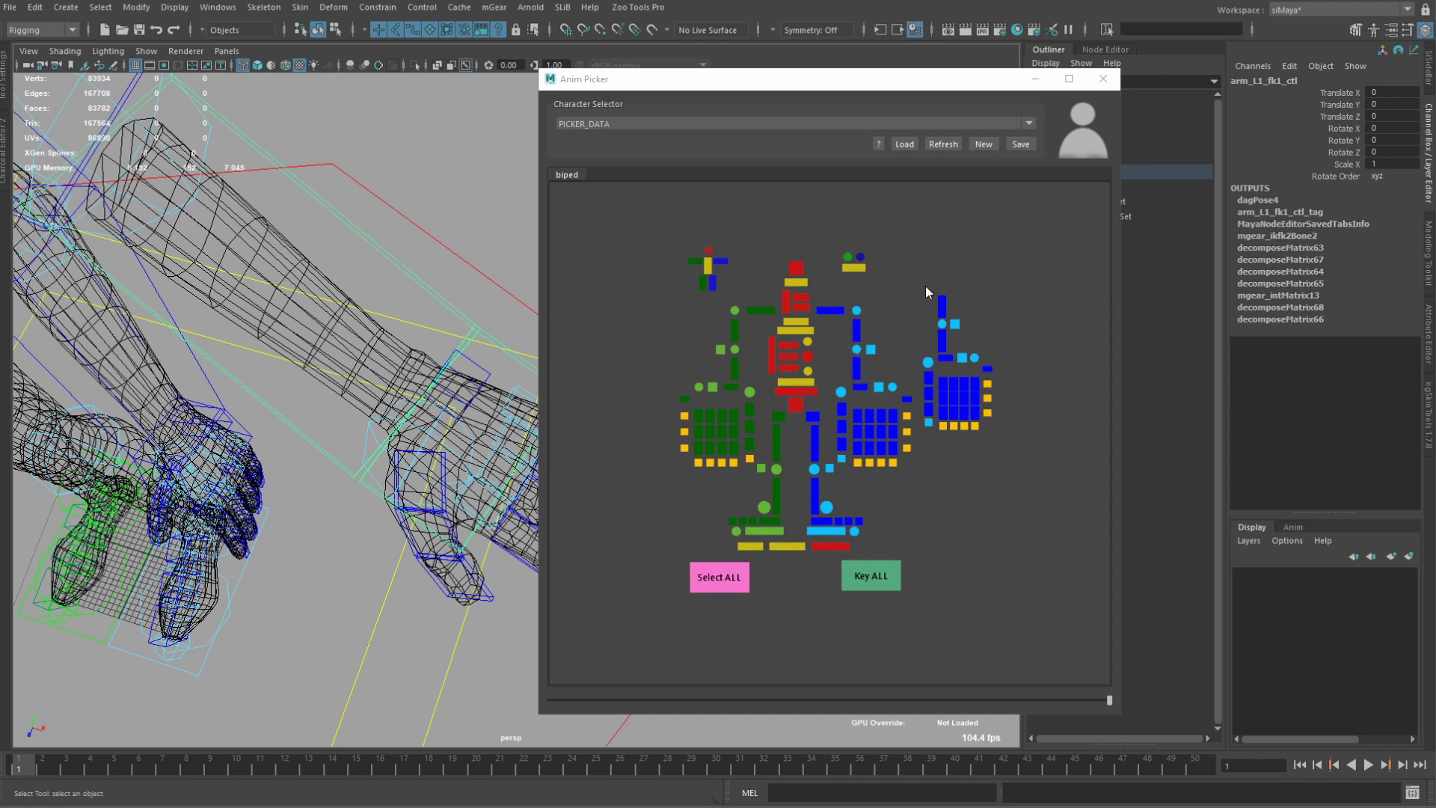
middle_click_drag(684, 502, 701, 497)
left_click_drag(927, 271, 1015, 437)
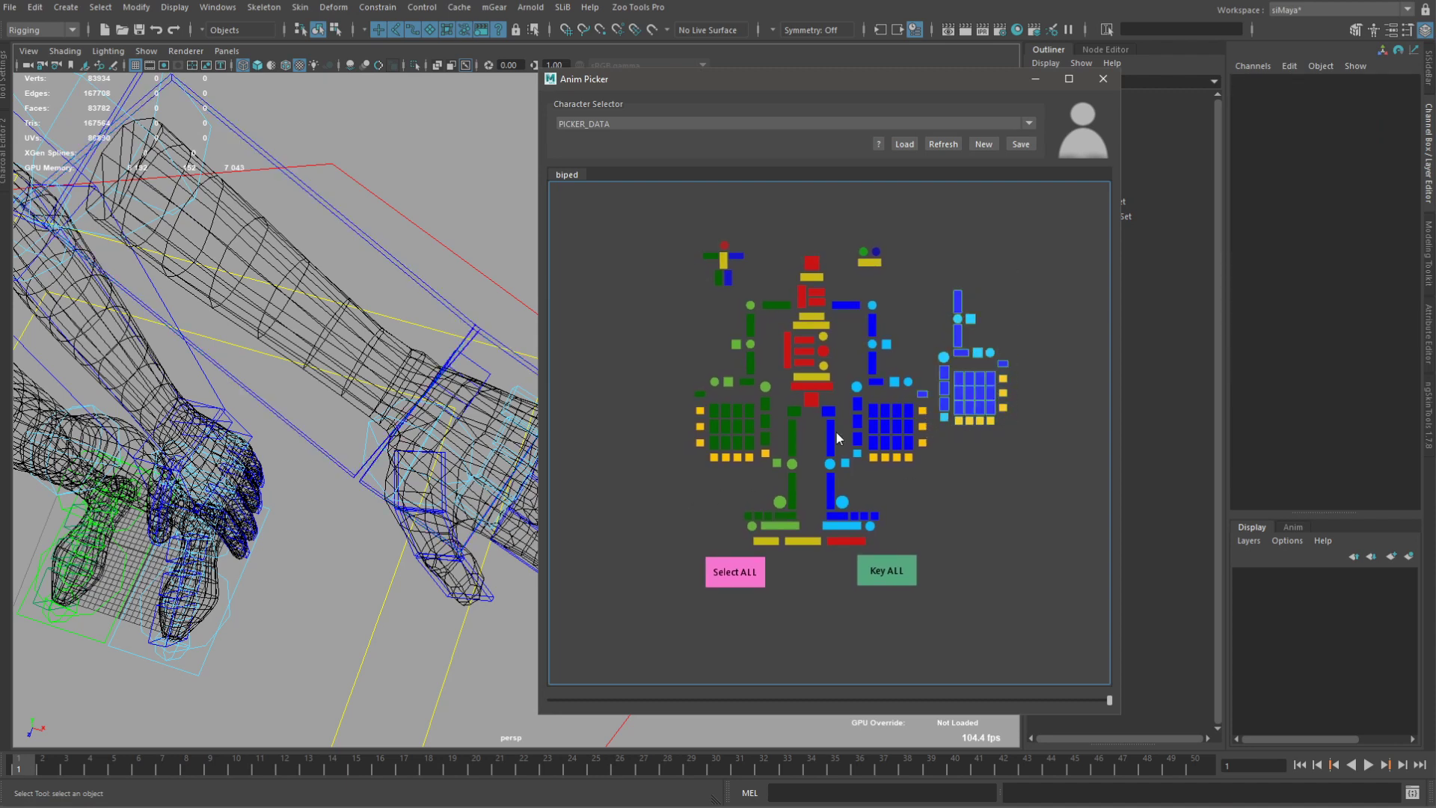
left_click(1001, 308)
Inspect the control association in the options of the duplicated upper-arm picker item.
left_click(958, 303)
right_click(959, 308)
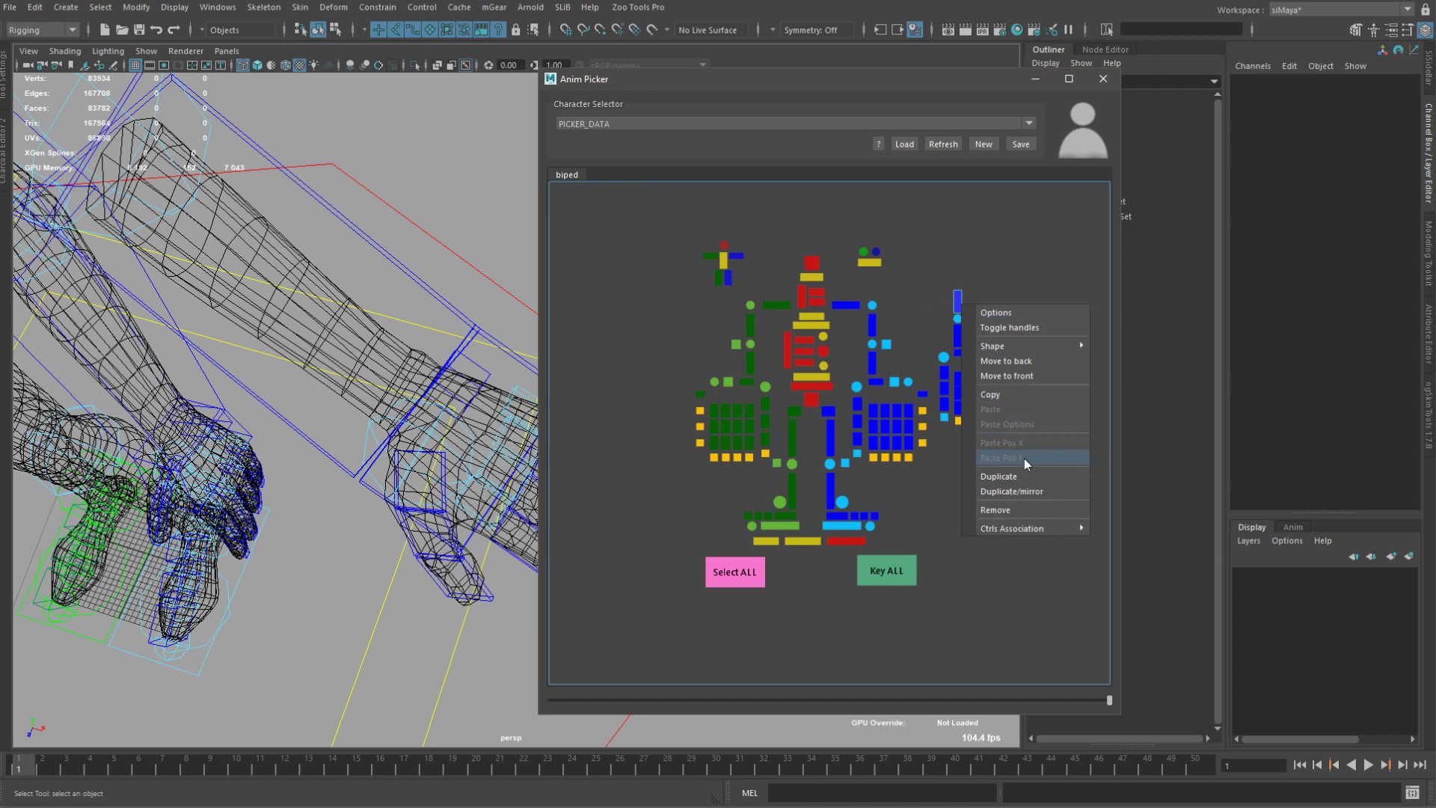
mouse_move(1030, 527)
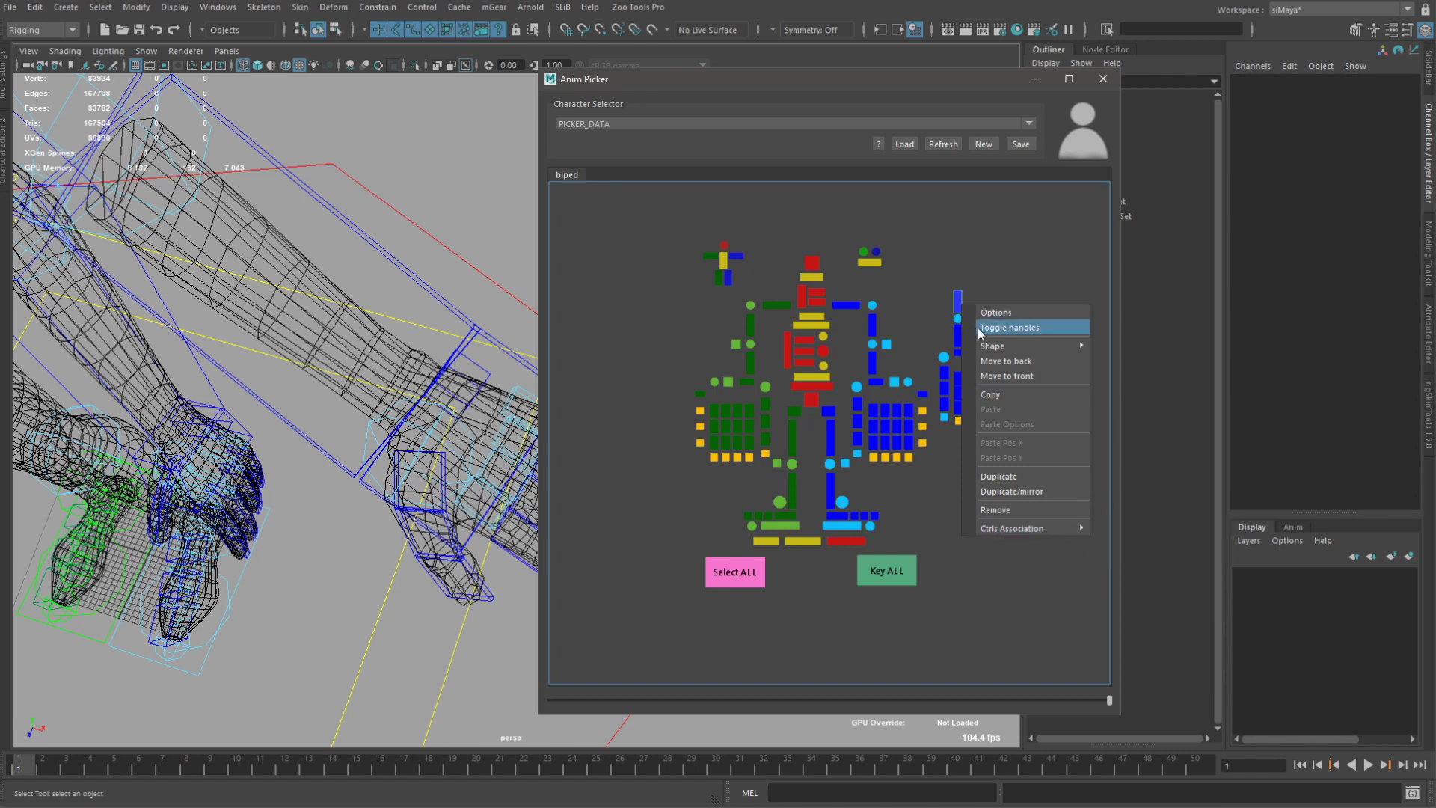
left_click(1005, 312)
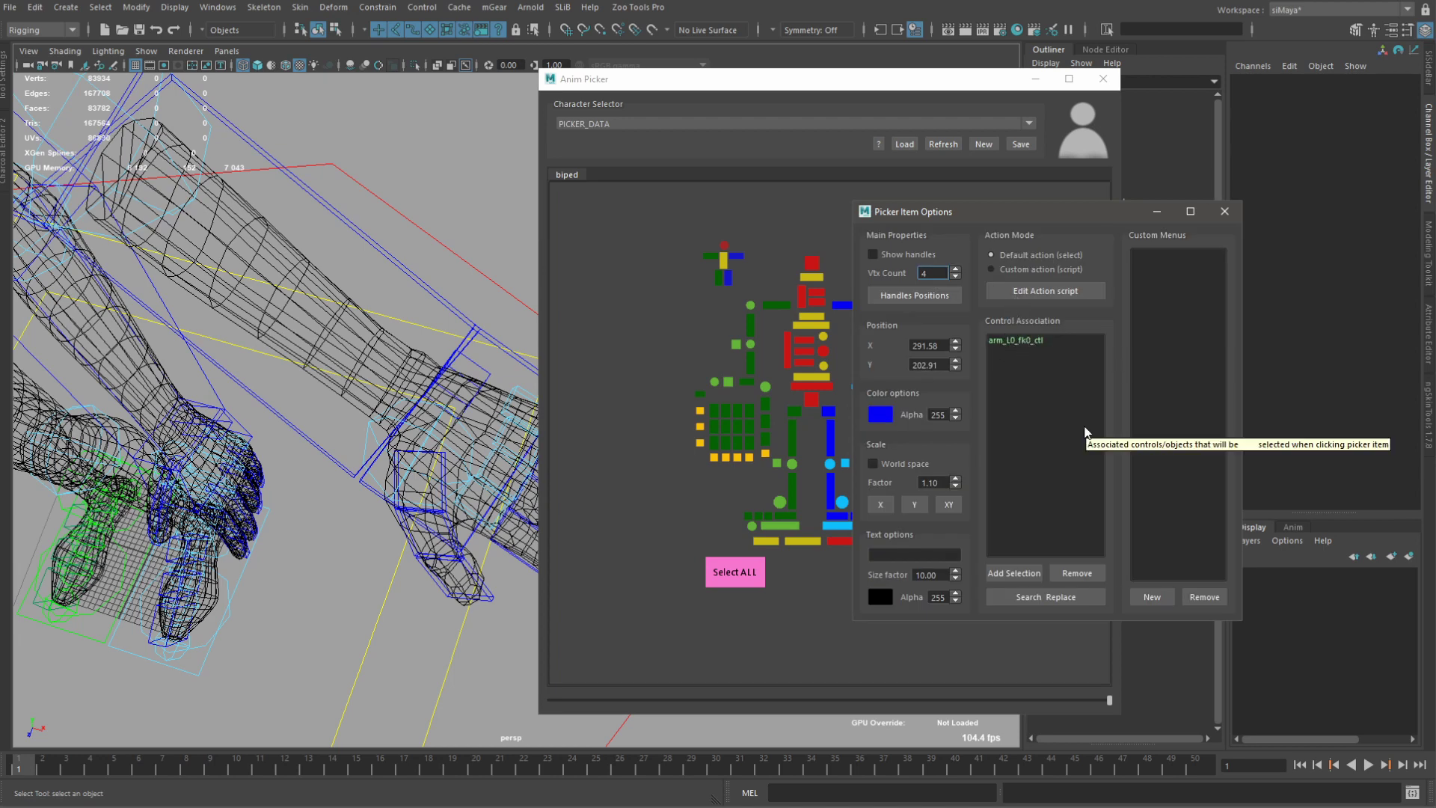
left_click(1224, 211)
Select arm_L1_fk0_ctl on the extra left arm, then select the control associated with the duplicated upper-arm picker item.
right_click_drag(409, 365, 308, 244, "alt")
left_click_drag(307, 244, 380, 290, "alt")
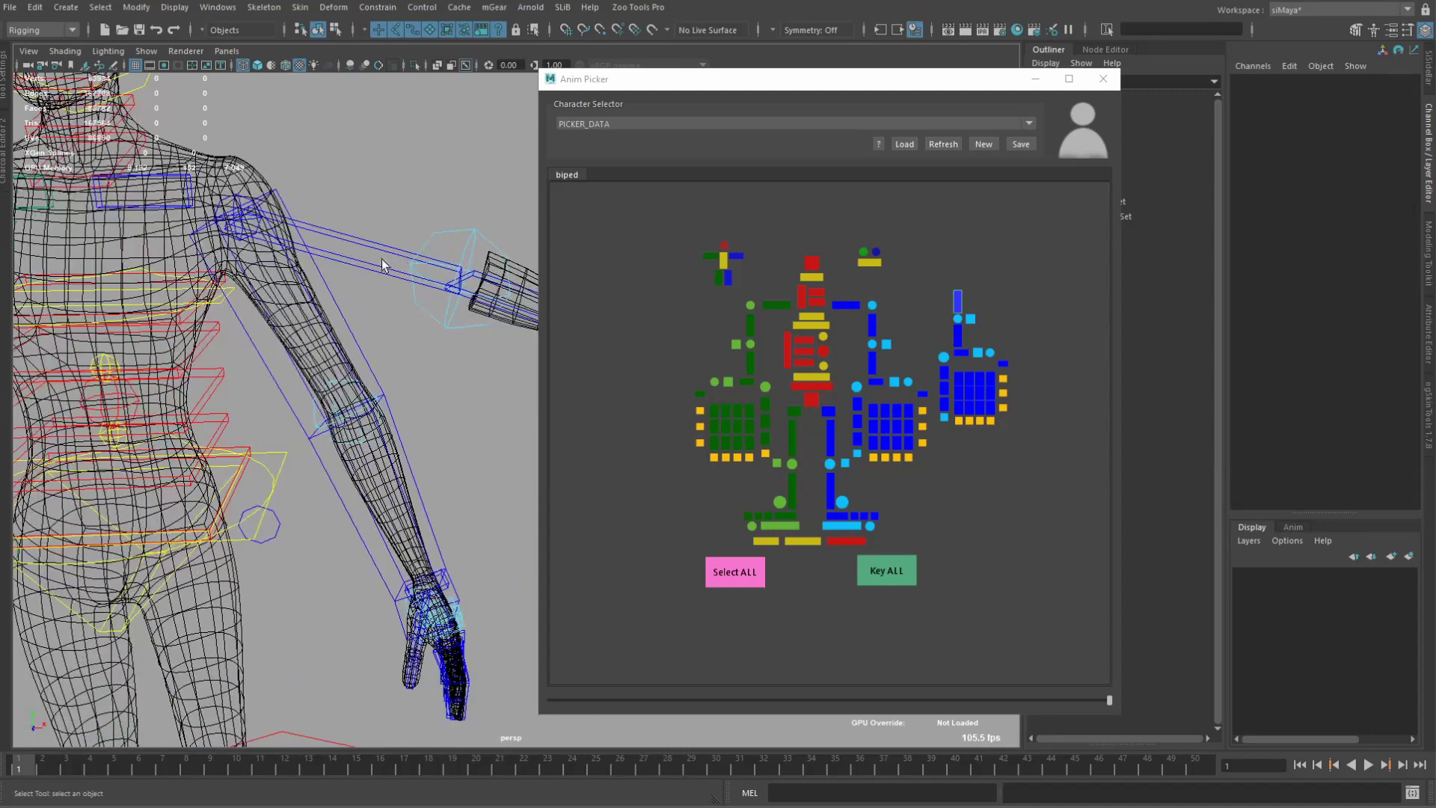
left_click(380, 291)
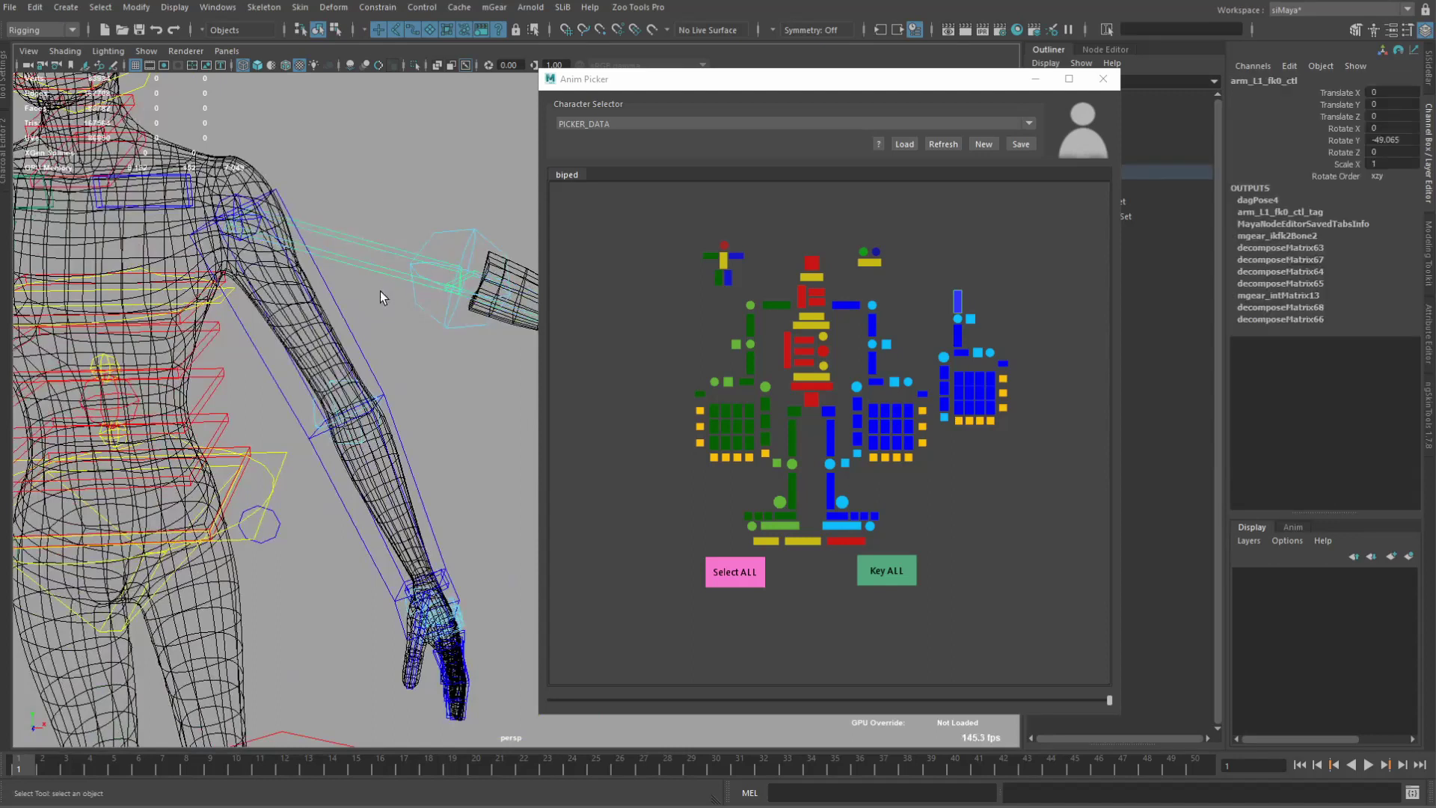
right_click(958, 301)
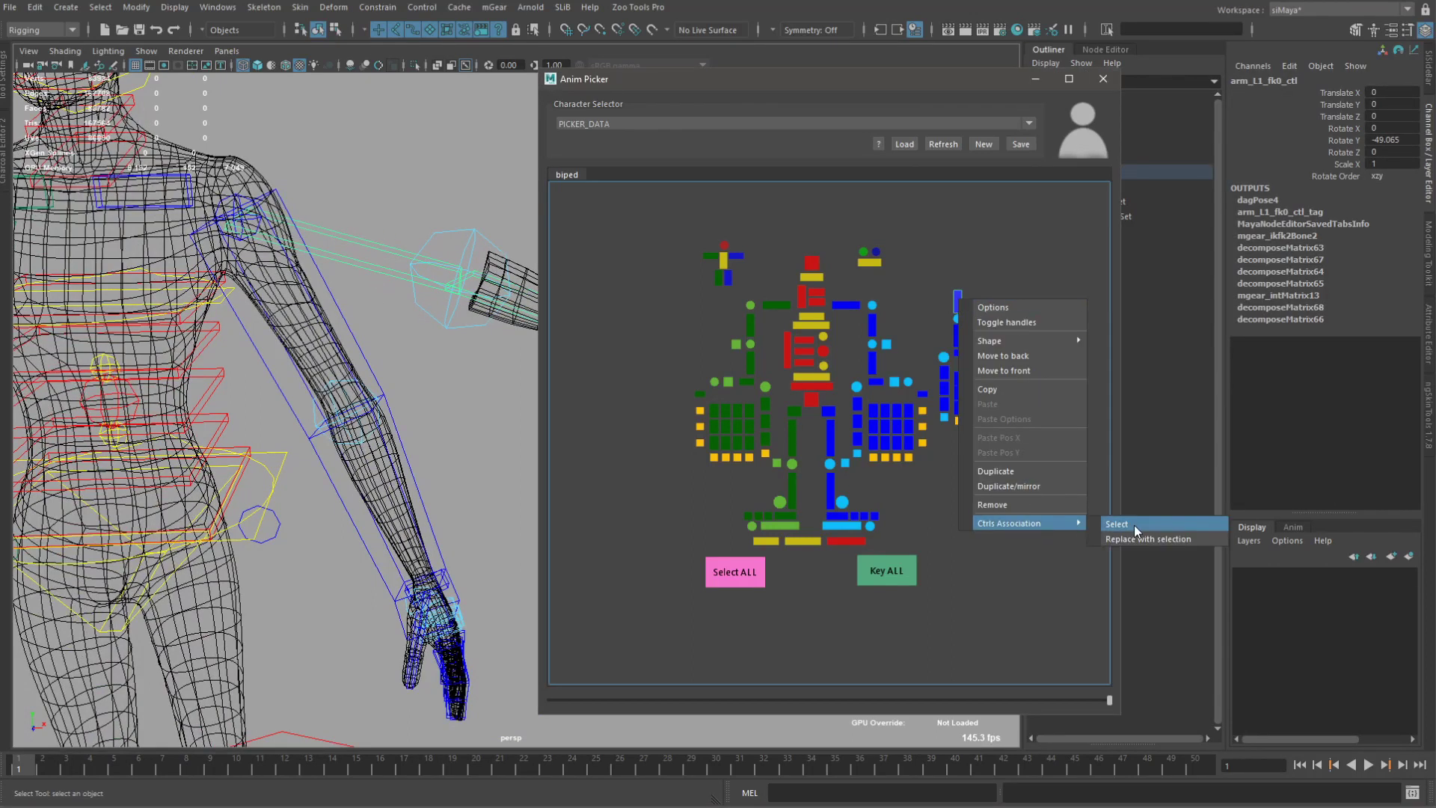
left_click(1133, 526)
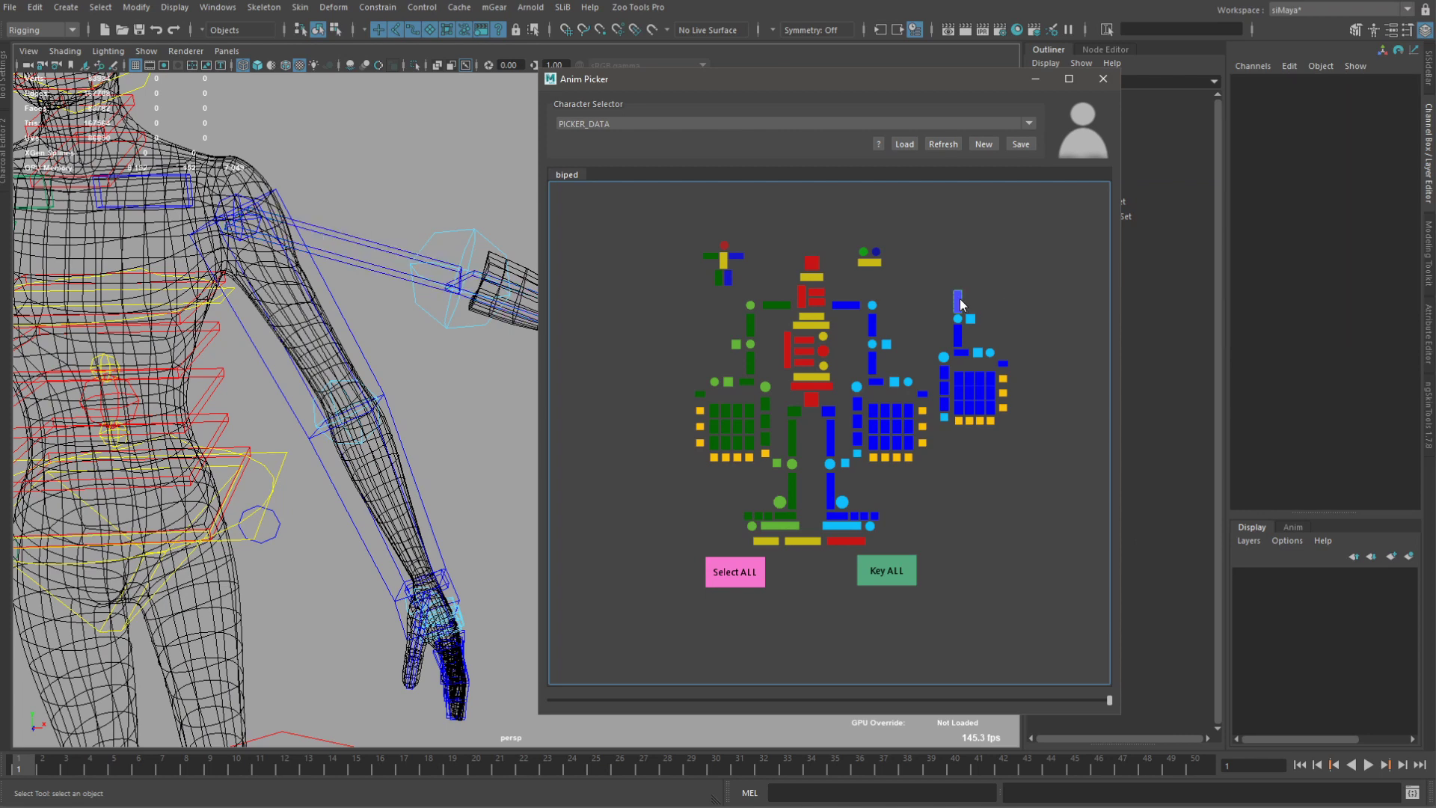
Check the duplicated upper-arm item's association, then replace _L0 with _L1 in the control association of the duplicated elbow circle.
double_click(958, 301)
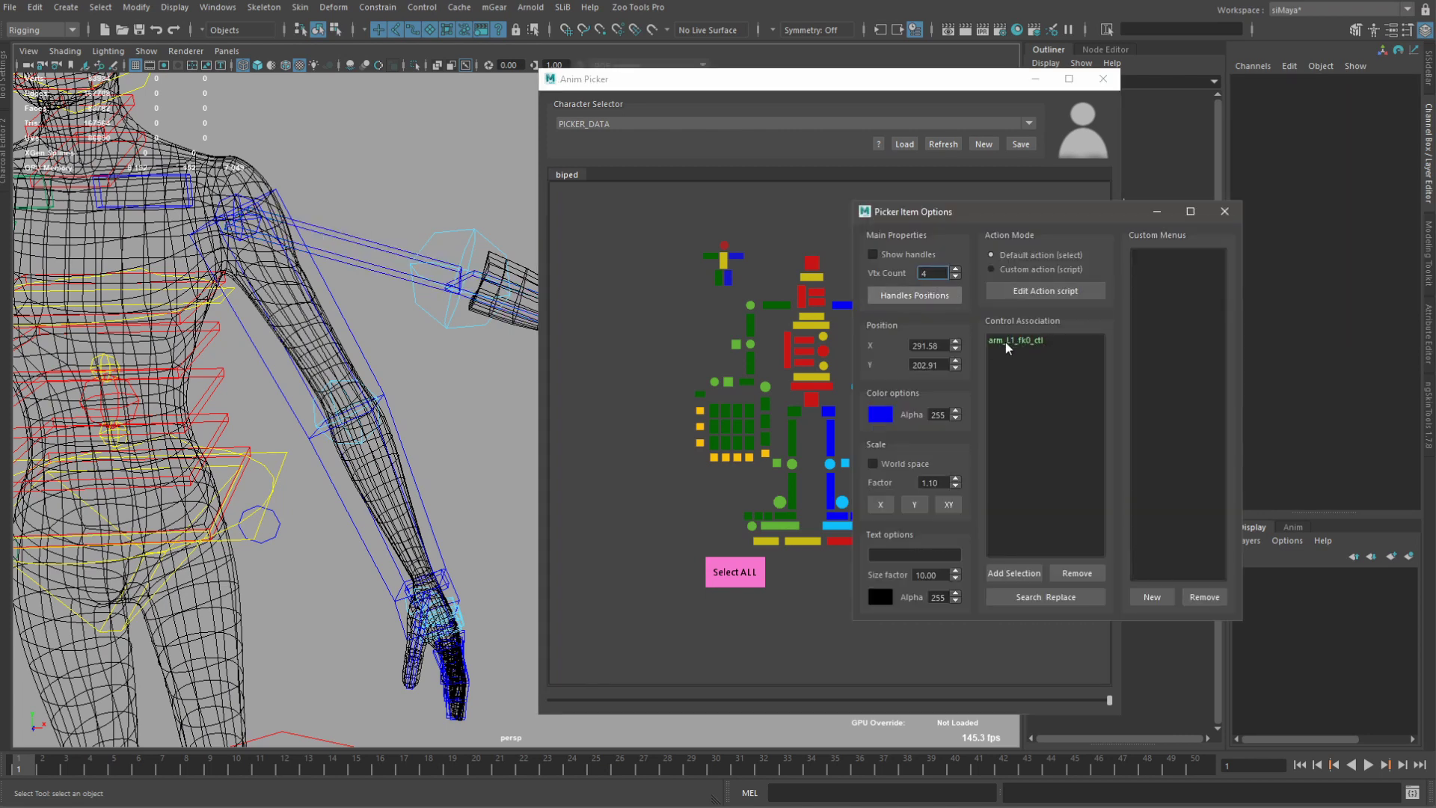
left_click(1224, 211)
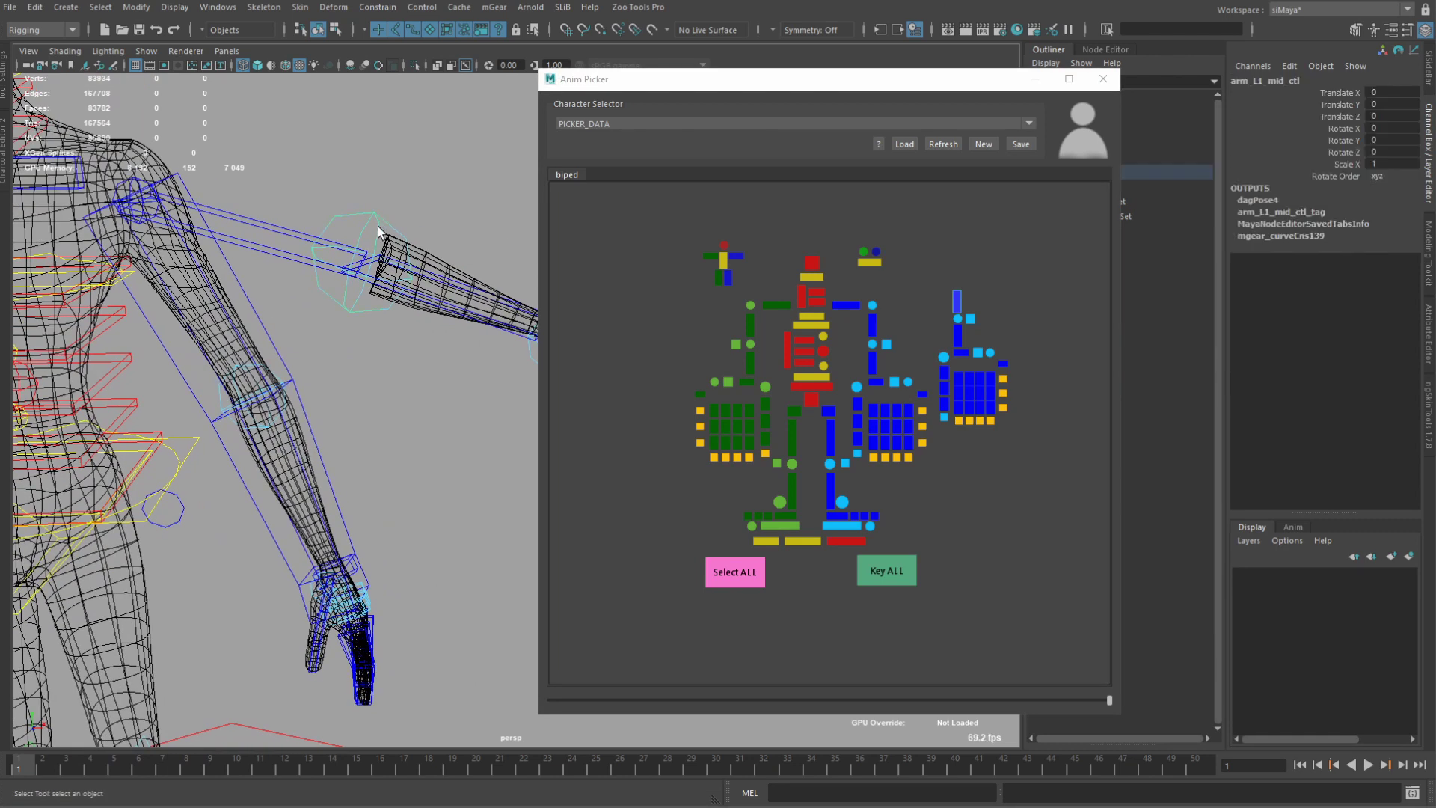
double_click(957, 320)
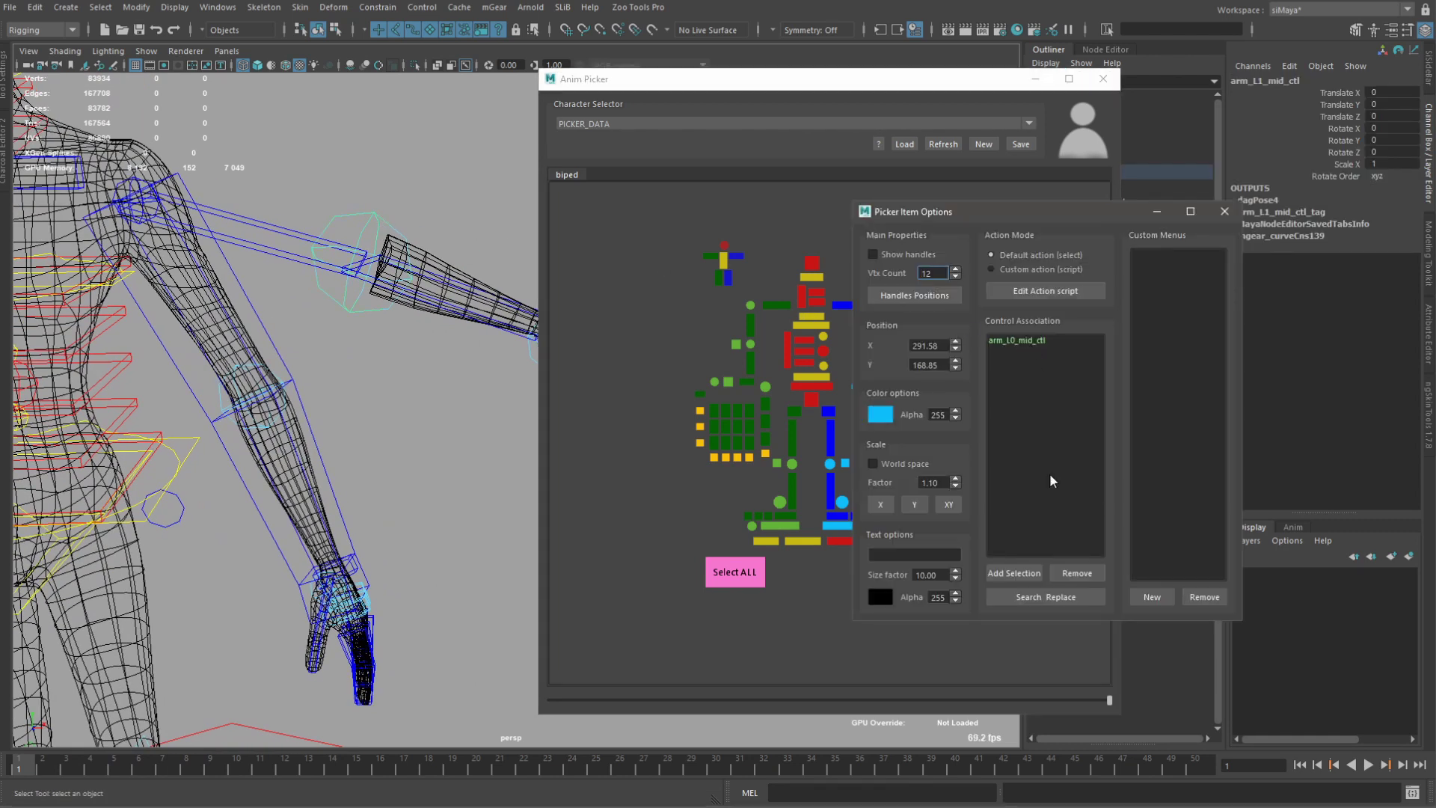
left_click(1067, 598)
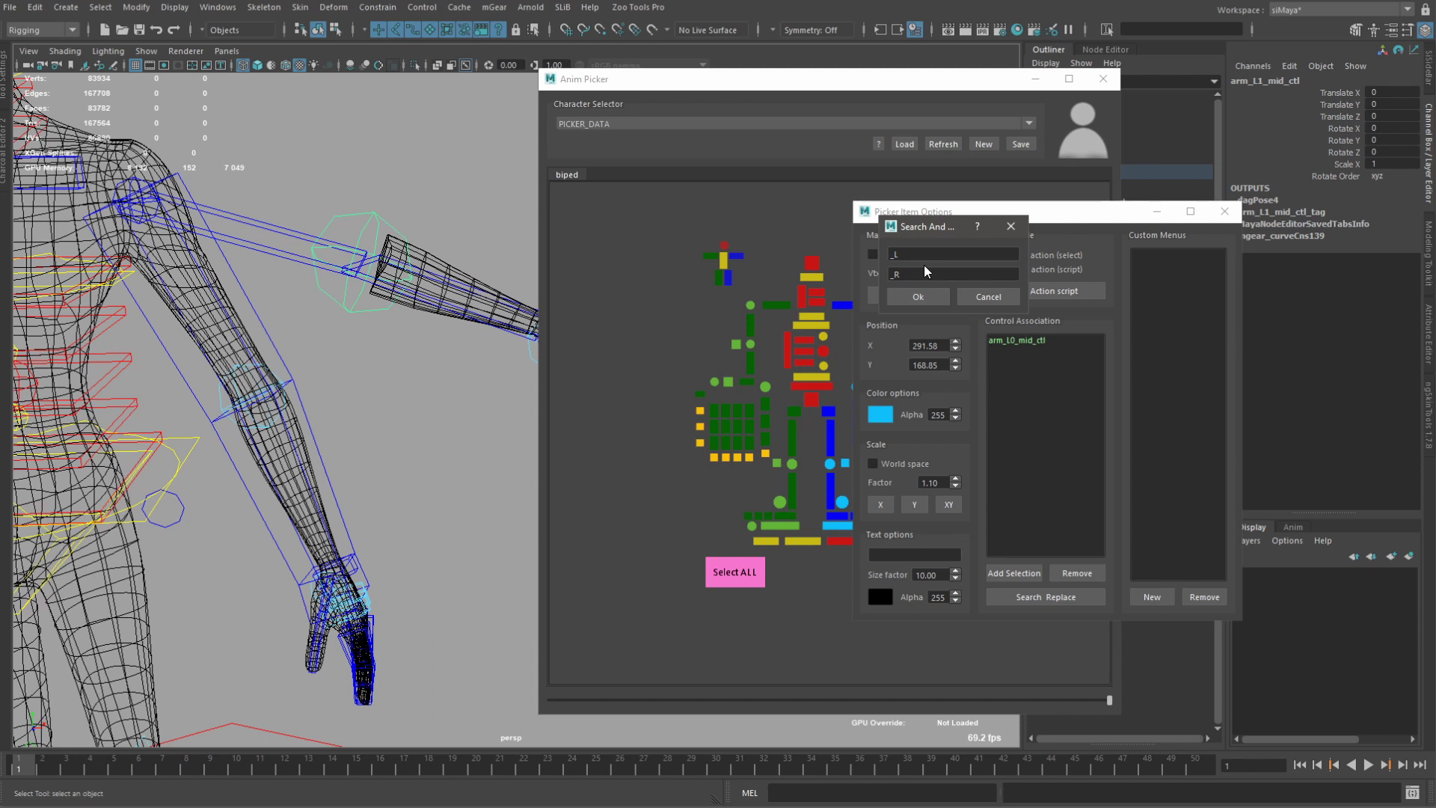
left_click(901, 255)
left_click(905, 272)
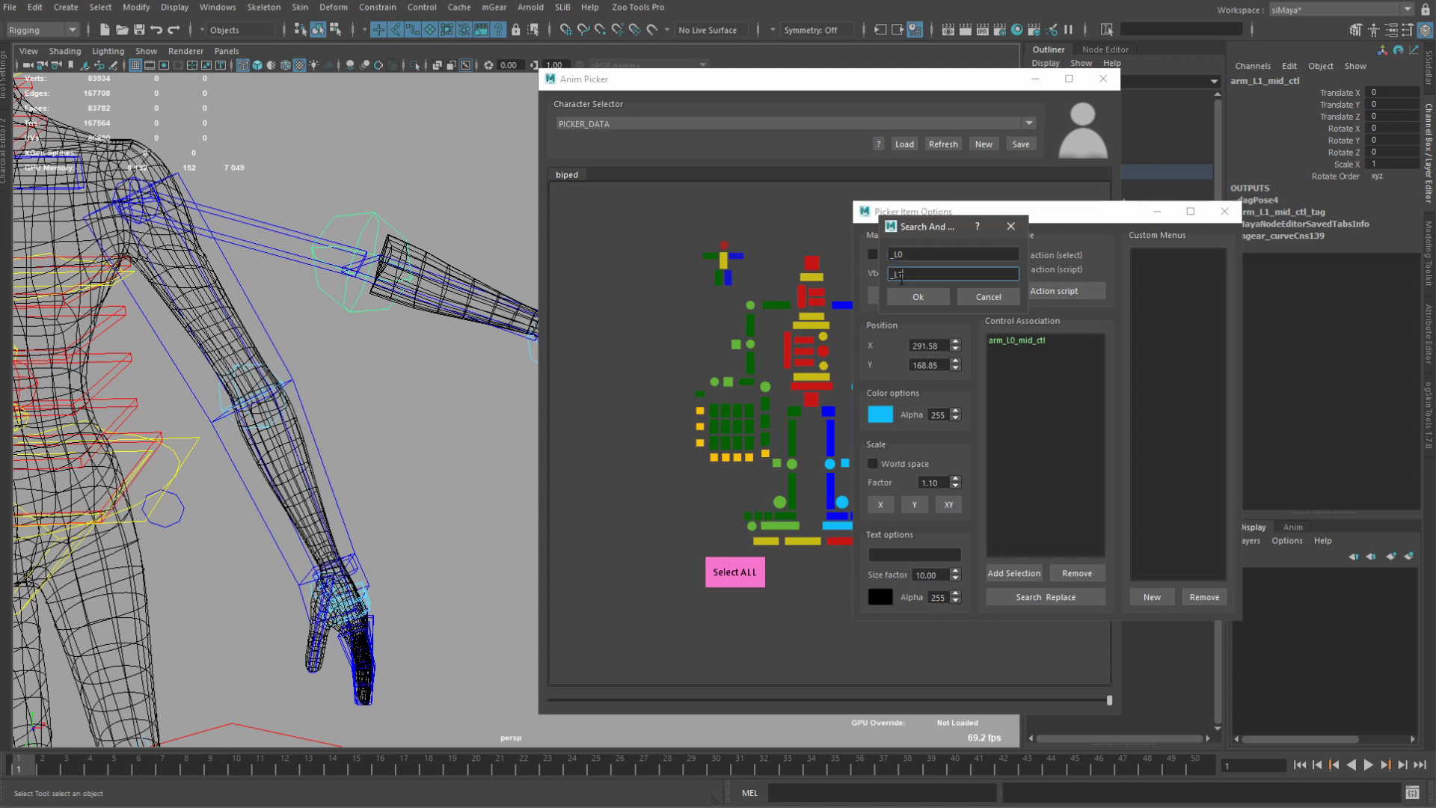
left_click(911, 299)
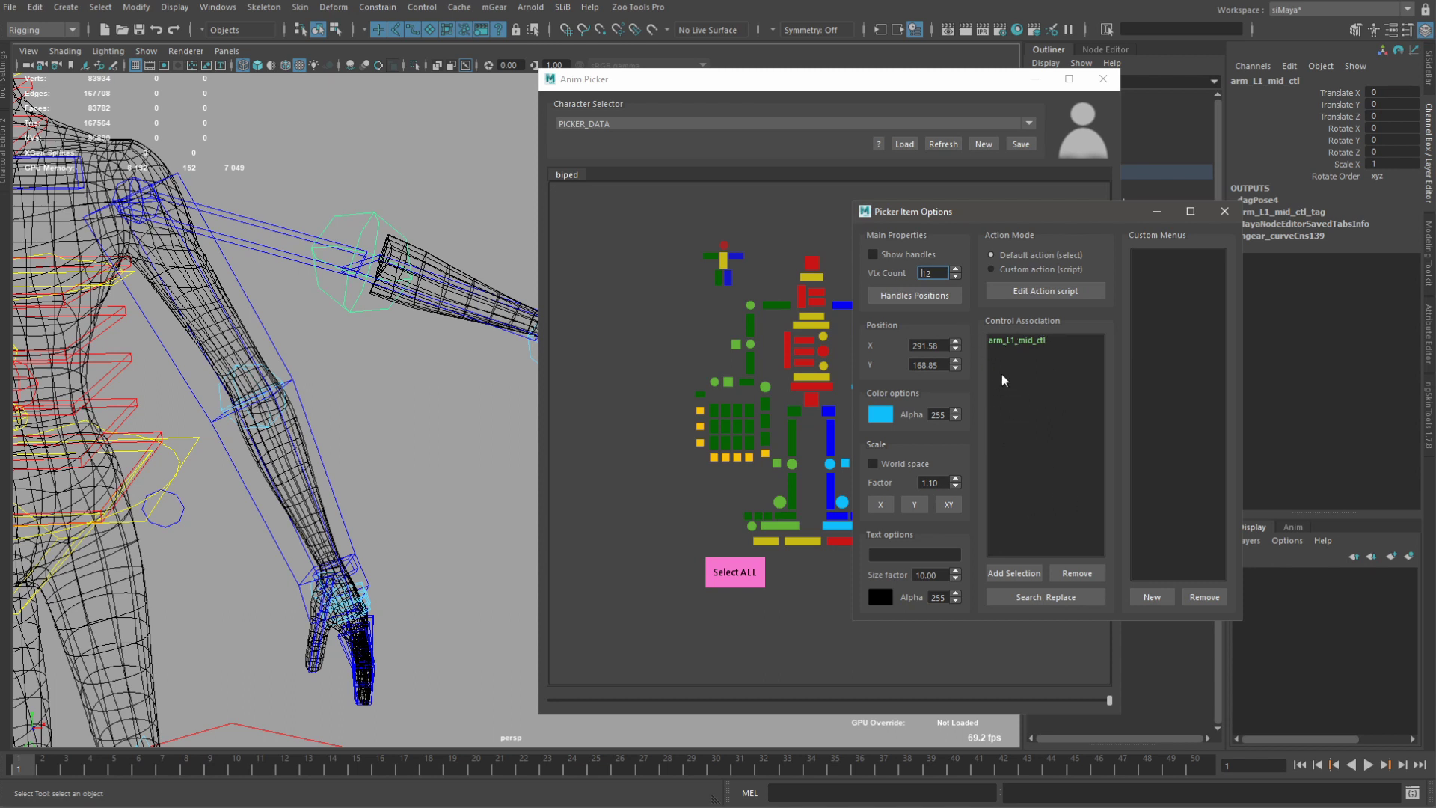
double_click(1016, 341)
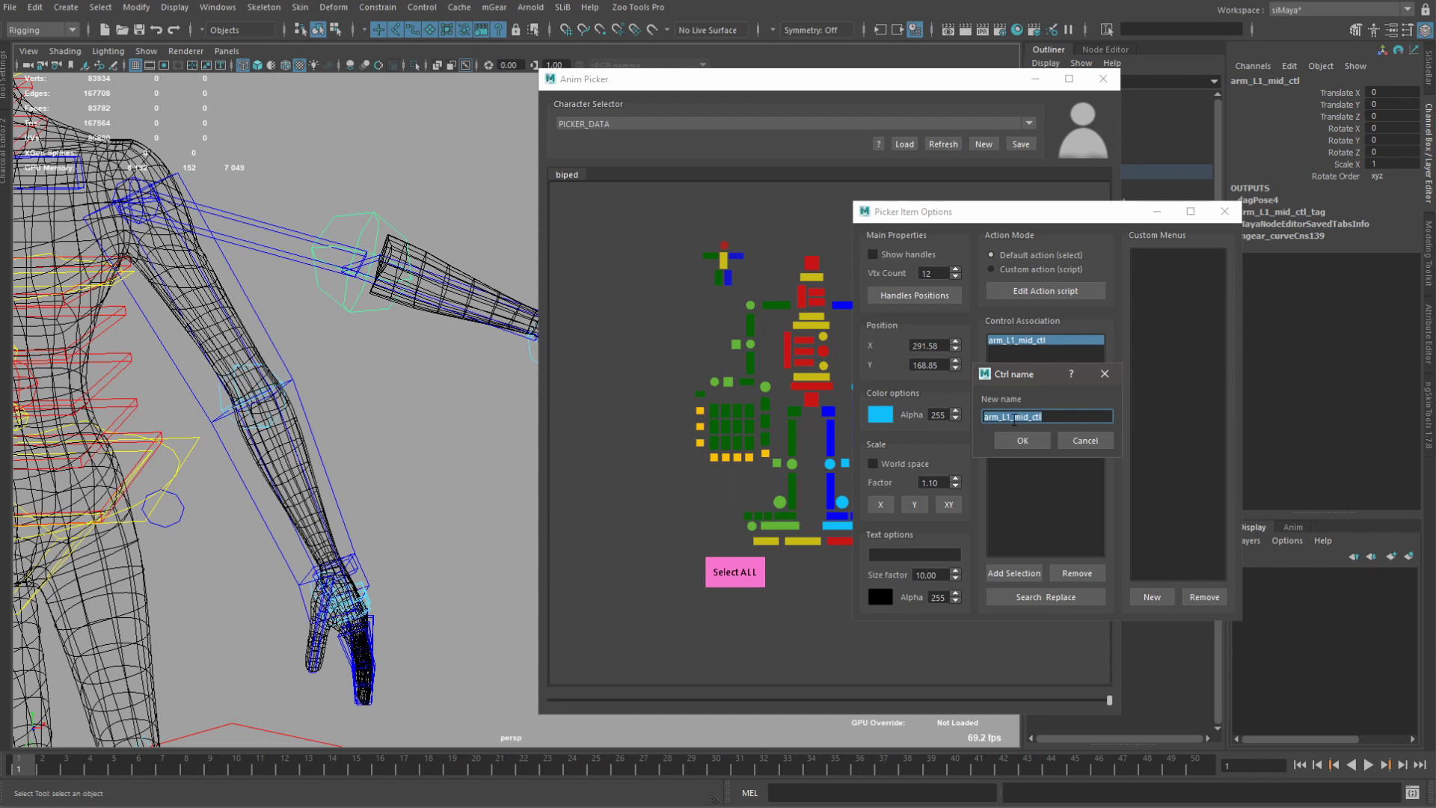
left_click(1085, 441)
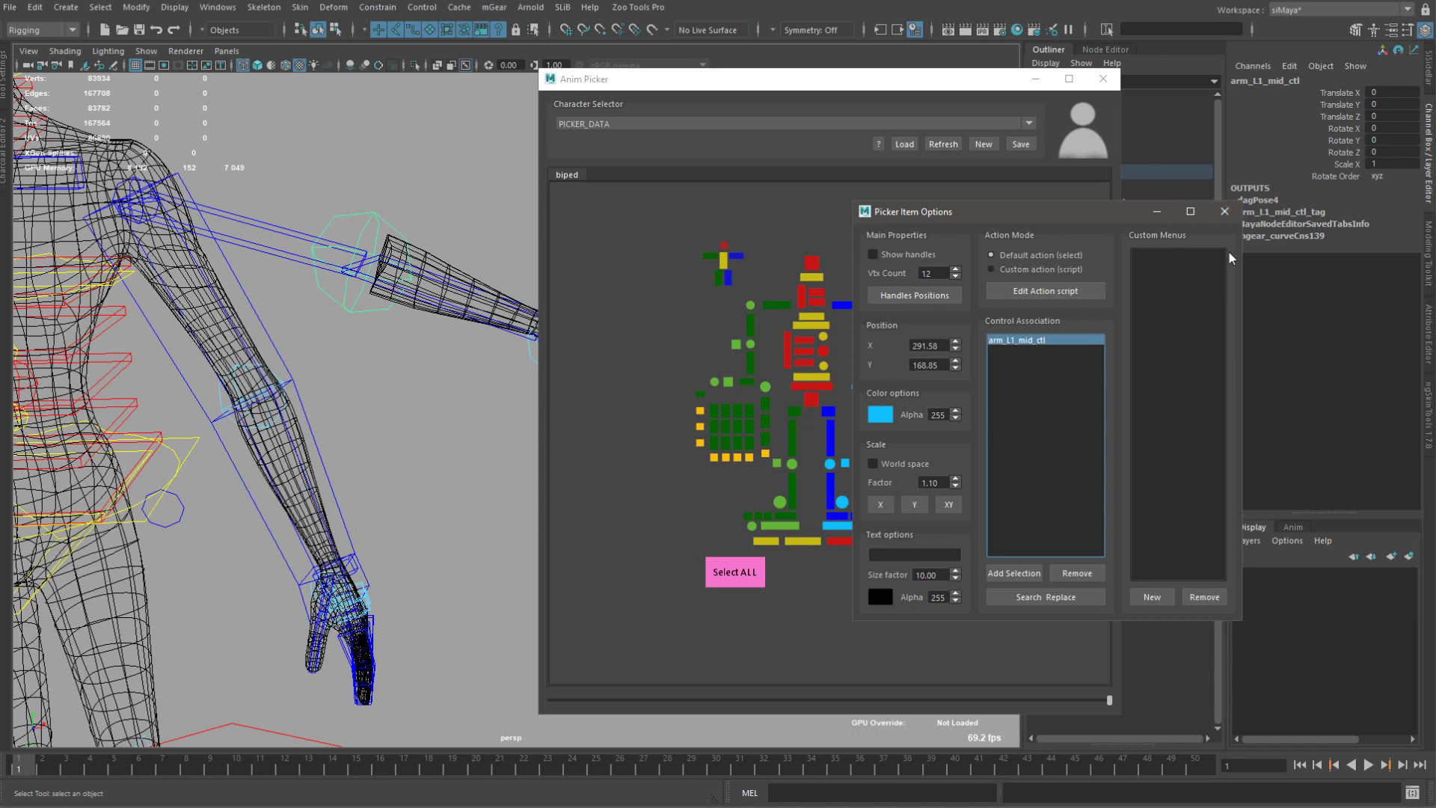
left_click(1224, 213)
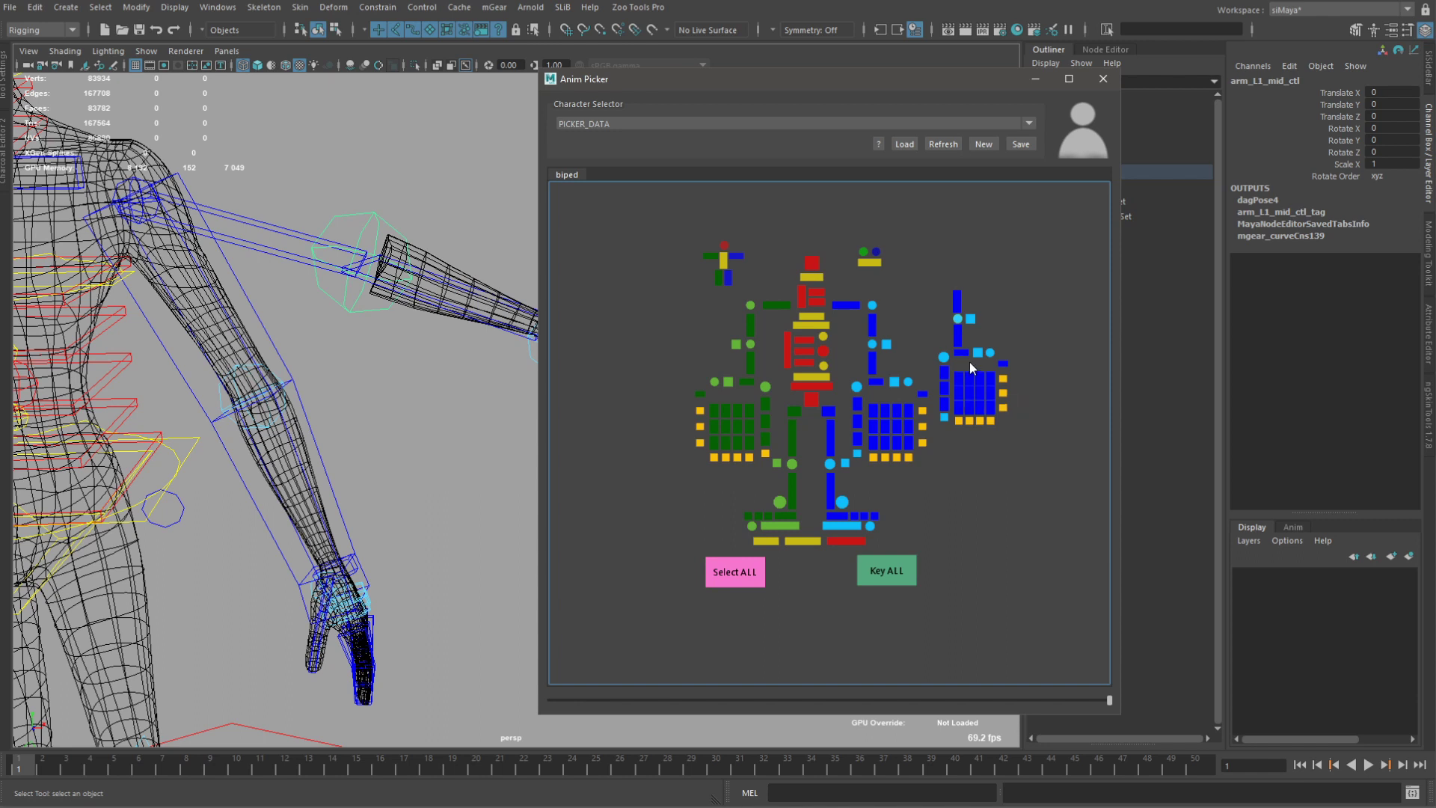
Replace _L0 with _L1 in the control associations of the duplicated yellow item below the first finger column.
double_click(960, 423)
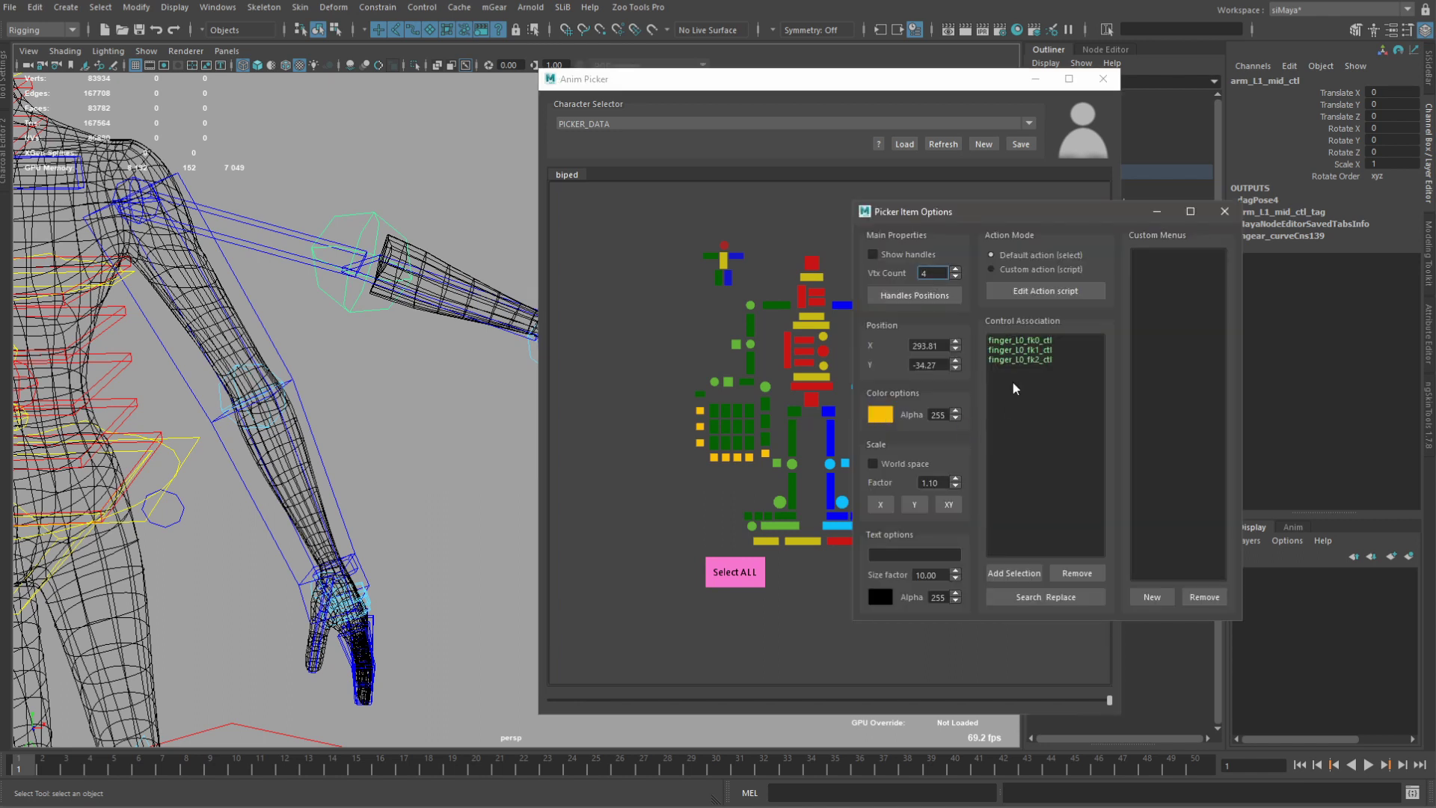
left_click(1024, 596)
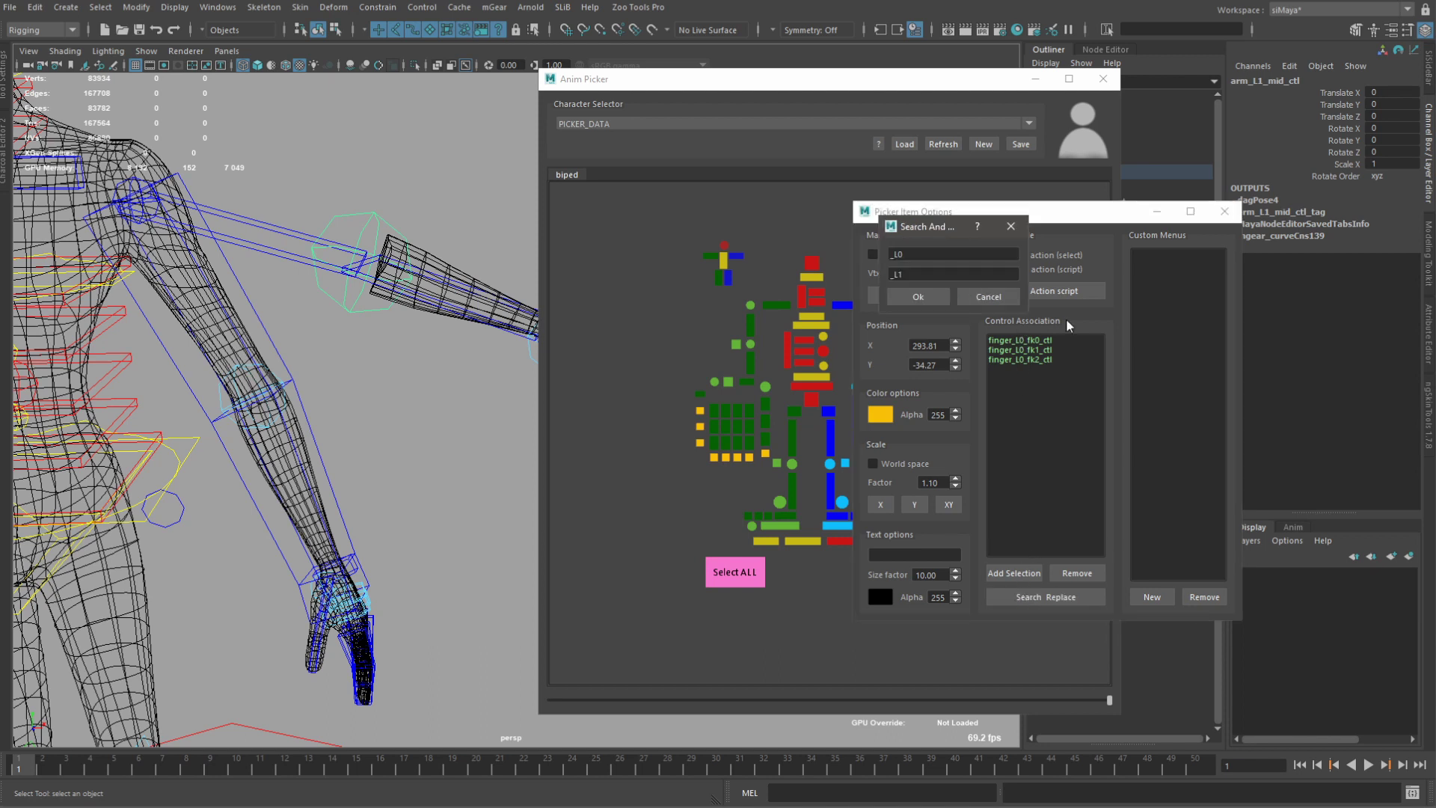
left_click(918, 297)
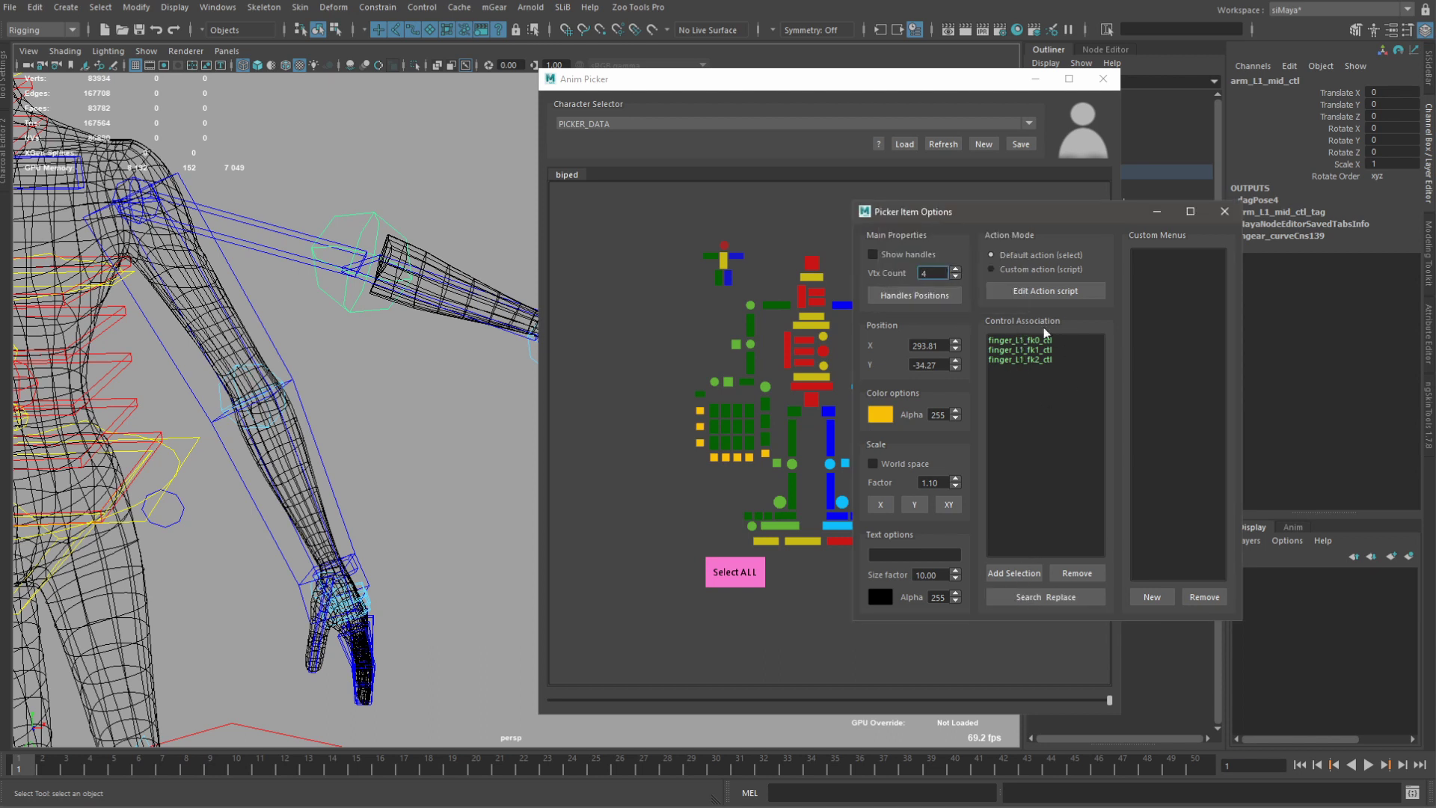
left_click(1224, 211)
Check the duplicated elbow circle's association and replace _L0 with _L1 in the duplicated wrist square's control association.
scroll(1023, 379, "up", 3)
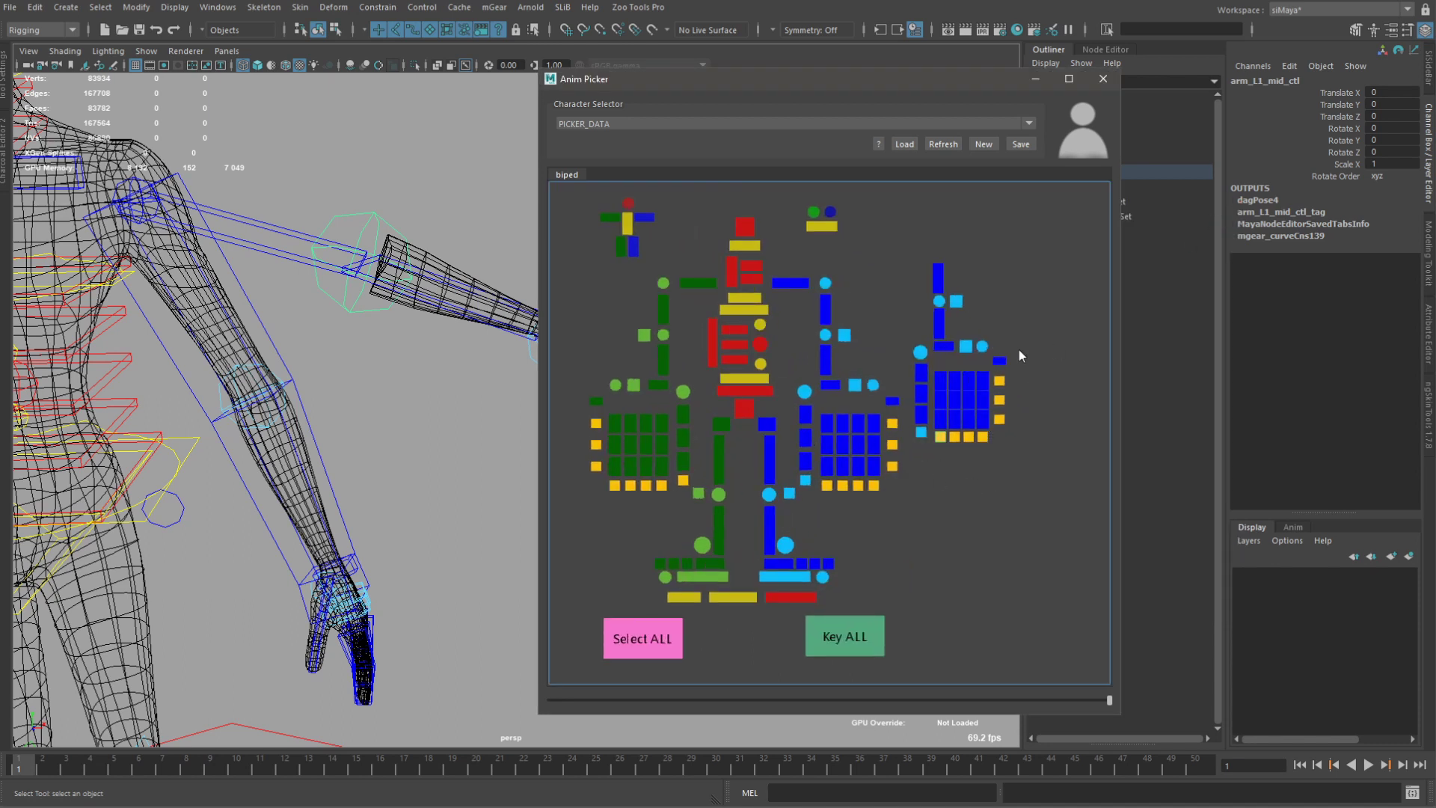
scroll(374, 359, "down", 4)
left_click_drag(358, 335, 474, 326, "alt")
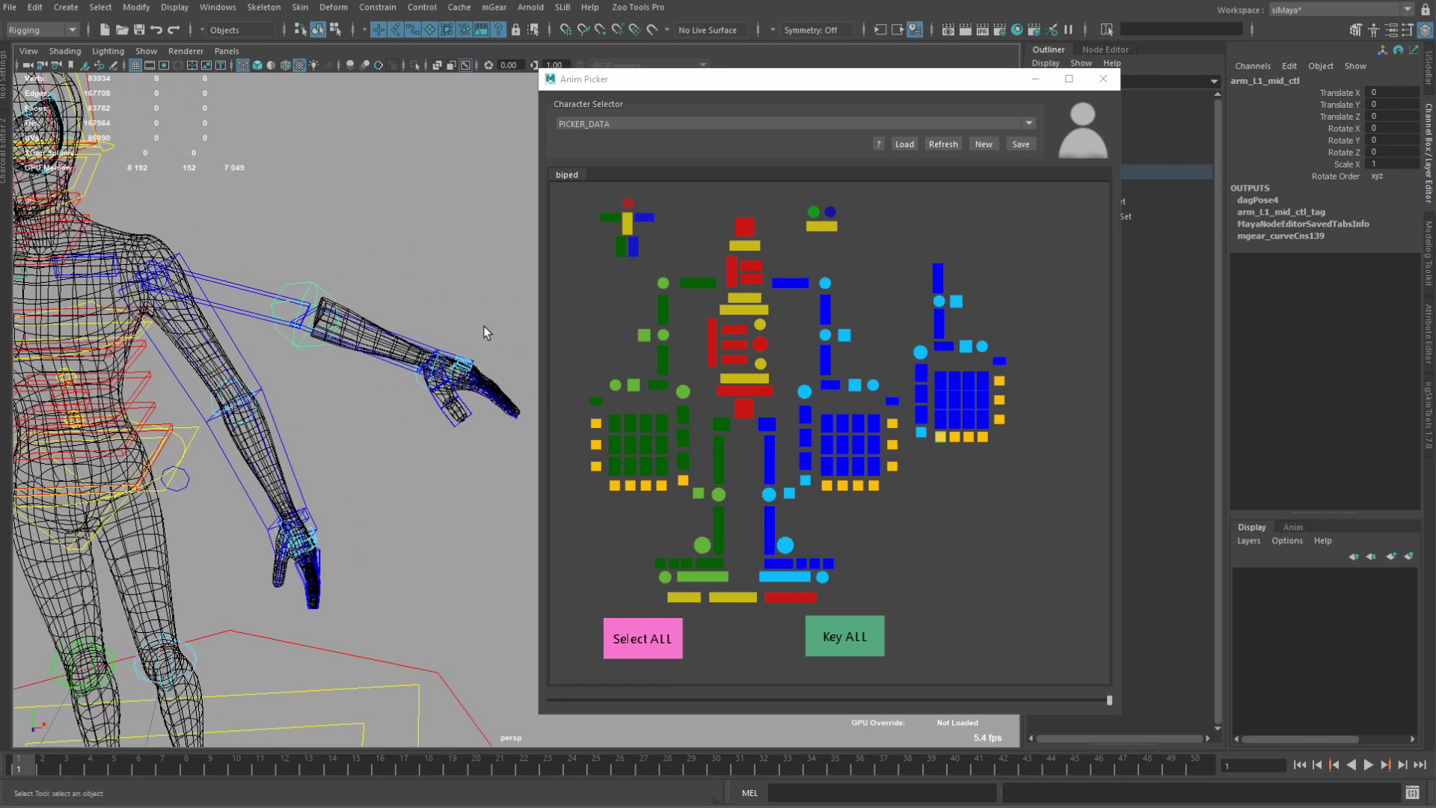
left_click_drag(371, 367, 376, 402, "alt")
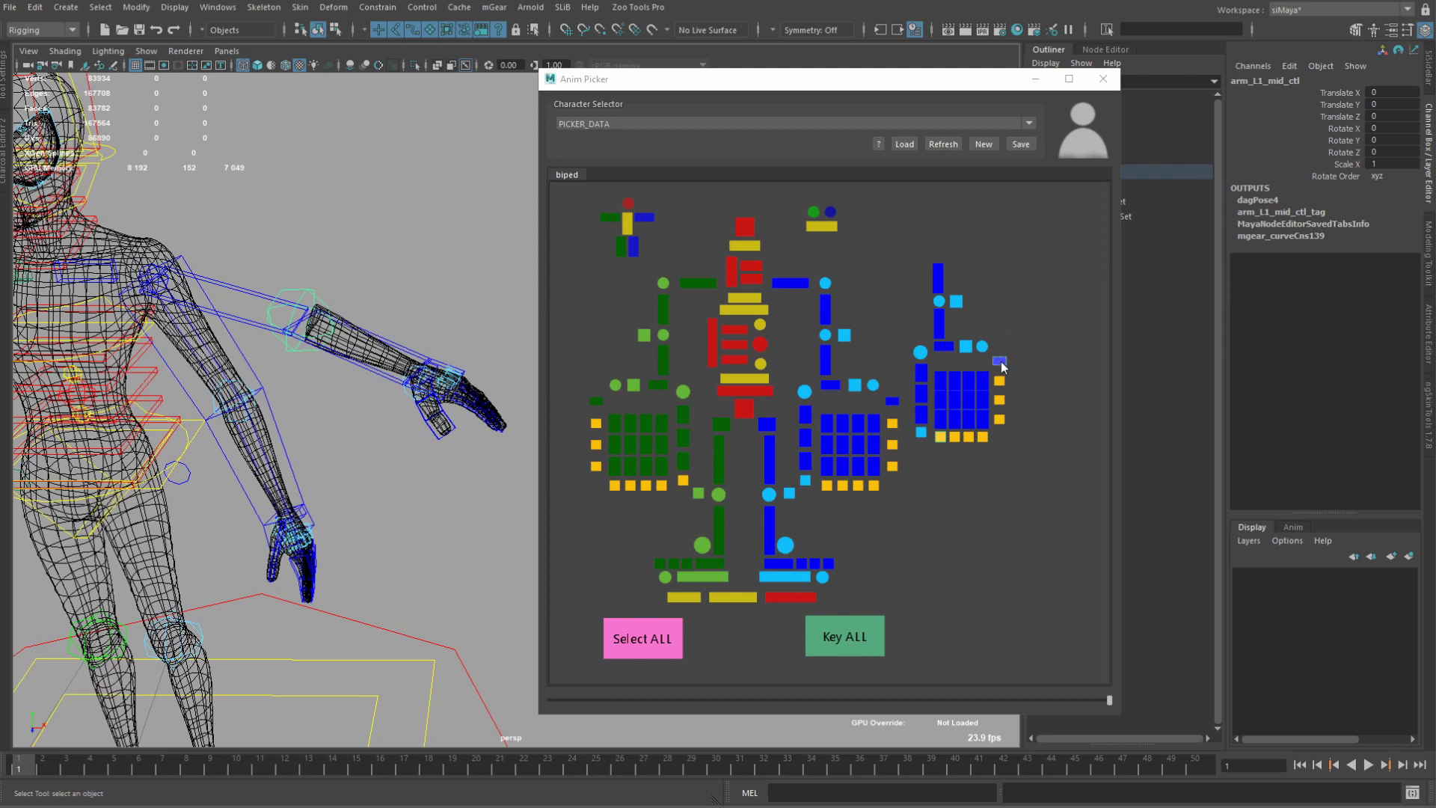
scroll(997, 366, "up", 1)
double_click(936, 304)
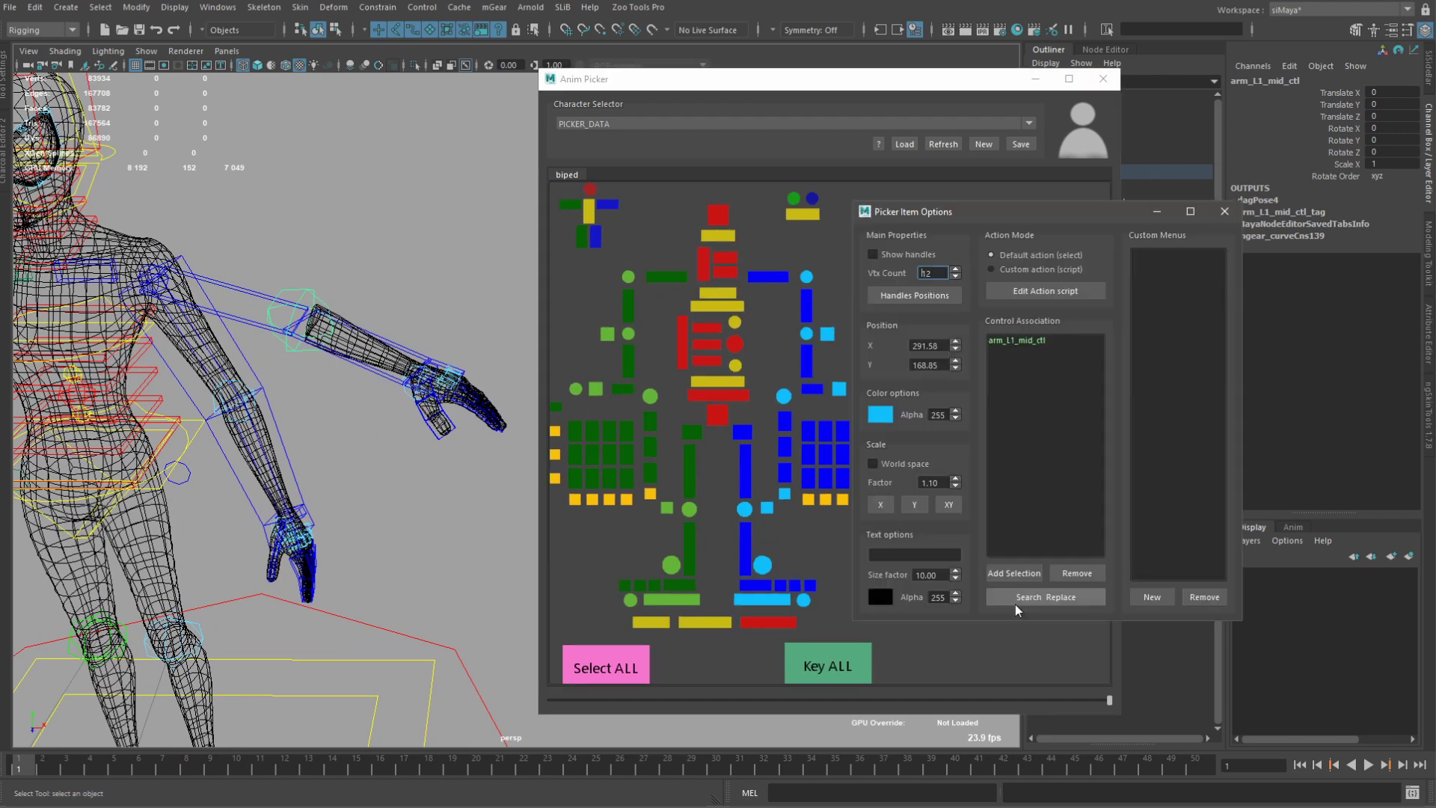
left_click(1031, 597)
left_click(1224, 211)
double_click(964, 346)
left_click(1035, 601)
left_click(1224, 212)
Replace _L0 with _L1 in the control associations of the duplicated thumb items.
left_click(1039, 598)
left_click(1224, 211)
double_click(1005, 370)
left_click(1025, 601)
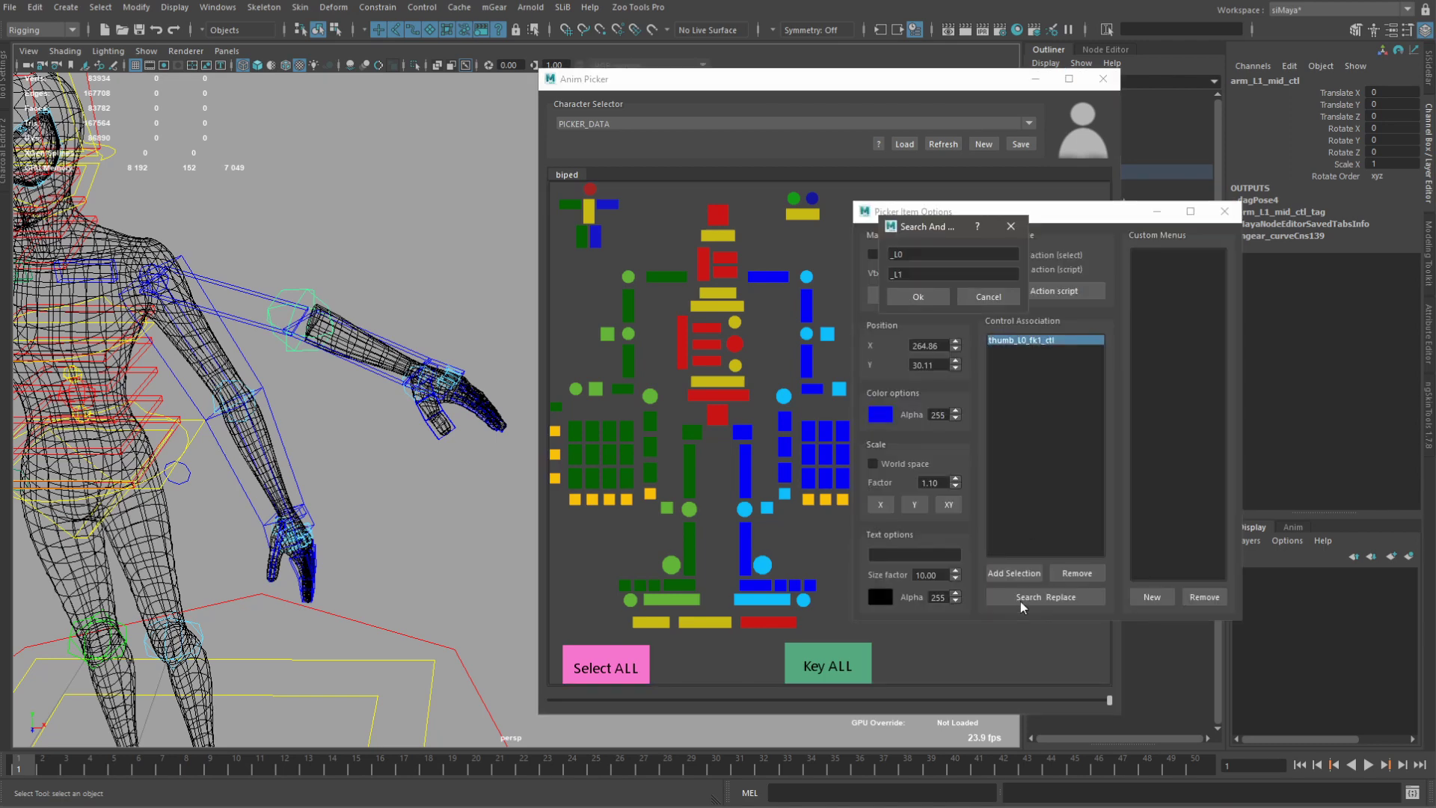
left_click(1224, 211)
Replace _L0 with _L1 in the control associations of the blue items in the first duplicated finger column.
double_click(934, 386)
left_click(1040, 597)
left_click(917, 295)
left_click(1224, 212)
double_click(934, 426)
left_click(1011, 597)
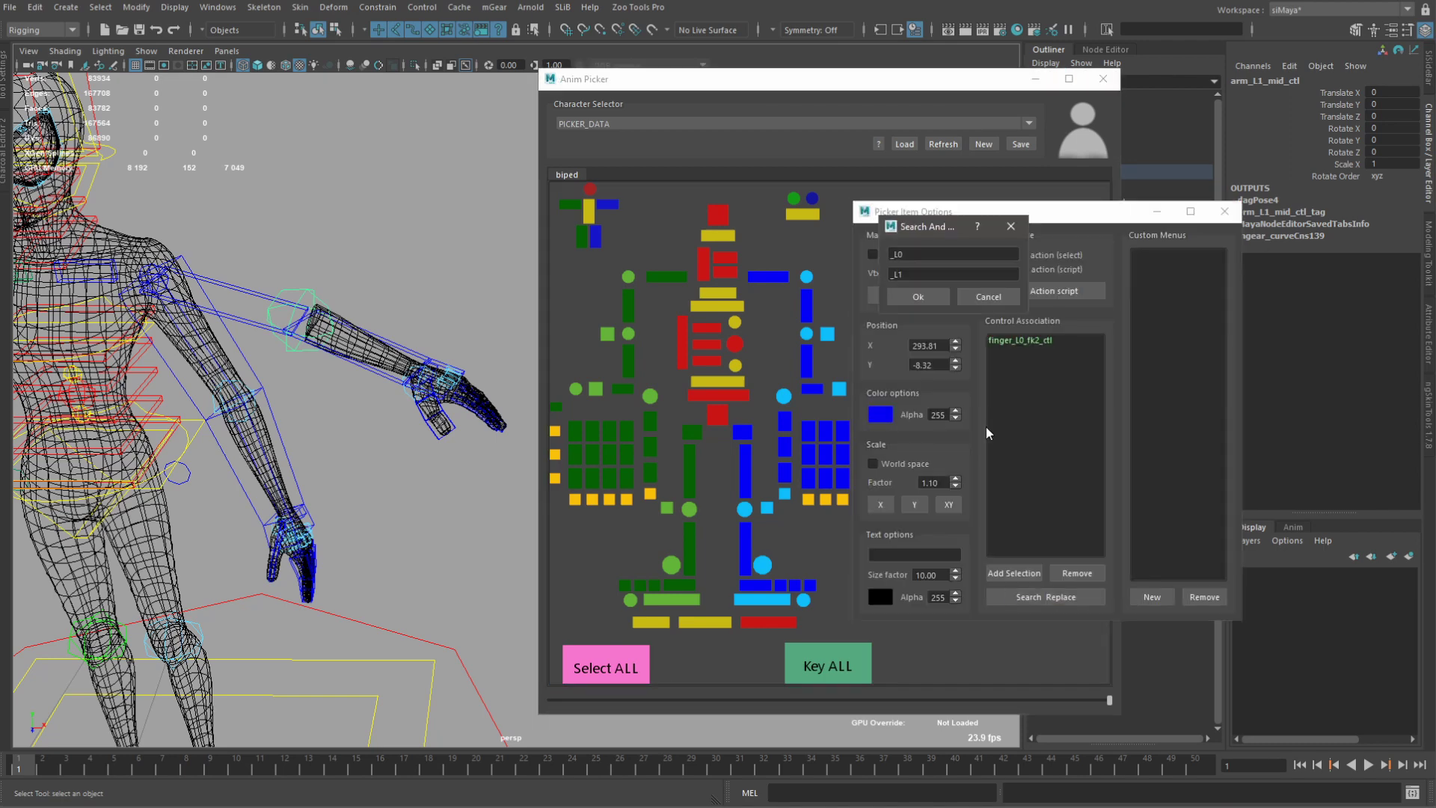
left_click(1224, 212)
Inspect the control associations of the blue items in the second and third duplicated finger columns.
double_click(949, 425)
left_click(1224, 211)
double_click(949, 445)
left_click(1224, 212)
double_click(964, 385)
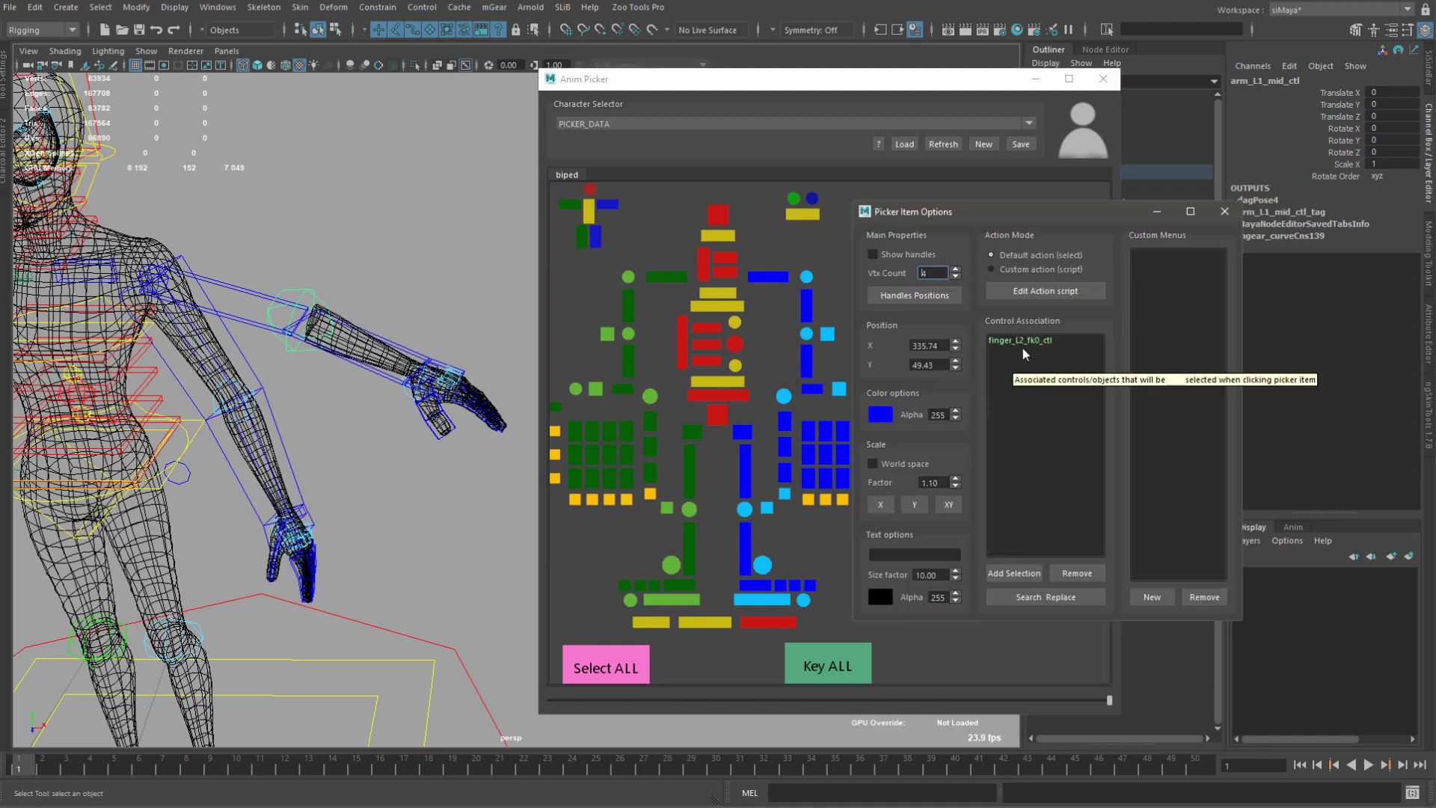
left_click(1224, 211)
Select the base finger controls on the extra left hand one by one to read their names.
left_click_drag(426, 373, 404, 473, "alt")
scroll(403, 472, "up", 8)
left_click(912, 376)
double_click(933, 385)
left_click(1224, 211)
left_click(323, 400)
left_click(350, 380)
left_click(380, 359)
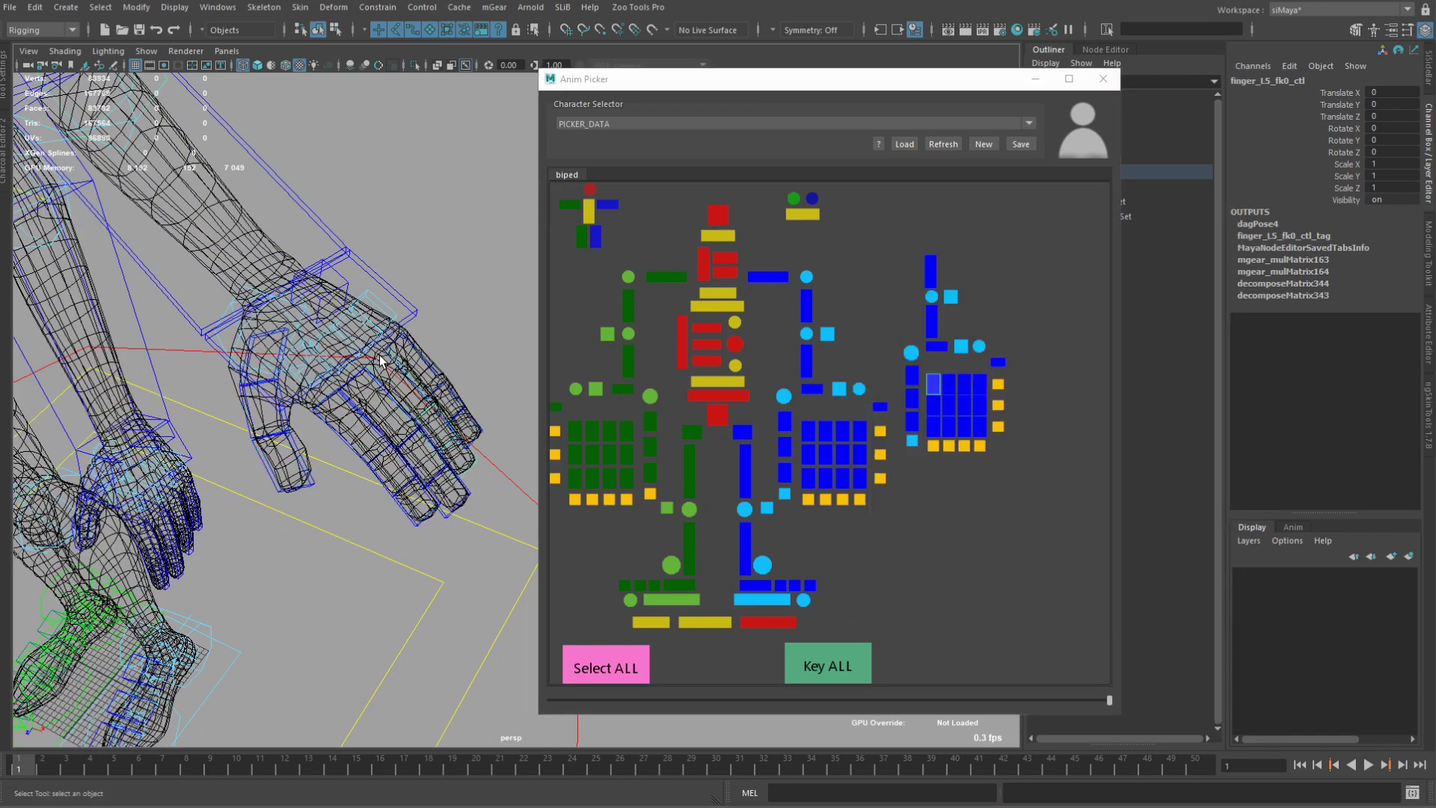
Edit the control name of the third column's first finger item and associate the fourth column's items with the selected finger_L4 controls.
double_click(964, 384)
double_click(1025, 341)
key("Return")
left_click(1224, 211)
right_click(983, 404)
right_click(983, 429)
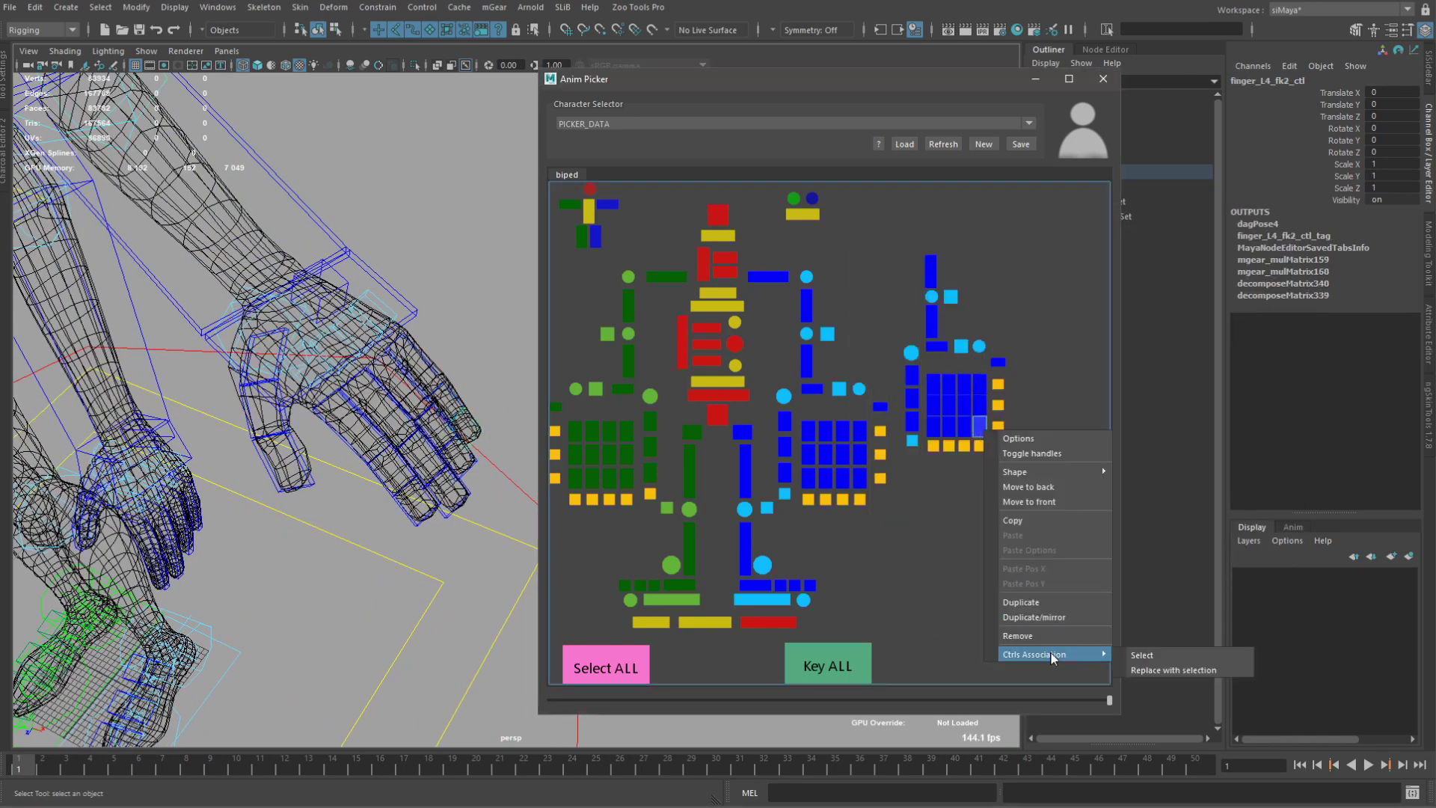
Replace _L3 with _L4 in the control associations of the yellow item below the fourth finger column.
double_click(979, 450)
left_click(1045, 597)
type("_L3")
key("Tab")
type("_L4")
left_click(903, 301)
left_click(1224, 212)
Associate the third column's finger items with the matching extra-hand controls and replace _L2 in the yellow item below them.
right_click(966, 408)
left_click_drag(419, 418, 404, 449, "alt")
left_click(377, 490)
right_click(967, 431)
double_click(965, 446)
left_click(1045, 597)
type("_L2")
left_click(905, 300)
left_click(1224, 212)
Associate the second duplicated finger column's three blue items with the extra hand's finger_L6 controls.
left_click(302, 408)
right_click(950, 385)
left_click(356, 525)
left_click_drag(356, 525, 391, 548, "alt")
right_click(950, 410)
left_click(1137, 653)
key("Down")
right_click(951, 428)
left_click(1137, 669)
Search and replace the finger index in the control associations of the yellow item below the second finger column.
double_click(949, 447)
left_click(1045, 597)
left_click(907, 299)
left_click(1224, 212)
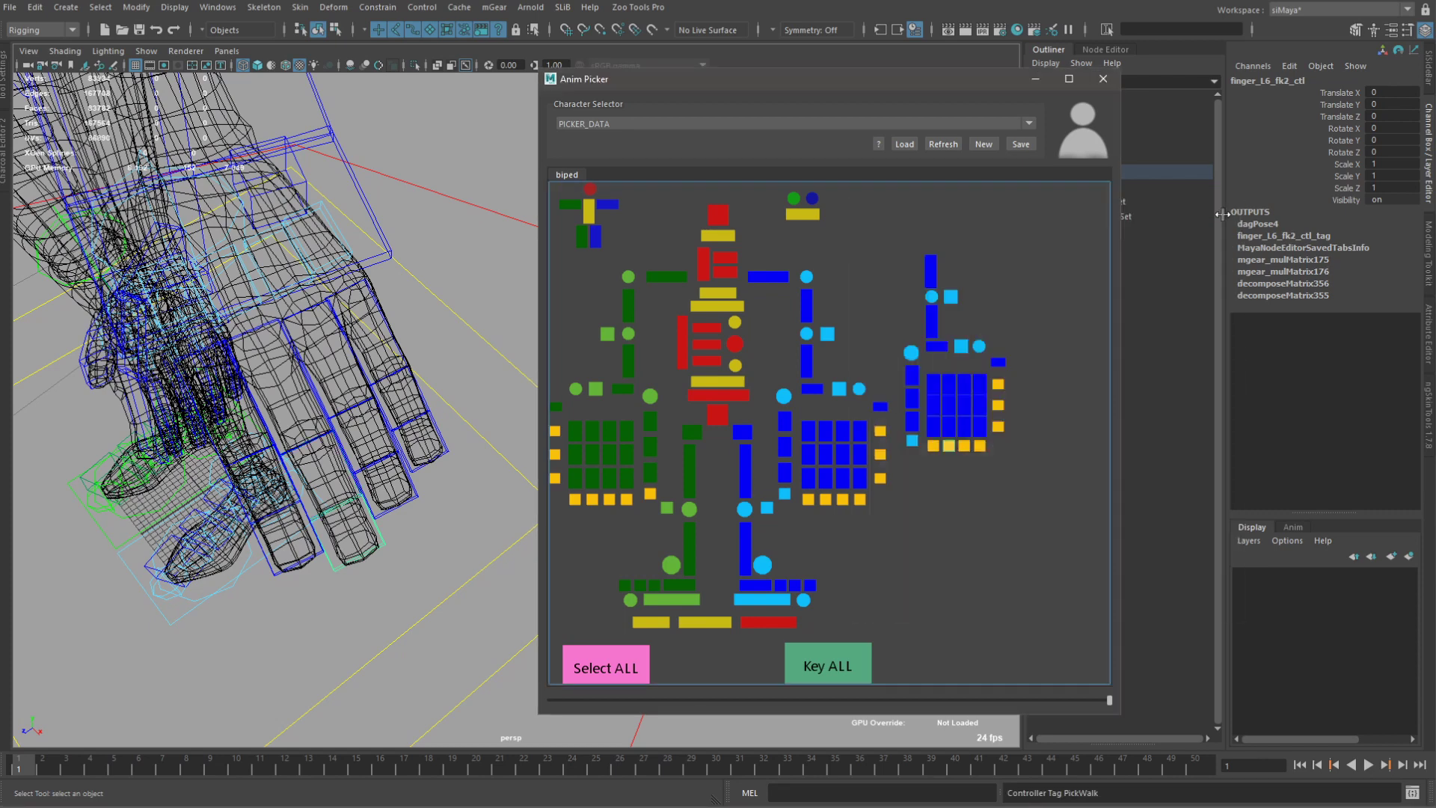
Associate the first duplicated finger column's three blue items with the extra hand's finger_L7 controls.
left_click_drag(359, 524, 396, 550, "alt")
left_click(336, 570)
right_click(940, 385)
key("Down")
right_click(942, 402)
left_click(1129, 643)
key("Down")
right_click(933, 434)
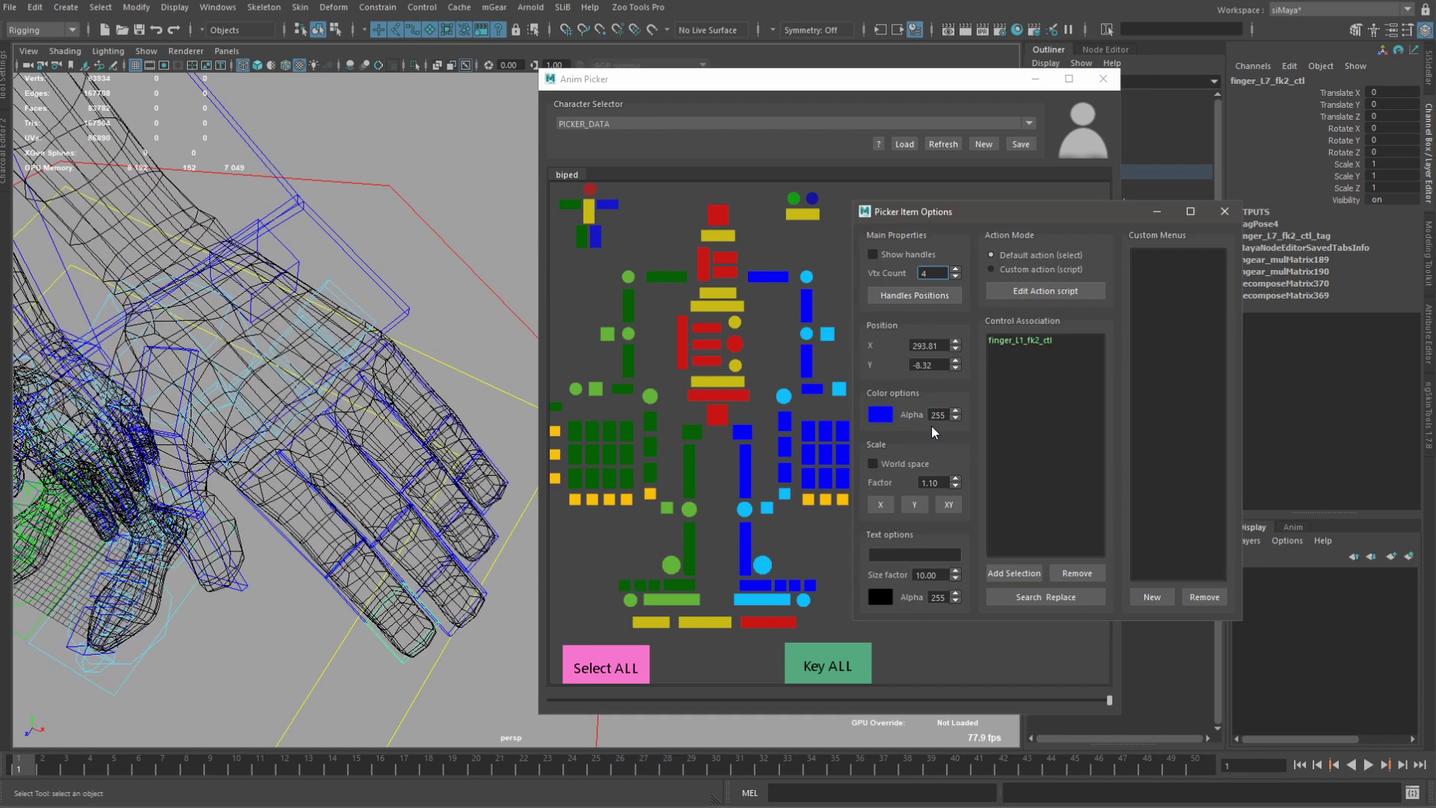
Replace _L1 with the extra hand's finger index in the associations of the yellow item below the first finger column.
double_click(933, 446)
left_click(1046, 597)
type("_L1")
key("Tab")
type("_L6")
left_click(918, 297)
left_click(1224, 211)
mouse_move(337, 486)
left_mouse_down("alt")
mouse_move(404, 449)
mouse_move(359, 479)
left_mouse_up("alt")
Rename the controls associated with the first yellow item beside the duplicated finger rows to the extra hand's indices, beginning with 4.
double_click(997, 387)
double_click(1020, 340)
left_click(1019, 417)
type("4")
left_click(1023, 441)
double_click(1021, 360)
left_click(1022, 440)
double_click(1021, 370)
left_click(1023, 441)
Rename the controls associated with the second yellow row item to the extra hand's finger indices, including 4 and 5.
double_click(1021, 340)
type("4")
left_click(1022, 440)
double_click(1021, 350)
type("5")
left_click(1024, 442)
double_click(1021, 370)
left_click(1022, 441)
Rename the controls associated with the third yellow row item to the extra hand's finger indices, from 4 to 7.
double_click(1019, 340)
type("4")
left_click(1019, 442)
double_click(1022, 360)
left_click(1022, 440)
double_click(1022, 370)
key("BackSpace")
type("7")
left_click(1022, 441)
left_click(1224, 212)
Duplicate a blue finger item on the original left hand and place the copy above the fourth finger column.
left_click(564, 490)
left_click_drag(371, 401, 329, 389, "alt")
left_click(225, 454)
right_click(862, 430)
left_click(909, 587)
left_click_drag(795, 414, 860, 409)
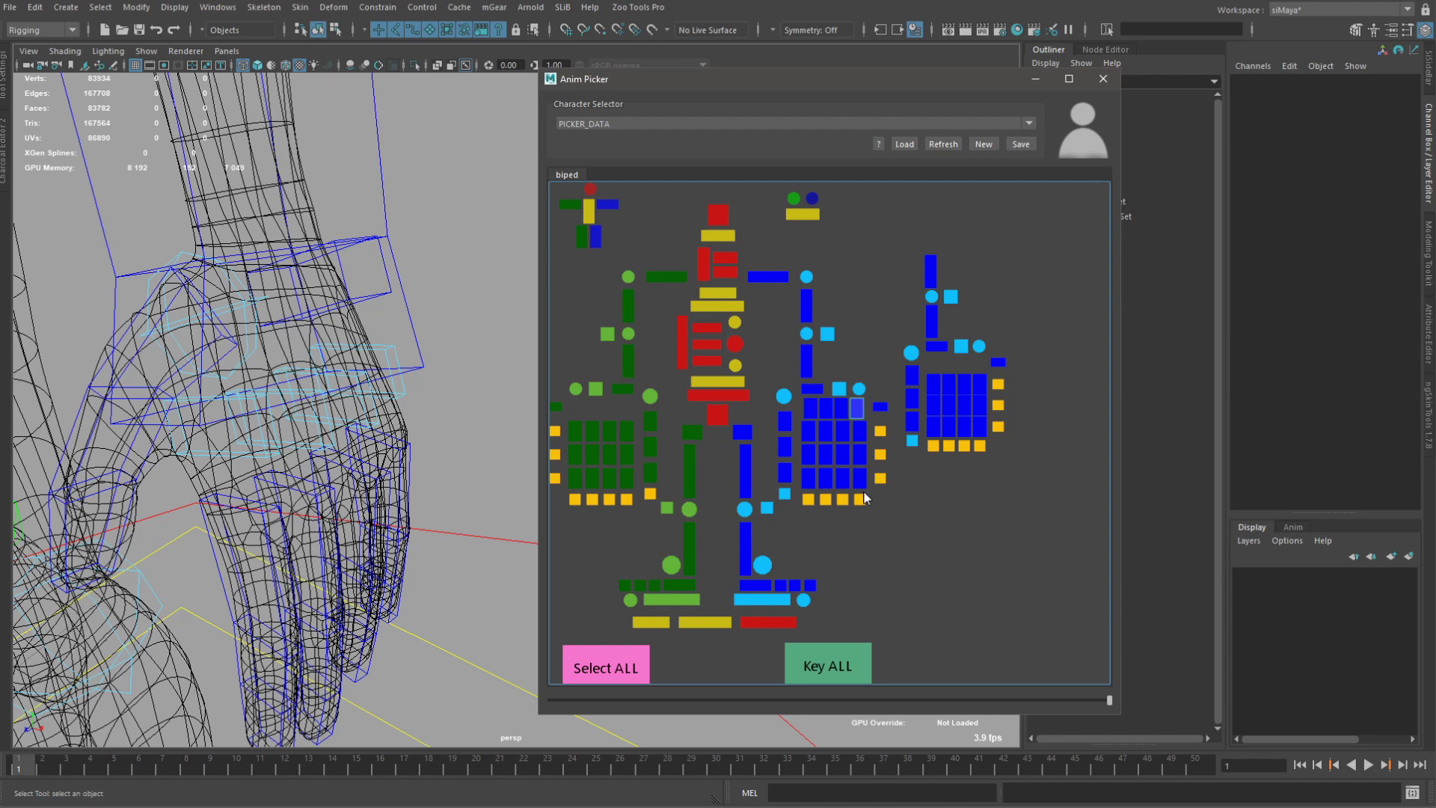
Associate the items in the new row above the original left hand's finger columns with the hand's matching controls.
double_click(809, 408)
left_click_drag(748, 78, 750, 63)
left_click(225, 453)
left_click(1236, 210)
left_click(288, 390)
right_click(828, 393)
left_click(1019, 634)
left_click(329, 368)
left_click(396, 349)
right_click(860, 393)
left_click(1053, 634)
left_click(464, 321)
Add copies of the new top-row finger items to the duplicated arm and position them above its finger columns.
left_click_drag(540, 255, 302, 256)
left_click_drag(303, 53, 690, 86)
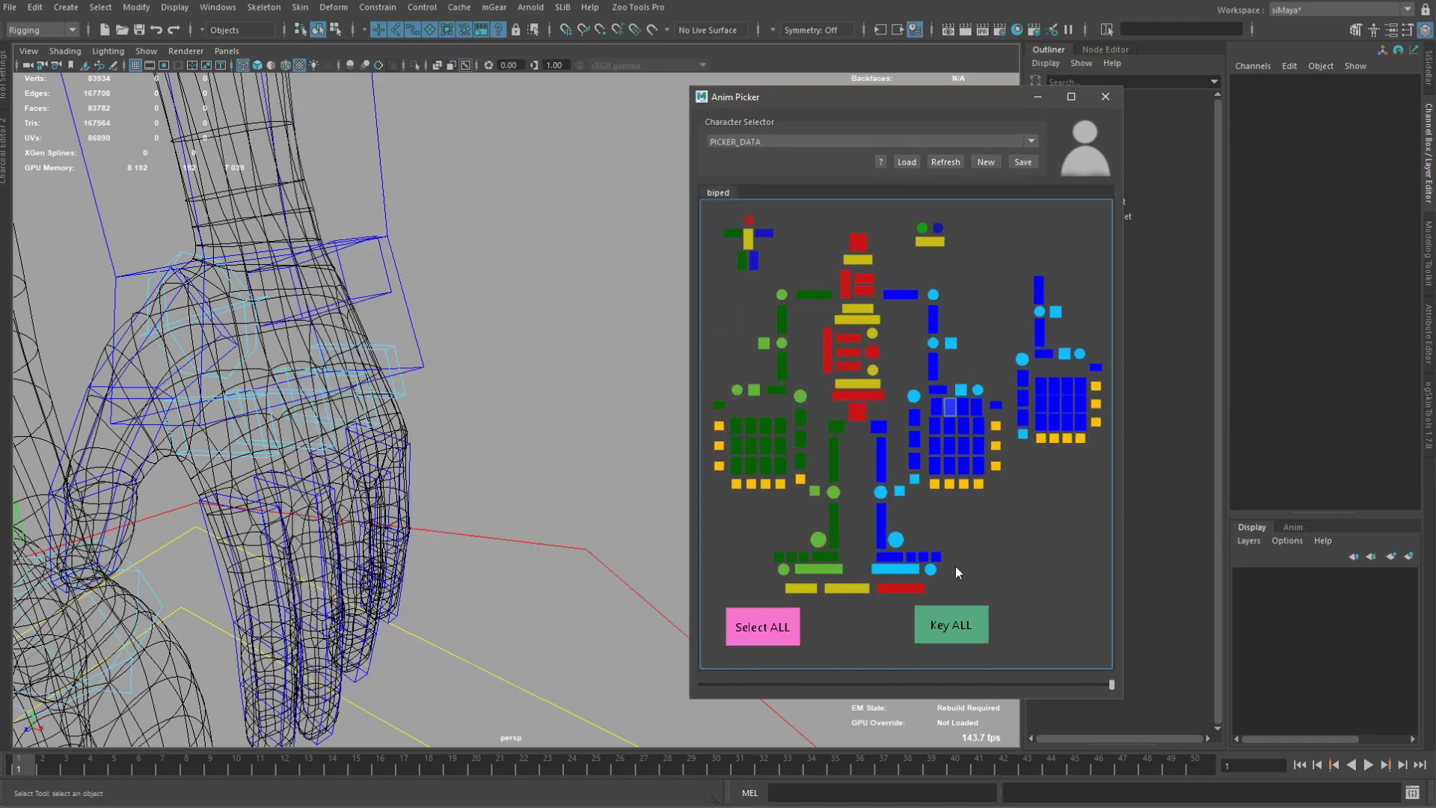
scroll(516, 404, "down", 3)
middle_click_drag(516, 404, 557, 389, "alt")
left_click(977, 407)
left_click_drag(1064, 383, 1057, 372)
scroll(1065, 377, "up", 4)
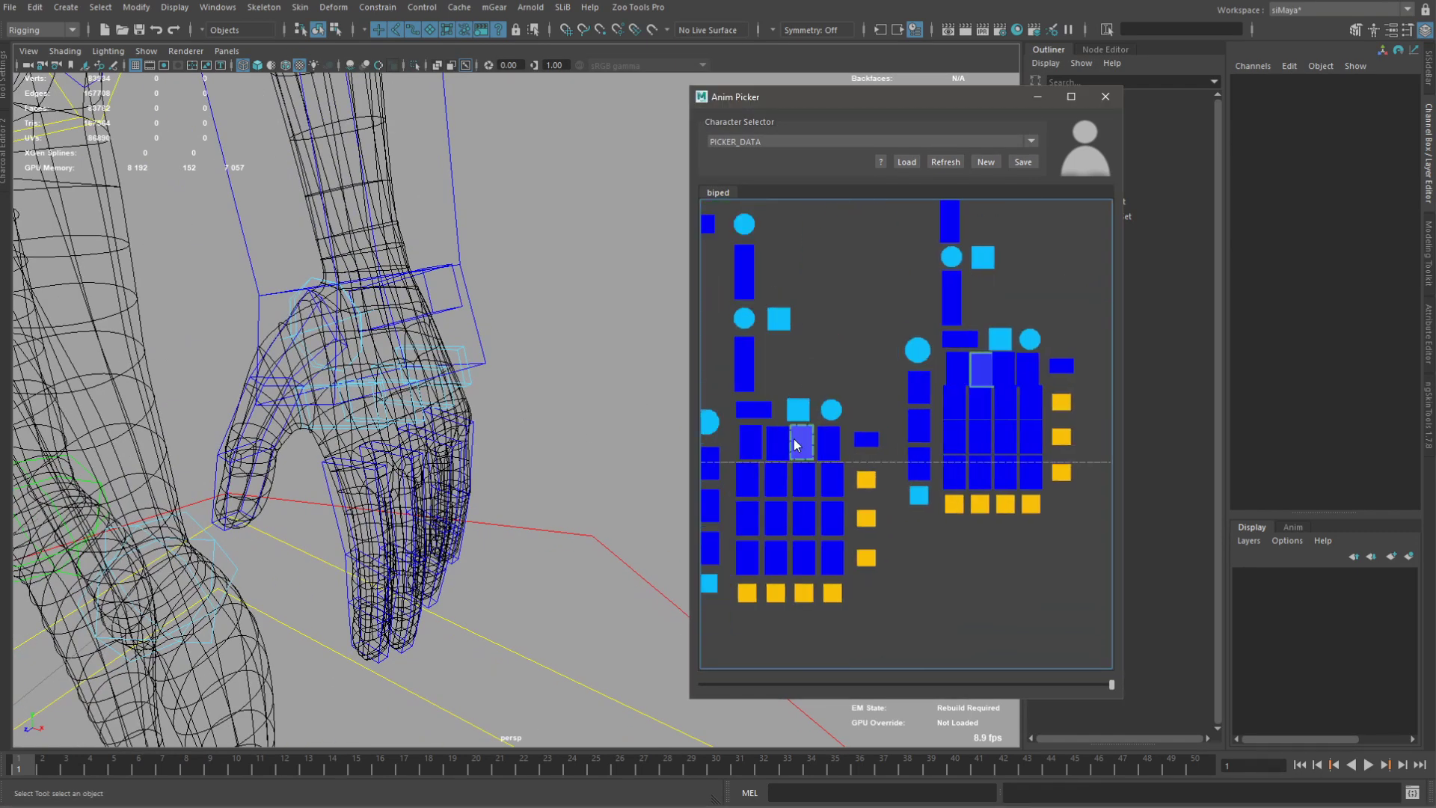
Open the item options of the fourth and third items in the duplicated arm's top finger row.
right_click(1032, 373)
left_click(1053, 381)
double_click(1168, 470)
left_click(1152, 492)
right_click(1005, 373)
left_click(1027, 382)
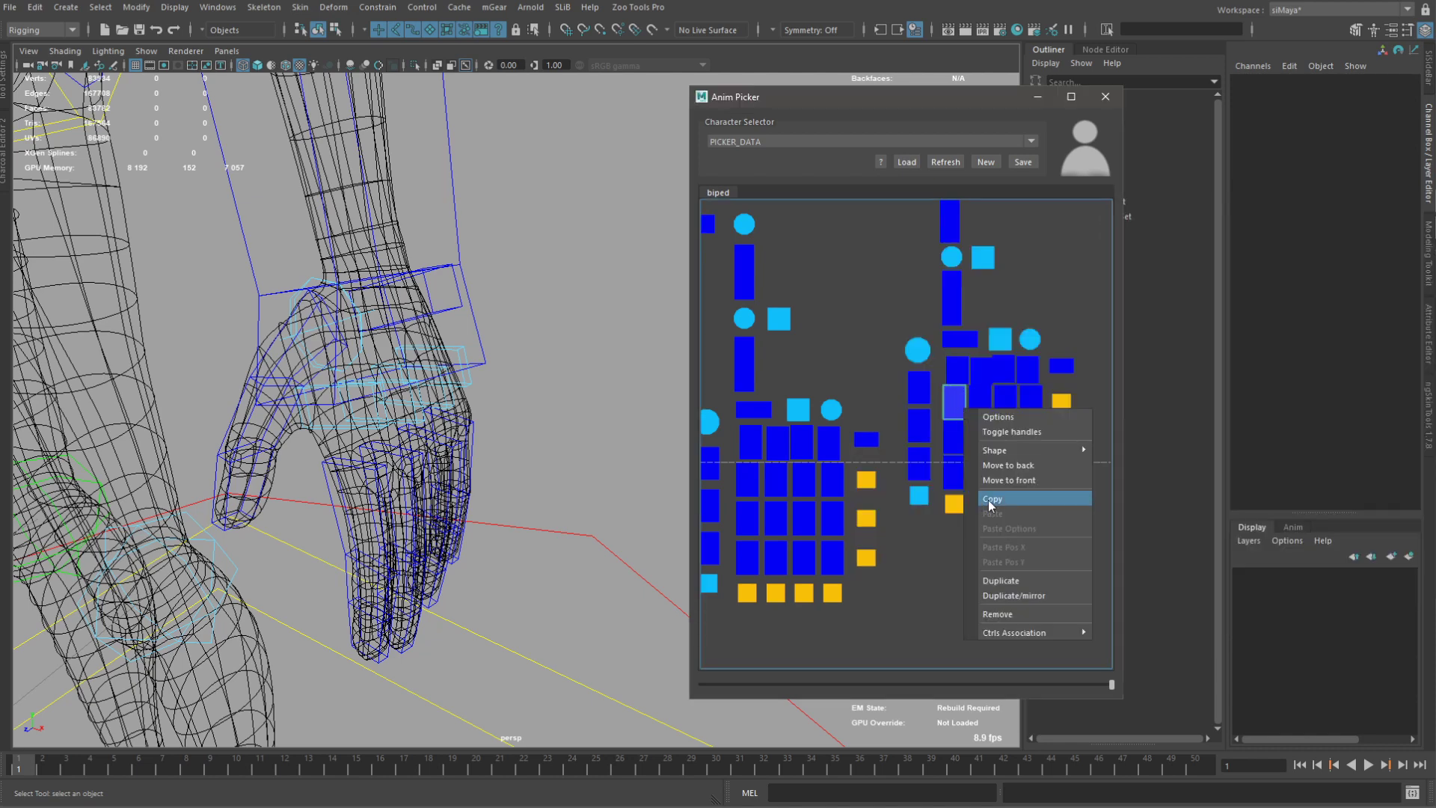
Paste copied X positions from the finger columns onto the first and third items in the duplicated arm's top row.
right_click(977, 370)
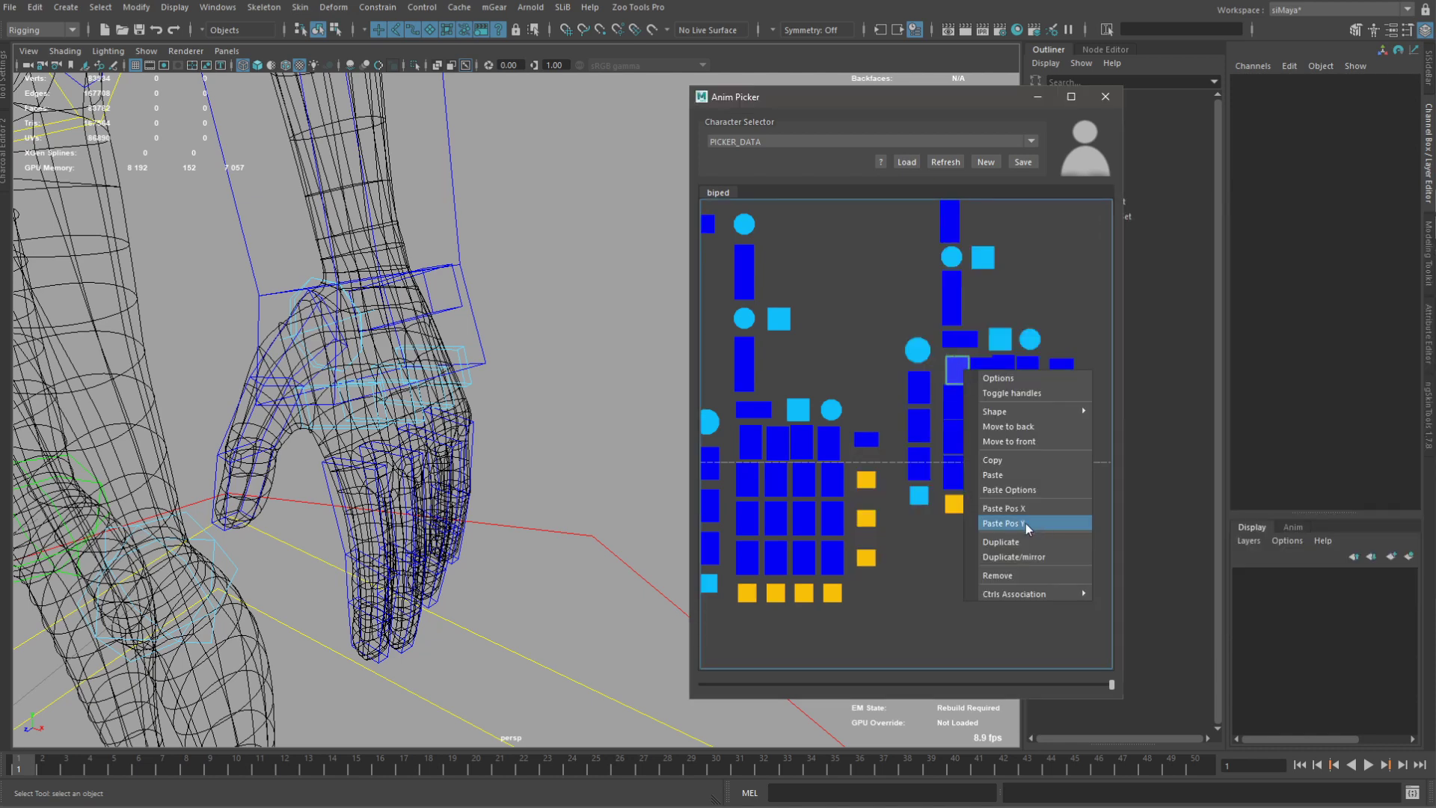
left_click(1025, 522)
right_click(982, 408)
left_click(1062, 584)
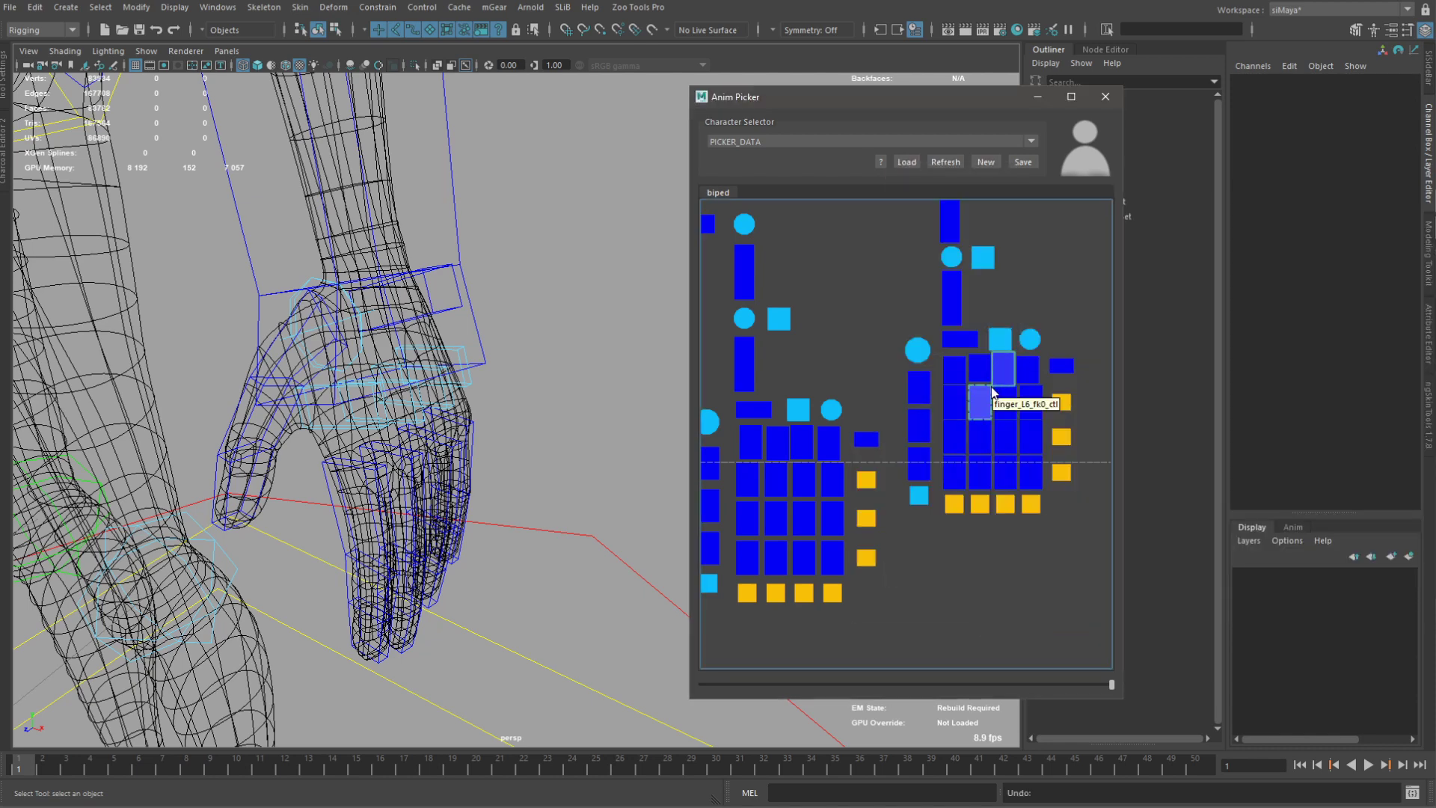
right_click(1019, 361)
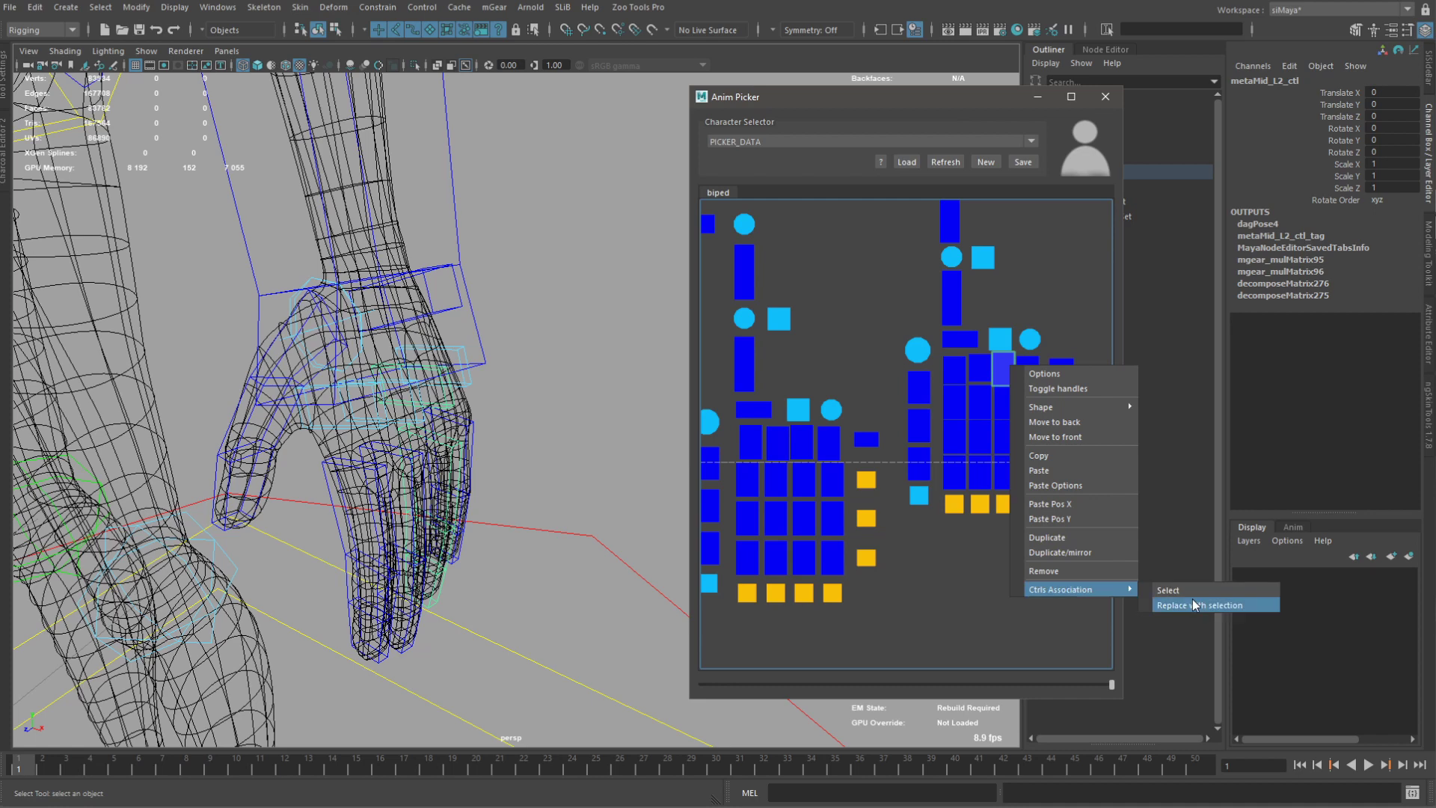
left_click(1050, 495)
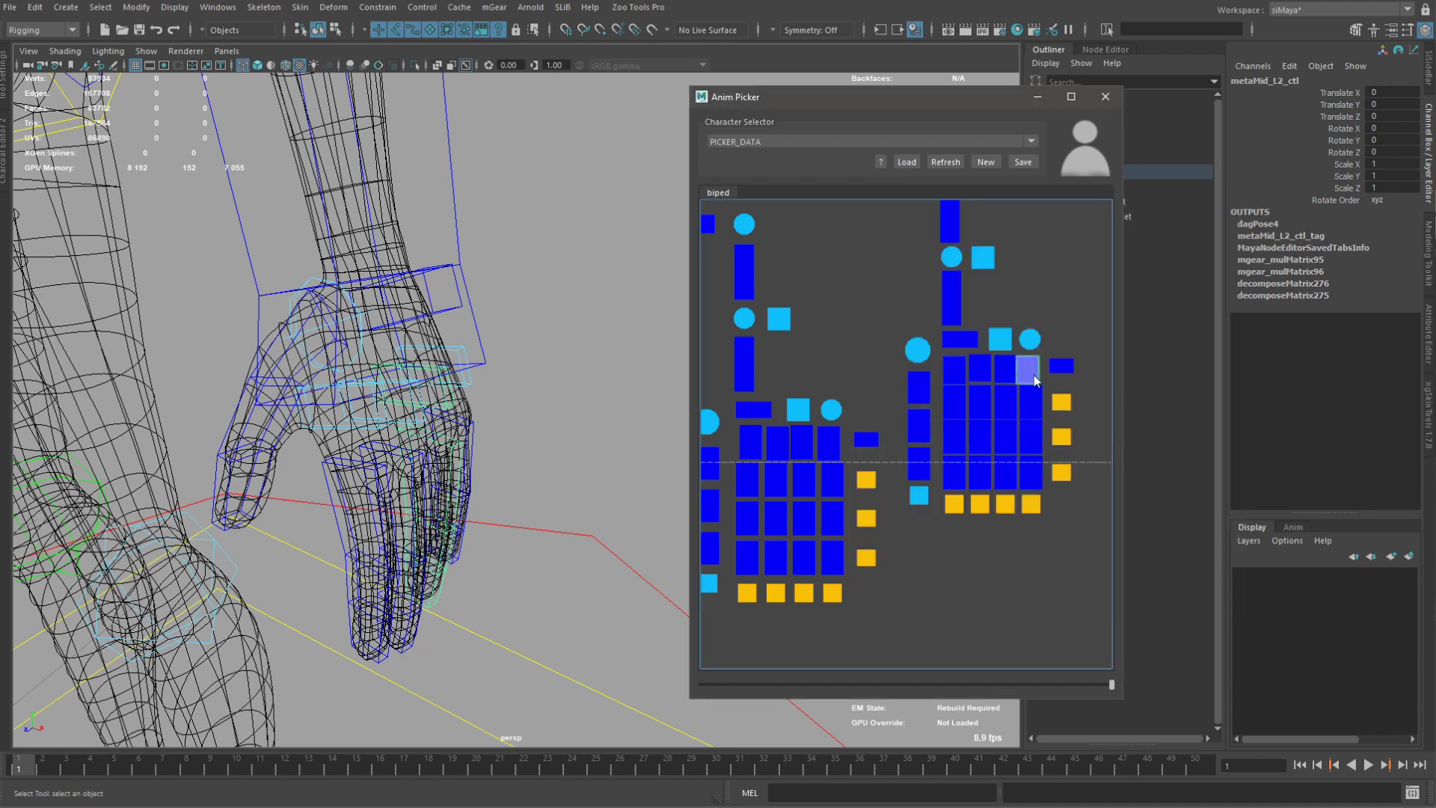
Paste copied positions onto the remaining top-row items so the duplicated arm's row lines up with its finger columns.
right_click(1033, 370)
left_click(1090, 512)
right_click(982, 371)
left_click(1038, 513)
right_click(1028, 375)
left_click(1082, 518)
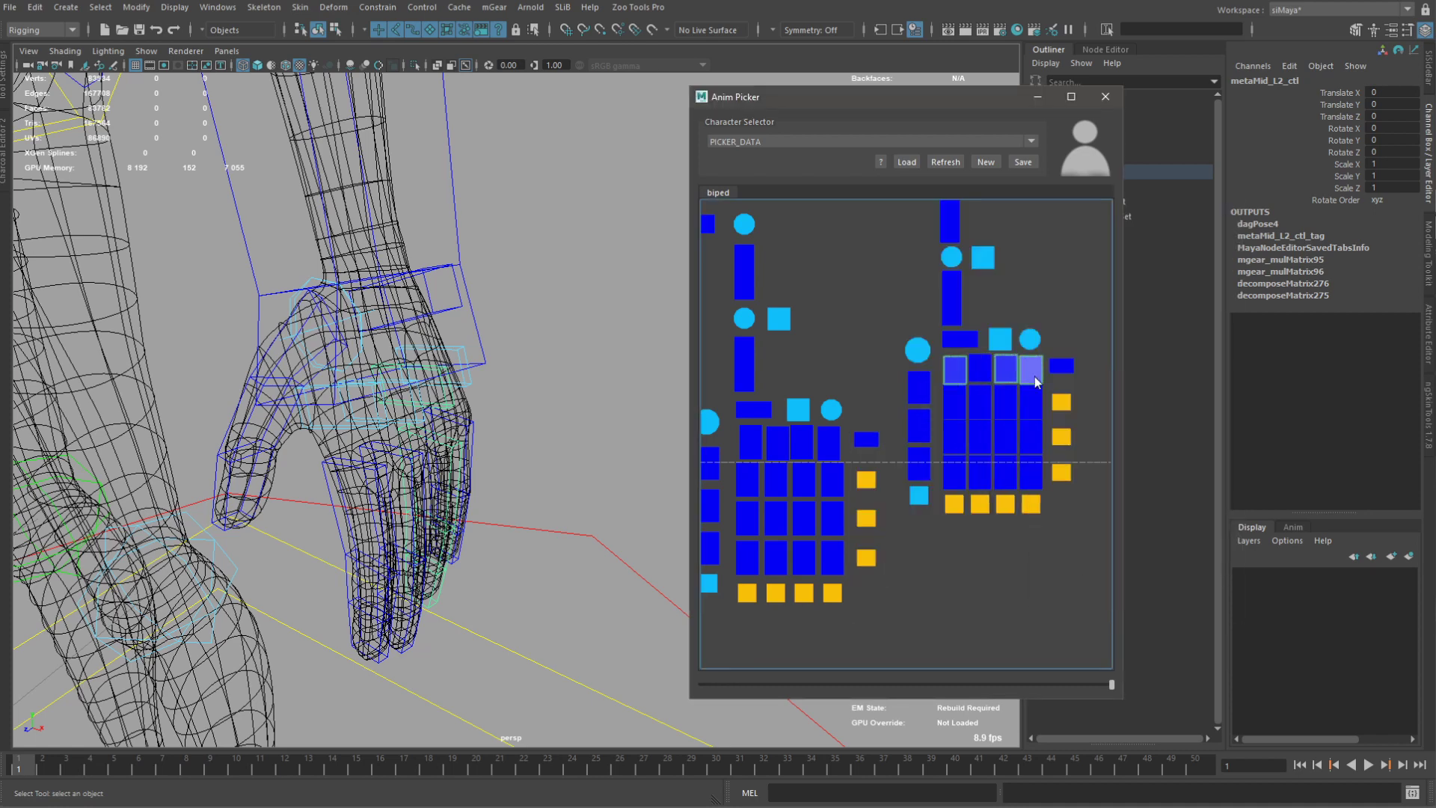
scroll(821, 493, "down", 5)
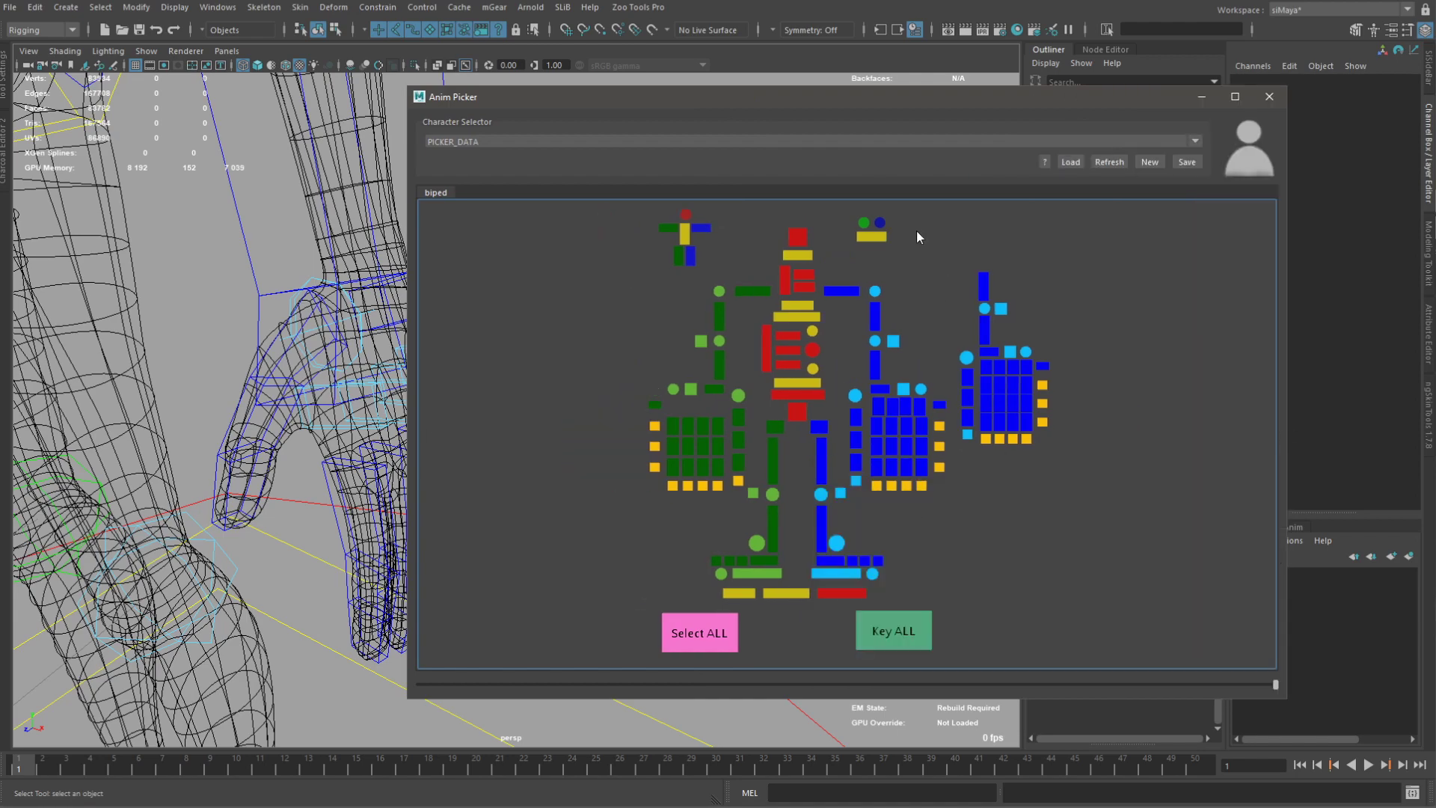
Clear the picker selection and select the metaMid_L0_ctl control on the original left hand in the viewport.
right_click(929, 281)
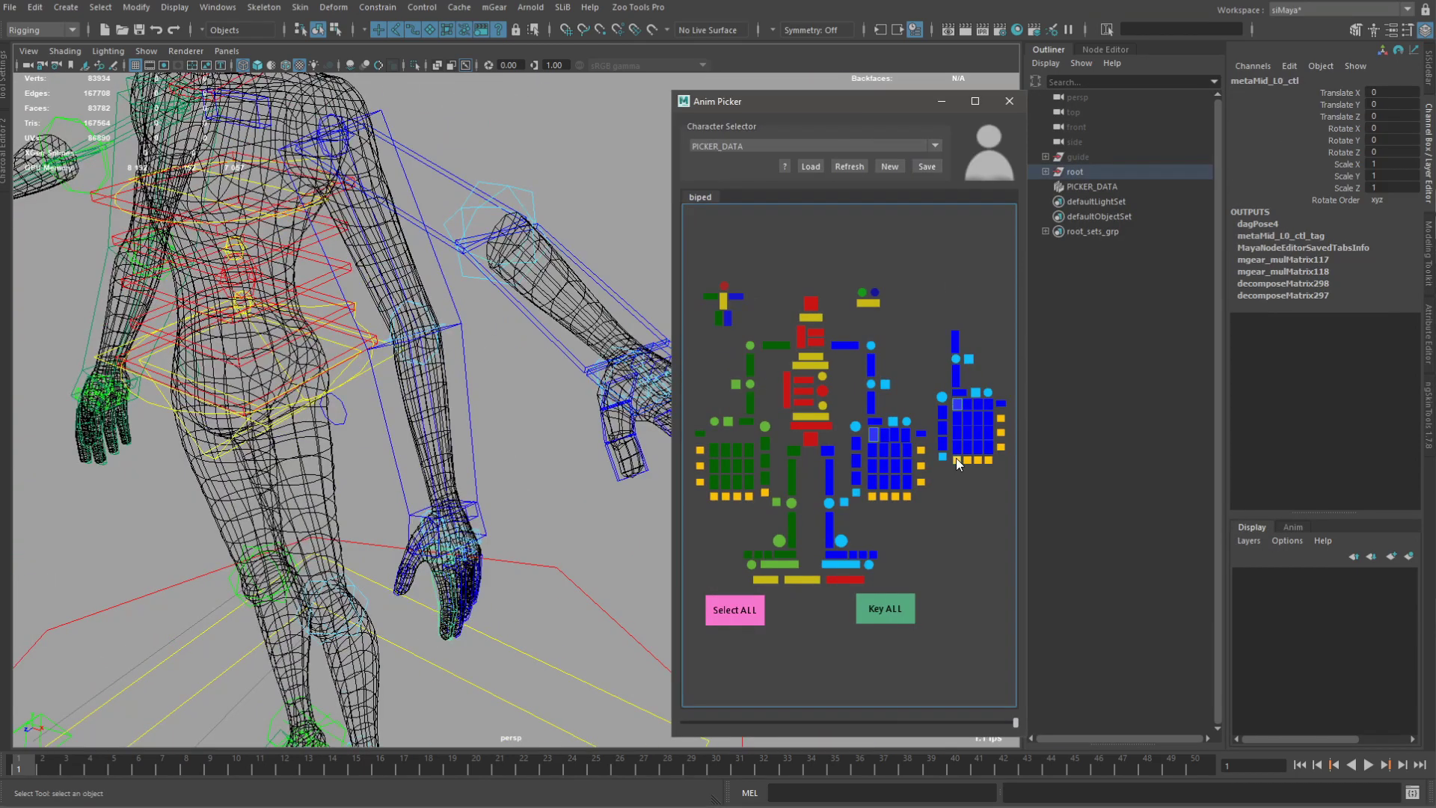
left_click(935, 254)
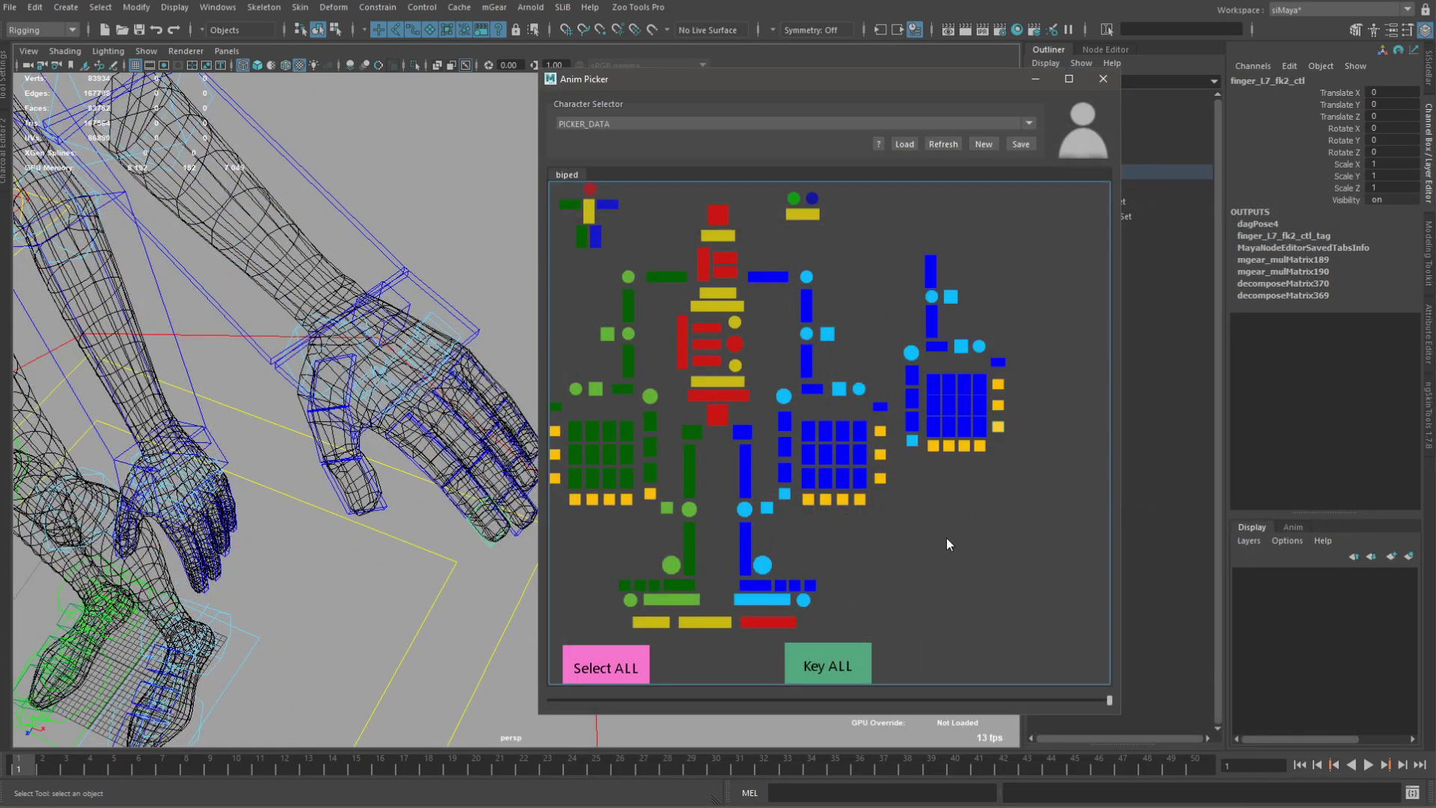
left_click(966, 492)
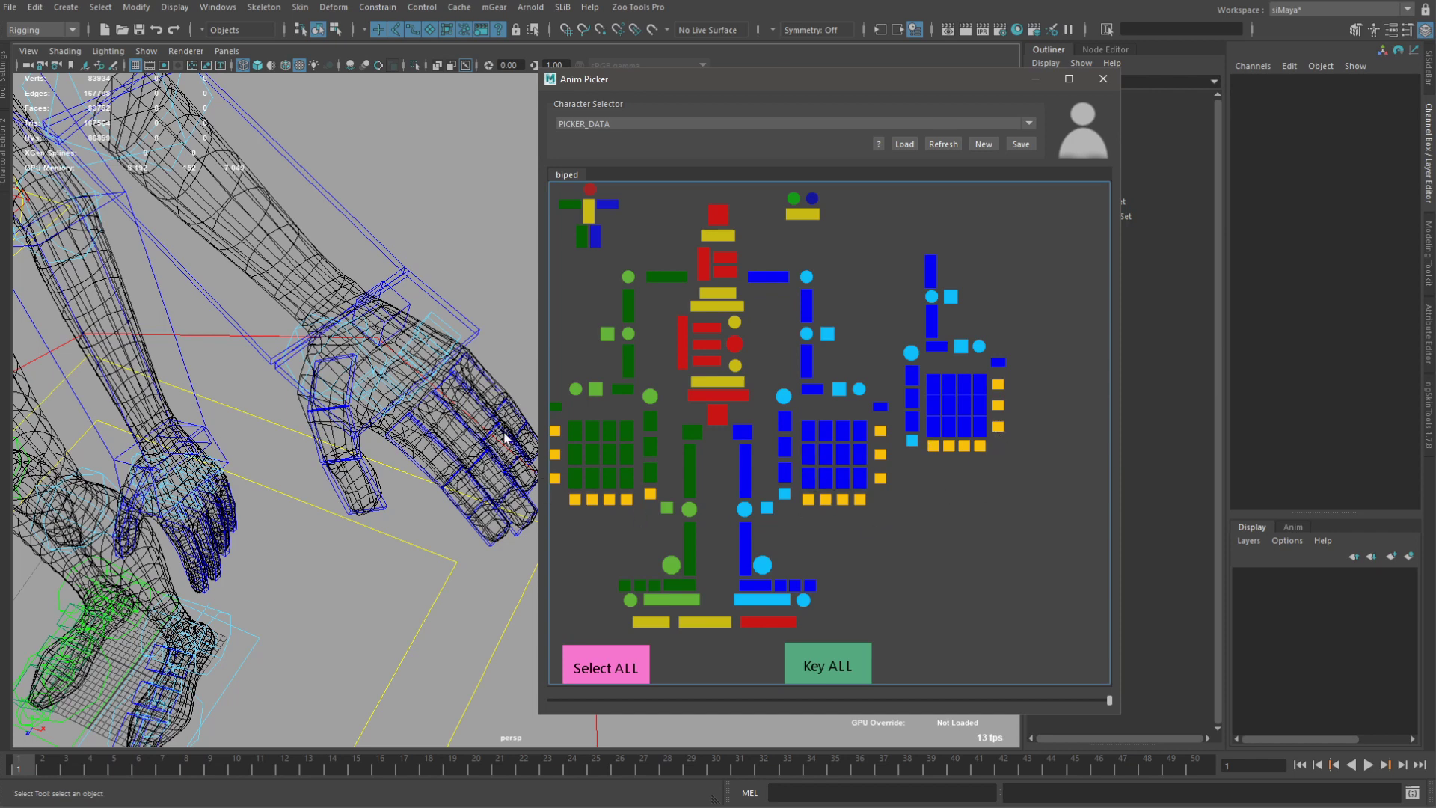
left_click_drag(399, 407, 346, 496, "alt")
middle_click_drag(347, 496, 322, 503, "alt")
scroll(322, 502, "up", 6)
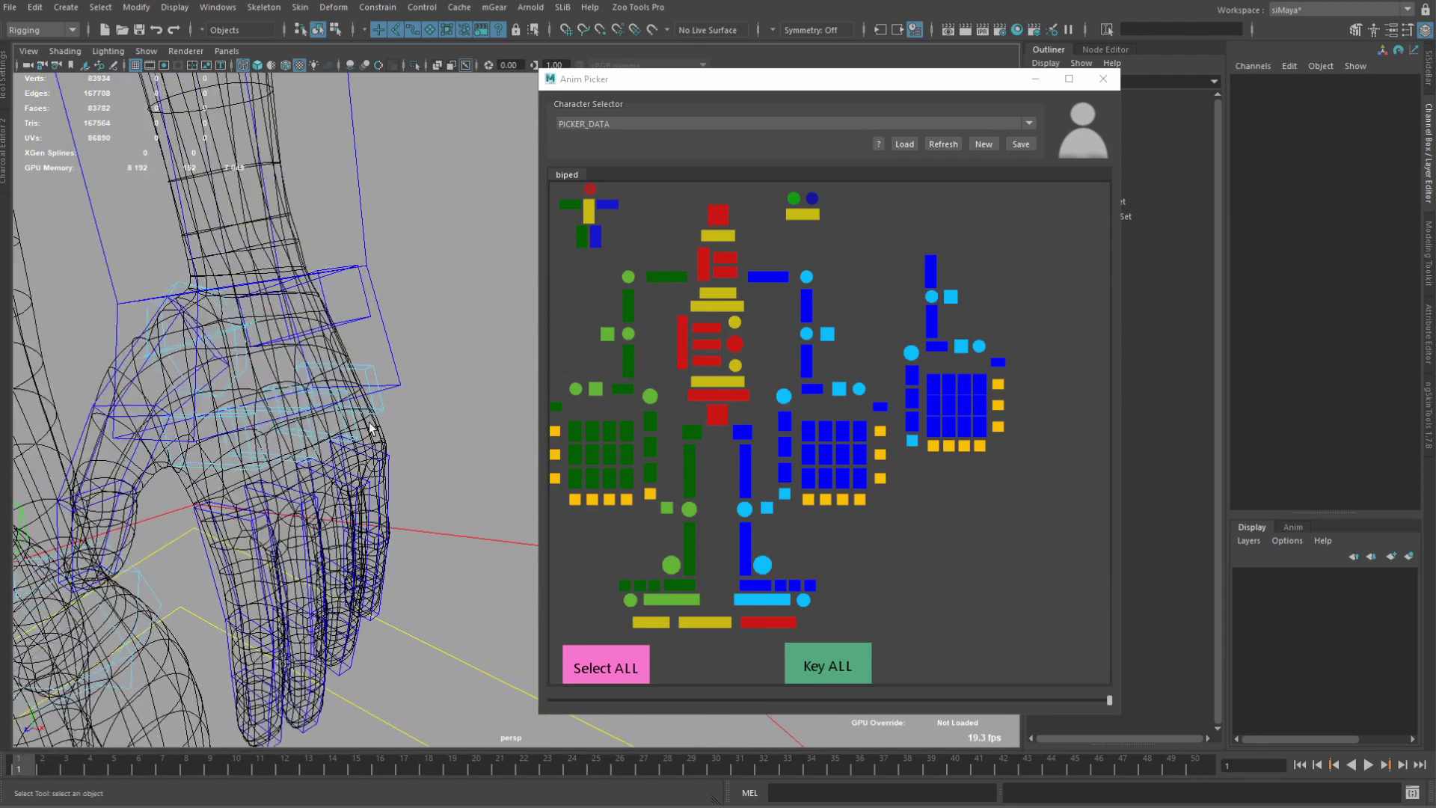
scroll(261, 448, "up", 2)
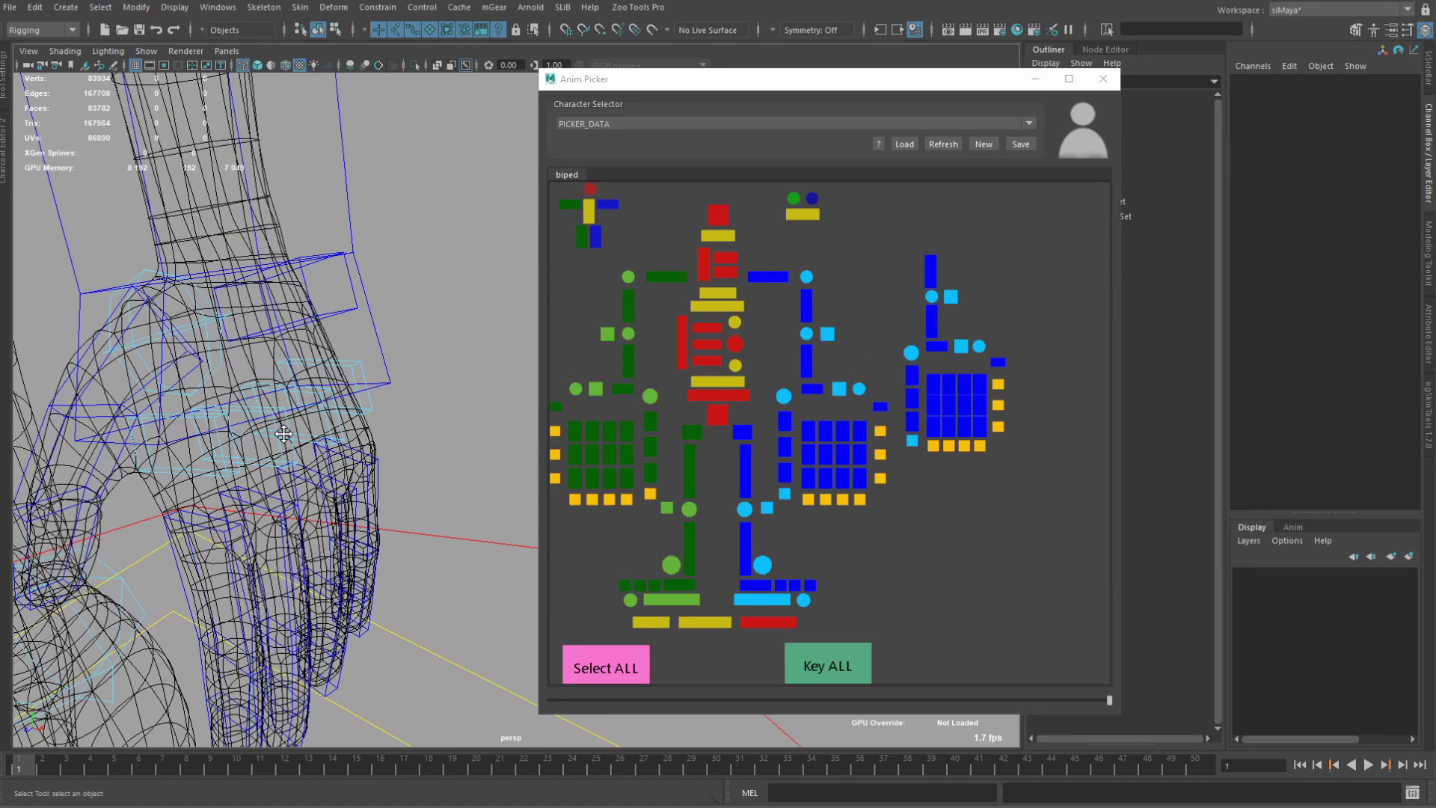
left_click(259, 461)
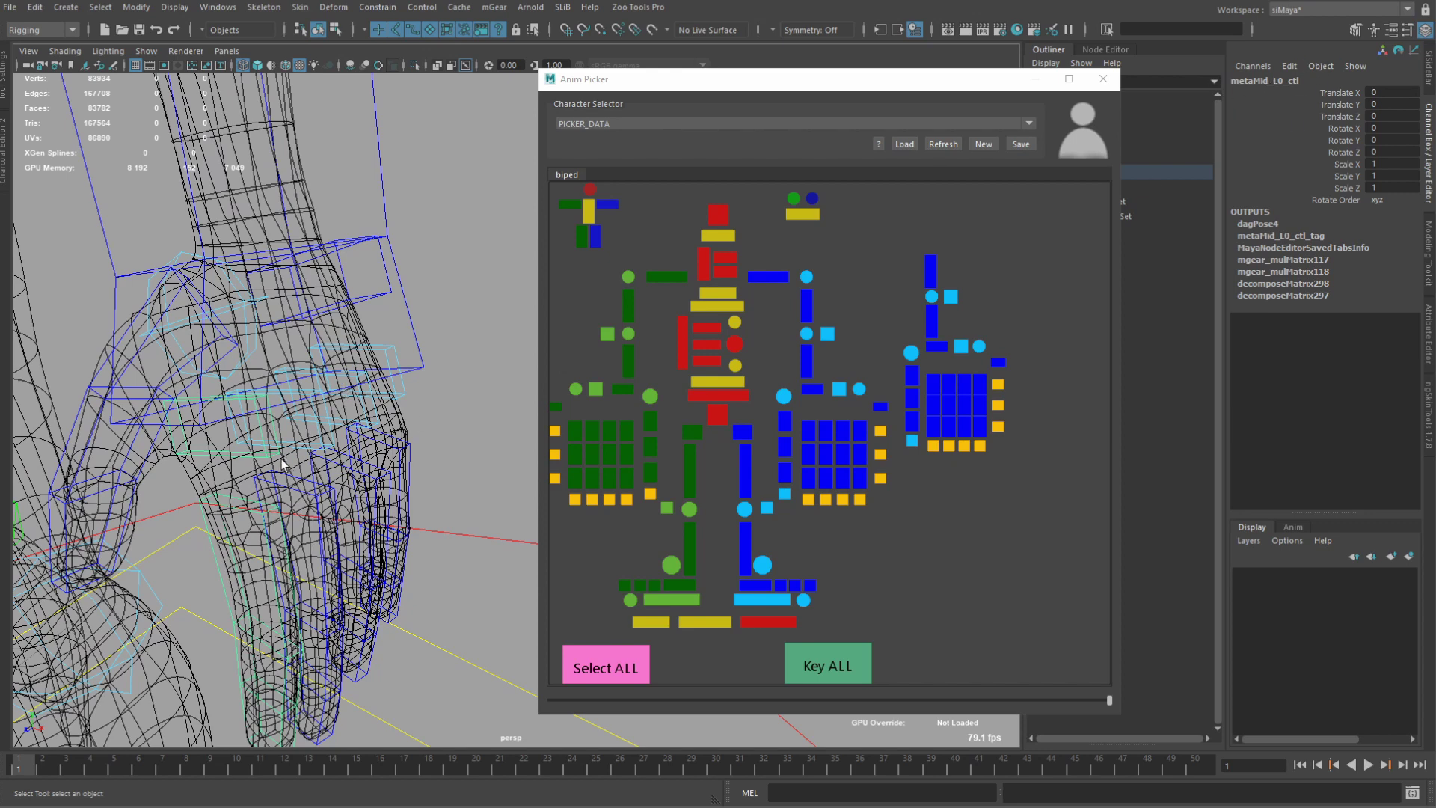
Duplicate the original left hand's top row of four blue finger items and place the copies directly above it.
left_click_drag(806, 417, 860, 437)
right_click(860, 437)
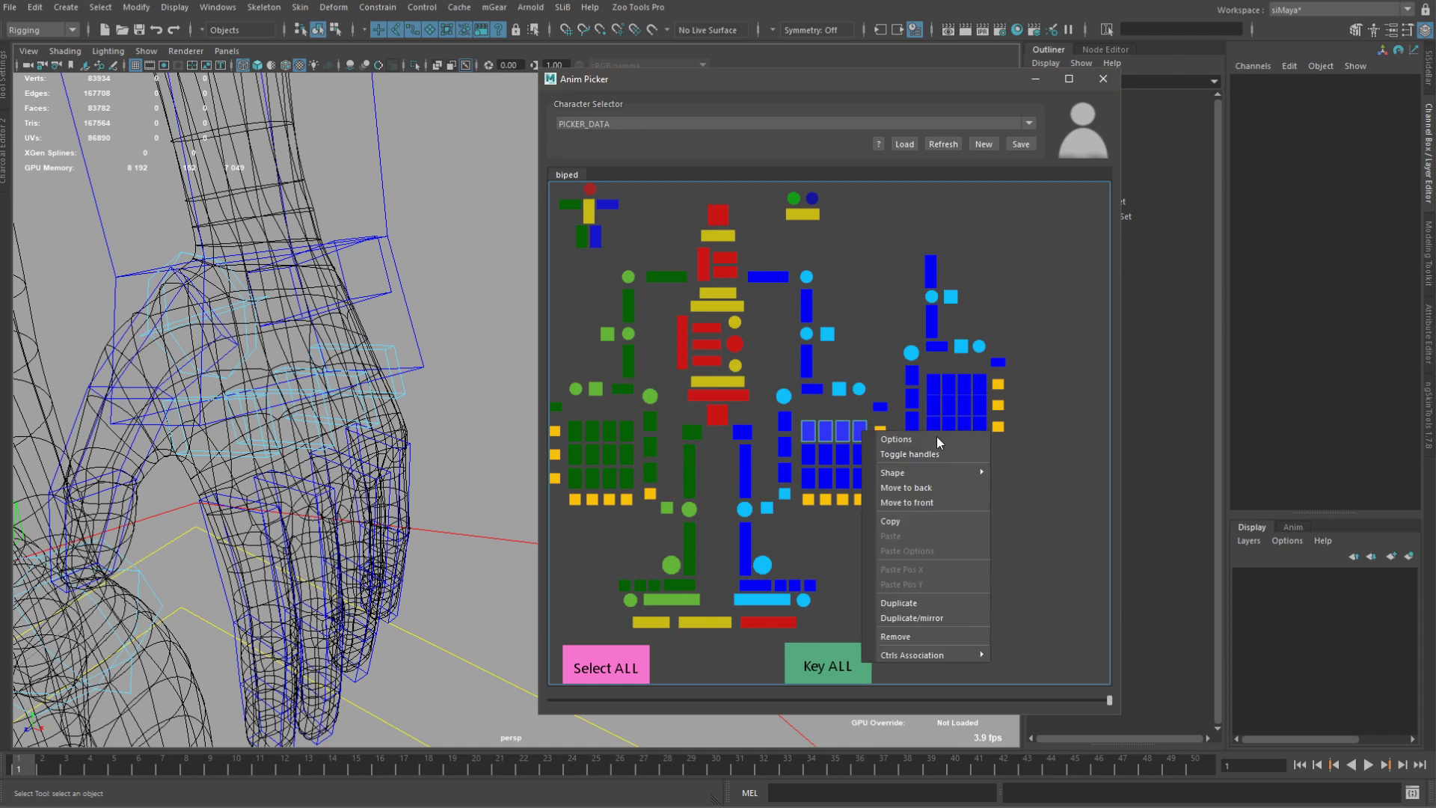
left_click(919, 606)
left_click_drag(847, 437, 856, 412)
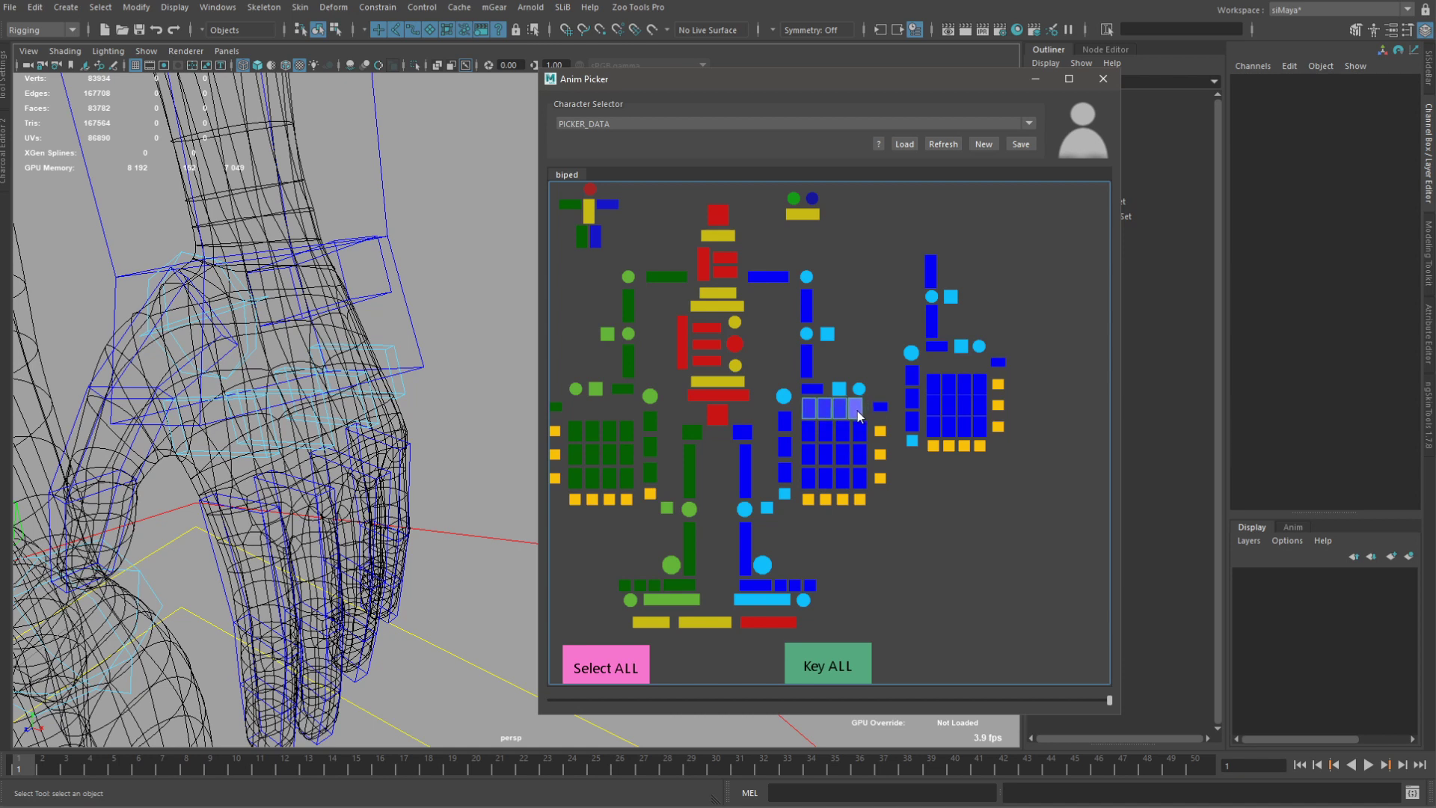
left_click(859, 413)
left_click(860, 432, "shift")
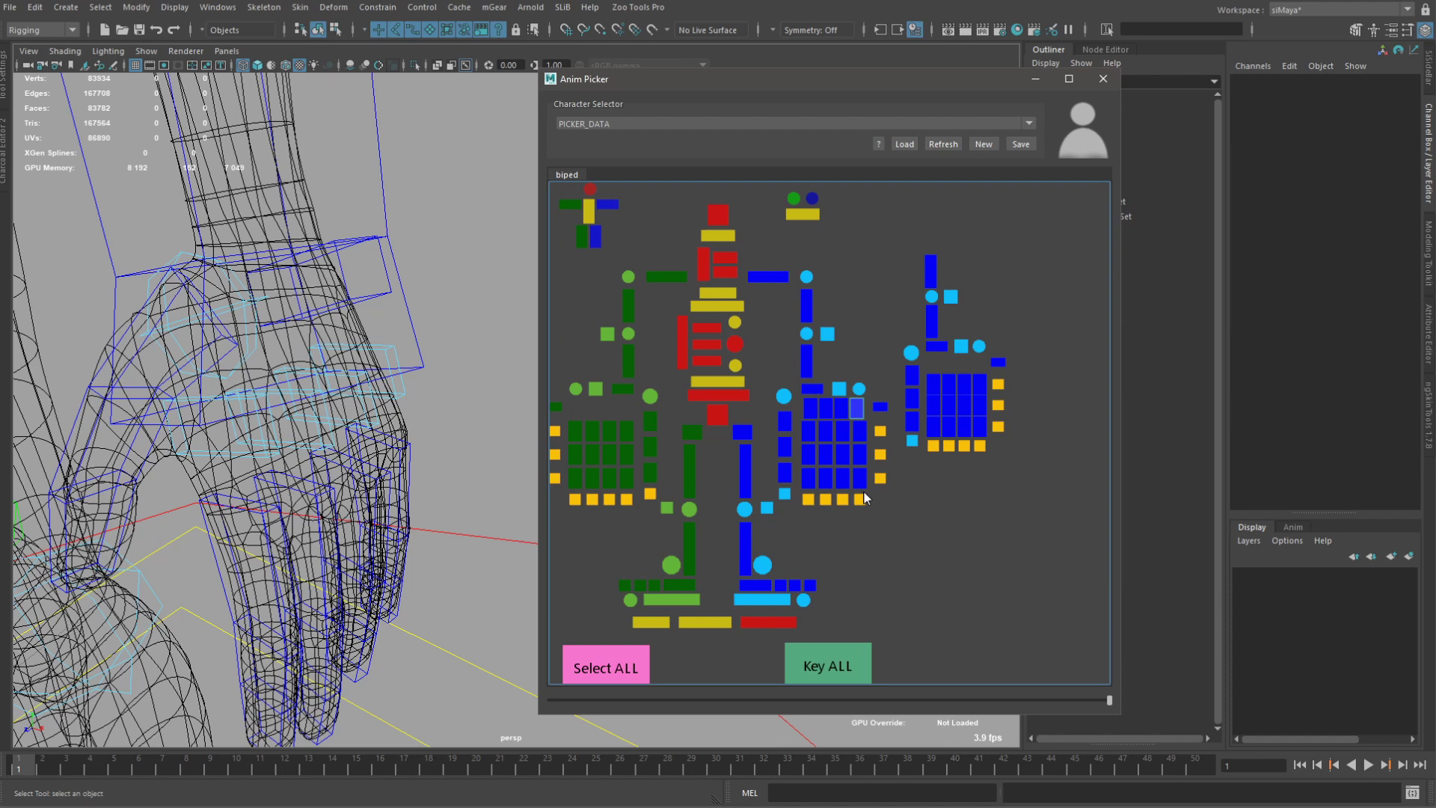
left_click(906, 533)
Select metaMid_L0_ctl on the hand and make it the control associated with the first item in the new row.
double_click(810, 411)
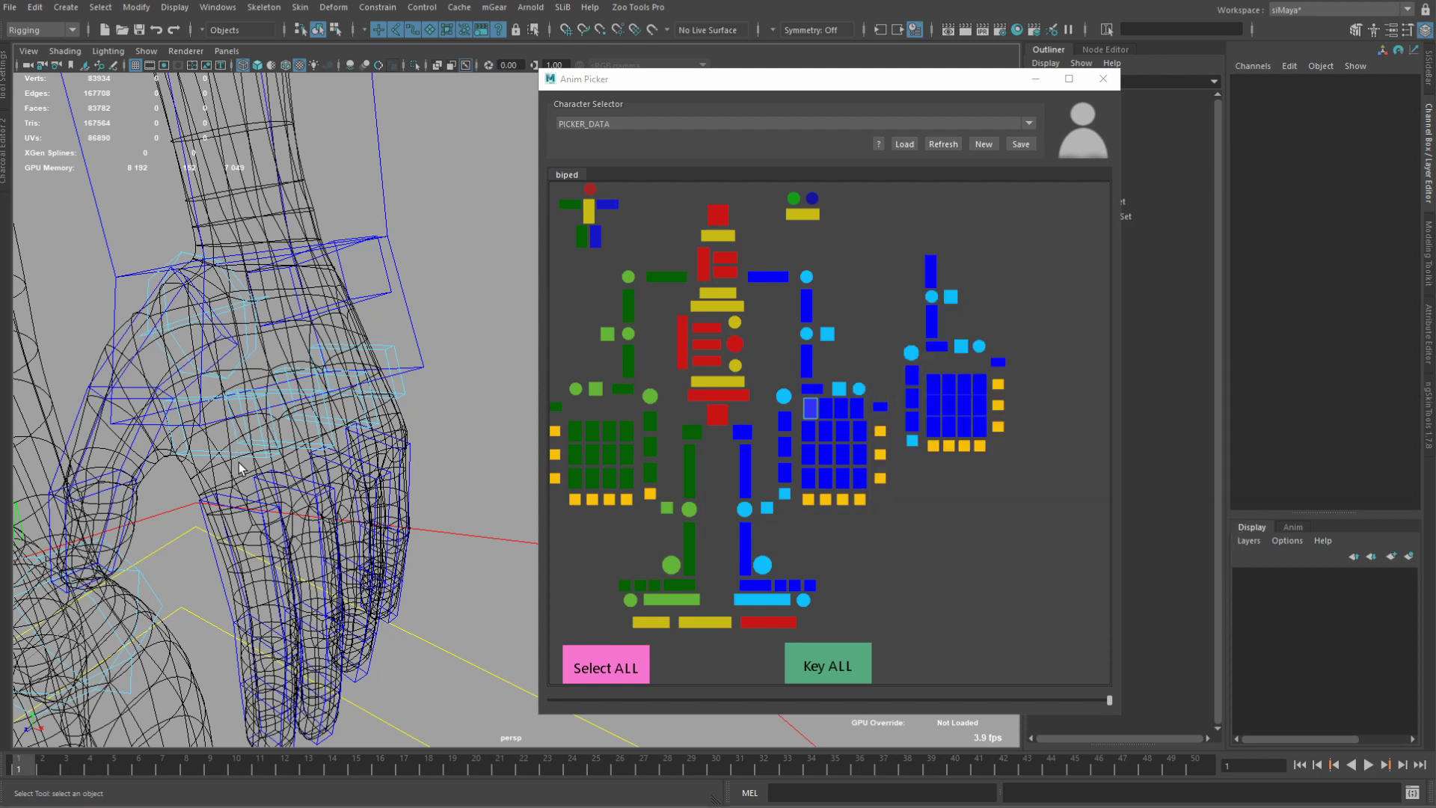
left_click_drag(234, 450, 239, 461)
mouse_move(902, 84)
left_mouse_down()
mouse_move(671, 114)
mouse_move(971, 105)
mouse_move(908, 64)
left_mouse_up()
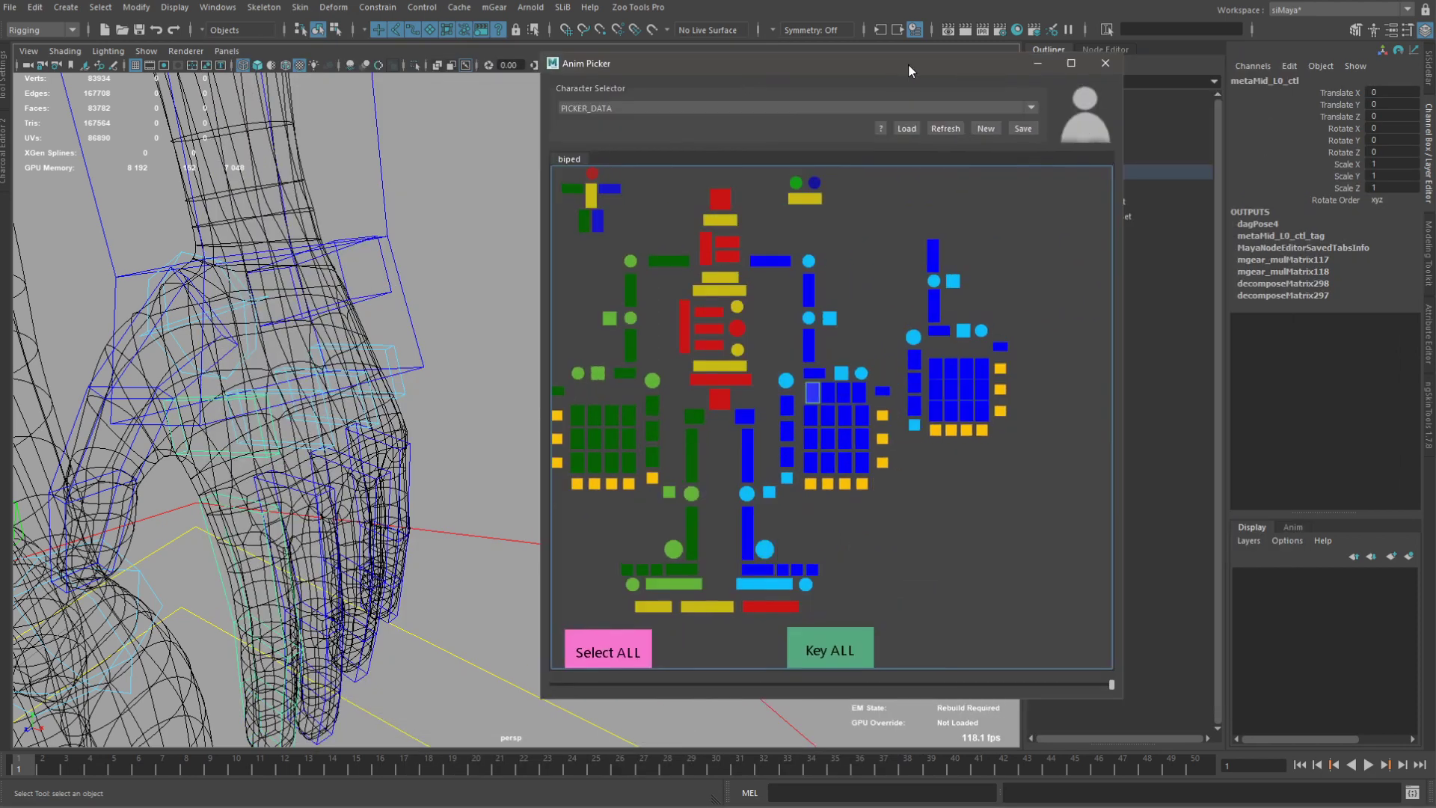
double_click(813, 396)
left_click(1210, 203)
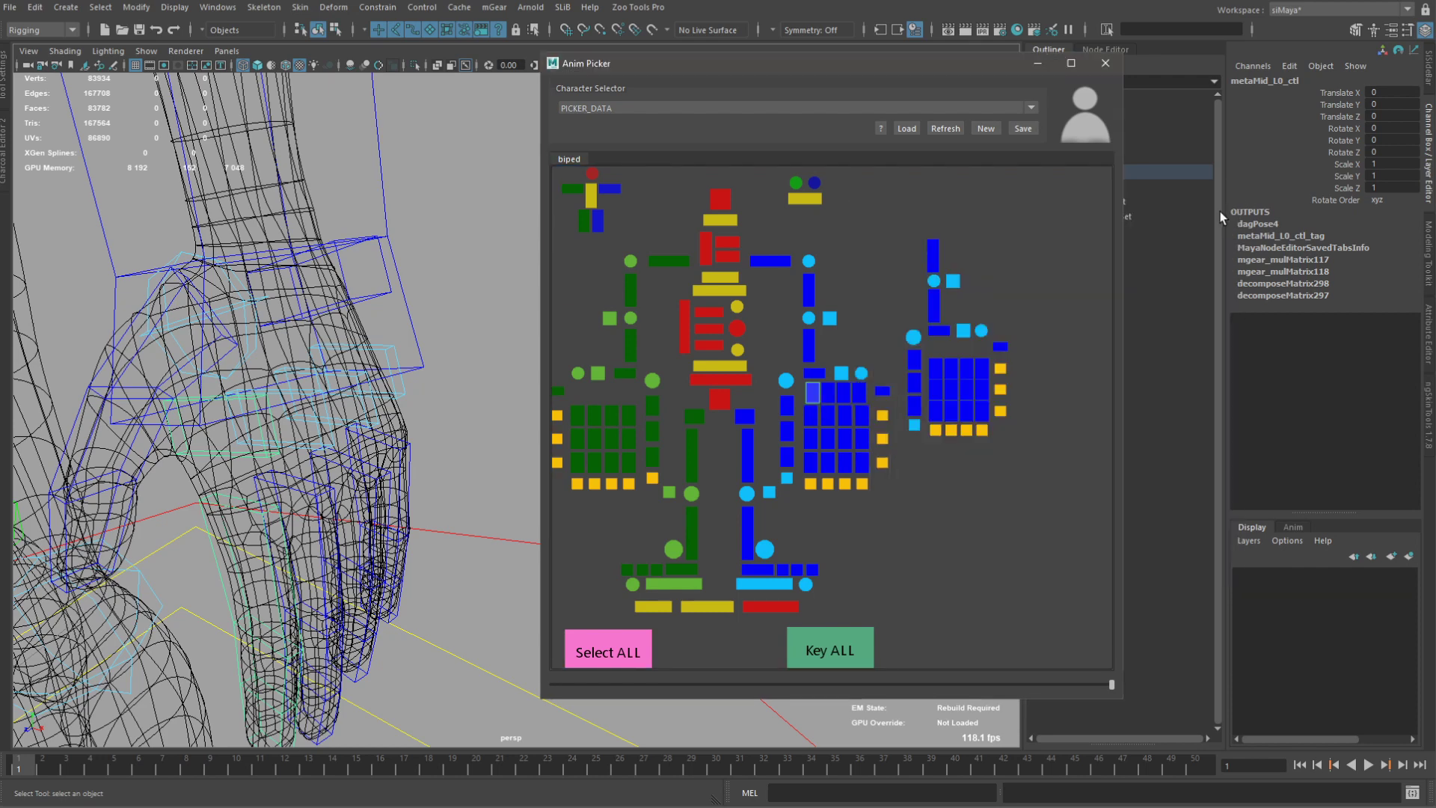
right_click(808, 402)
mouse_move(897, 620)
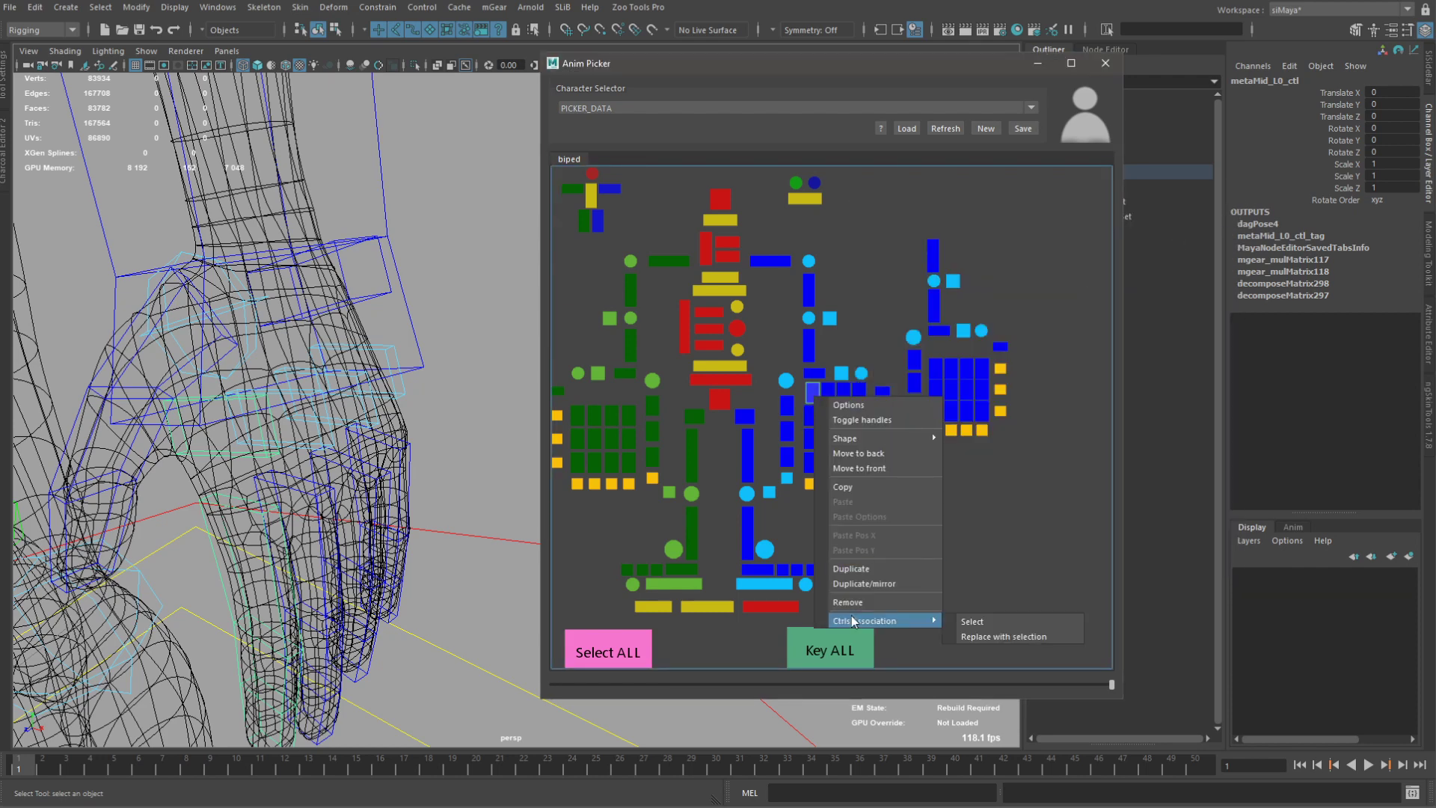
left_click(983, 636)
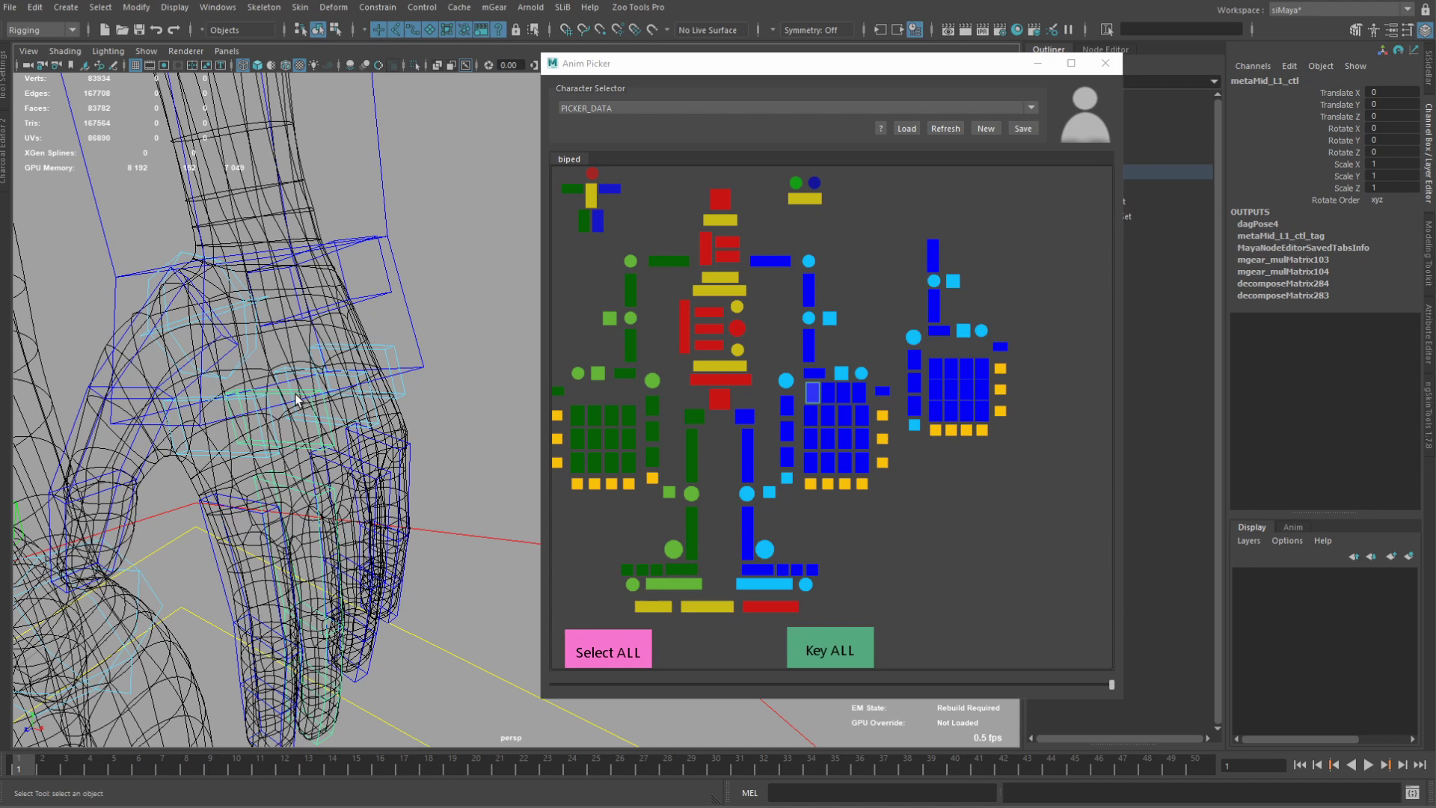
Replace the second new row item's control association with metaMid_L1_ctl.
right_click(847, 397)
mouse_move(909, 617)
left_click(984, 635)
Select metaMid_L2_ctl on the hand and replace the third new row item's control association with it.
left_click(345, 383)
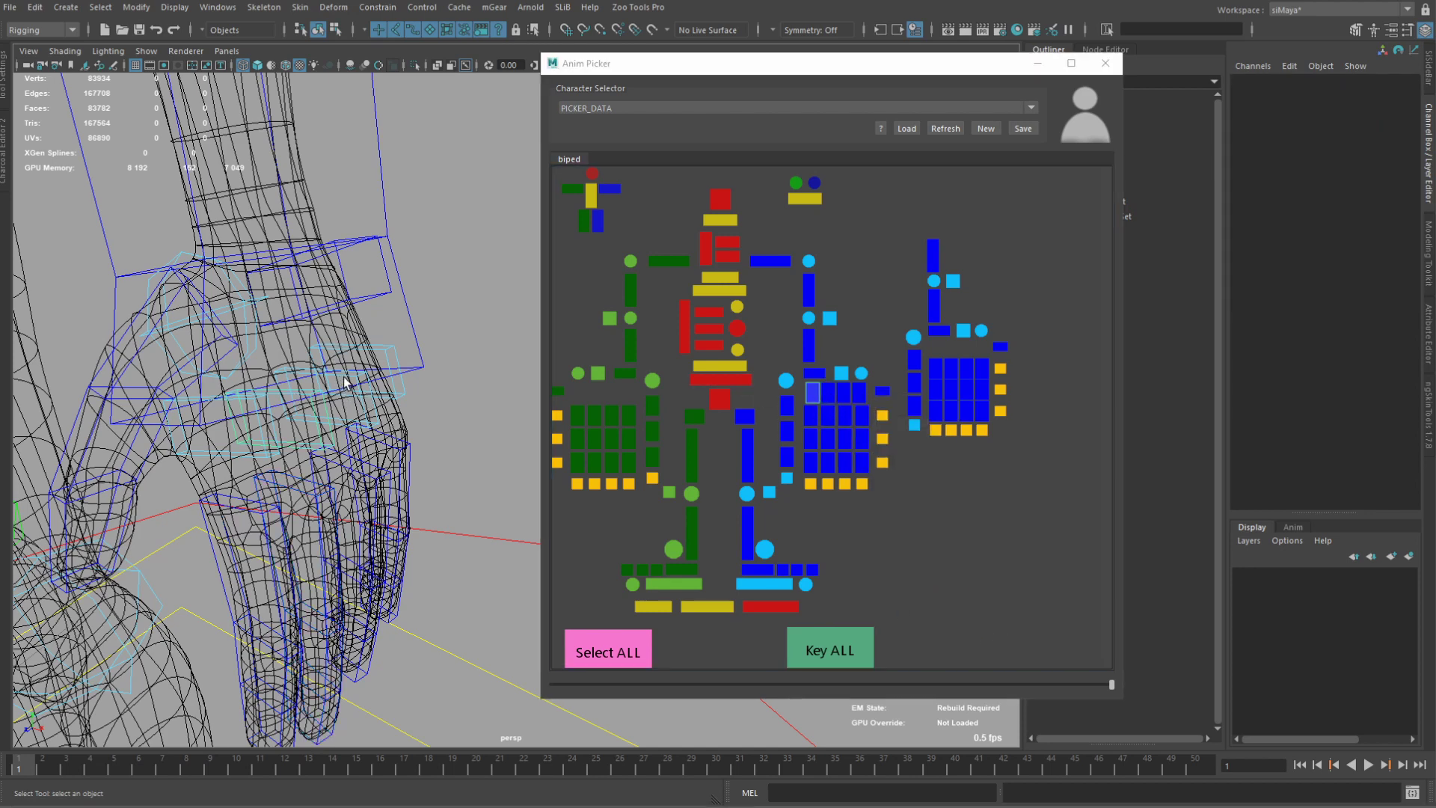
left_click(357, 383)
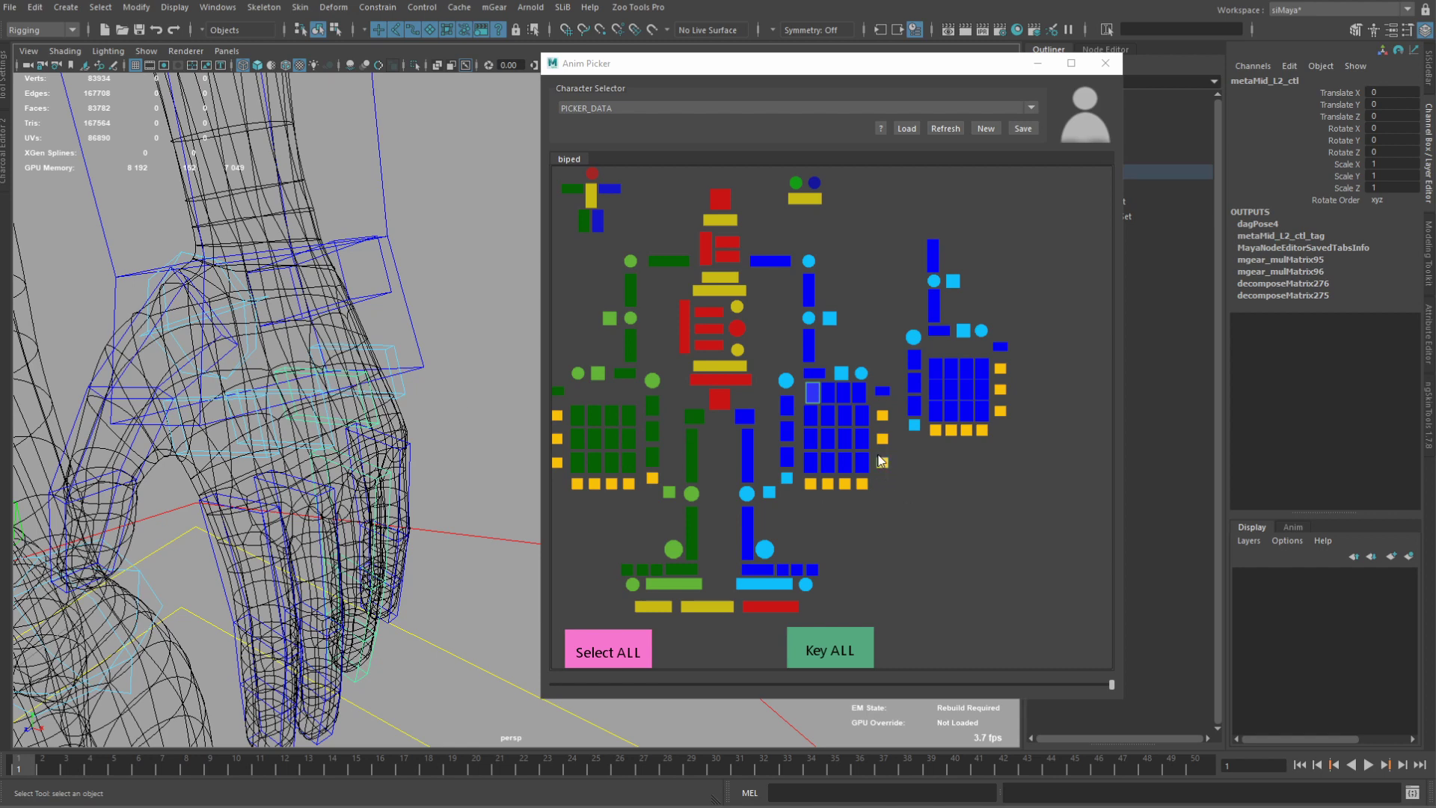
right_click(846, 403)
left_click(846, 402)
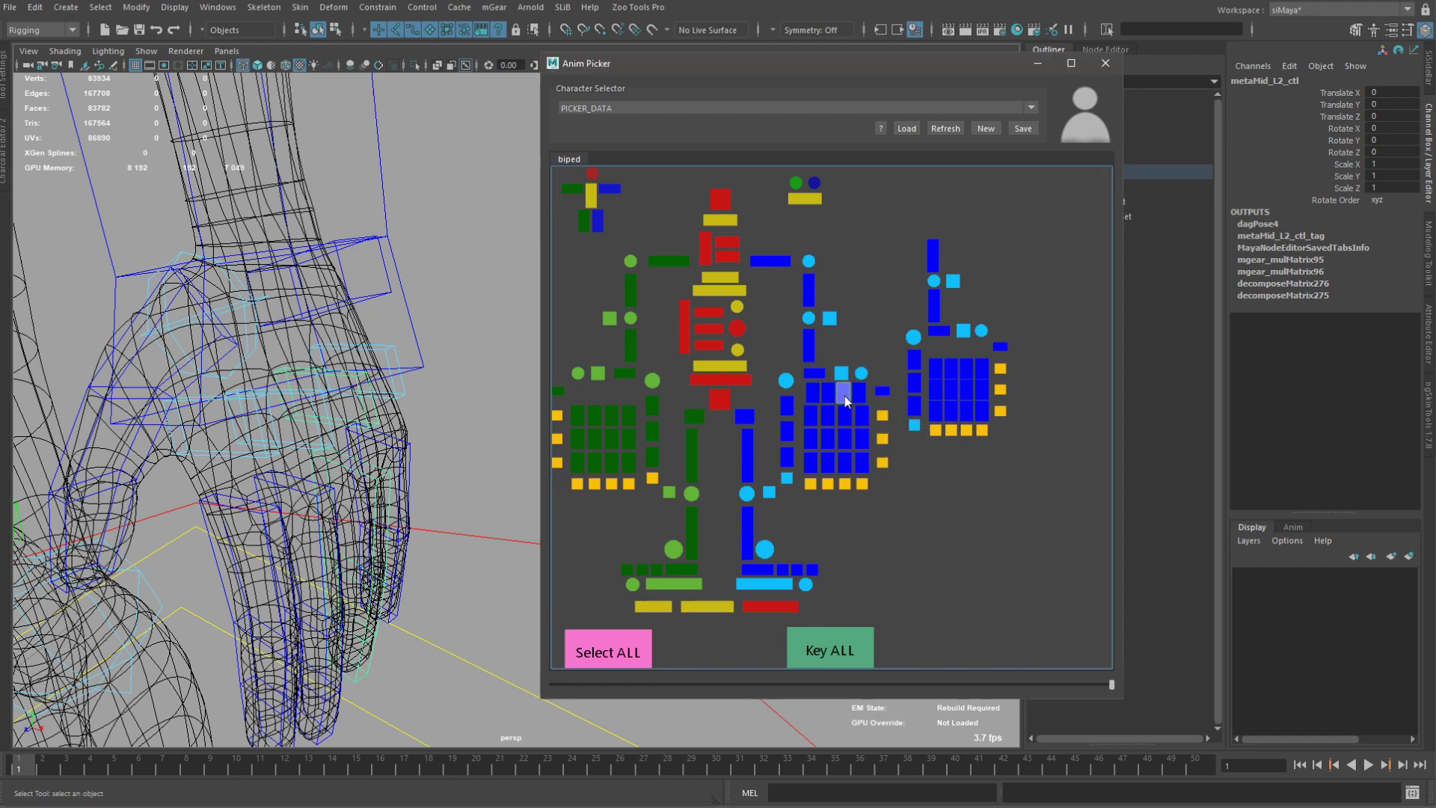
right_click(846, 402)
mouse_move(912, 619)
left_click(1024, 635)
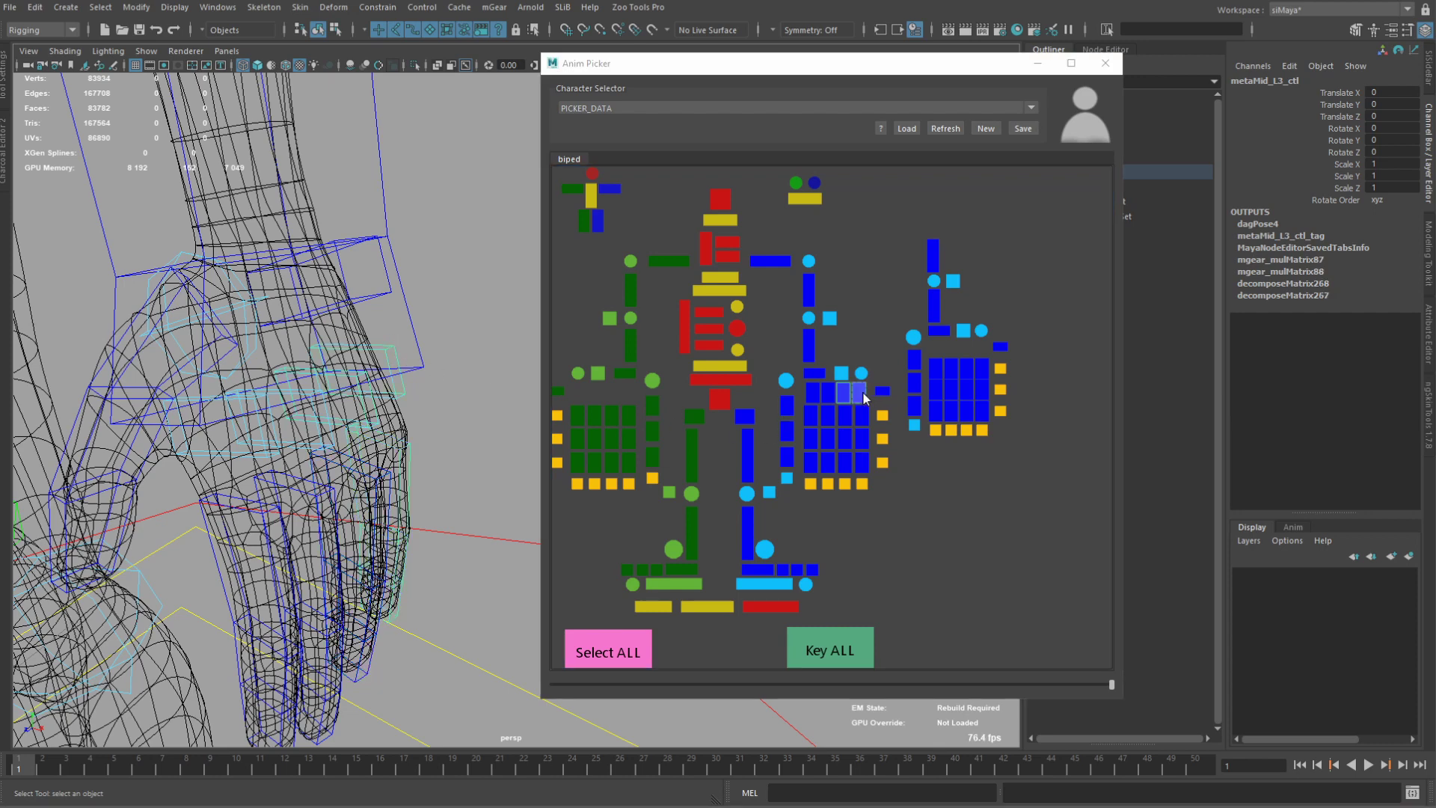
Replace the fourth new row item's control association with metaMid_L3_ctl.
left_click(859, 394)
right_click(859, 394)
mouse_move(927, 613)
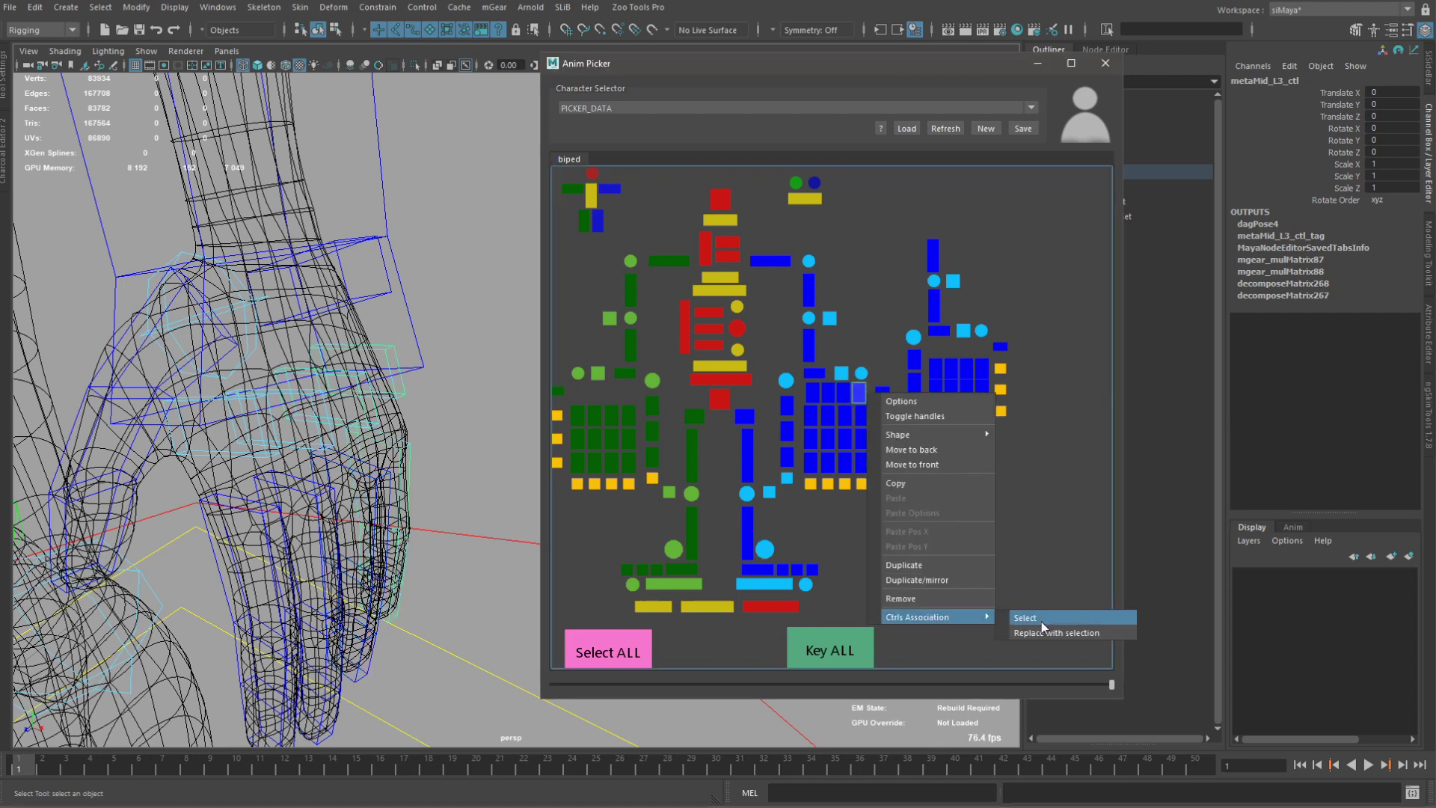
left_click(1039, 632)
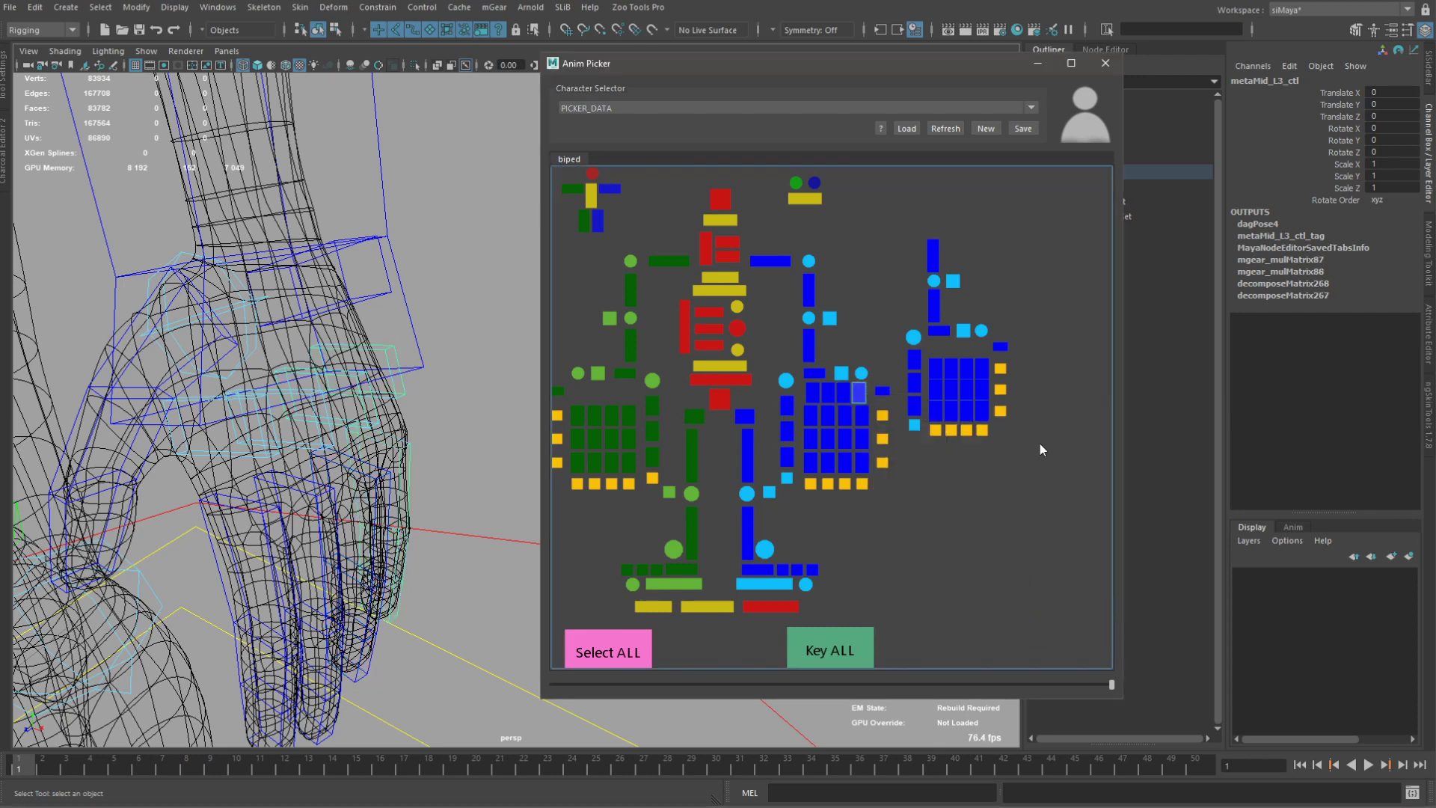
Check the control associated with the second new row item in its options, and clear the viewport selection.
double_click(826, 393)
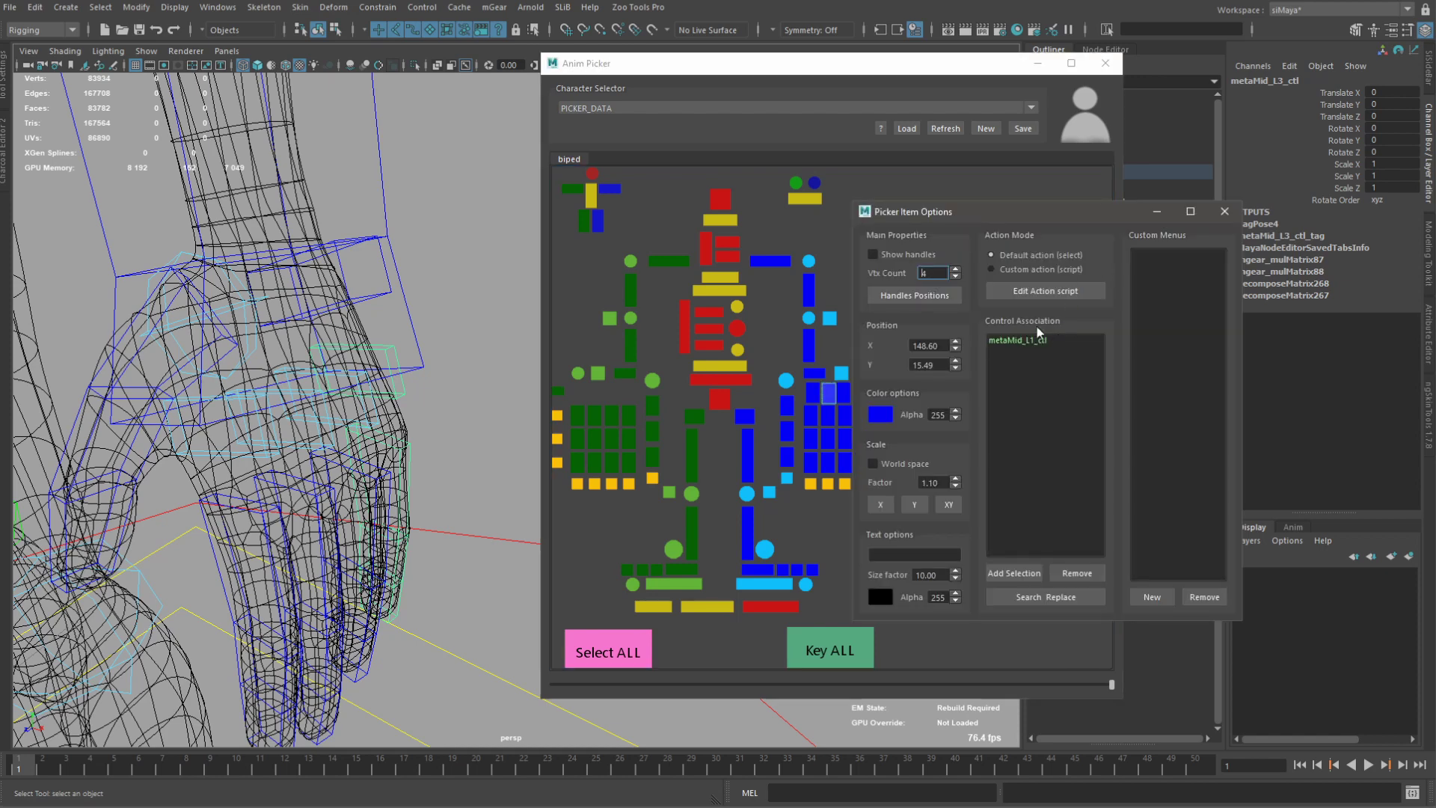
left_click(1224, 211)
left_click(478, 377)
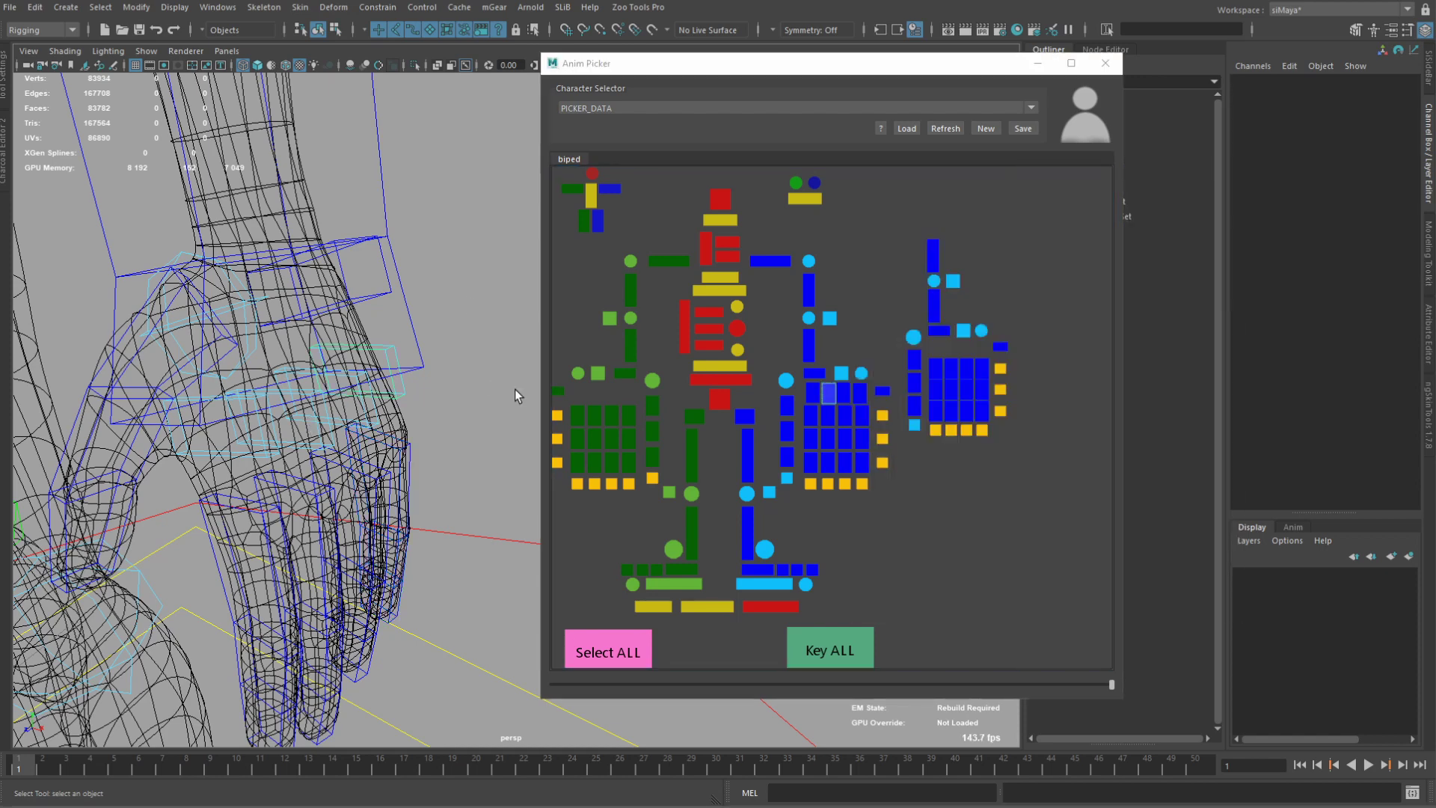
Save the picker data to the node, widening the picker window to reach the save options.
left_click(1026, 133)
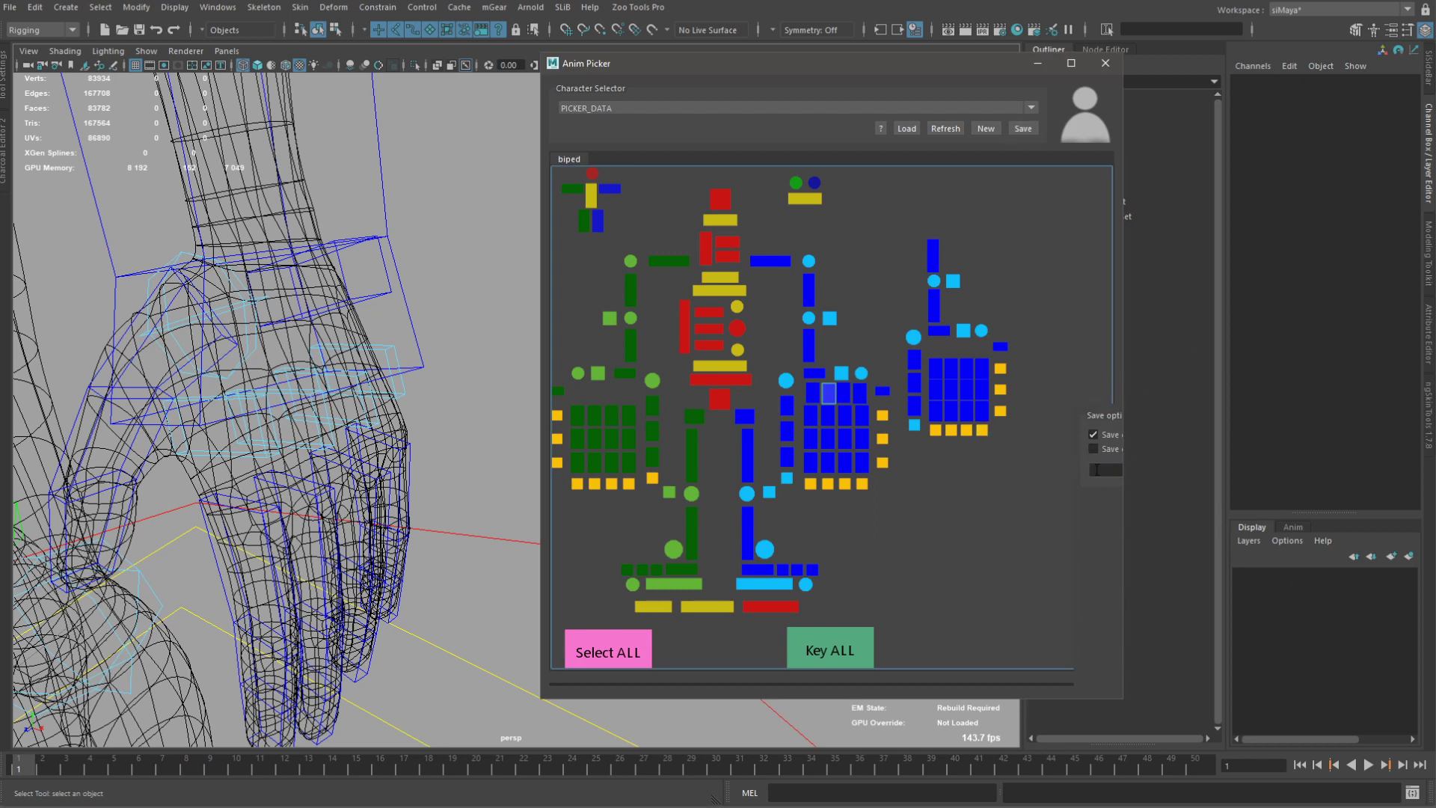
left_click_drag(542, 231, 343, 269)
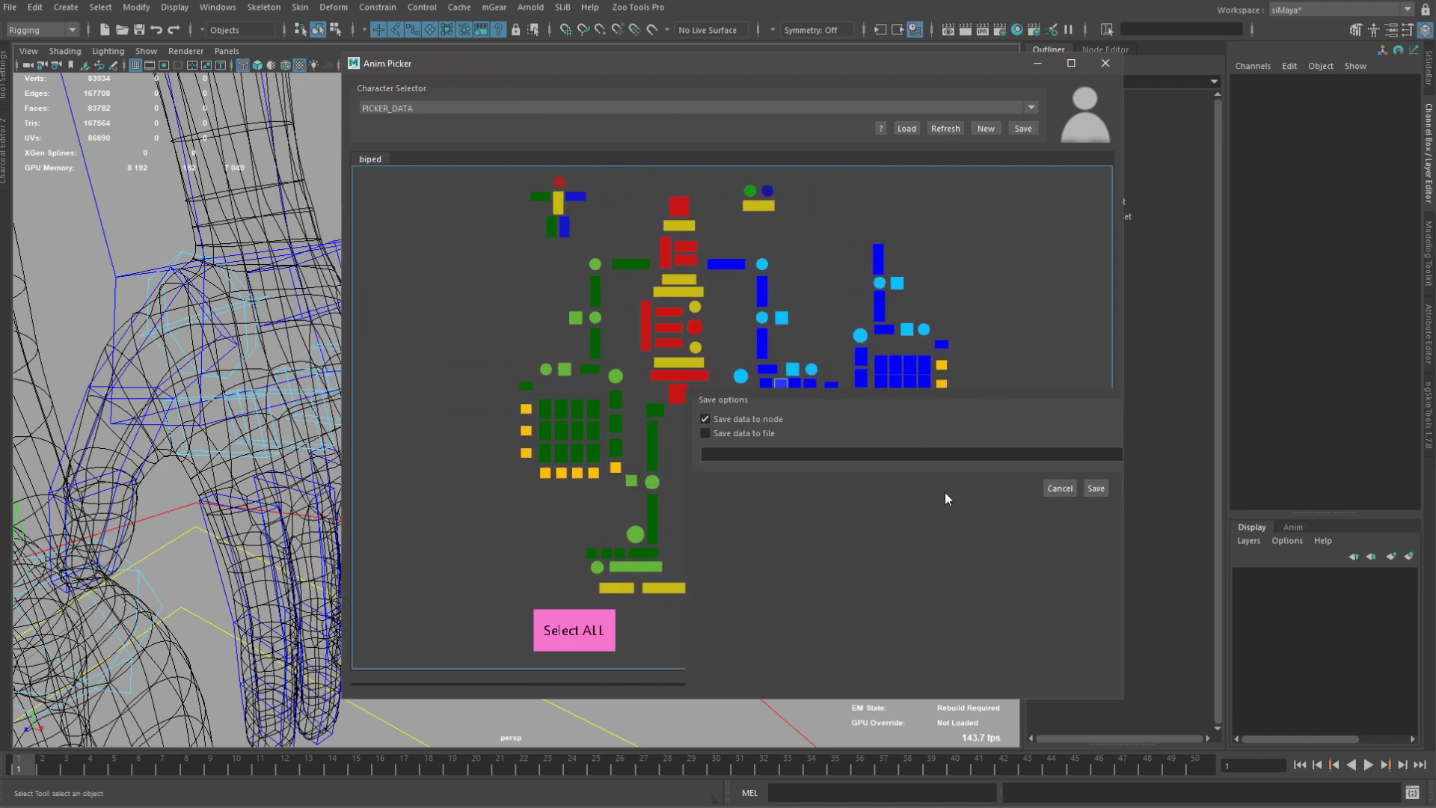
left_click_drag(341, 198, 259, 199)
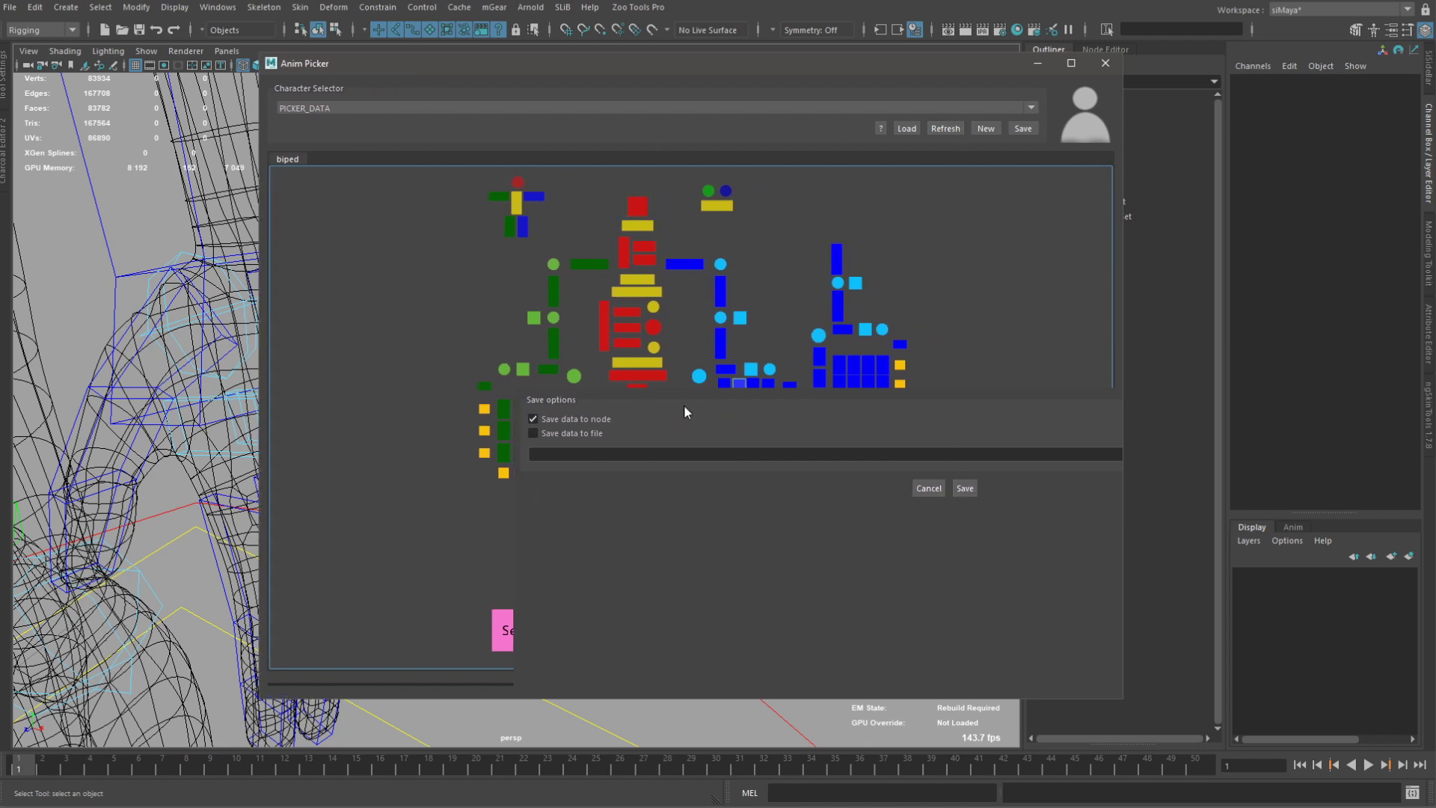
left_click_drag(259, 210, 297, 210)
left_click(1017, 488)
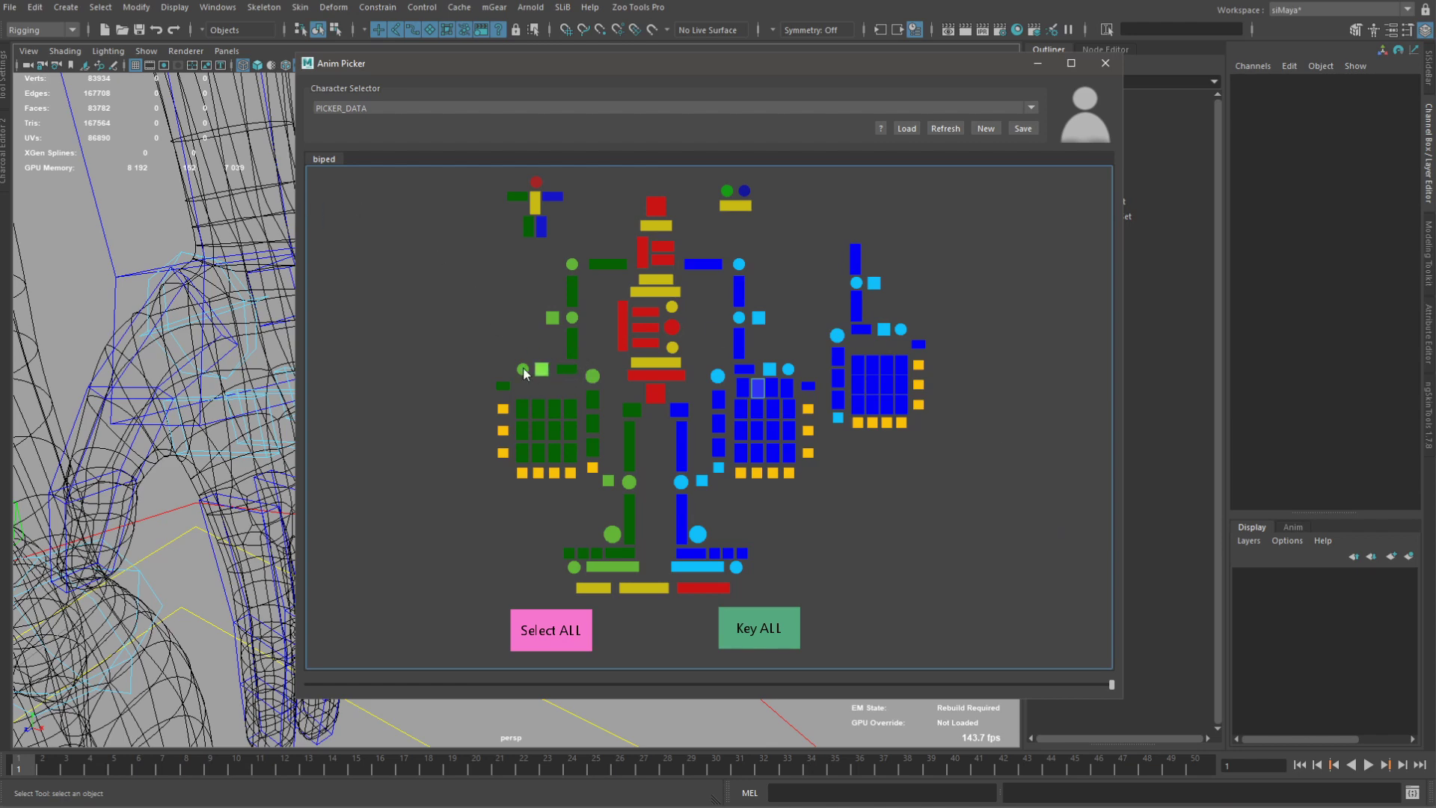
Narrow the picker window, duplicate the original left hand's new top row, and place the copies above the duplicated arm's finger columns.
left_click_drag(295, 56, 684, 87)
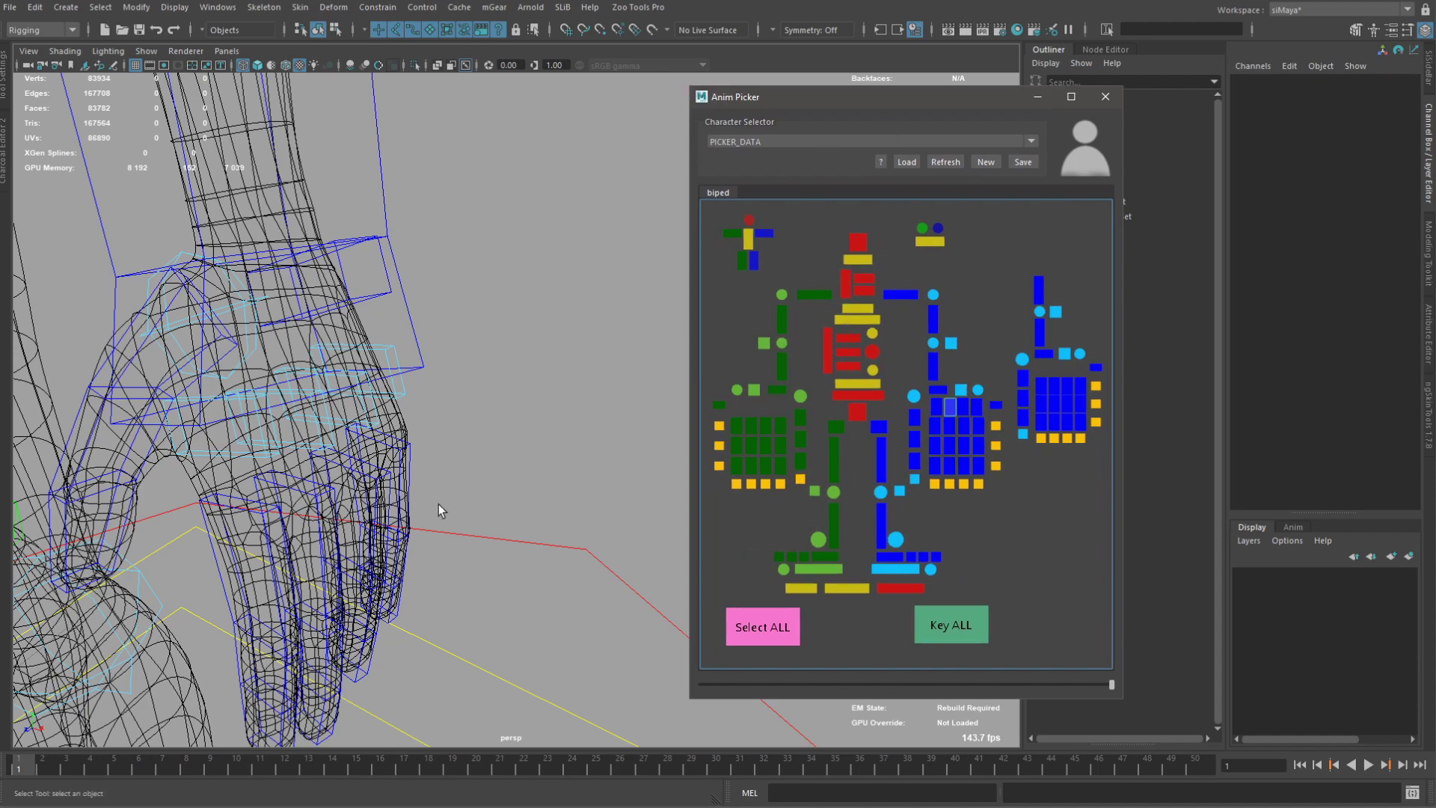
left_click_drag(421, 428, 668, 421, "alt")
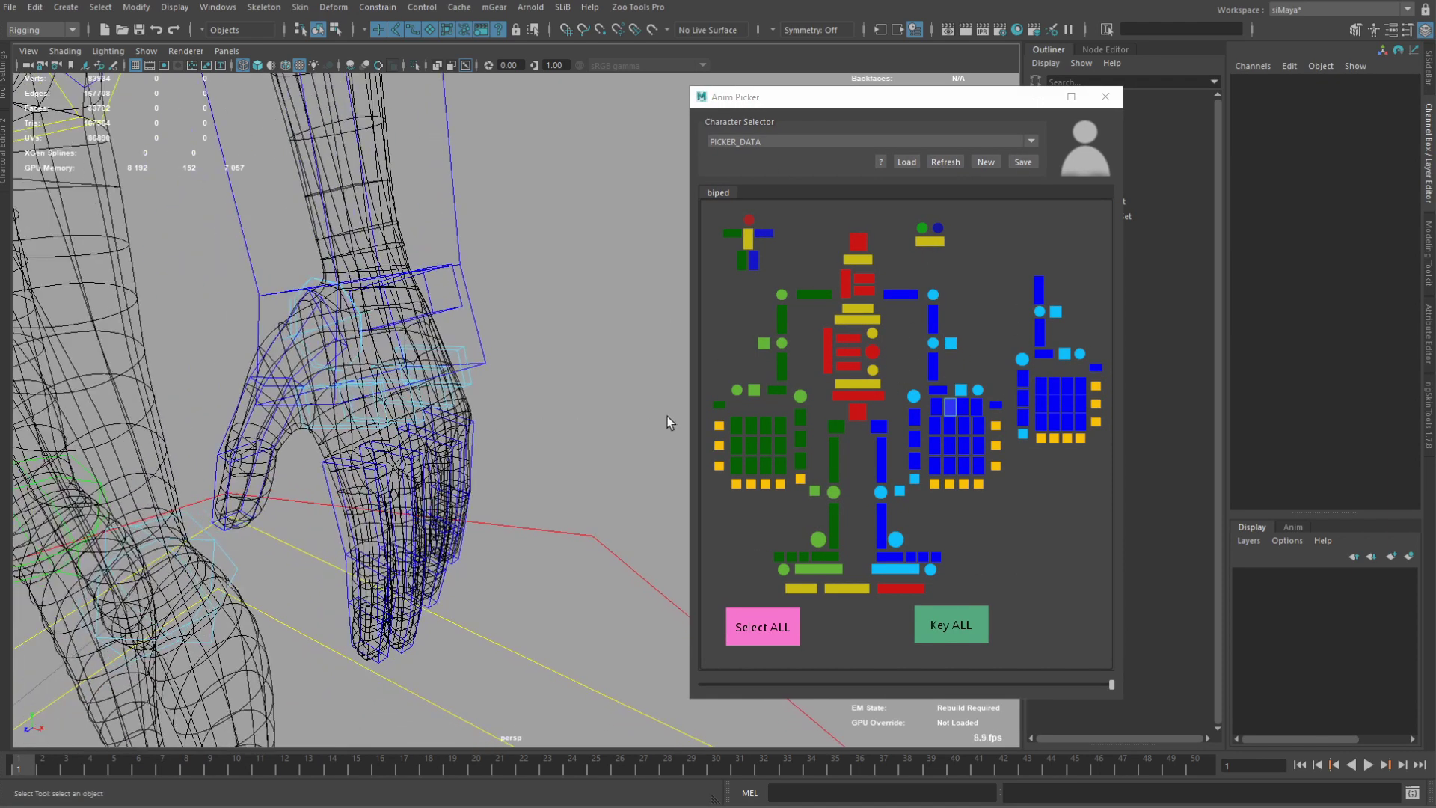
left_click(1030, 522)
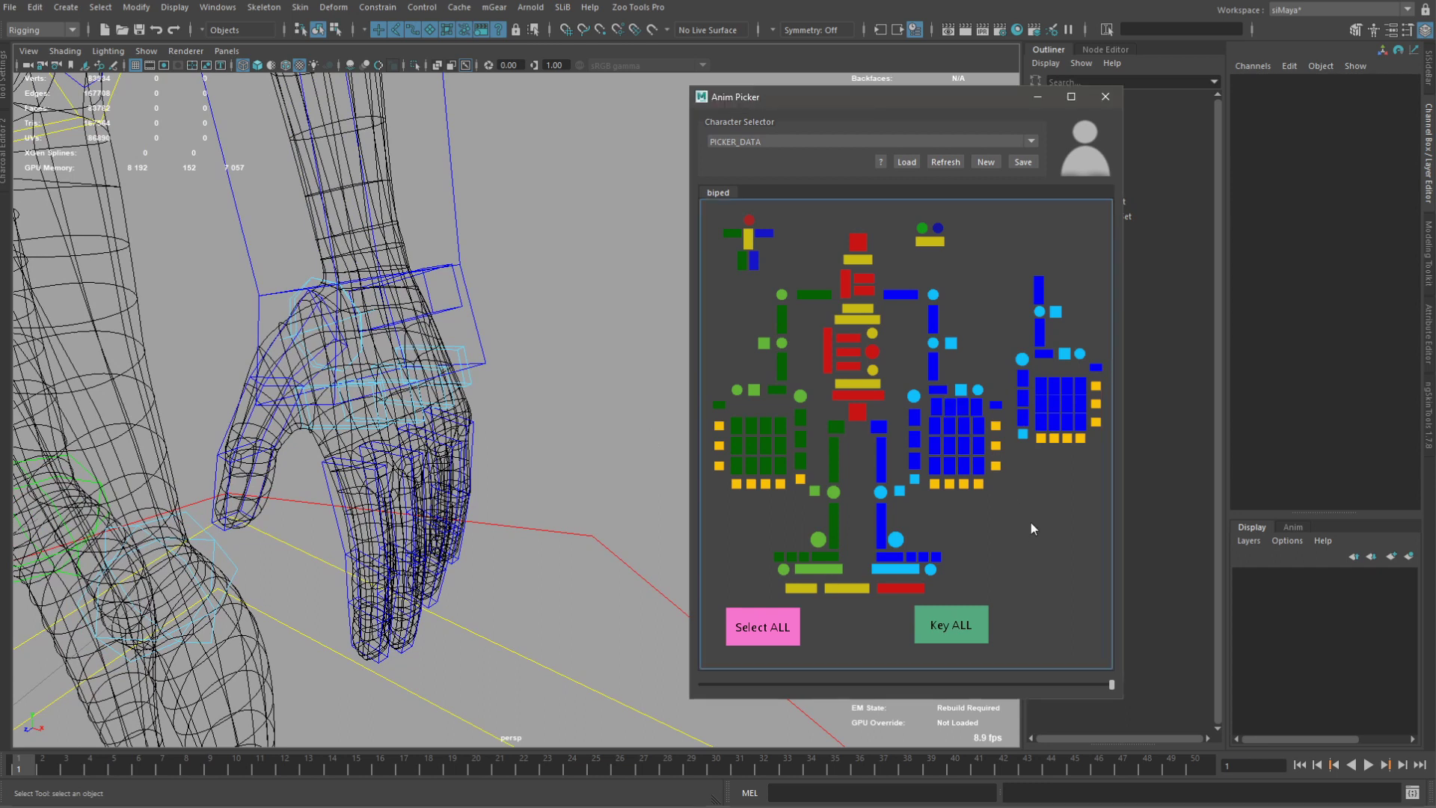
left_click_drag(977, 407, 981, 406)
right_click(981, 407)
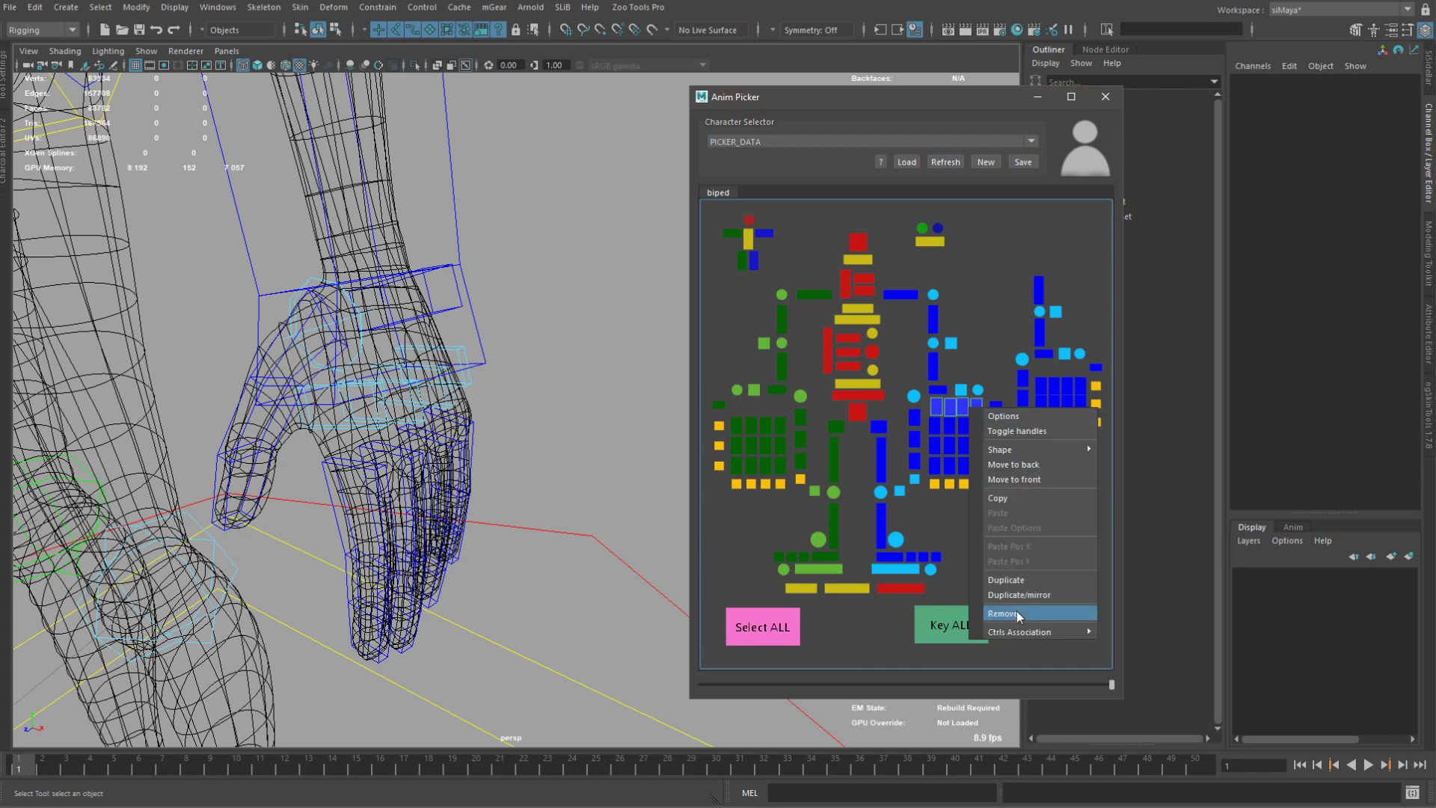
left_click(1016, 580)
left_click_drag(950, 412, 1057, 370)
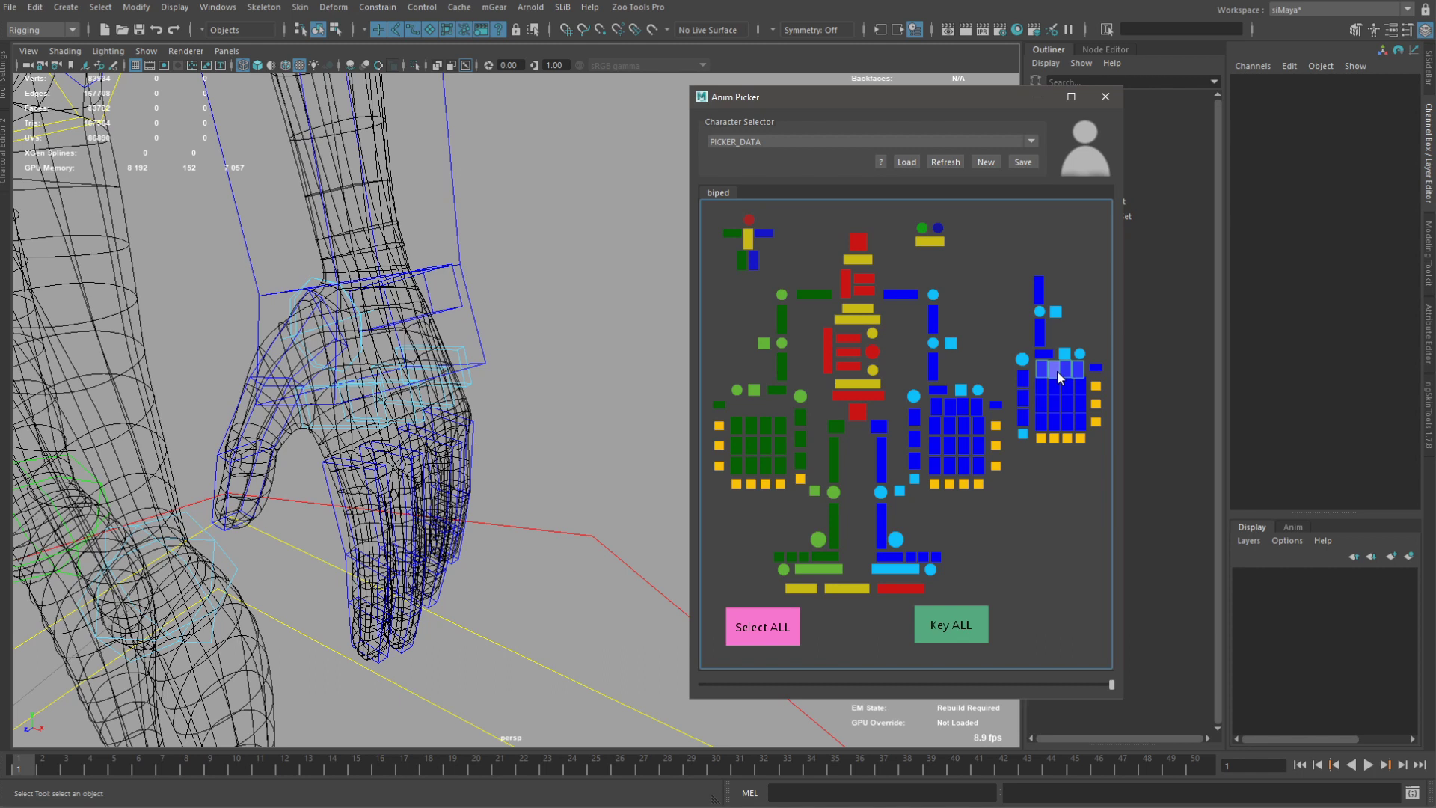
scroll(1056, 504, "up", 6)
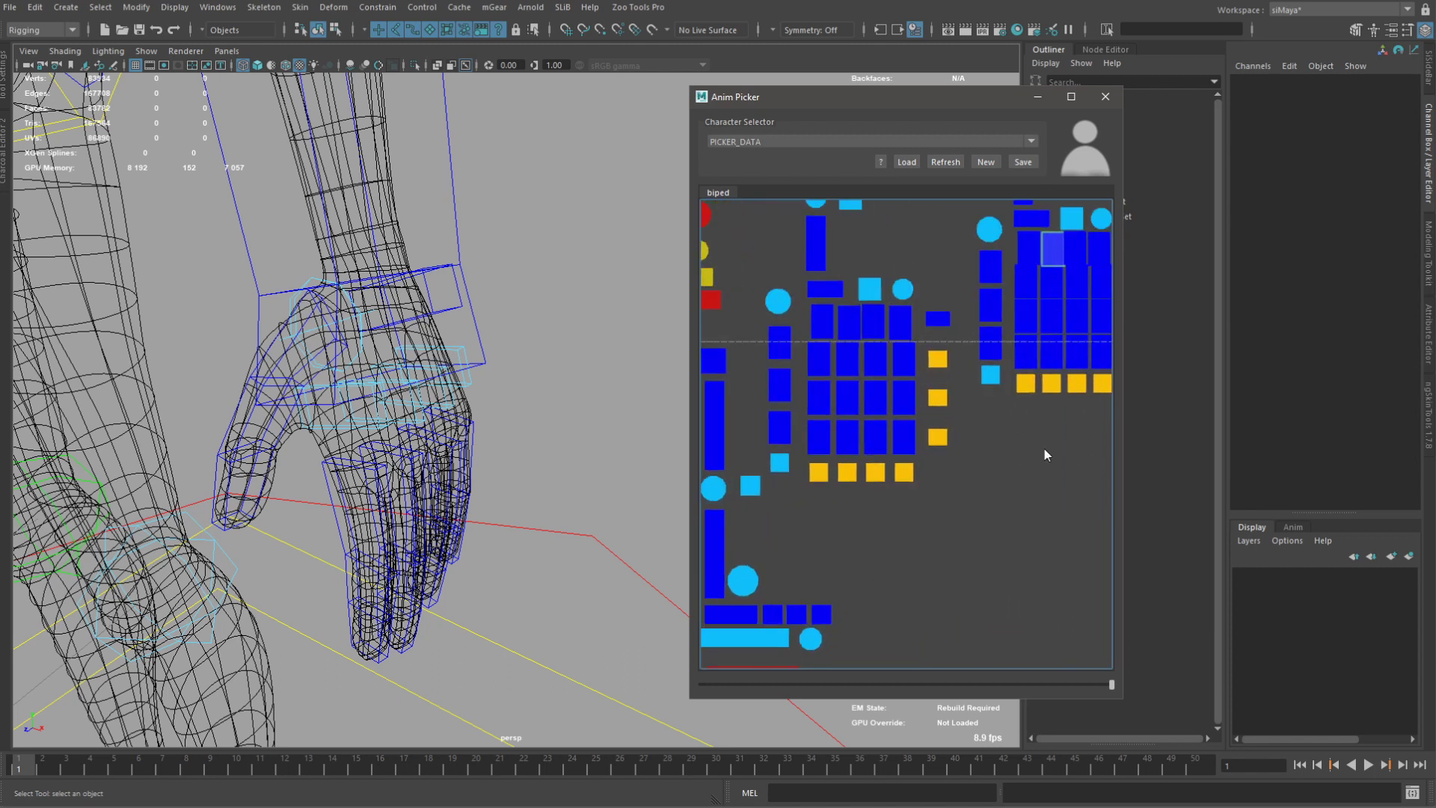
Scale the metaMid_L3_ctl picker button in Y by a factor of 0.90.
middle_click_drag(873, 488, 956, 488)
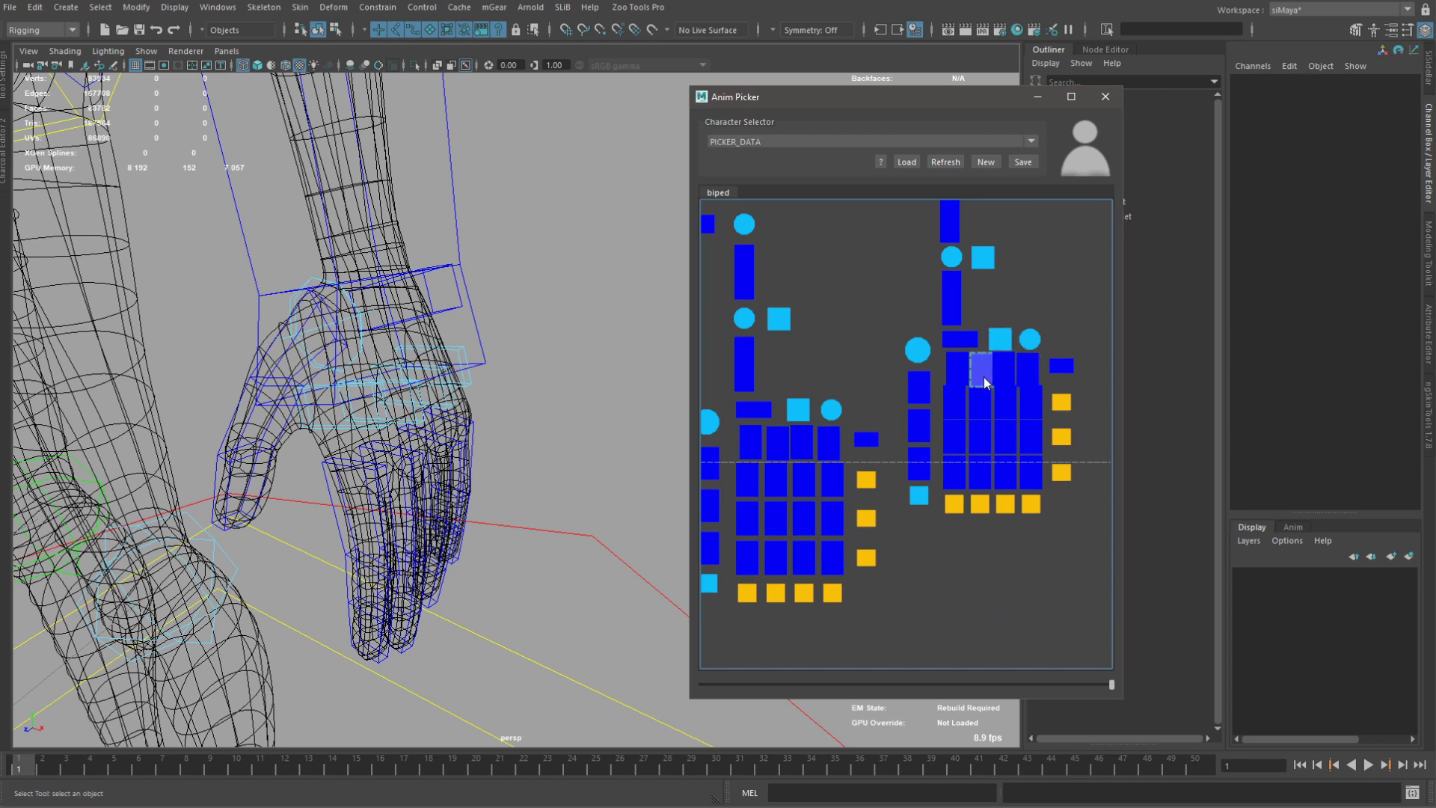
left_click(1035, 375)
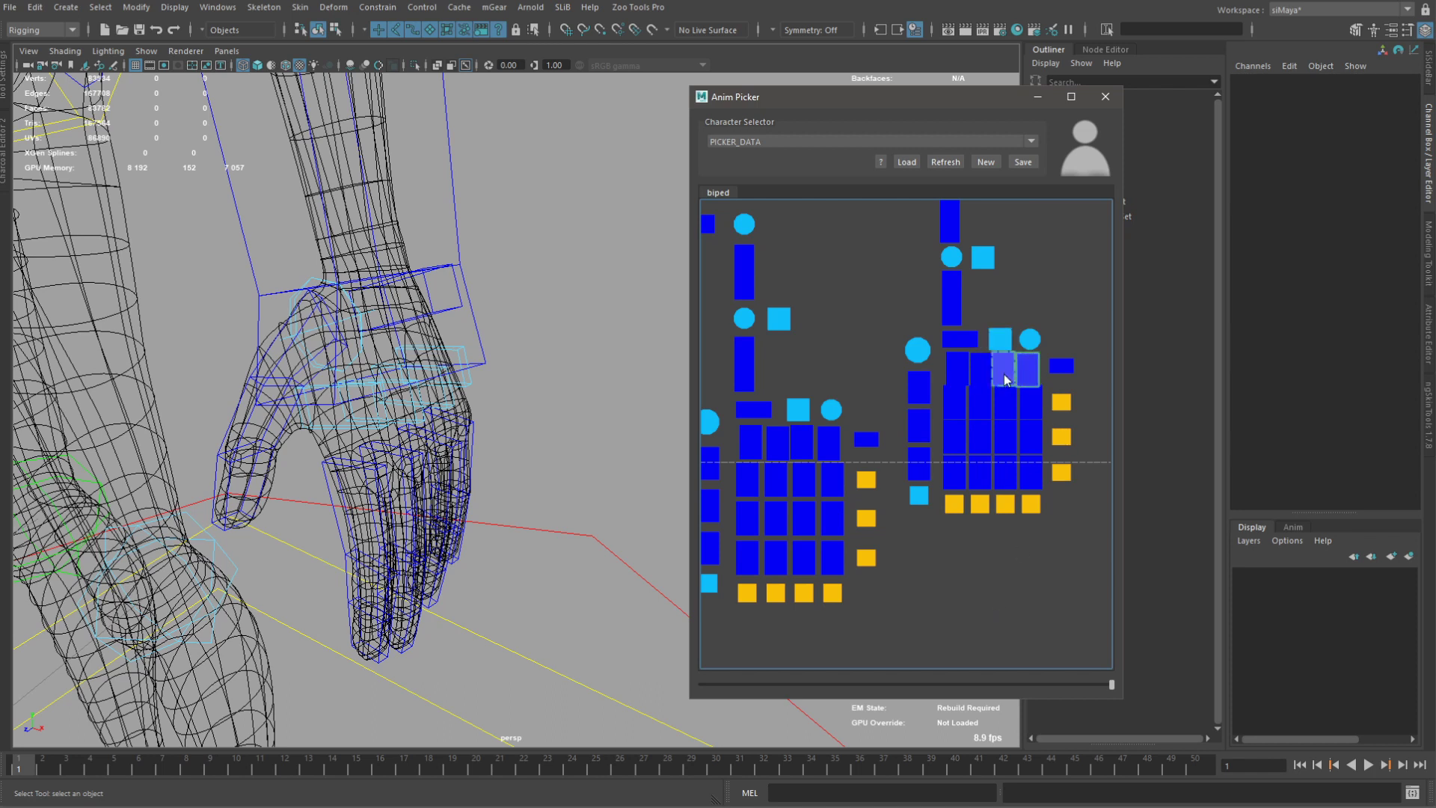
double_click(1029, 372)
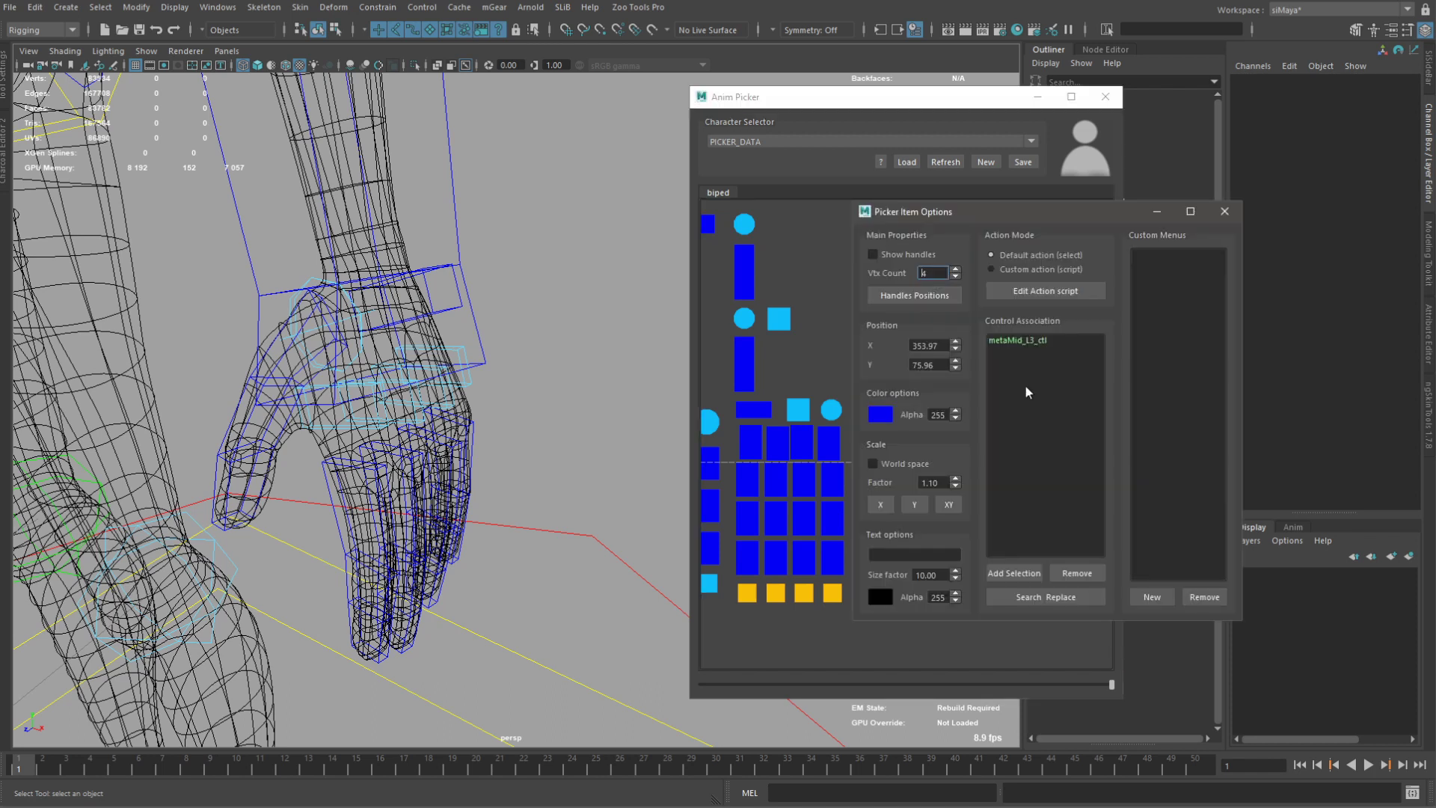
left_click_drag(1010, 212, 1245, 199)
left_click(1191, 475)
left_click(1191, 475)
left_click(1191, 475)
left_click(1191, 475)
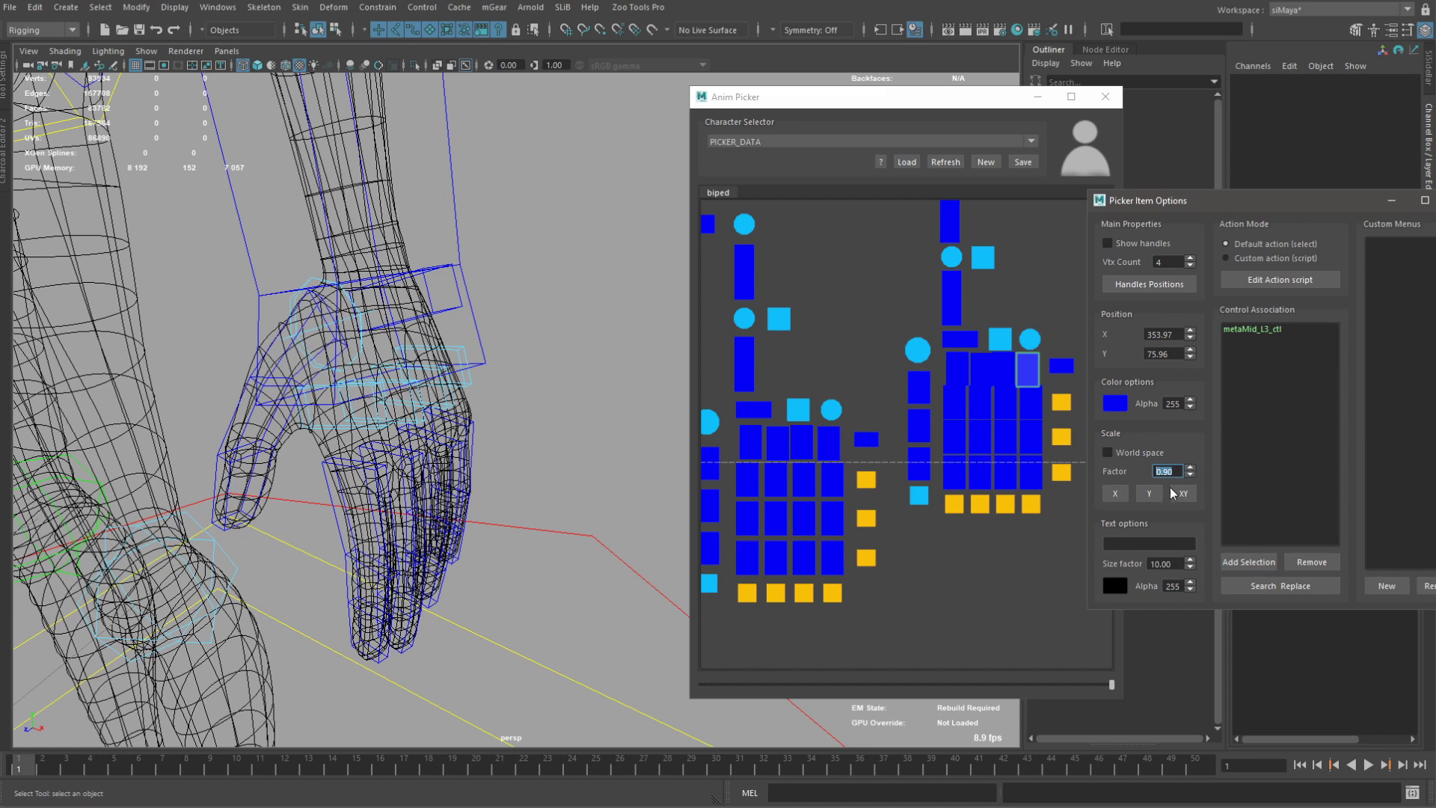
left_click(1151, 493)
left_click(1151, 493)
Reduce the height of the metaMid_L2_ctl picker button by lowering its scale factor and scaling in Y.
left_click(1008, 371)
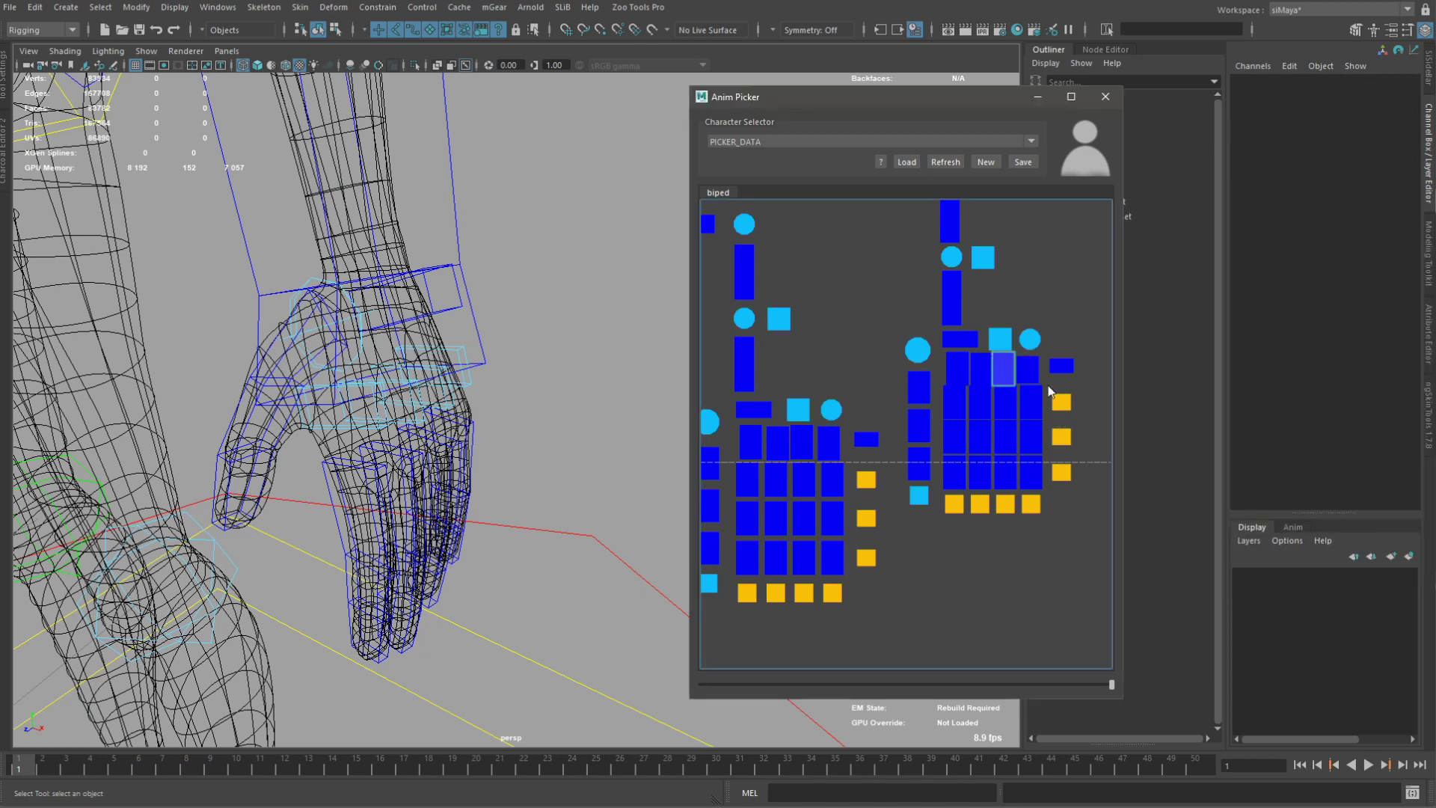
double_click(1009, 369)
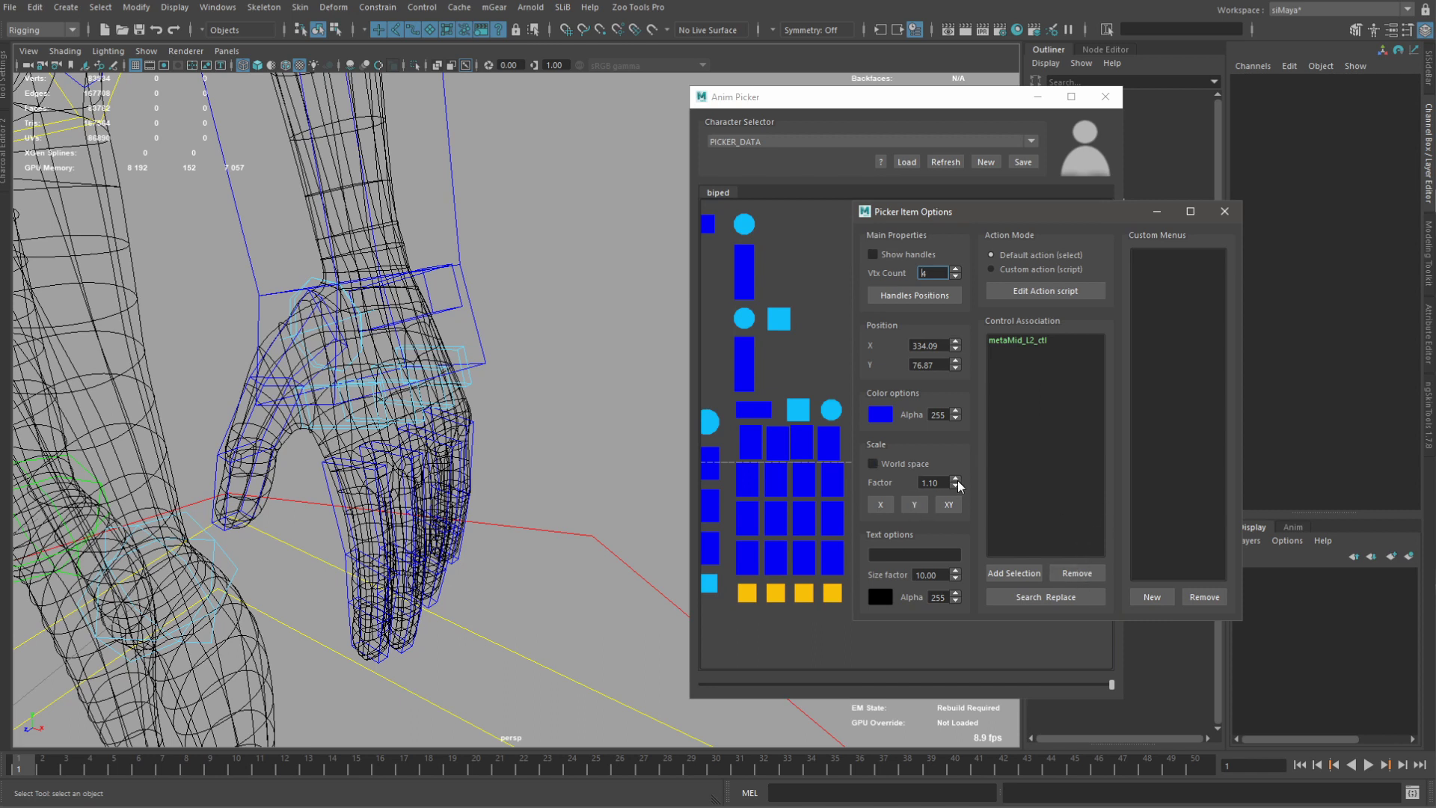
left_click_drag(994, 211, 1241, 190)
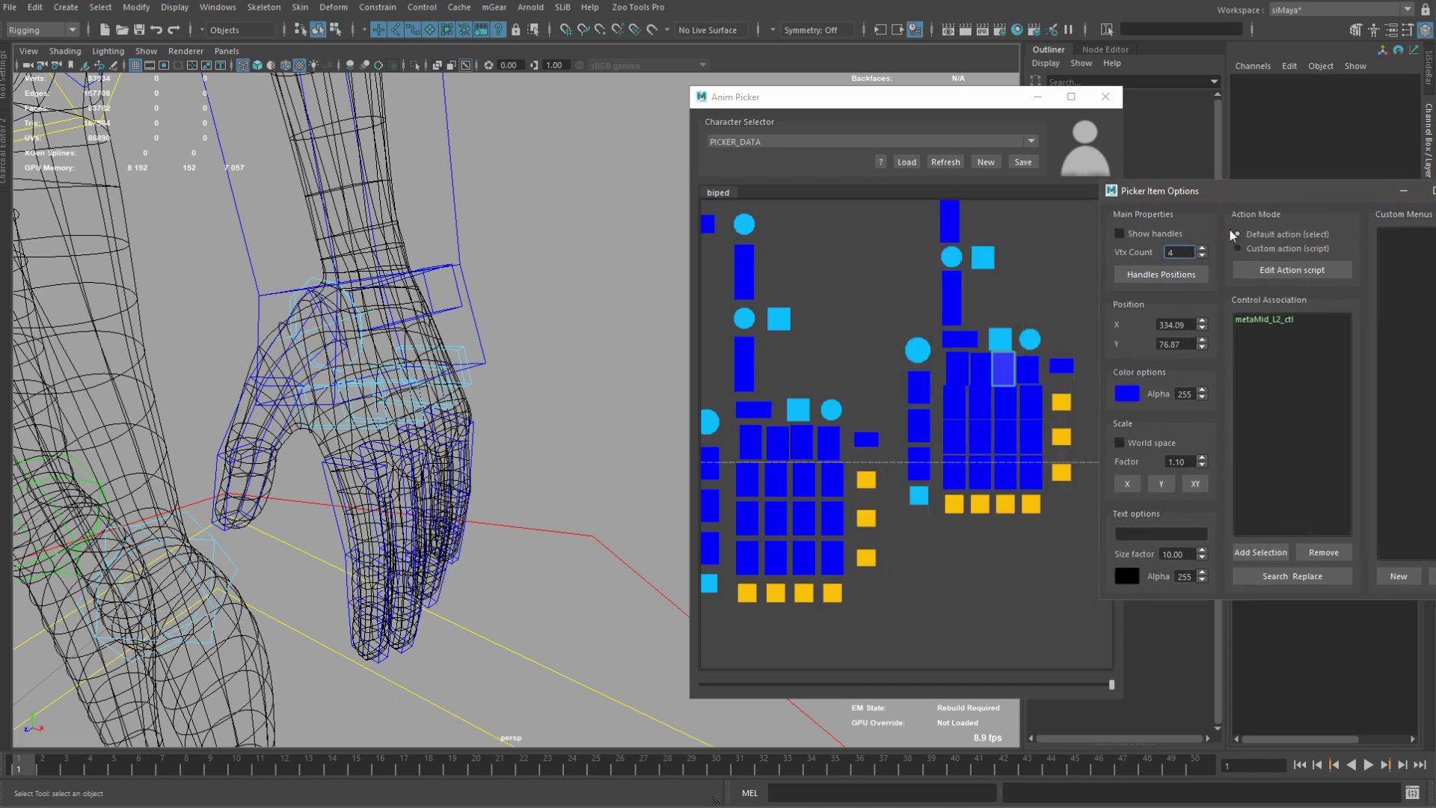
left_click(1201, 467)
left_click(1201, 466)
left_click(1159, 485)
Scale the metaMid_L1_ctl picker button in Y by a factor of 0.90 and close its options.
left_click(961, 385)
double_click(960, 385)
double_click(931, 482)
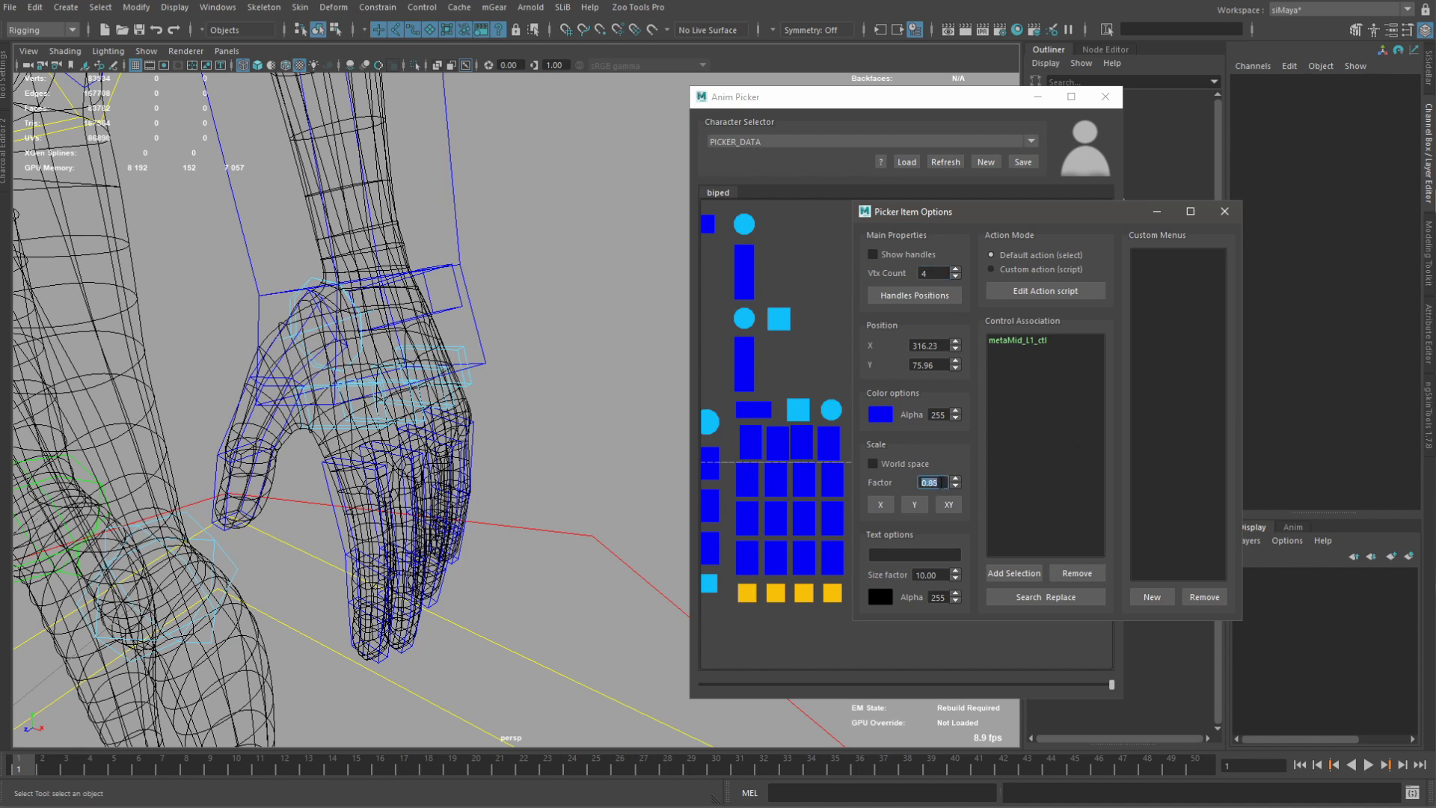
left_click(921, 513)
left_click_drag(1006, 216, 1219, 198)
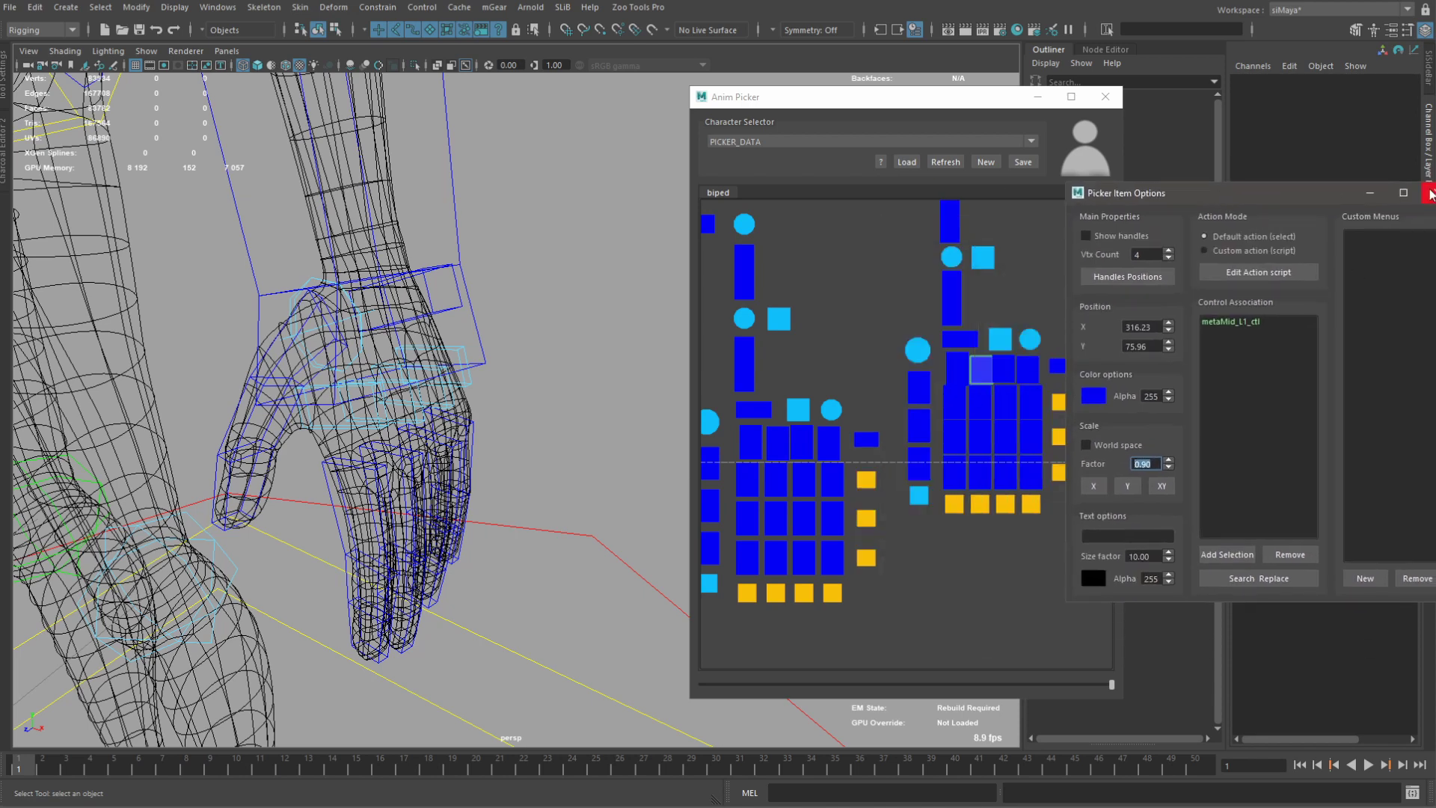
left_click(1431, 194)
Scale the metaMid_L0_ctl picker button in Y by a factor of 0.90.
double_click(962, 365)
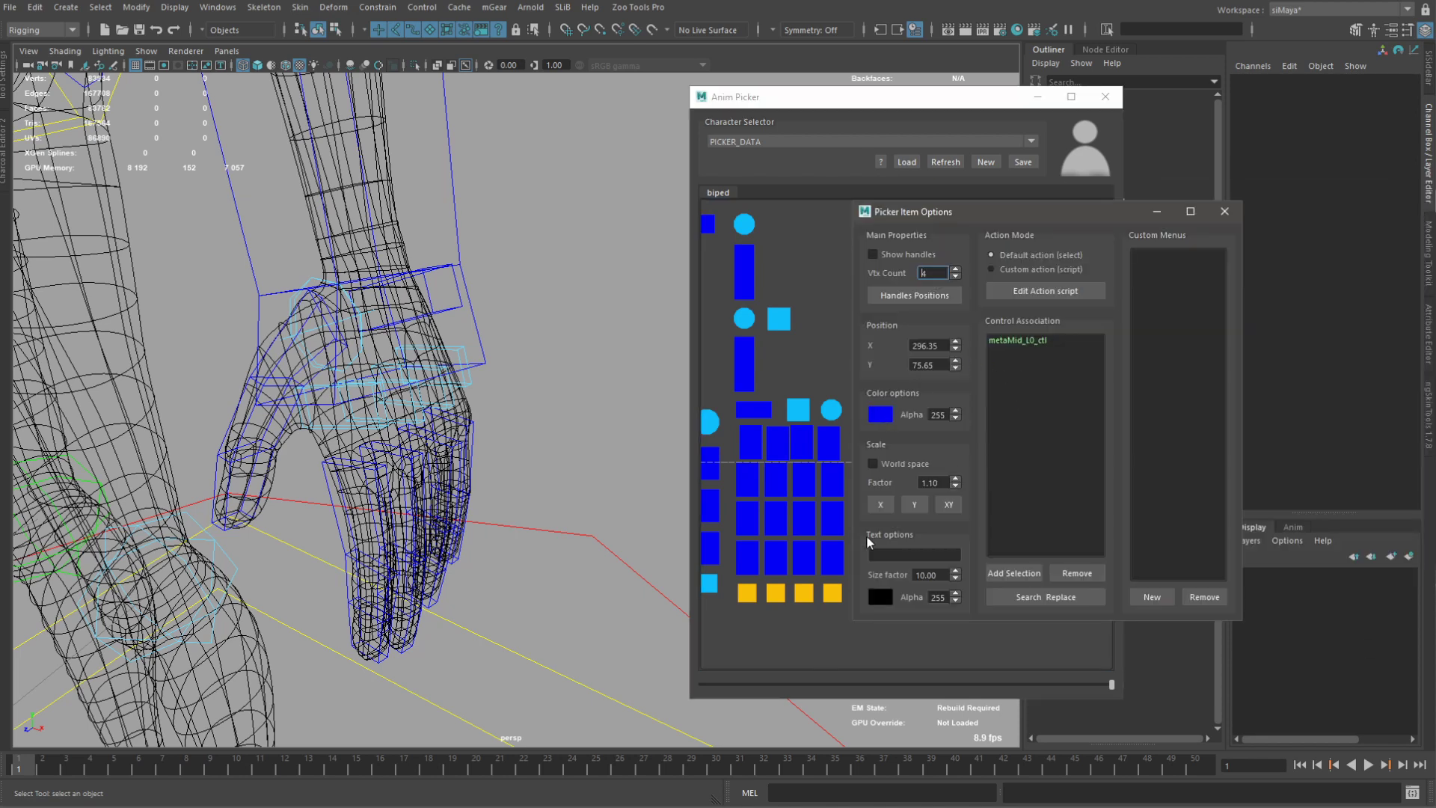
left_click(932, 481)
double_click(932, 482)
scroll(933, 480, "down", 1)
left_click_drag(952, 206, 1205, 221)
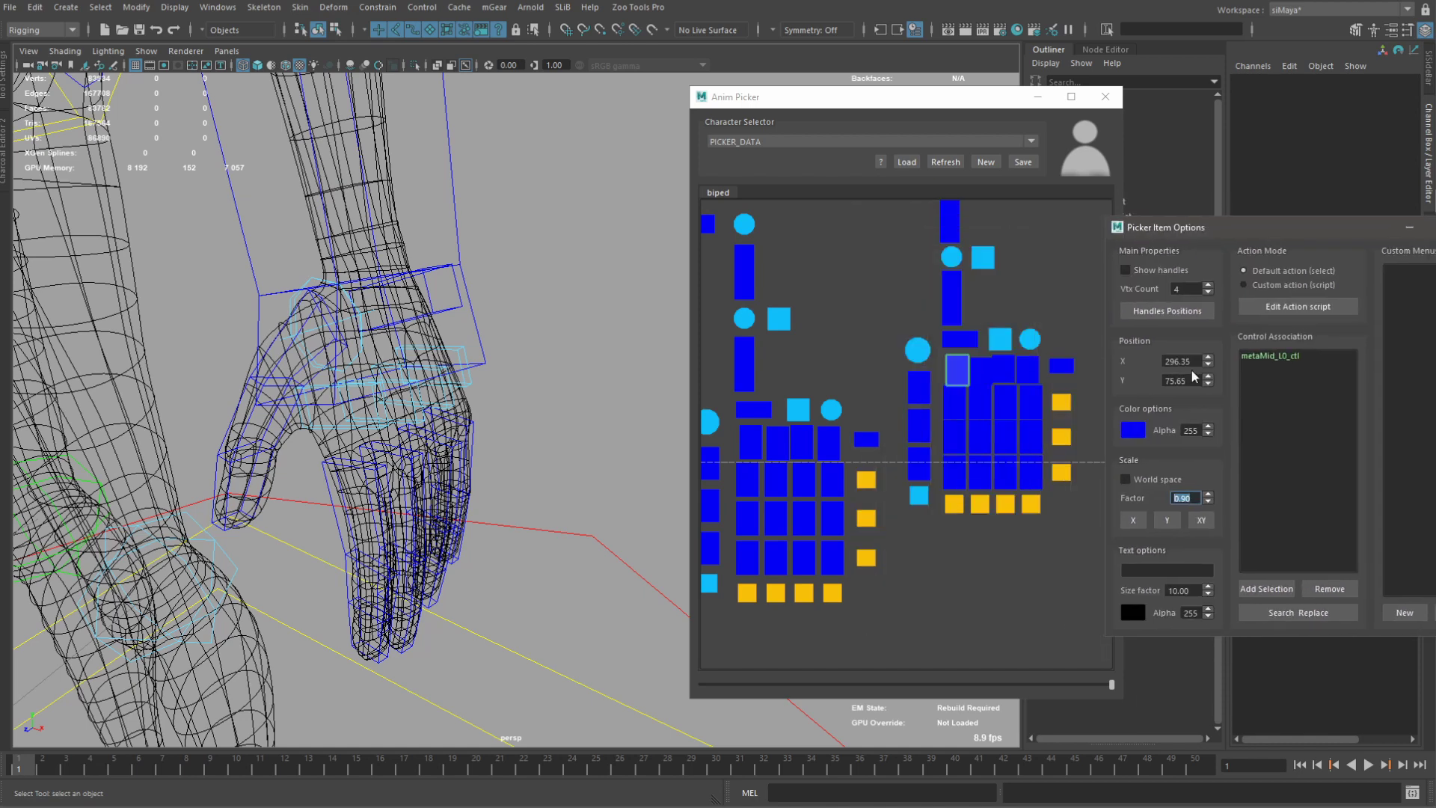
left_click(1167, 521)
left_click(984, 605)
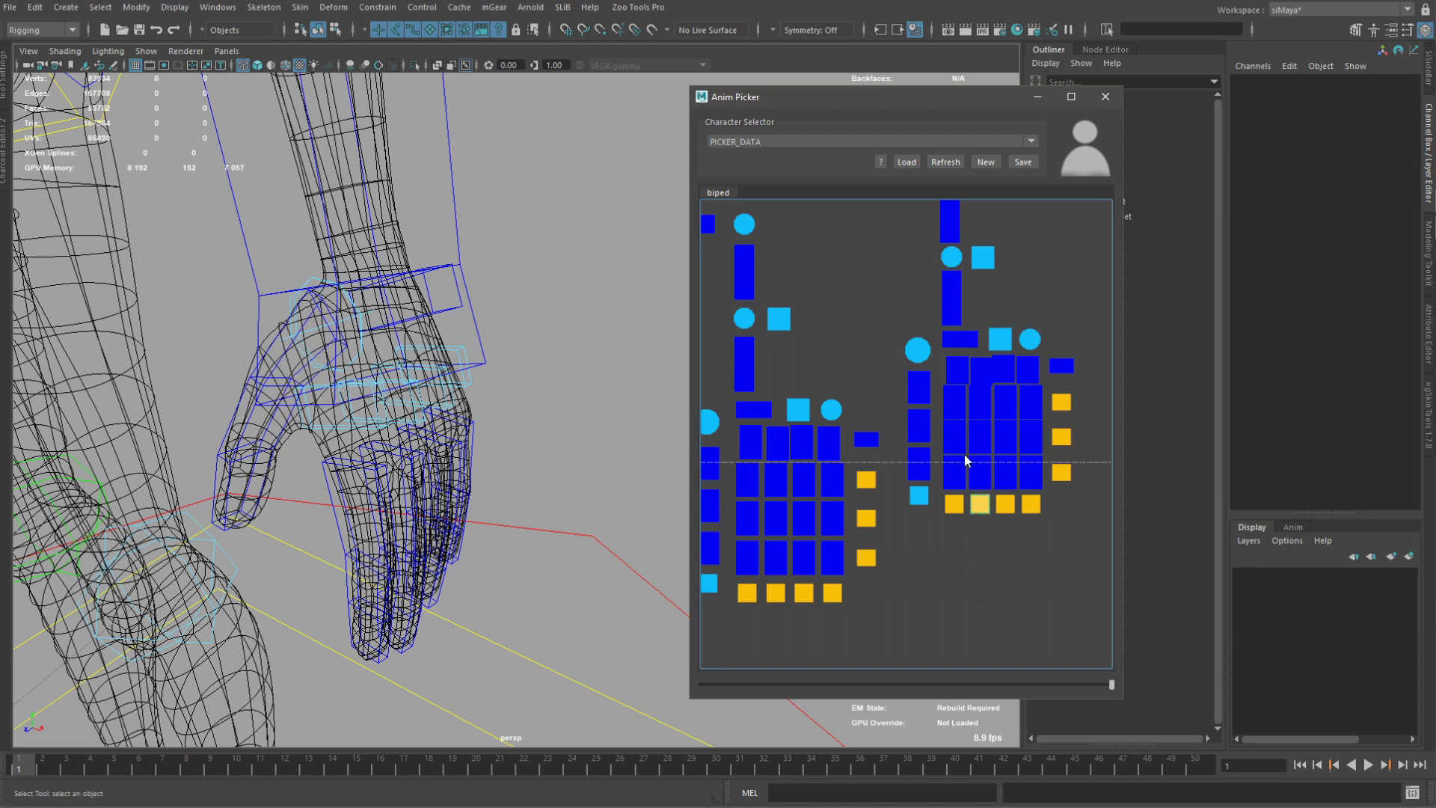
Copy the finger button directly below metaMid_L0_ctl and paste only its X position onto the metaMid_L0_ctl button.
right_click(962, 414)
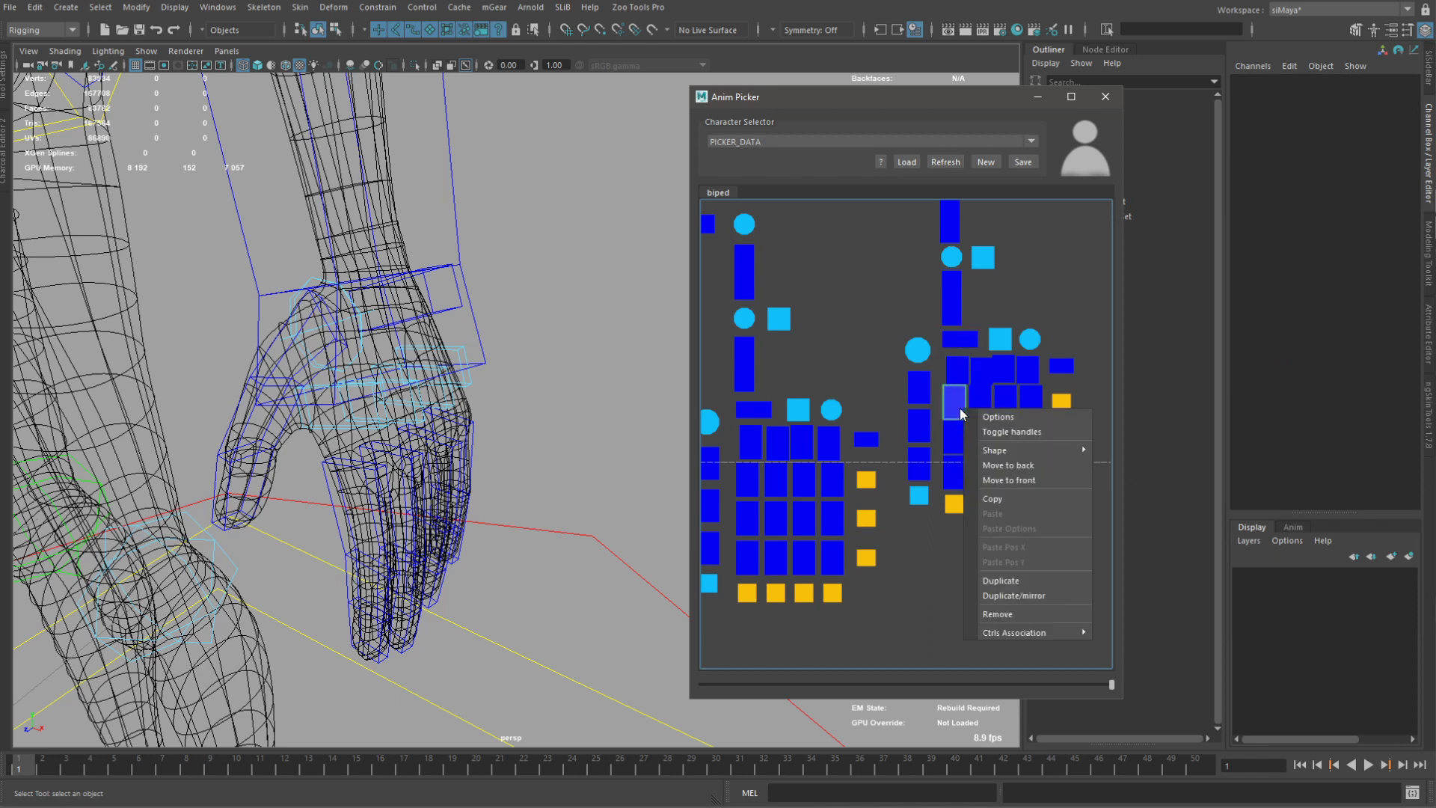
left_click(990, 499)
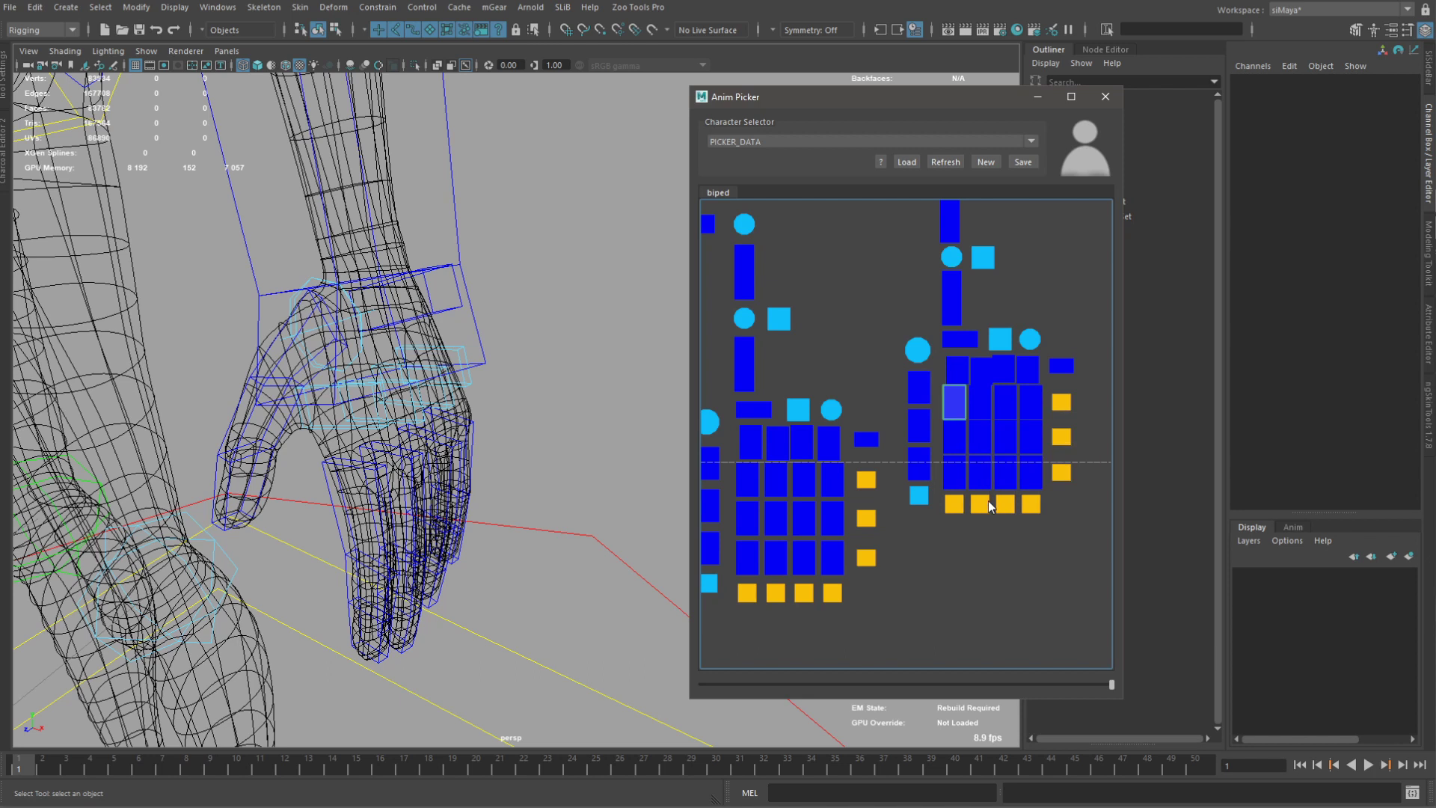
right_click(961, 375)
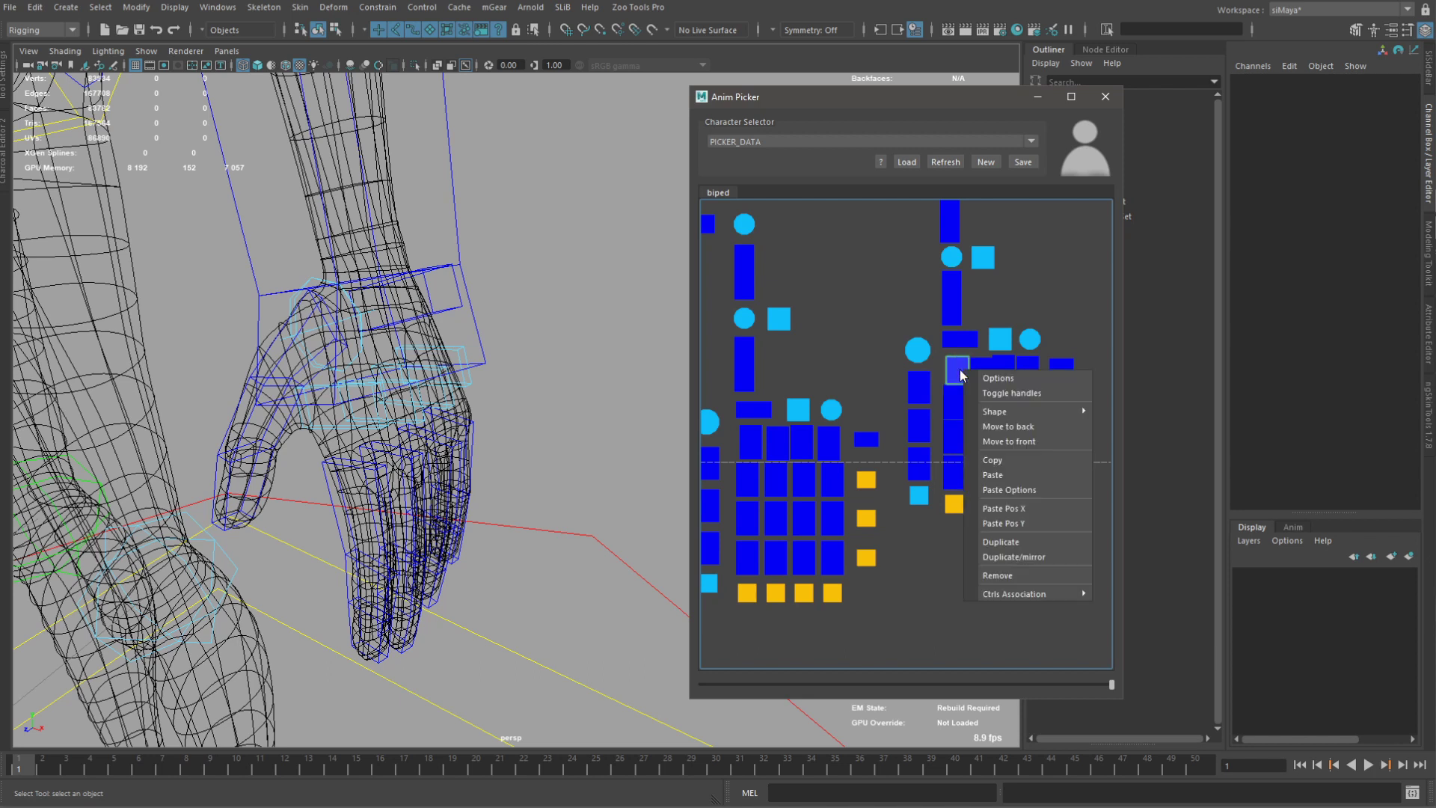
left_click(1025, 523)
Try pasting the Y position of the finger button below onto metaMid_L1_ctl, and move that button back up to its row.
left_click(982, 399)
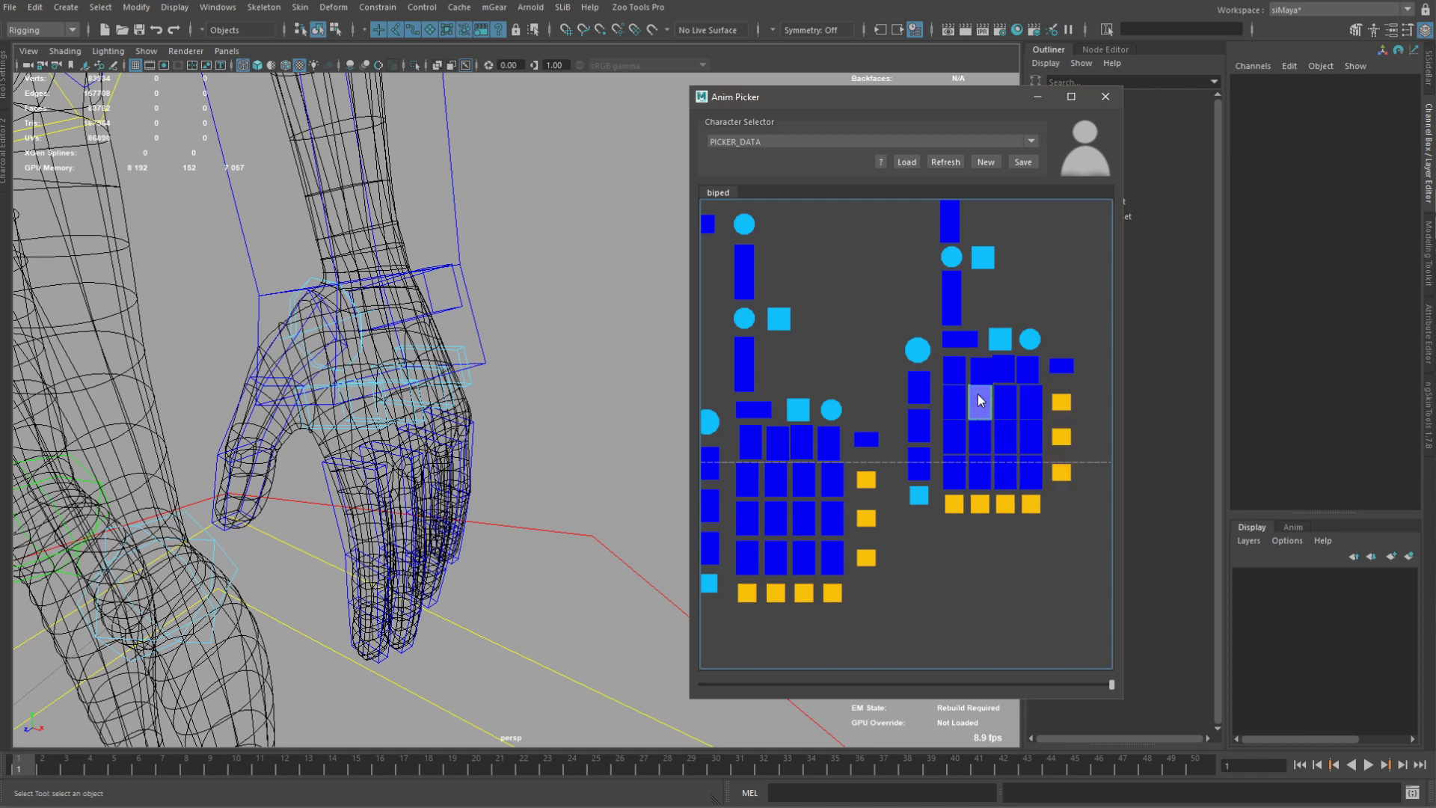
right_click(988, 396)
left_click(1022, 485)
left_click(982, 371)
right_click(985, 369)
left_click(1029, 521)
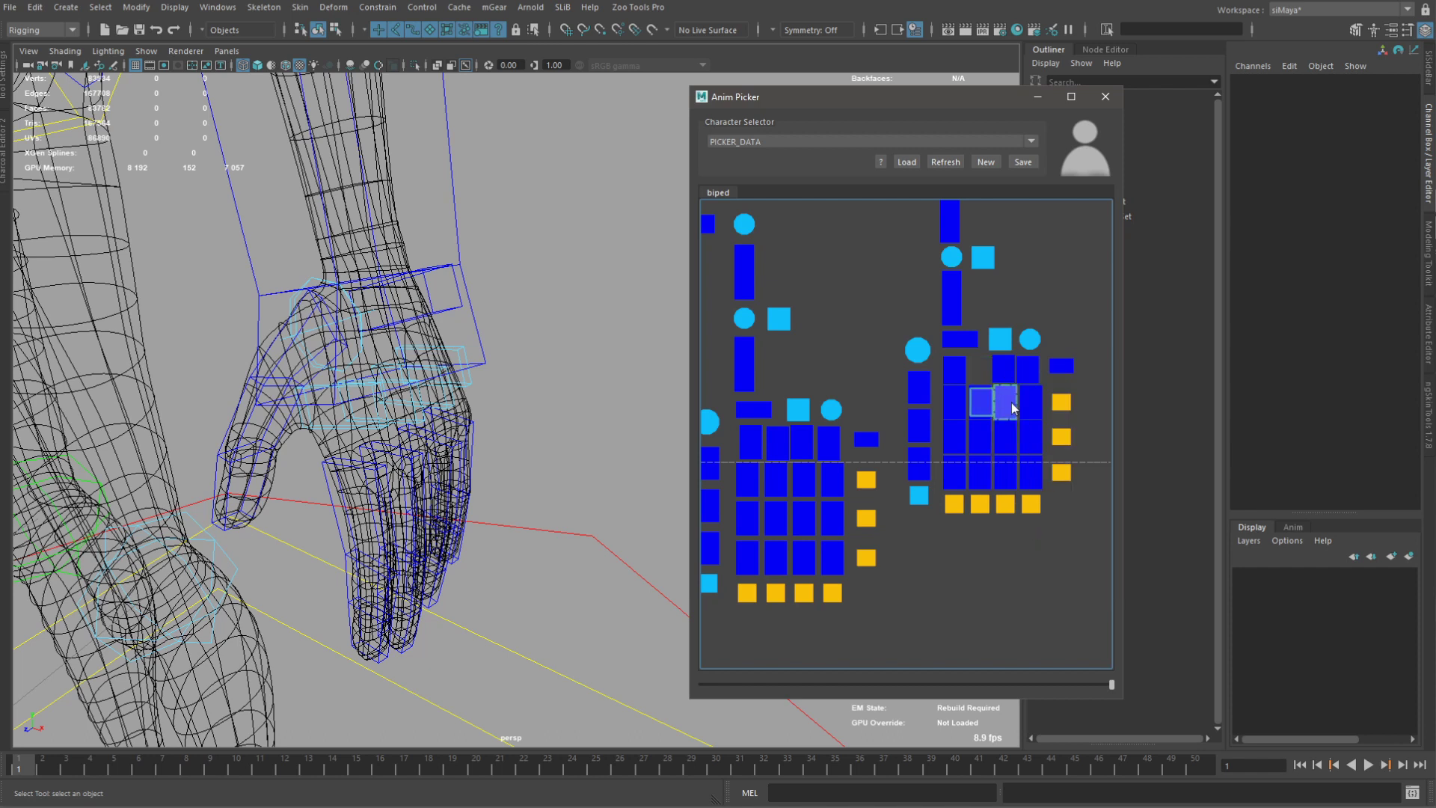
left_click_drag(982, 402, 978, 367)
Copy the finger button directly below metaMid_L1_ctl and paste only its X position onto the metaMid_L1_ctl button.
right_click(980, 403)
left_click(979, 402)
right_click(980, 402)
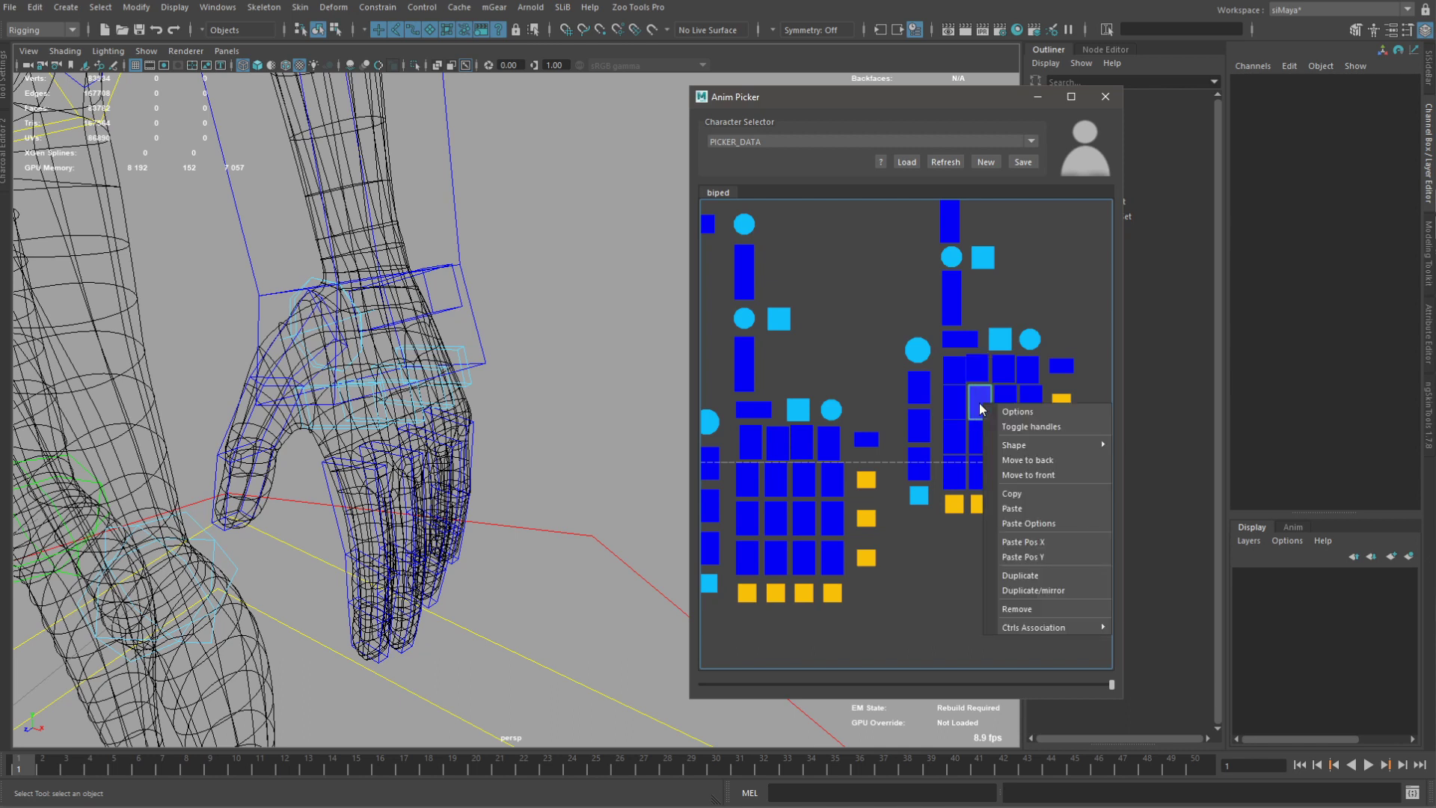
left_click(1021, 509)
left_click(977, 368)
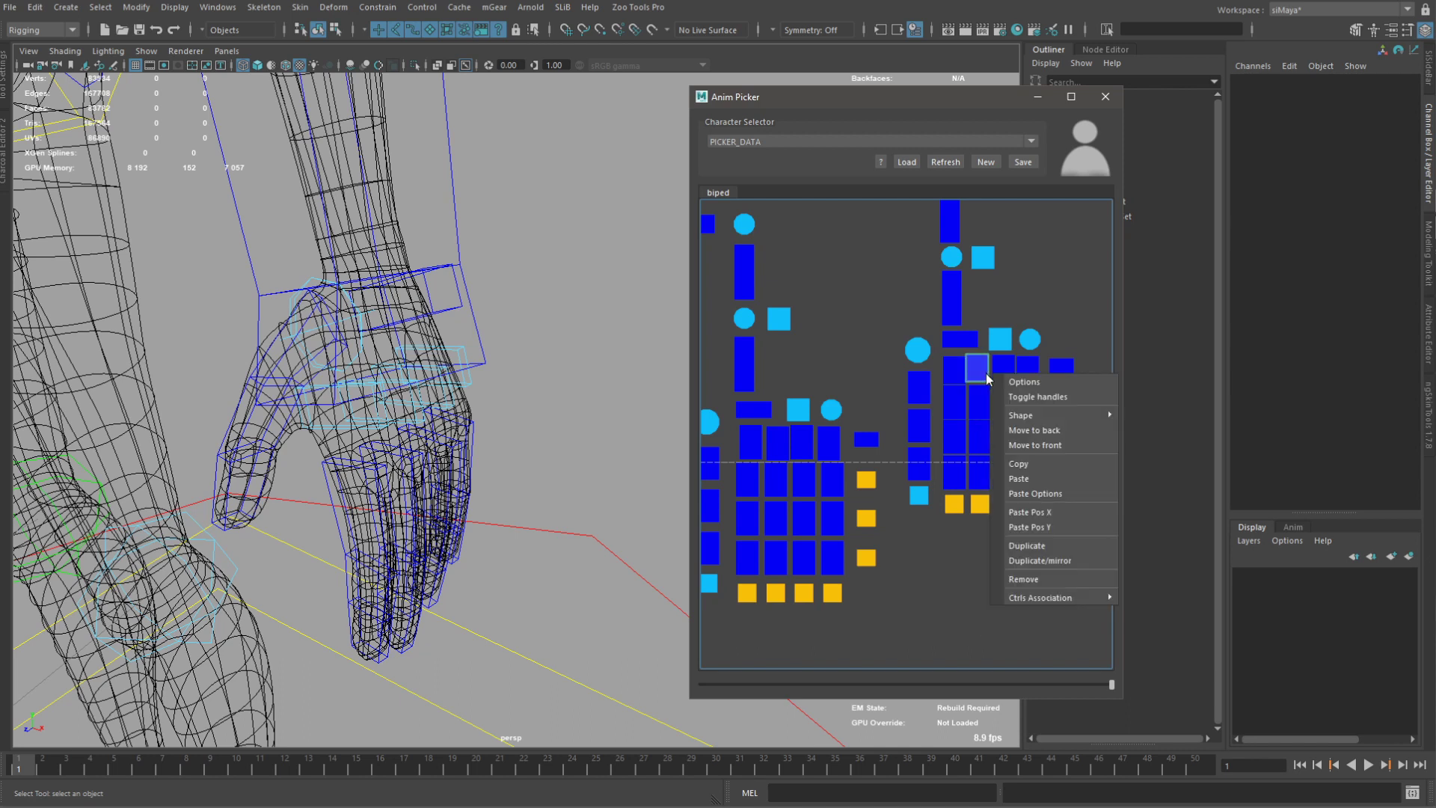
right_click(986, 373)
left_click(1040, 511)
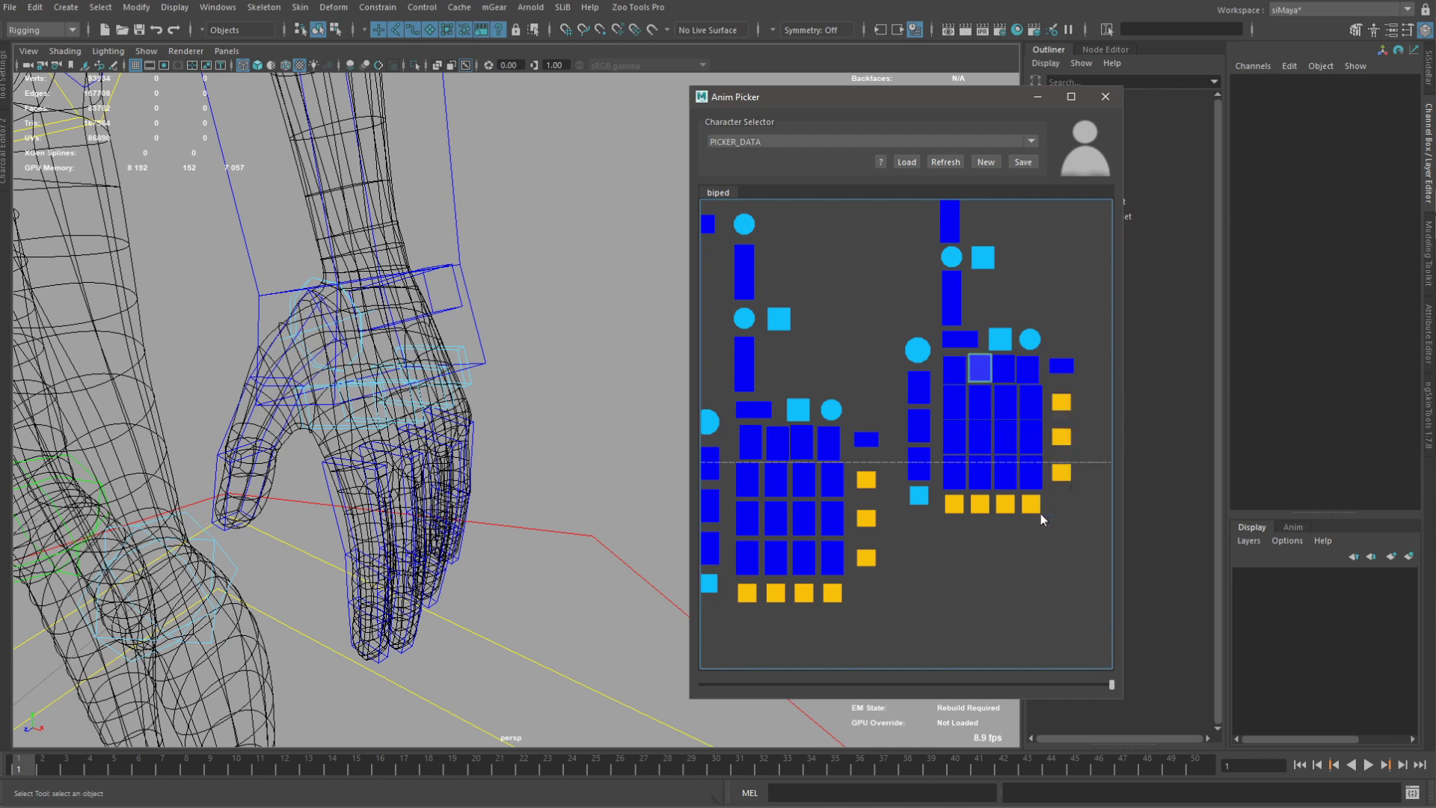
Copy the finger button below metaMid_L2_ctl, paste its data onto the metaMid_L2_ctl button, and check that button's control association.
right_click(1005, 403)
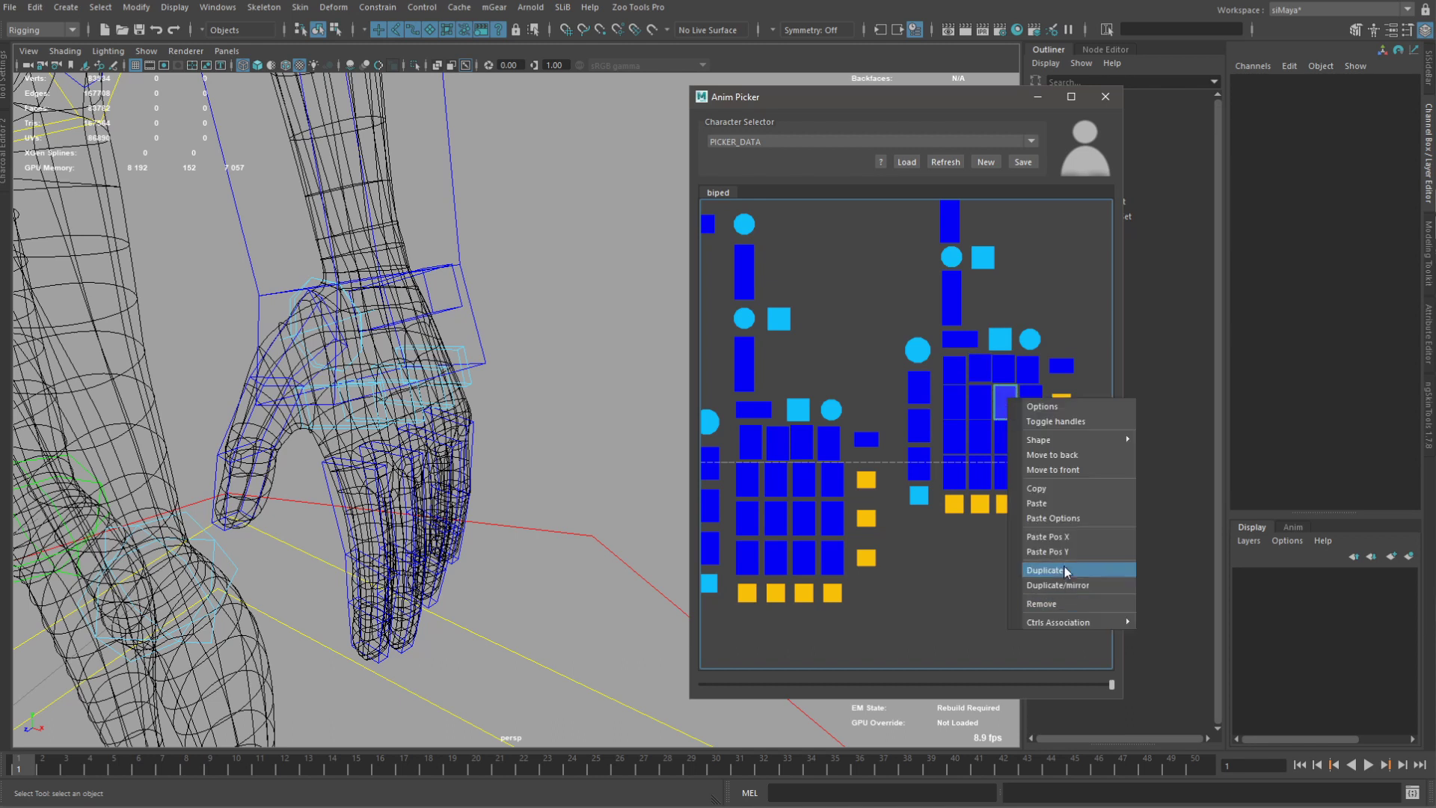
left_click(1051, 499)
right_click(1009, 370)
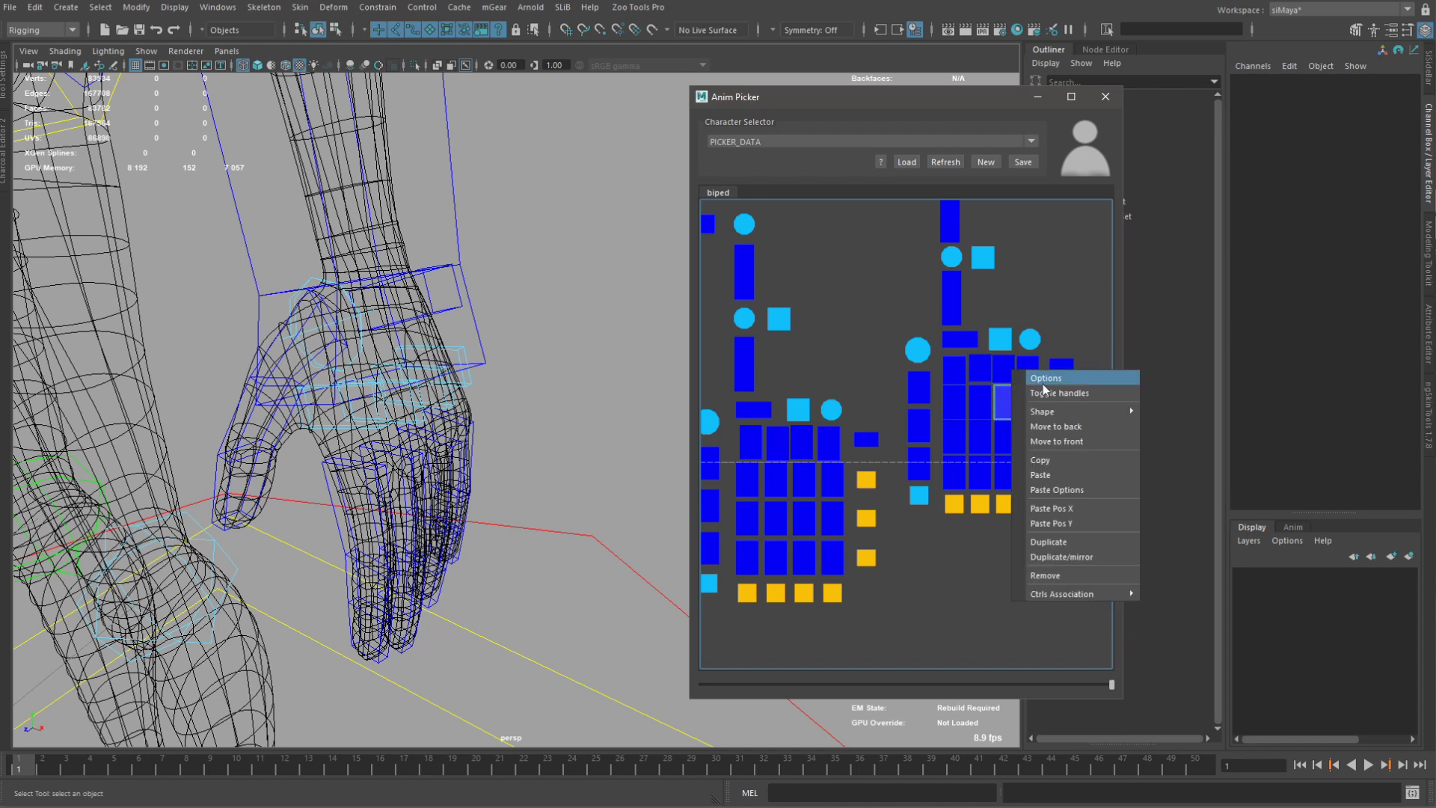
left_click(1057, 476)
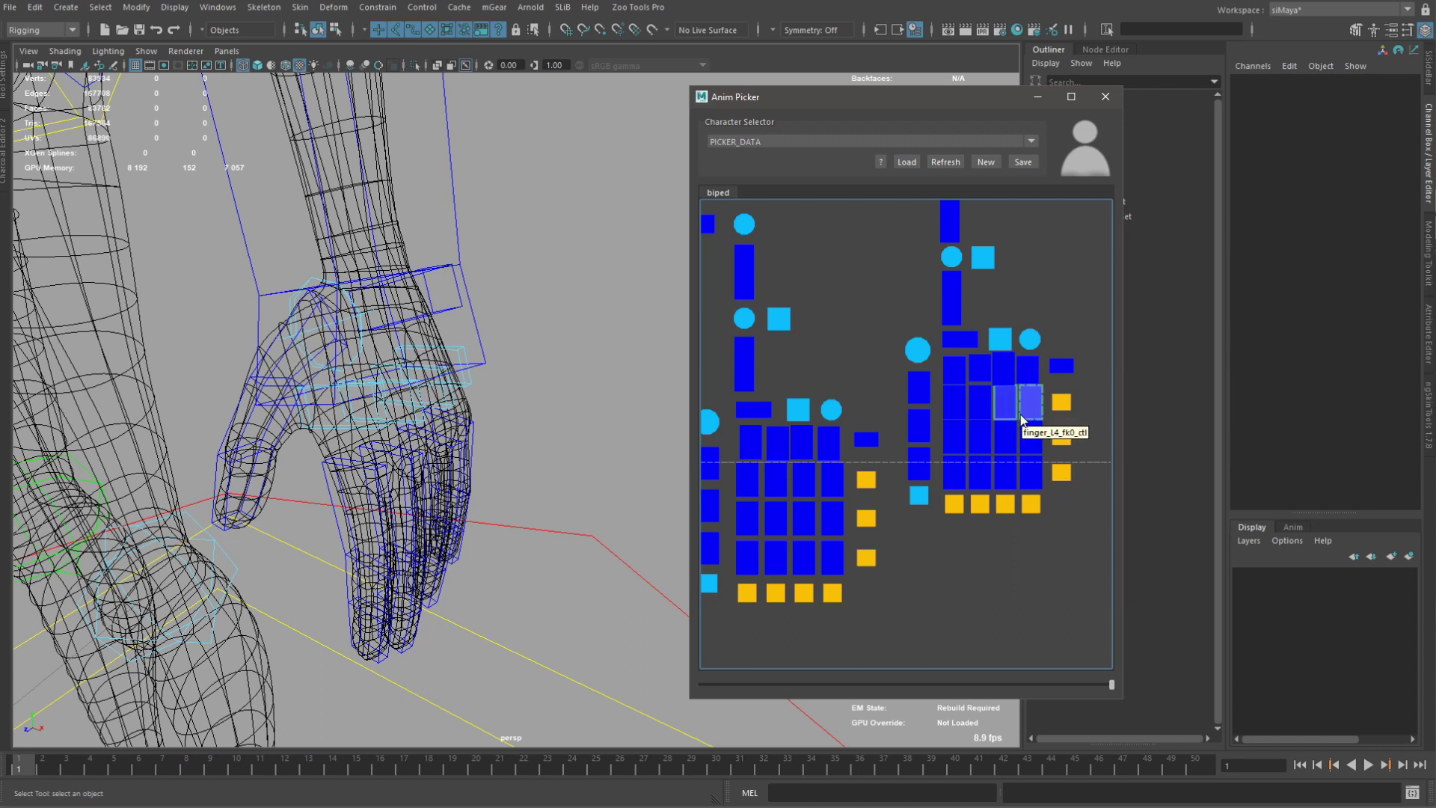
double_click(1006, 371)
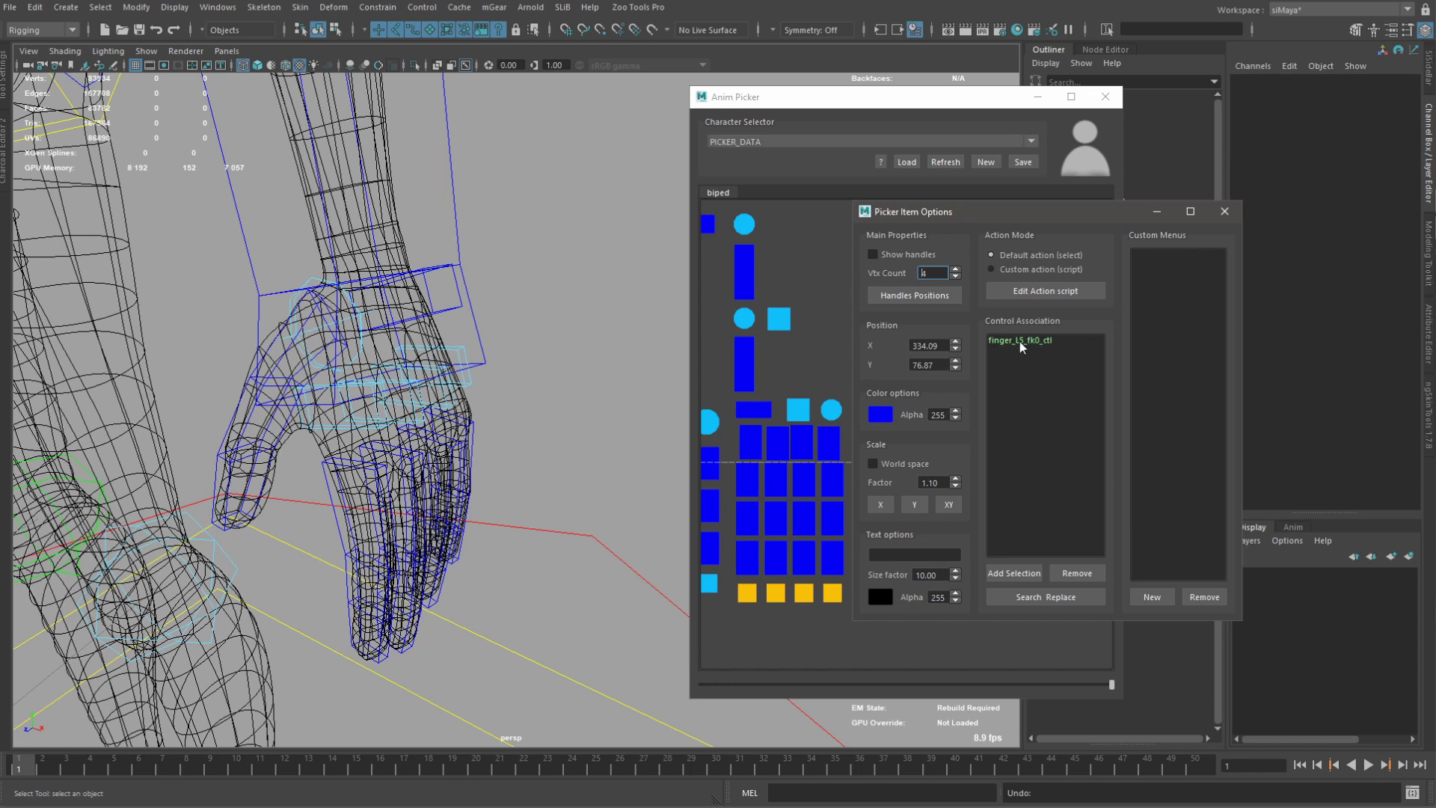
left_click(1224, 211)
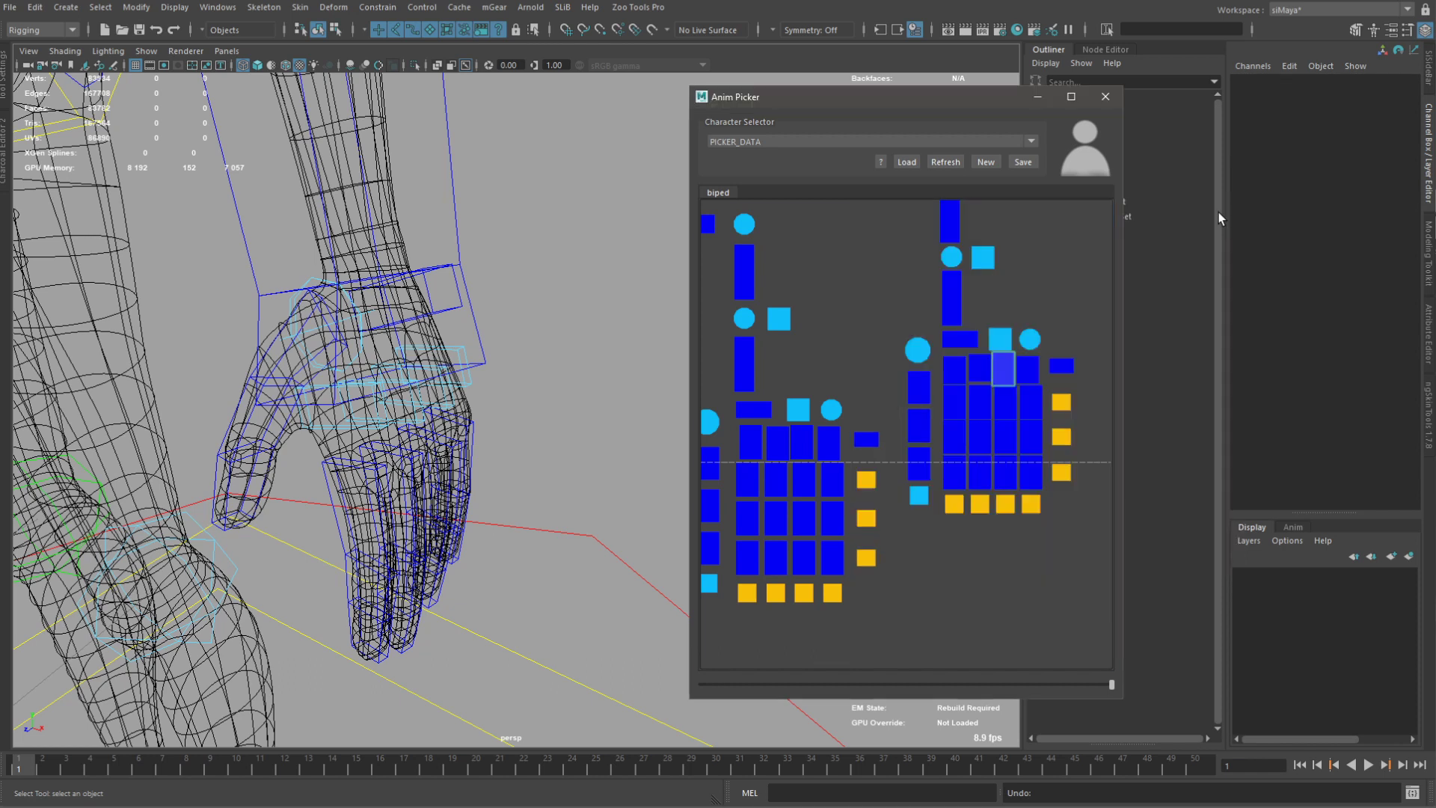
right_click(1011, 371)
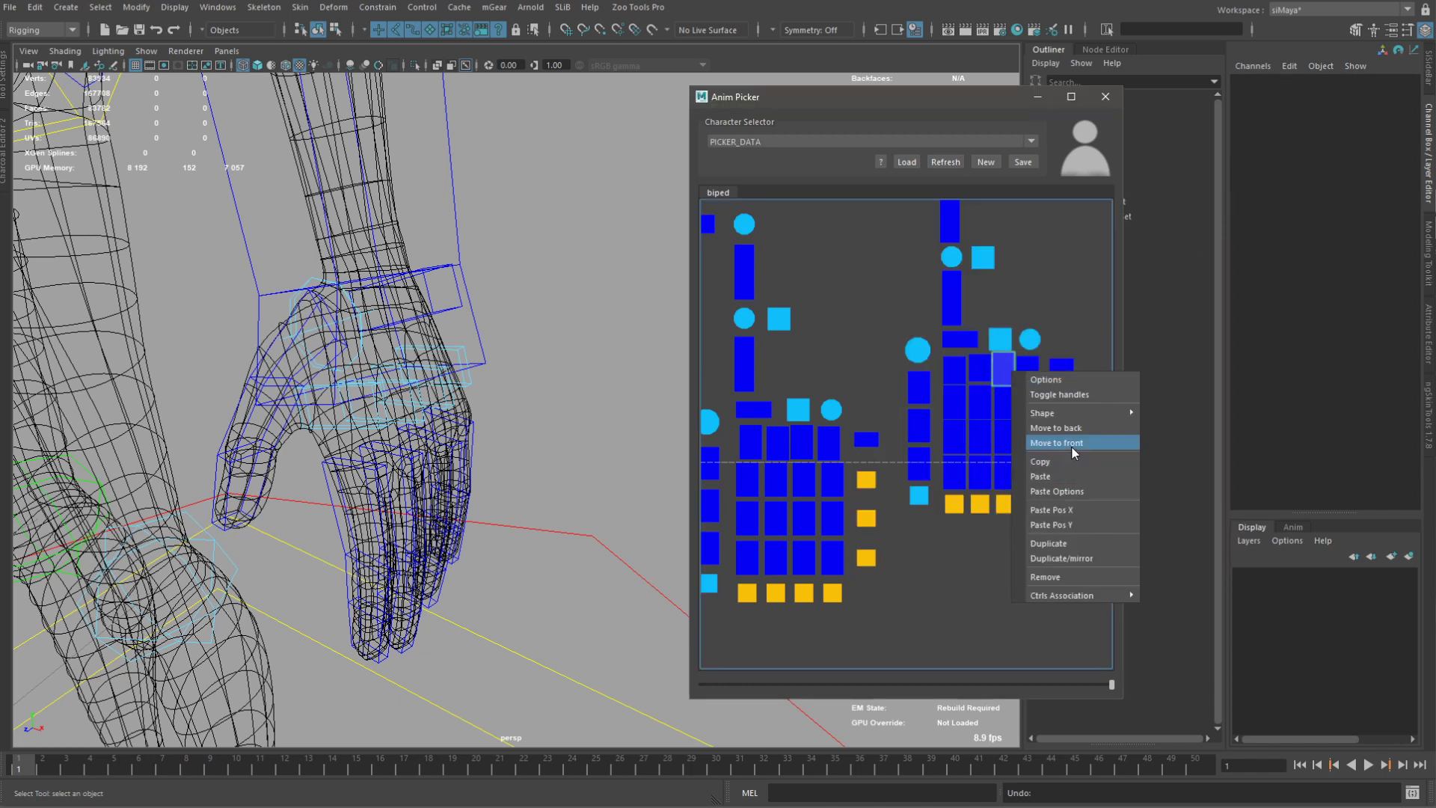
left_click(1073, 483)
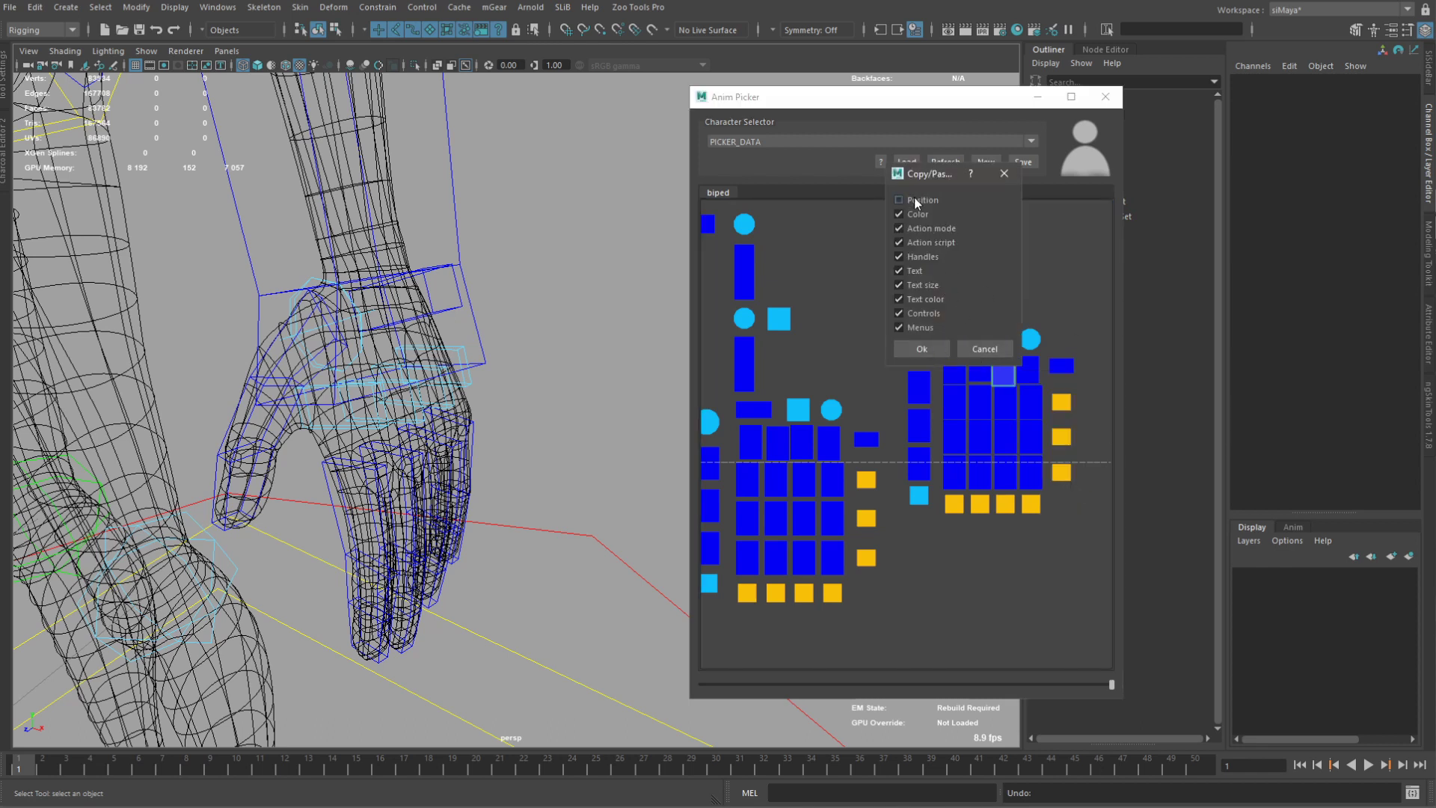
left_click(984, 348)
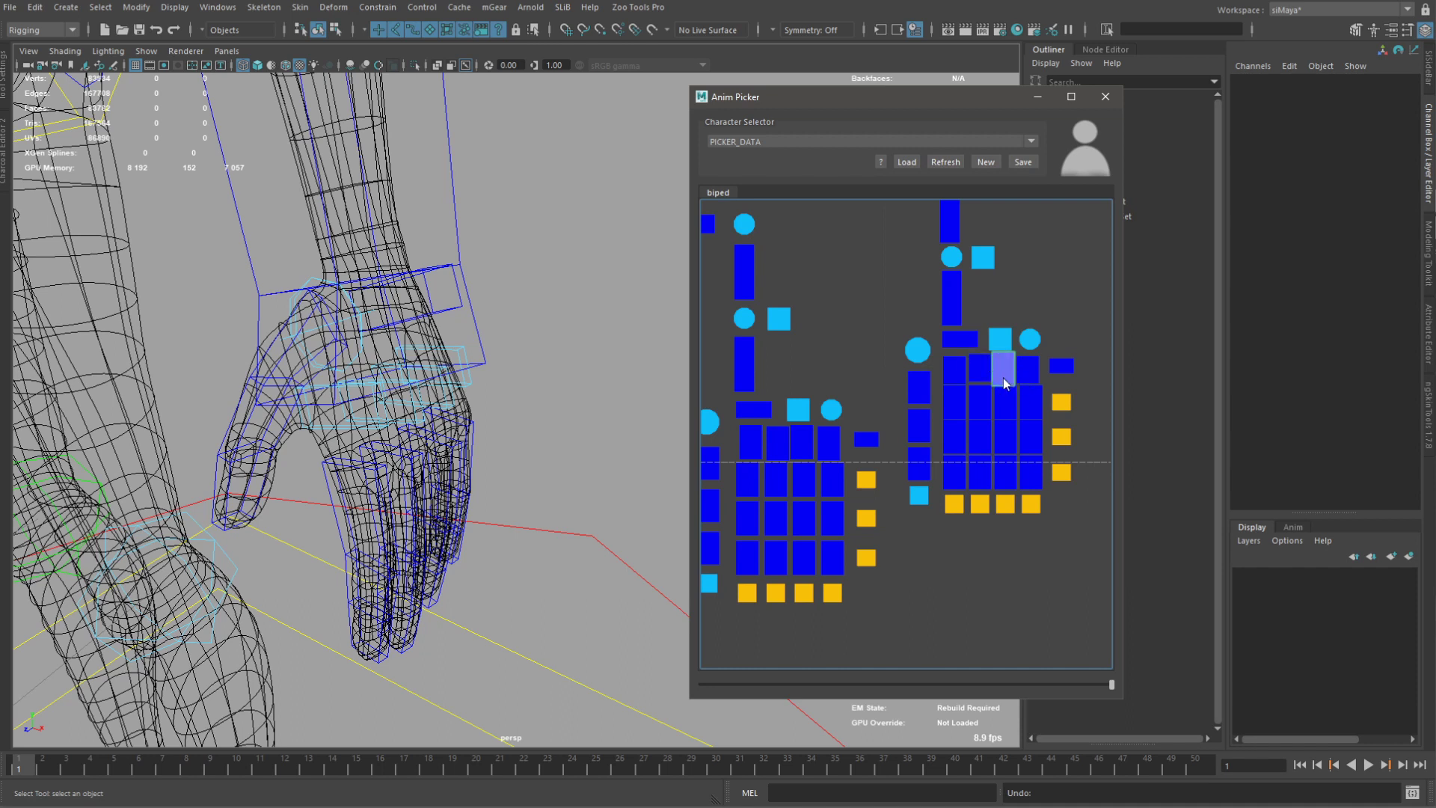
Replace the pasted-over button's control association with the selected metaMid_L2_ctl control and check it in the item options.
left_click(1002, 380)
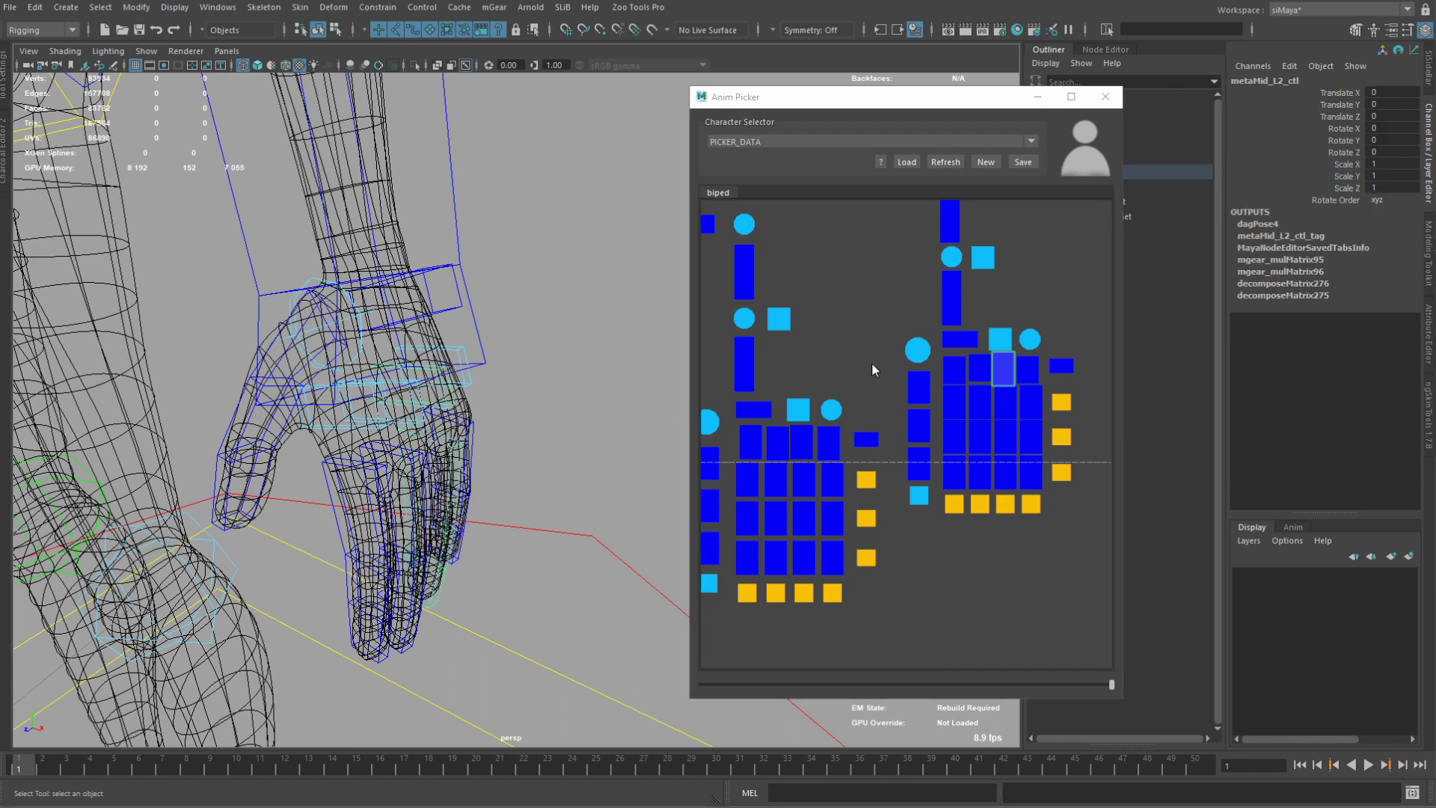
right_click(1008, 371)
mouse_move(1089, 587)
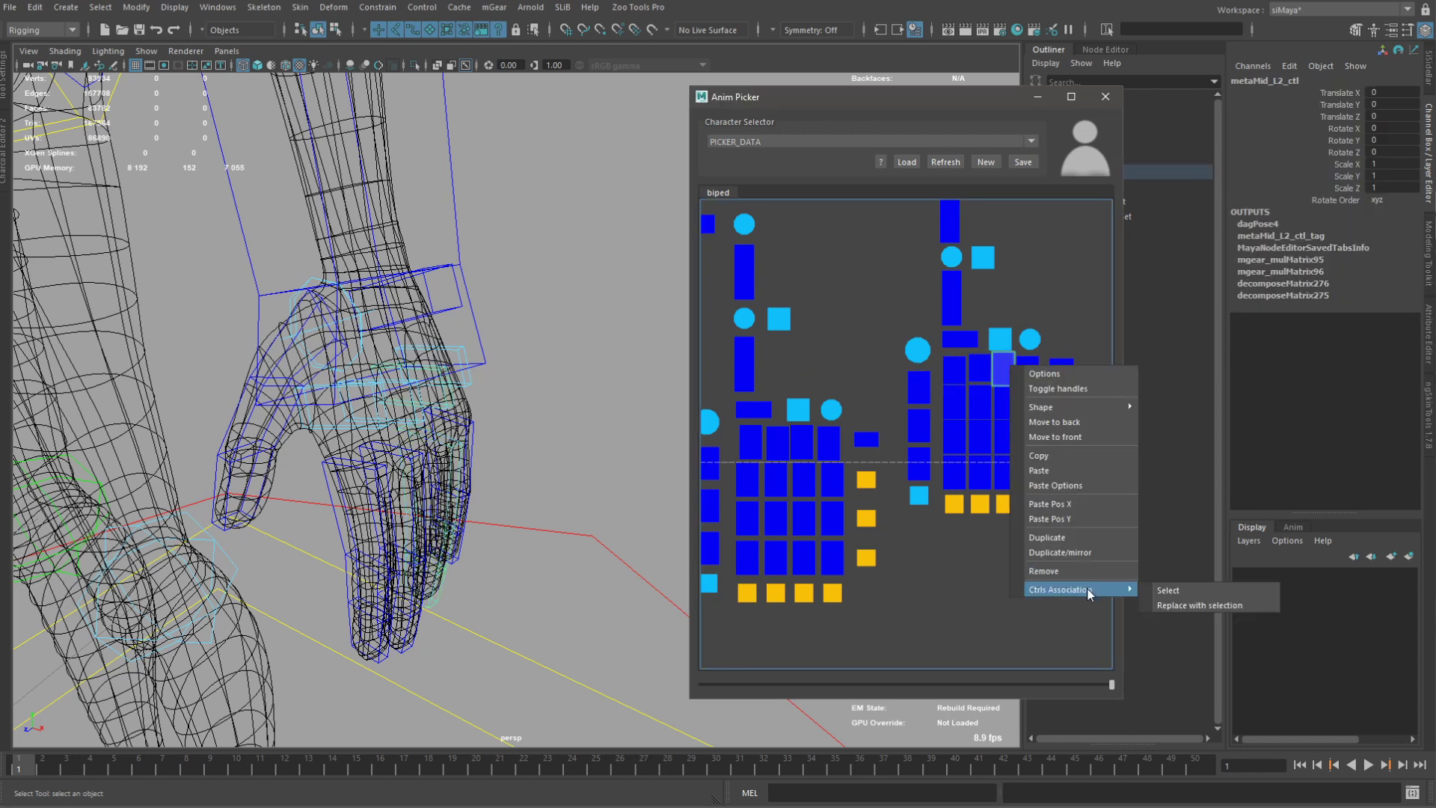
left_click(1193, 606)
double_click(1007, 369)
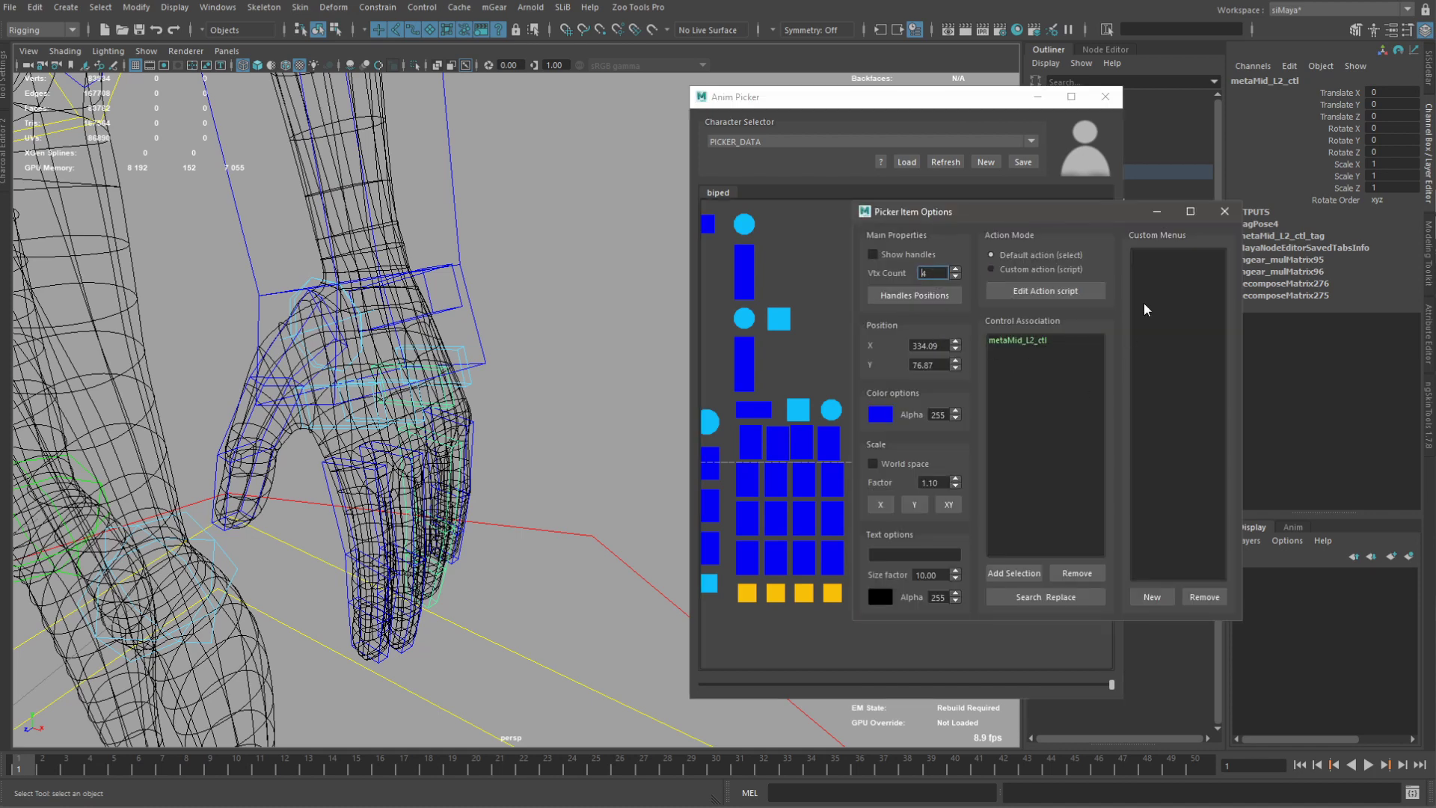
left_click(1224, 211)
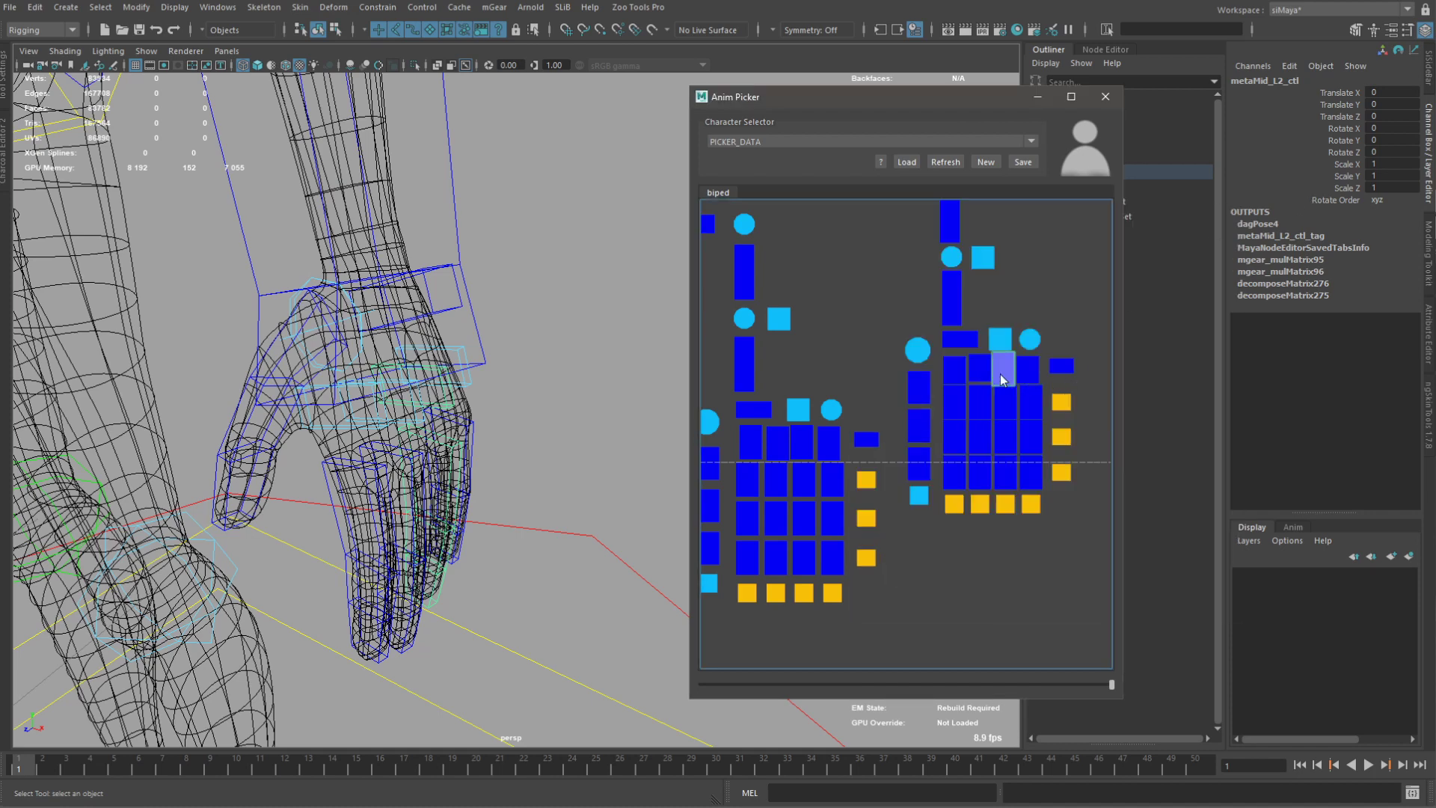
Copy the finger button directly below metaMid_L2_ctl and paste only its X position onto the metaMid_L2_ctl button.
right_click(1005, 404)
left_click(1050, 495)
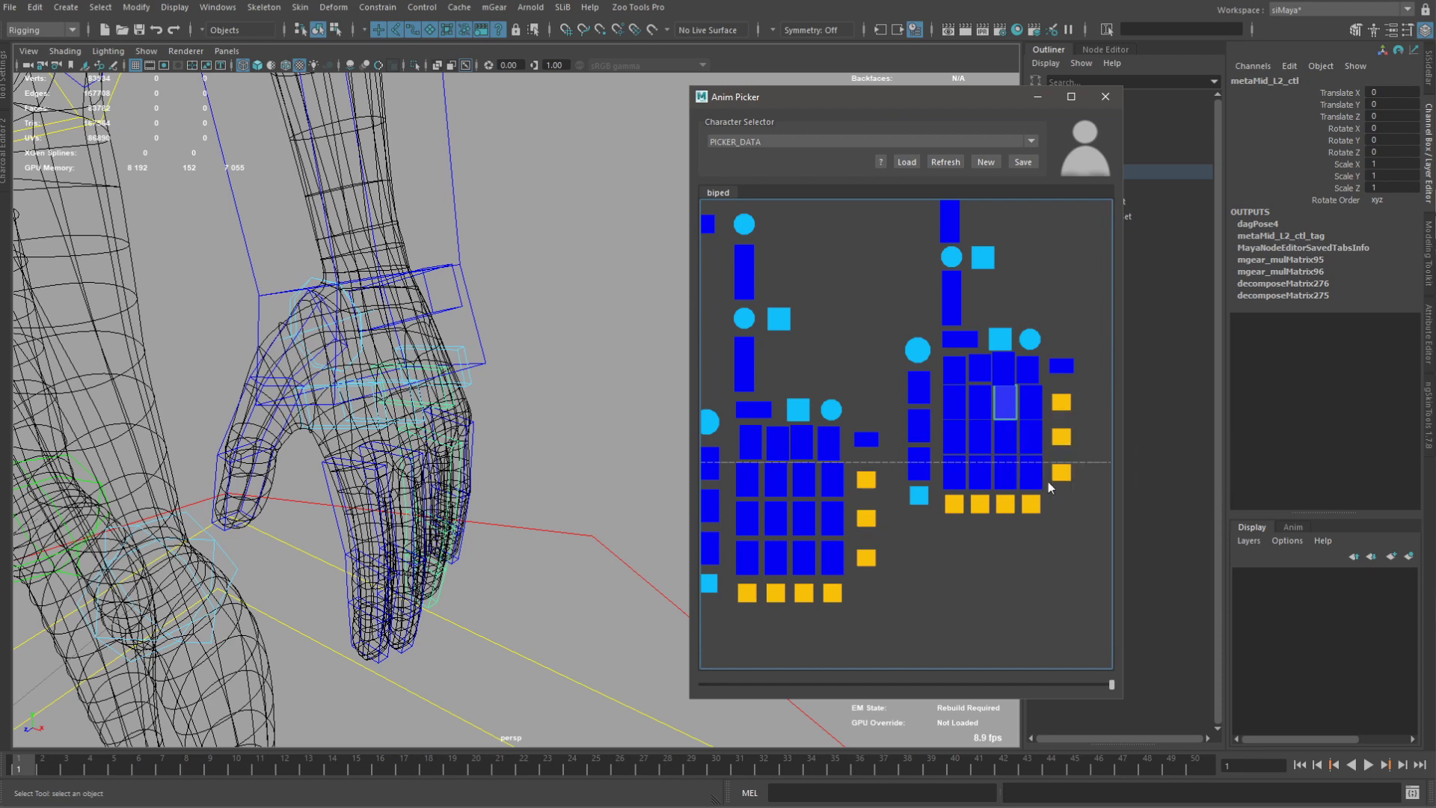
right_click(997, 365)
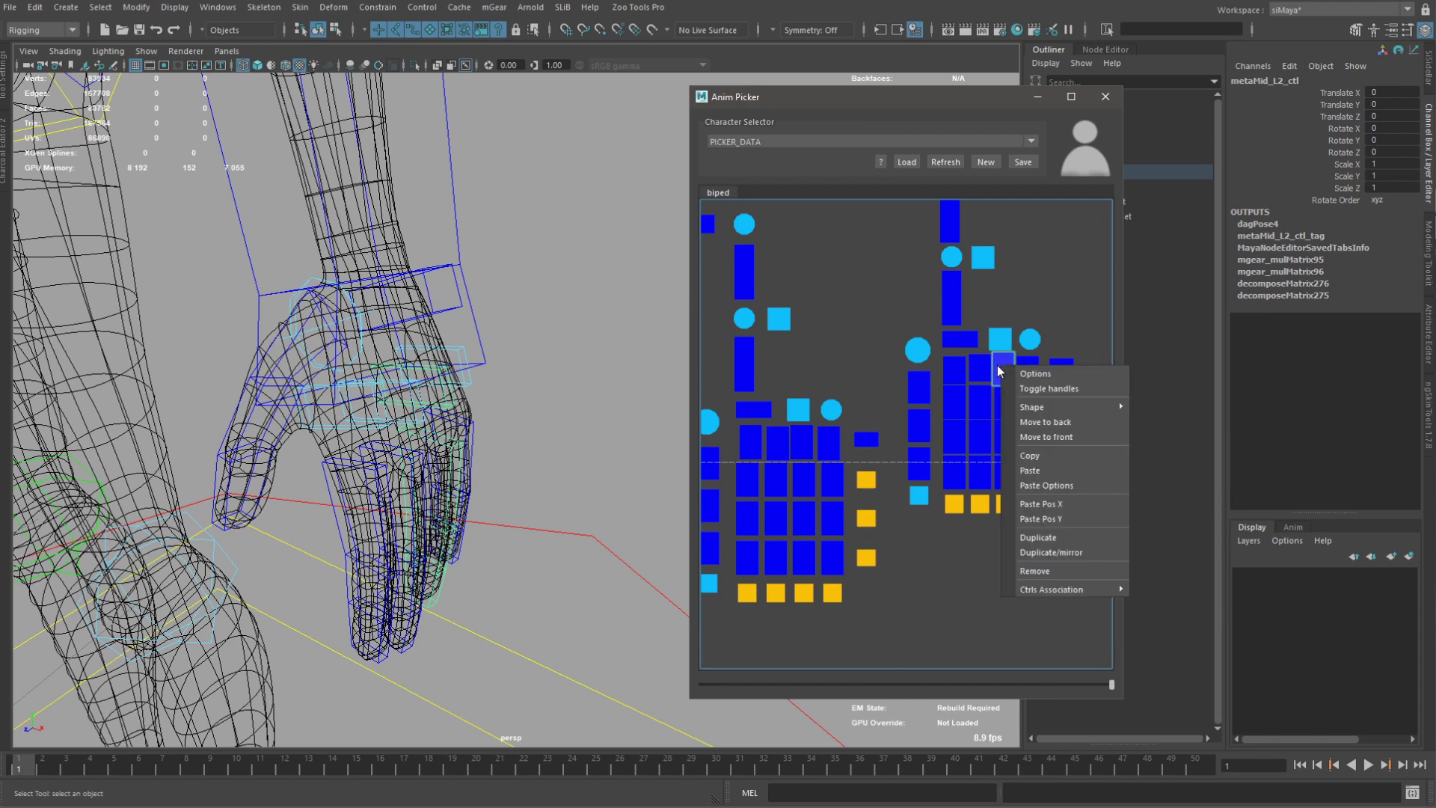
left_click(1055, 505)
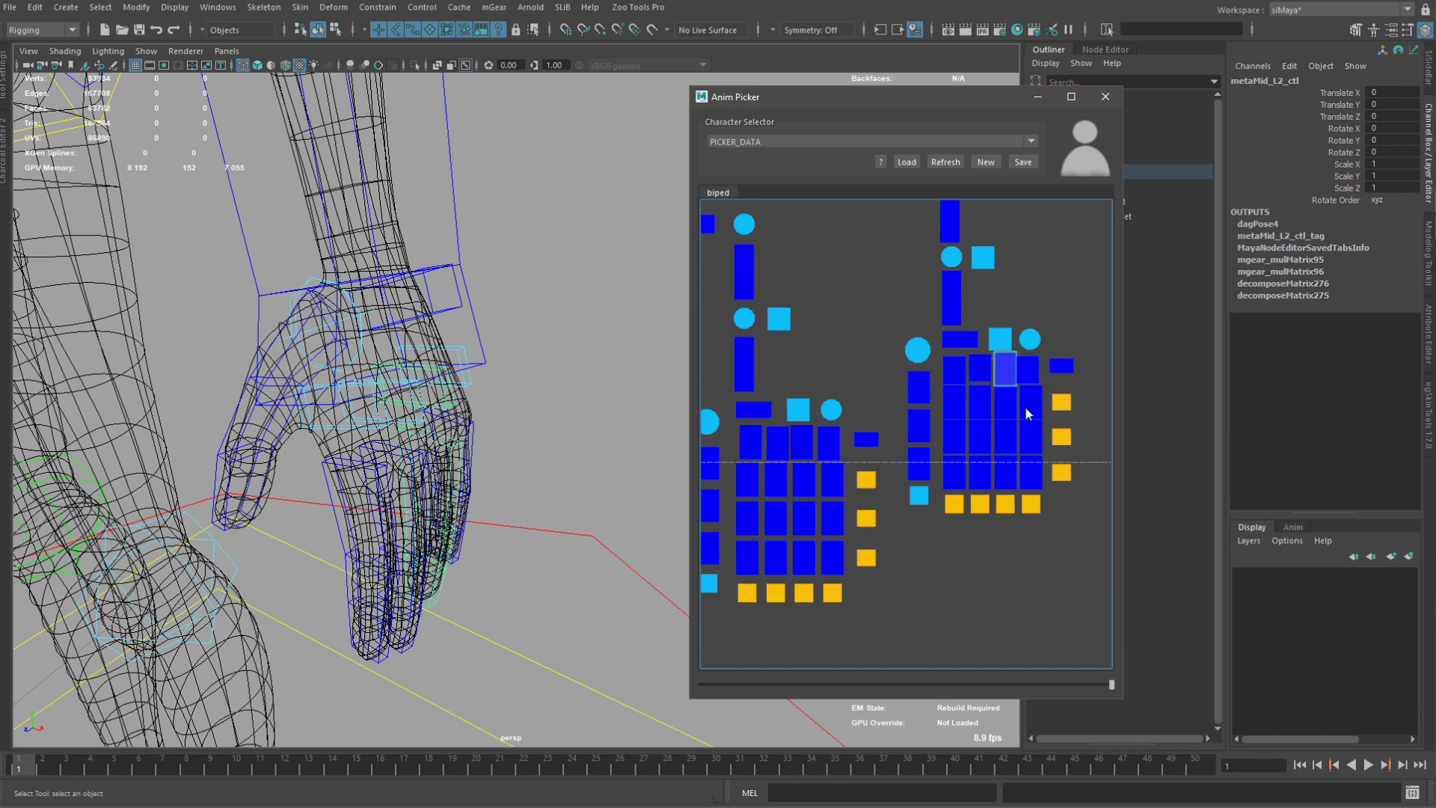
Scale down the metaMid_L2_ctl picker button using a factor of 0.90 in its item options.
double_click(1003, 363)
scroll(948, 483, "down", 3)
scroll(943, 482, "down", 1)
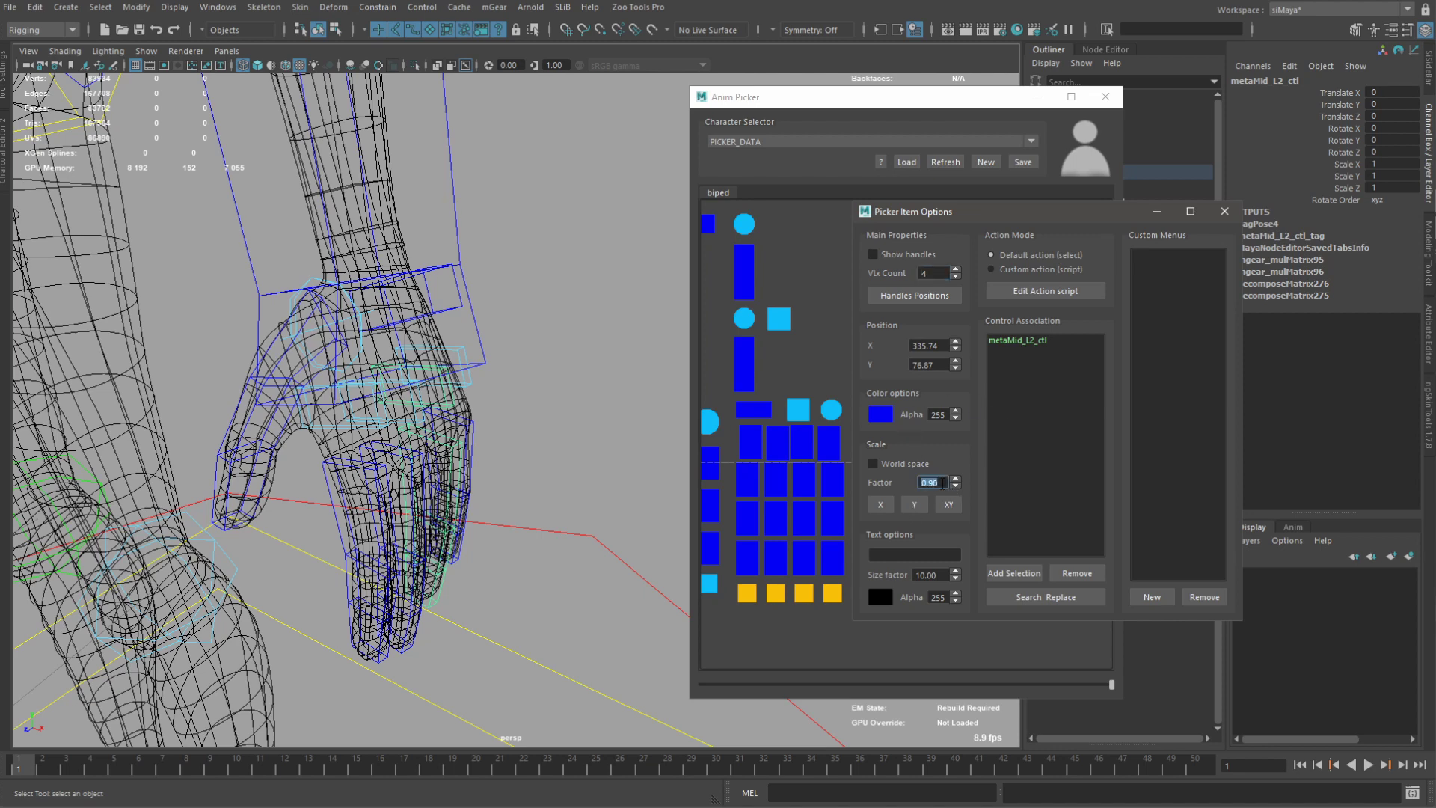
left_click(1224, 211)
Copy the top button of the fourth finger column and paste only its X position onto the metacarpal button above it.
left_click(1029, 374)
right_click(1031, 402)
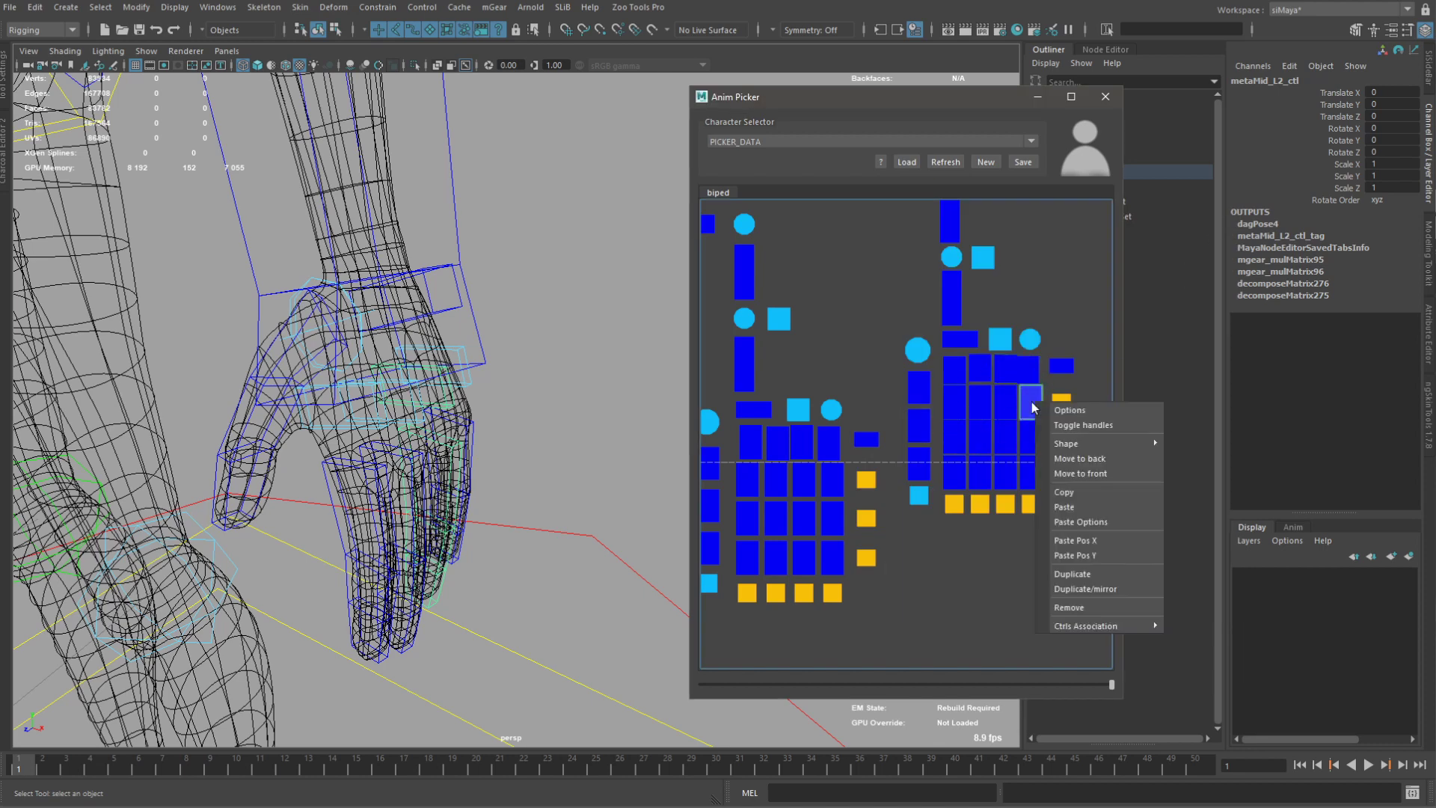
left_click(1069, 494)
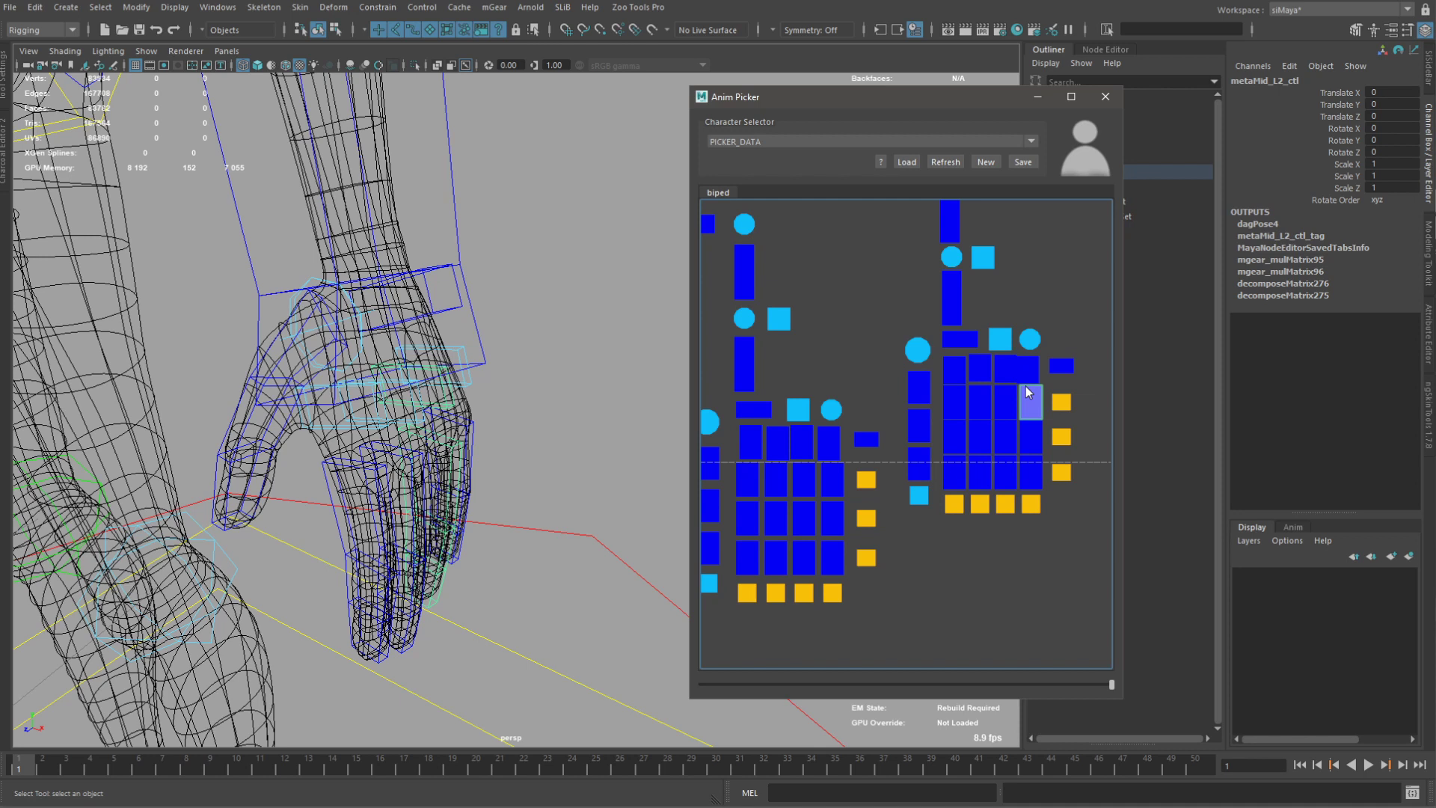
left_click(1028, 369)
right_click(1030, 370)
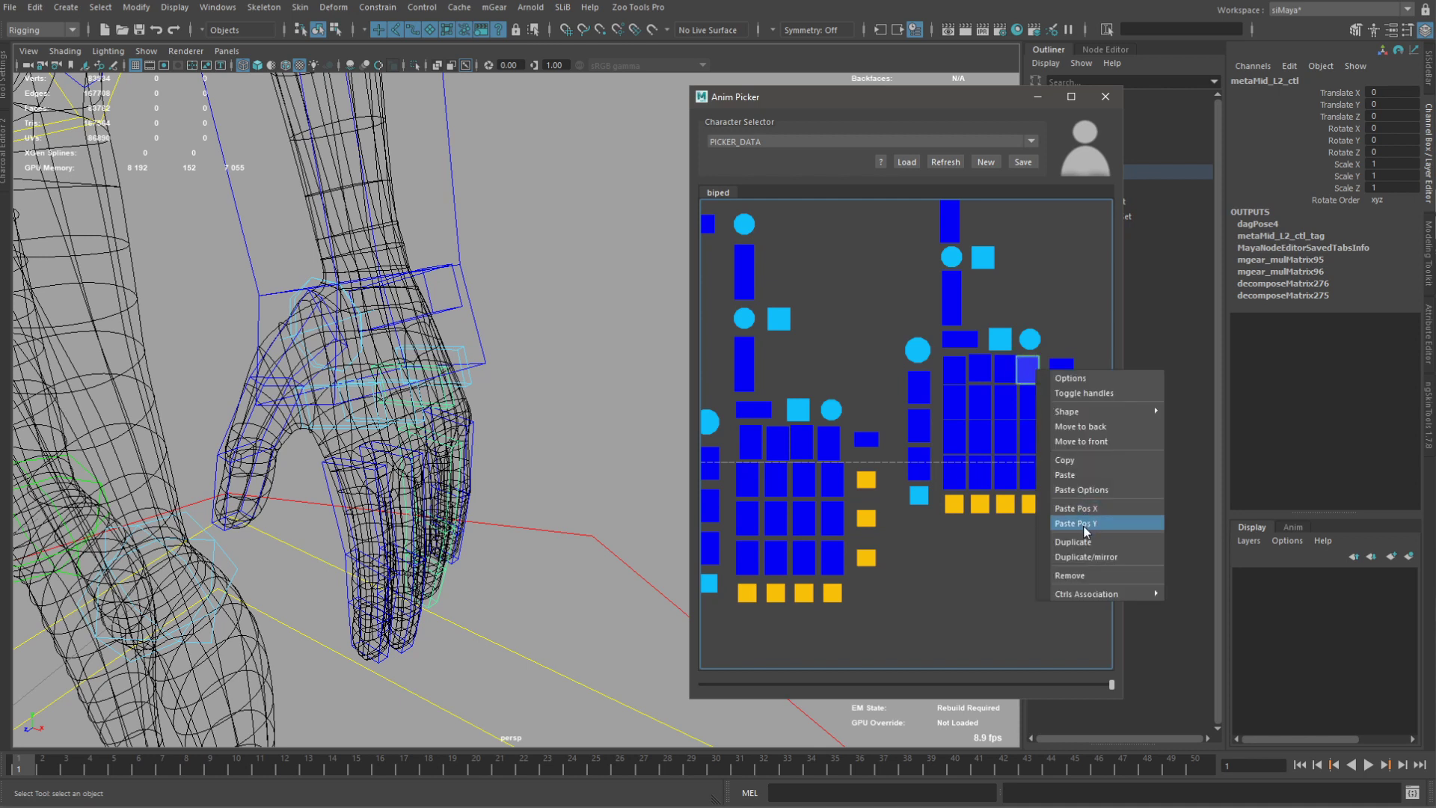
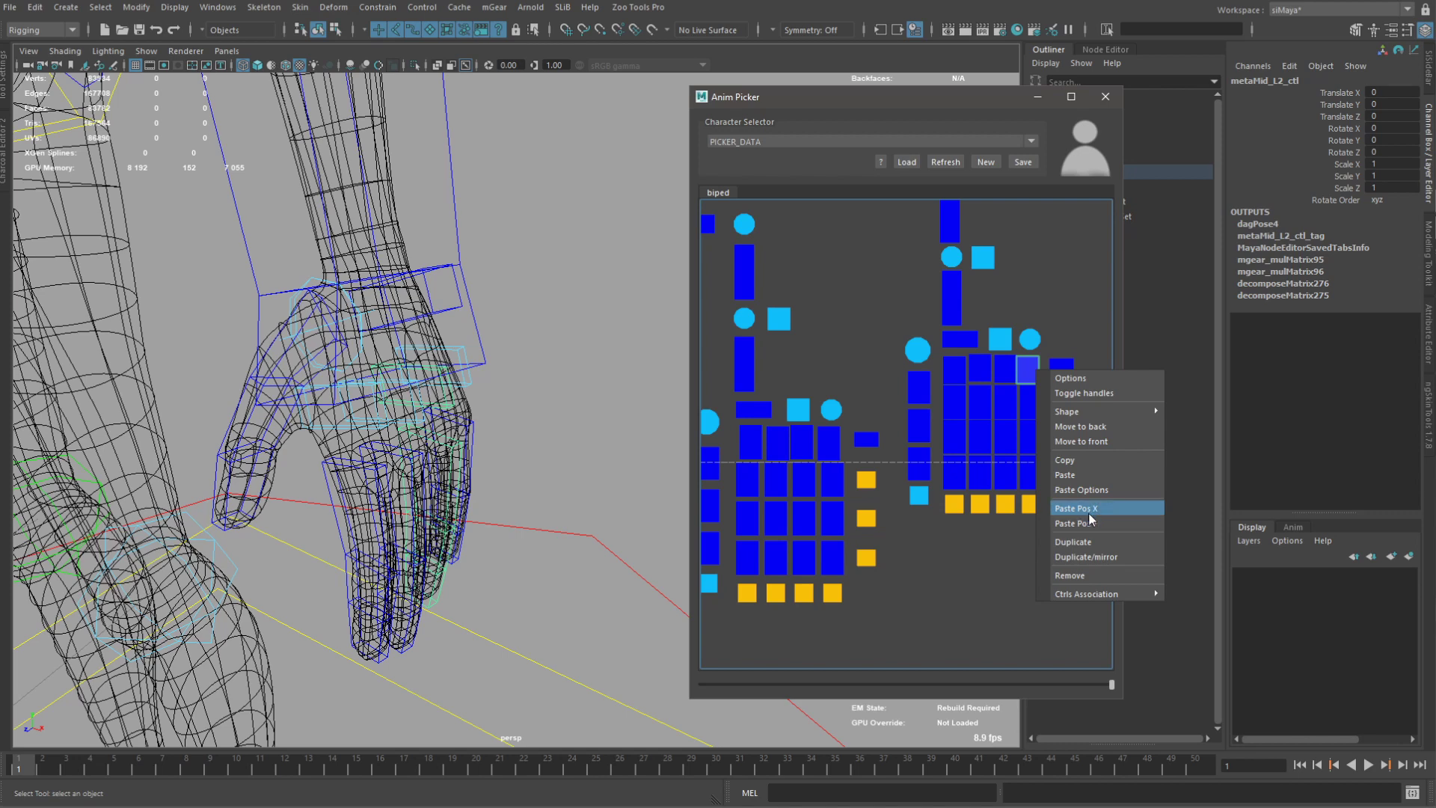
left_click(1086, 509)
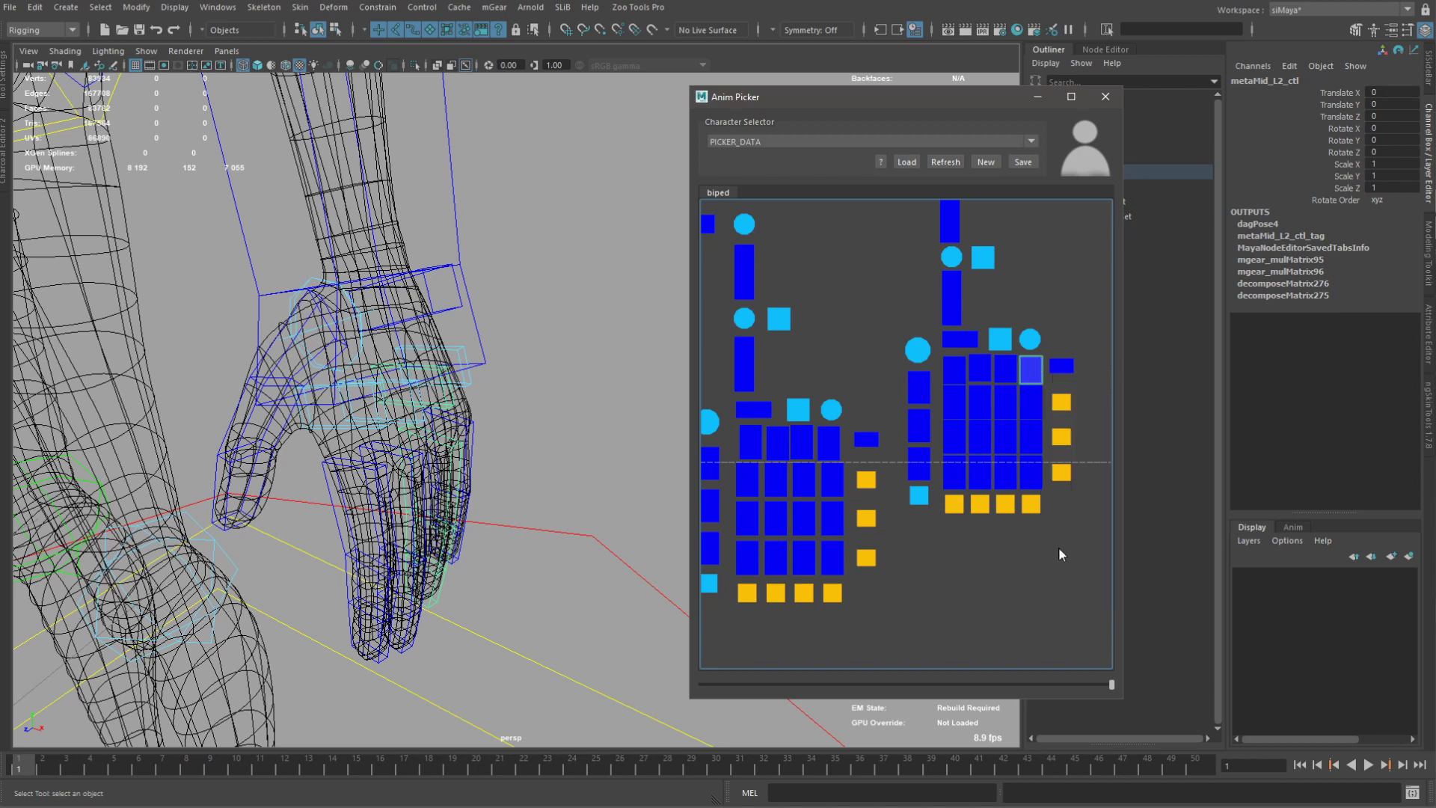
Copy the metaMid_L1_ctl button and paste only its Y position onto the other three metacarpal buttons, then deselect them.
right_click(982, 369)
left_click(1023, 464)
left_click(950, 378)
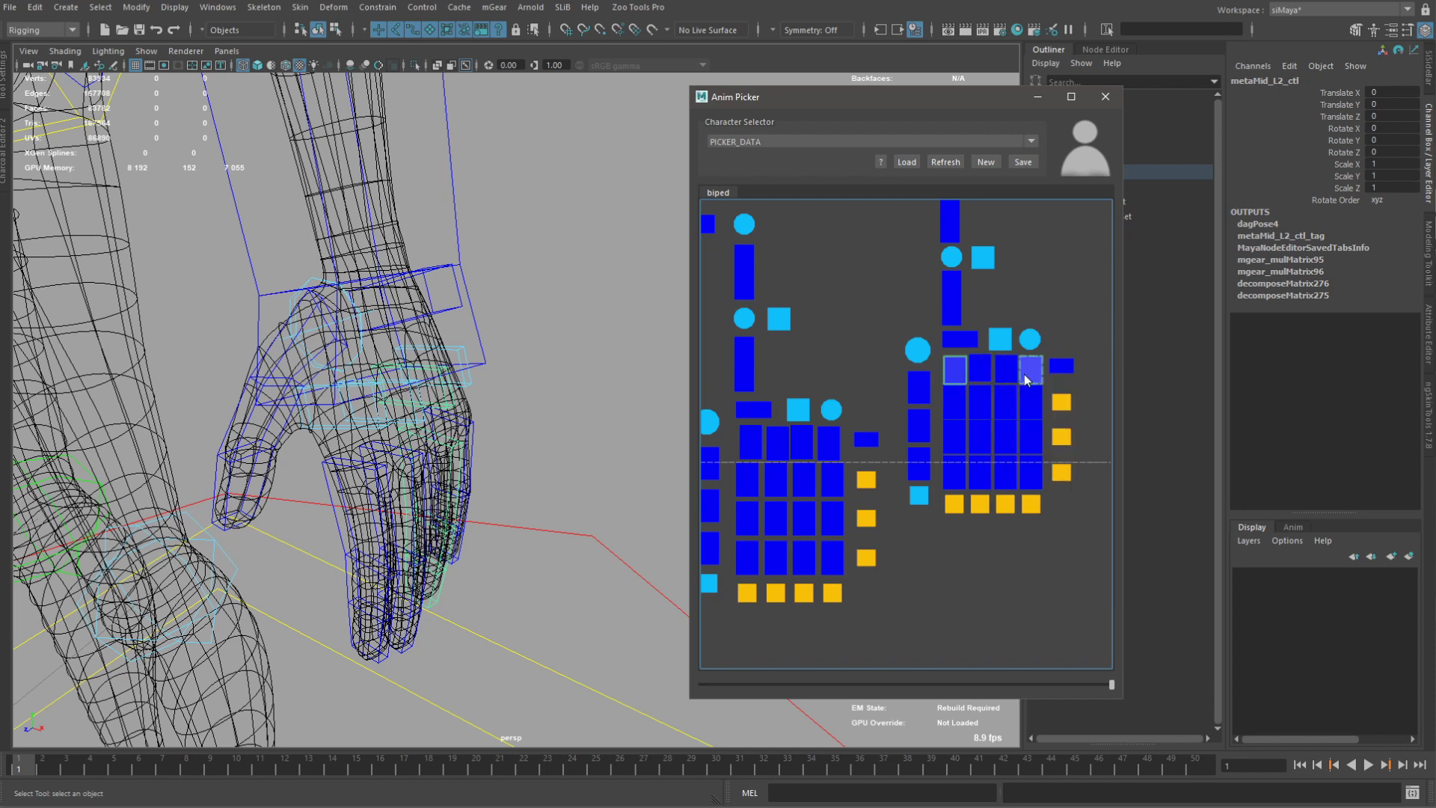
right_click(1026, 381)
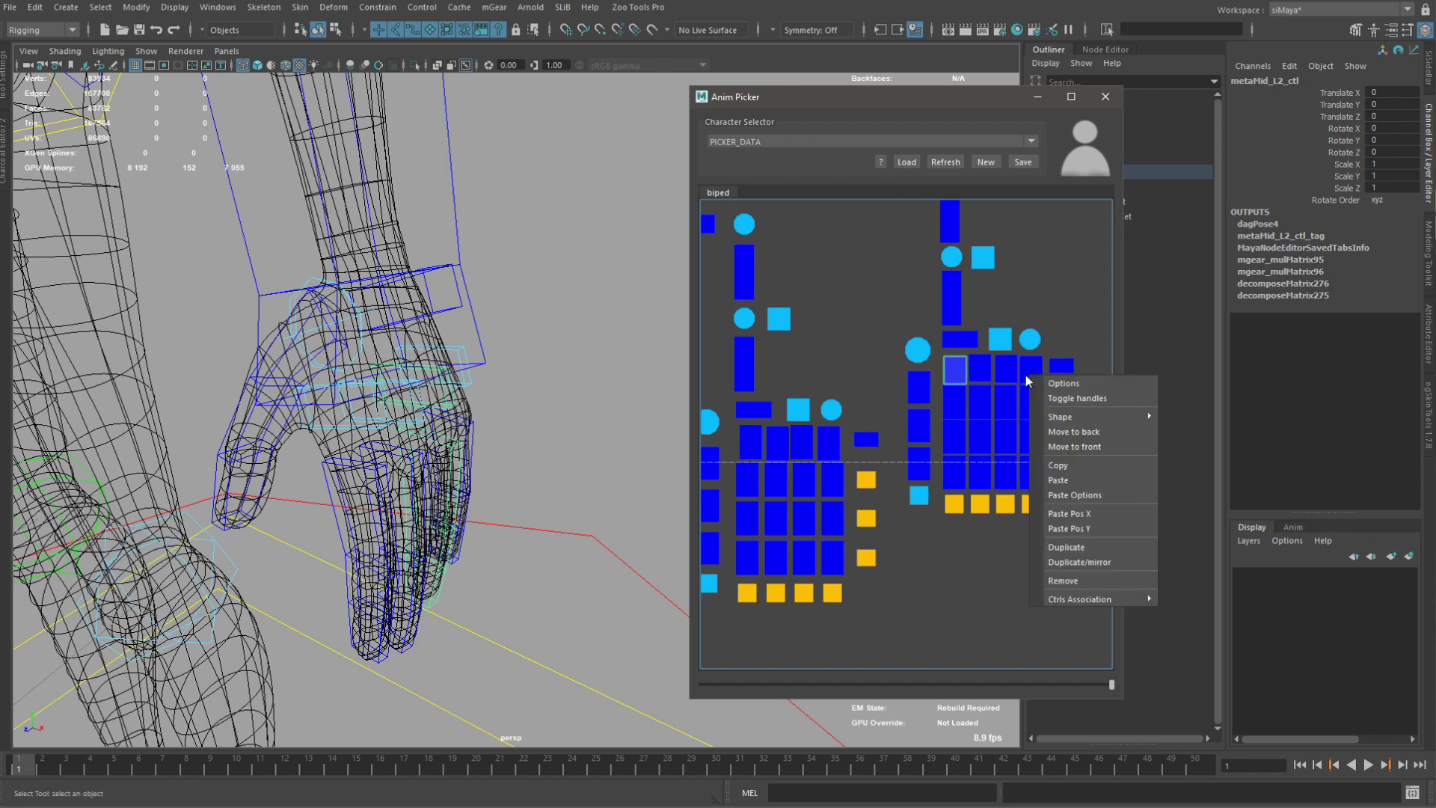
left_click(1000, 375)
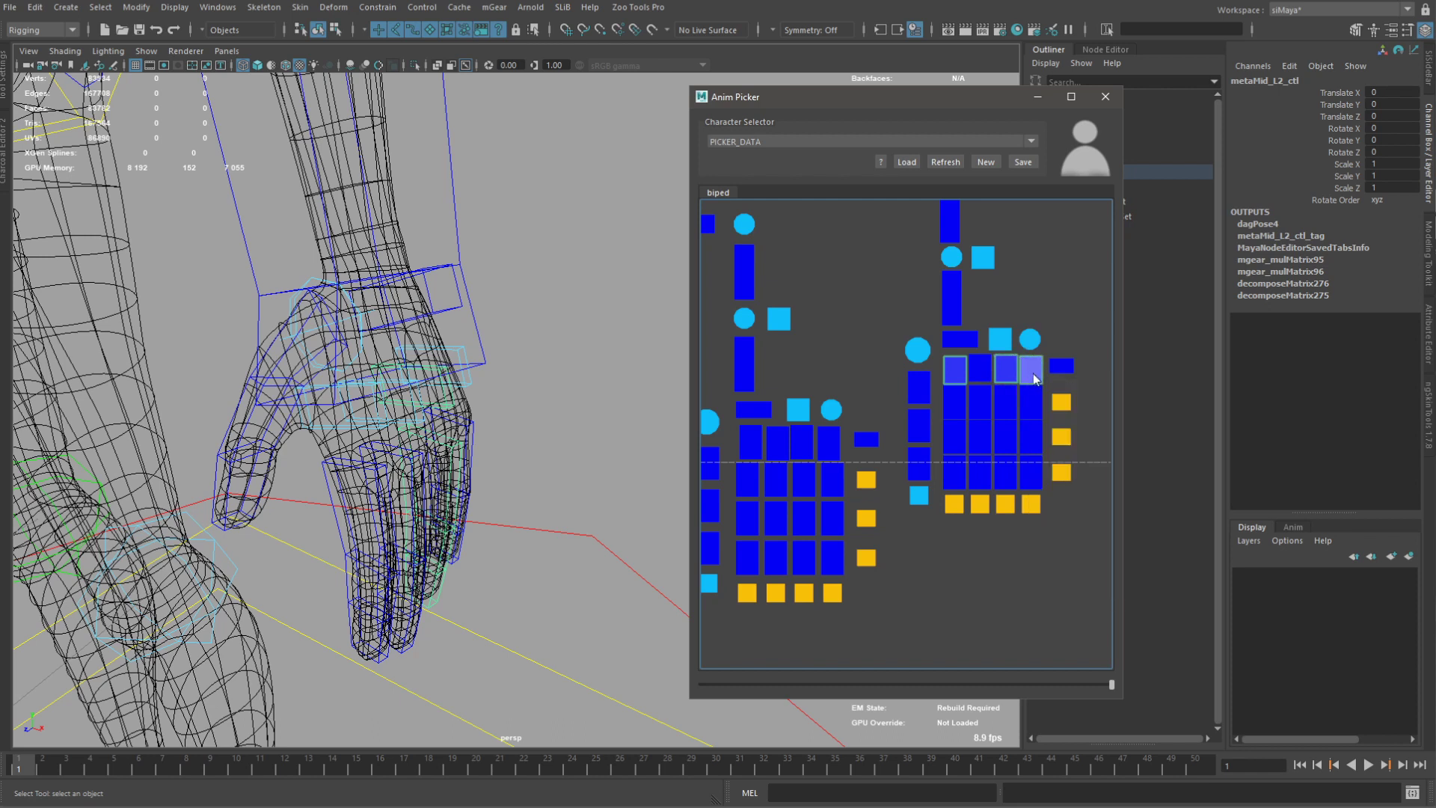
right_click(1034, 375)
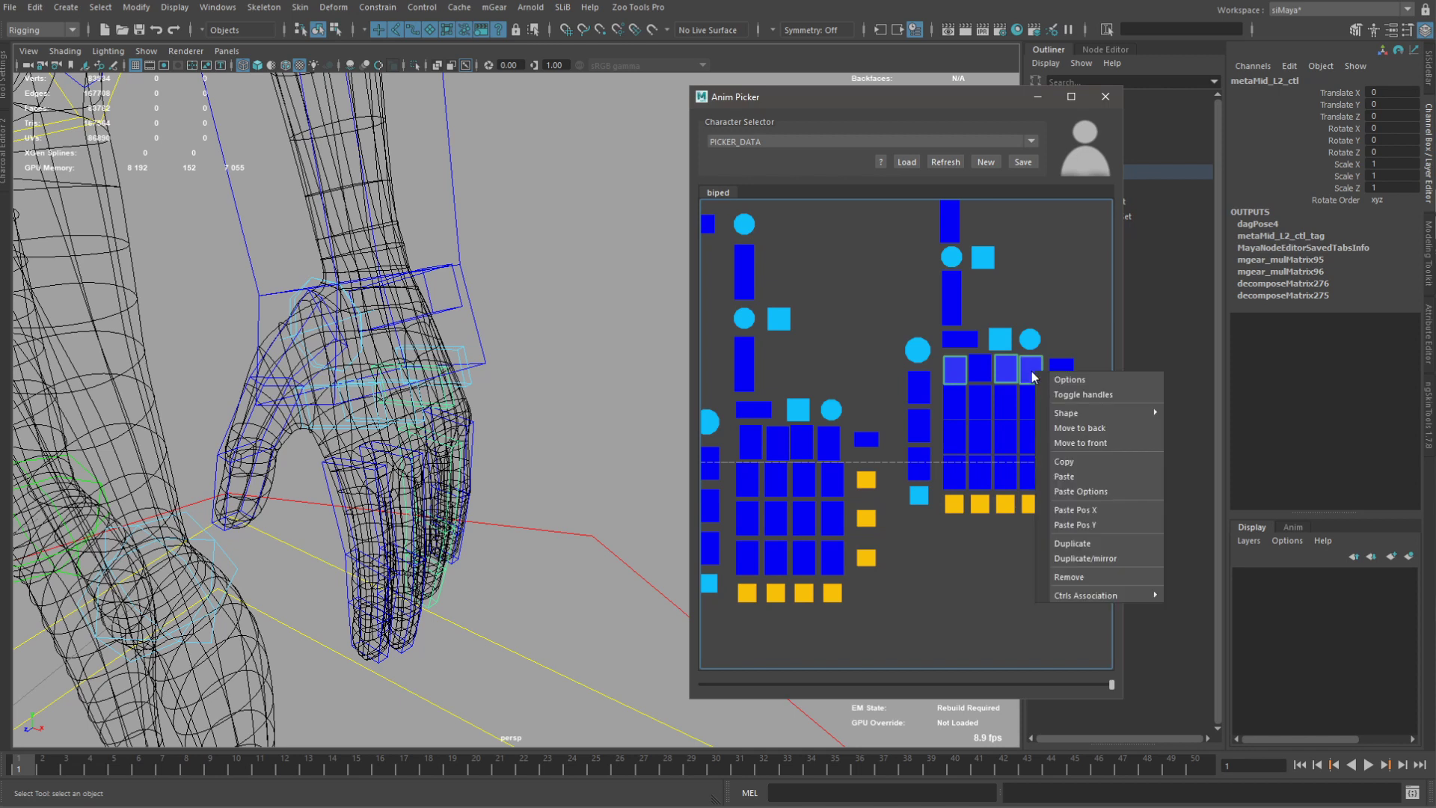
left_click(1089, 521)
left_click(1042, 573)
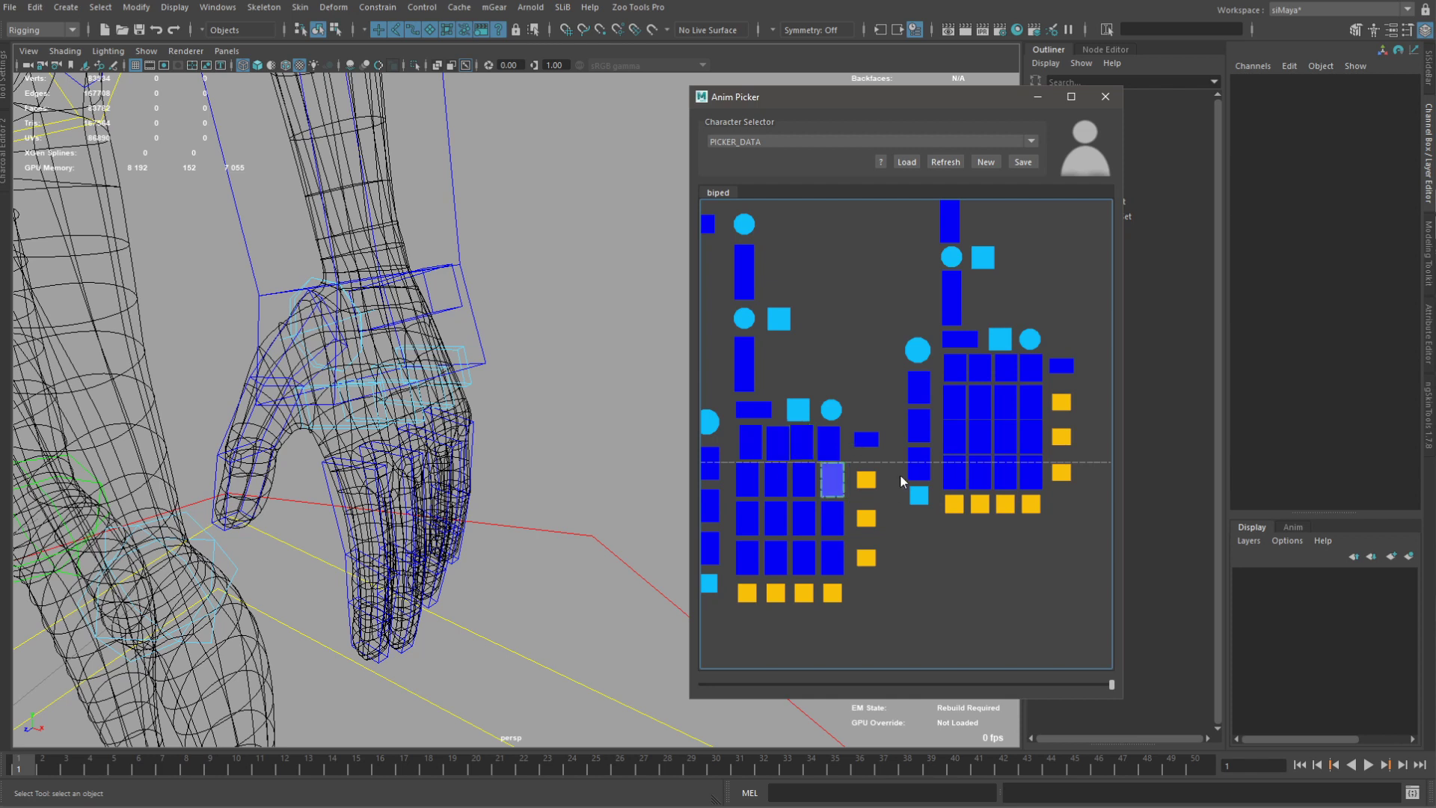
Widen the picker window to show the whole biped layout and save the picker data to the node.
scroll(888, 563, "down", 5)
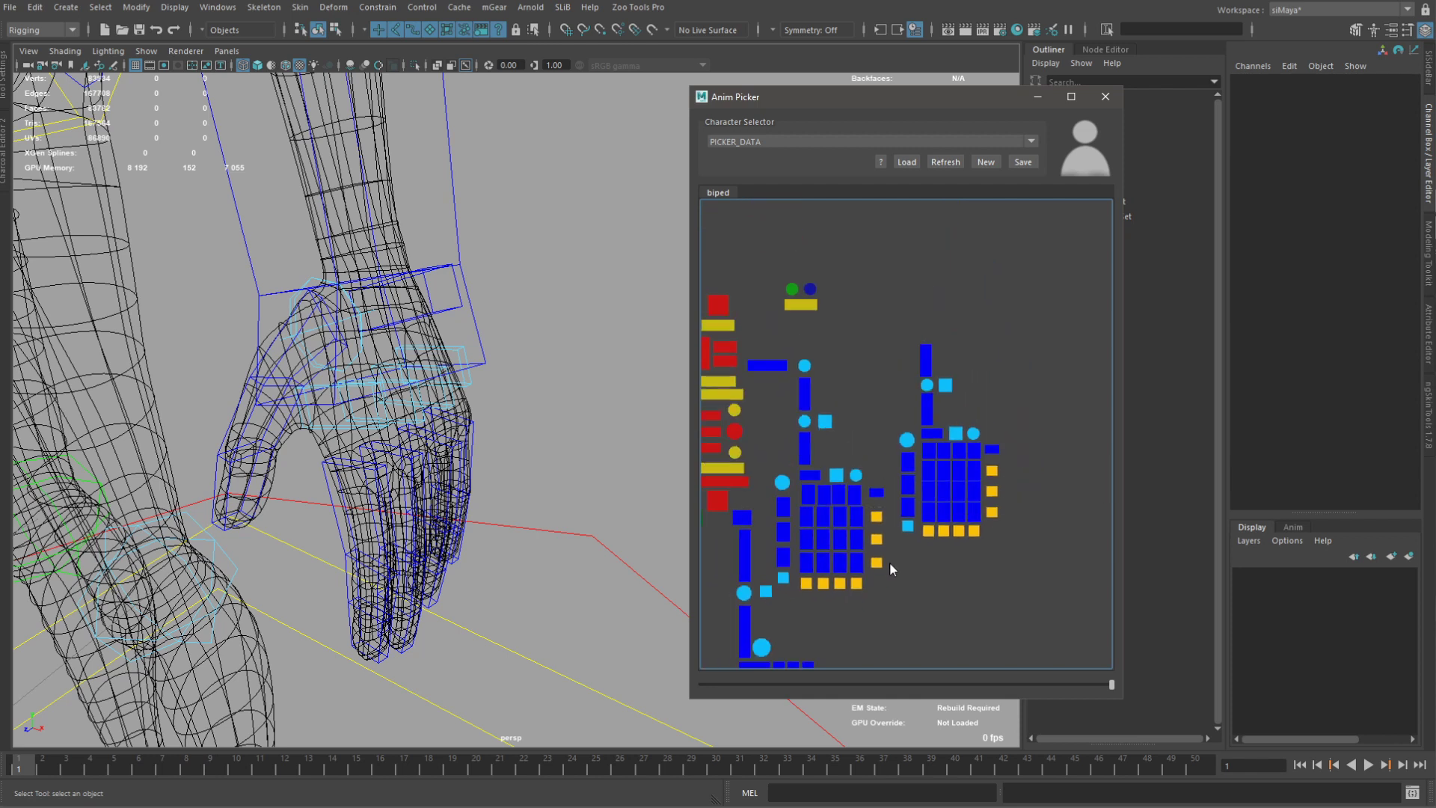
middle_click_drag(912, 611, 958, 585)
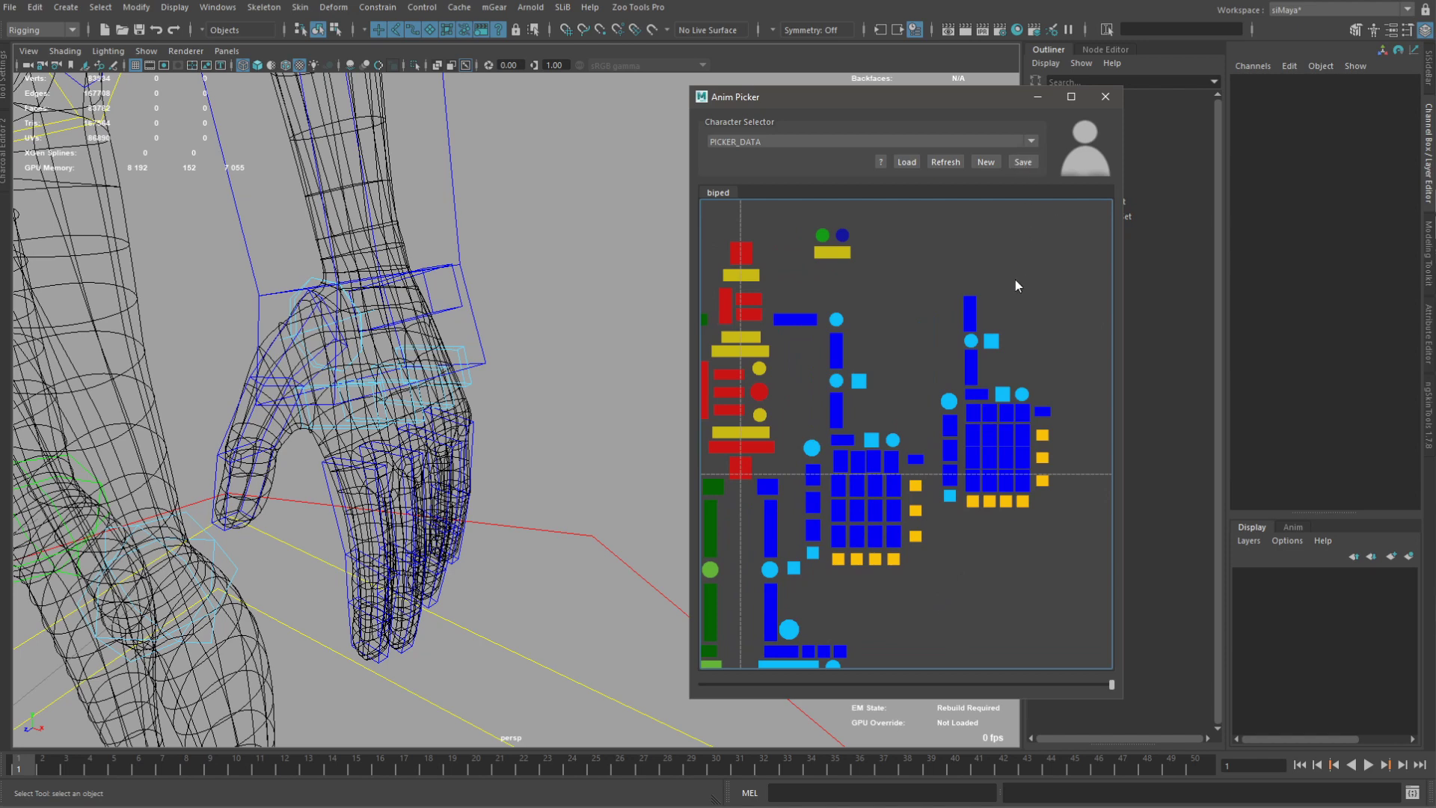
left_click_drag(691, 470, 408, 469)
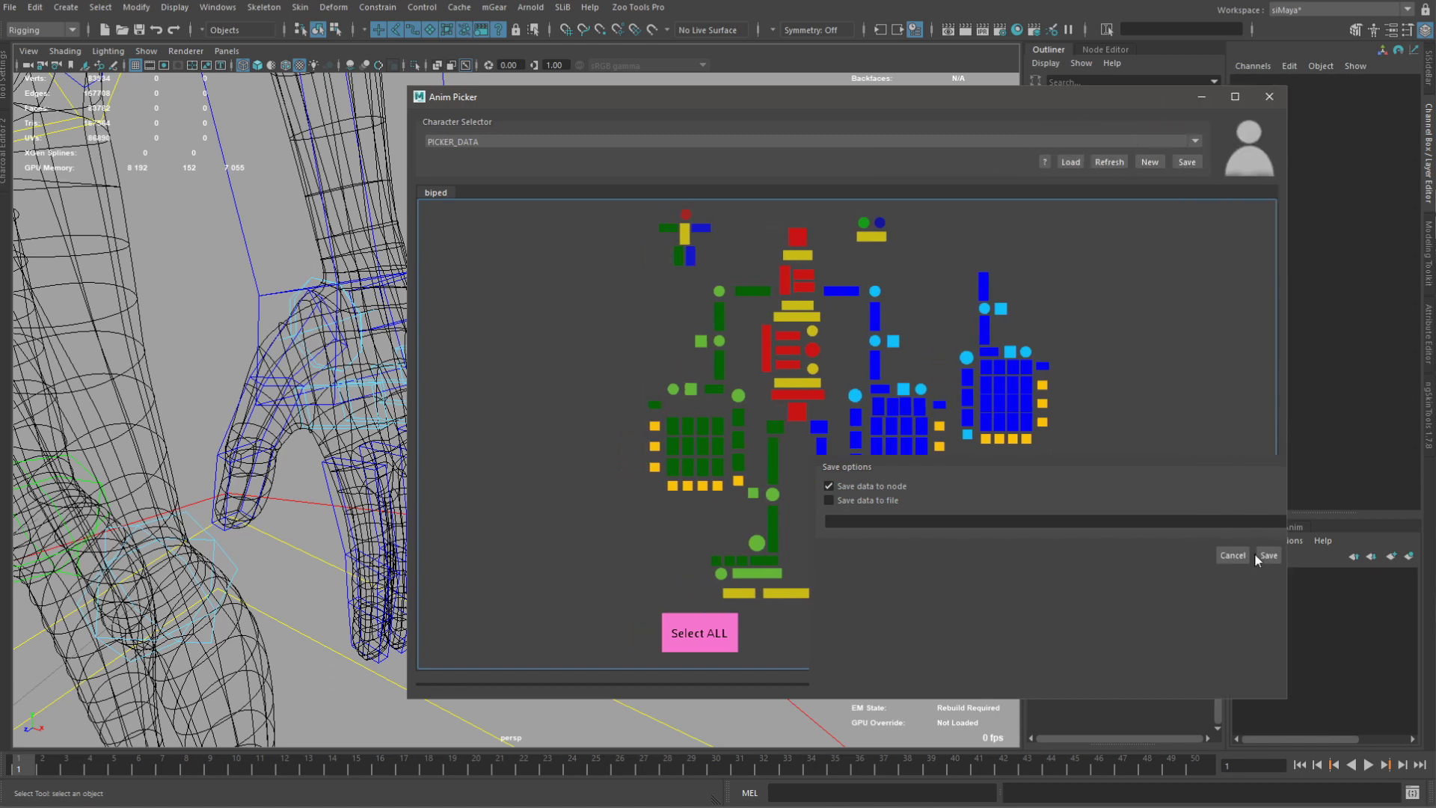
left_click(1259, 556)
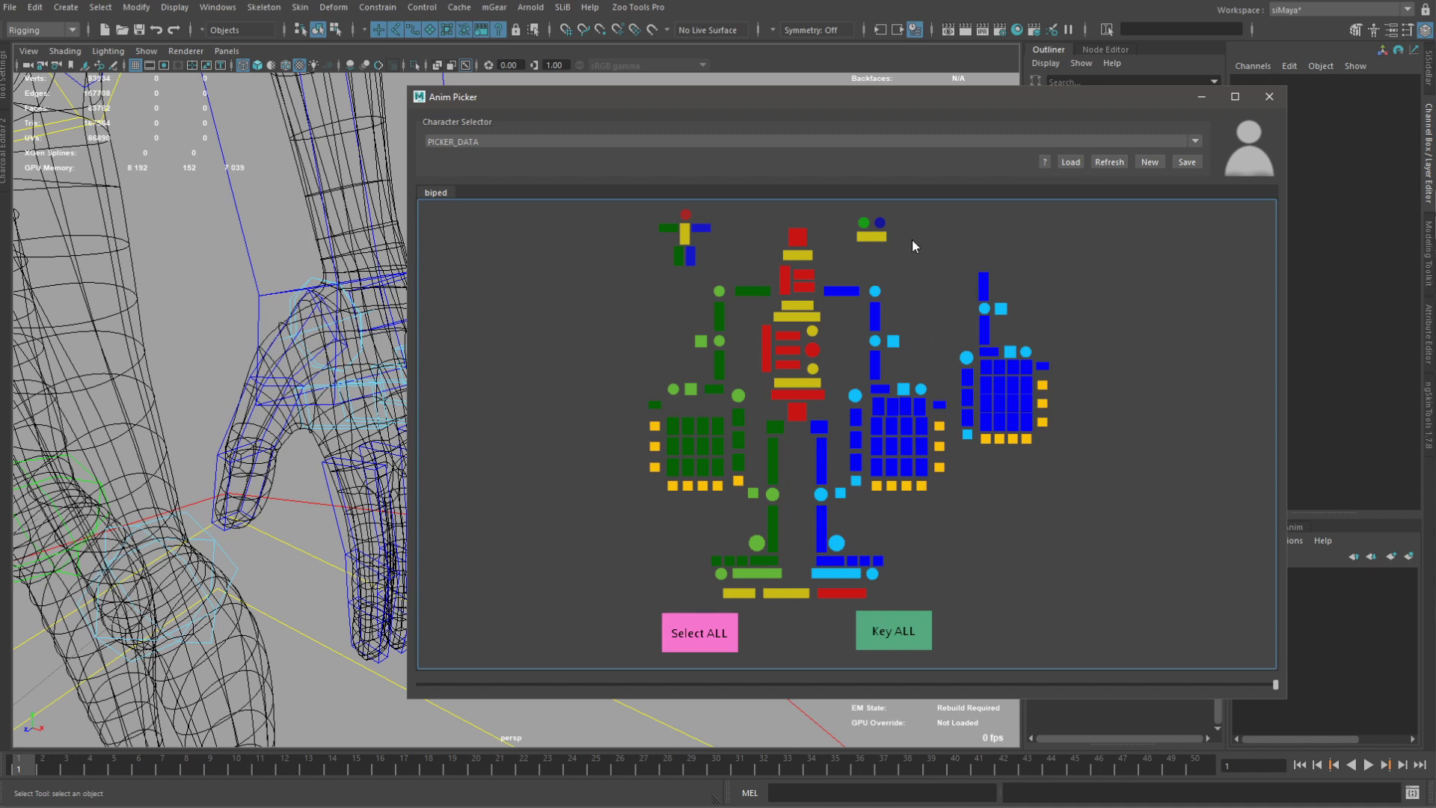
Toggle the picker out of edit mode and shift its window aside to expose the arms in the viewport.
right_click(932, 290)
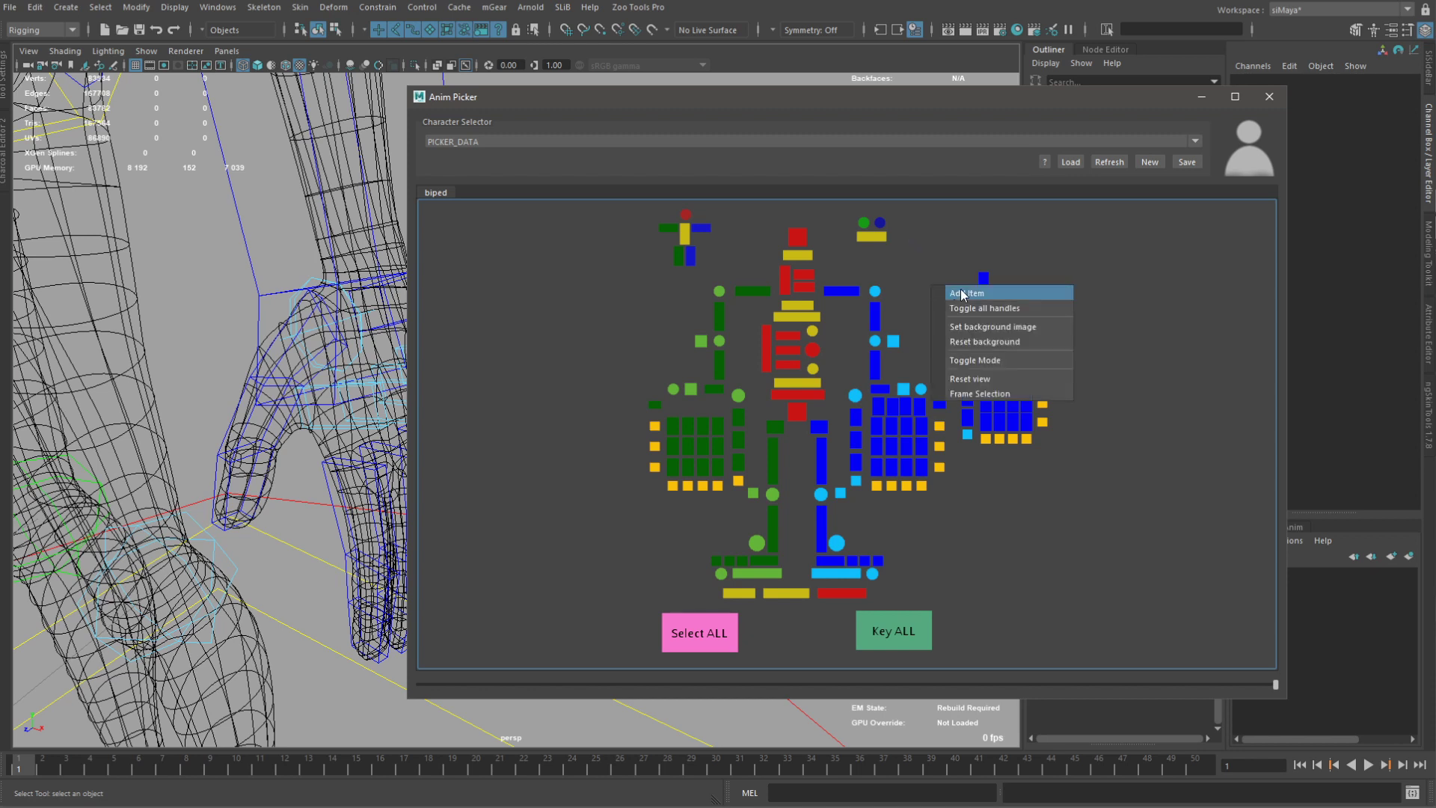
left_click(990, 363)
left_click_drag(555, 107, 819, 111)
middle_click_drag(472, 489, 555, 410, "alt")
Test the duplicated arm's FK, elbow and up-vector buttons to check which rig controls they select.
left_click(955, 341)
scroll(489, 249, "down", 5)
middle_click_drag(489, 249, 477, 347, "alt")
scroll(516, 338, "down", 2)
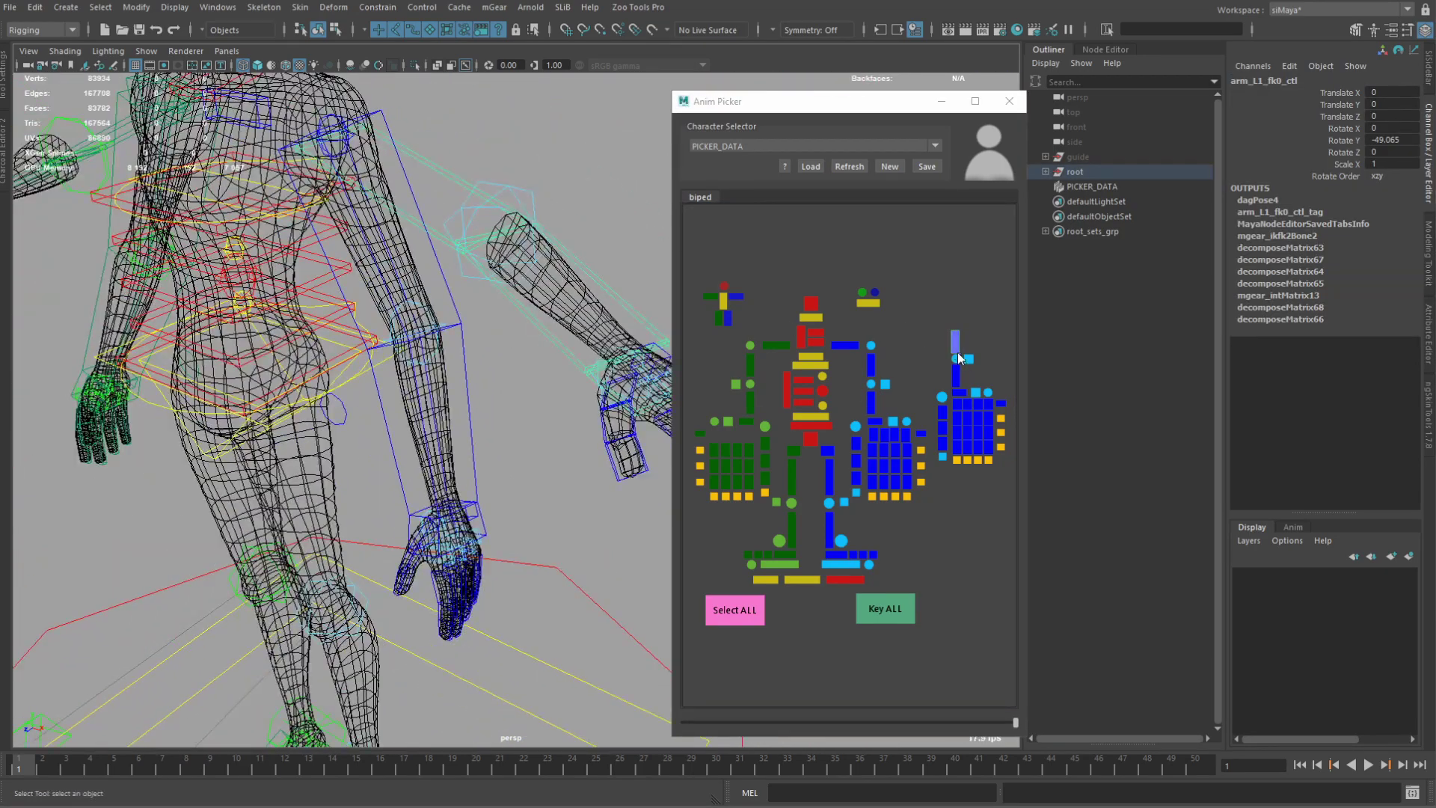
left_click(957, 358)
left_click(968, 358)
left_click(956, 383)
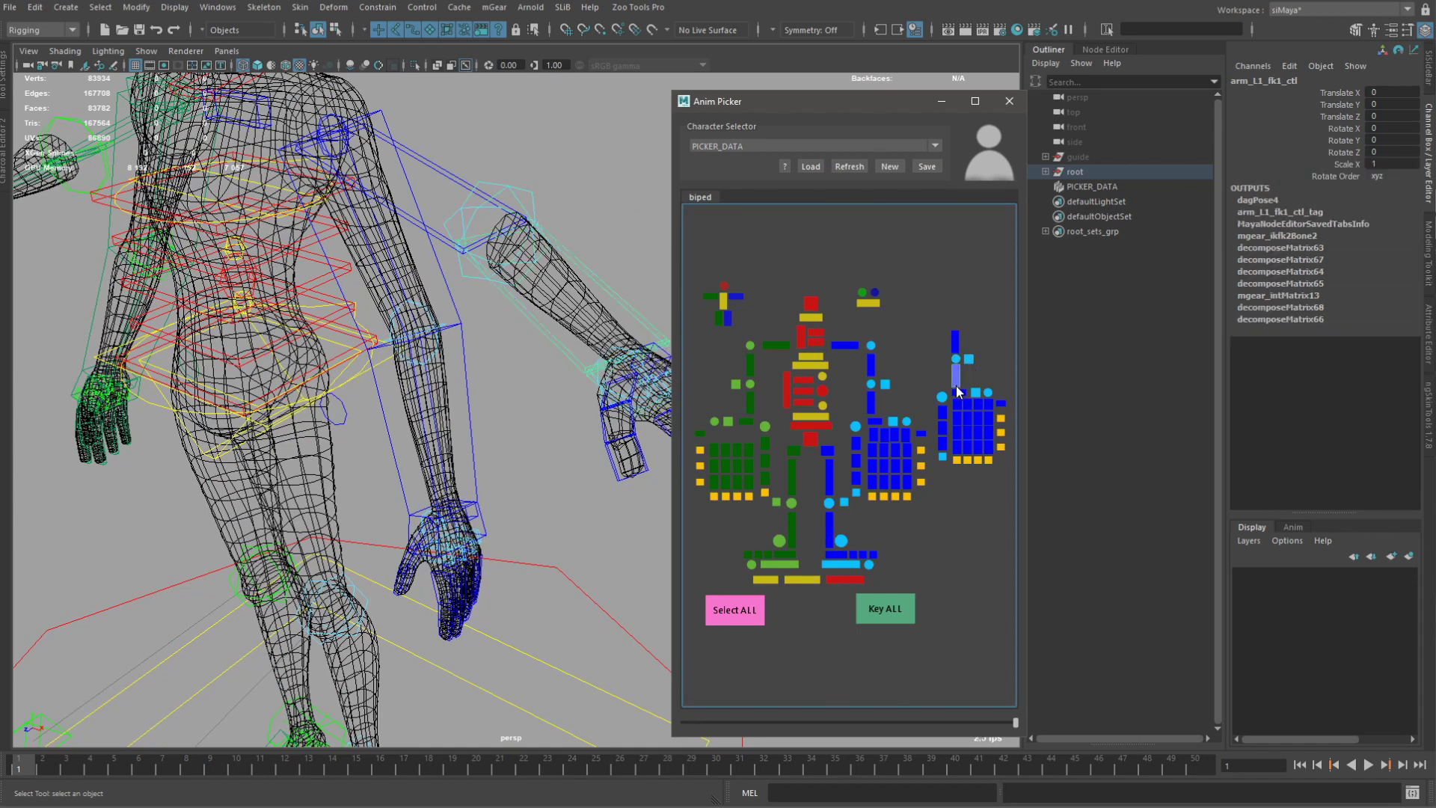
left_click(958, 391)
left_click(968, 360)
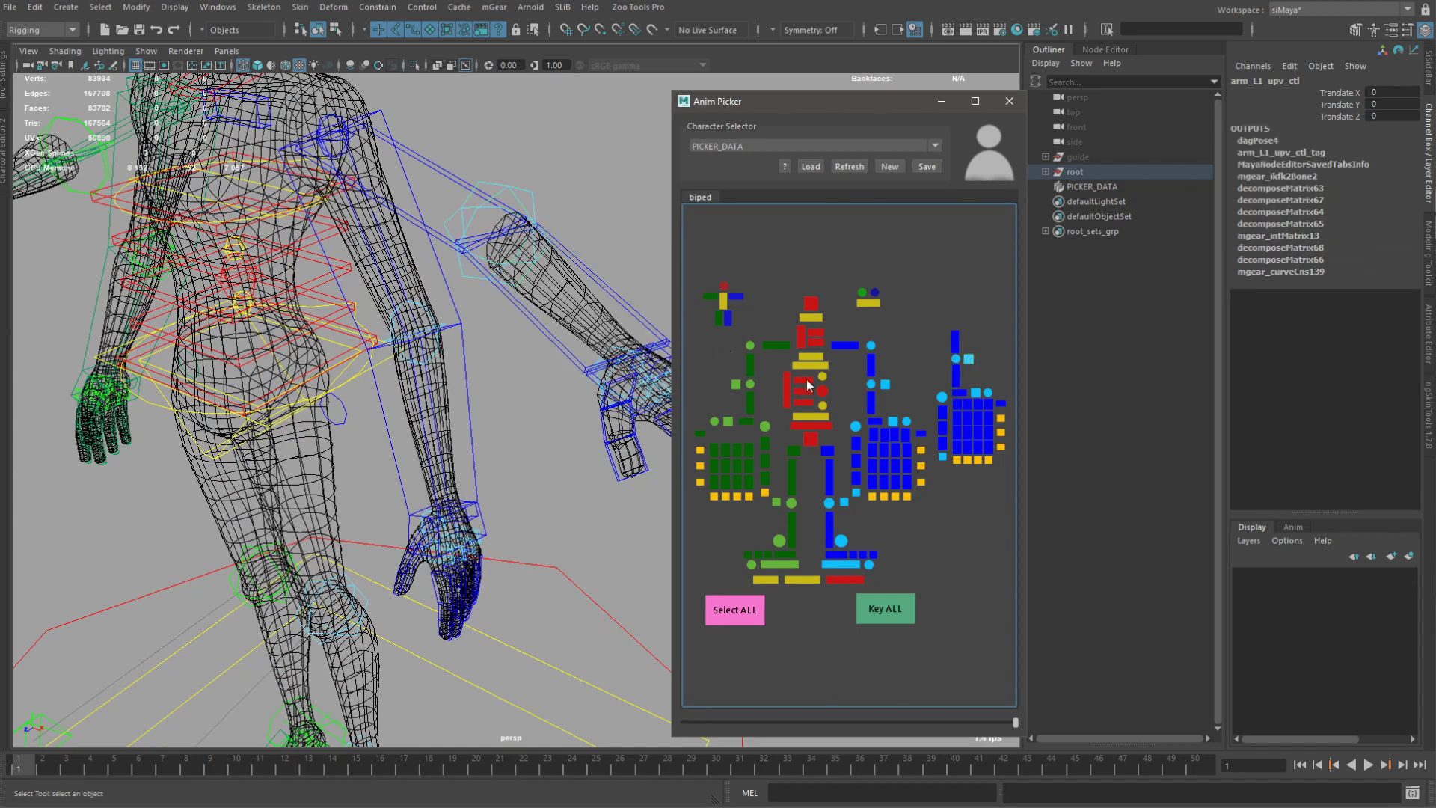
Test the duplicated hand's metacarpal buttons to check which controls they select, keeping both left hands in view.
left_click(955, 404)
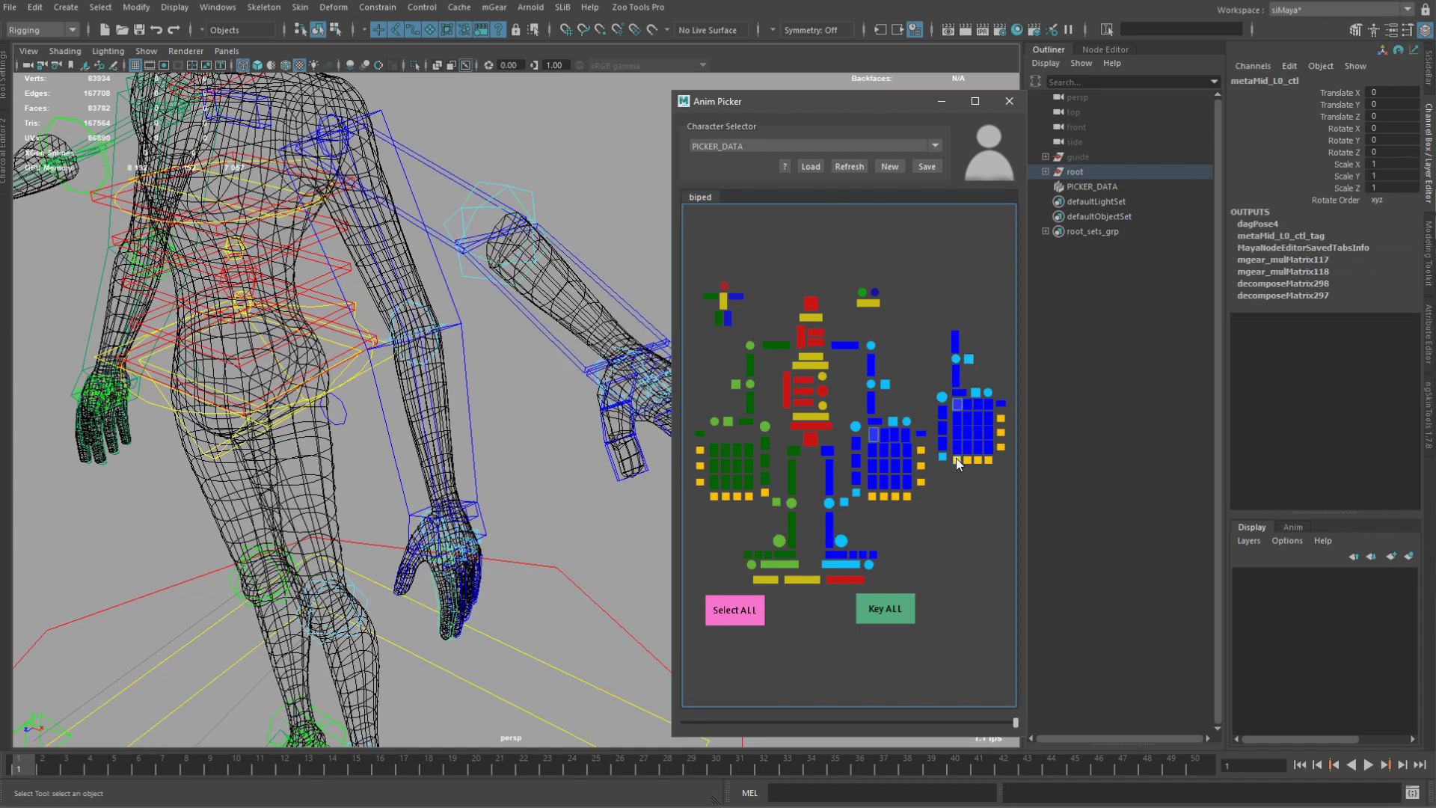
middle_click_drag(520, 515, 486, 428, "alt")
left_click_drag(486, 427, 473, 430, "alt")
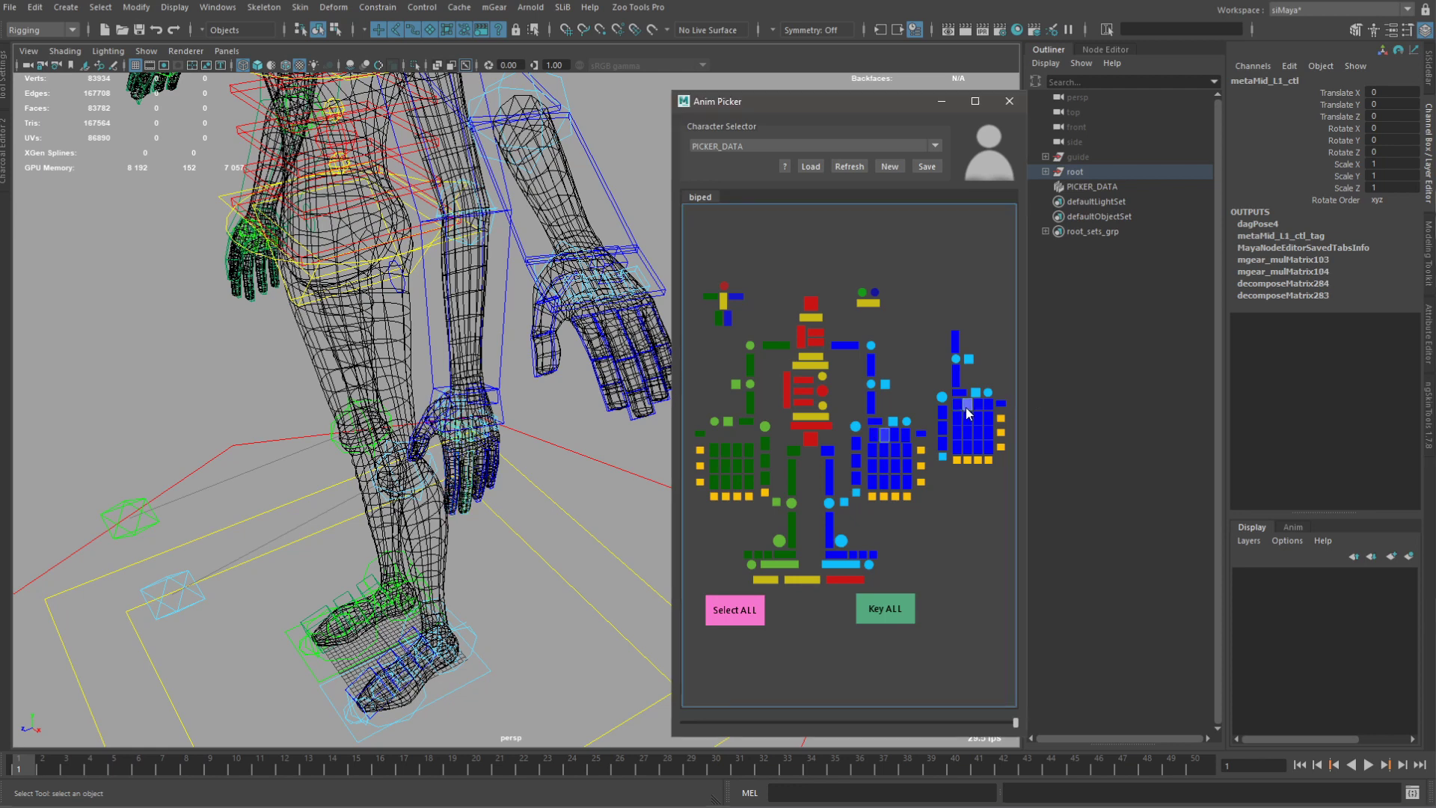
left_click(978, 407)
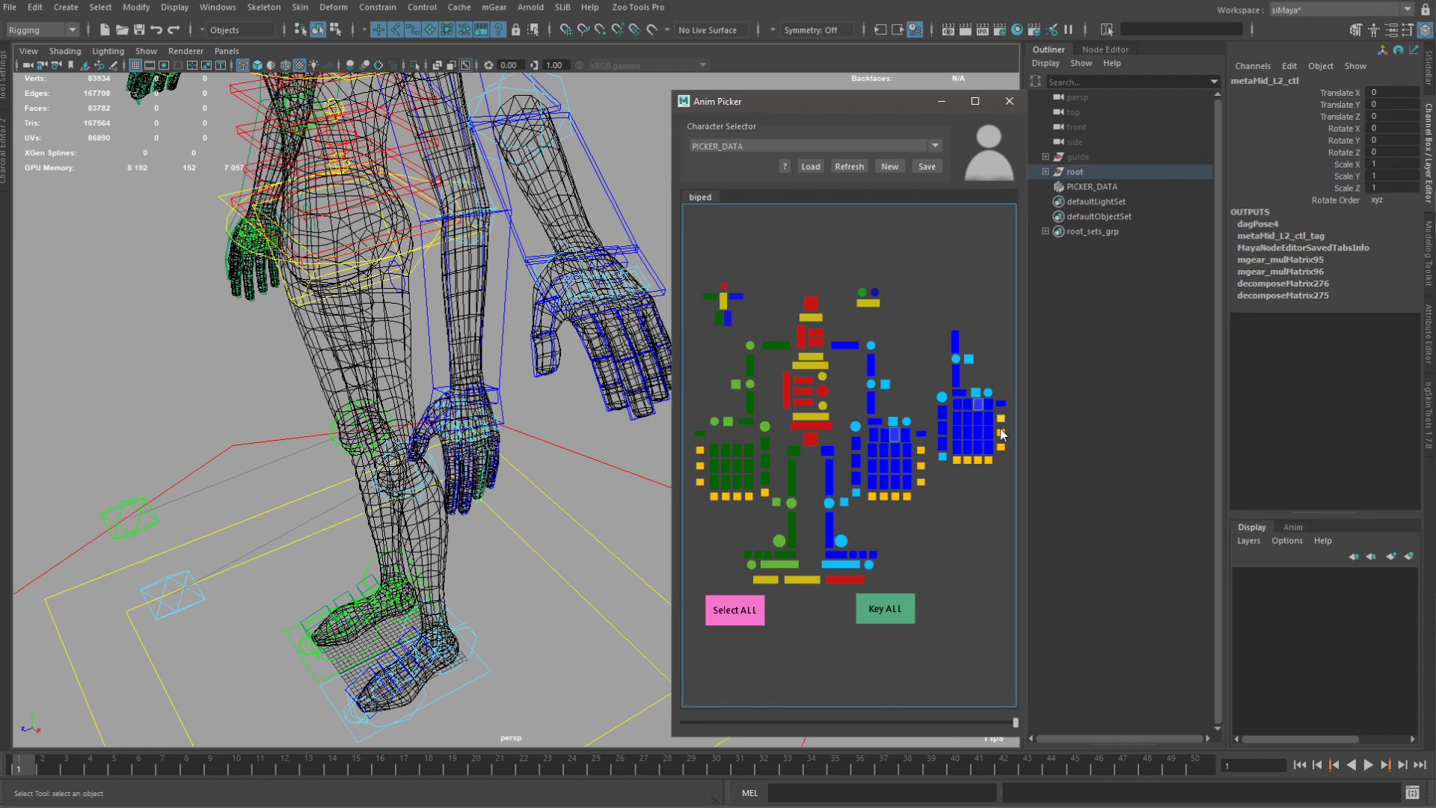
left_click(988, 405)
left_click(957, 447)
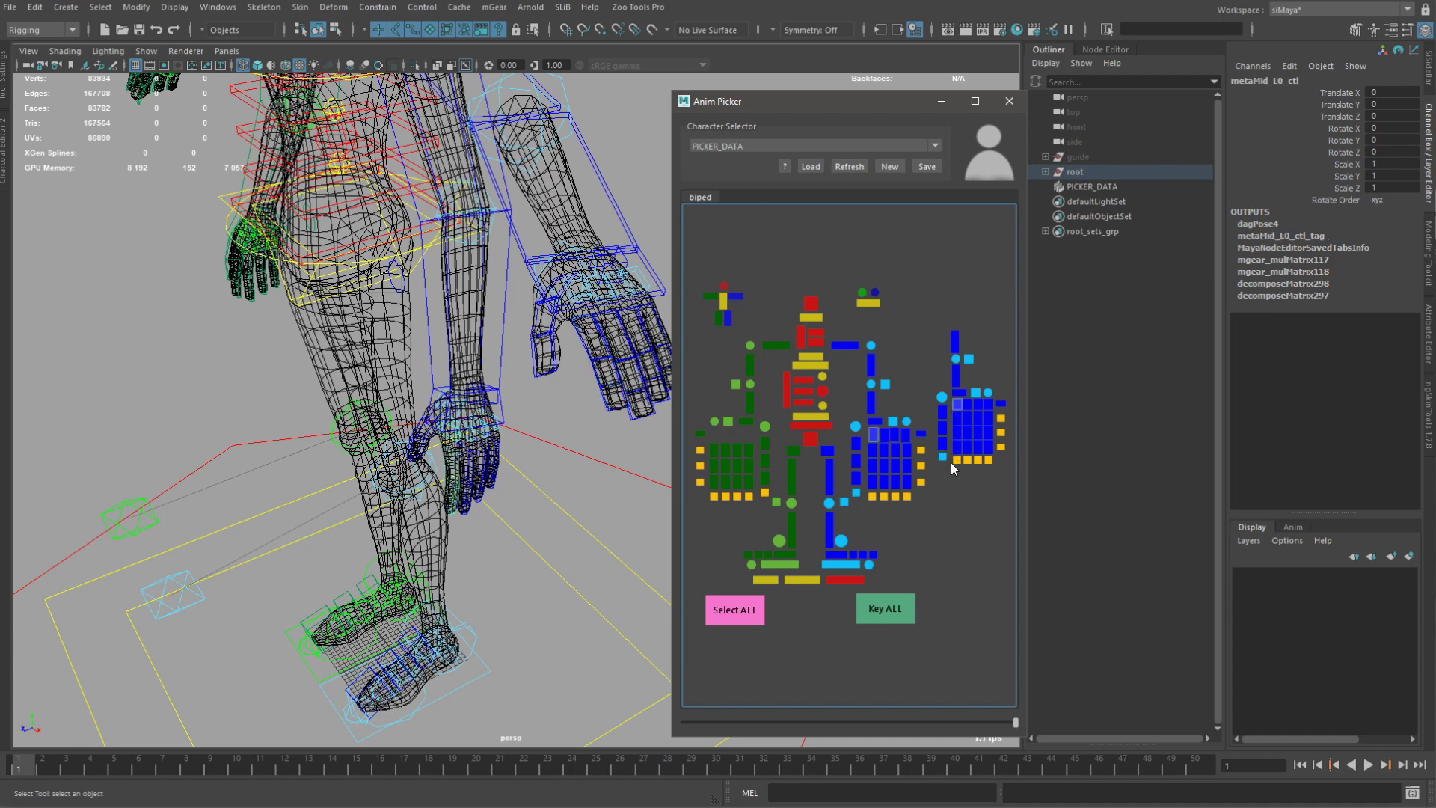
Test the duplicated hand's yellow finger group buttons and clear the selection, with the hands framed closer.
left_click(965, 461)
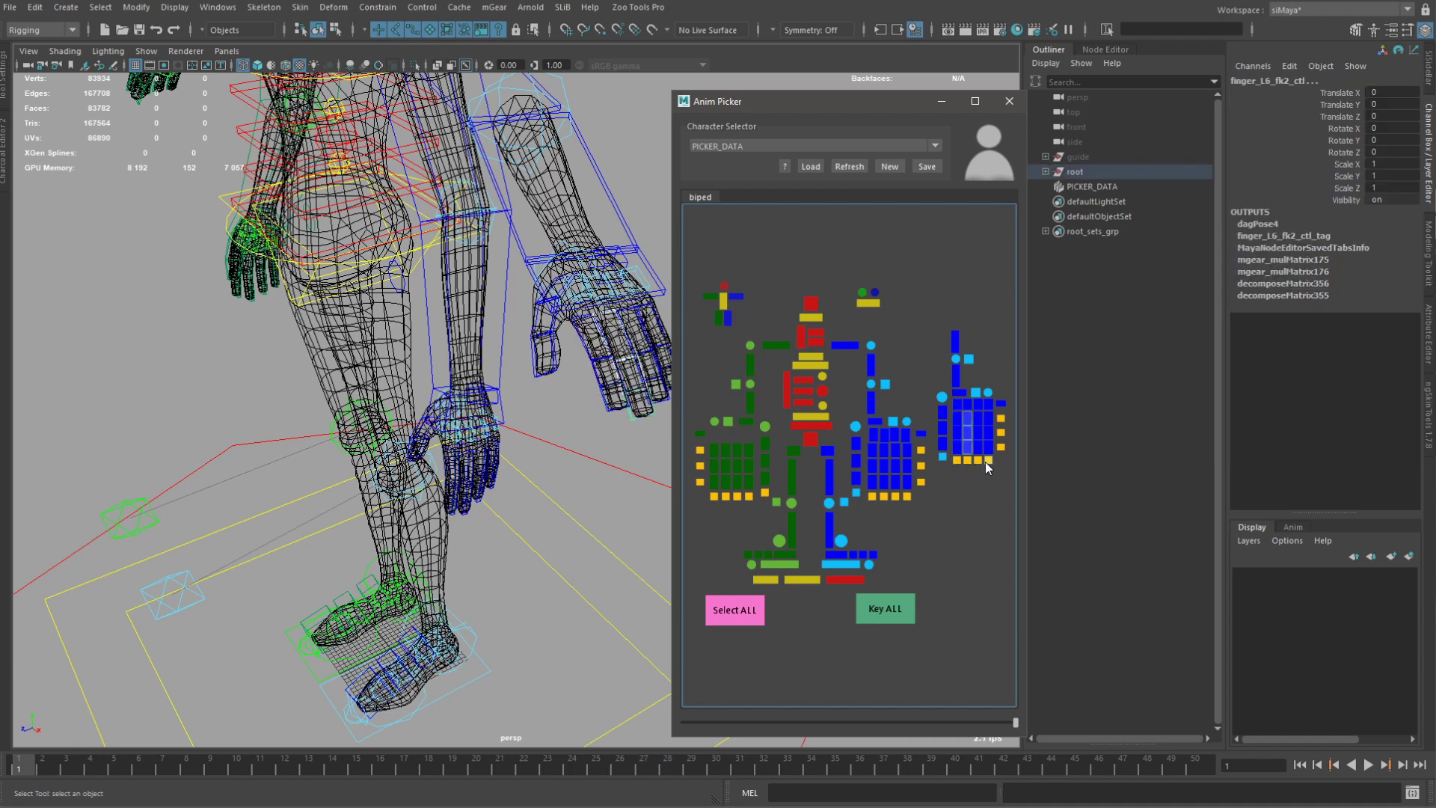
left_click(1005, 438)
left_click(1000, 418)
left_click(995, 425)
scroll(599, 404, "up", 3)
middle_click_drag(600, 387, 540, 439, "alt")
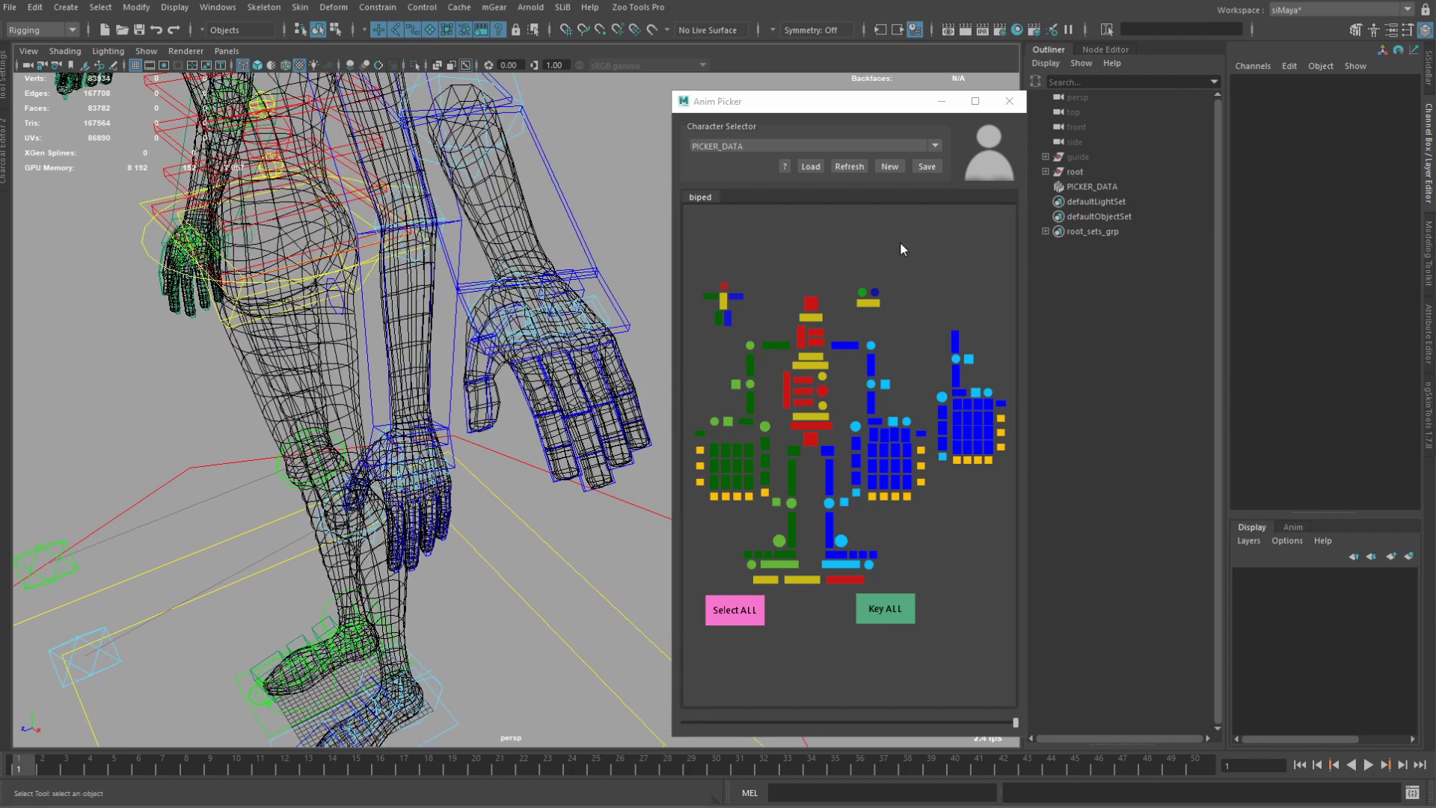
Toggle the picker back to edit mode and widen its window to show the full layout.
right_click(960, 237)
left_click(979, 244)
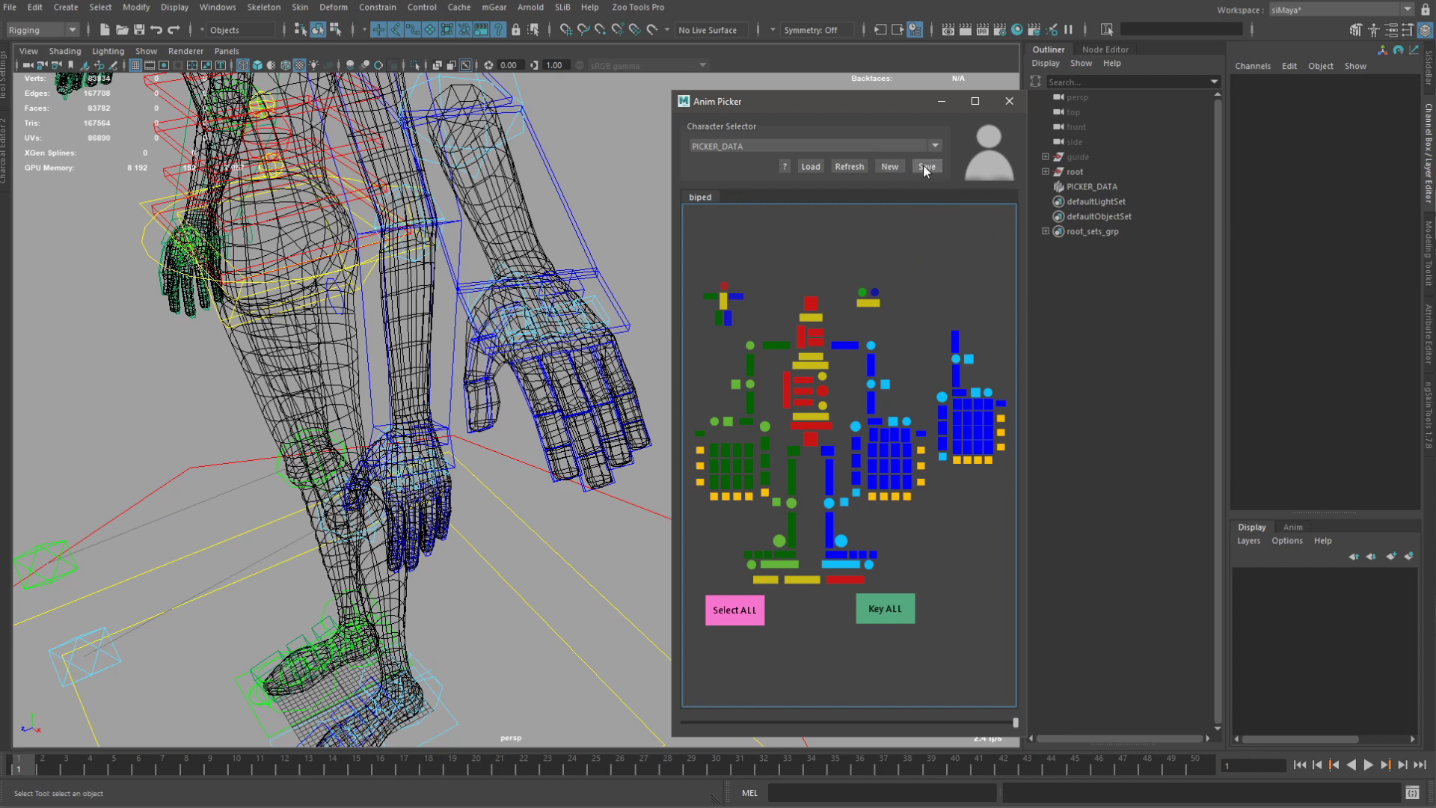
left_click_drag(673, 246, 238, 270)
left_click(867, 562)
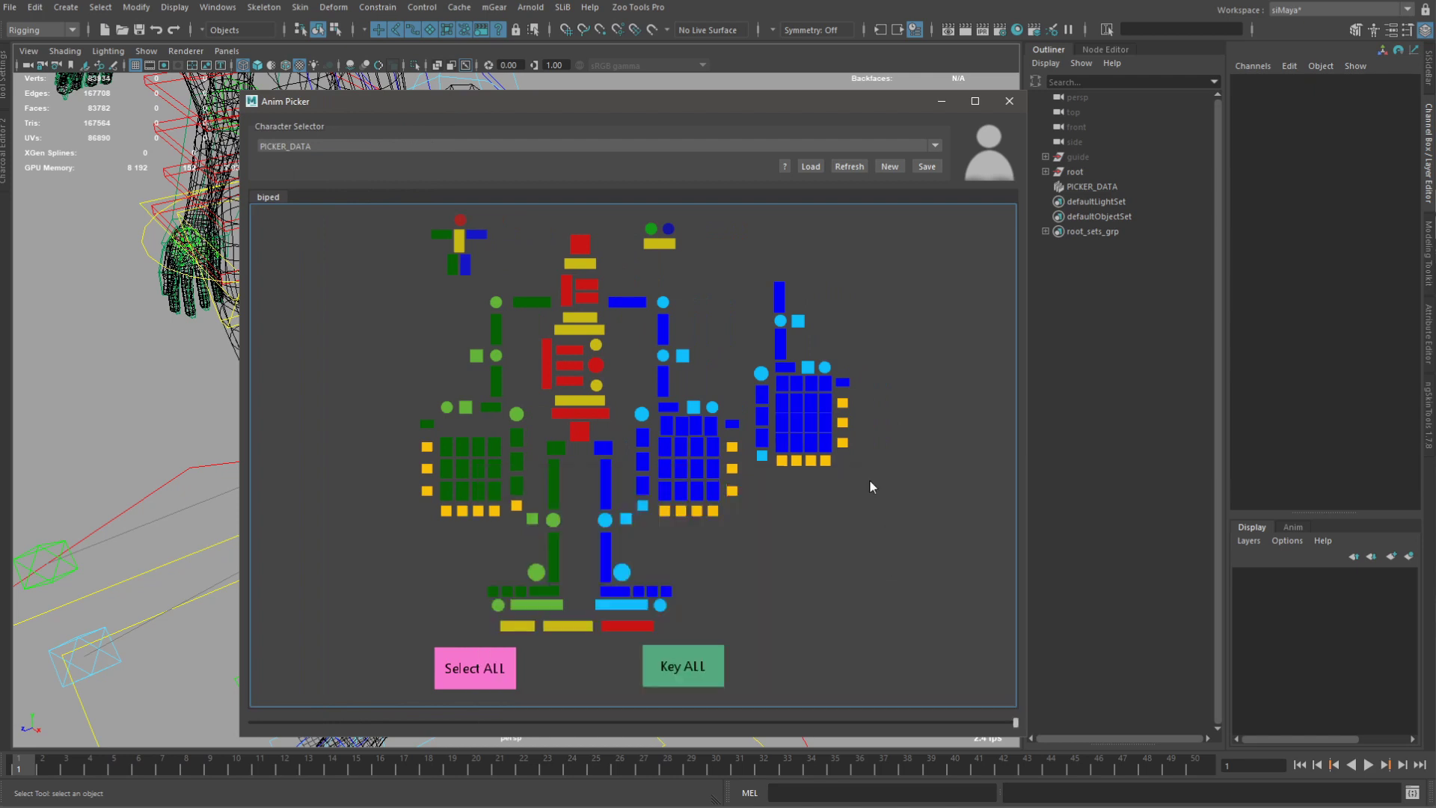
Change the control association of the duplicated hand's first metacarpal button to metaMid_L4_ctl.
double_click(782, 385)
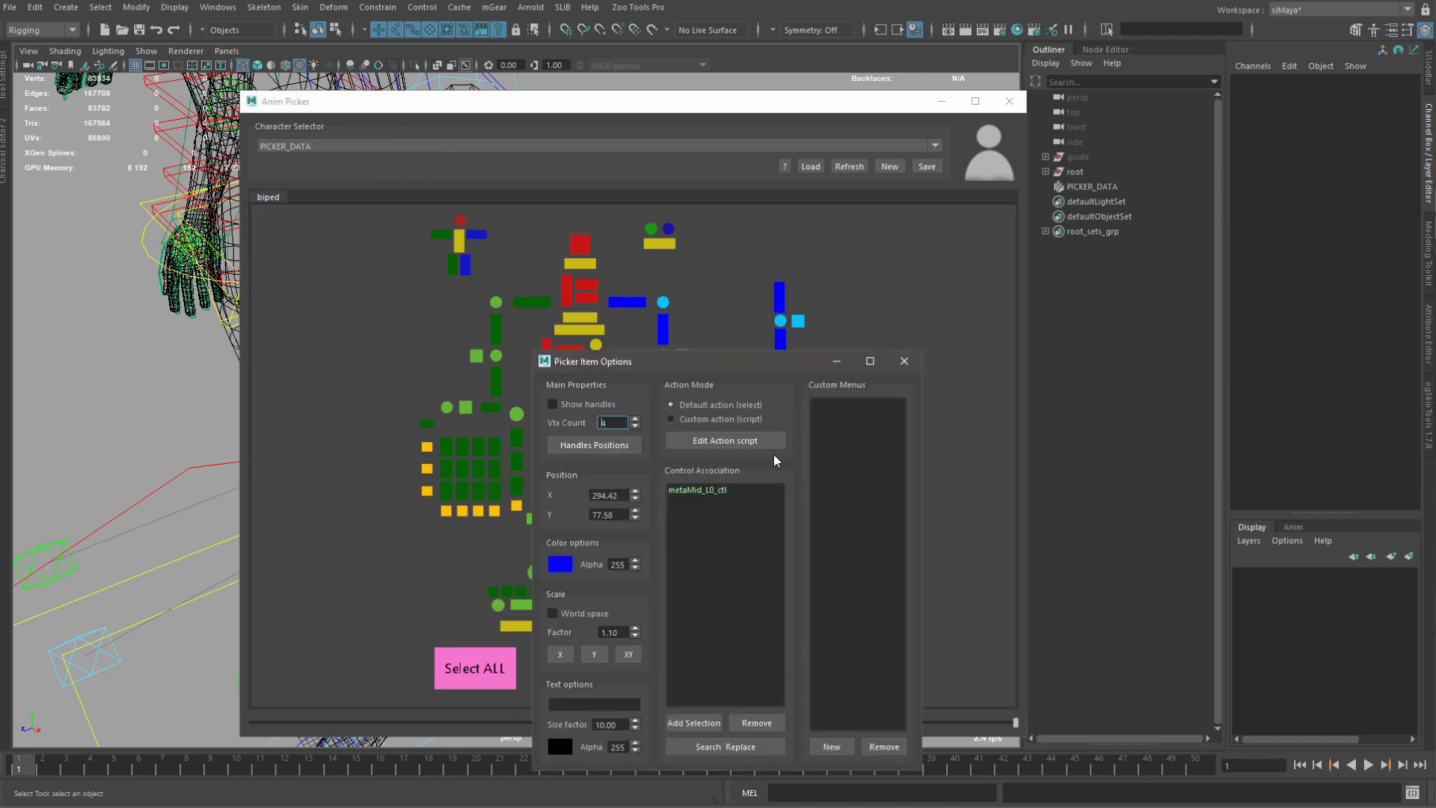
double_click(714, 491)
left_click(707, 566)
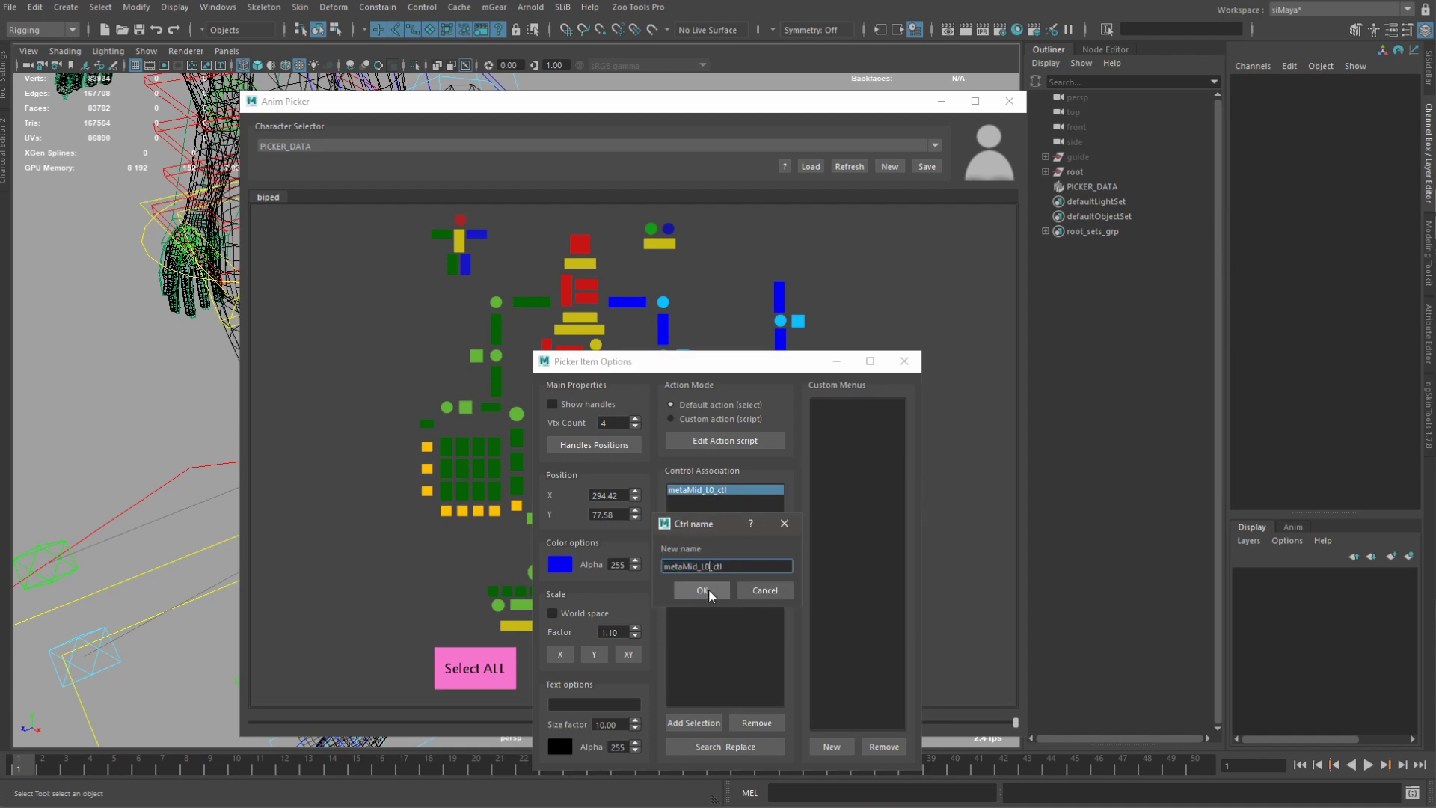
key("BackSpace")
type("4")
left_click(712, 596)
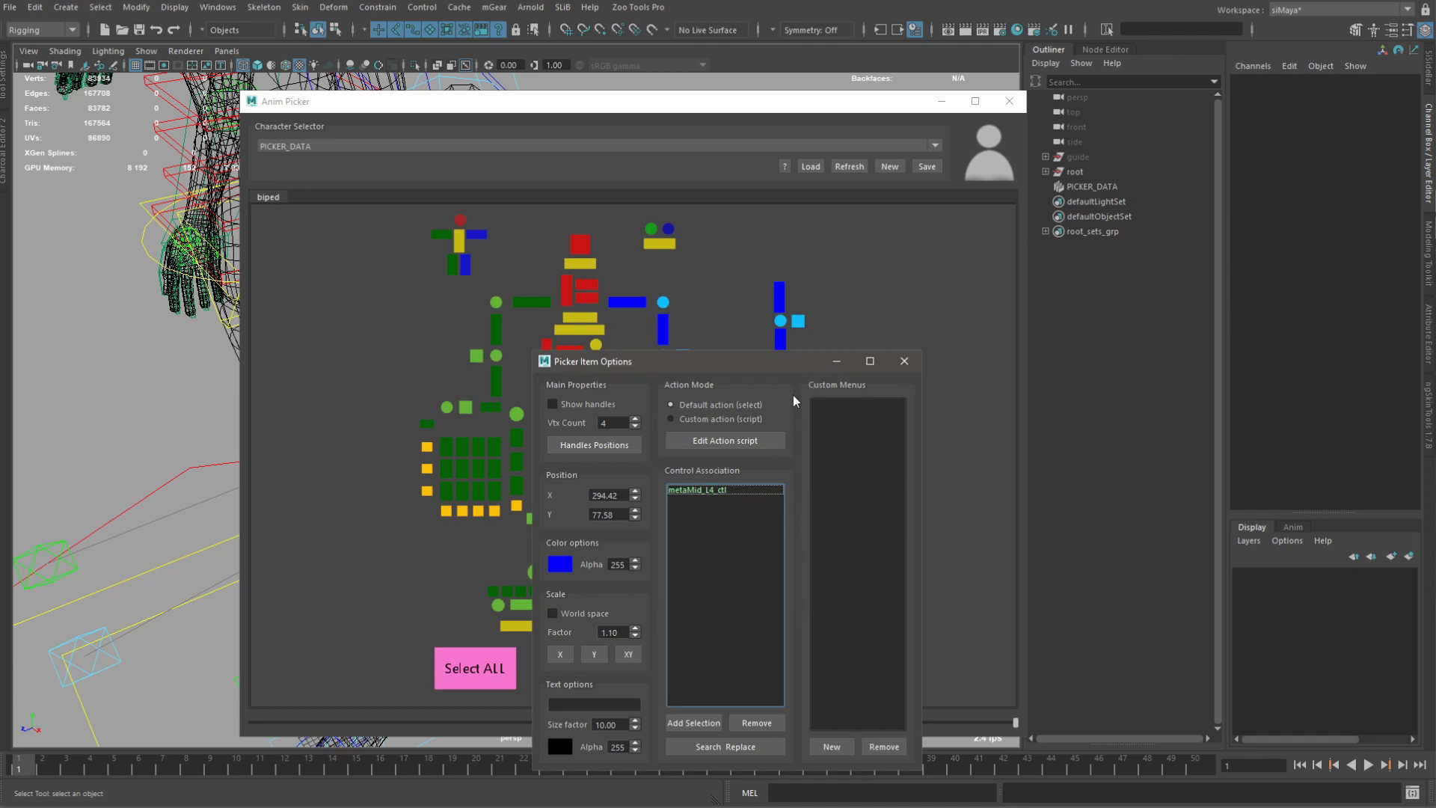
left_click(904, 361)
Change the control association of the duplicated hand's second metacarpal button to metaMid_L5_ctl.
double_click(801, 390)
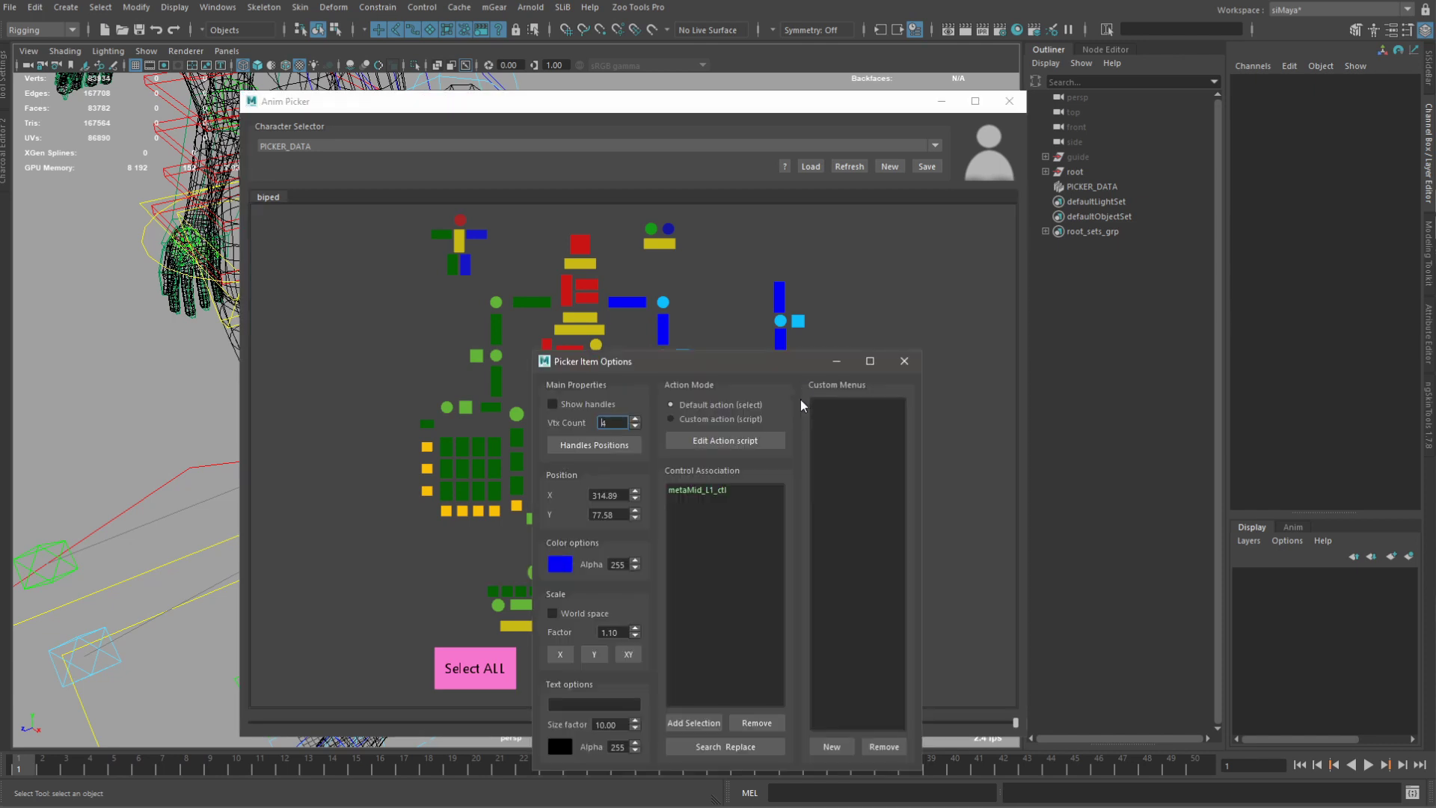
double_click(695, 491)
left_click(709, 567)
key("BackSpace")
type("5_ctl")
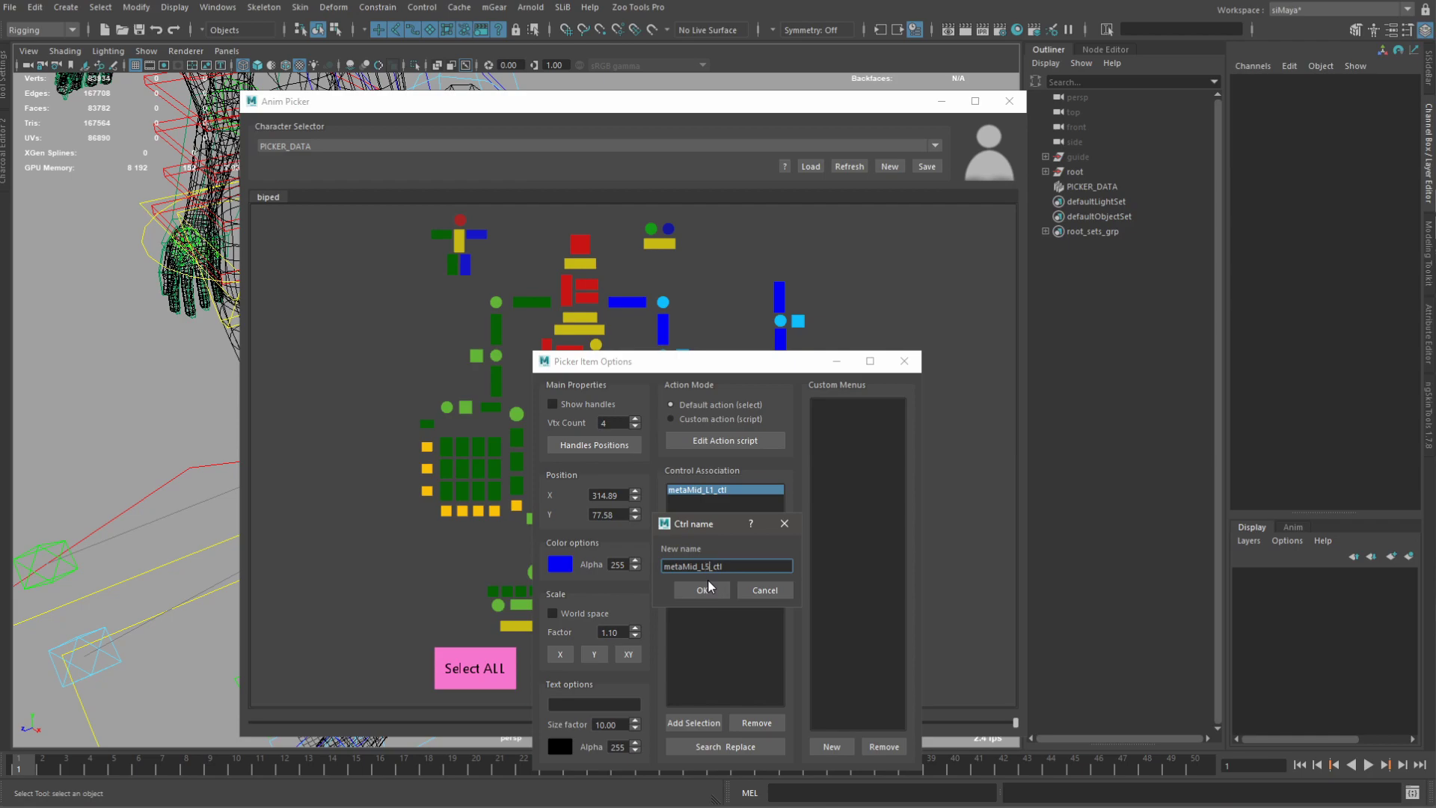
left_click(707, 589)
left_click(905, 360)
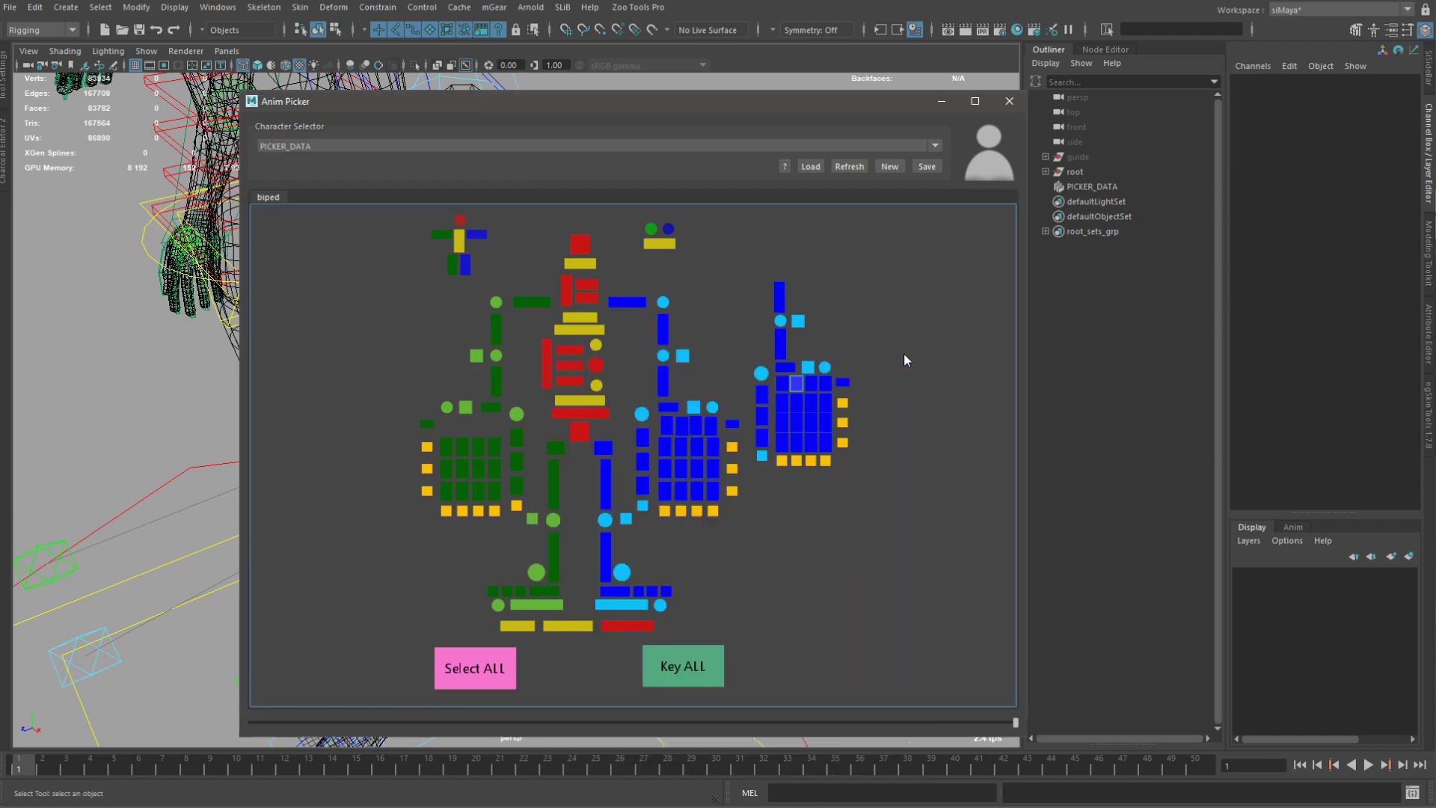
Replace the control association of the duplicated hand's first metacarpal button with metaMid_L7_ctl, moving the picker aside to reach the hand.
left_click_drag(682, 101, 1016, 93)
left_click_drag(436, 432, 431, 391, "alt")
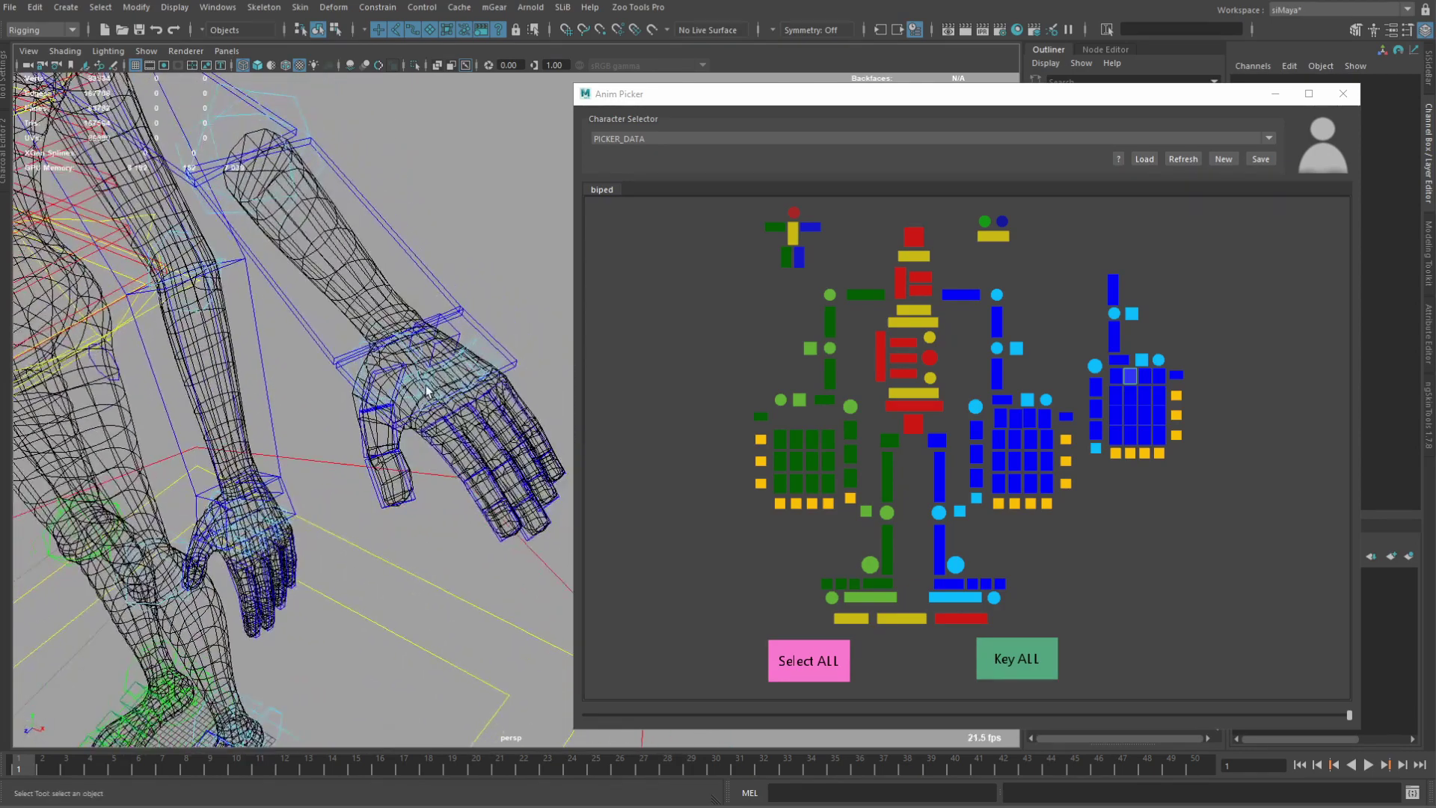
left_click(452, 401)
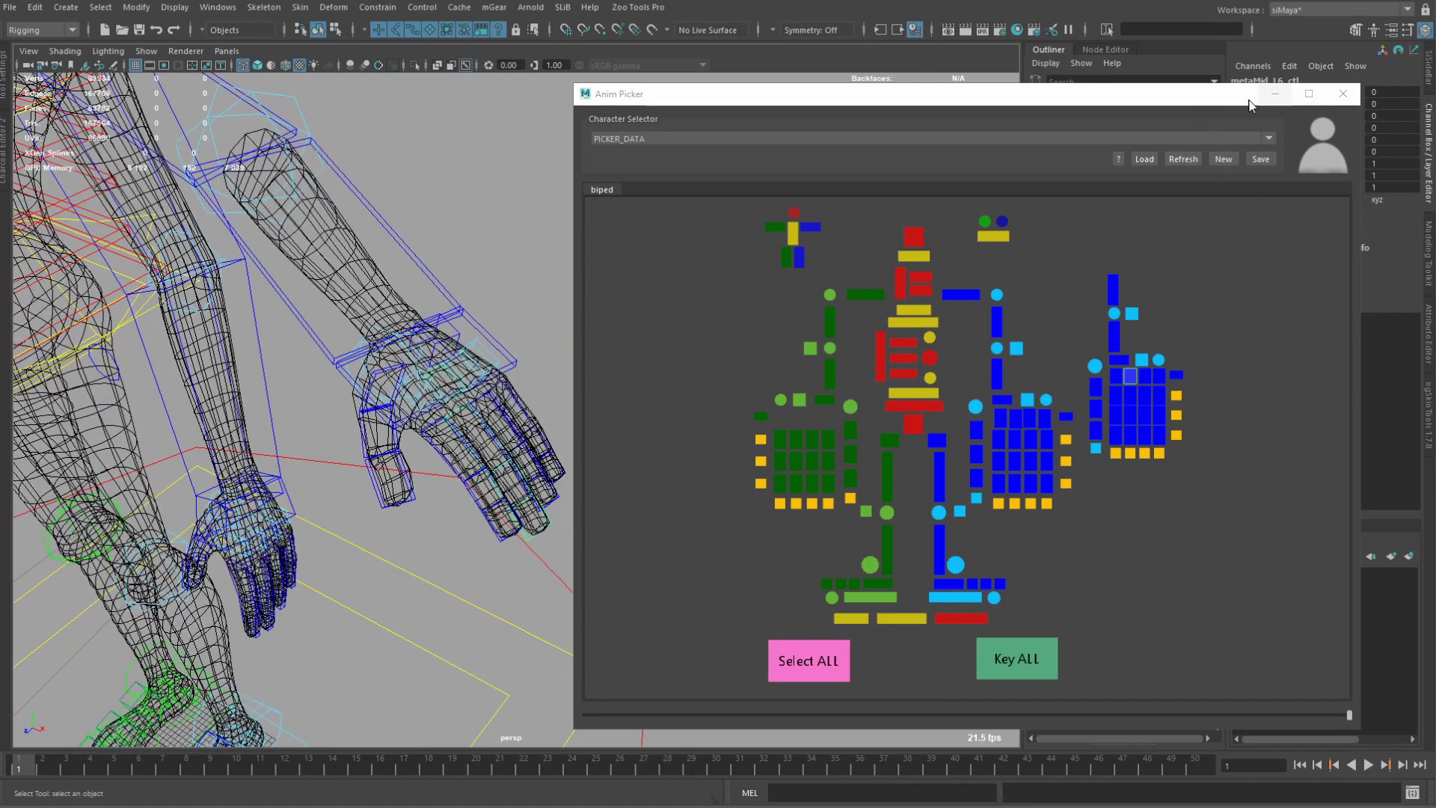
left_click_drag(1149, 105, 1144, 150)
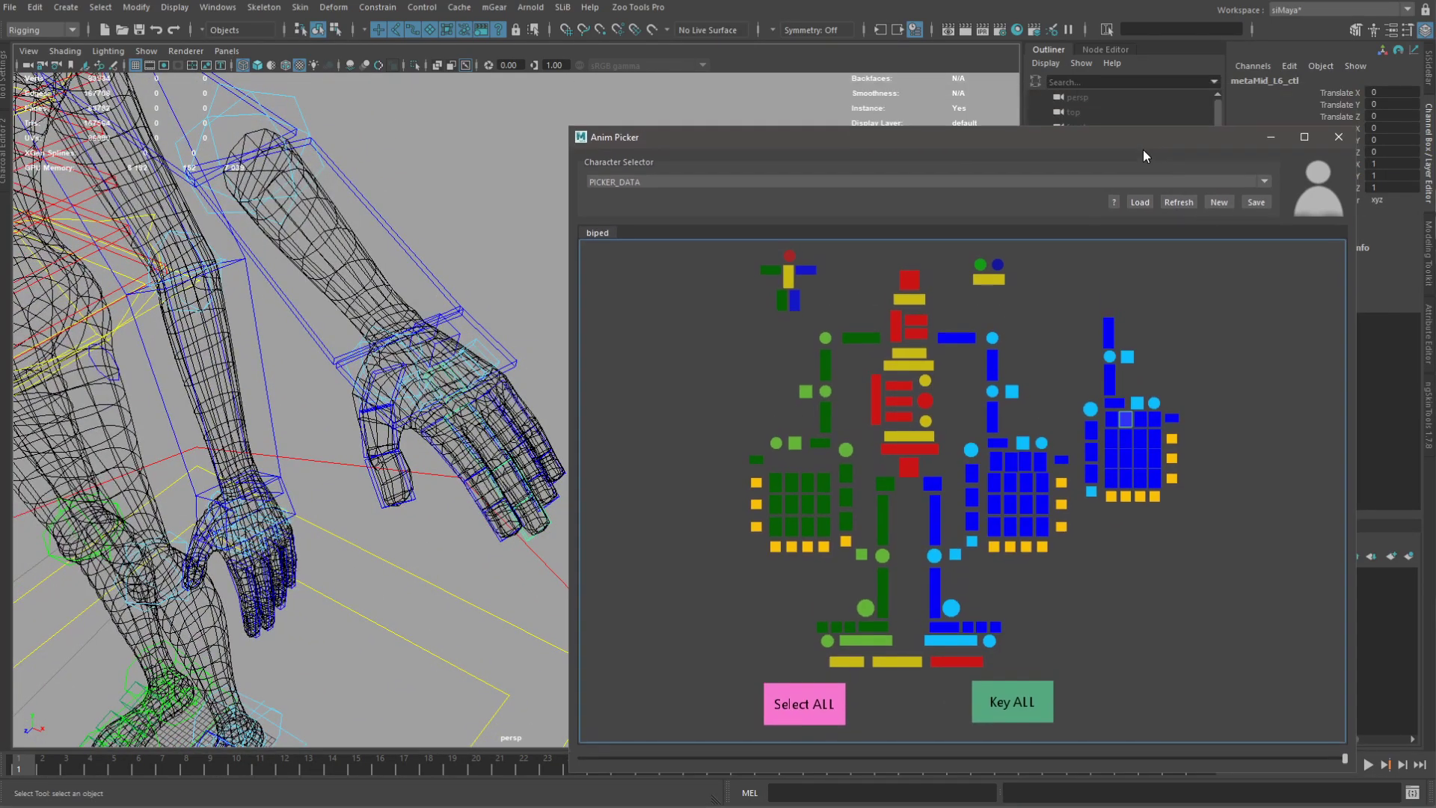
left_click(425, 404)
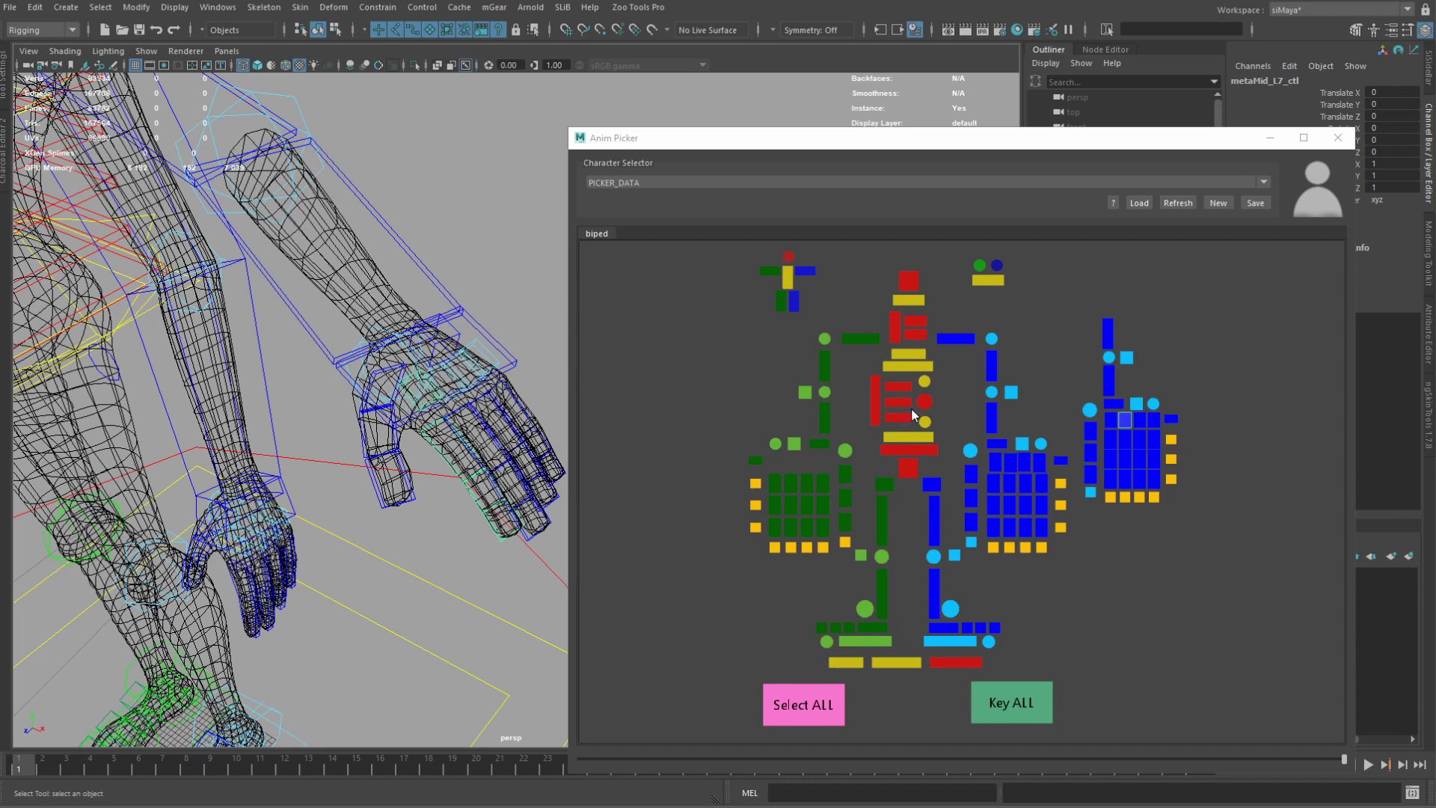
right_click(1118, 423)
mouse_move(1177, 644)
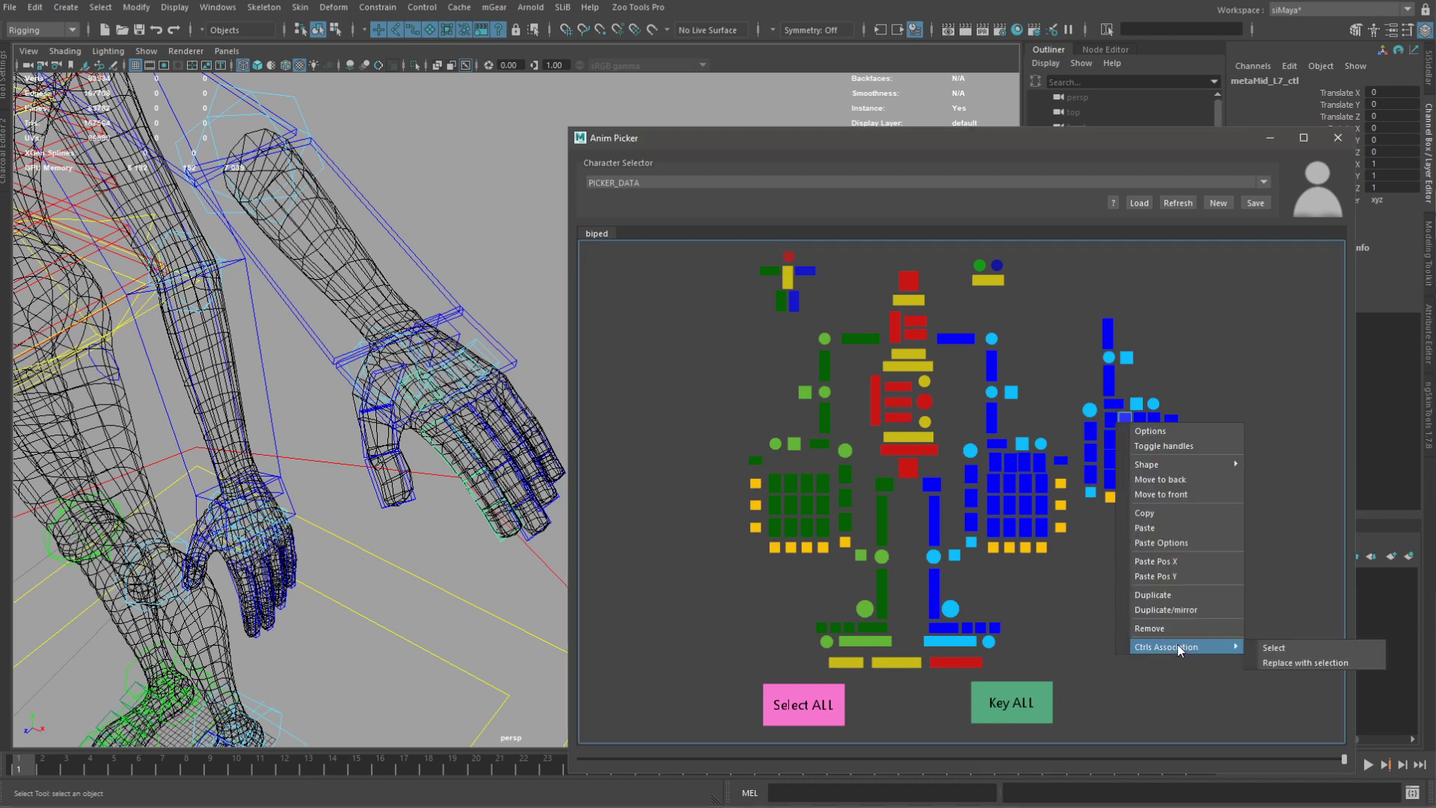
left_click(1290, 661)
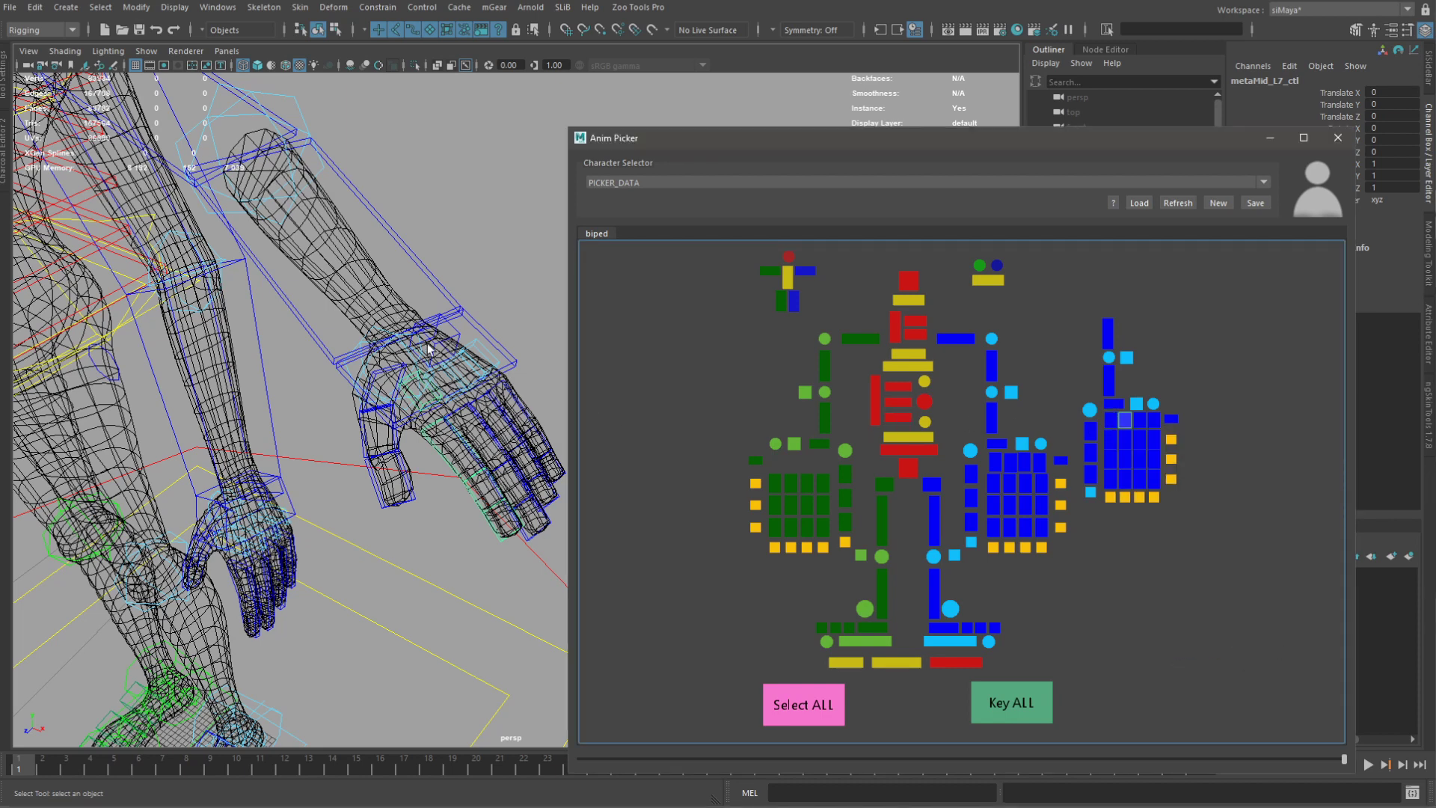
Replace the control association of the duplicated hand's second metacarpal button with metaMid_L6_ctl.
left_click(496, 361)
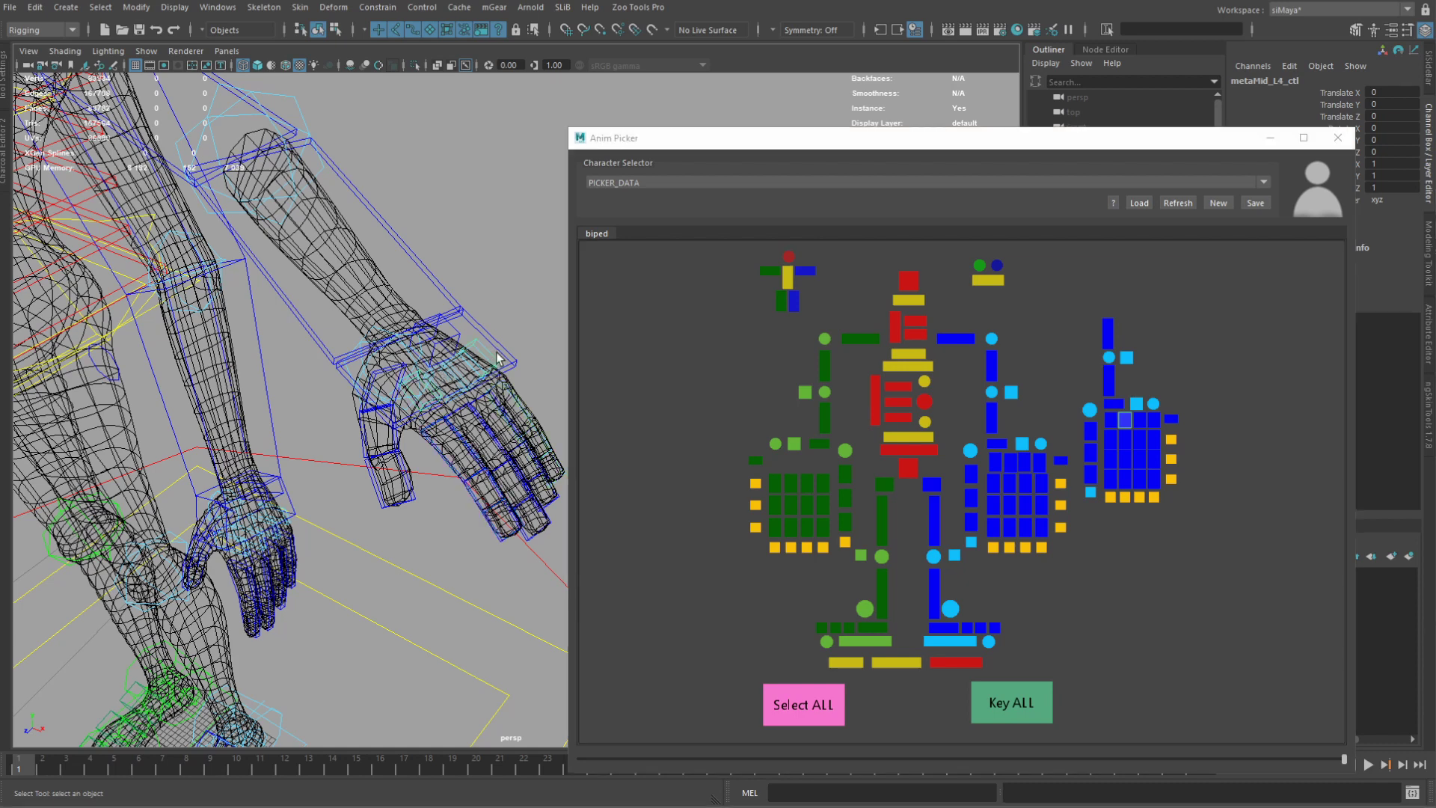
left_click(445, 390)
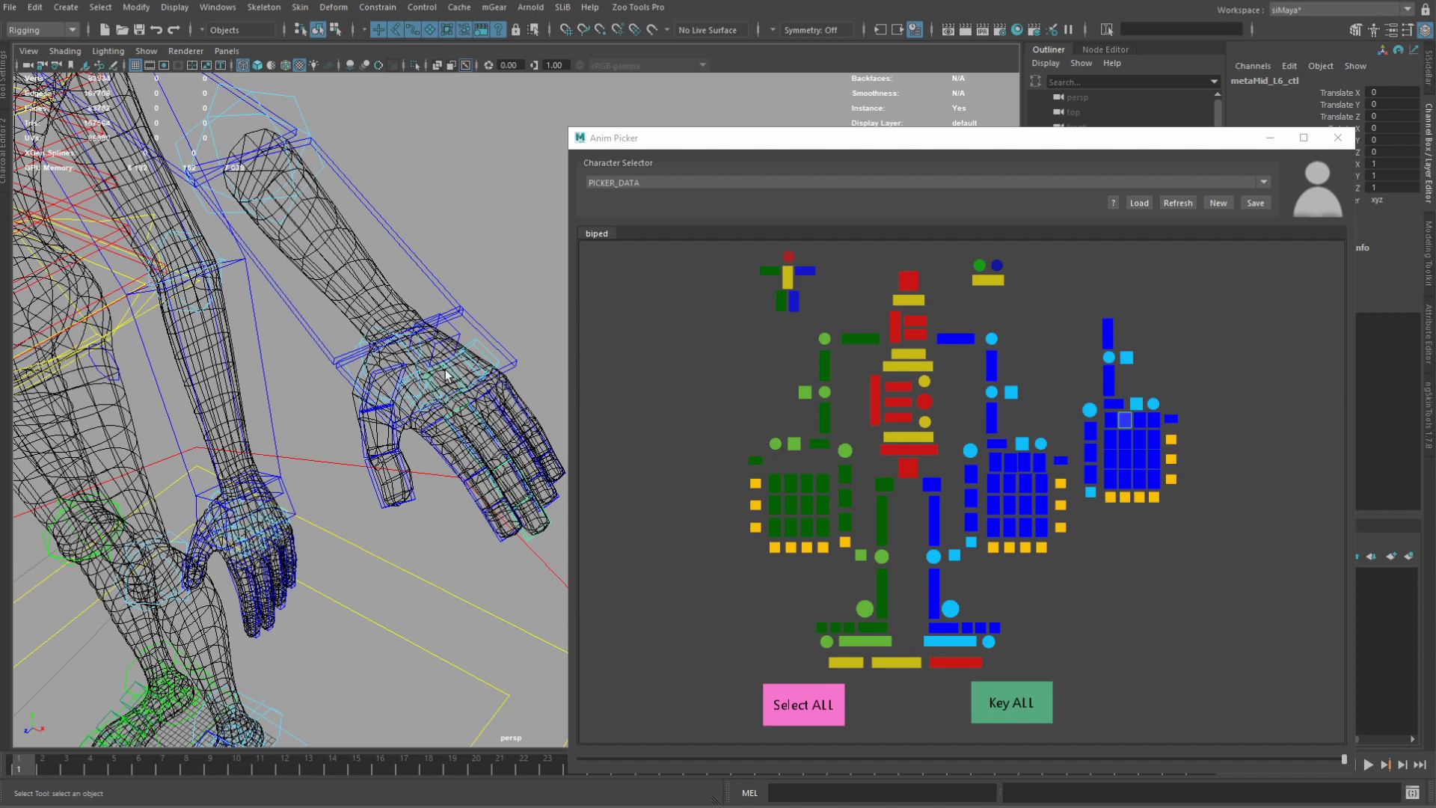
right_click(1127, 423)
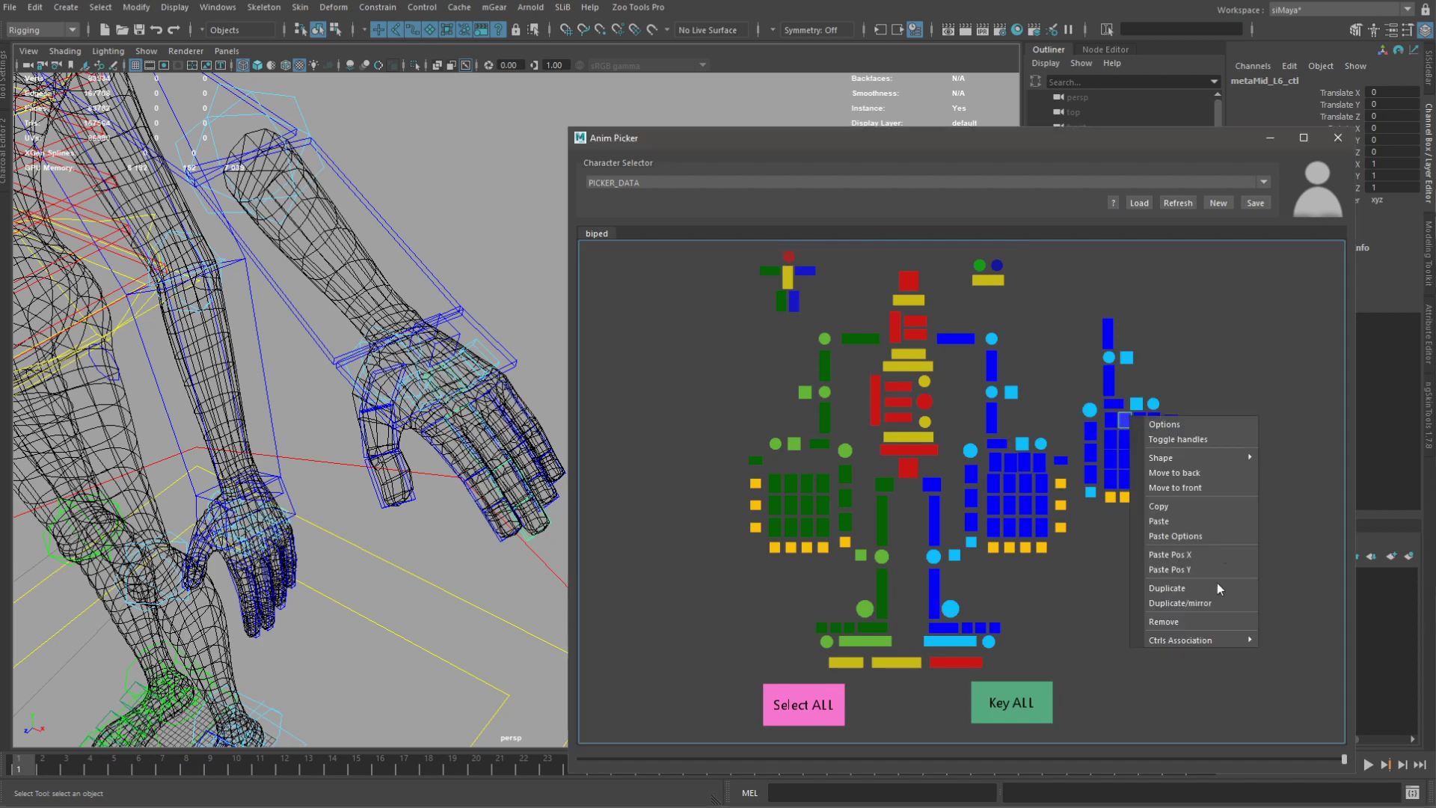
mouse_move(1195, 640)
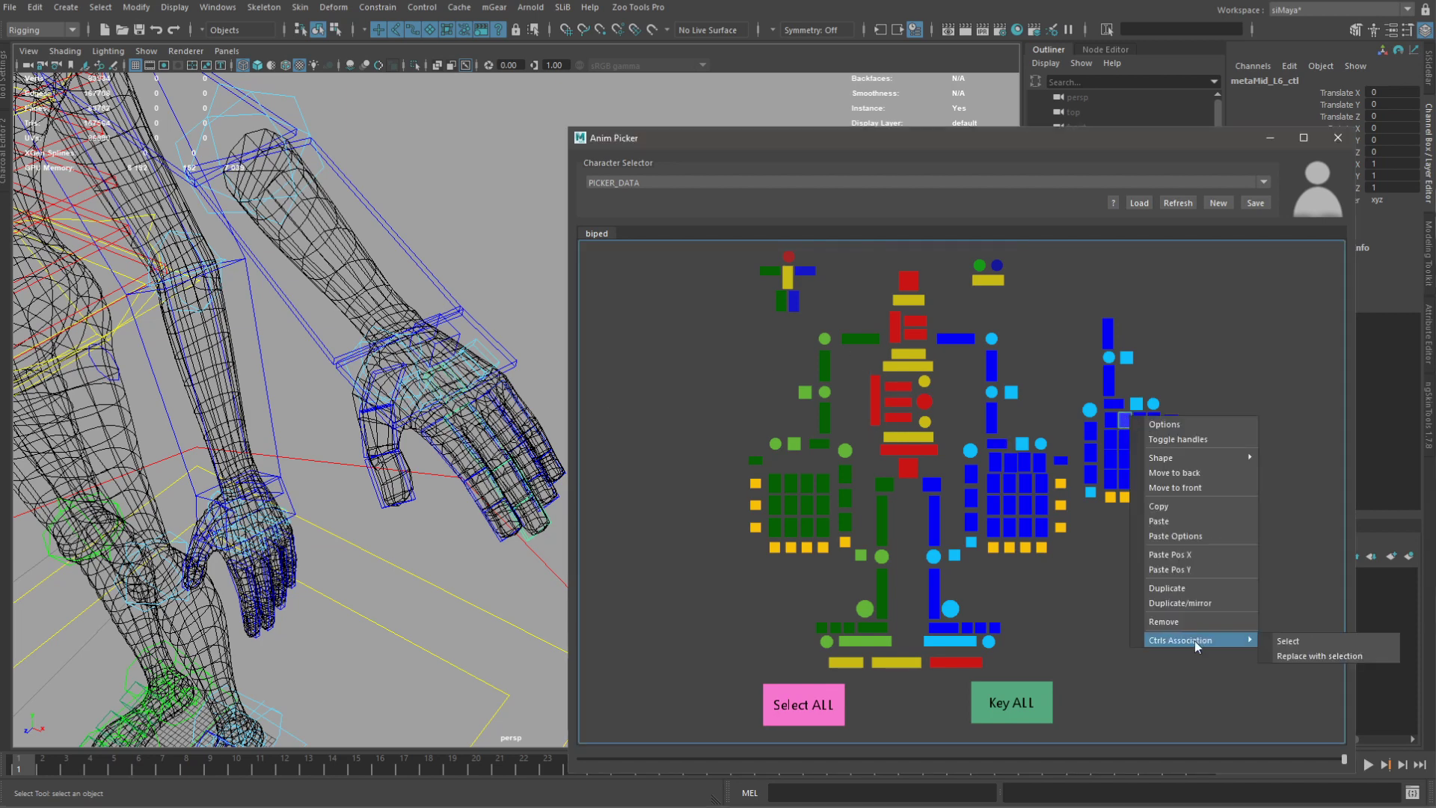
left_click(1310, 656)
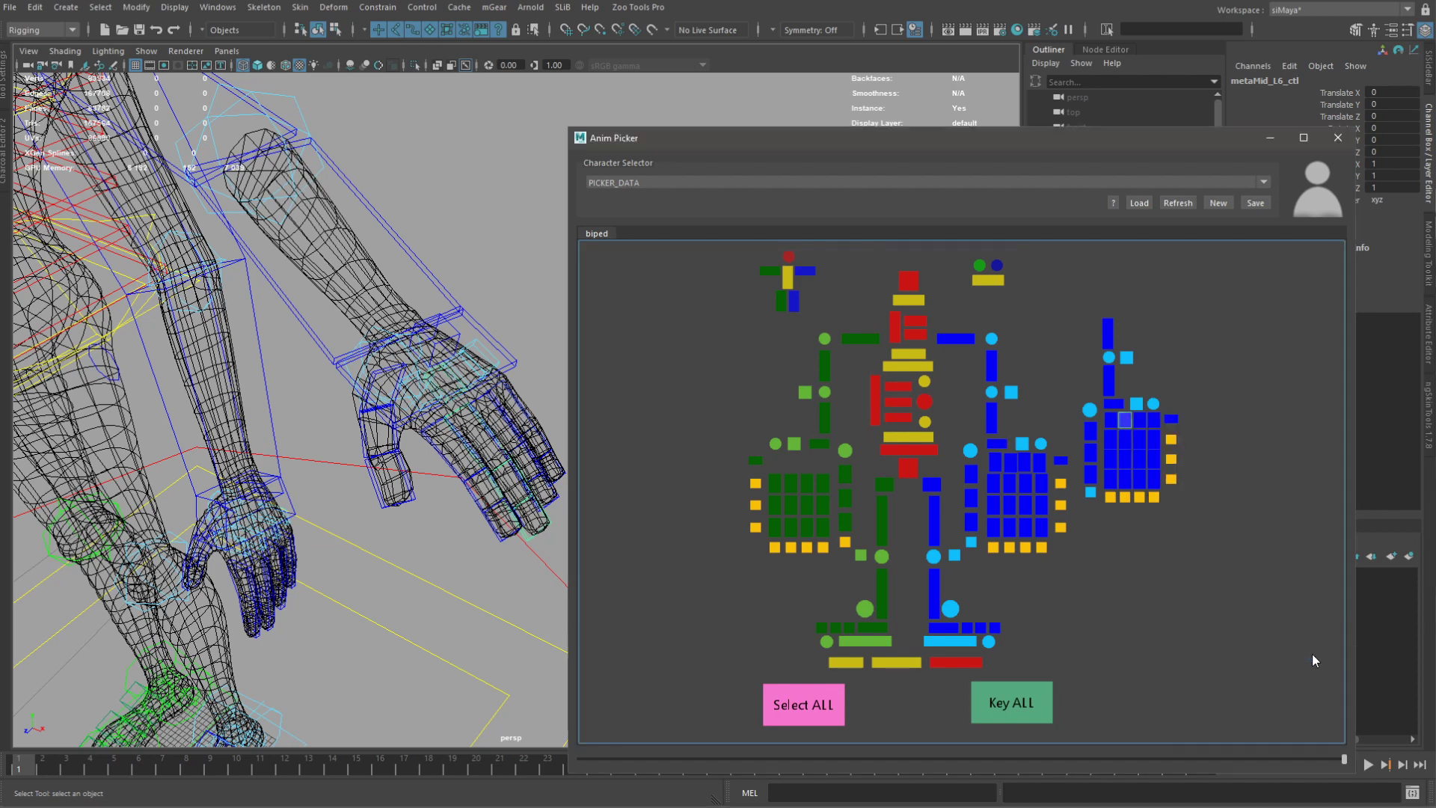
Replace the control association of the duplicated hand's third metacarpal button with metaMid_L5_ctl.
left_click(473, 385)
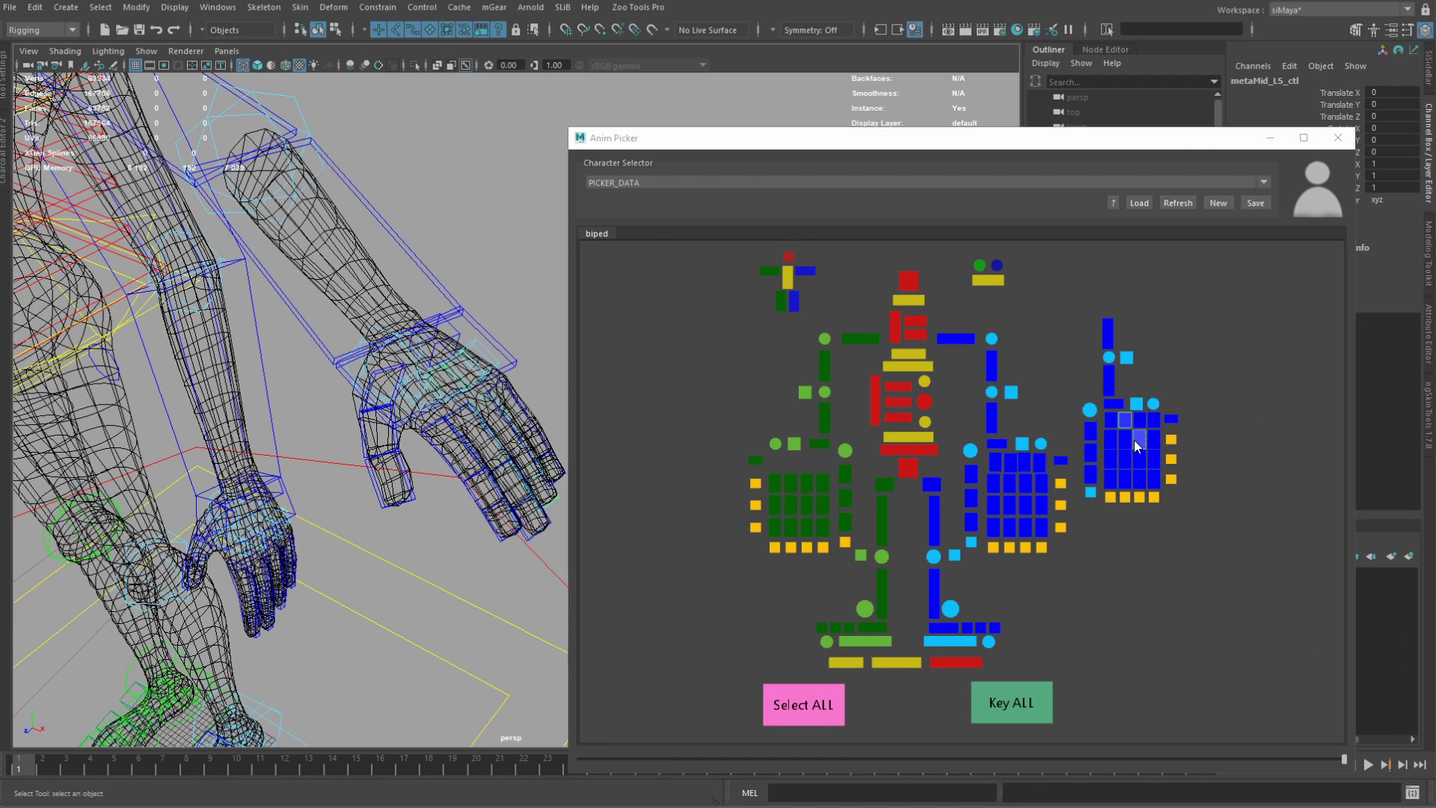
right_click(1142, 423)
mouse_move(1209, 645)
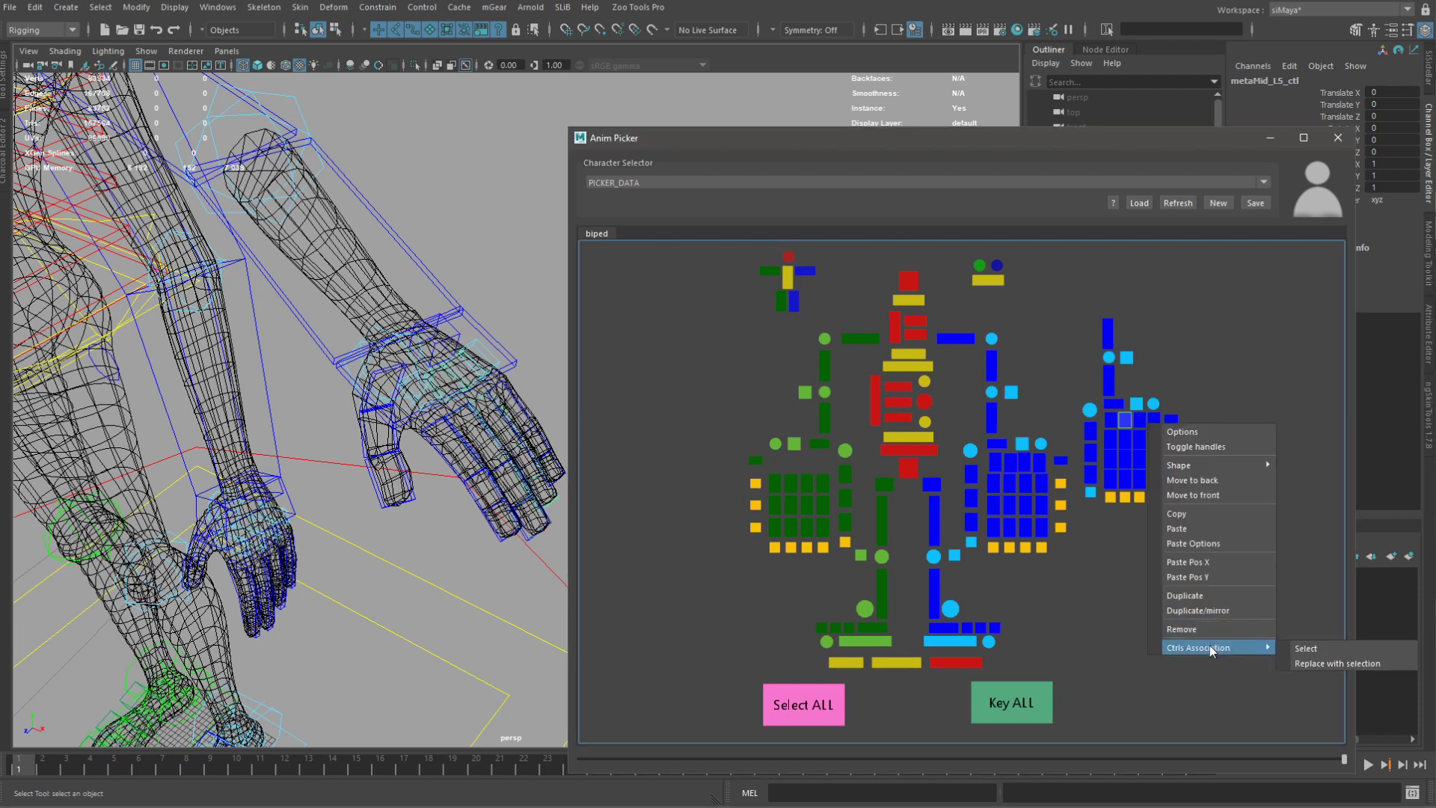
left_click(1318, 662)
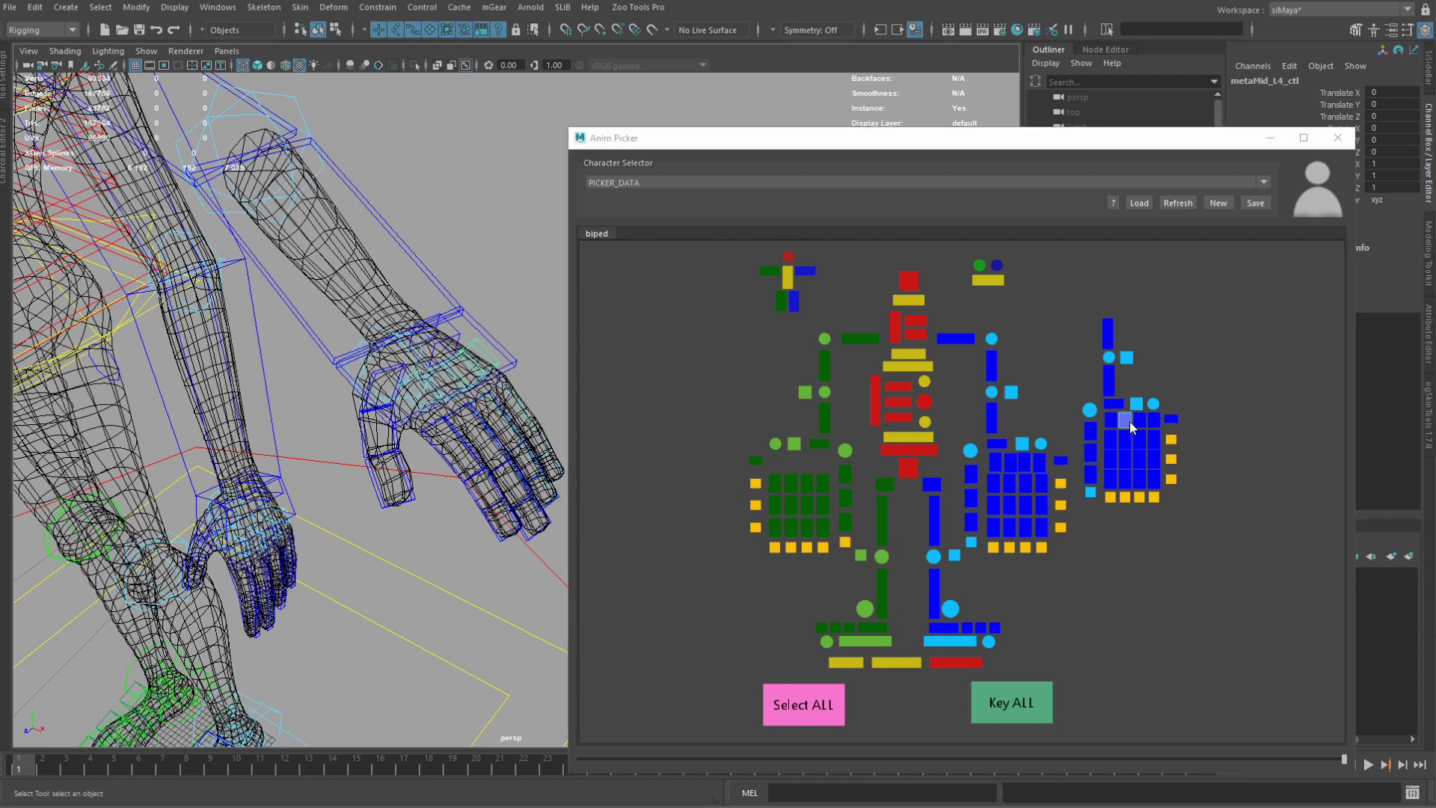
Replace the control association of the duplicated hand's fourth metacarpal button with metaMid_L4_ctl.
left_click(1151, 421)
right_click(1151, 421)
mouse_move(1219, 640)
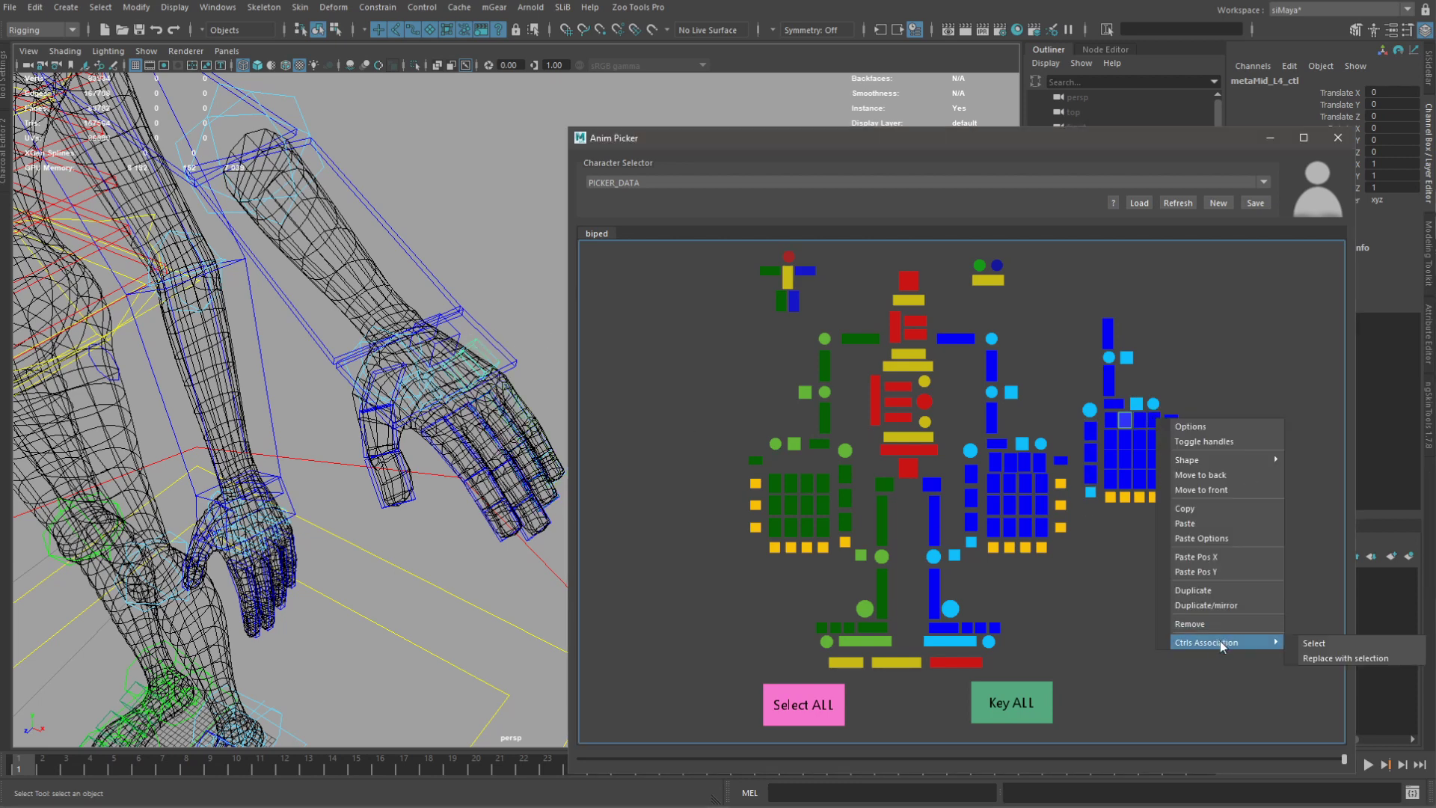
left_click(1322, 658)
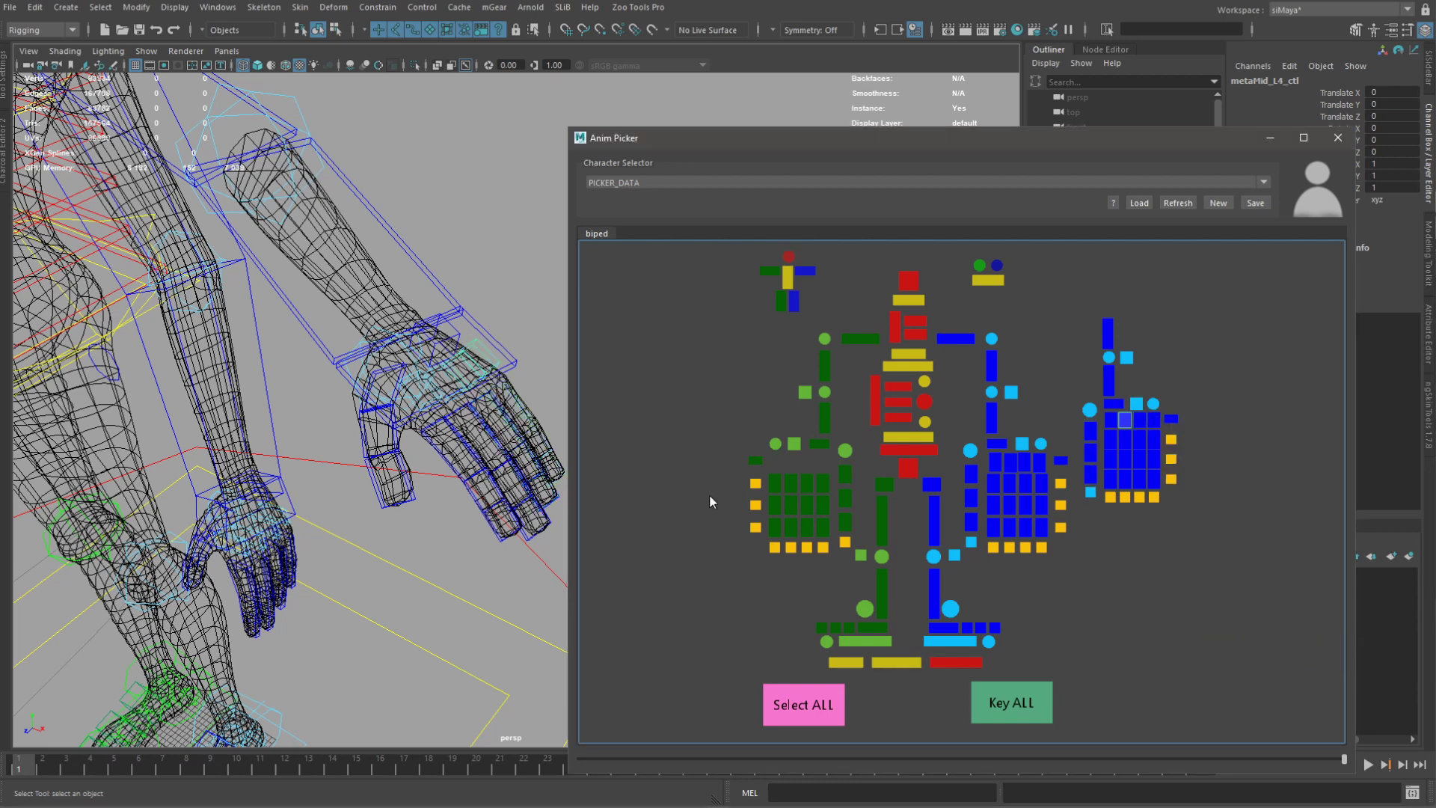
Save the picker data to the PICKER_DATA node.
right_click(1059, 292)
left_click(1254, 203)
left_click(1255, 203)
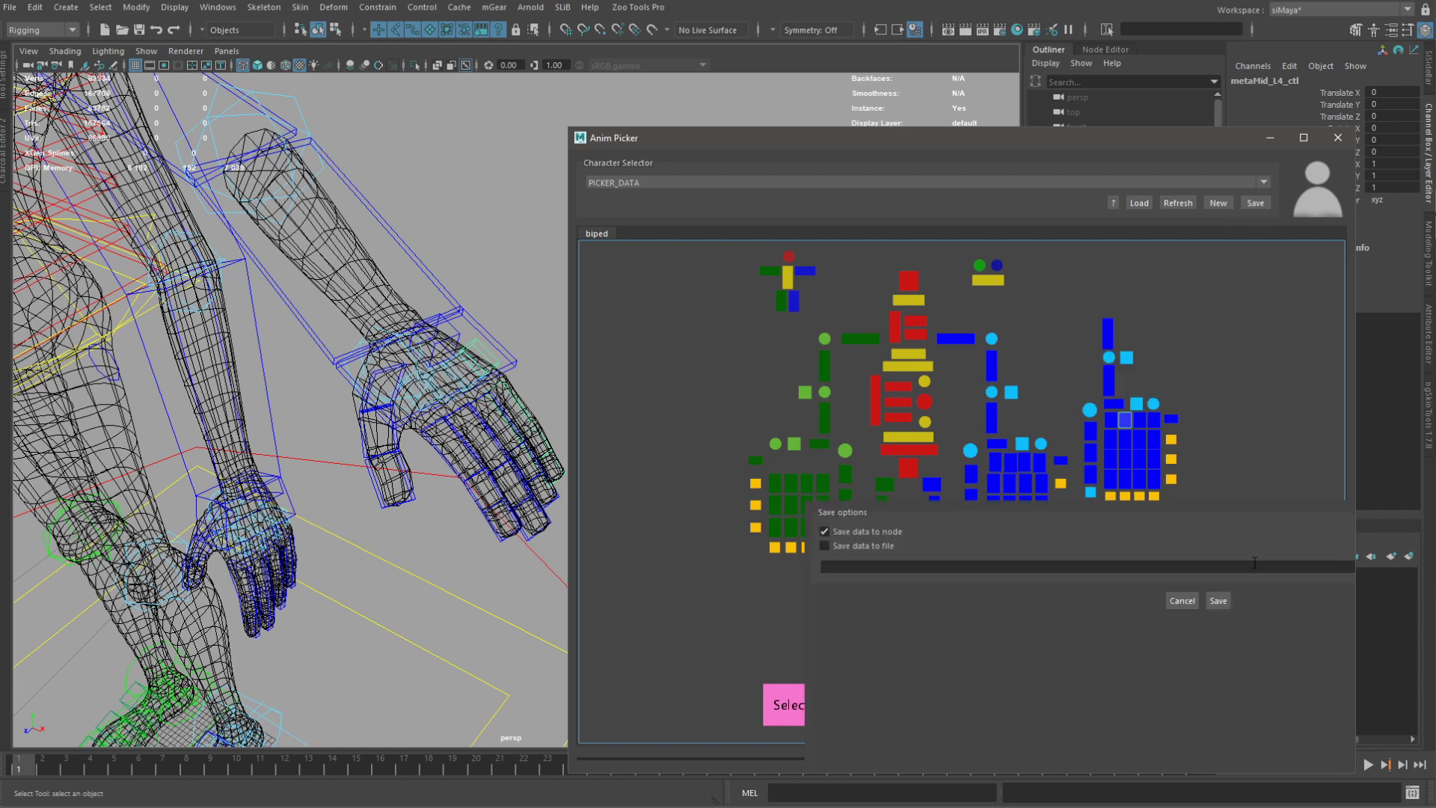
left_click(1217, 601)
Toggle the picker to animation mode, test the duplicated hand's metacarpal buttons, and clear the selection.
right_click(1228, 308)
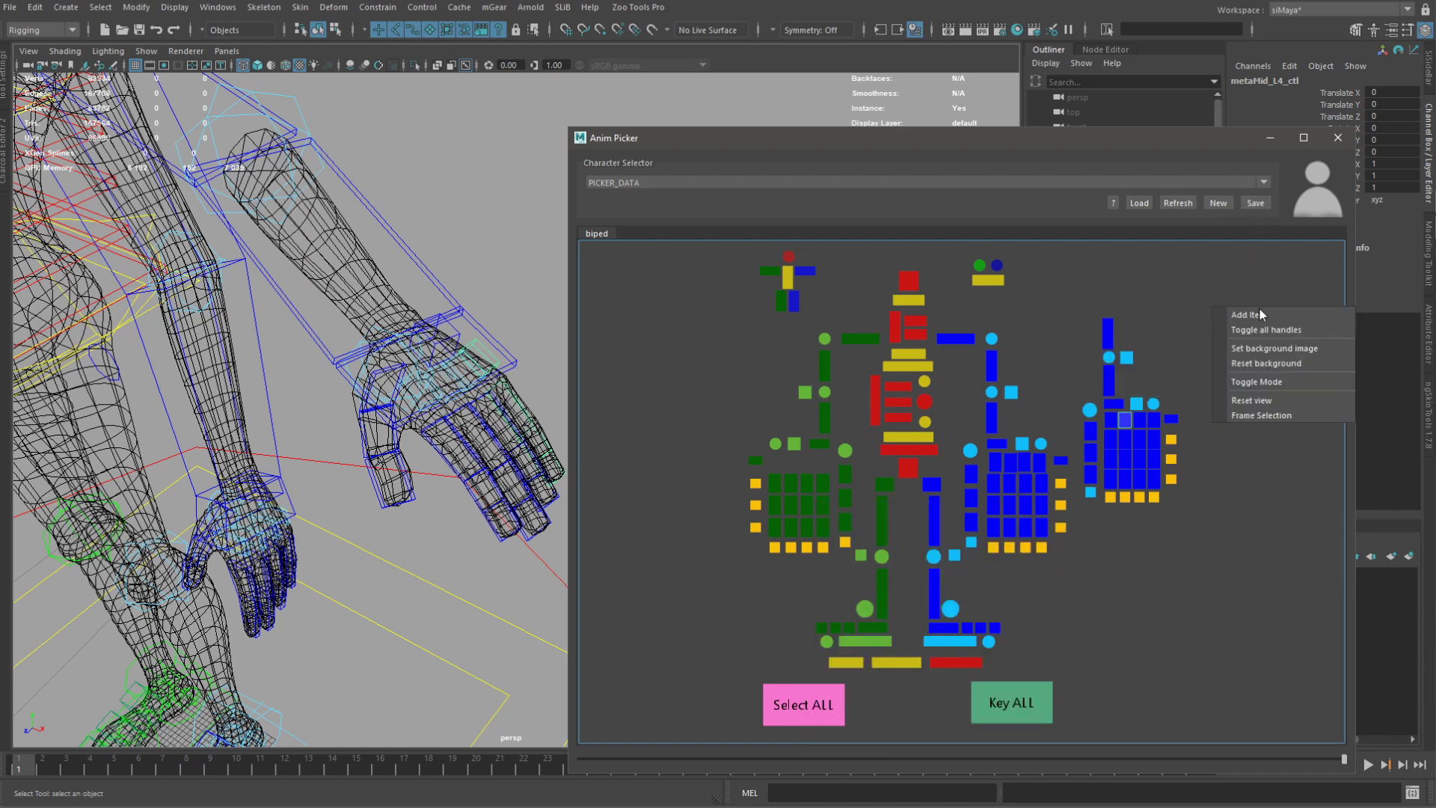
left_click(1268, 382)
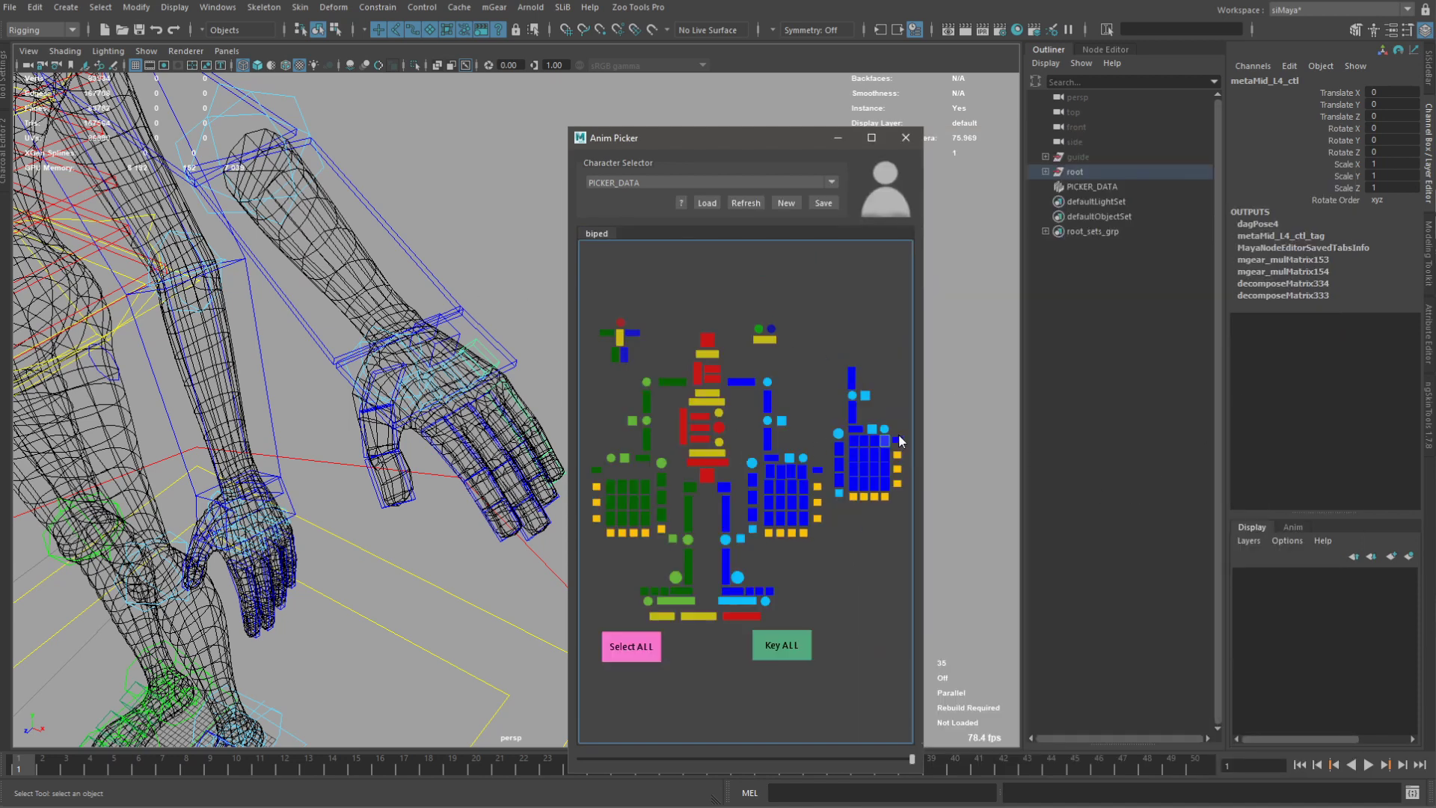
left_click(853, 443)
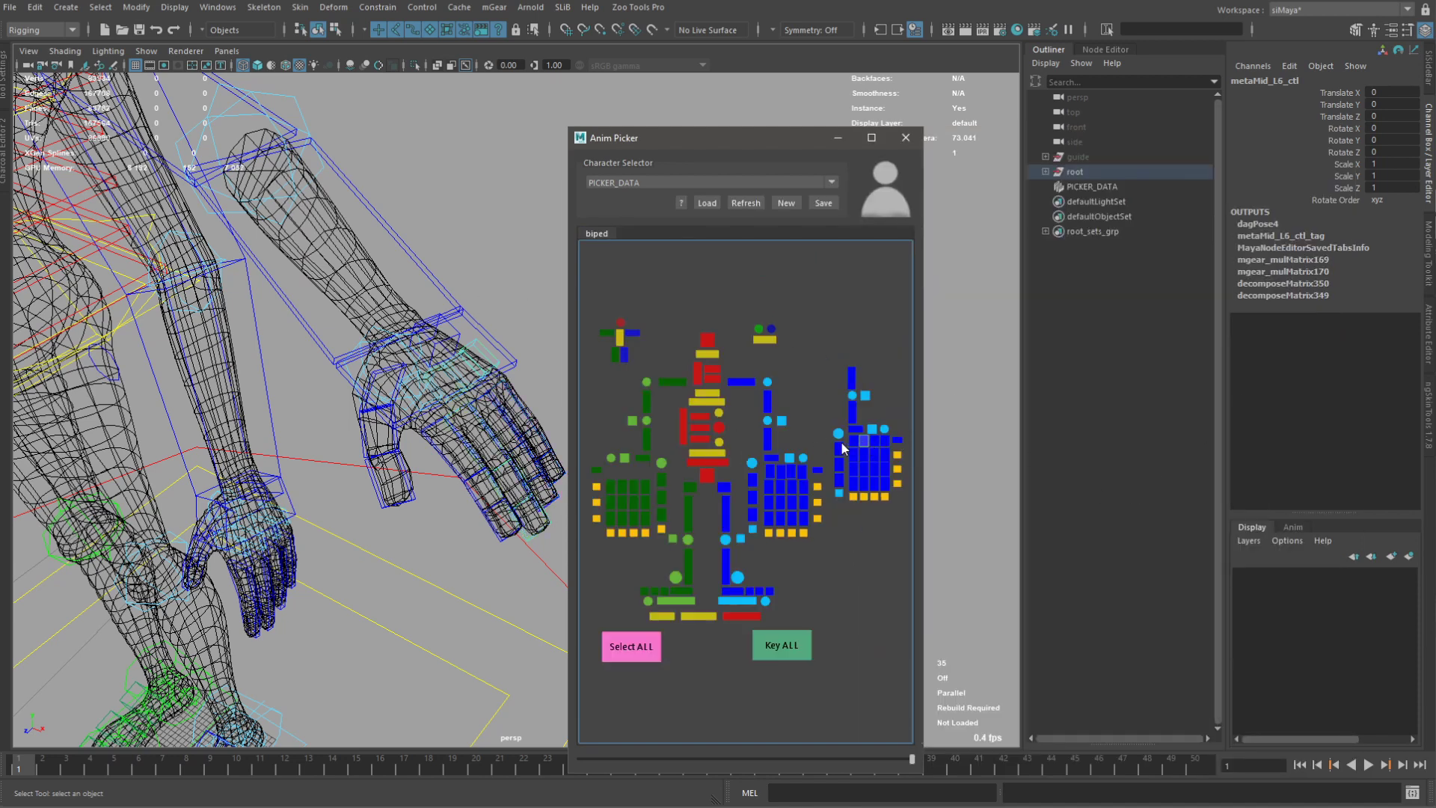
left_click(833, 322)
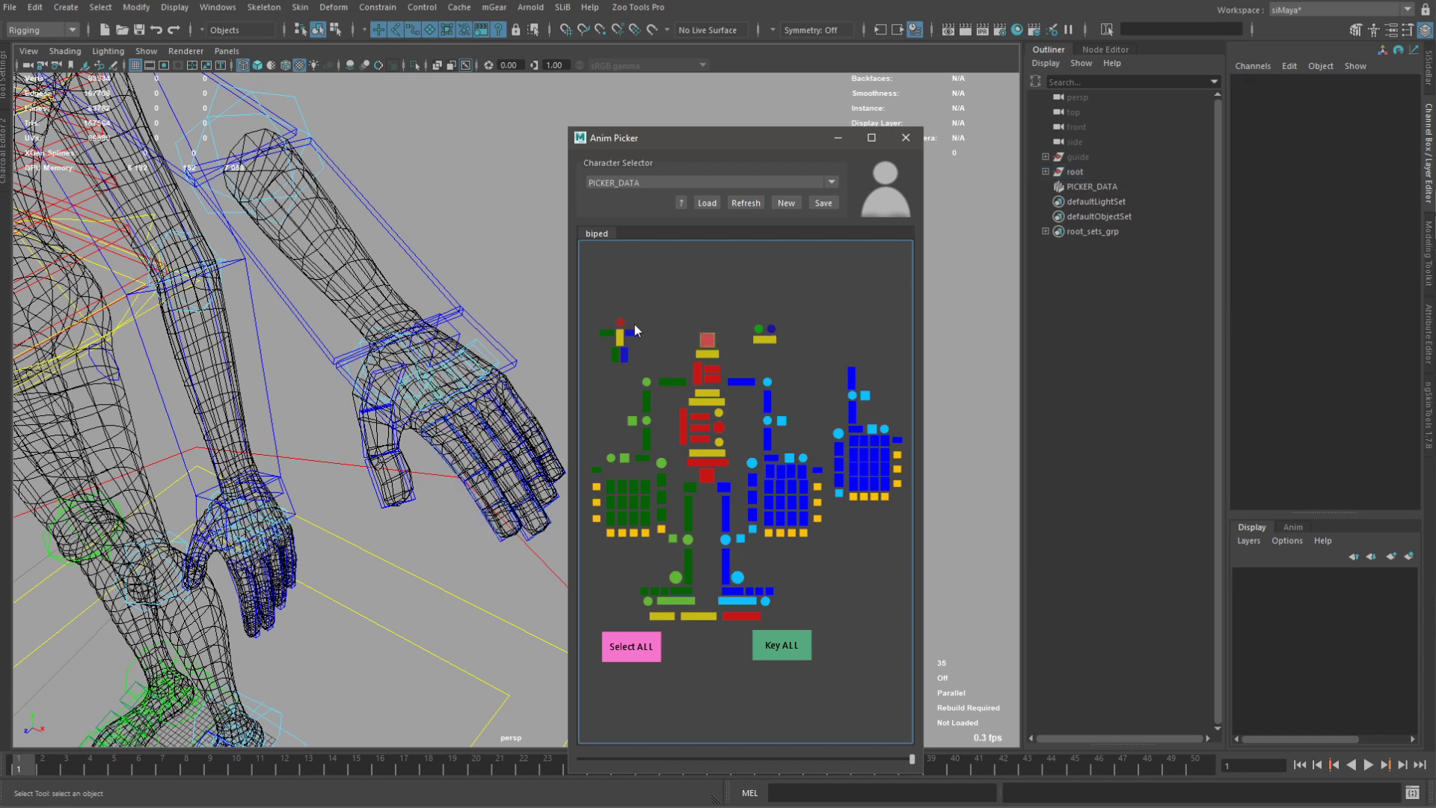
Save the scene and move the picker window clear of the extra left hand.
scroll(336, 523, "up", 2)
key("ctrl+s")
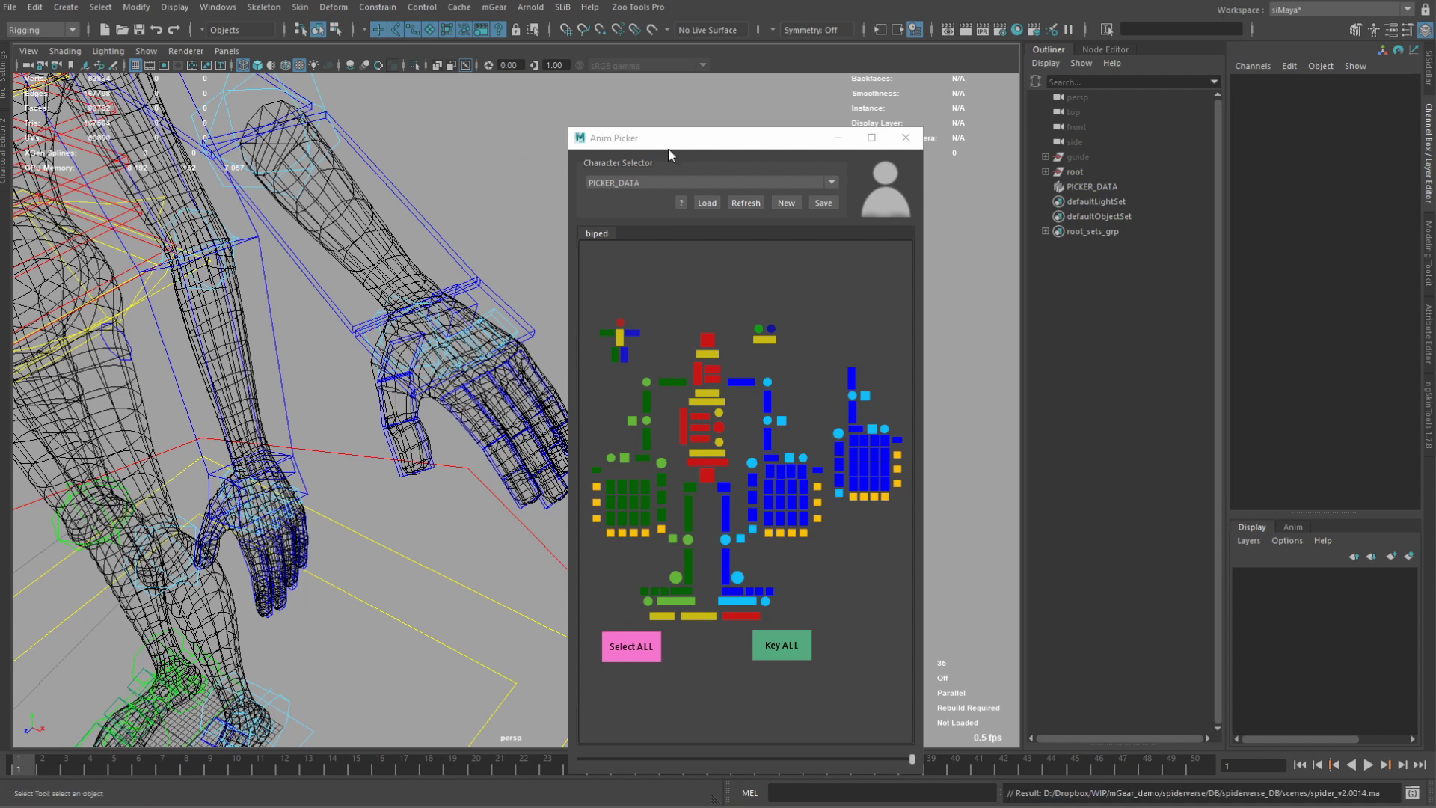
left_click_drag(662, 146, 741, 112)
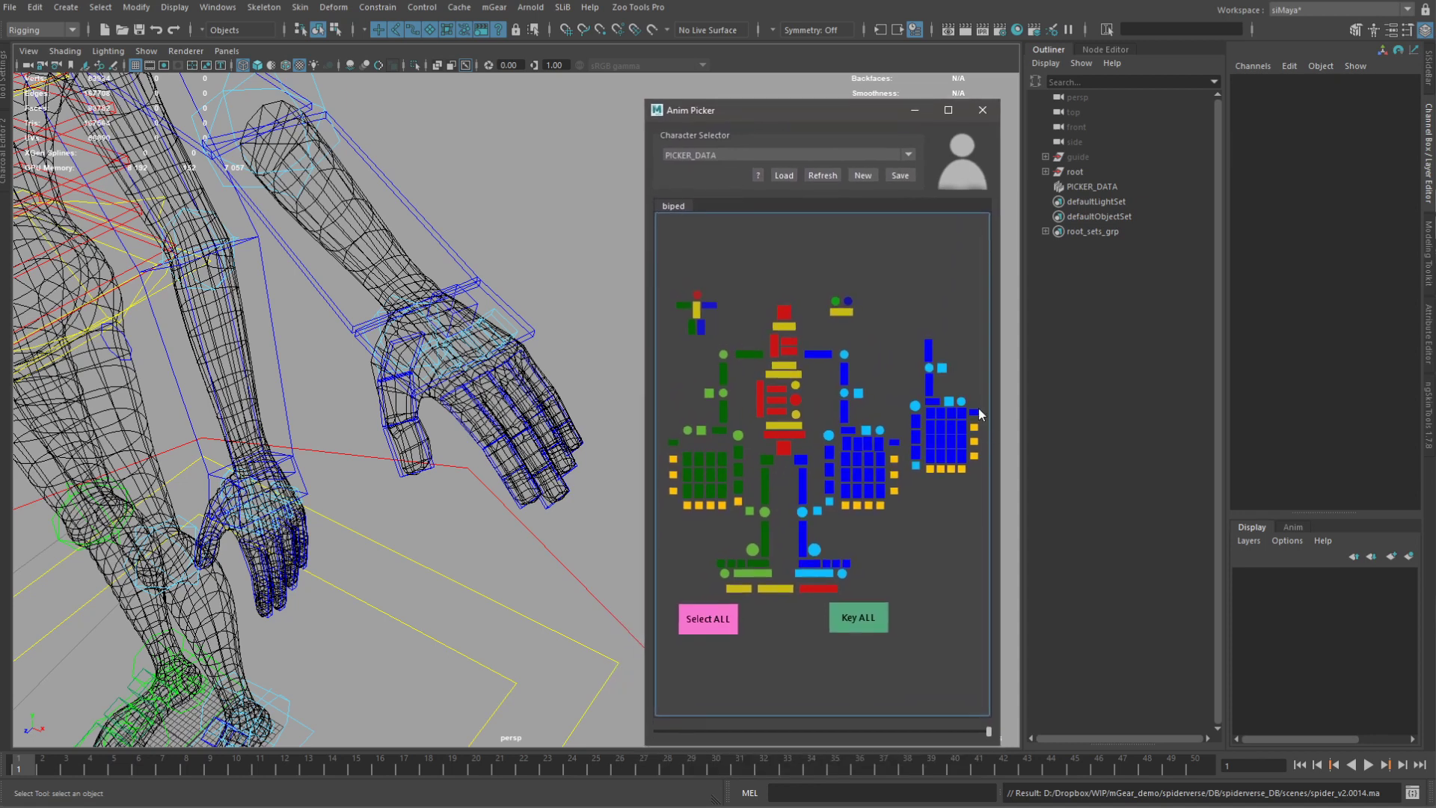
Test selecting all the duplicated arm and hand buttons together, then toggle the picker back to edit mode.
left_click_drag(895, 308, 976, 464)
right_click(880, 275)
left_click(914, 284)
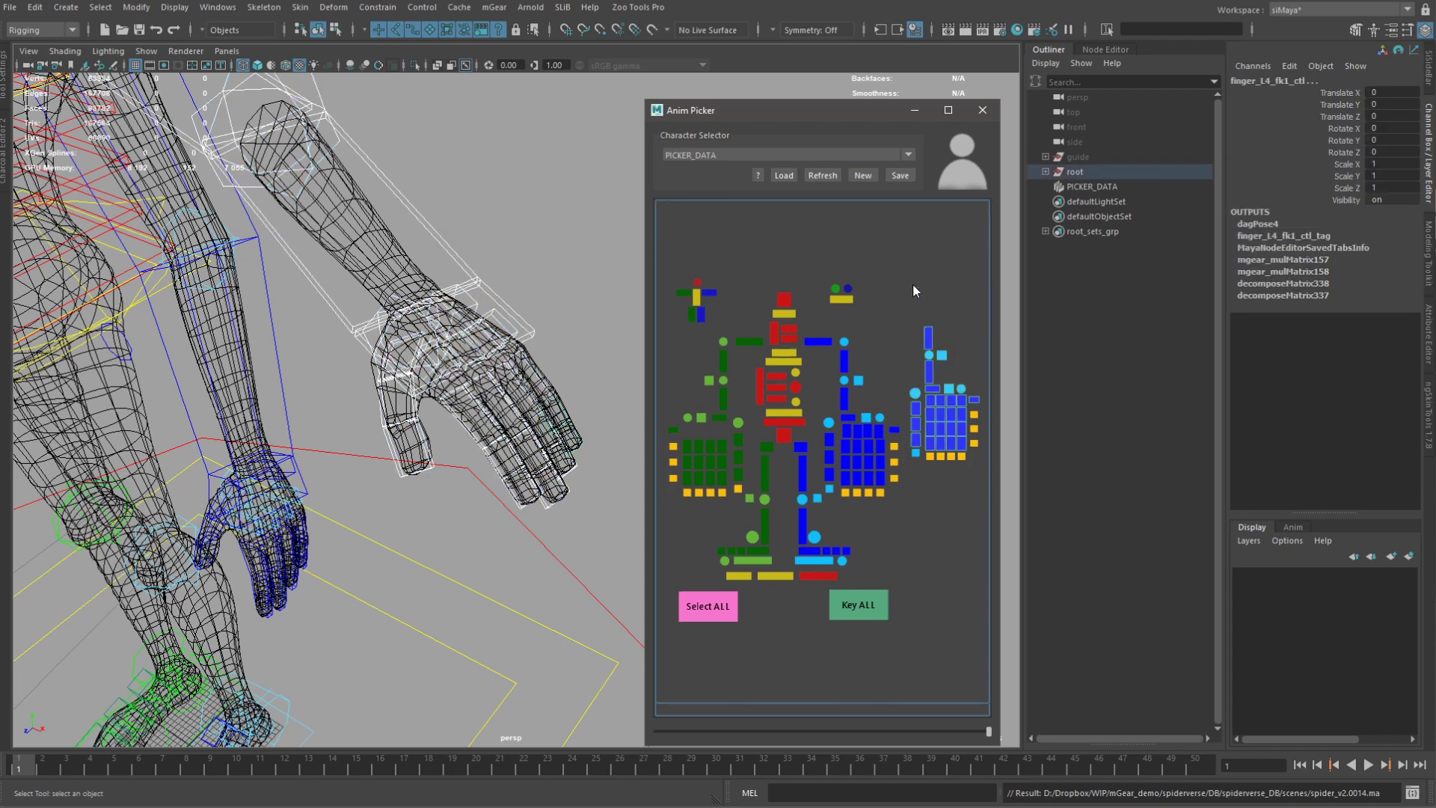
Duplicate and mirror all the extra left arm and hand buttons, using _L as the search text and entering a new replacement token.
left_click_drag(908, 320, 984, 474)
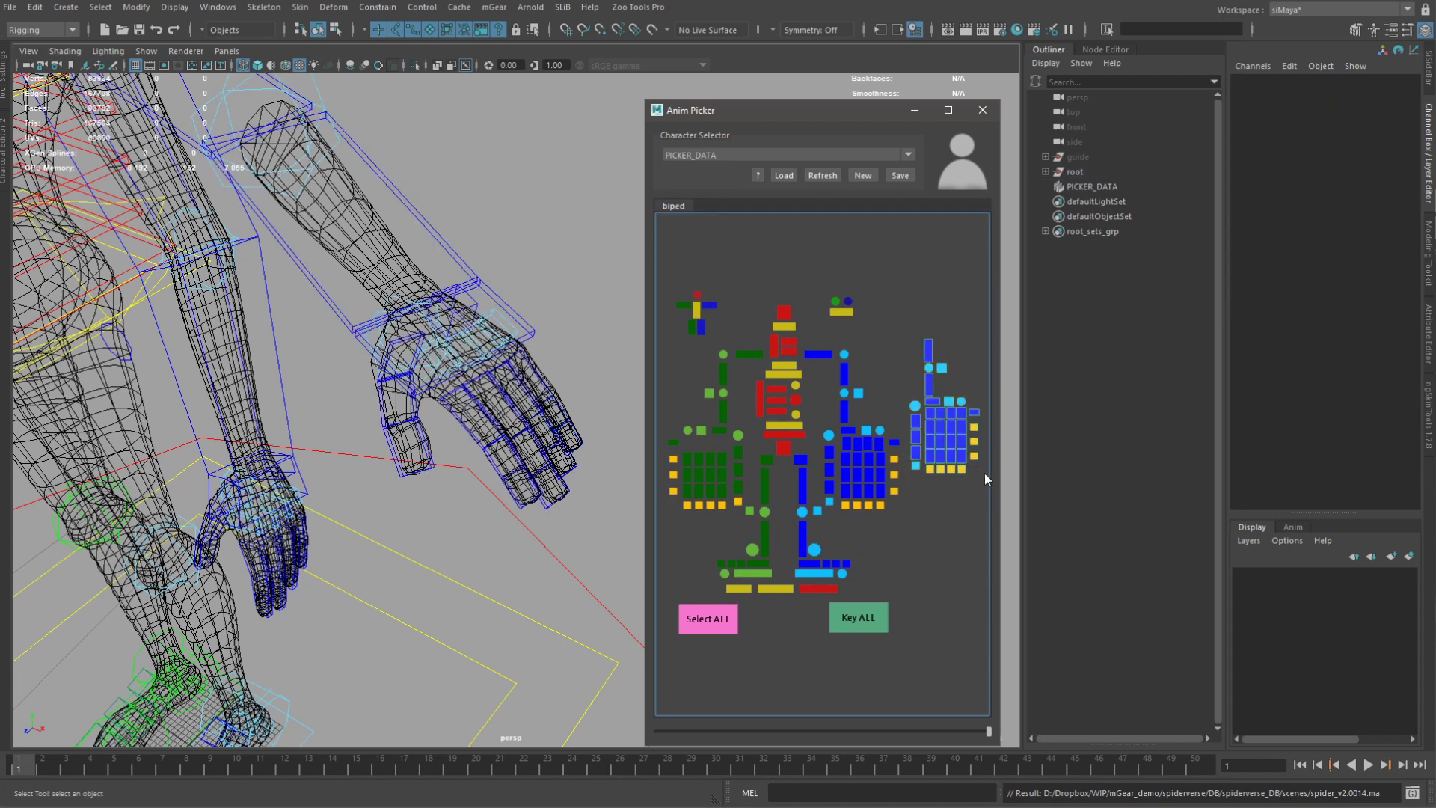
right_click(941, 415)
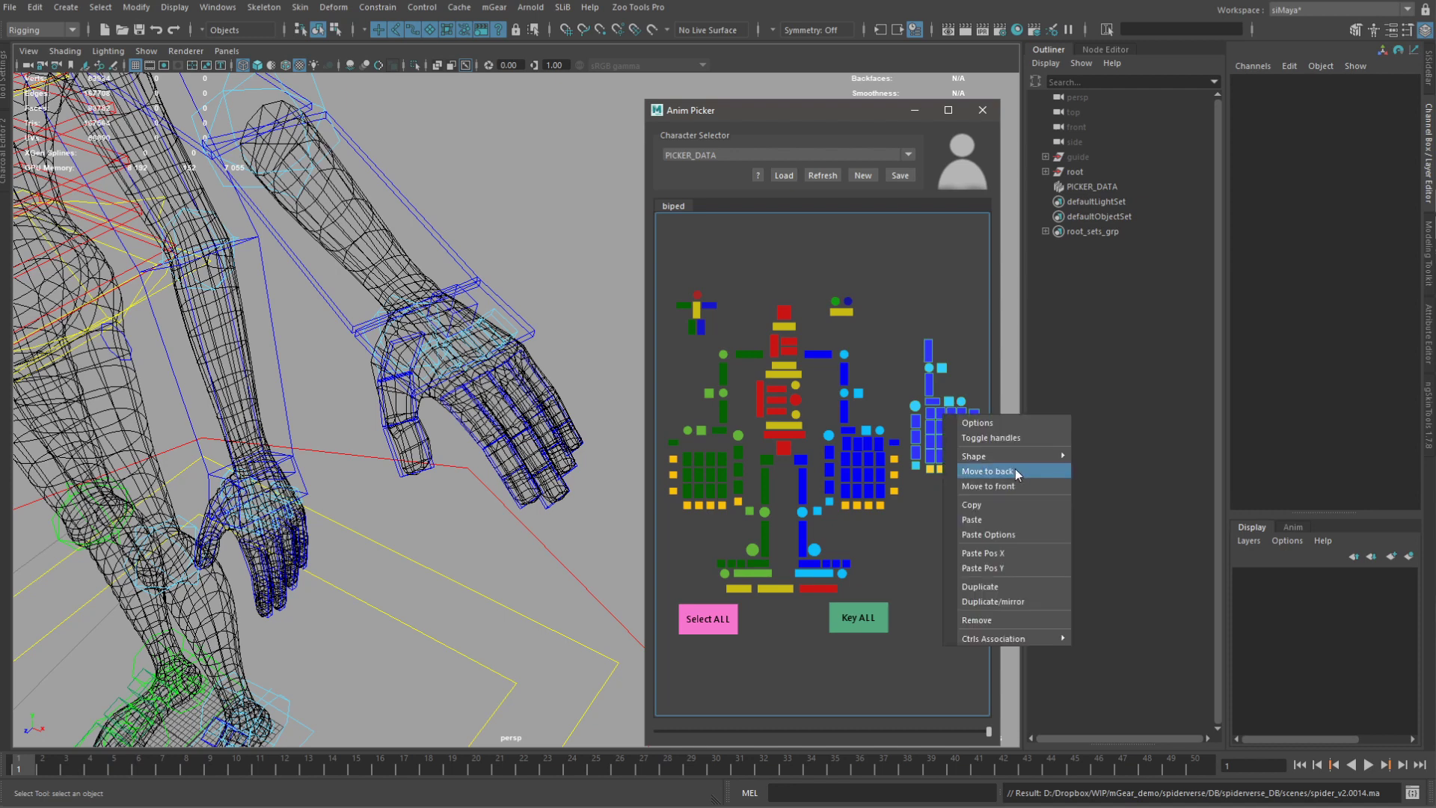
left_click(1023, 602)
left_click(933, 259)
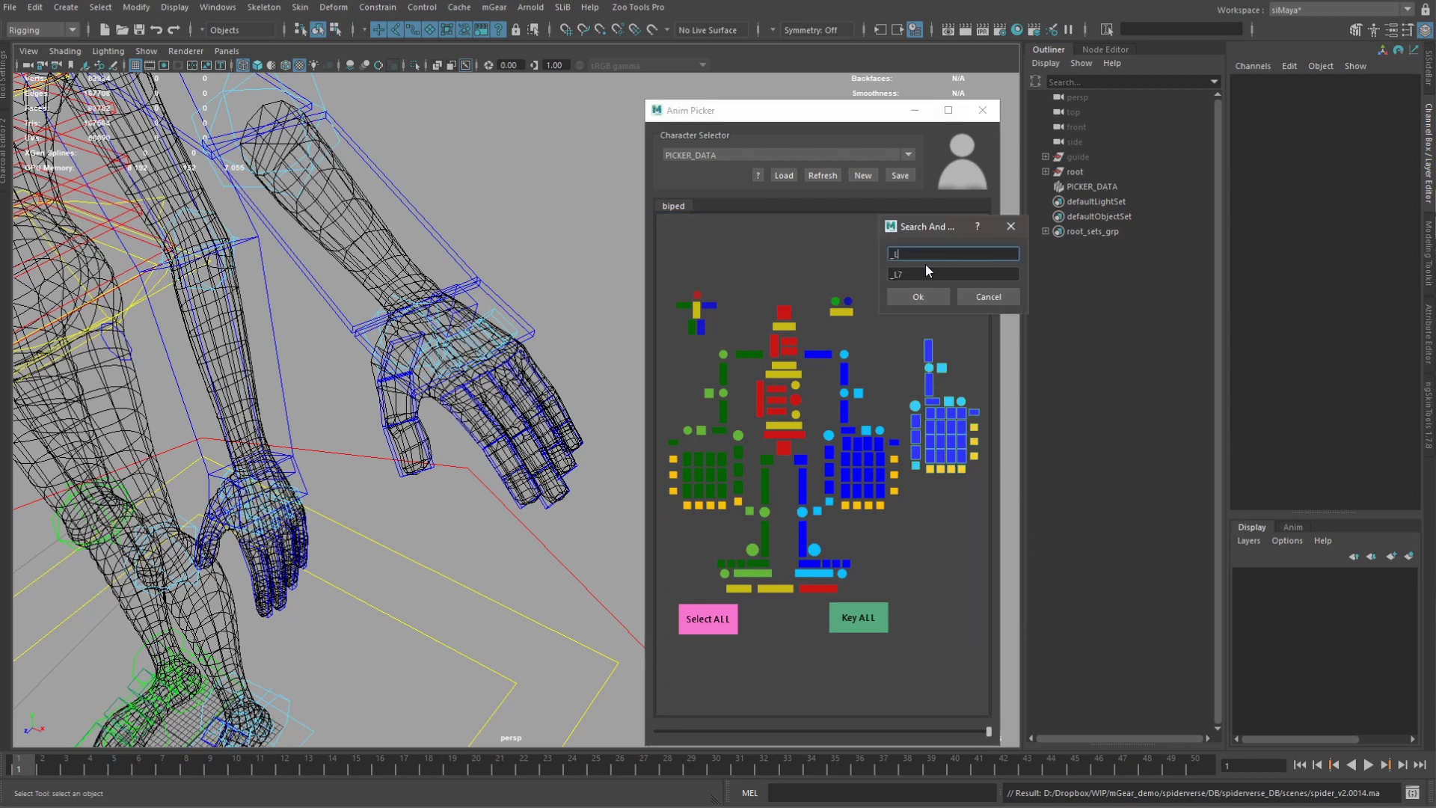
left_click(923, 274)
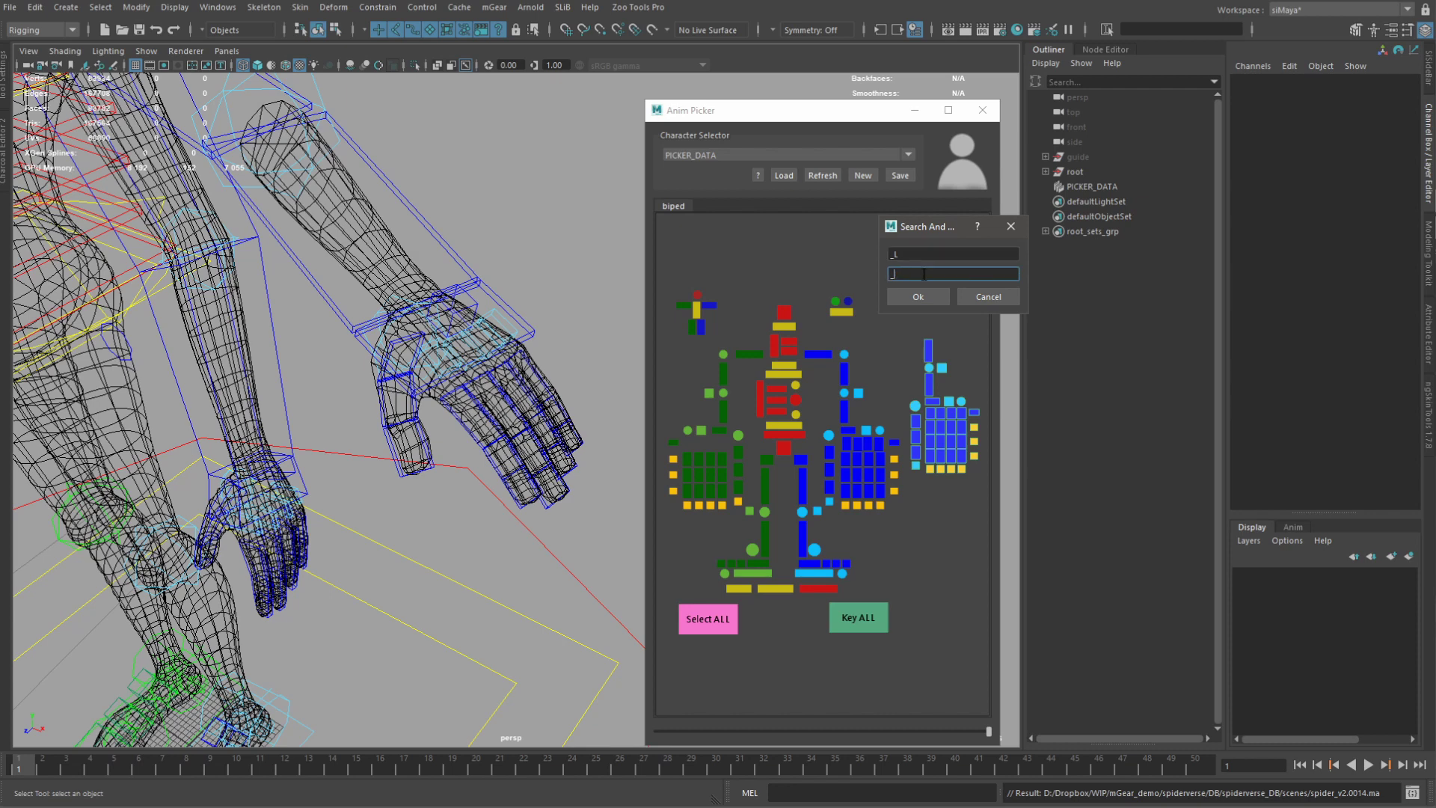
left_click(918, 295)
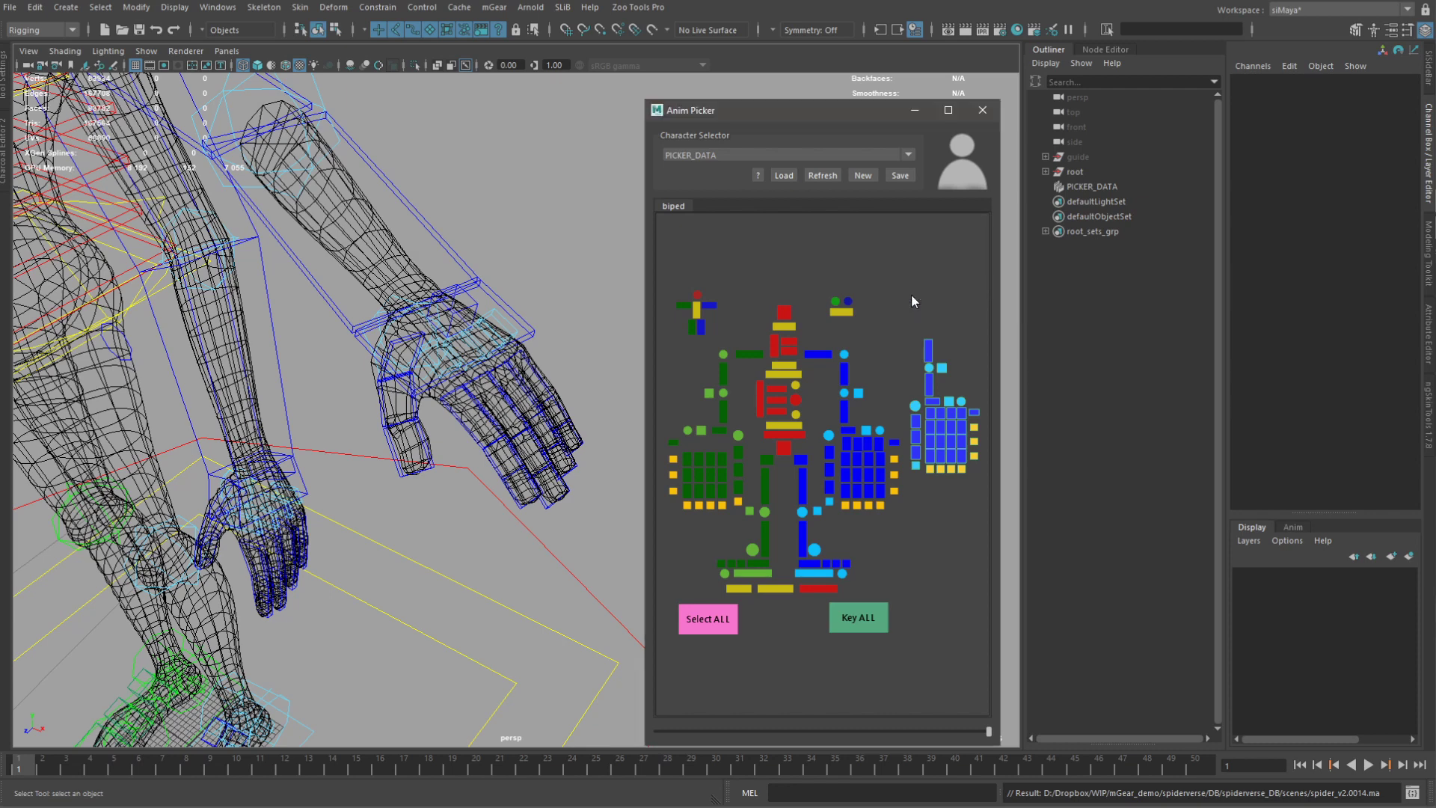
Deselect the mirrored buttons and compare their placement and colours with the existing right arm buttons and the character's extra right arm.
middle_click_drag(807, 483, 935, 482)
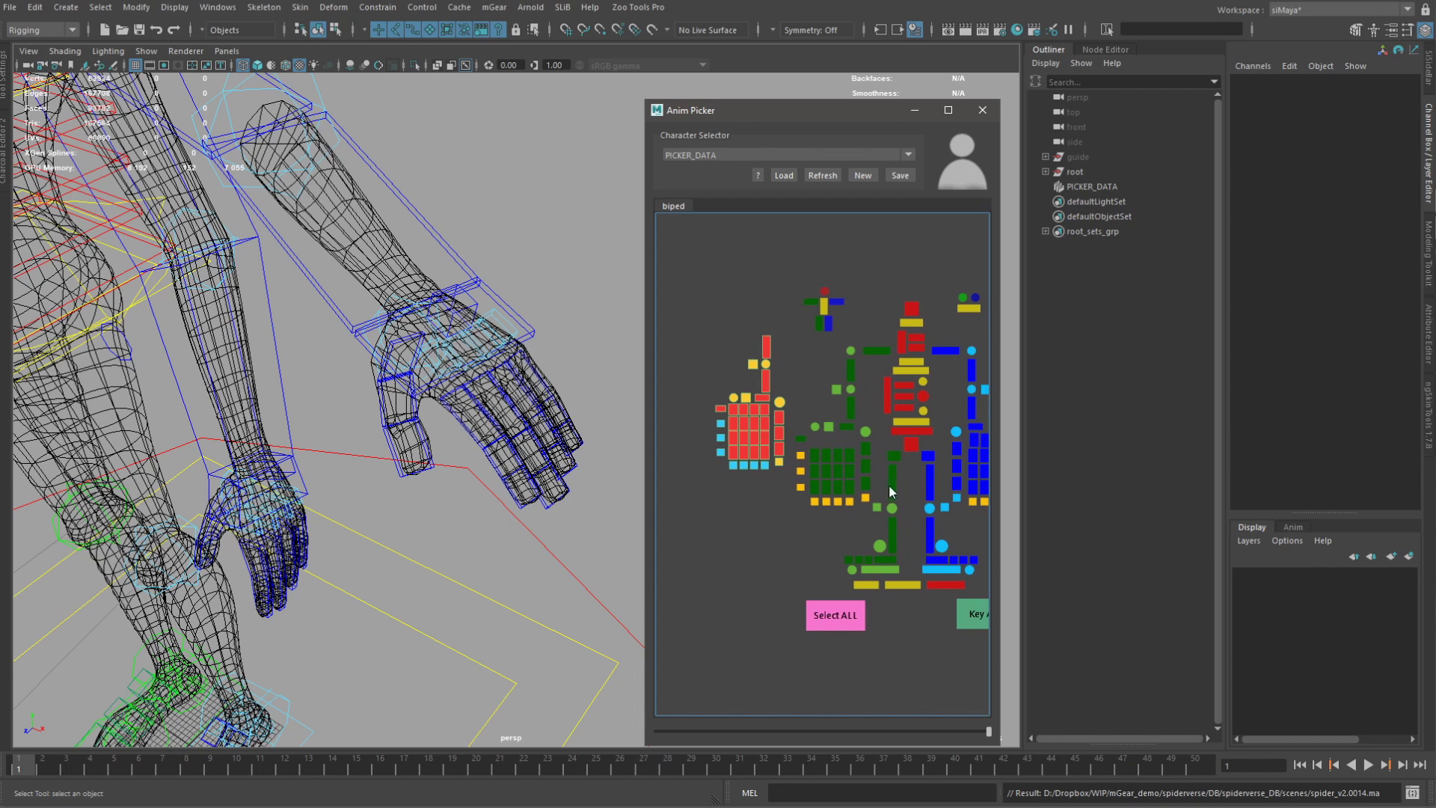
scroll(806, 510, "up", 1)
middle_click_drag(842, 343, 824, 405)
left_click(802, 410)
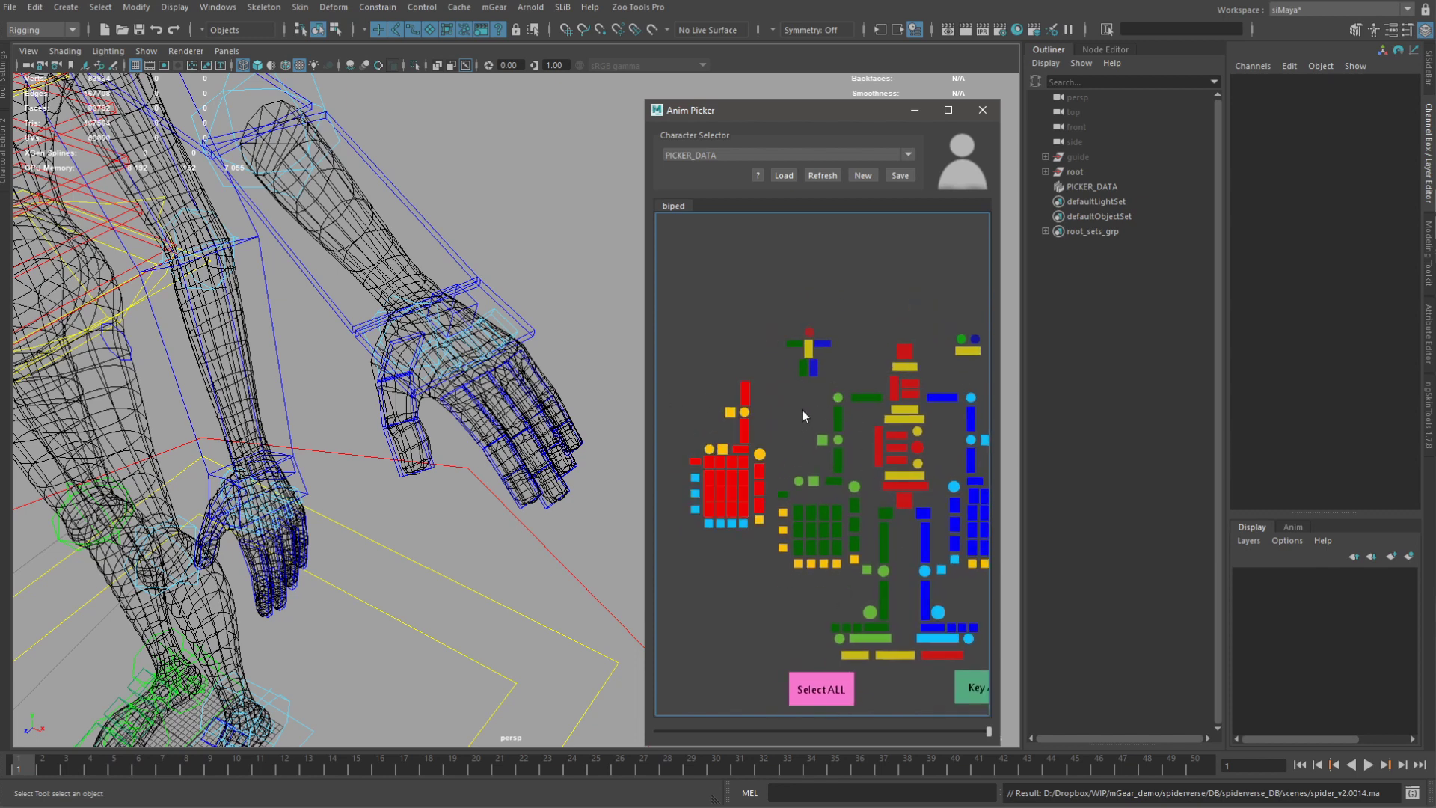
scroll(361, 460, "down", 4)
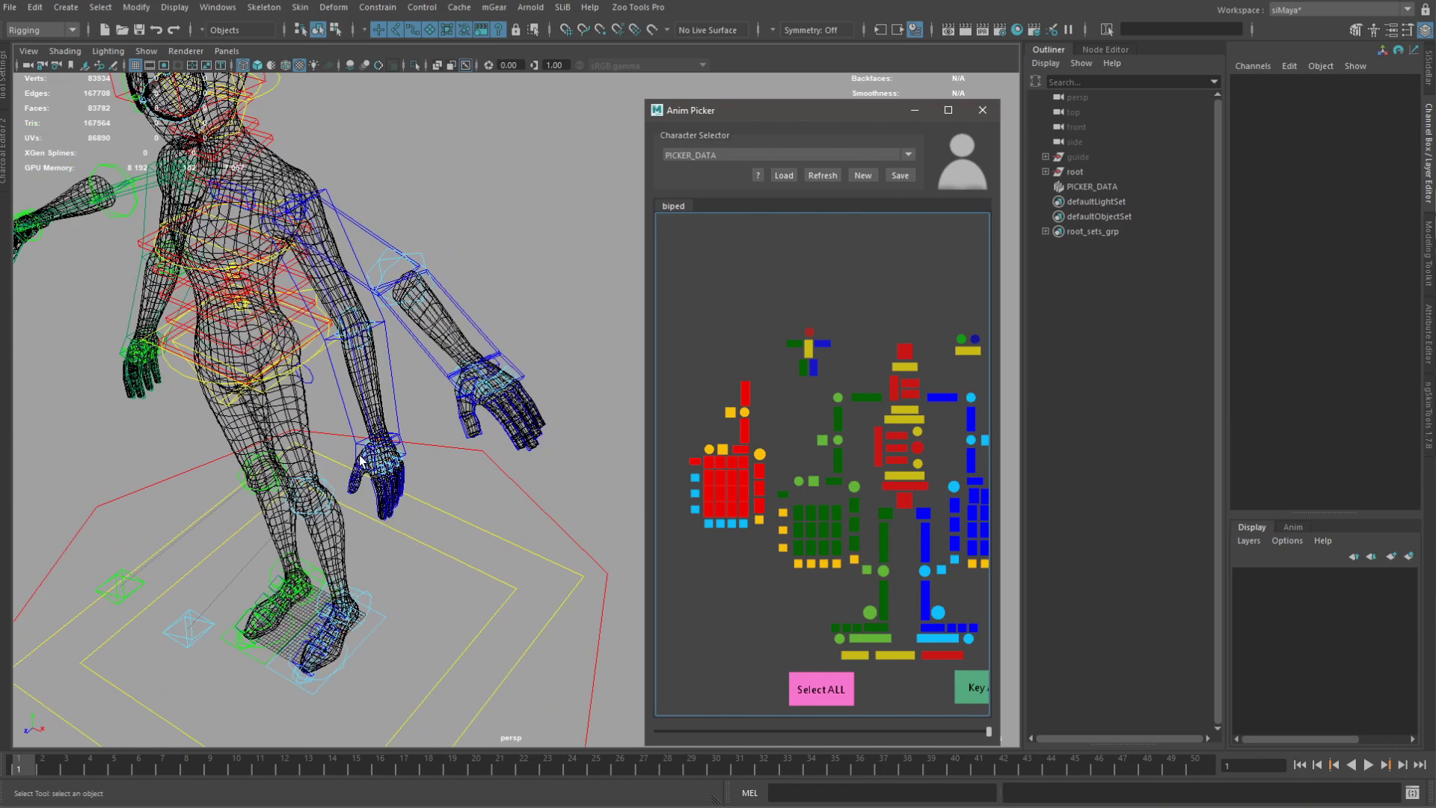
left_click_drag(239, 440, 292, 314, "alt")
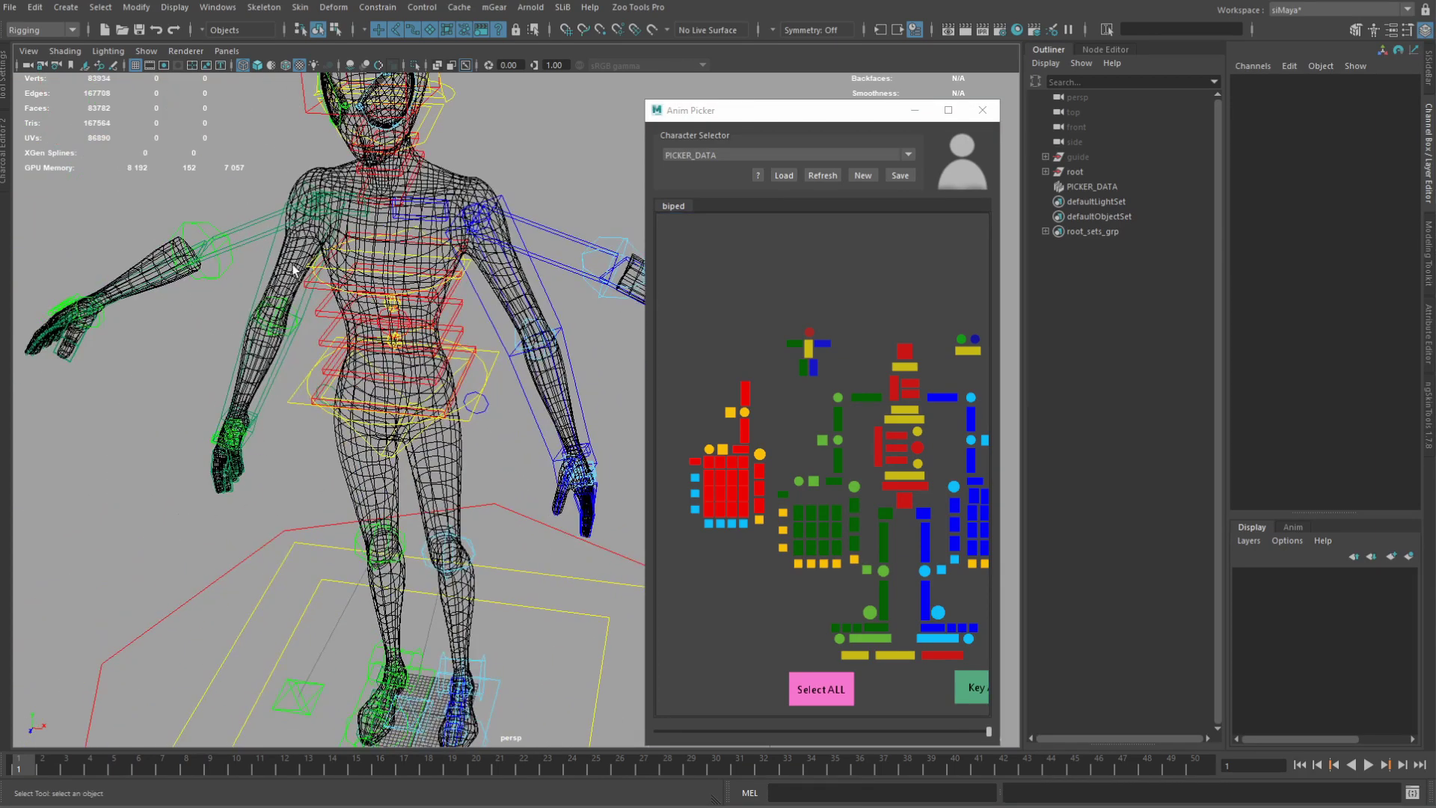
middle_click_drag(852, 462, 788, 447)
middle_click_drag(759, 374, 879, 367)
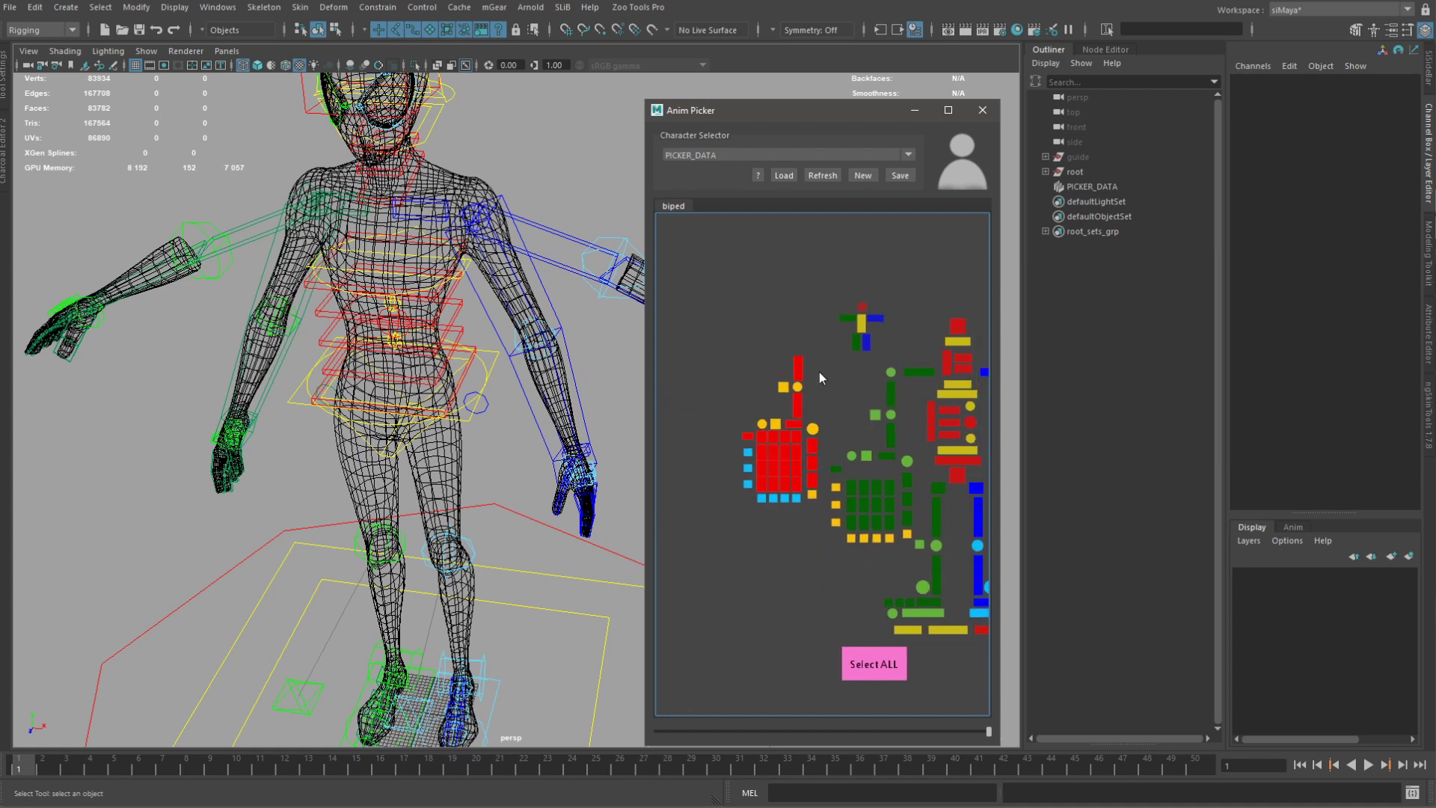
scroll(846, 443, "up", 1)
scroll(836, 420, "up", 1)
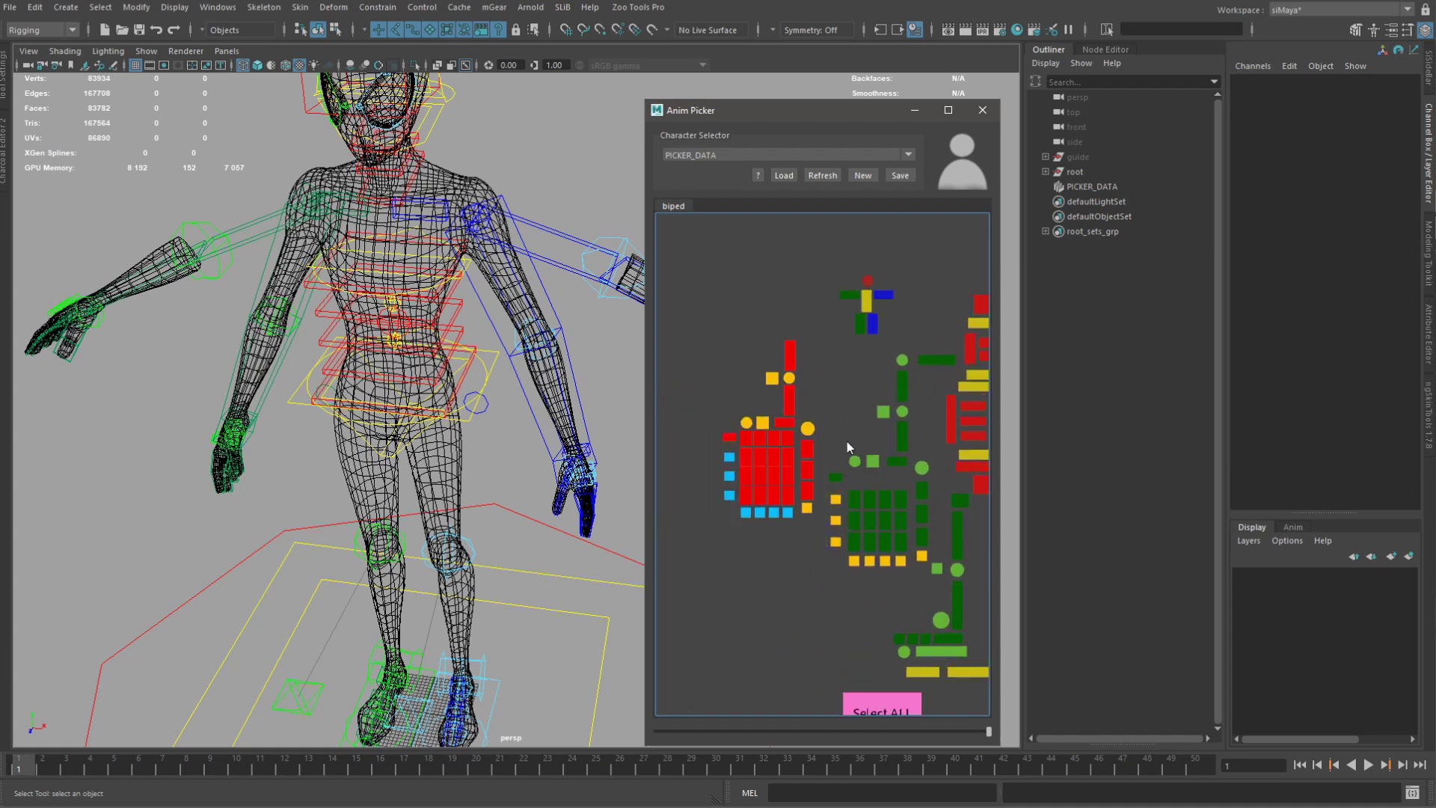
Copy a light green right arm button and paste only its colour onto the extra right arm's yellow circle and square buttons.
right_click(923, 468)
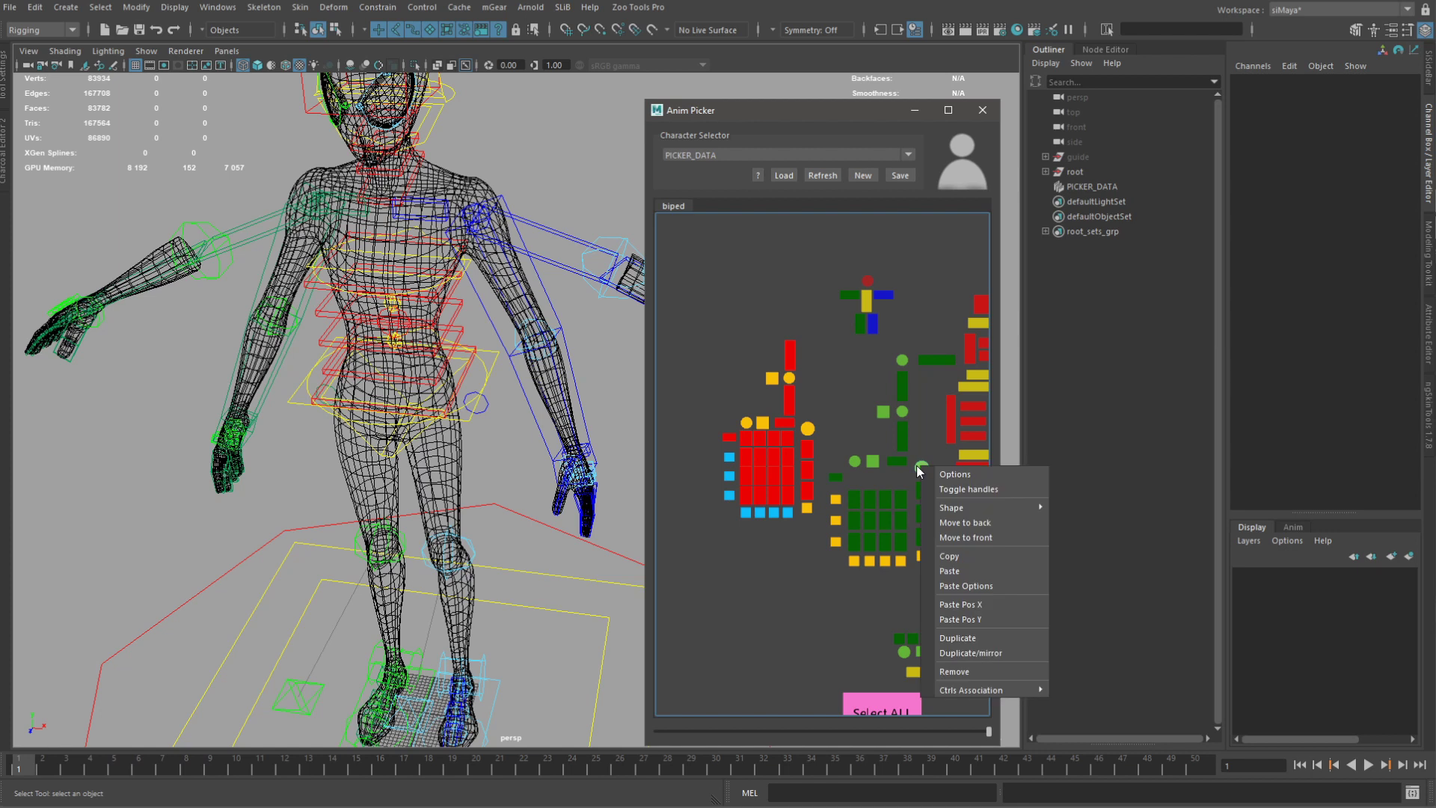
left_click(965, 559)
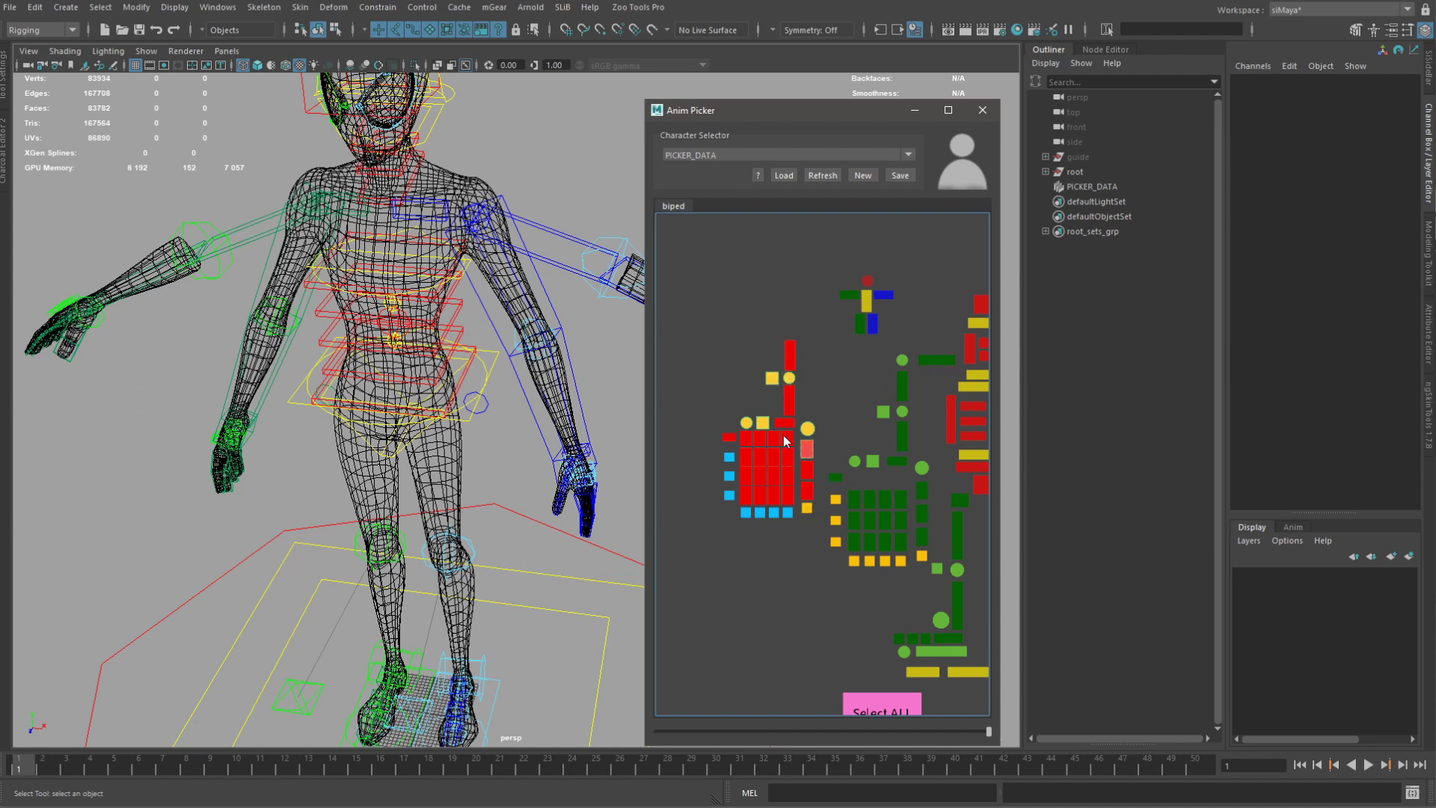
right_click(790, 381)
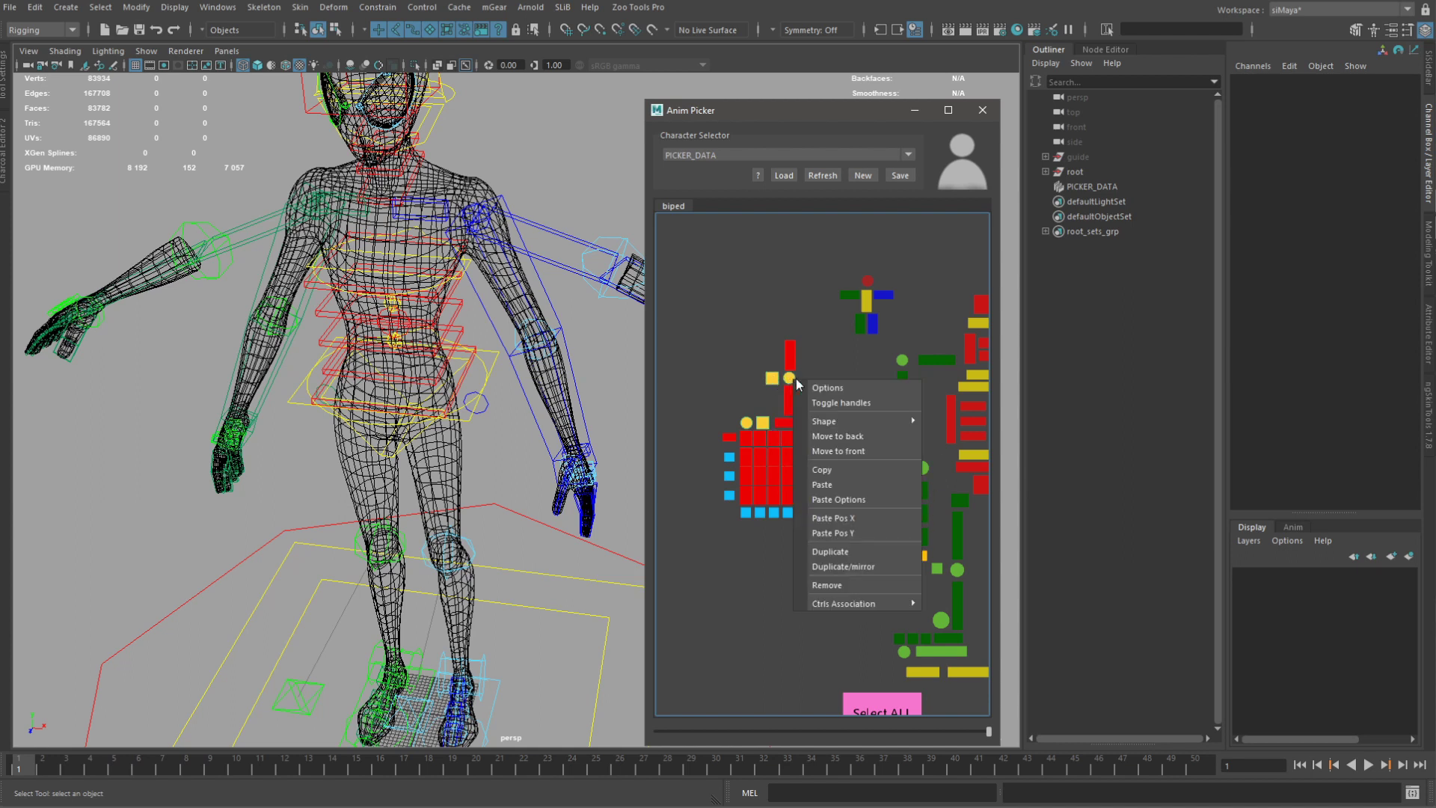
left_click(837, 500)
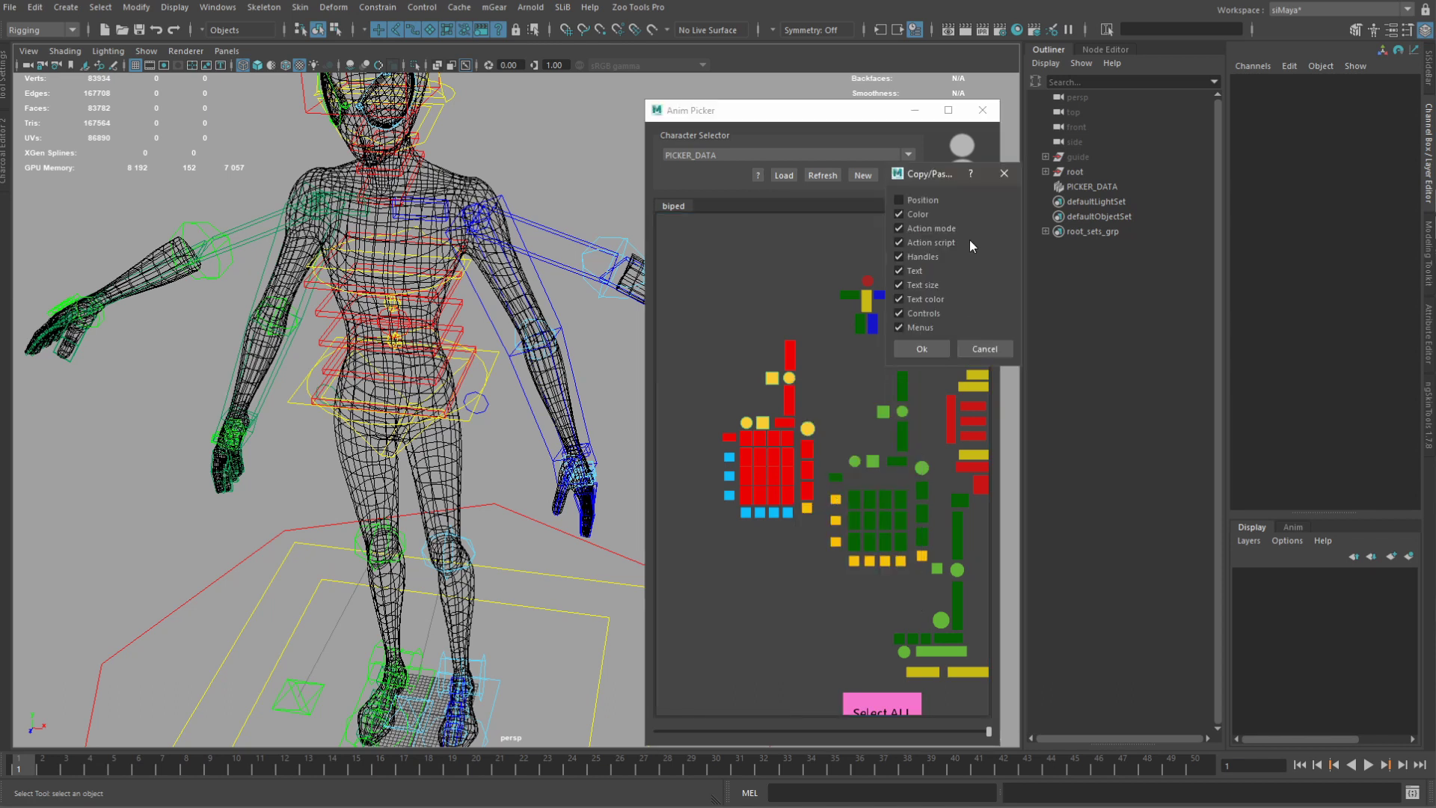
left_click(906, 229)
left_click(901, 257)
left_click(921, 348)
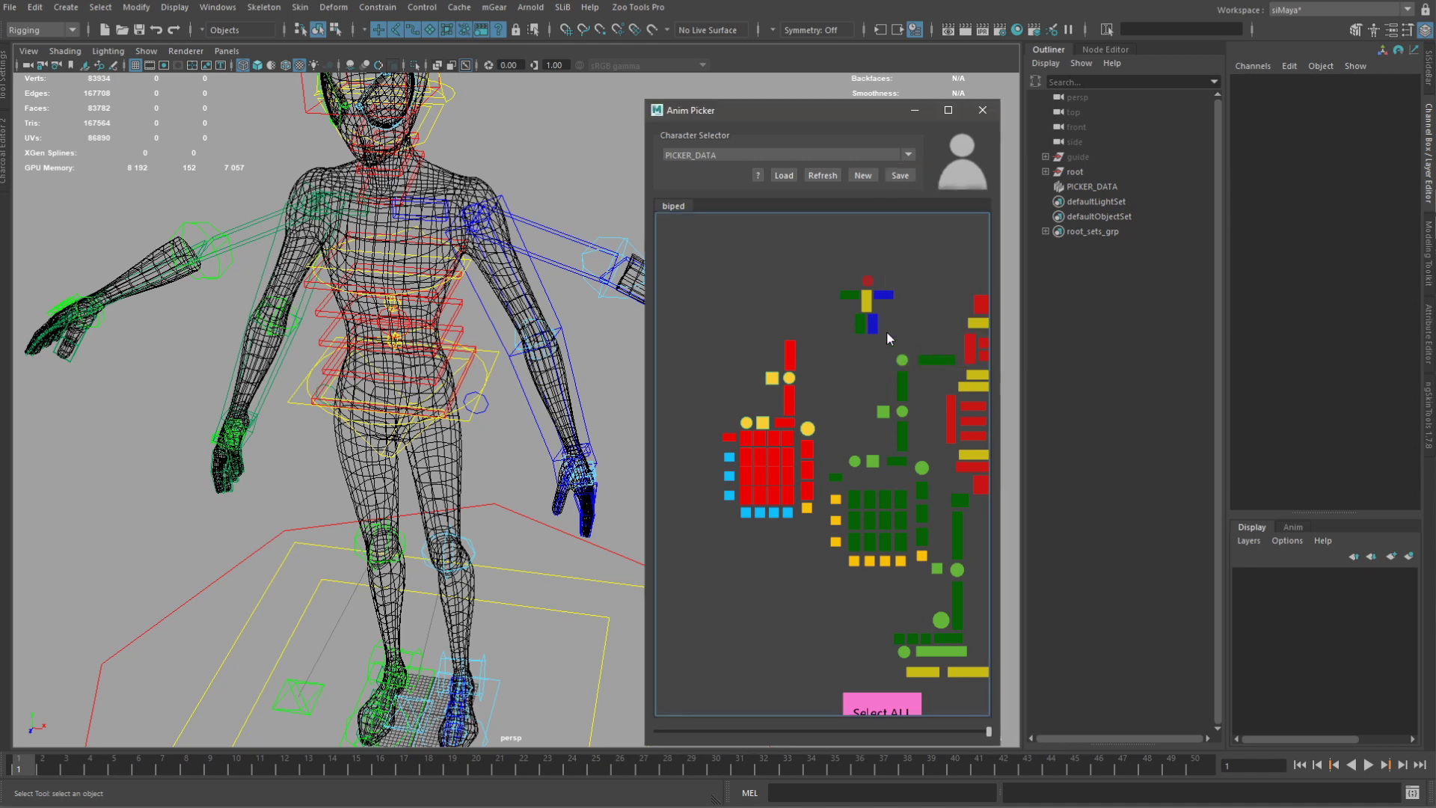
right_click(790, 380)
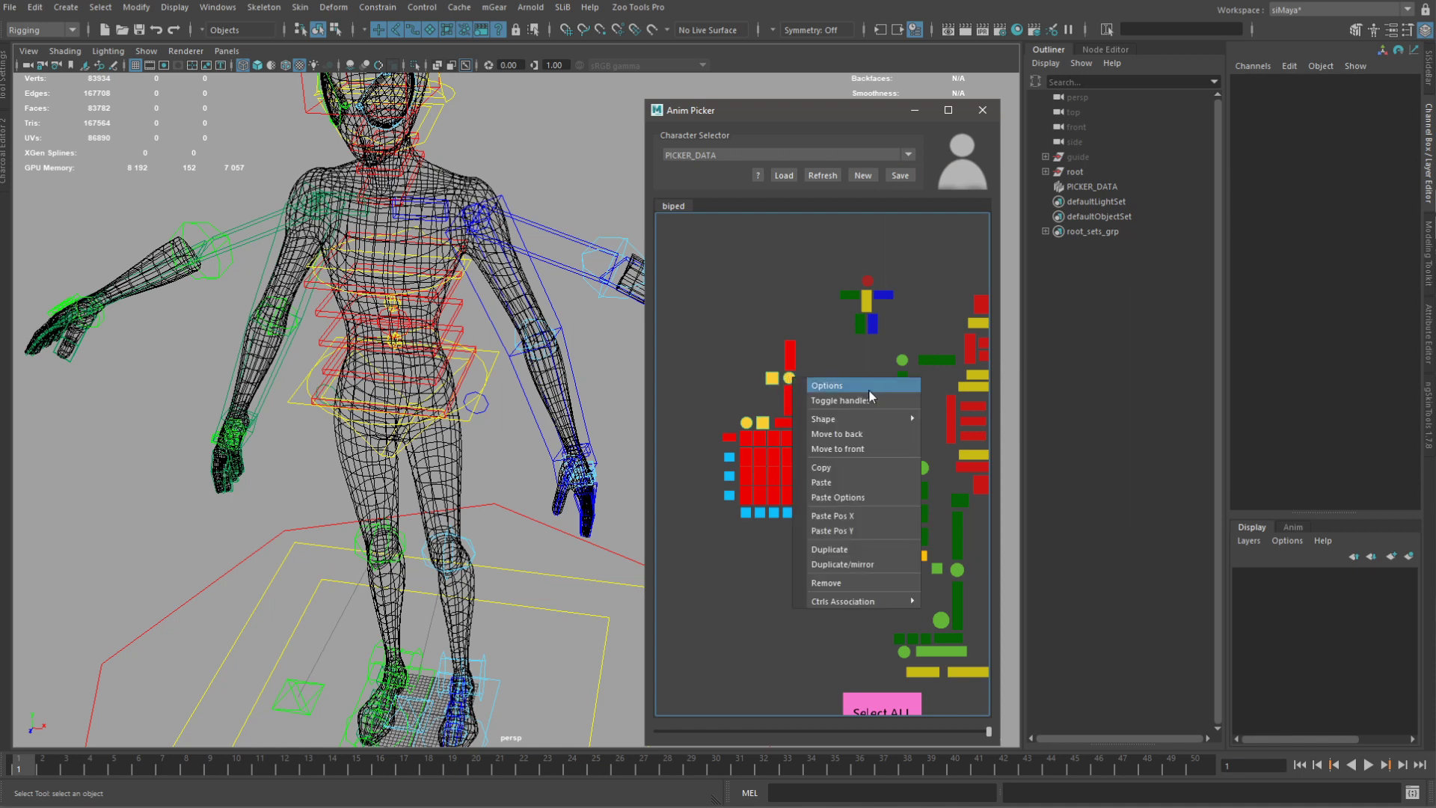
left_click(830, 482)
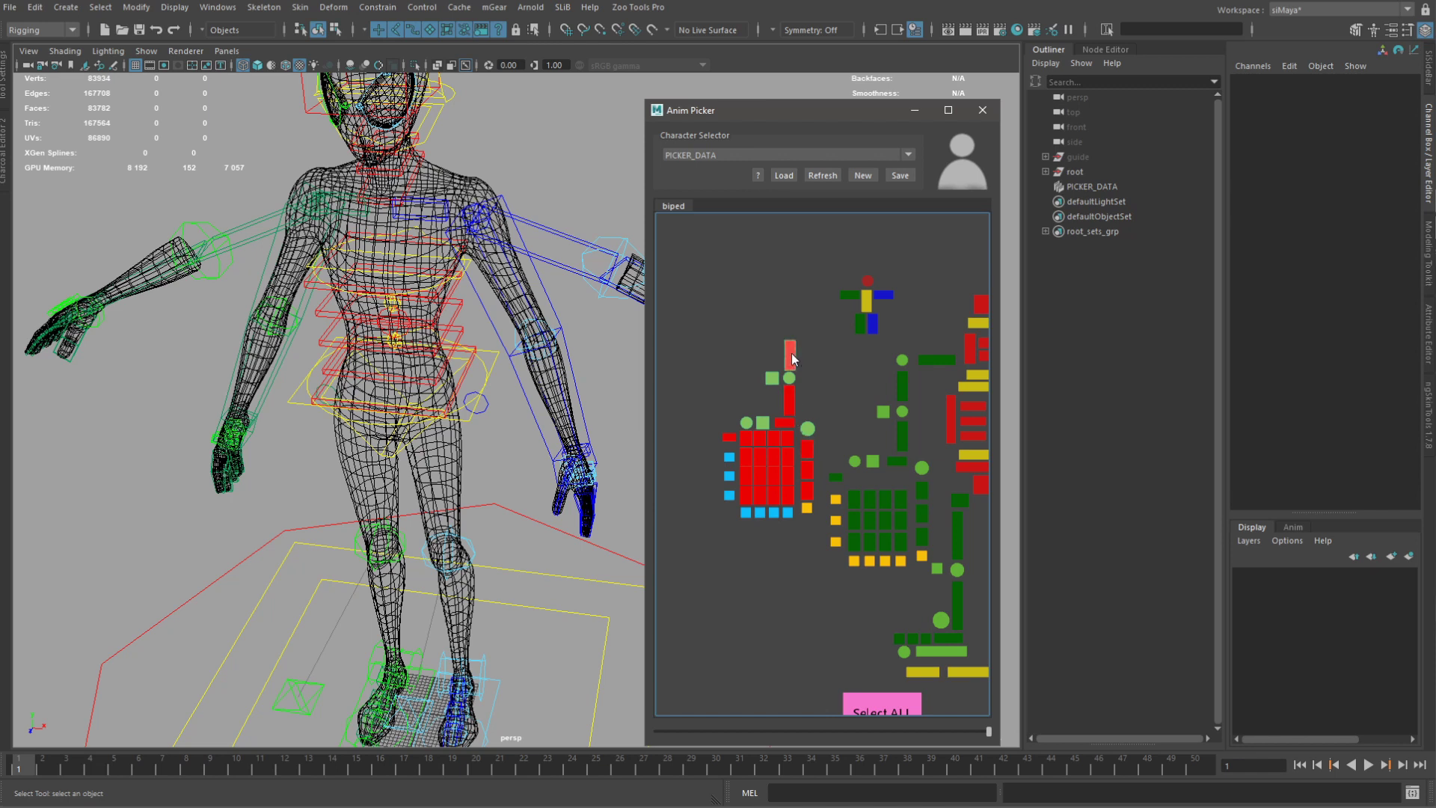
Copy a dark green right arm button and paste its colour onto all the red buttons of the extra right arm and hand.
right_click(900, 391)
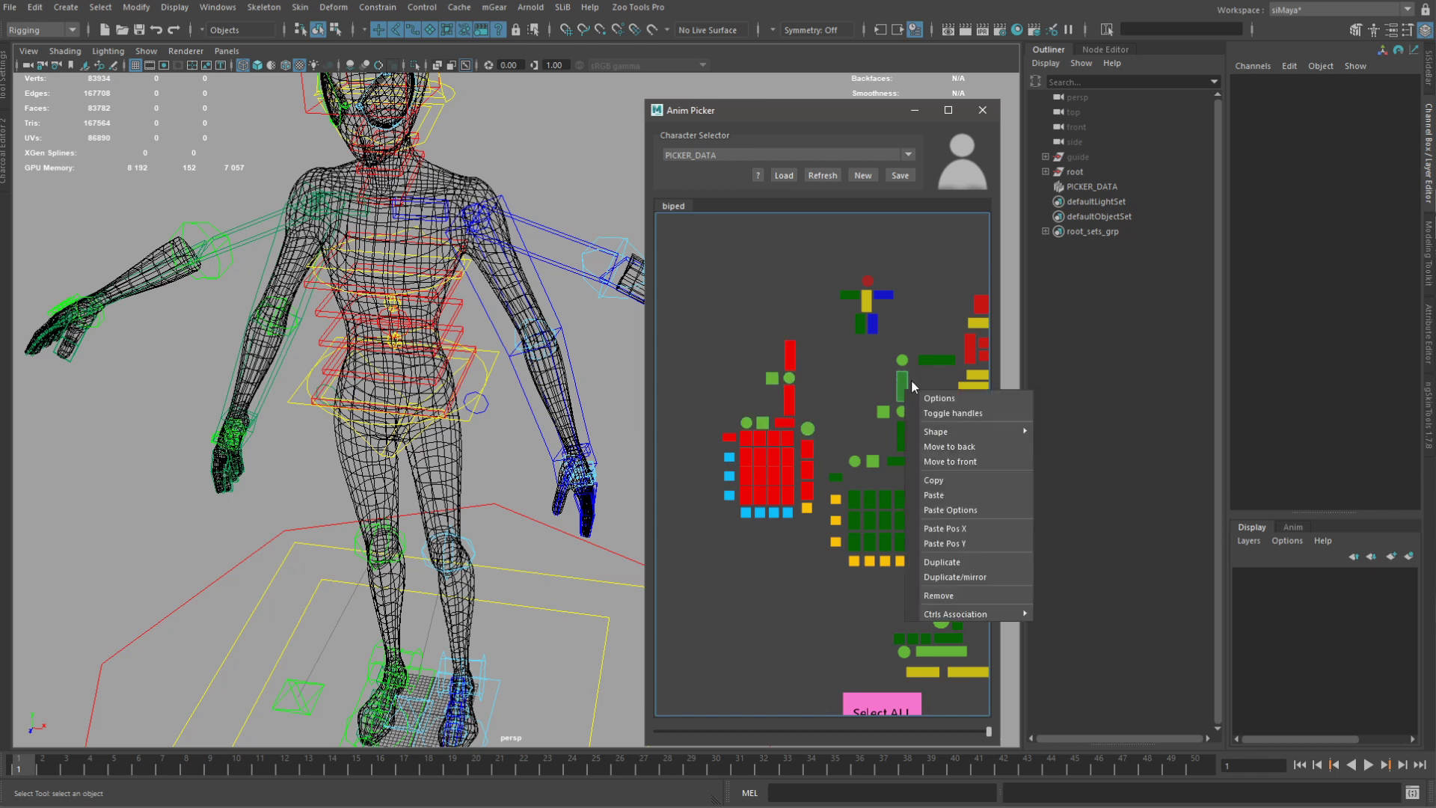
left_click(949, 477)
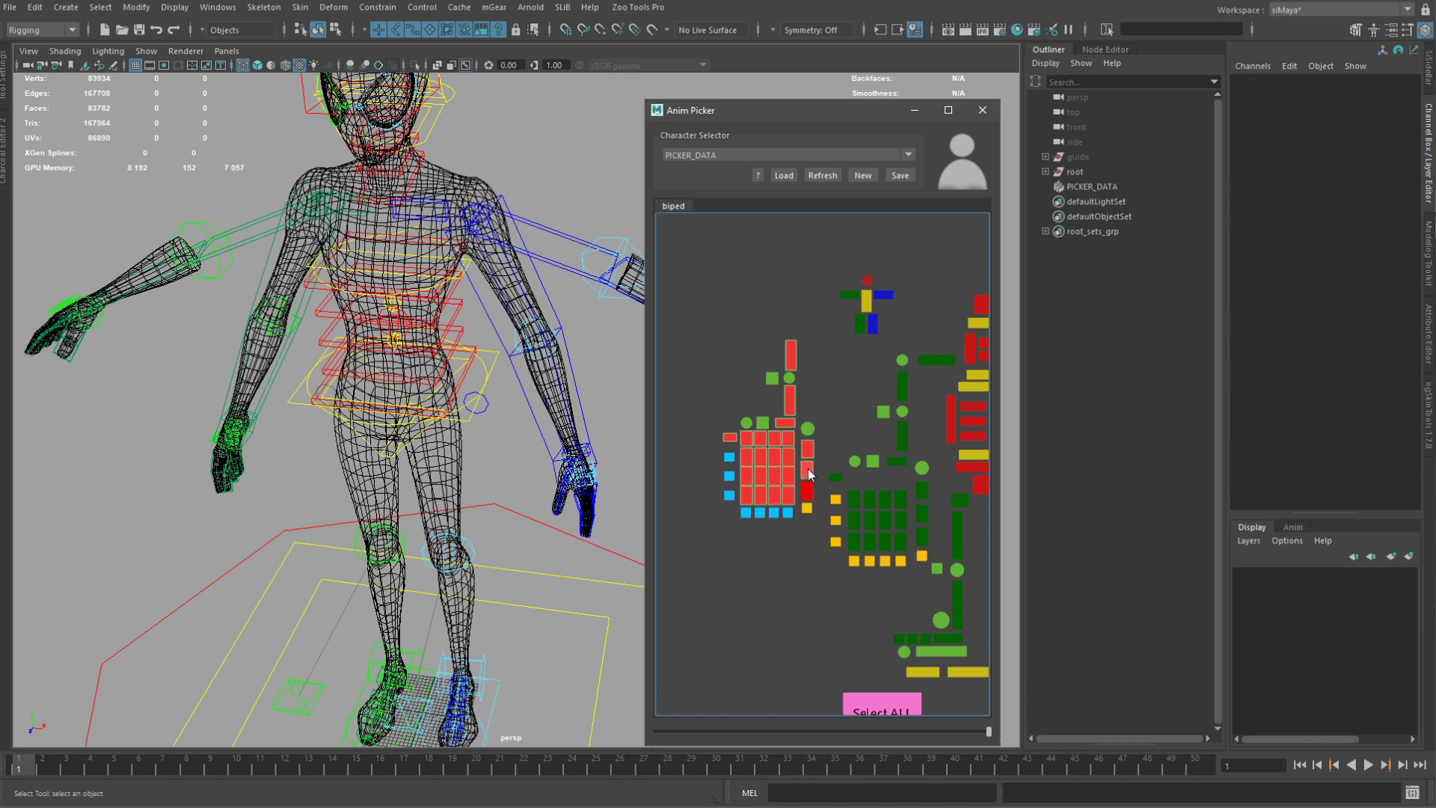
right_click(807, 494)
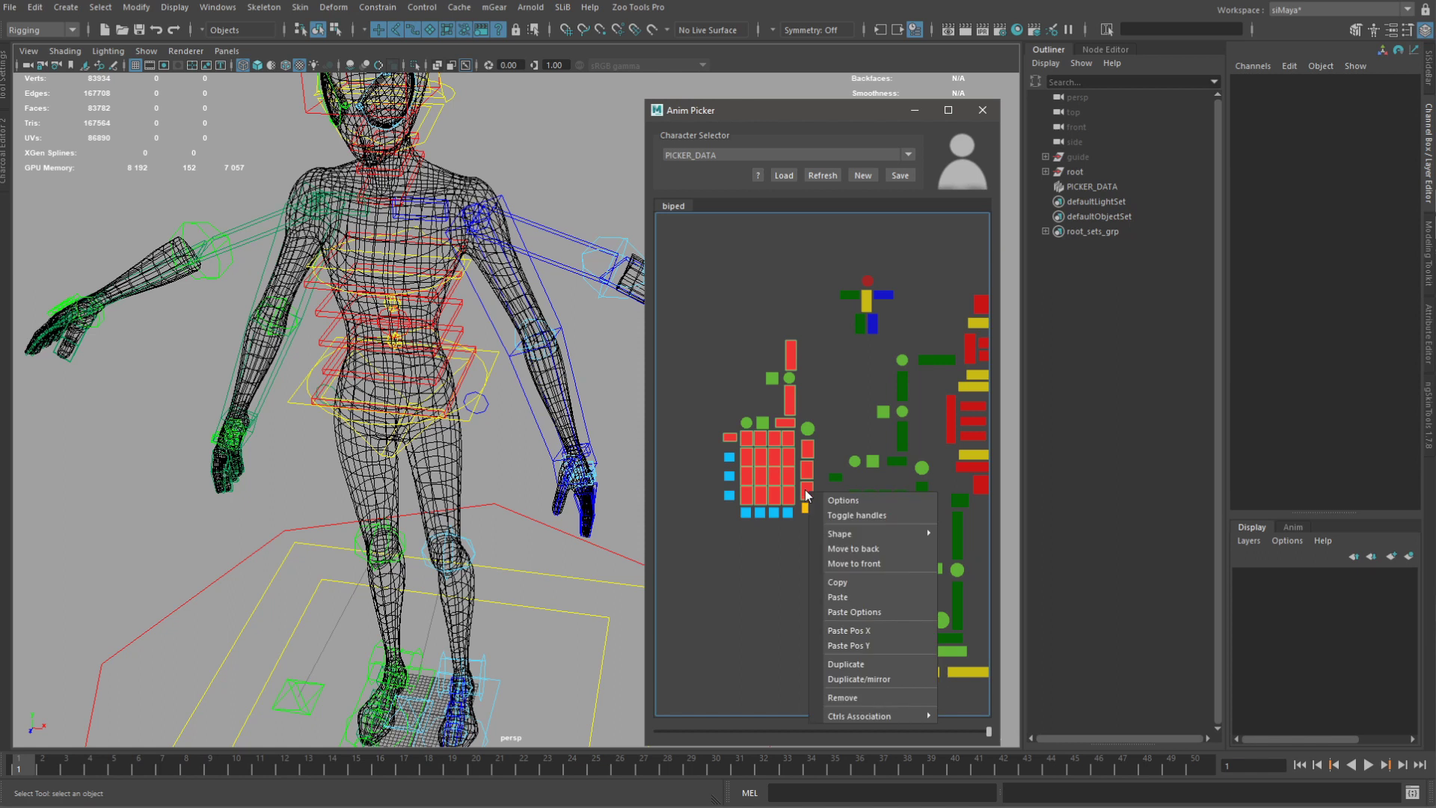
mouse_move(873, 534)
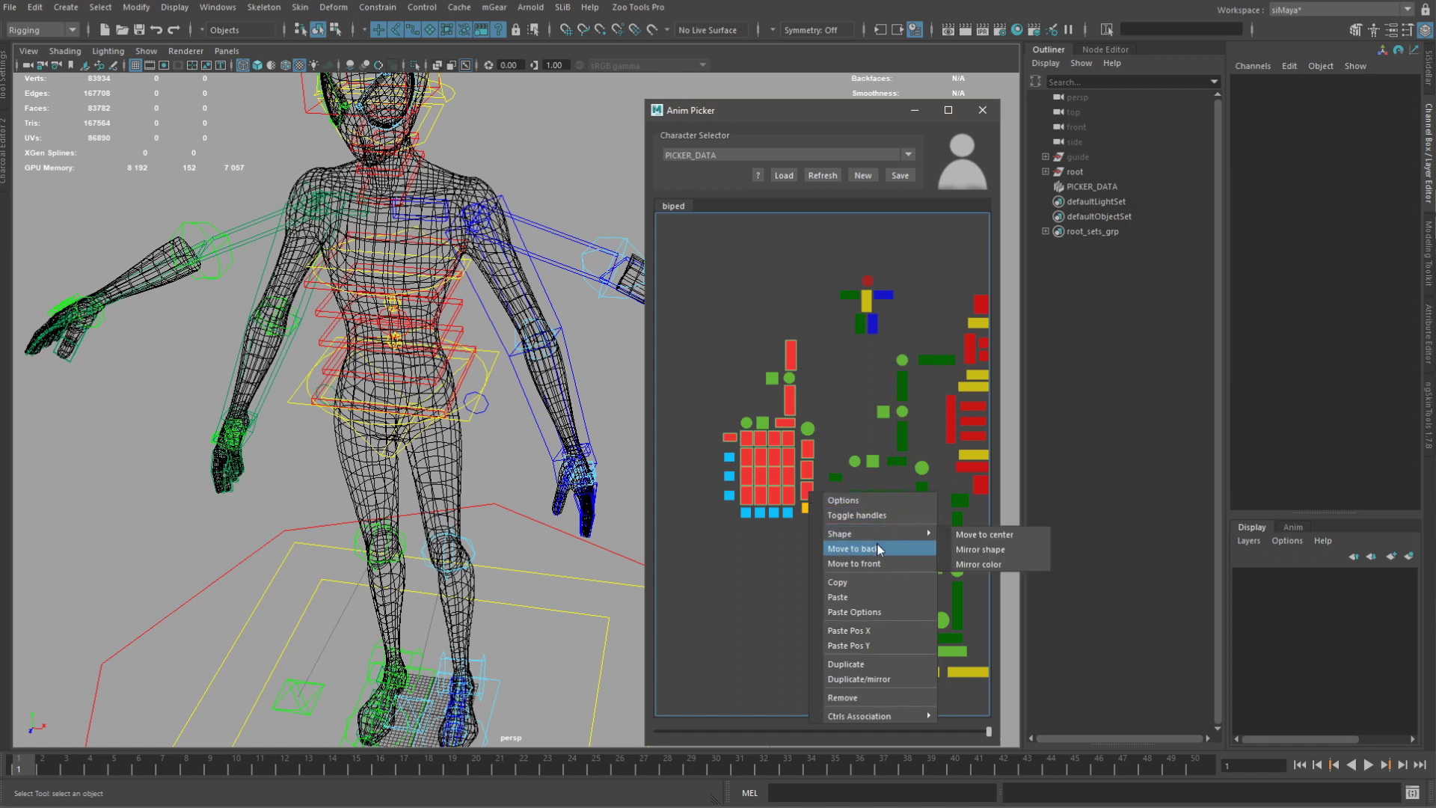
left_click(863, 598)
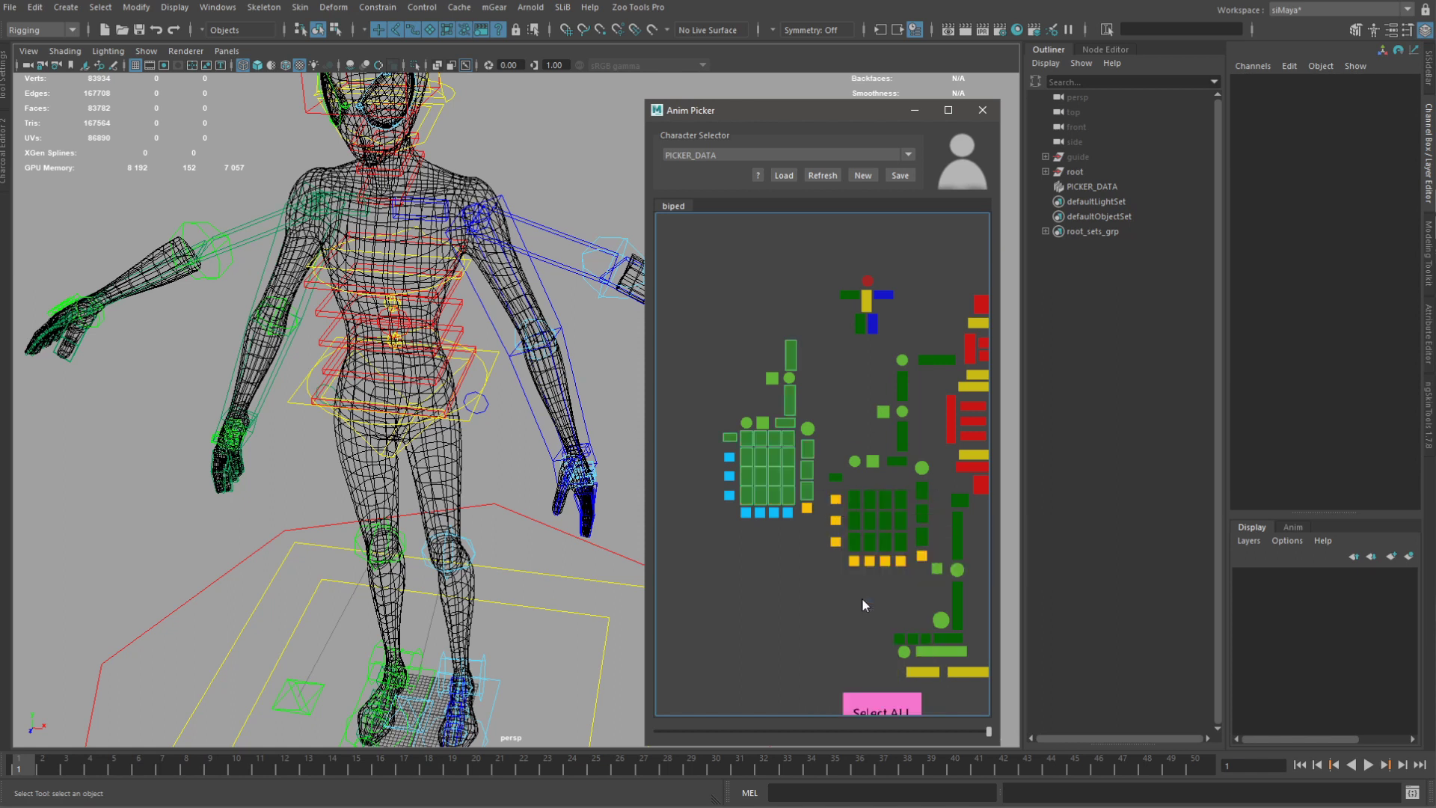
left_click(797, 590)
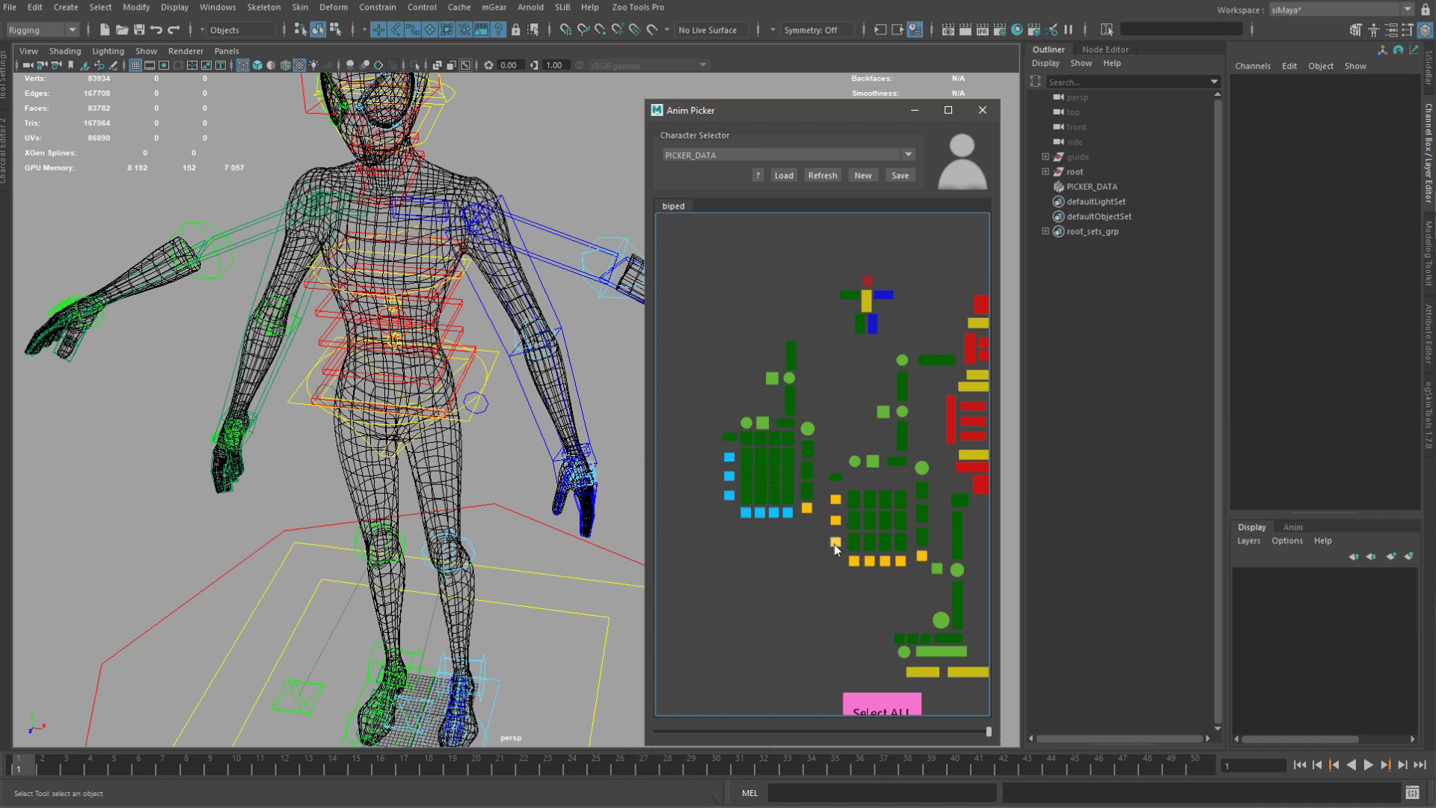
Copy an orange finger button and paste its colour onto the light blue square buttons around the extra right hand.
right_click(833, 544)
left_click(881, 634)
right_click(729, 457)
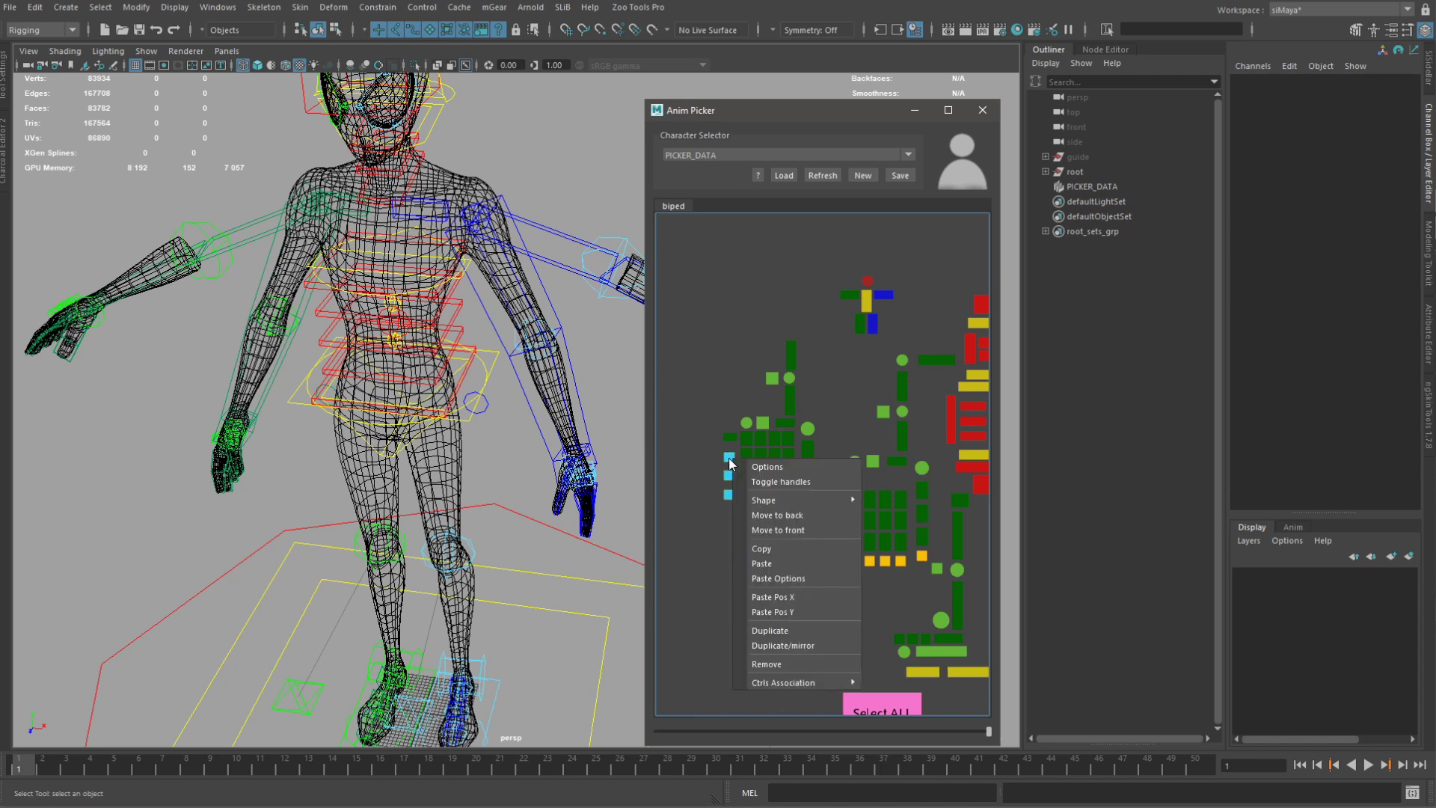
left_click(772, 562)
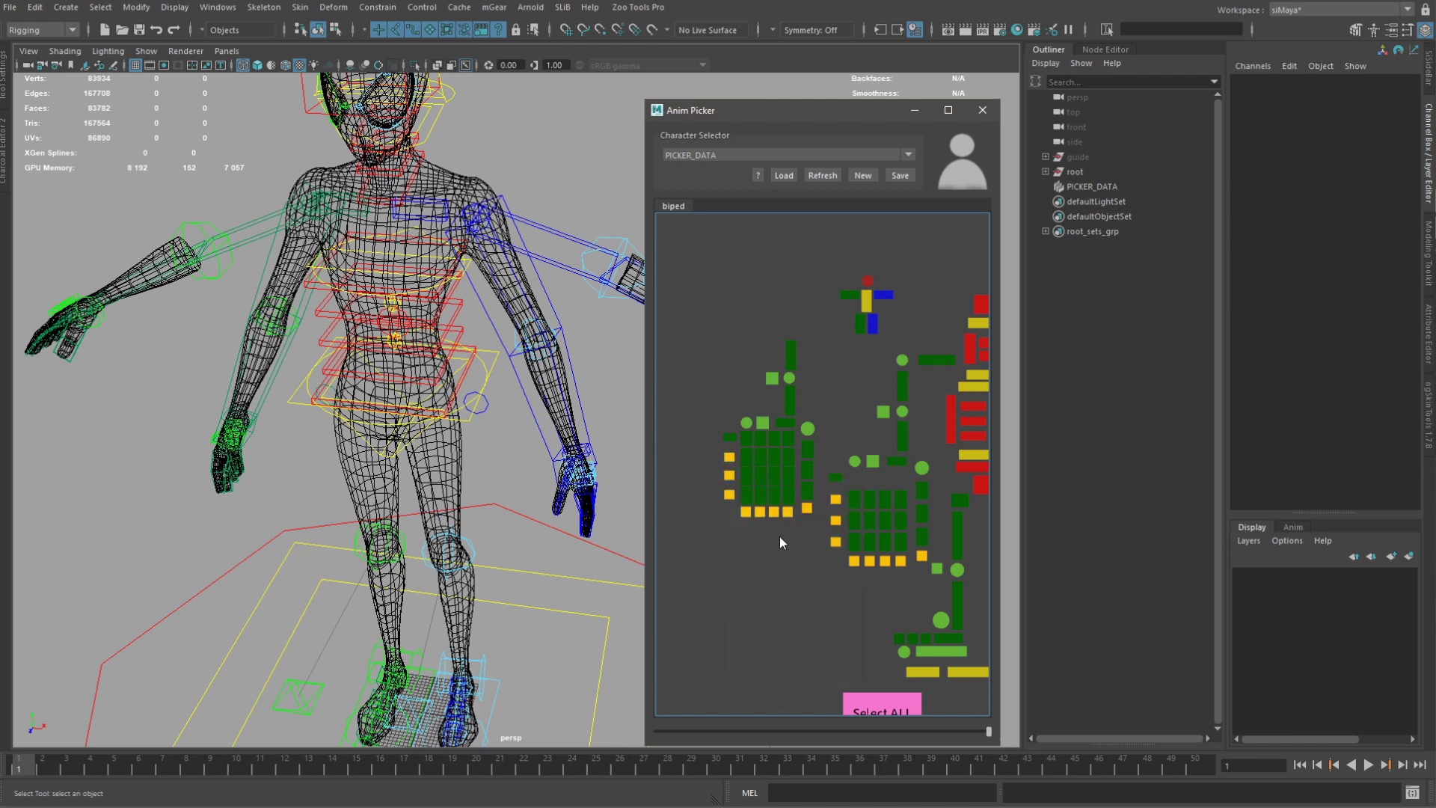
Resize the picker window to fit the whole biped layout and compare the recoloured extra right arm with the other arms.
scroll(802, 592, "down", 5)
middle_click_drag(860, 623, 791, 570)
middle_click_drag(827, 525, 826, 523)
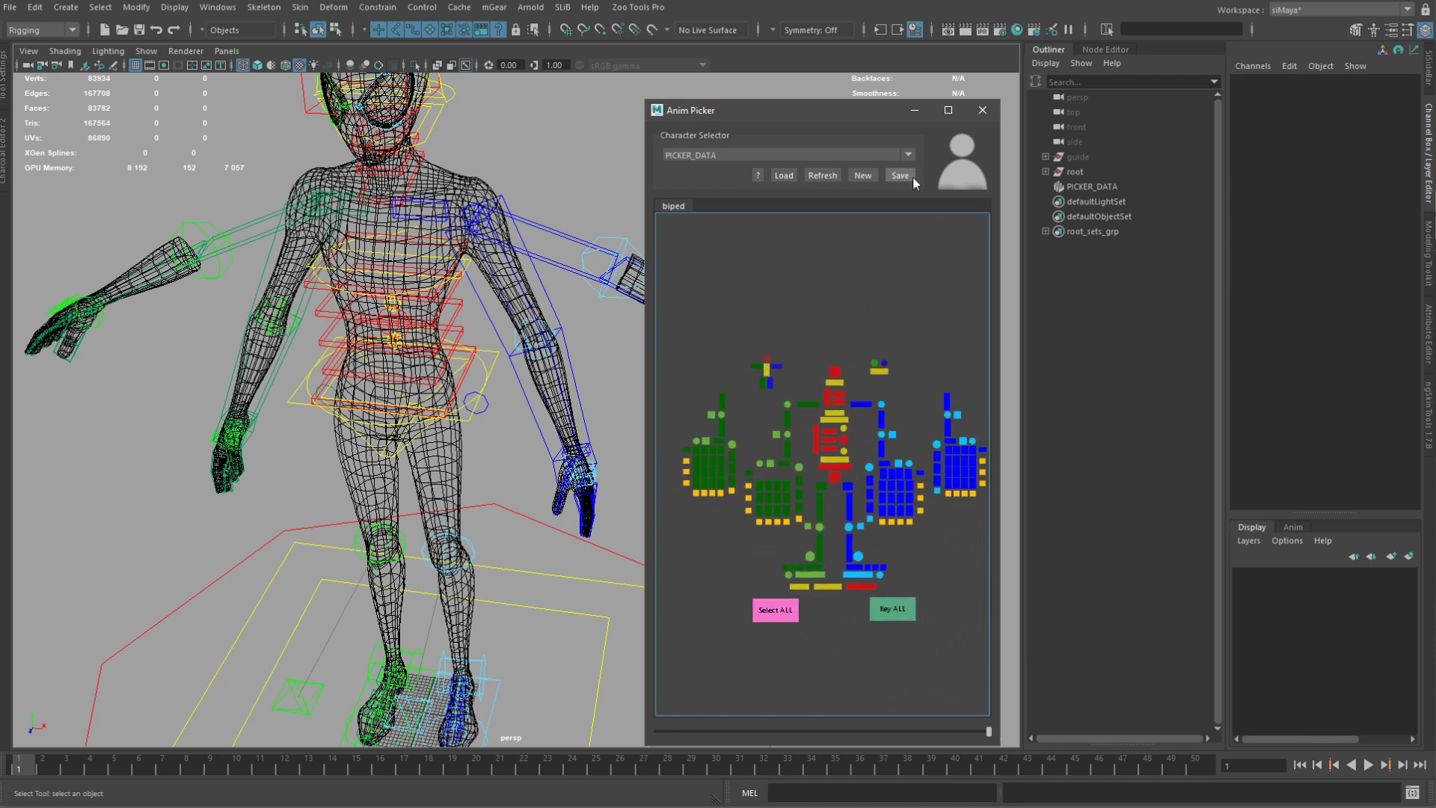
left_click_drag(649, 341, 254, 337)
left_click(913, 582)
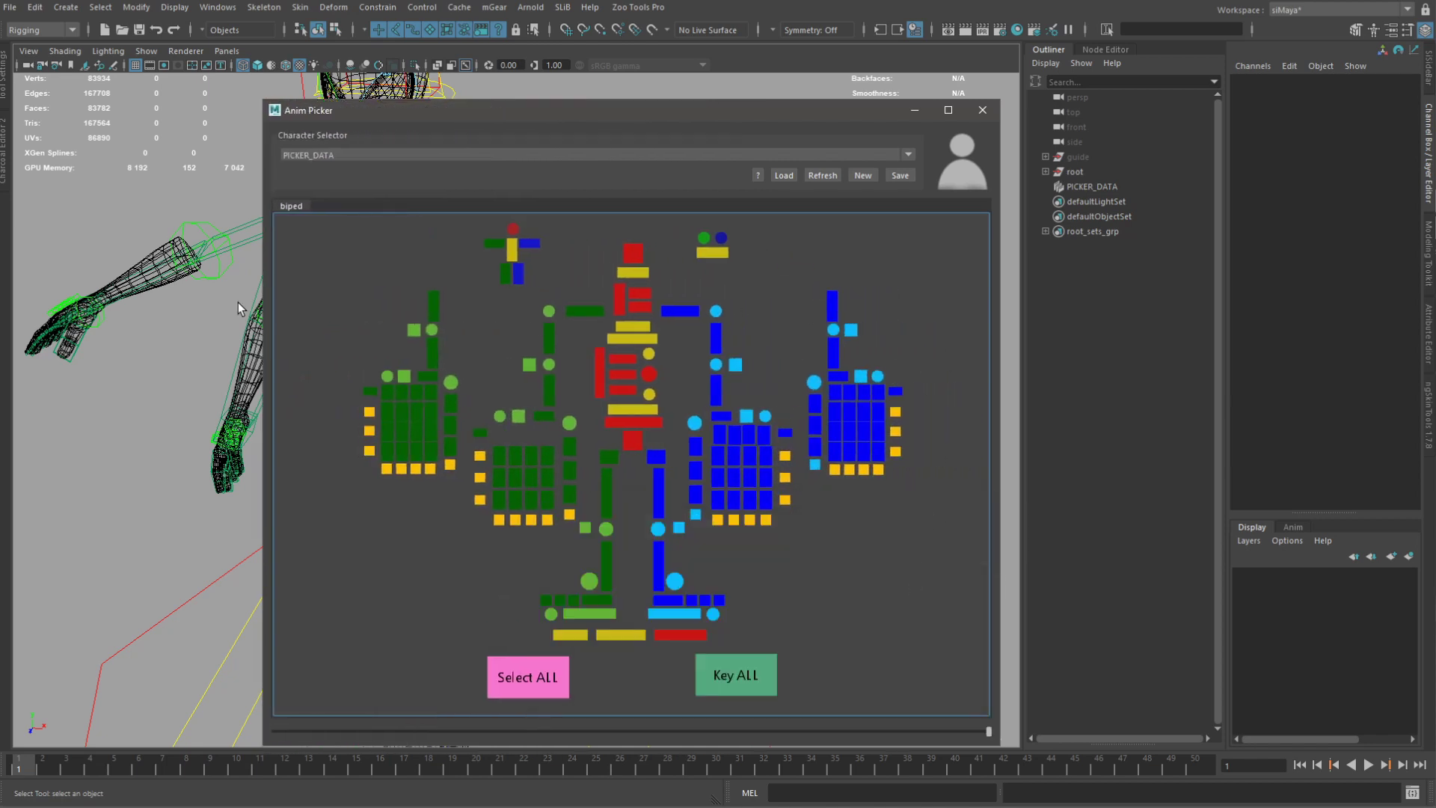
left_click_drag(264, 254, 498, 263)
Toggle the picker to animation mode, test selecting the extra right arm and hand buttons, and move the picker window clear of the character.
right_click(916, 252)
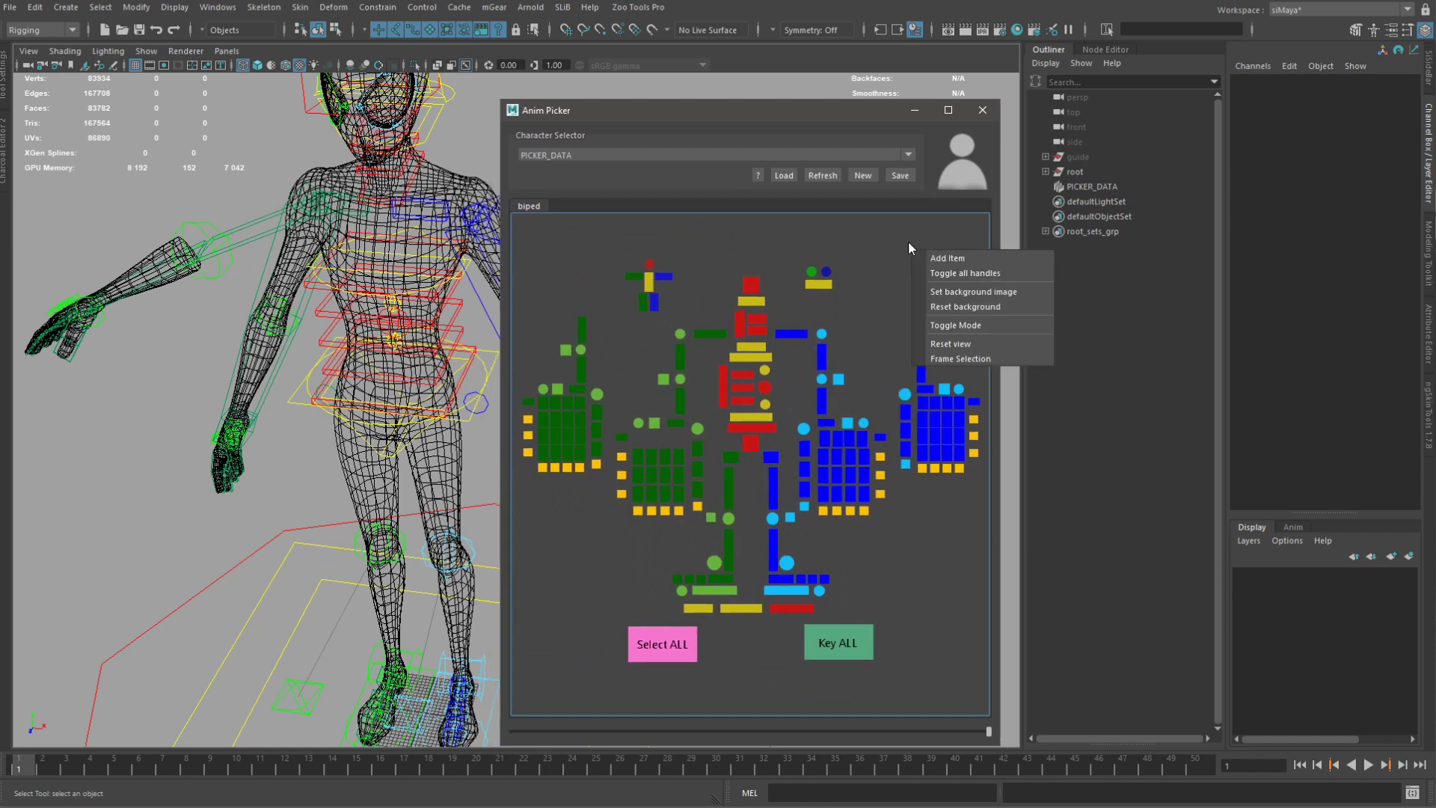
left_click(972, 325)
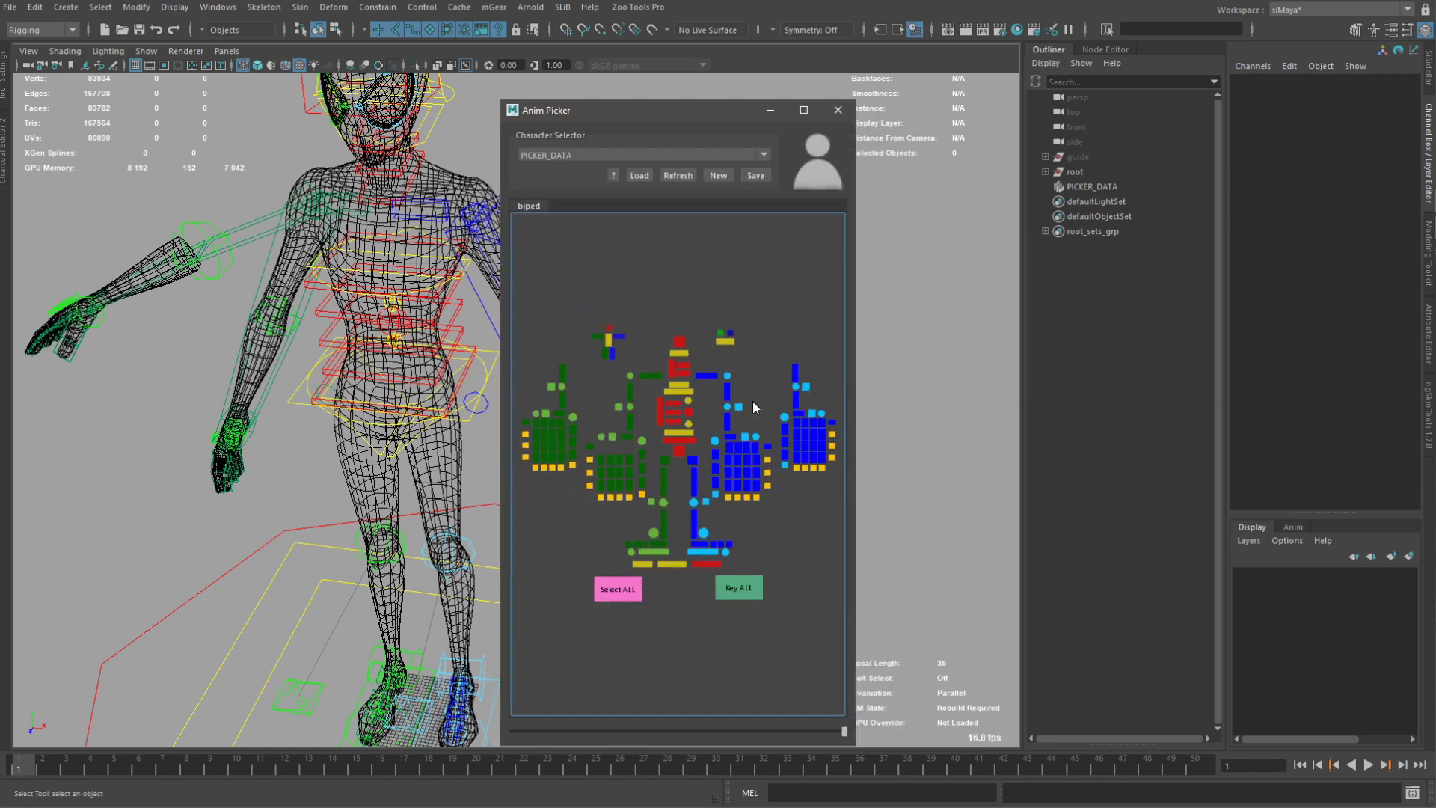
left_click_drag(274, 276, 293, 293, "alt")
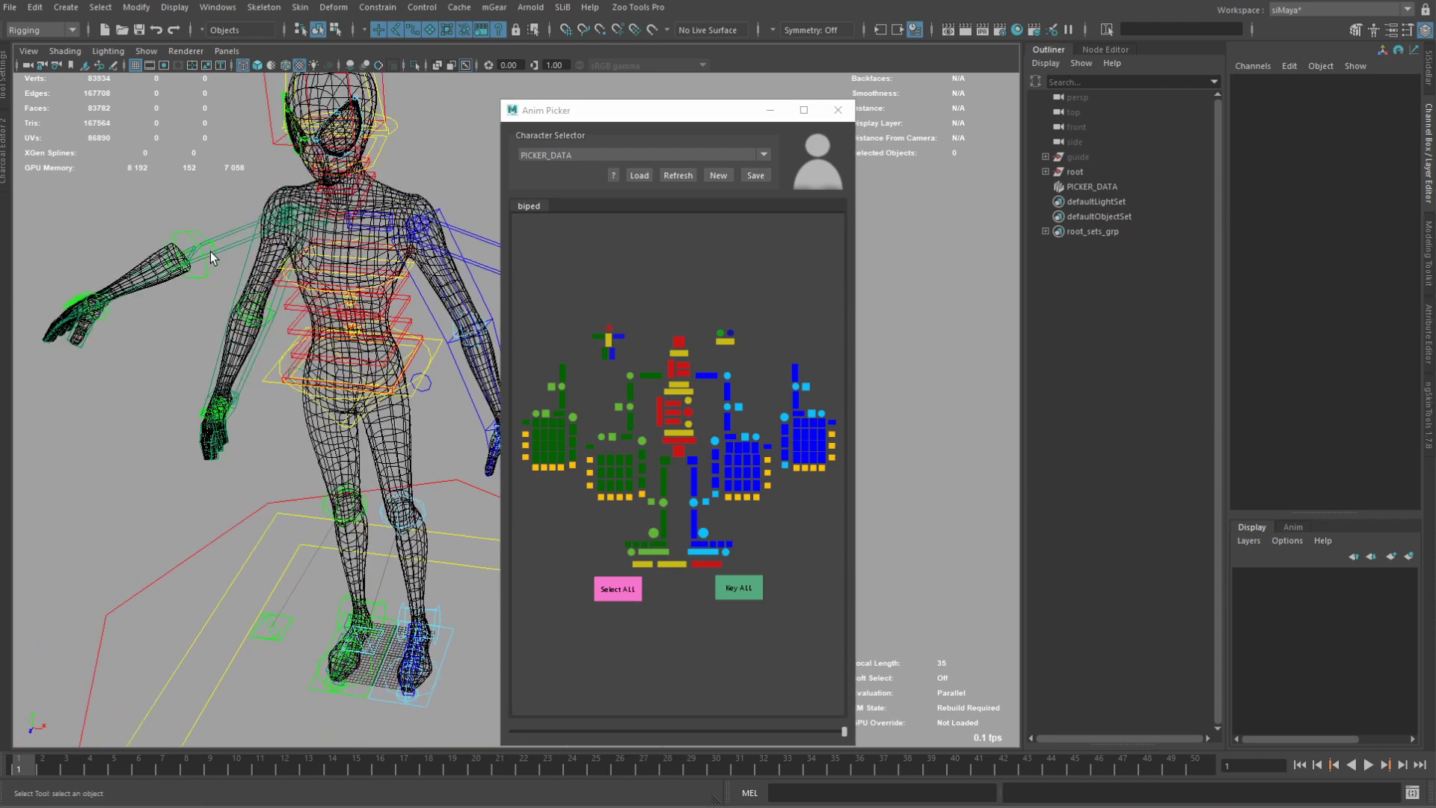
right_click_drag(293, 293, 270, 266, "alt")
left_click_drag(270, 267, 298, 314, "alt")
left_click(553, 422)
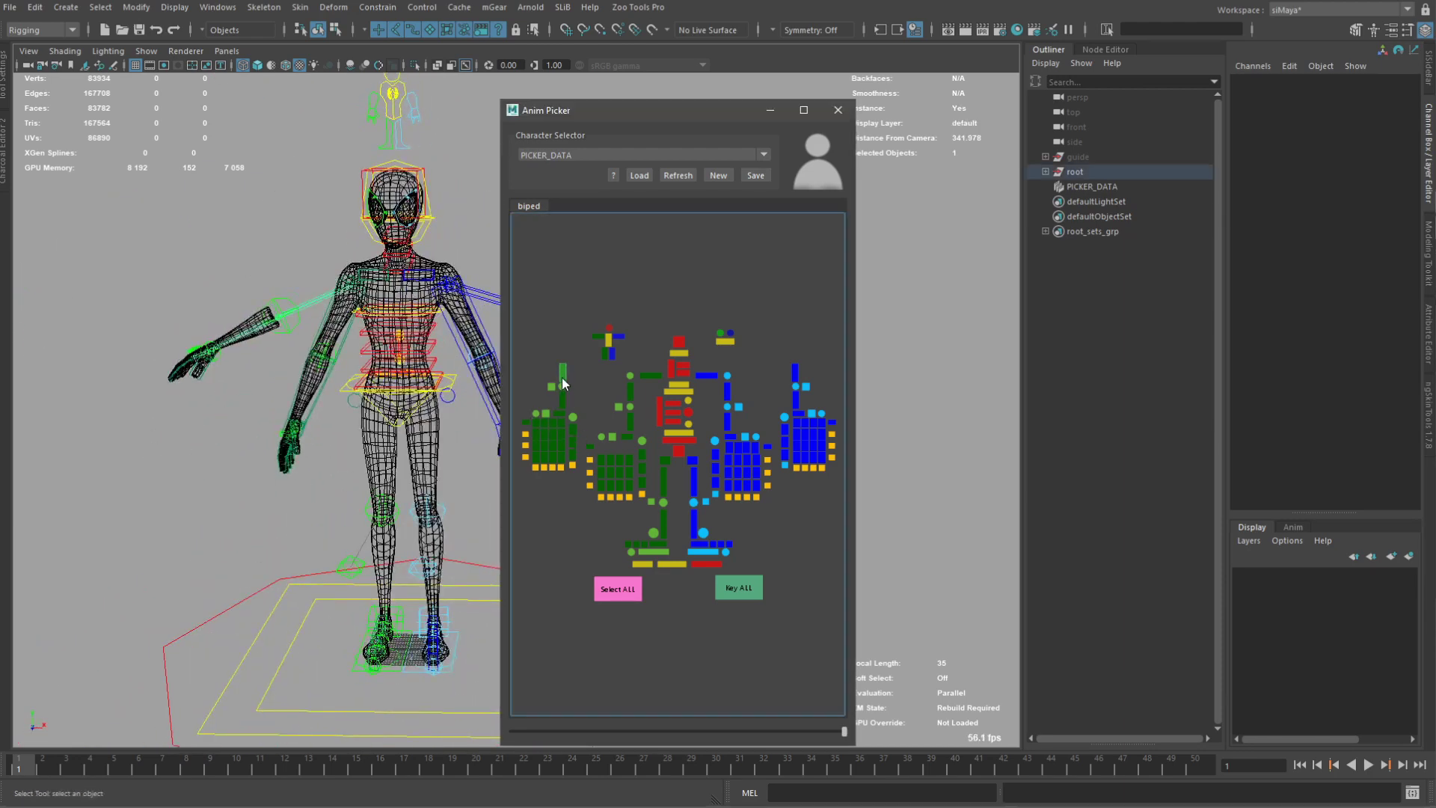
left_click(551, 437)
left_click_drag(519, 380, 557, 463)
left_click_drag(138, 418, 180, 436, "alt")
left_click_drag(679, 114, 808, 95)
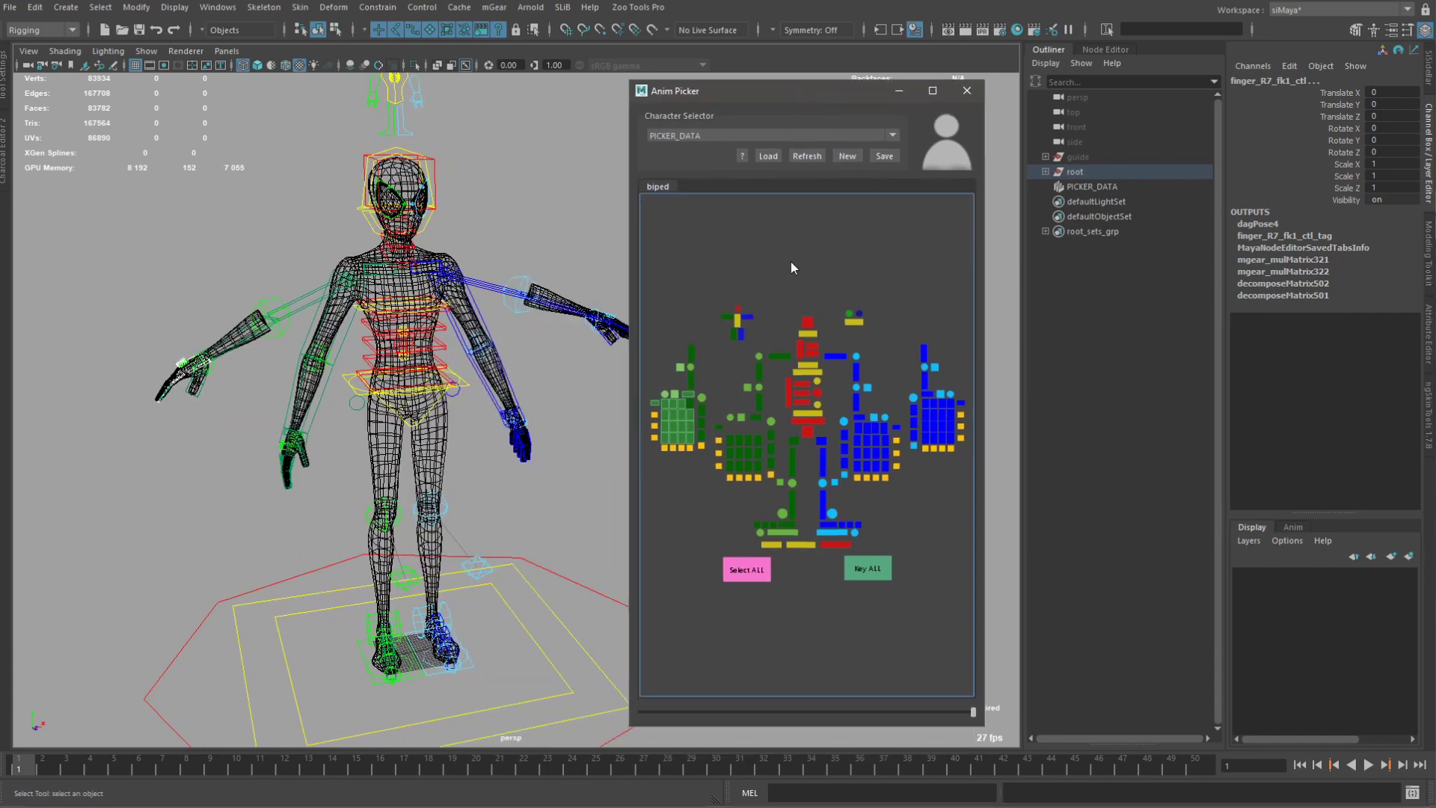
left_click(791, 262)
scroll(854, 376, "up", 2)
scroll(849, 381, "up", 2)
scroll(819, 277, "down", 2)
scroll(824, 290, "up", 1)
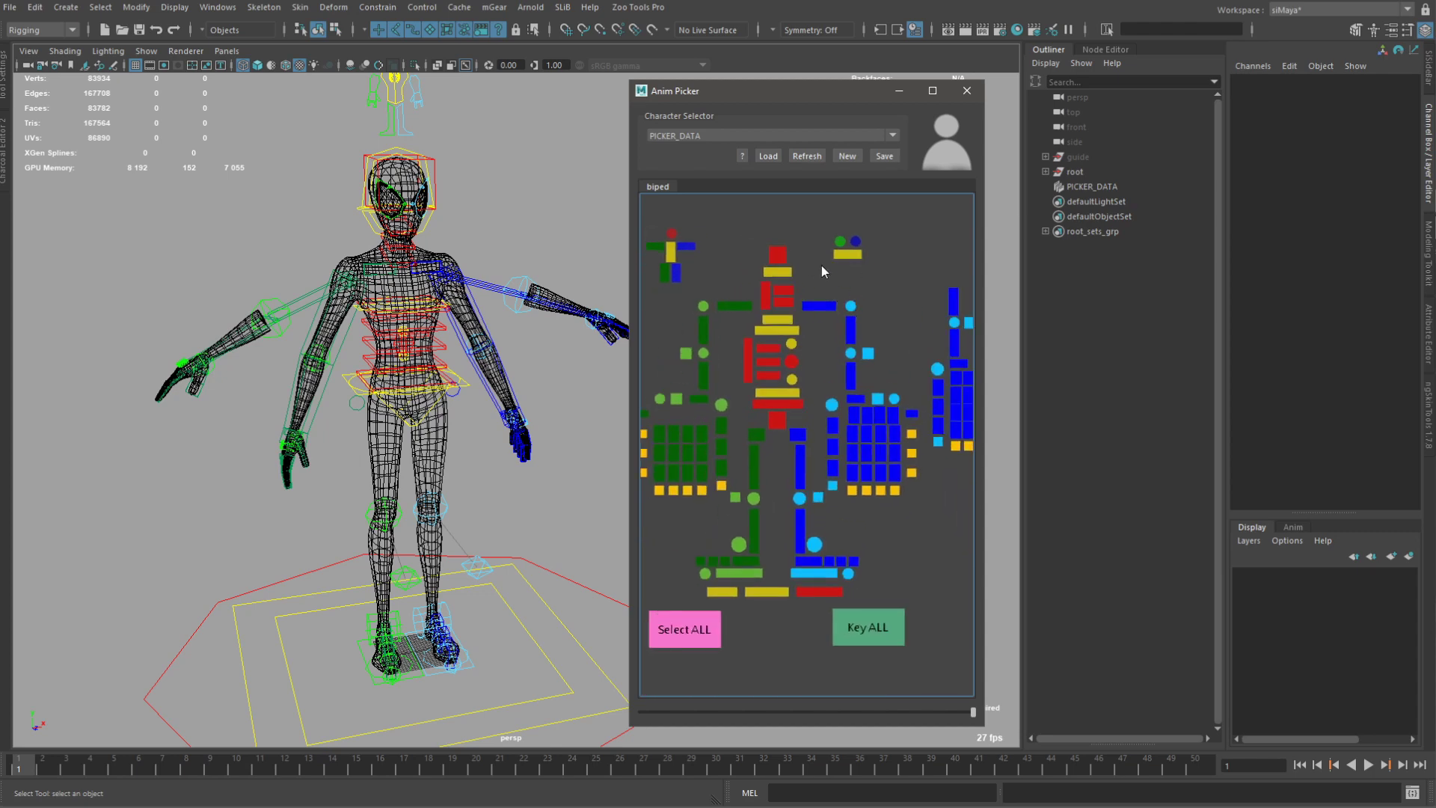
middle_click_drag(849, 305, 863, 294)
middle_click_drag(449, 134, 470, 241, "alt")
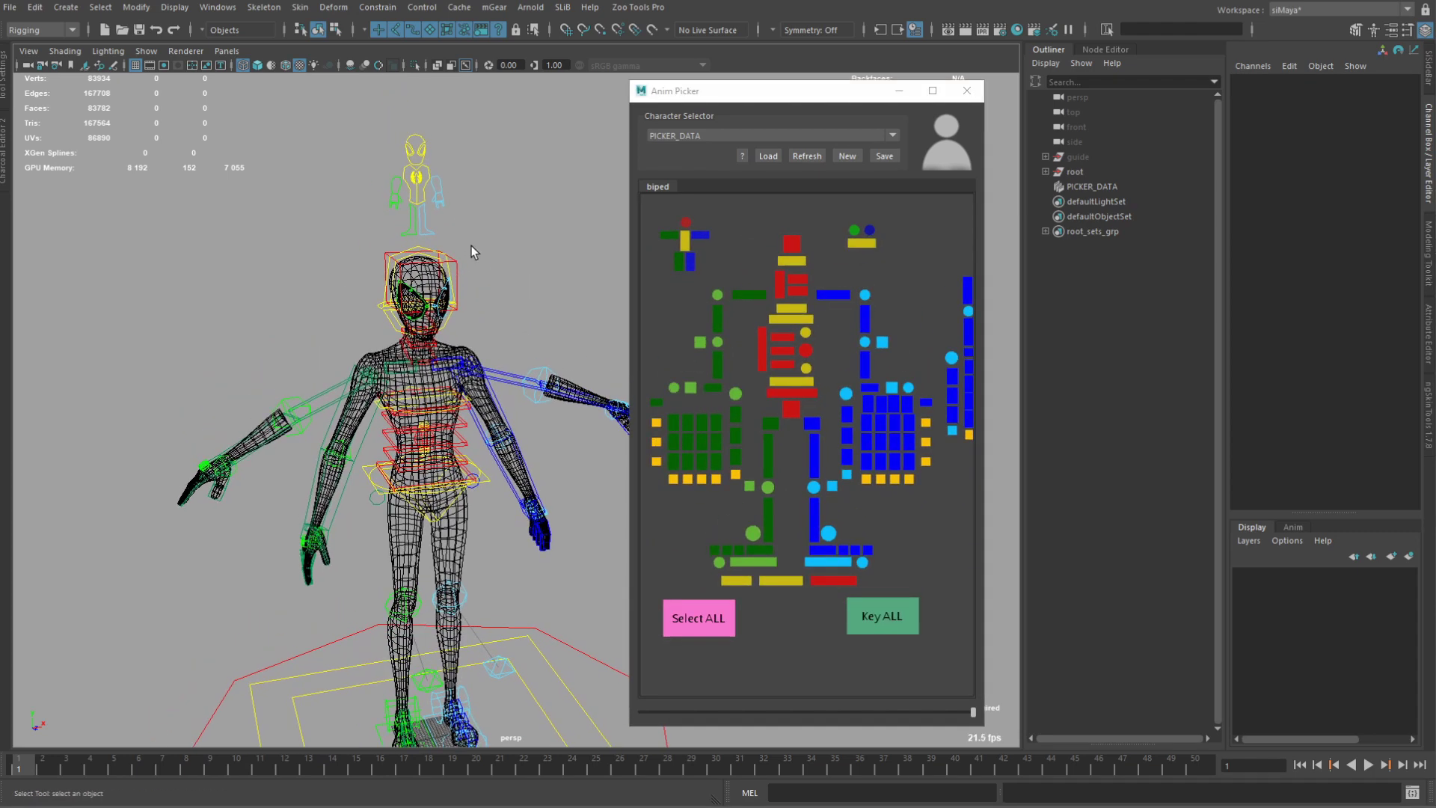
middle_click_drag(453, 164, 452, 222, "alt")
left_click_drag(470, 437, 502, 440, "alt")
middle_click_drag(490, 628, 516, 434, "alt")
mouse_move(516, 434)
left_mouse_down("alt")
mouse_move(441, 438)
mouse_move(528, 440)
left_mouse_up("alt")
middle_click_drag(528, 440, 525, 312, "alt")
left_click_drag(525, 312, 494, 299, "alt")
middle_click_drag(546, 355, 487, 365, "alt")
left_click_drag(487, 366, 522, 376, "alt")
middle_click_drag(490, 348, 481, 465, "alt")
left_click_drag(481, 465, 473, 432, "alt")
middle_click_drag(468, 347, 466, 384, "alt")
scroll(465, 379, "up", 4)
left_click_drag(474, 416, 478, 391, "alt")
middle_click_drag(461, 342, 473, 383, "alt")
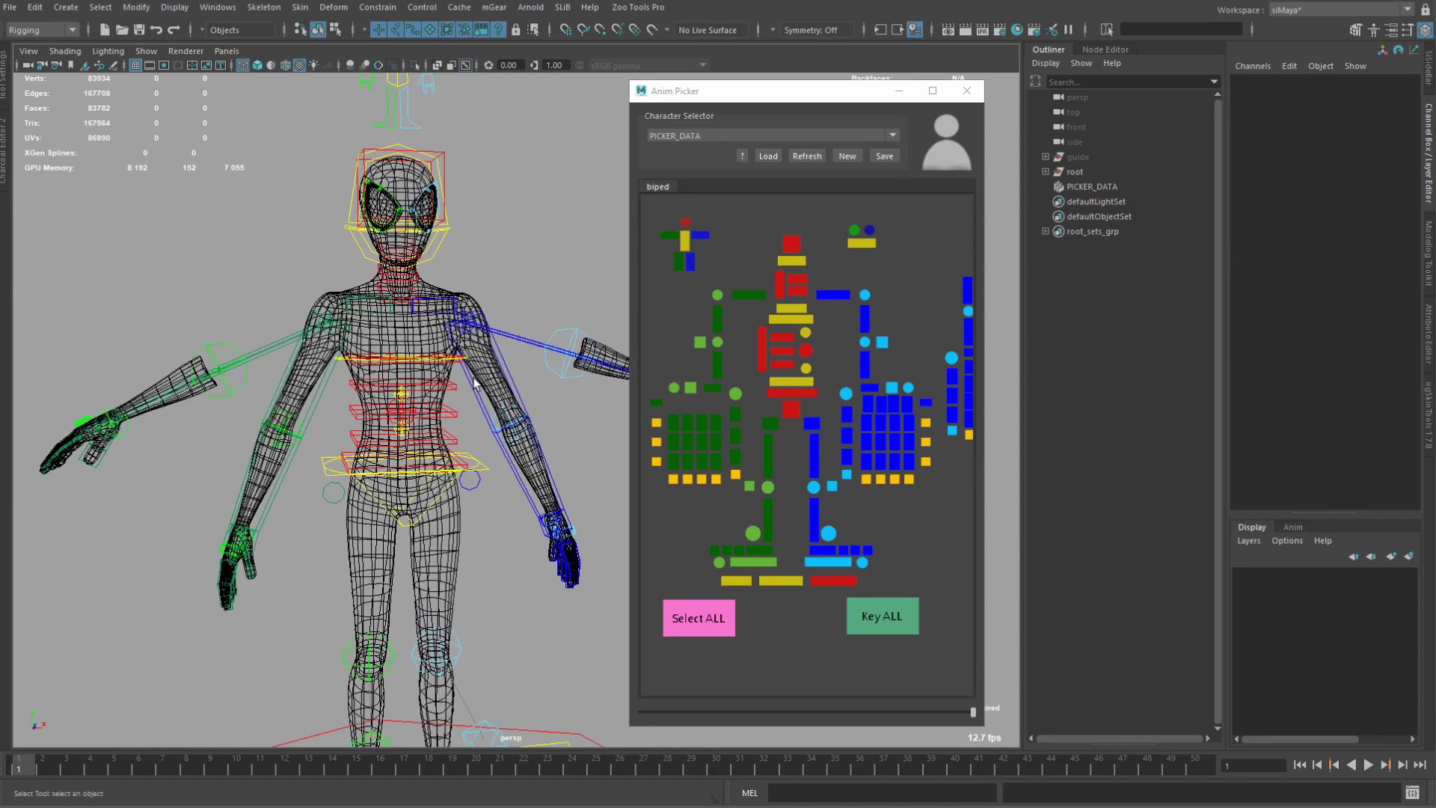
Toggle the picker back to edit mode, add a new item, and place it in the empty area below the left hand buttons.
right_click(906, 506)
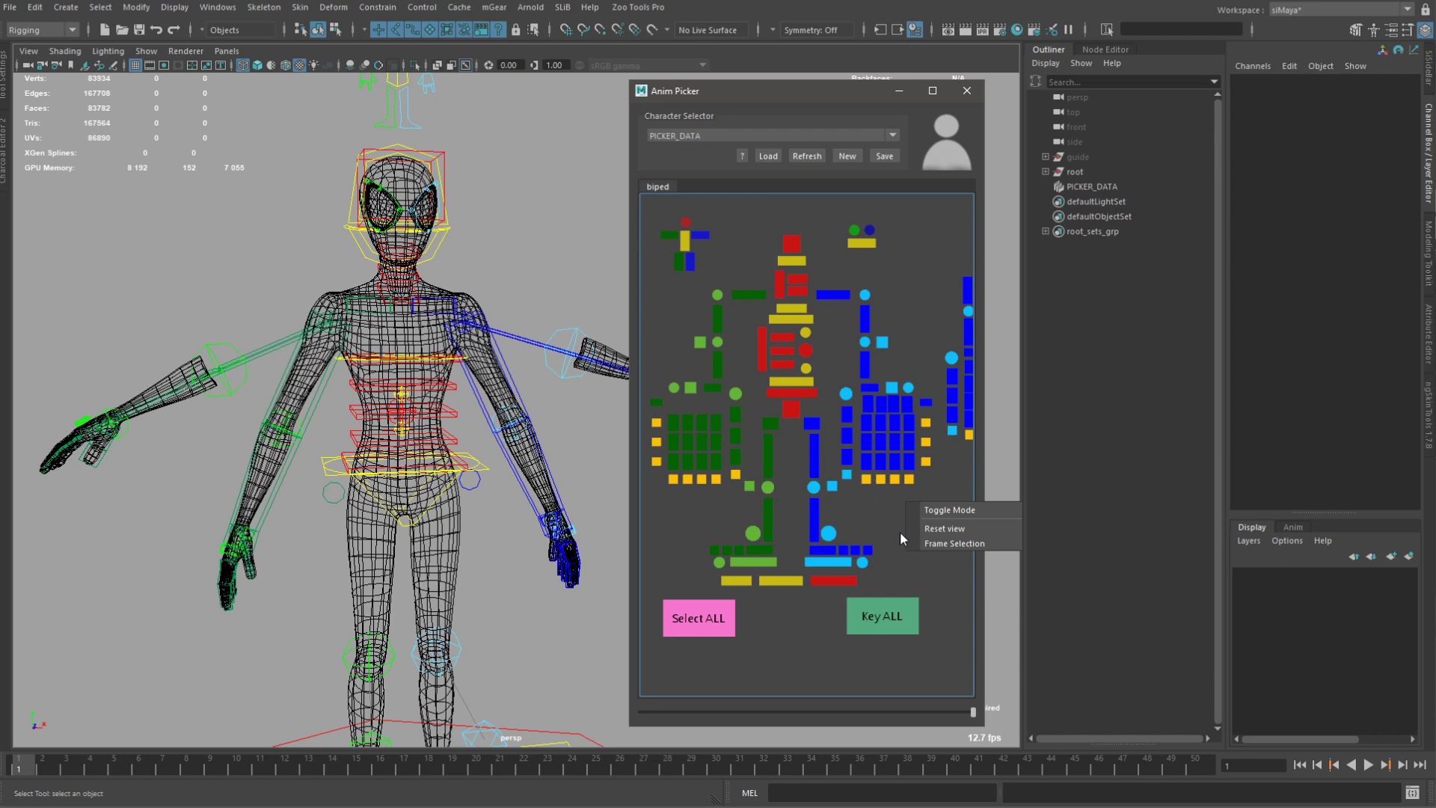
left_click(938, 512)
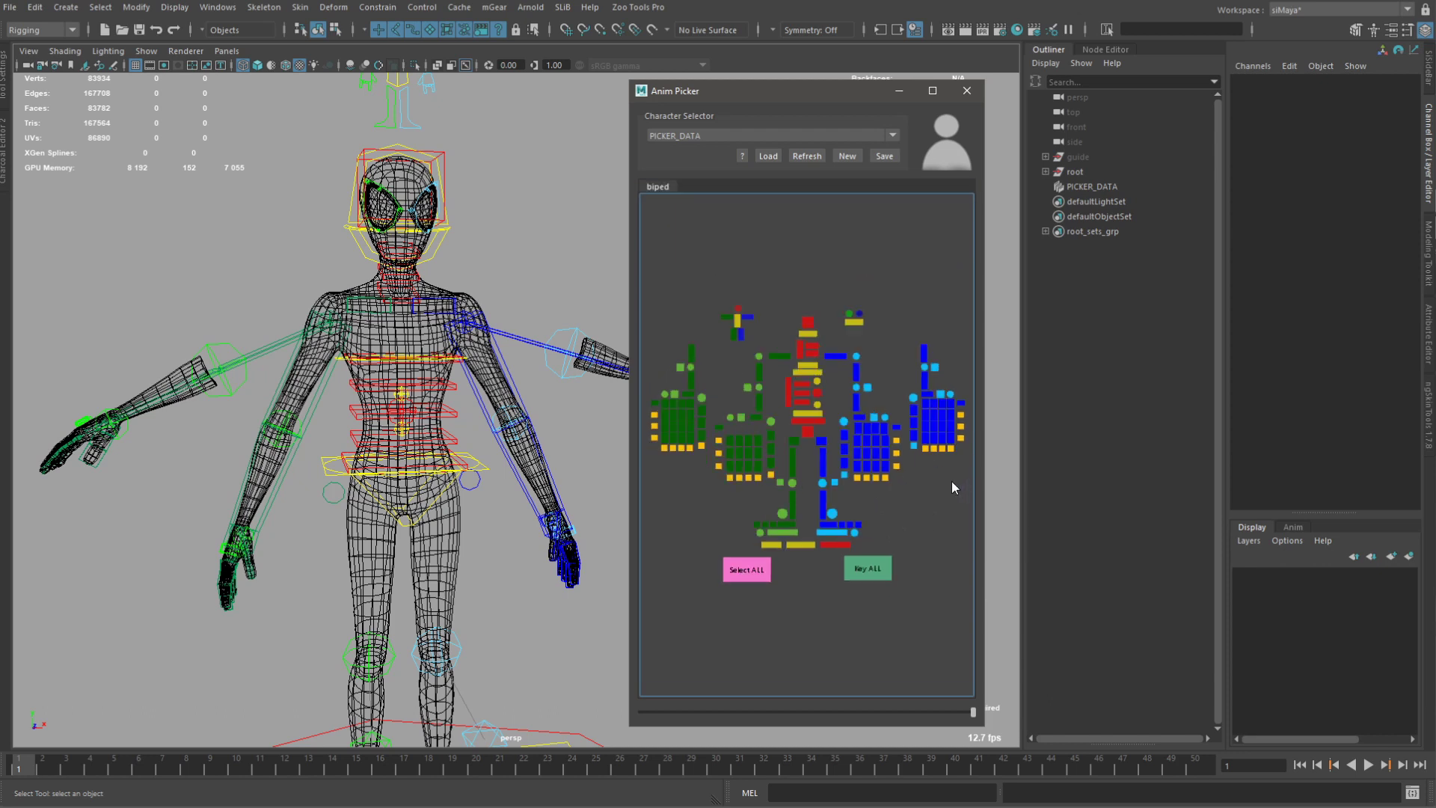
right_click(922, 499)
left_click(929, 509)
left_click_drag(806, 434, 918, 516)
scroll(924, 517, "up", 1)
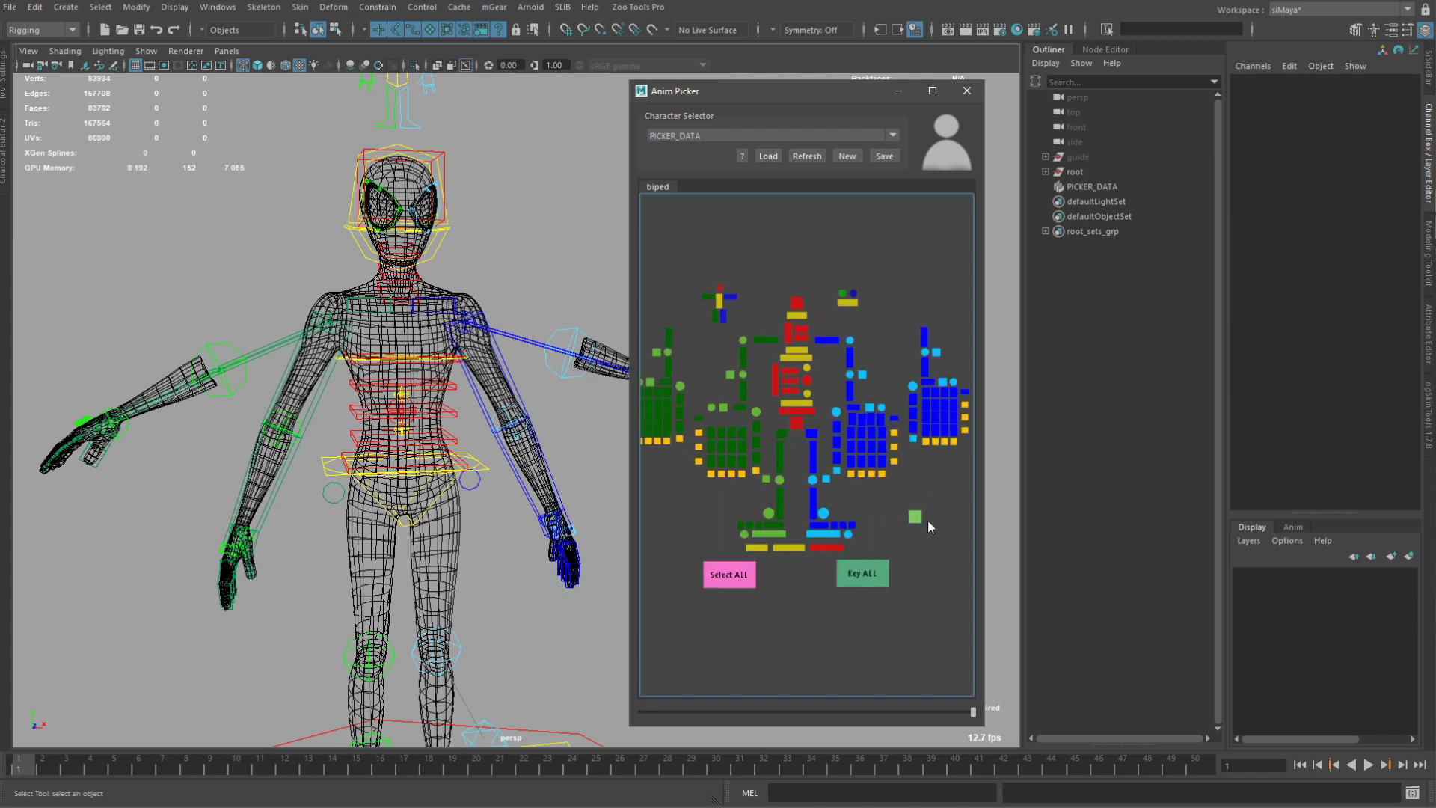
scroll(906, 529, "up", 6)
middle_click_drag(904, 550, 756, 488)
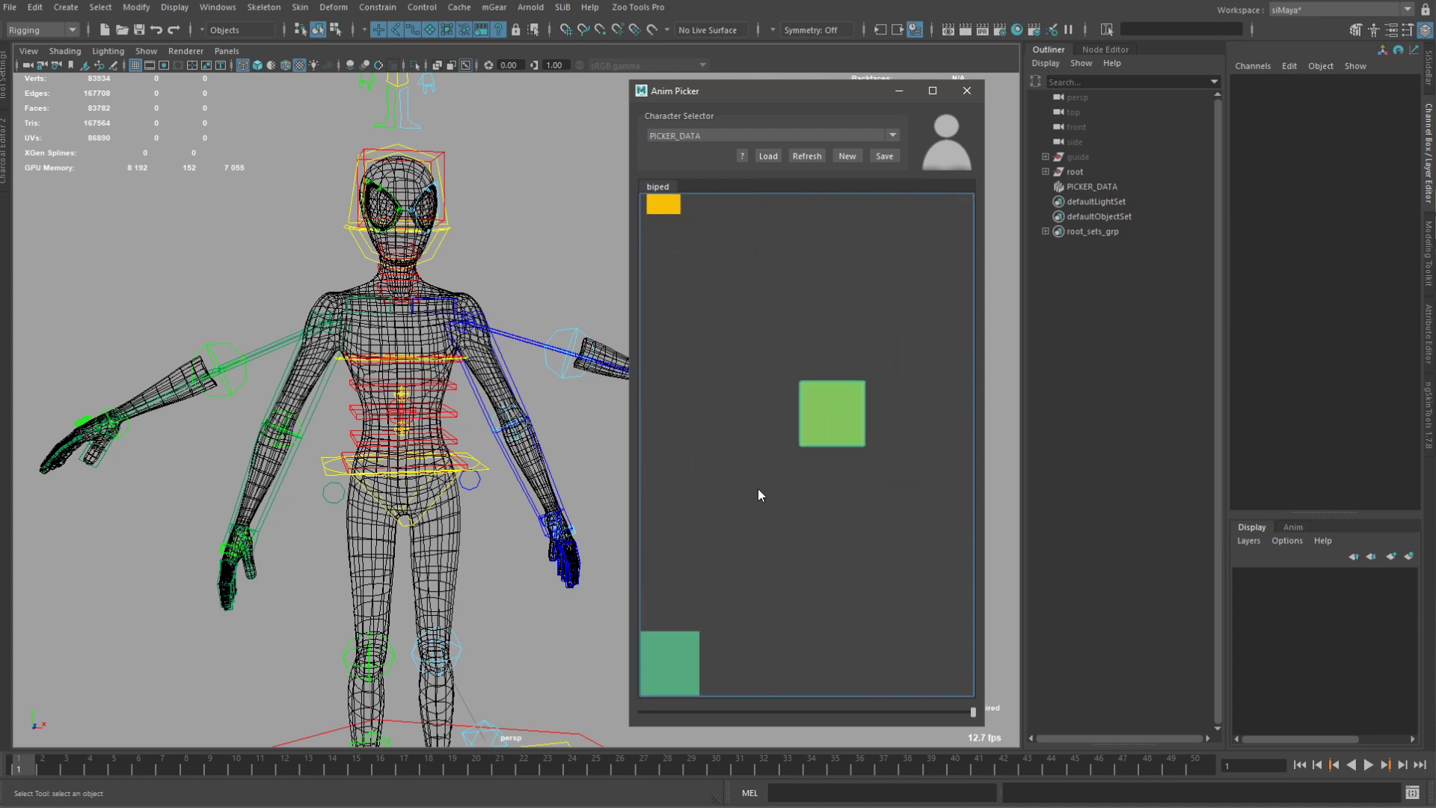
middle_click_drag(879, 473, 833, 488)
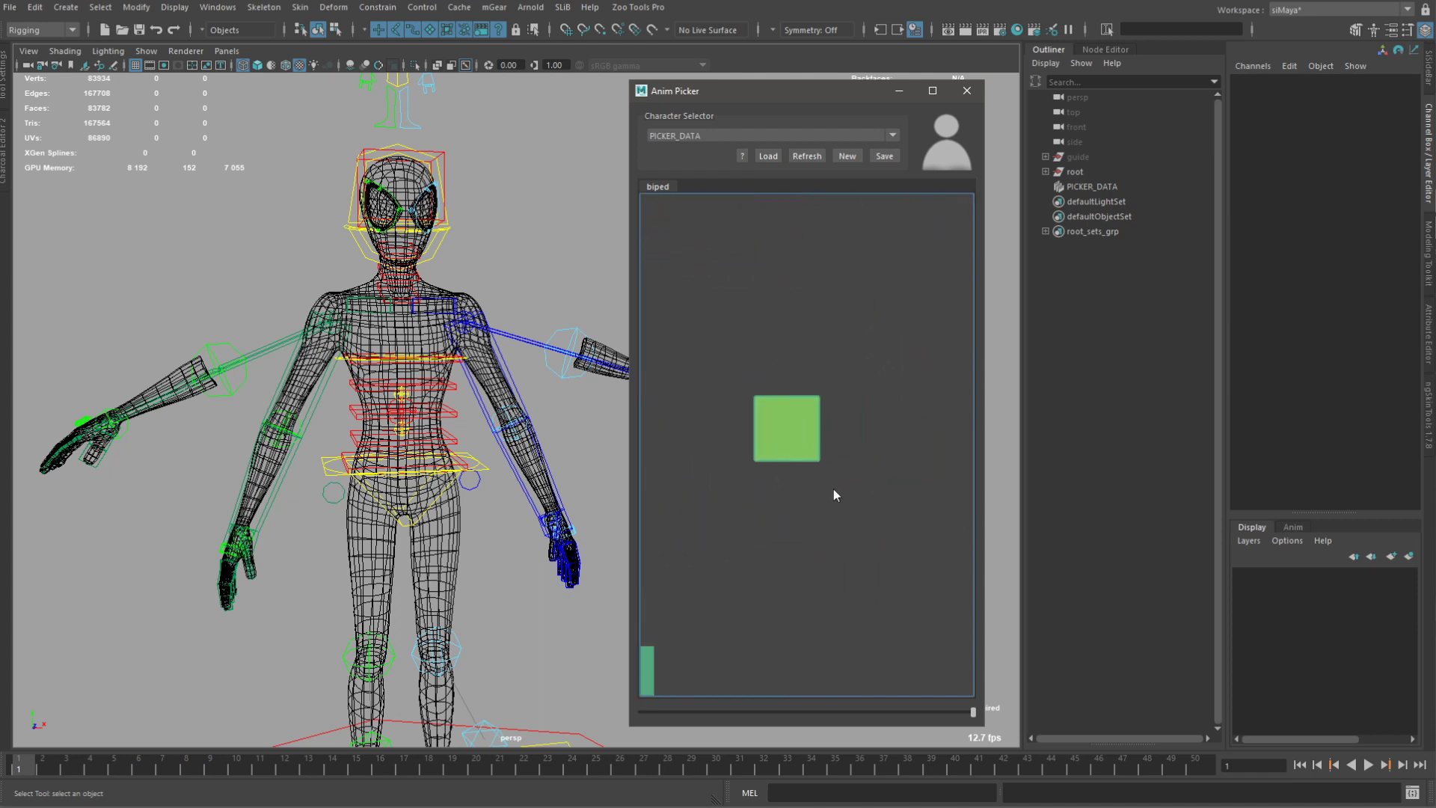
Open the new item's options, show its handles, and reshape the square into an irregular four-point shape by moving its corner and centre handles.
double_click(791, 434)
left_click_drag(913, 356, 1048, 229)
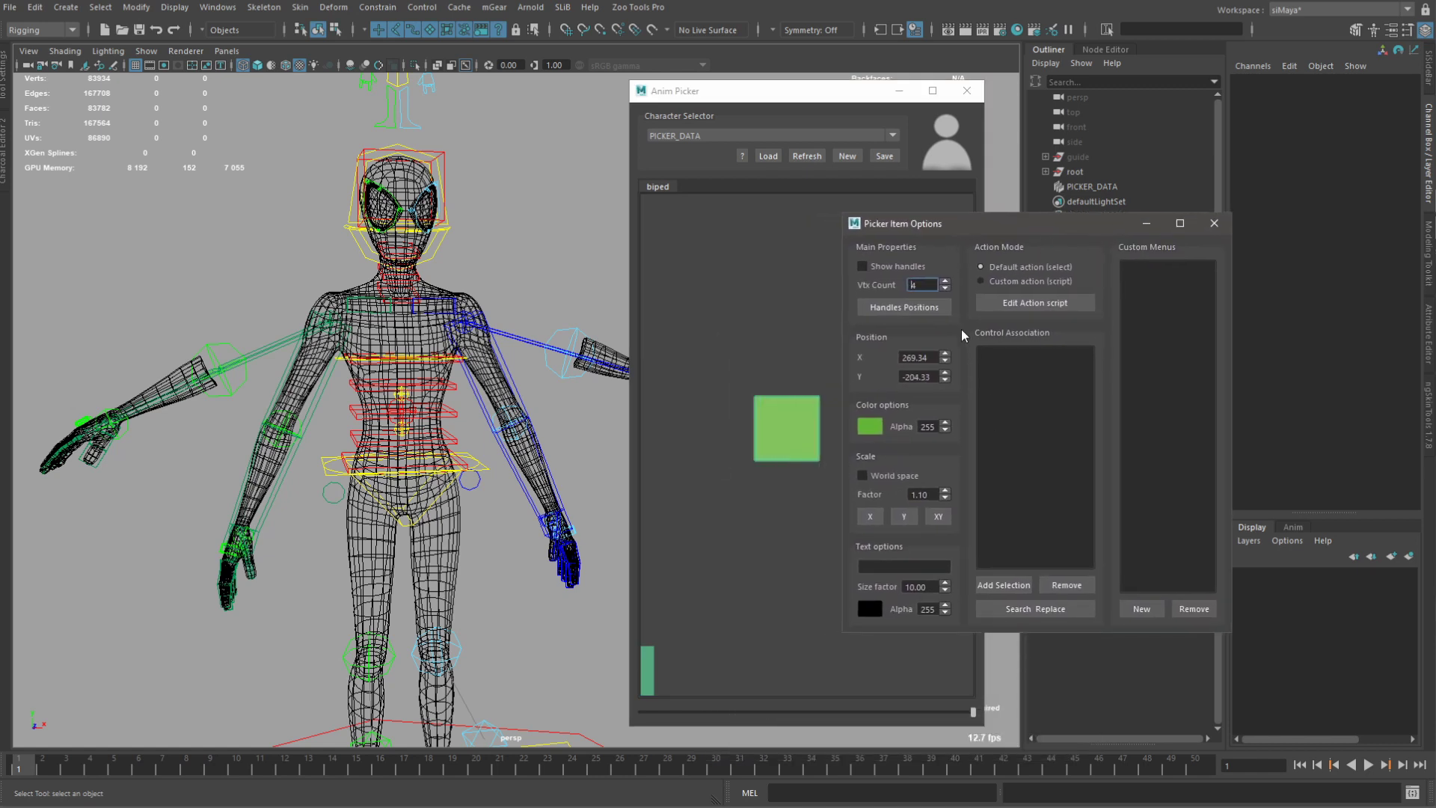
left_click(862, 267)
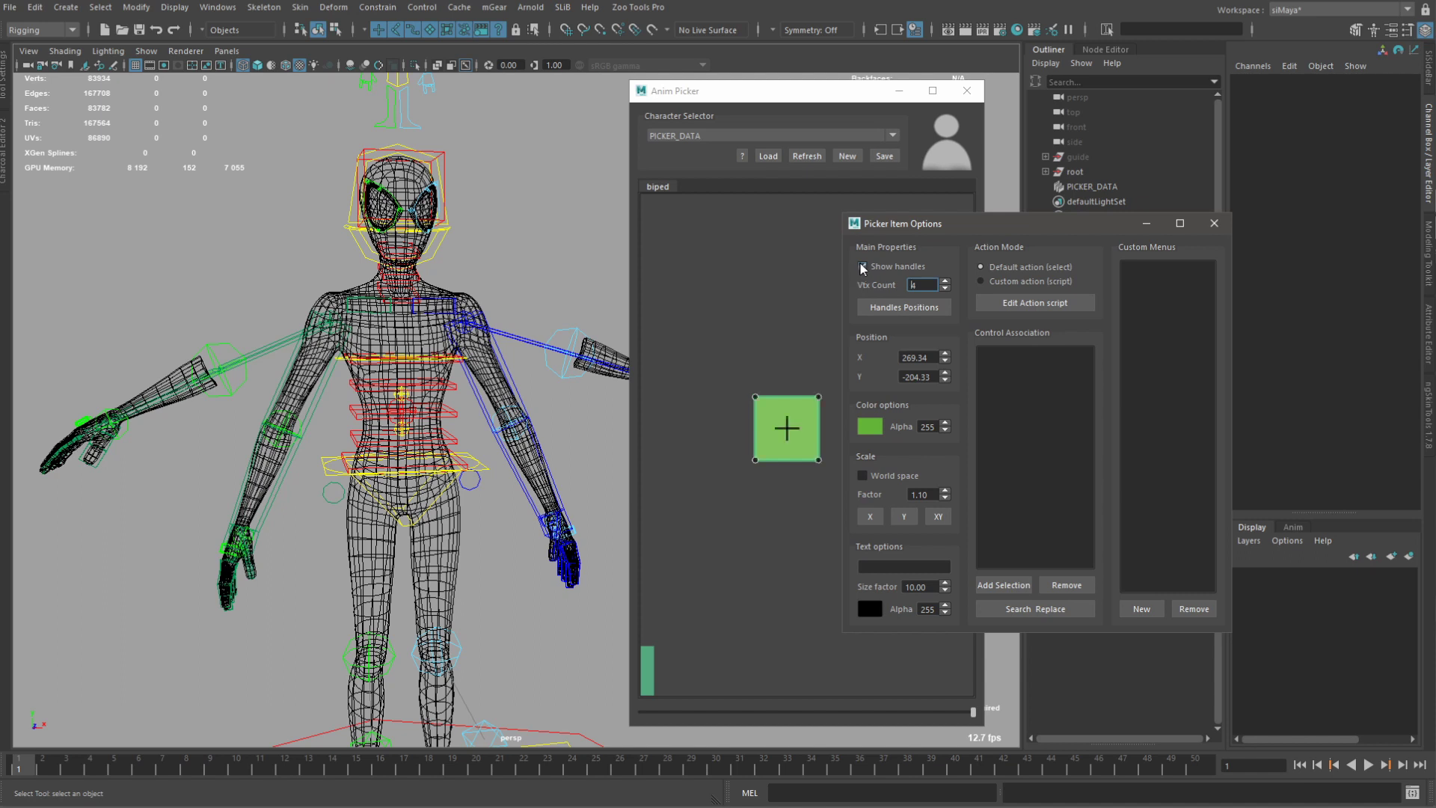
left_click(756, 399)
left_click_drag(756, 399, 757, 369)
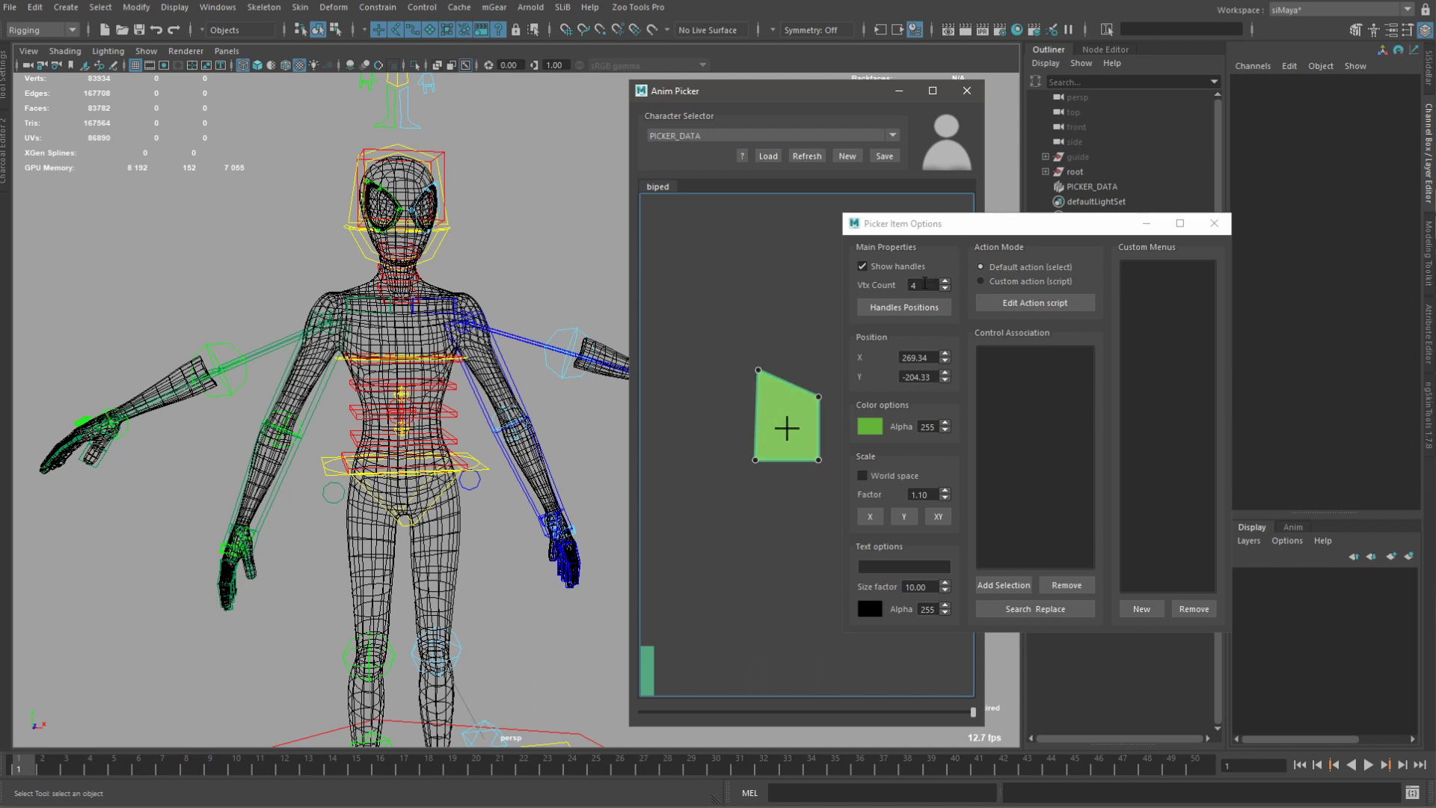
left_click_drag(757, 369, 753, 350)
left_click_drag(818, 460, 798, 514)
left_click_drag(788, 428, 778, 406)
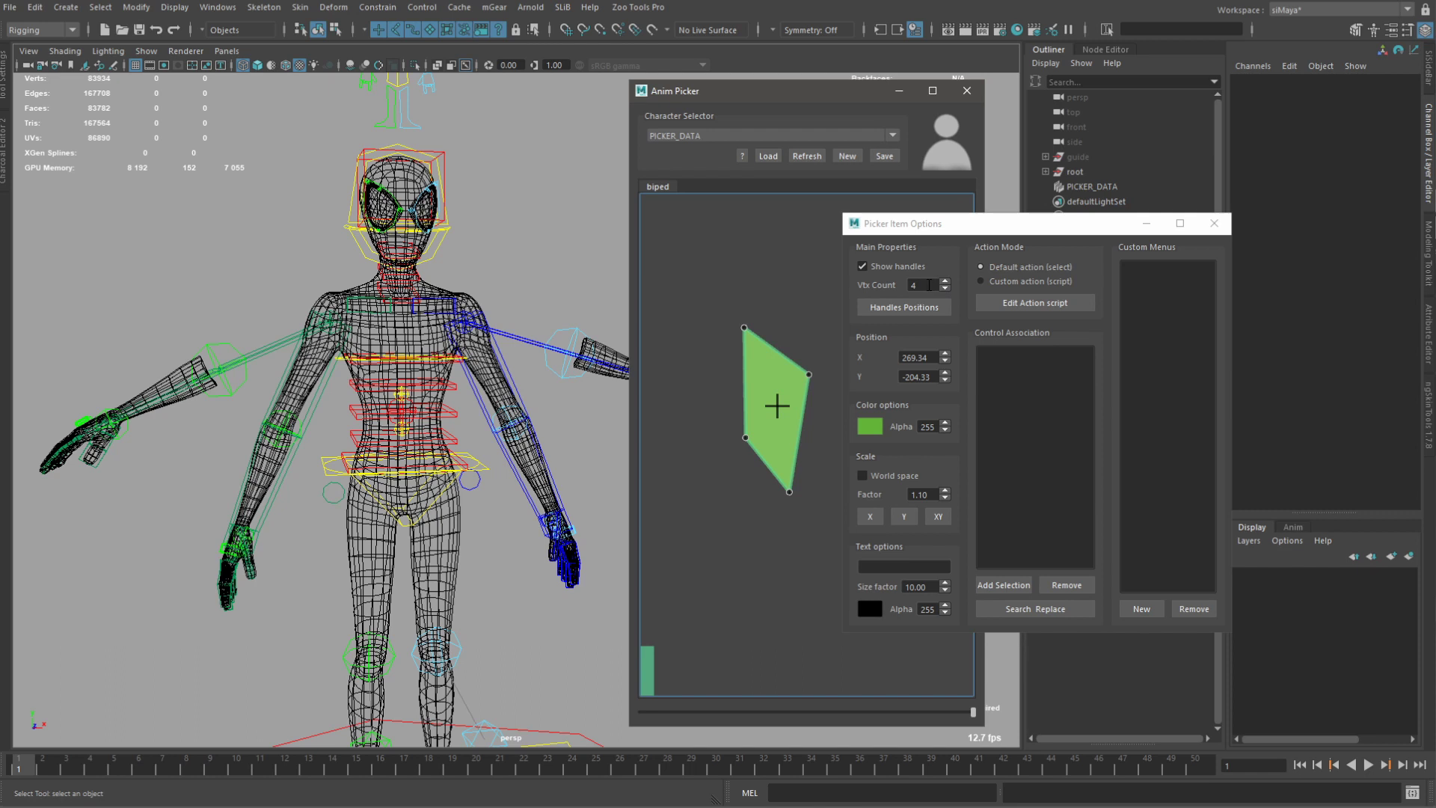
Raise the new item's vertex count until its shape becomes a circle.
scroll(928, 287, "up", 7)
scroll(928, 287, "up", 6)
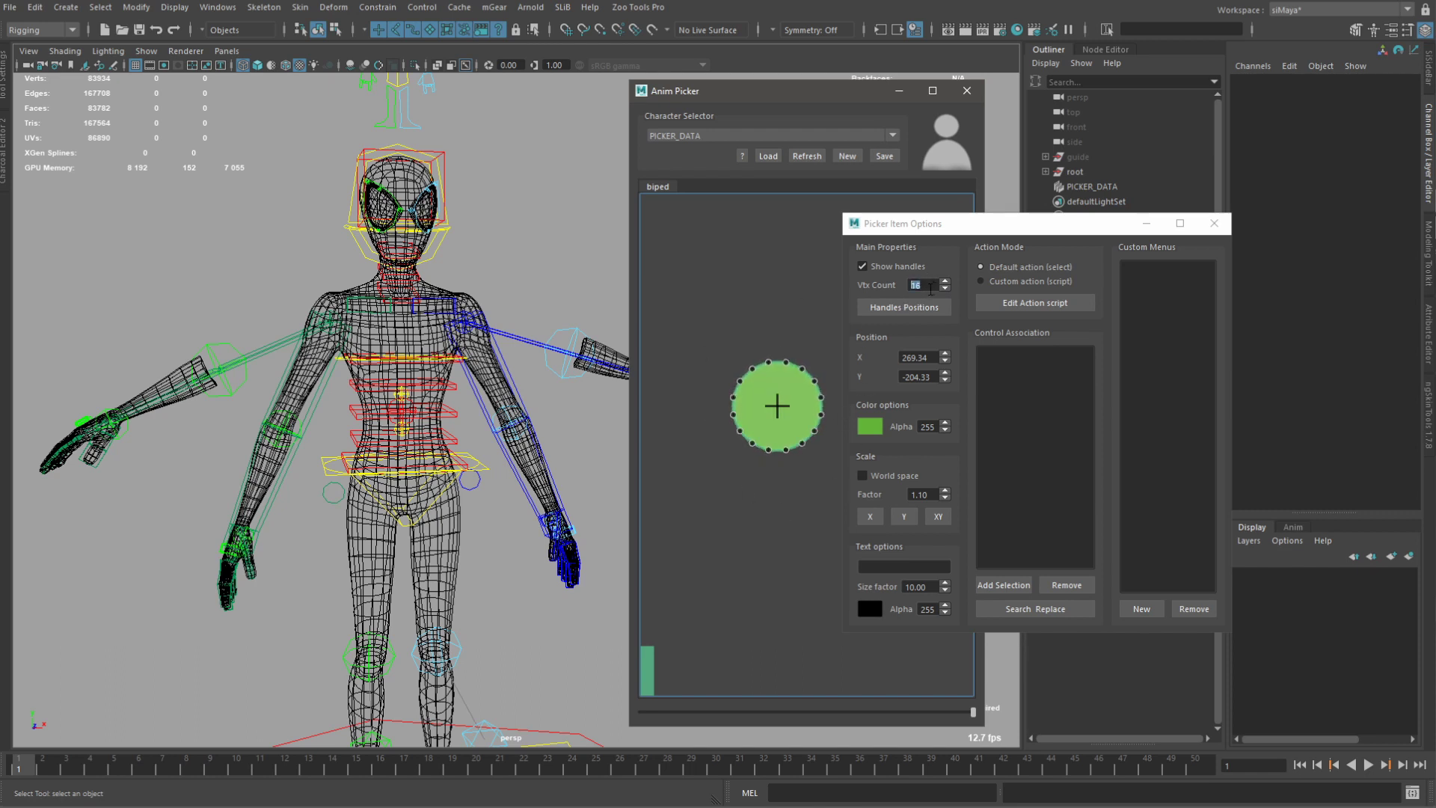
Reshape the circular item into an irregular spiky shape by pulling several outline handles outward, and toggle its handle display.
left_click_drag(778, 361, 783, 321)
left_click_drag(731, 404, 687, 401)
left_click_drag(777, 389, 805, 469)
left_click_drag(768, 471, 771, 496)
left_click(872, 269)
left_click(872, 269)
Toggle the spiky item's own handles off and on again, and try mirroring its color.
right_click(796, 439)
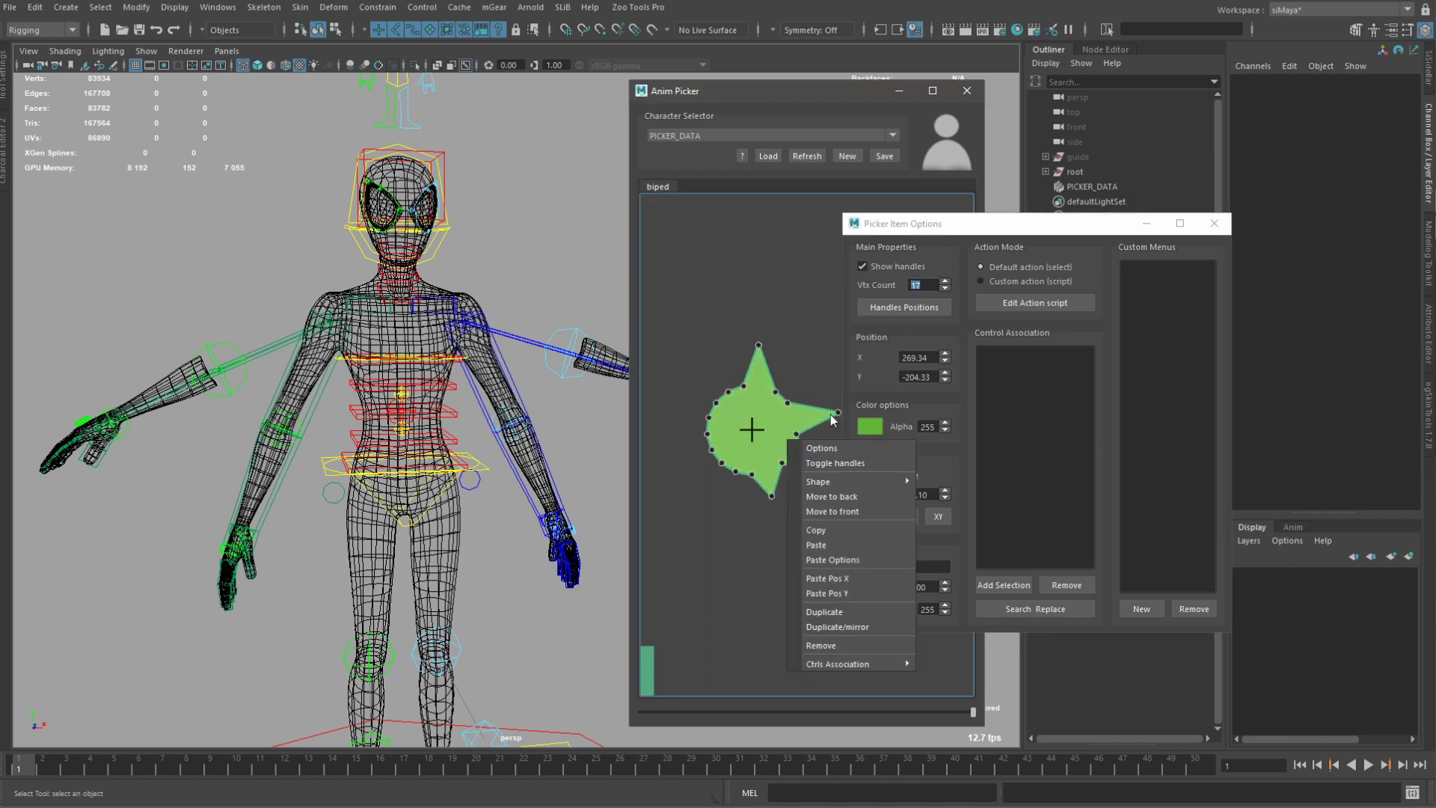
left_click(842, 464)
right_click(796, 447)
left_click(811, 458)
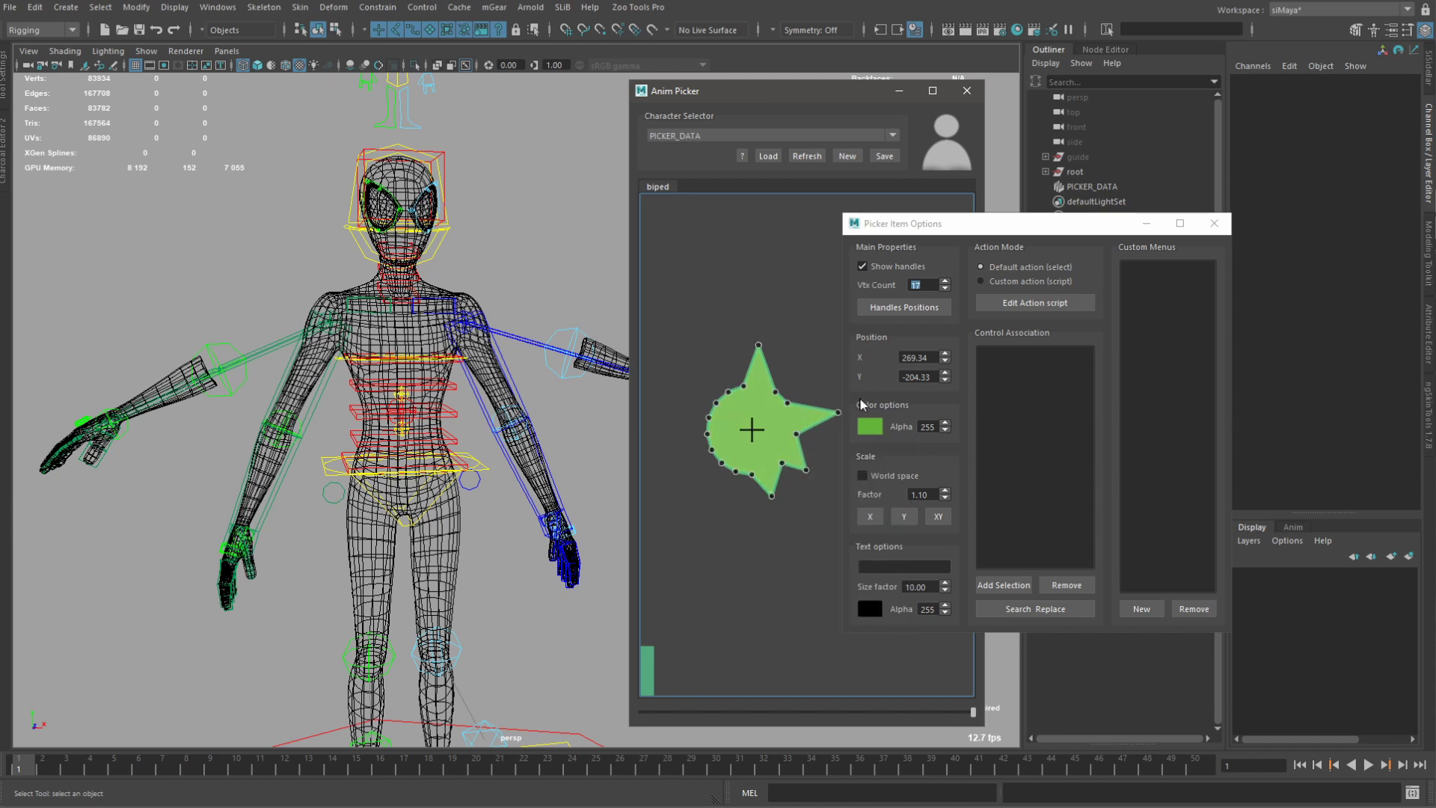
right_click(782, 414)
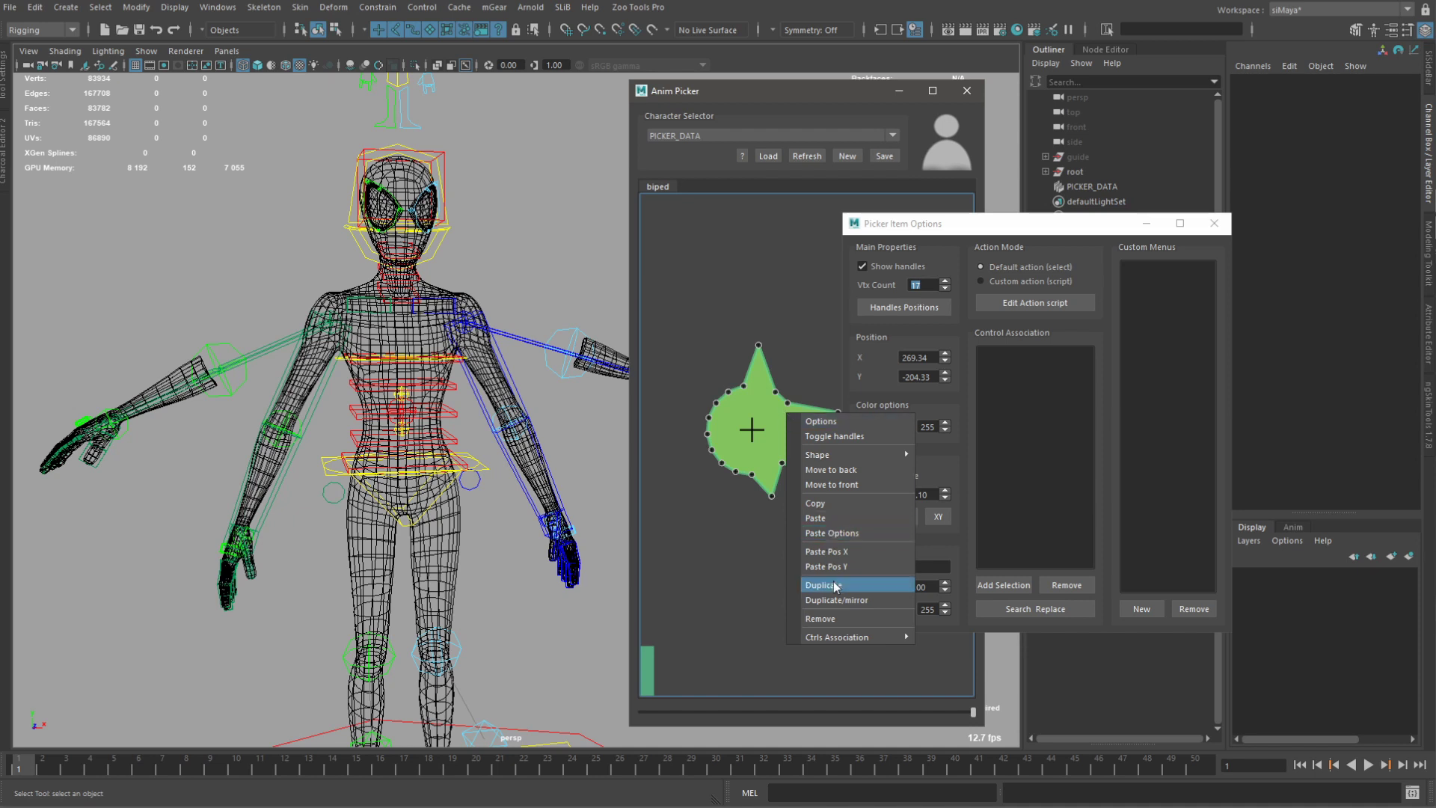
mouse_move(863, 453)
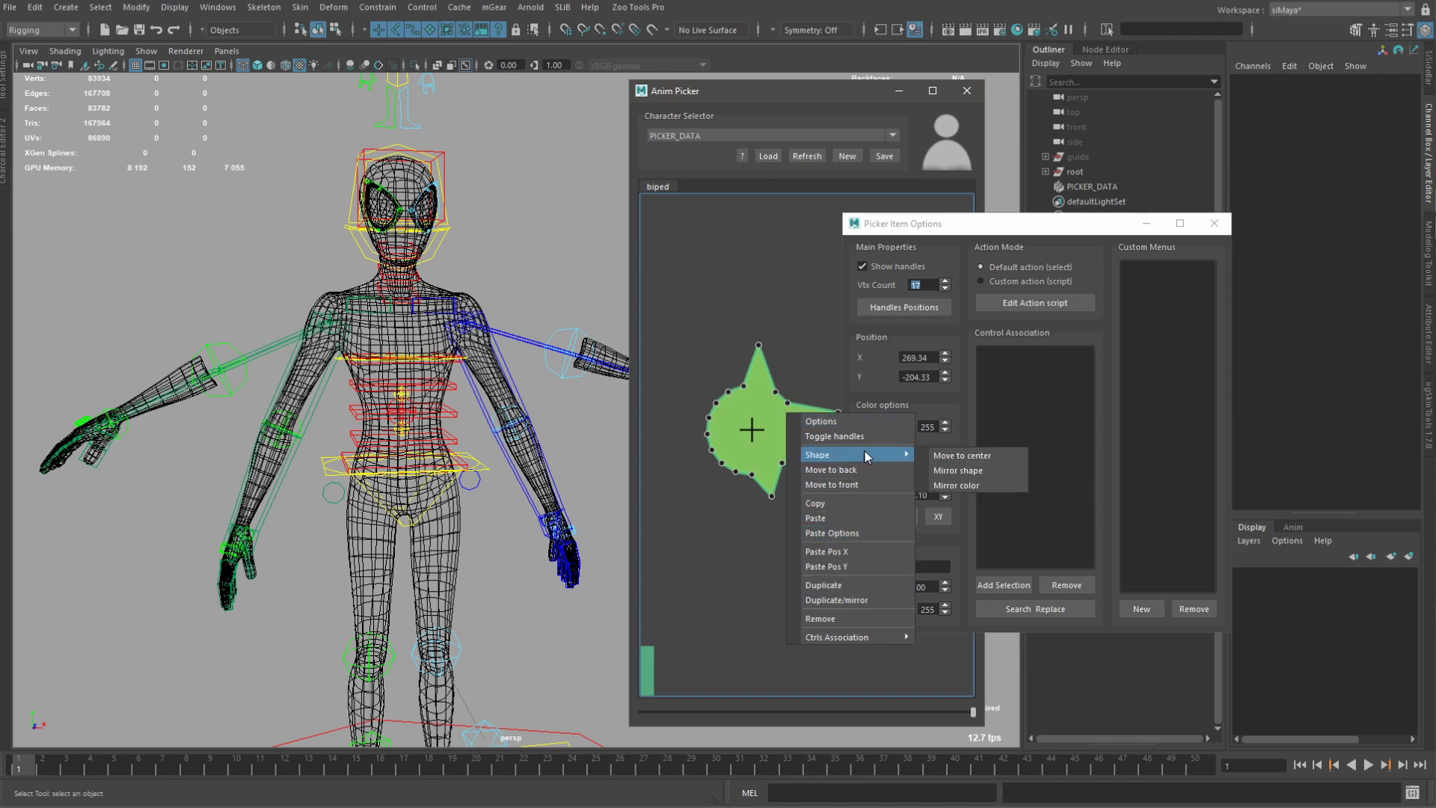
left_click(981, 484)
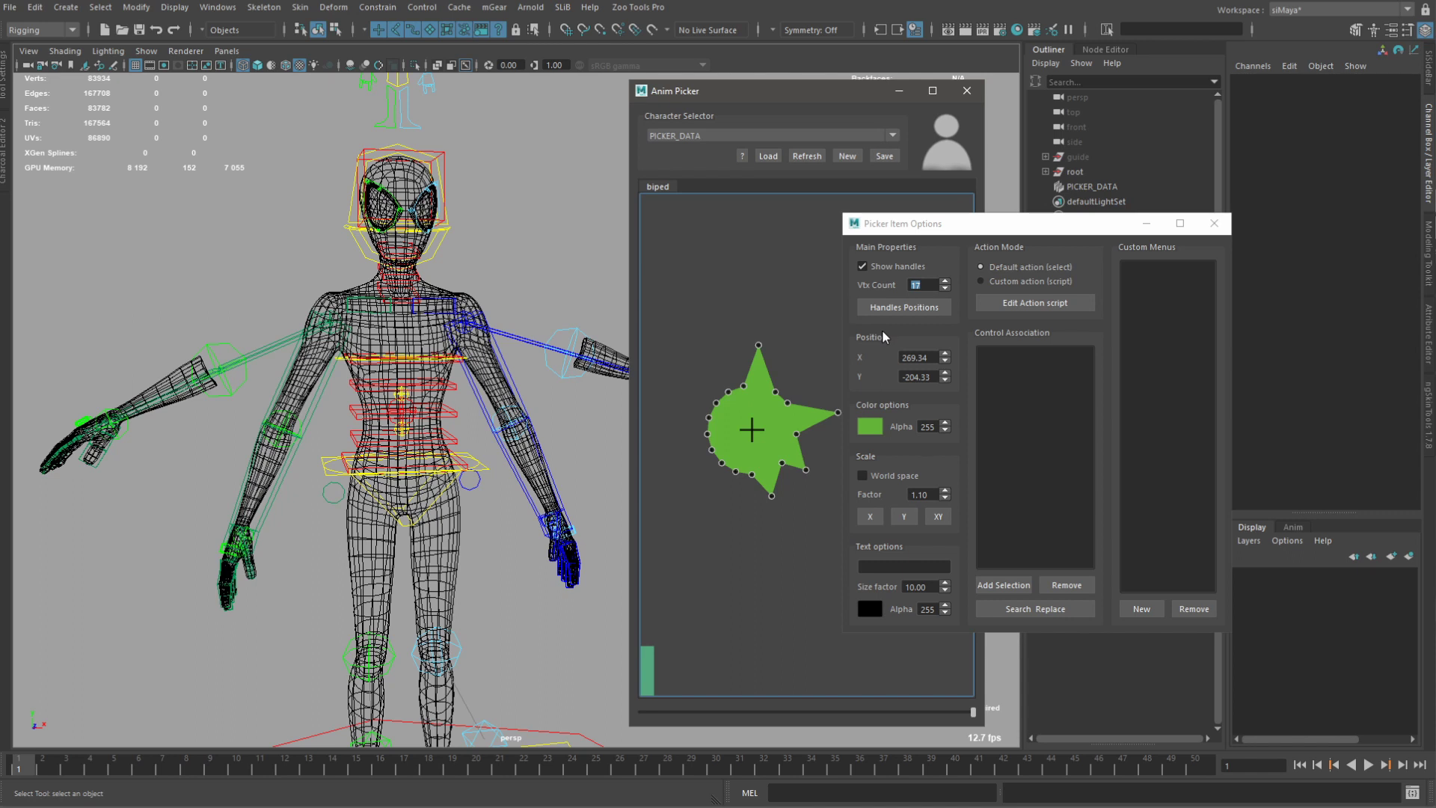
Hide the spiky item's handles, and toggle the handles of all picker items on and off again.
scroll(759, 430, "down", 3)
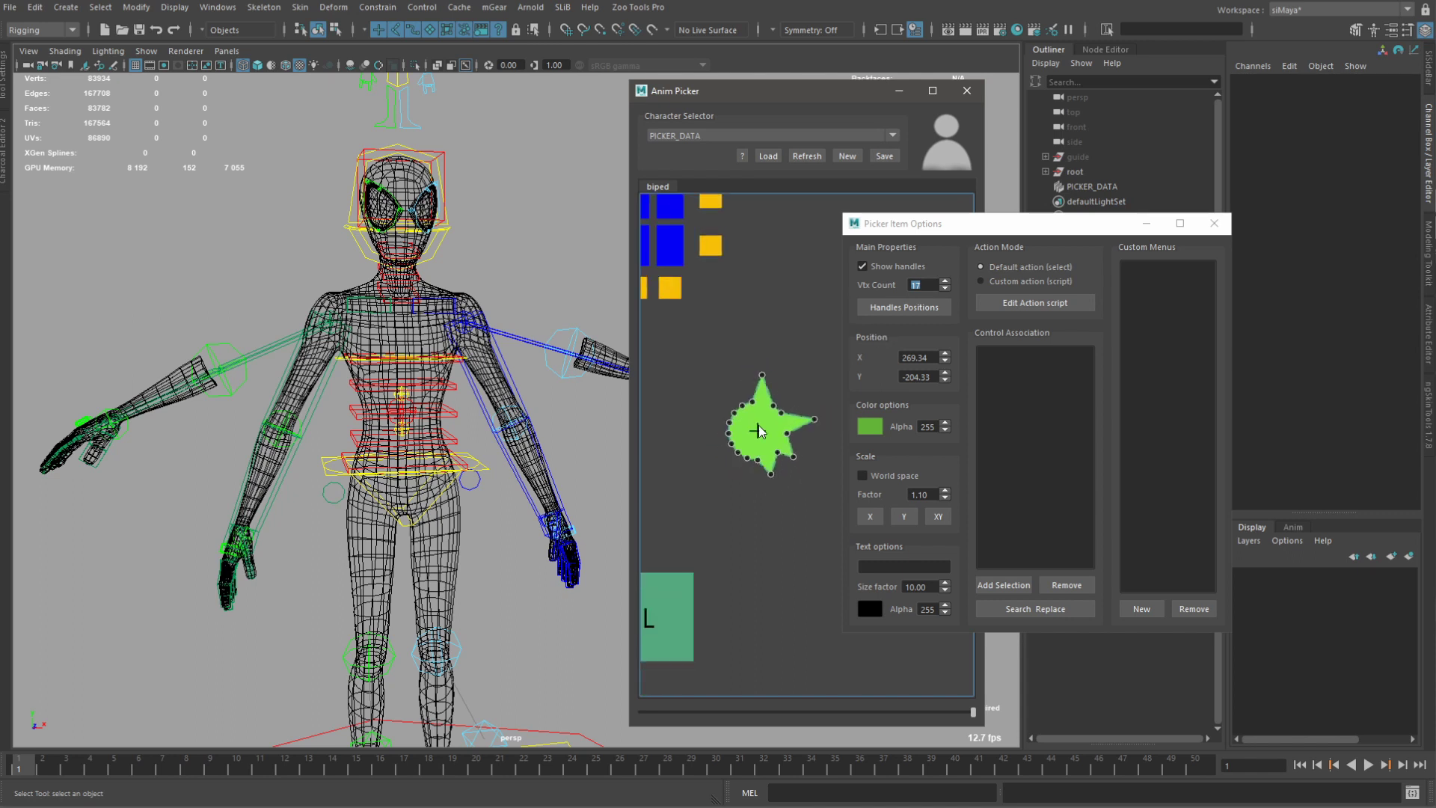
left_click(863, 267)
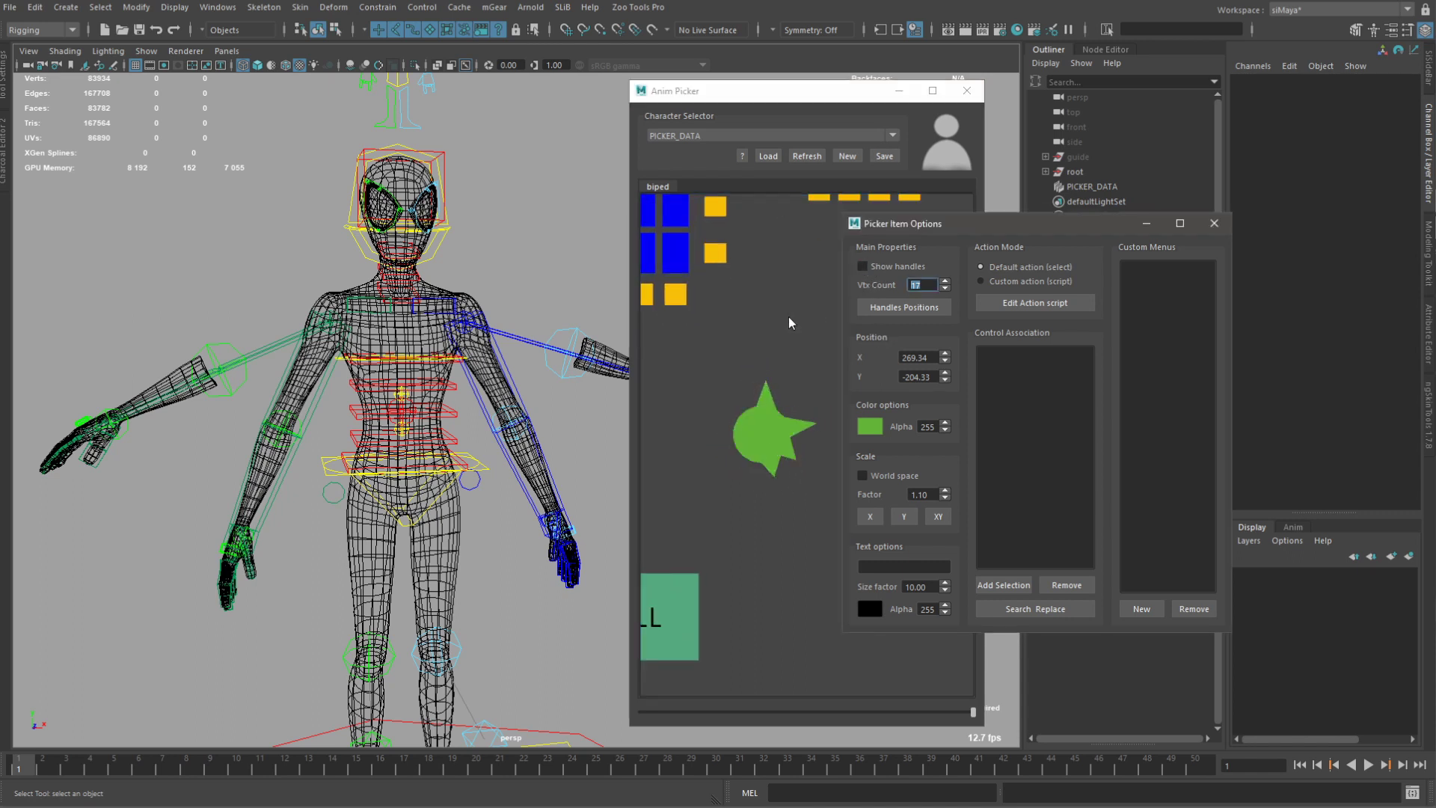
right_click(799, 310)
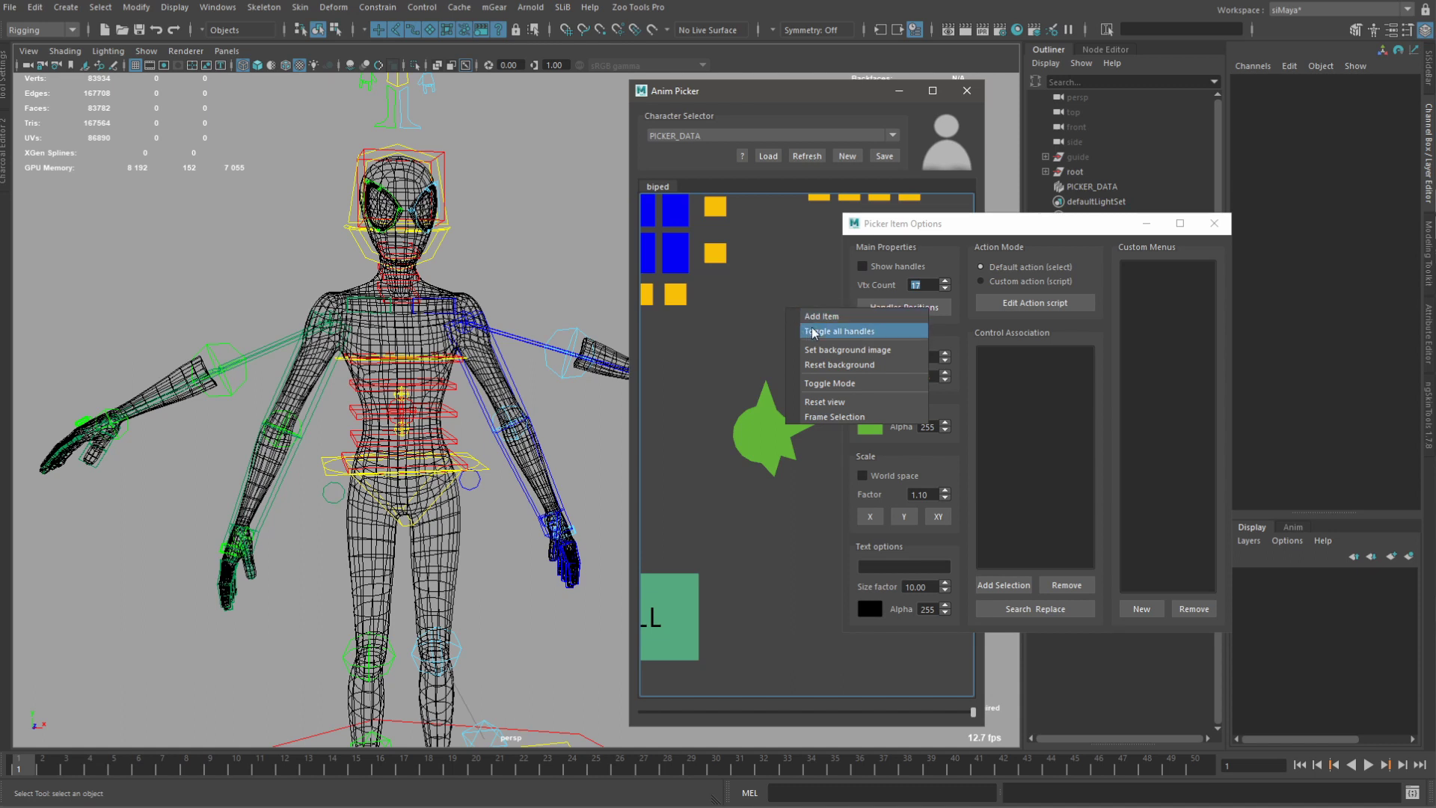
left_click(812, 330)
scroll(758, 317, "down", 4)
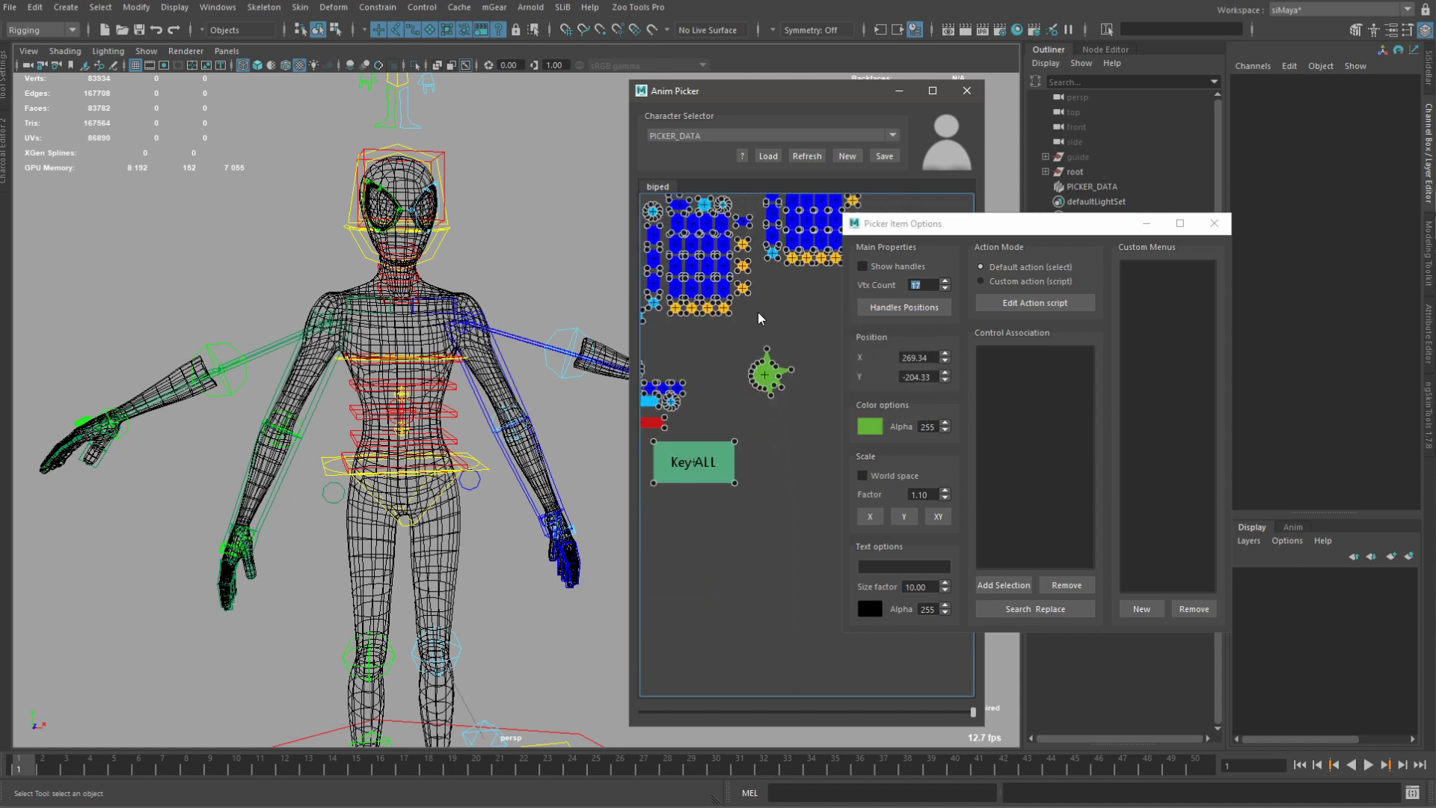
right_click(797, 297)
left_click(826, 322)
scroll(766, 360, "up", 6)
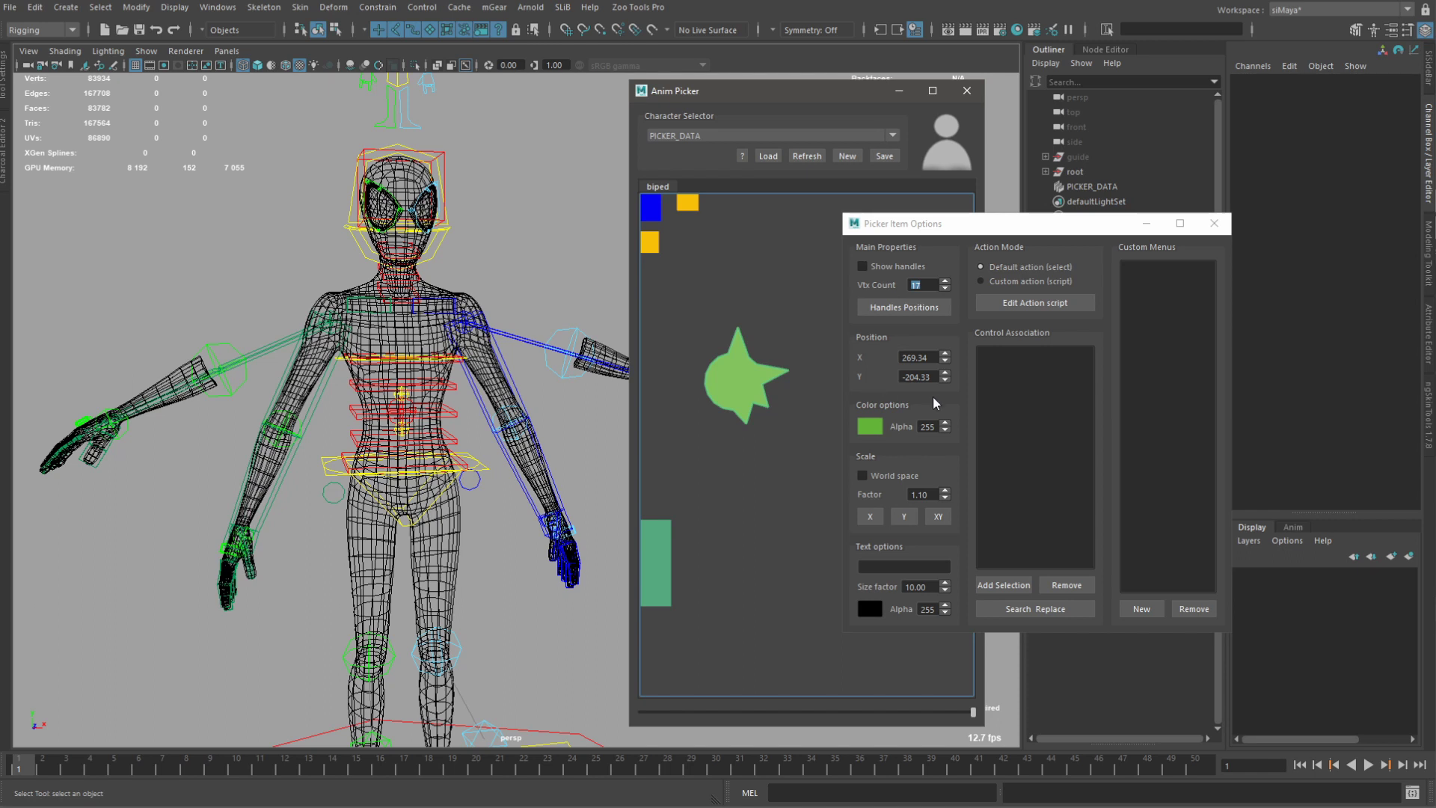
Turn the item back into a square with a vertex count of 4, with handles shown, and open its handle positions.
scroll(922, 283, "down", 15)
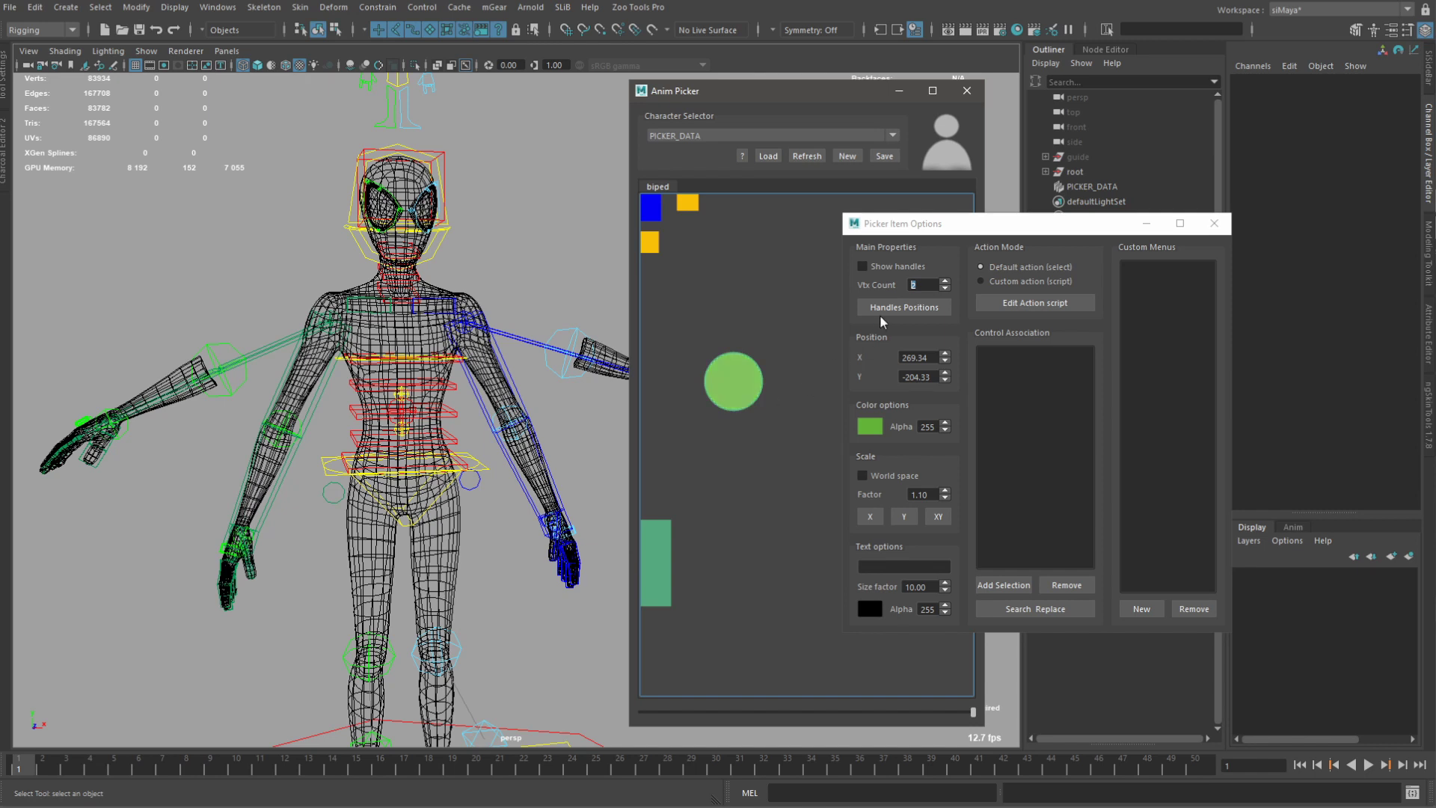
left_click(870, 267)
mouse_move(780, 400)
left_mouse_down()
mouse_move(777, 428)
mouse_move(753, 390)
left_mouse_up()
scroll(933, 282, "up", 2)
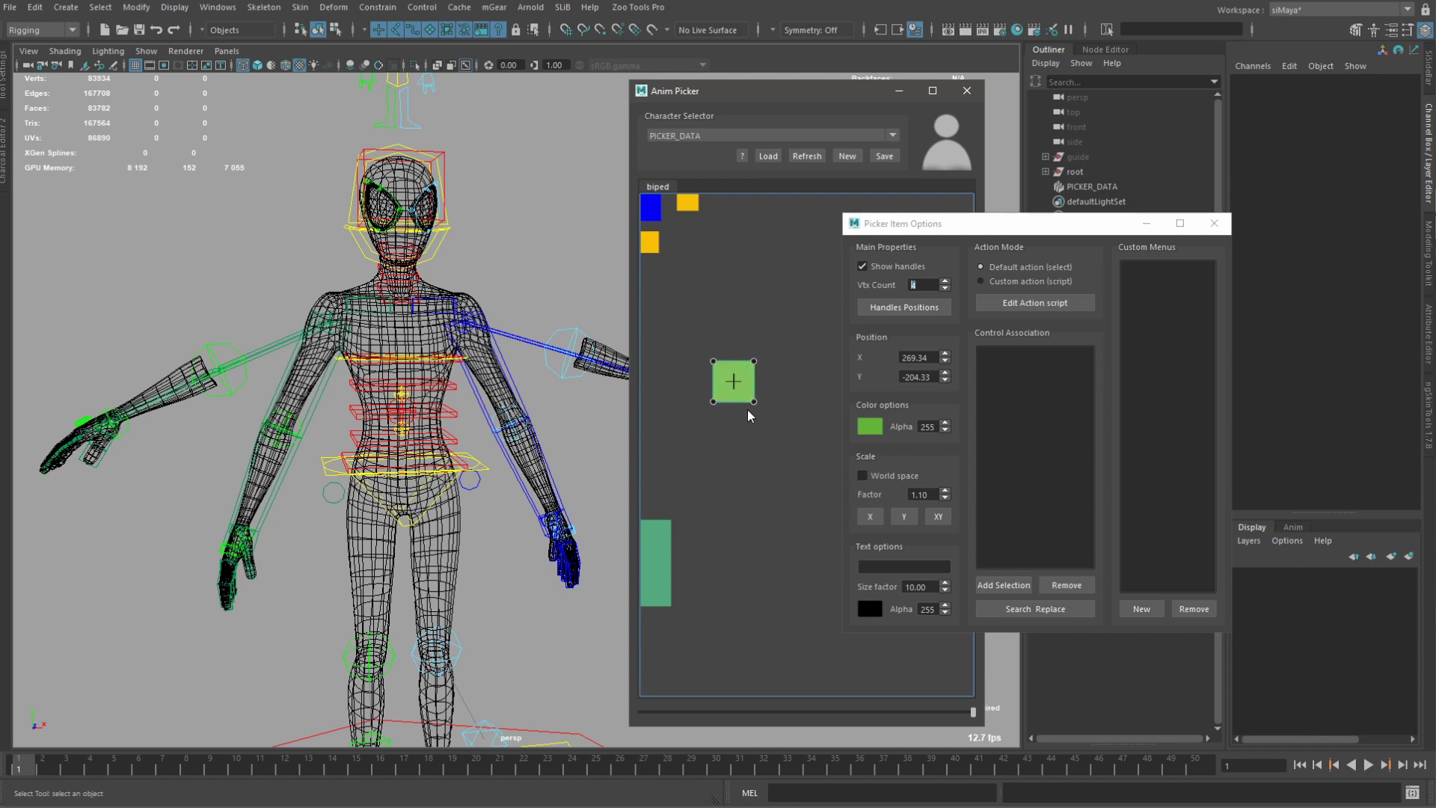
left_click_drag(753, 399, 762, 410)
left_click(905, 307)
Enlarge the square item repeatedly in Y, X and XY with a scale factor of 1.10.
left_click(903, 518)
left_click(904, 517)
left_click(904, 517)
left_click(903, 518)
left_click(903, 517)
left_click(872, 515)
left_click(871, 515)
left_click(872, 514)
left_click(872, 515)
left_click(872, 514)
left_click(942, 518)
left_click(942, 517)
left_click(942, 517)
Set the scale factor to 0.85 and shrink the item in X and Y to a small rectangle.
scroll(927, 495, "down", 1)
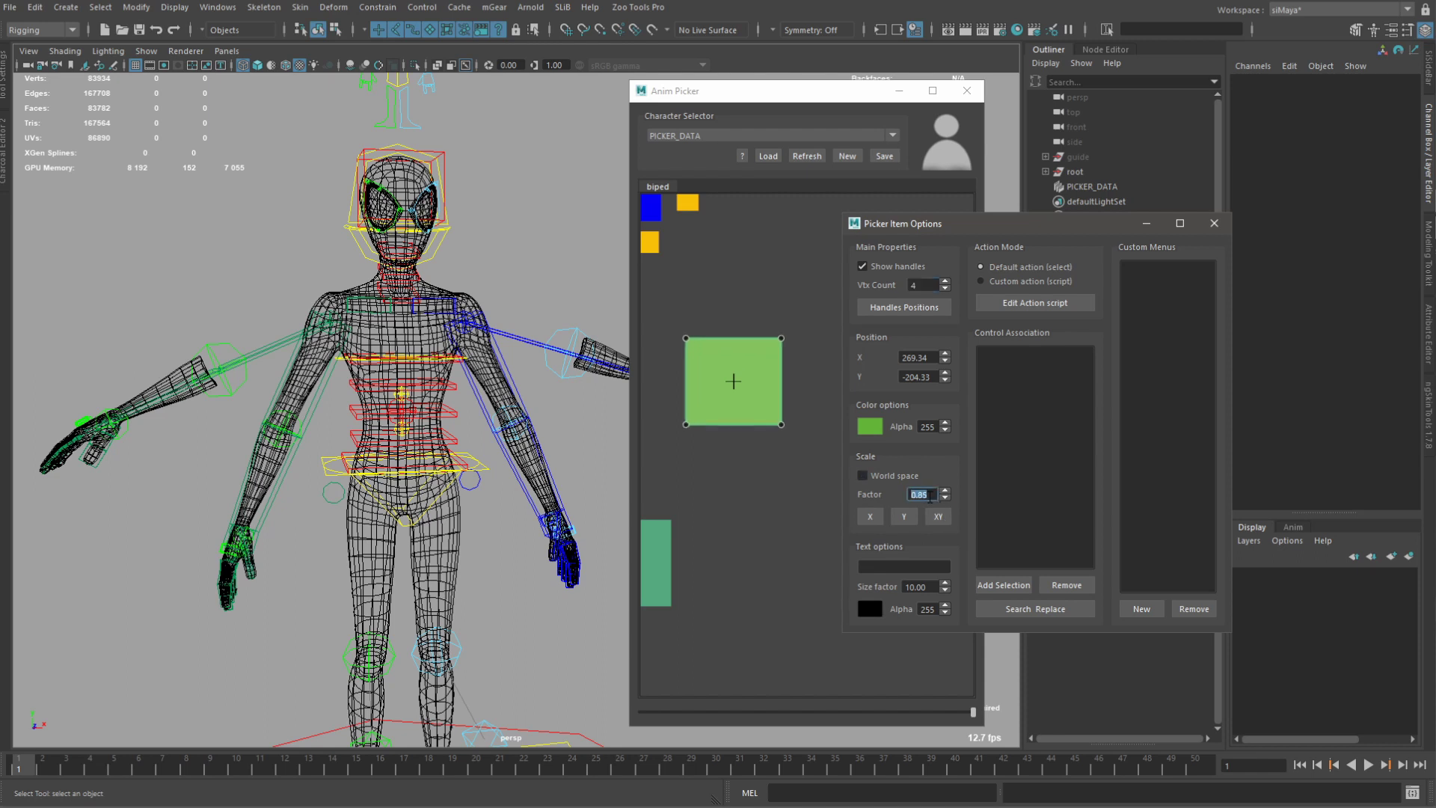
left_click(893, 518)
left_click(892, 518)
left_click(893, 518)
left_click(874, 518)
left_click(874, 518)
left_click(873, 518)
left_click(873, 519)
left_click(899, 513)
left_click(900, 514)
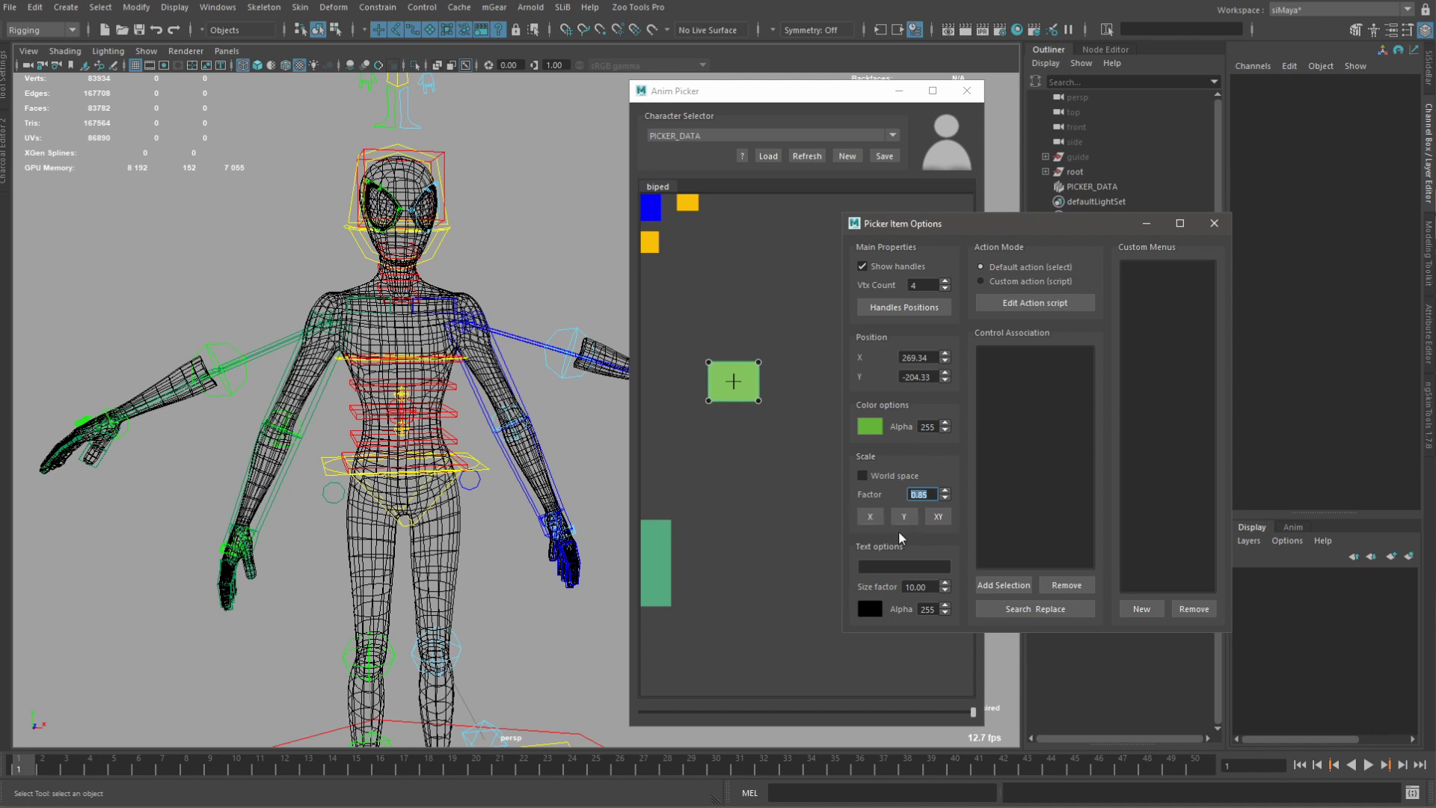
Label the item "Hello" with a text size factor of 11, and hide its handles.
left_click(893, 571)
type("Hello")
key("Return")
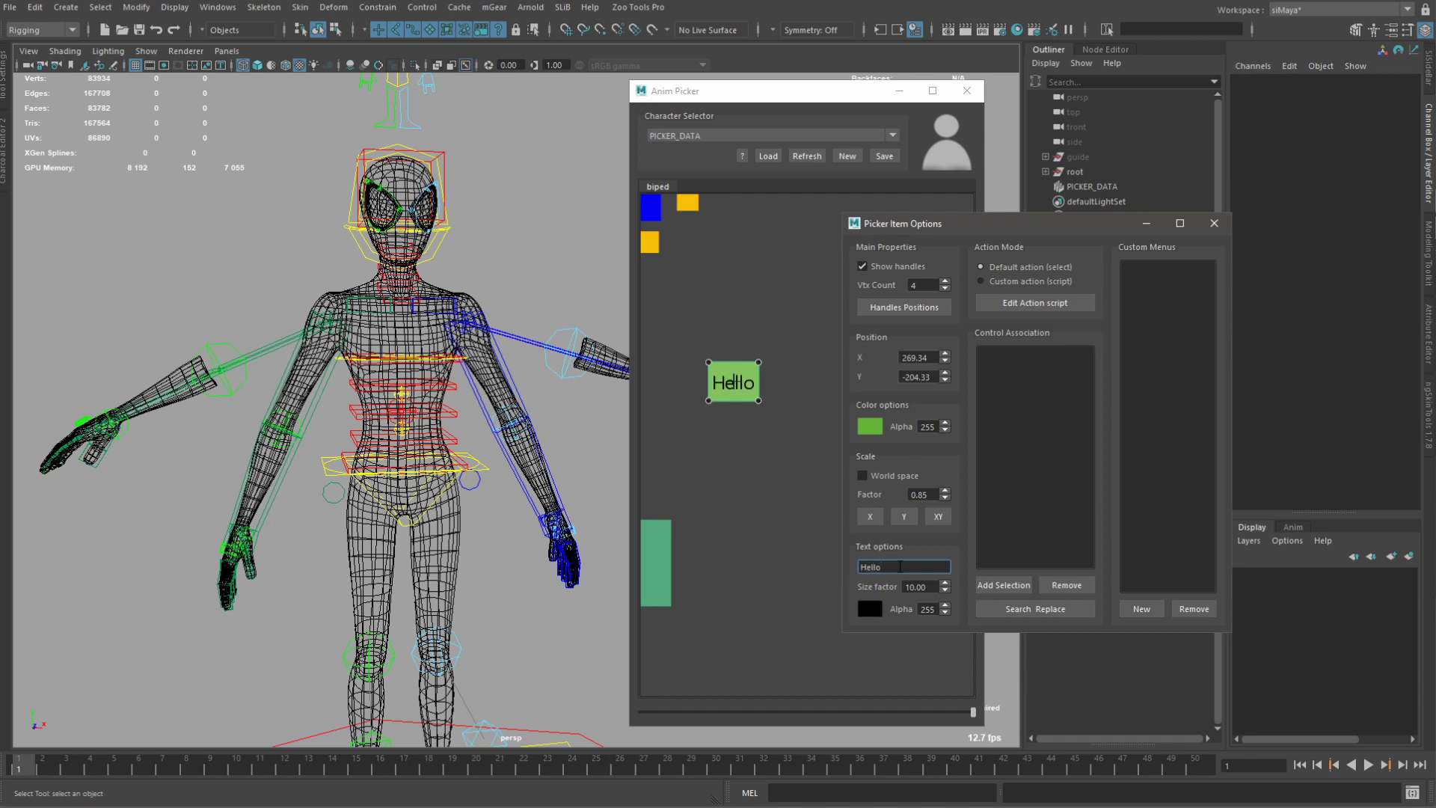
left_click(864, 265)
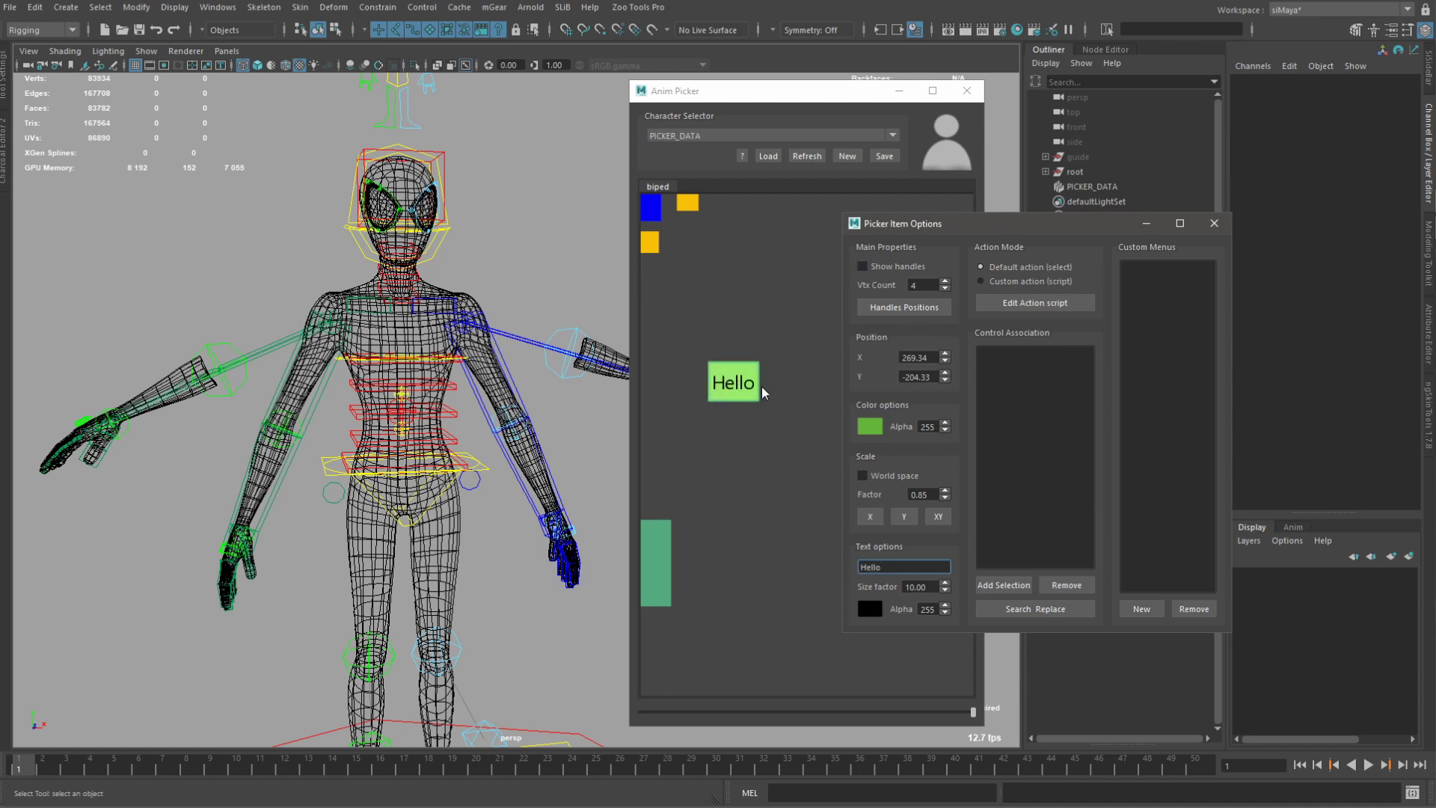
scroll(924, 583, "up", 1)
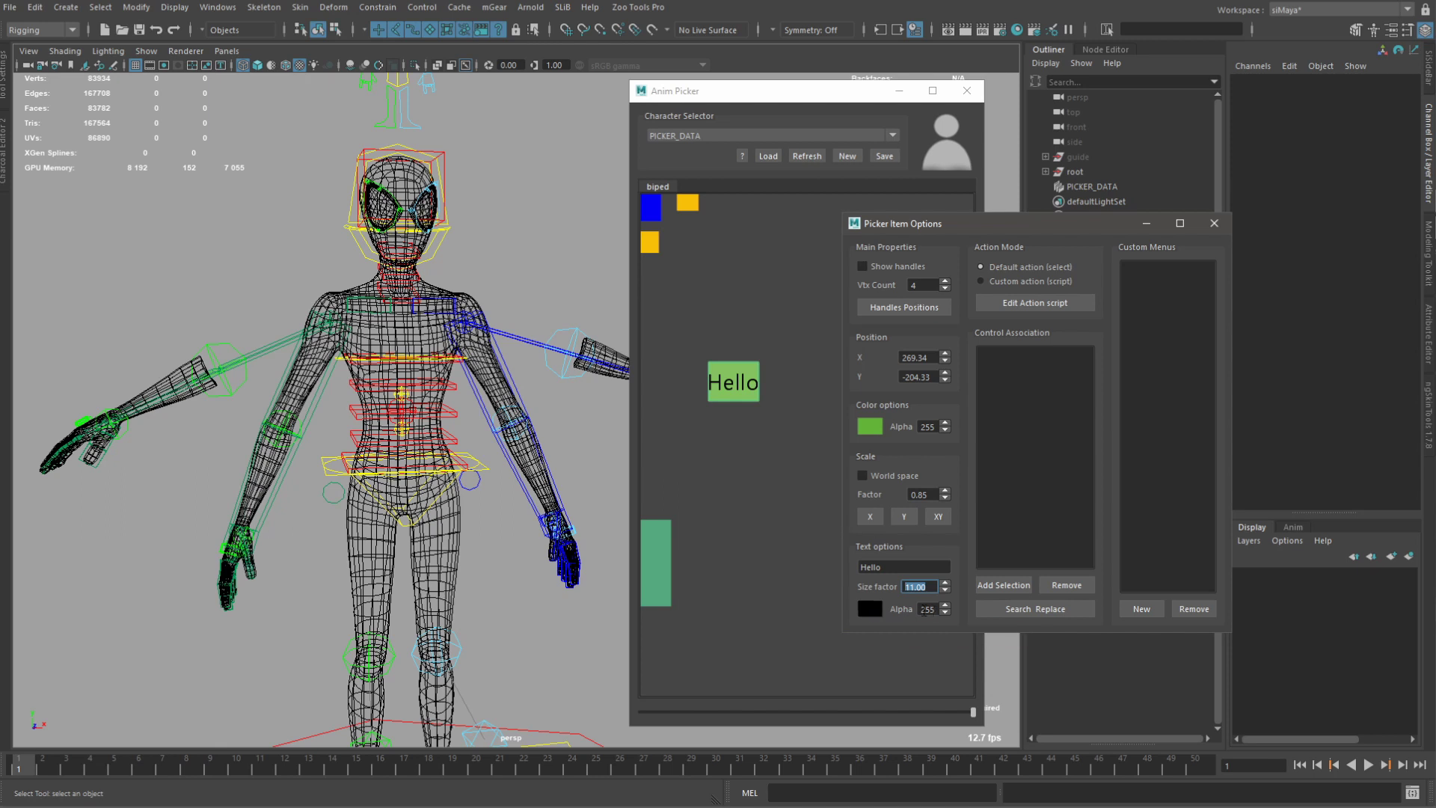
Try pink (#ff007f) as the Hello item's text color, and set it back to black (#000000).
left_click(869, 608)
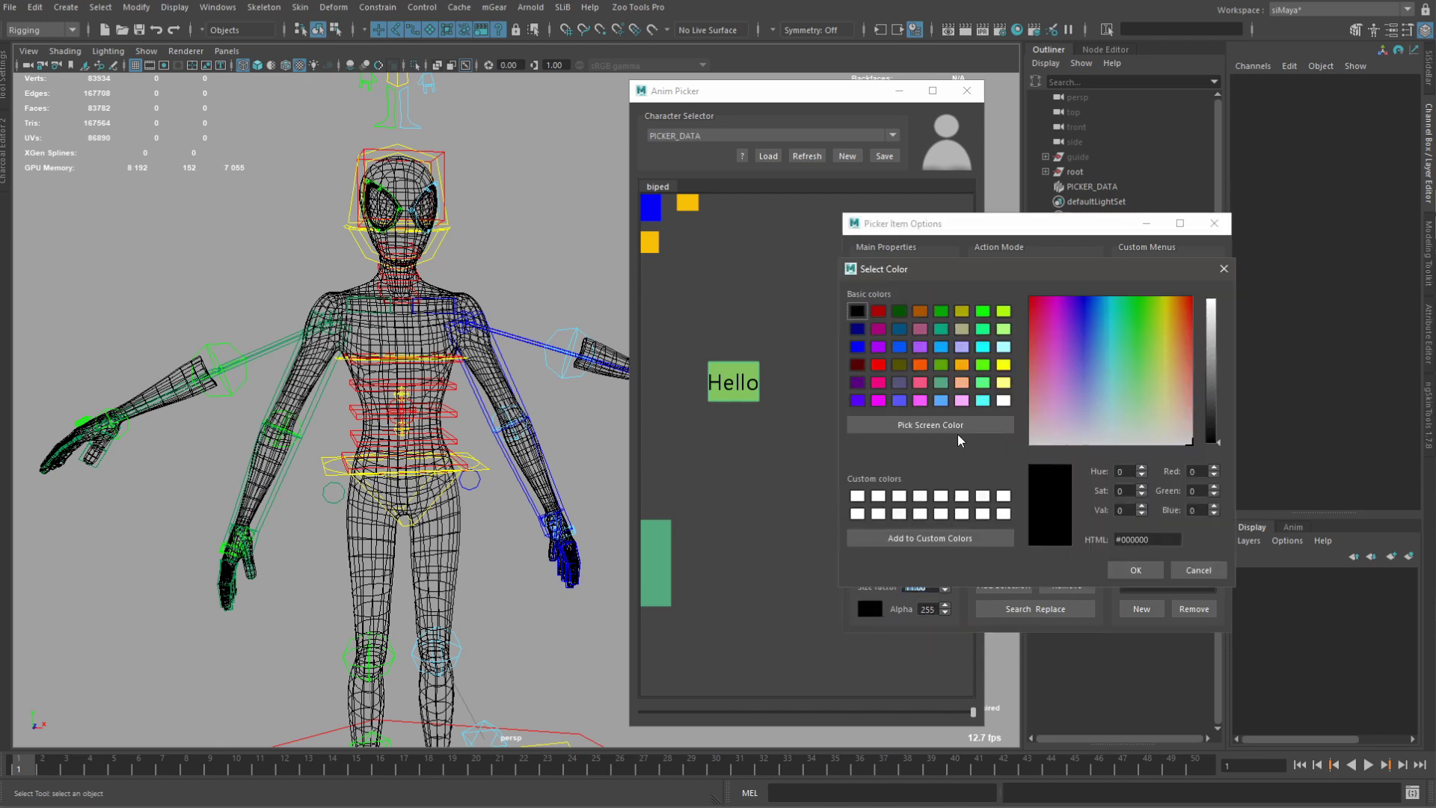
left_click(879, 383)
left_click(1134, 571)
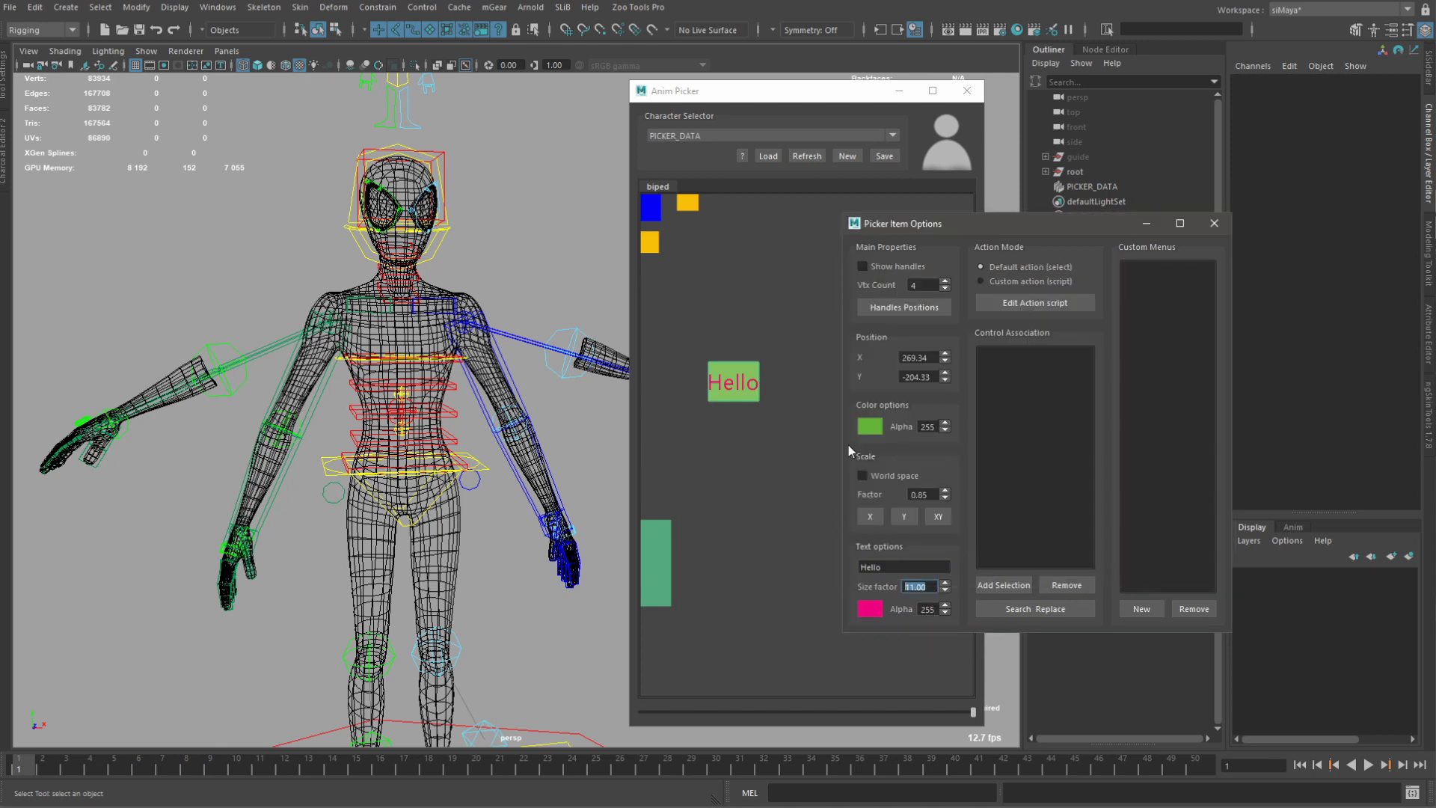
left_click(875, 608)
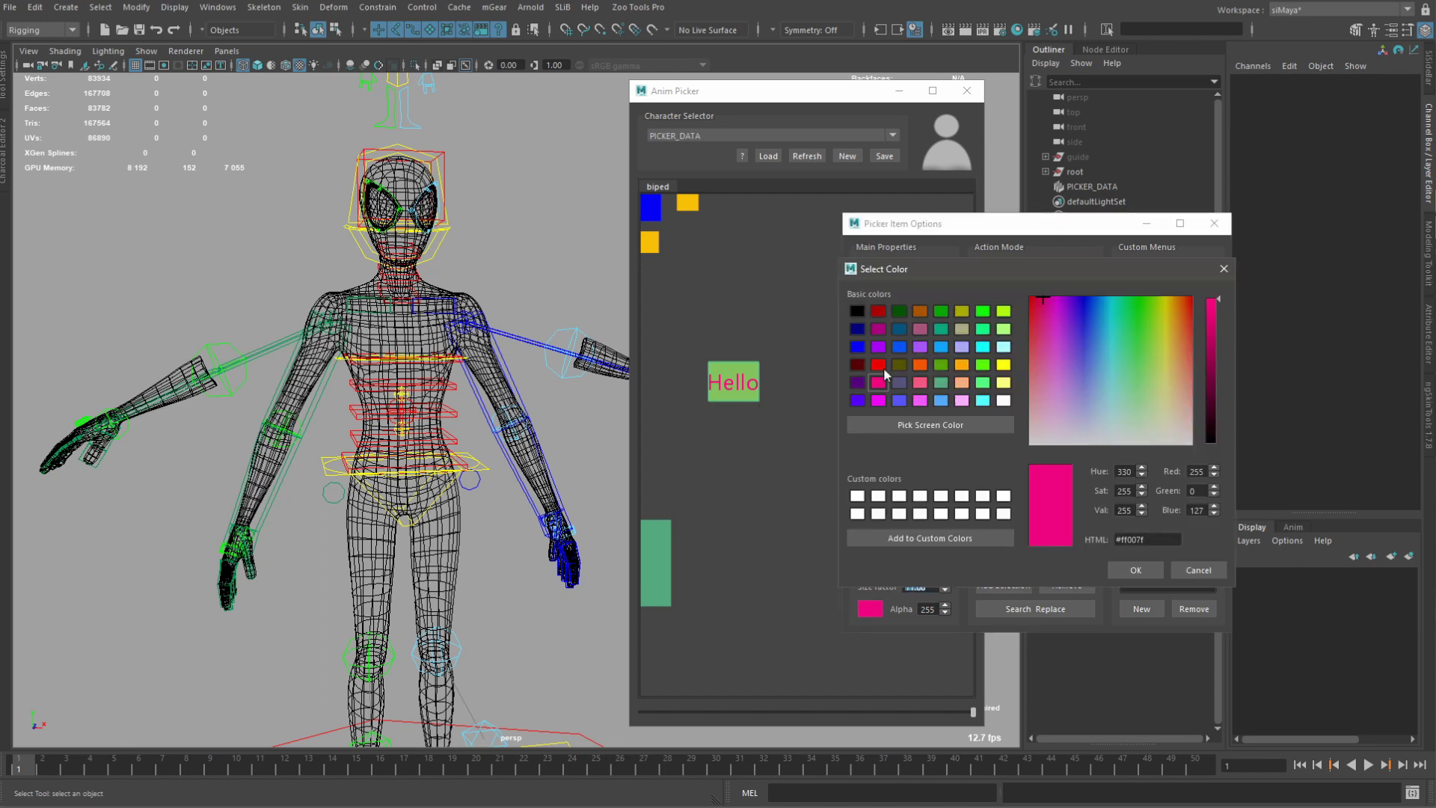
left_click(860, 312)
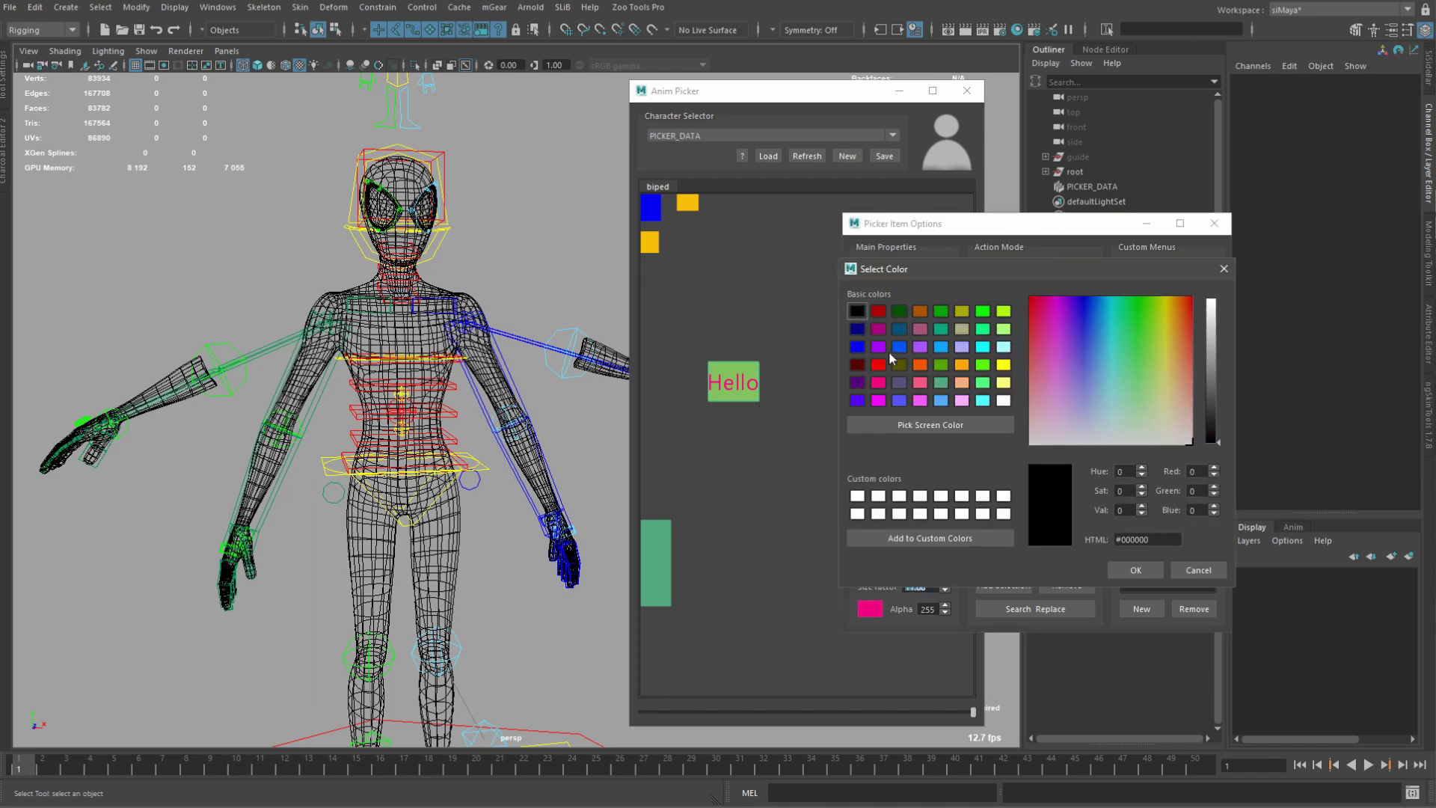
left_click(1134, 570)
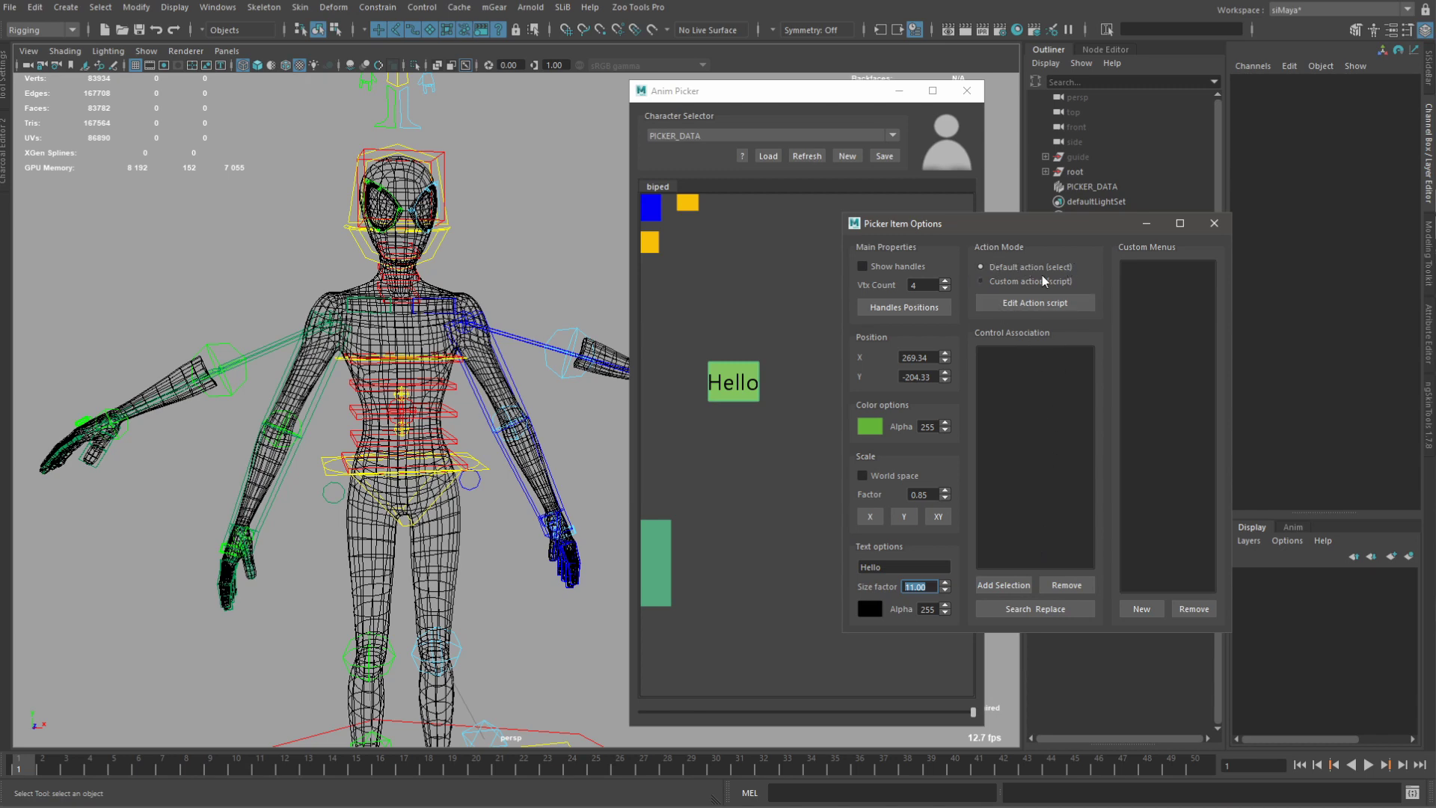
Associate the body and left arm controls selected on the character with the Hello item, and clear the viewport selection.
left_click_drag(487, 254, 571, 504)
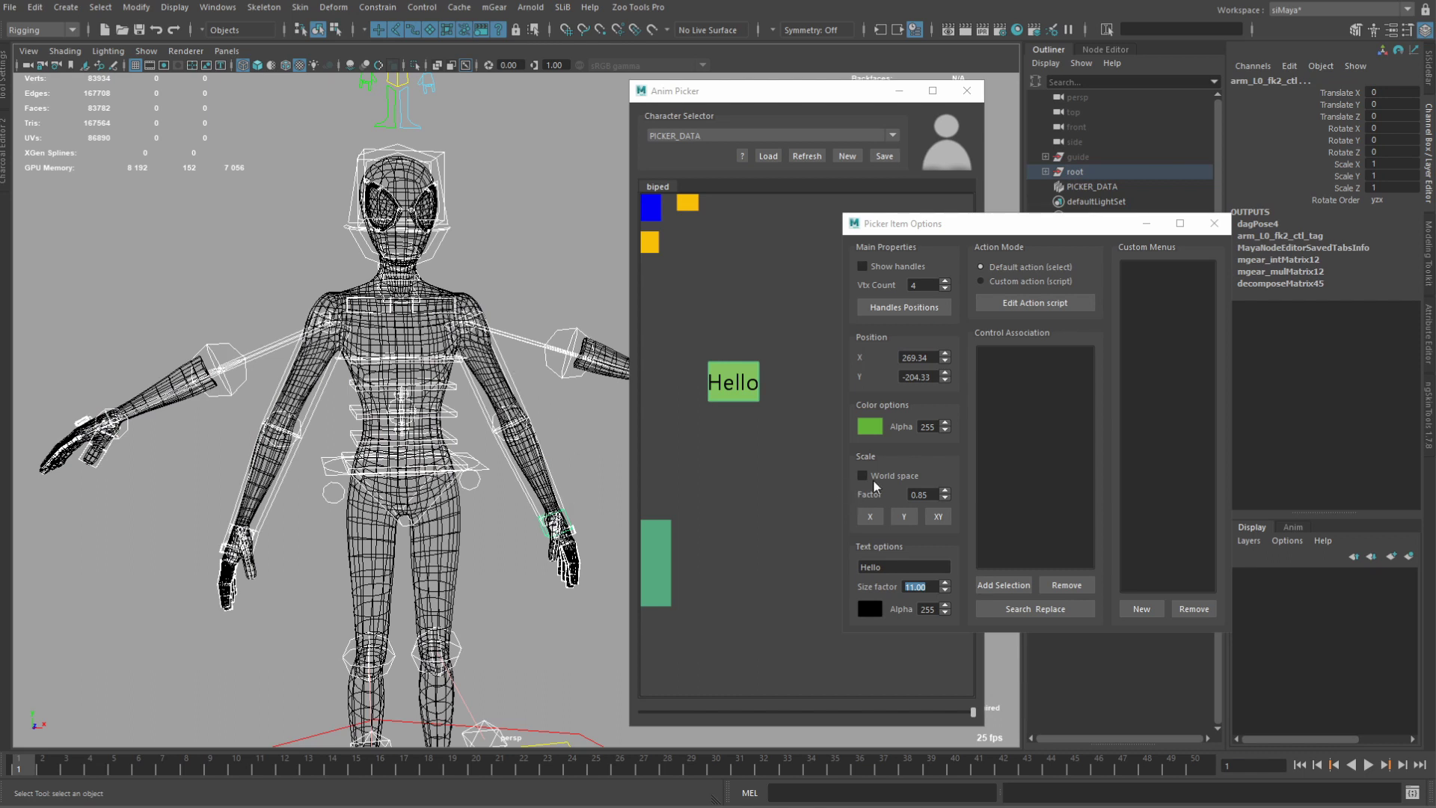
left_click(1004, 587)
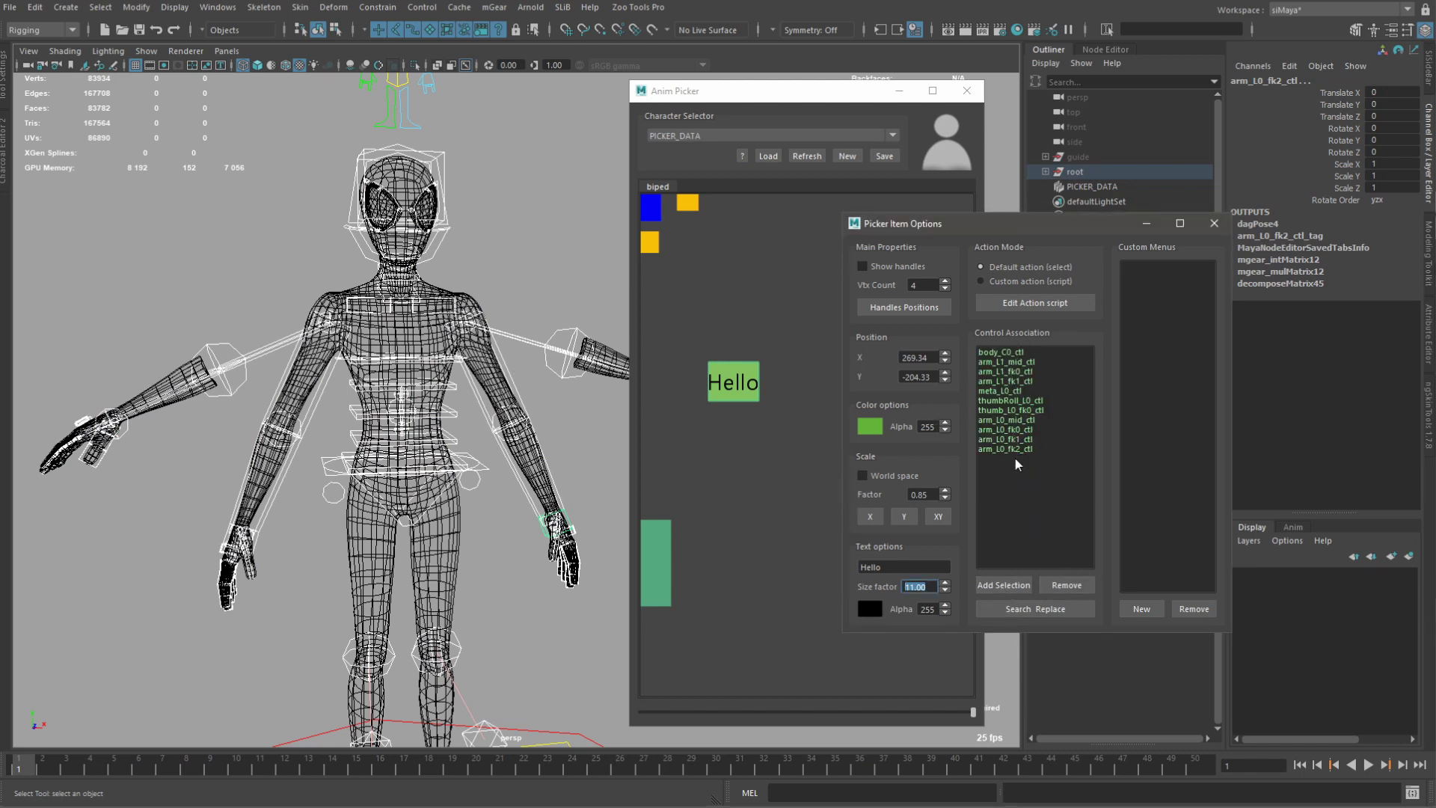
left_click_drag(1013, 454, 1013, 371)
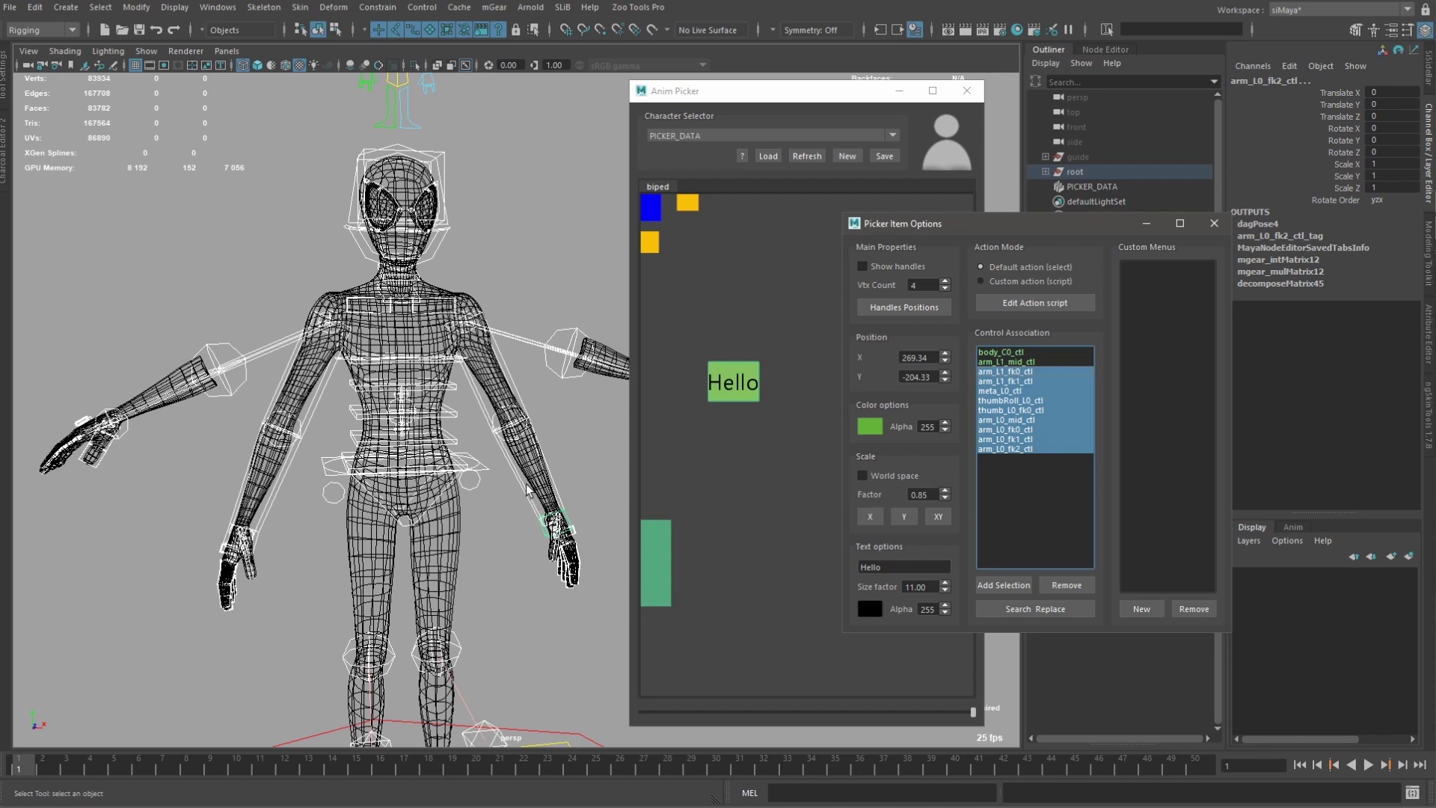
middle_click_drag(625, 395, 567, 387, "alt")
left_click_drag(501, 460, 428, 410, "alt")
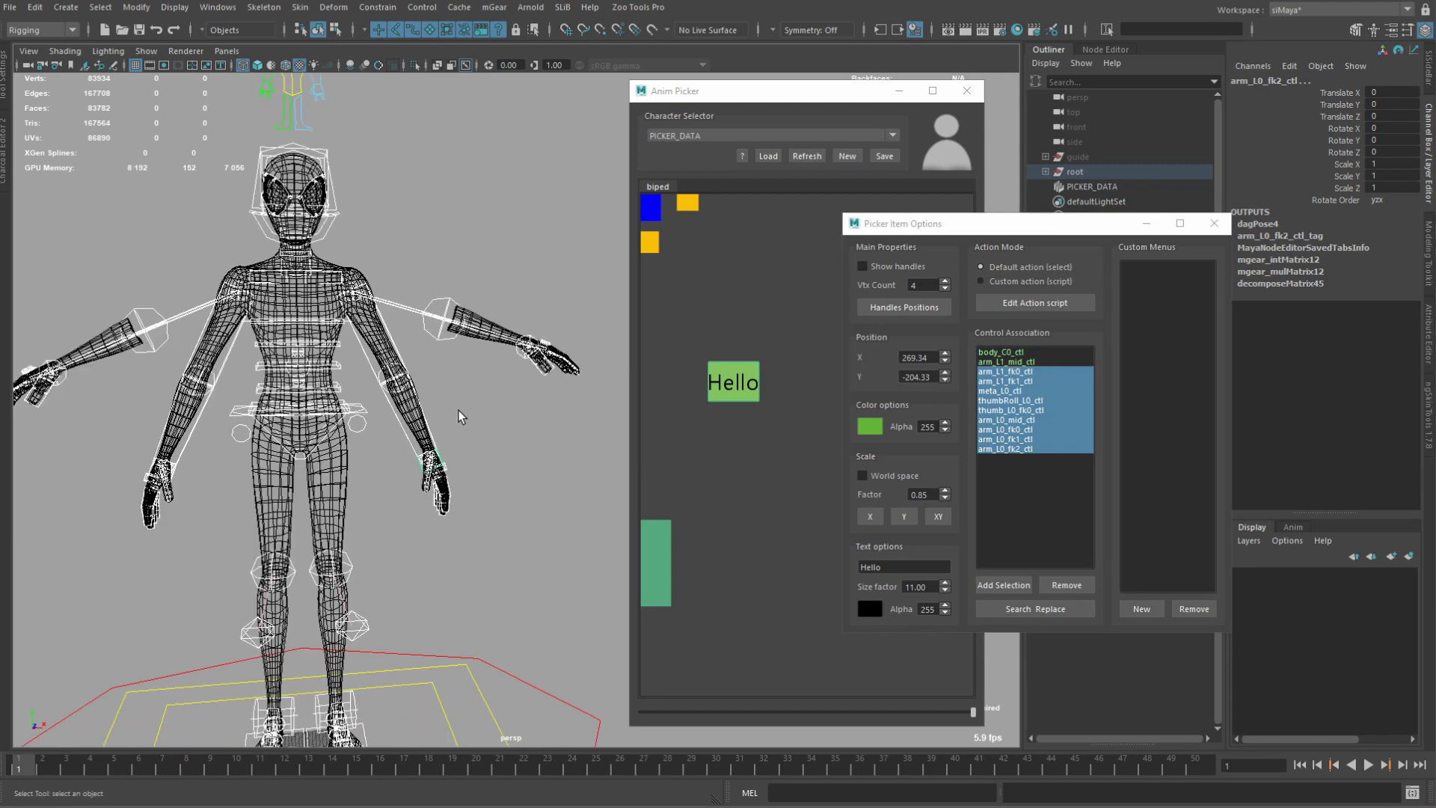
left_click(559, 473)
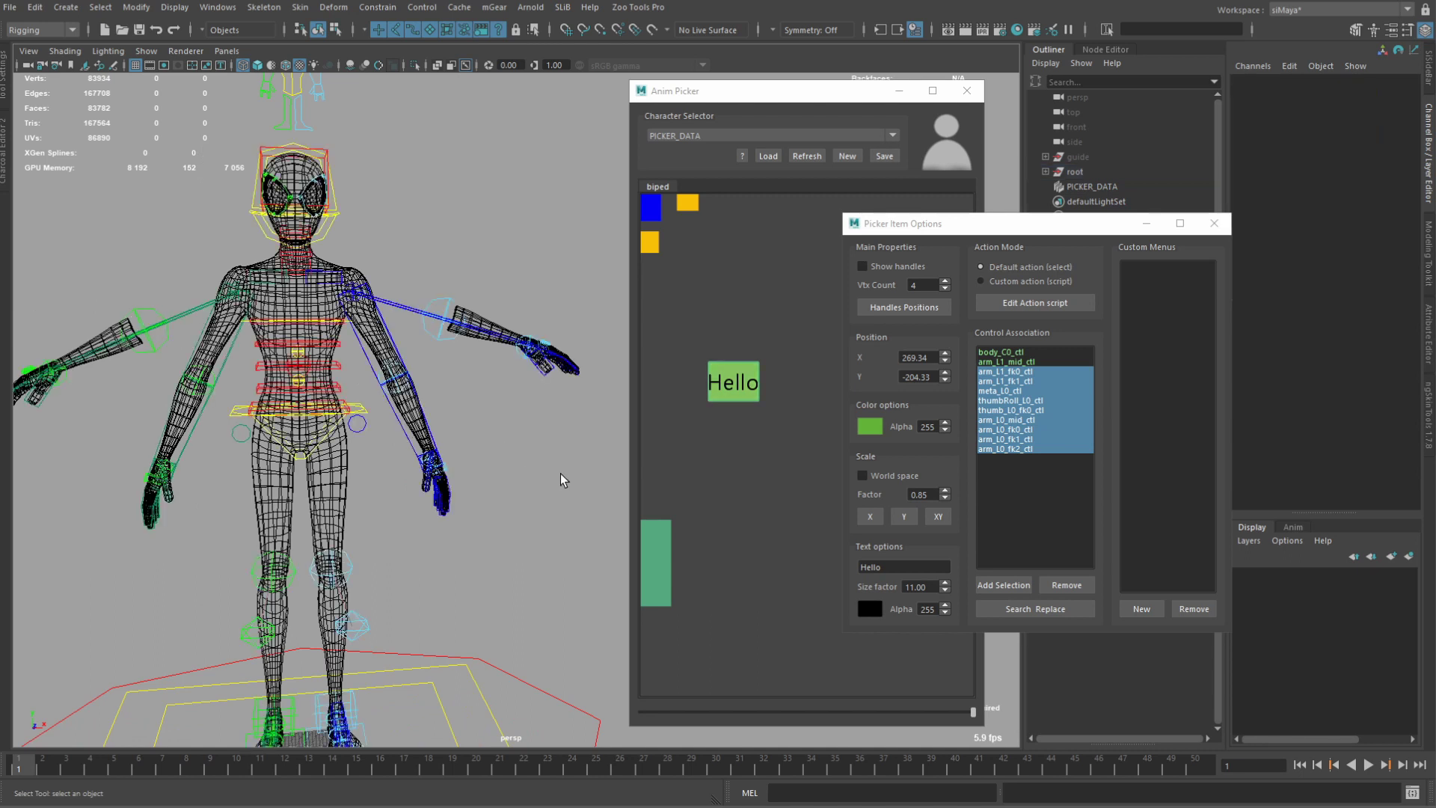
Switch the Hello item to a custom script action and give it the script print "Hello".
left_click(980, 282)
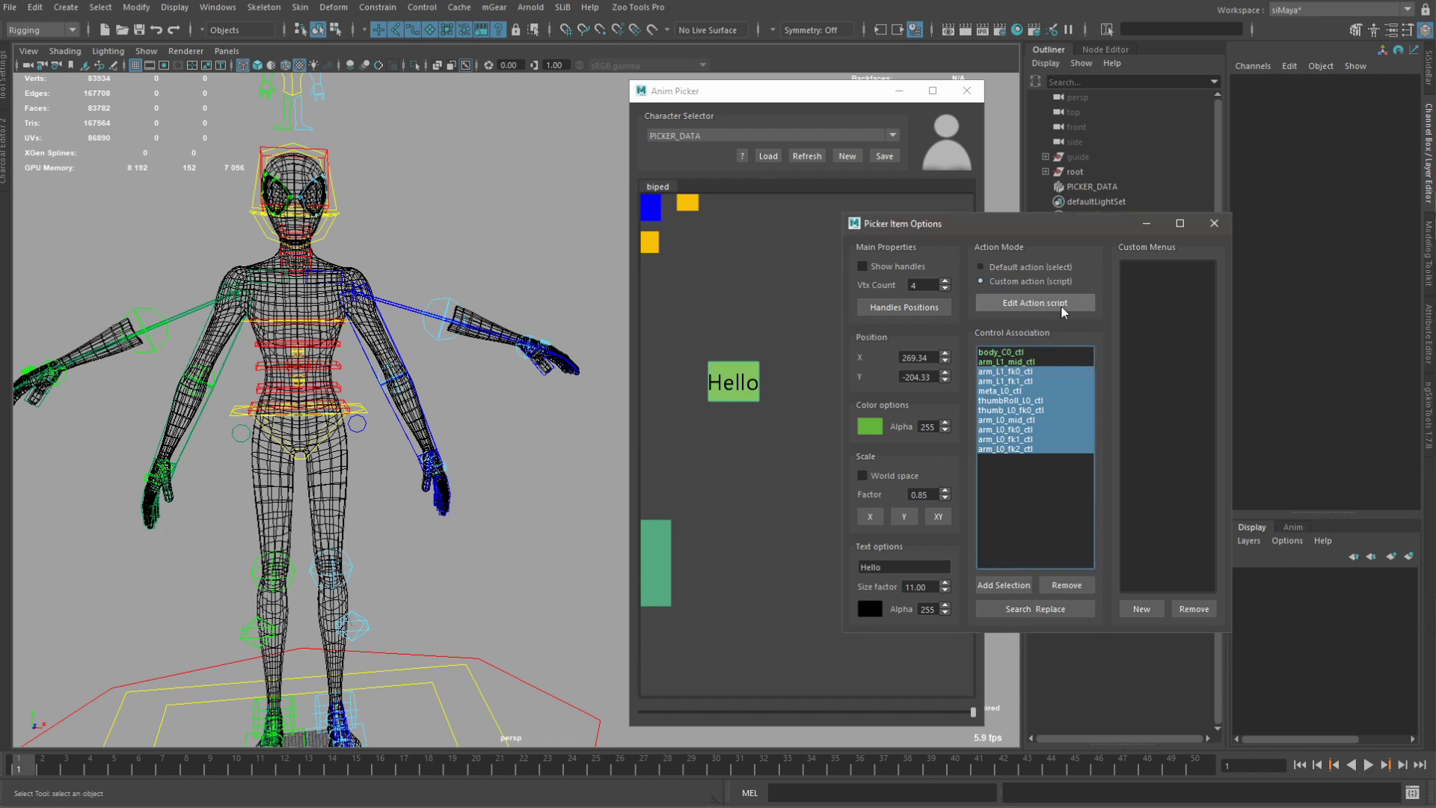
left_click(1036, 303)
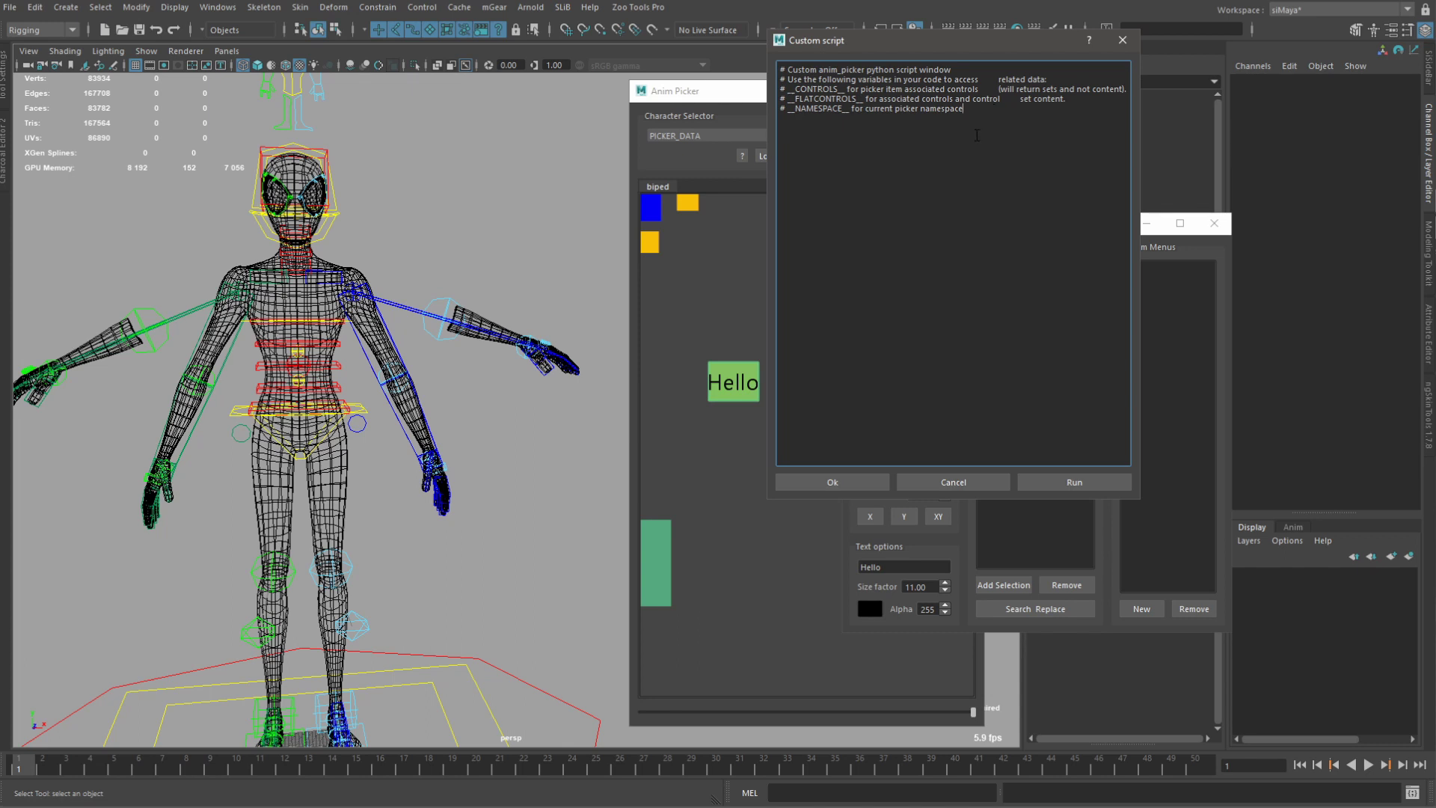
type("print \"Hello\"")
left_click(837, 482)
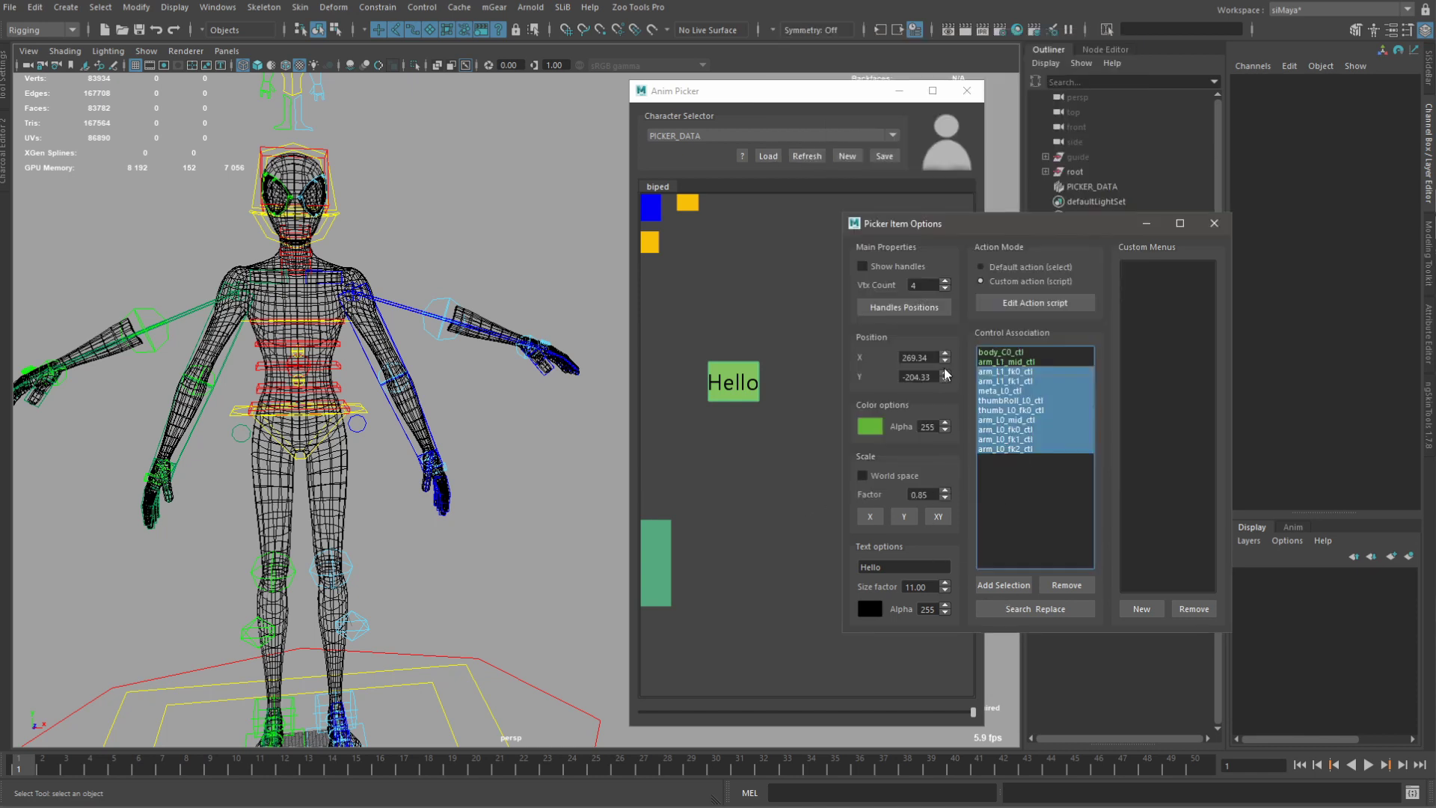
Close the item options, widen the picker window, and save the picker data to the node.
left_click(1214, 224)
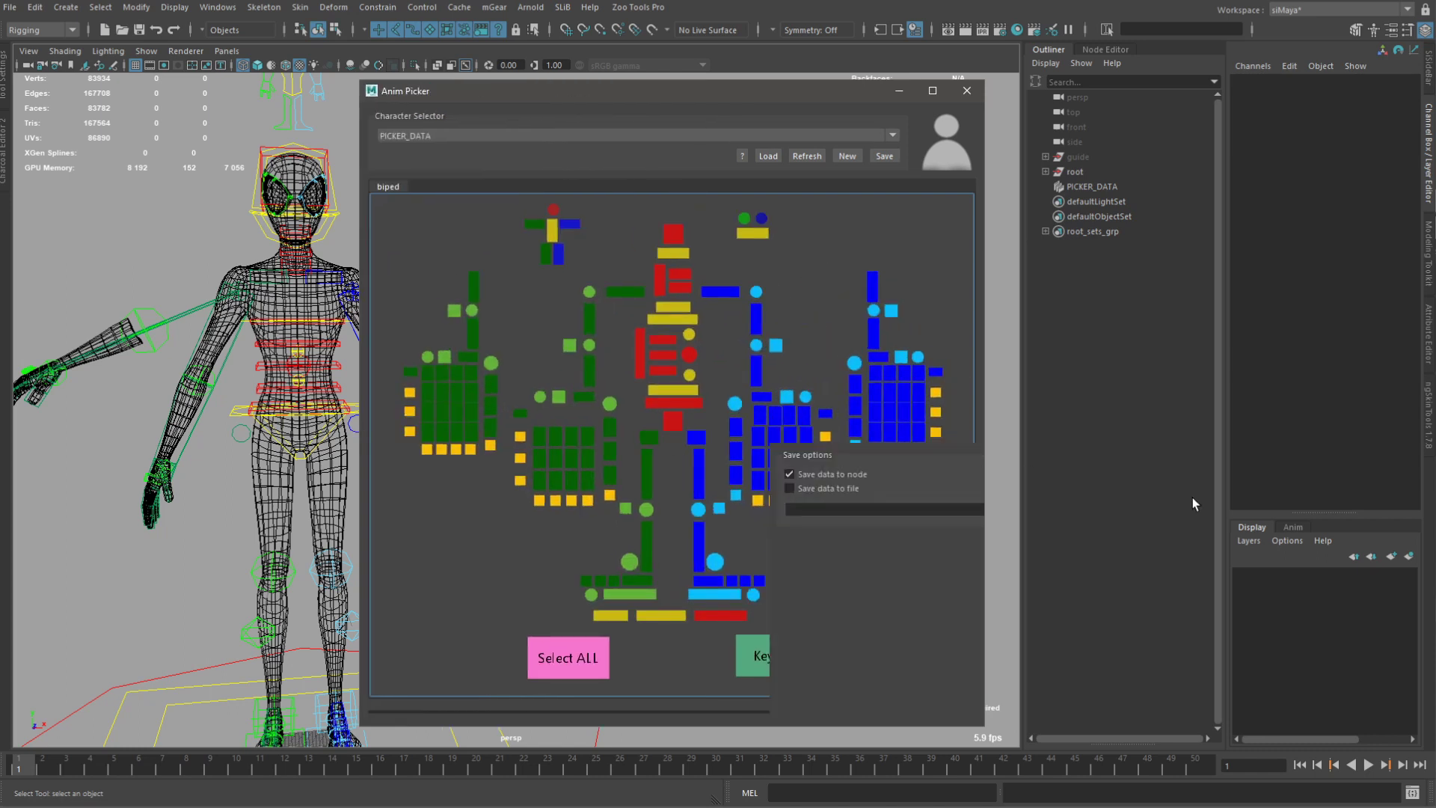
left_click_drag(987, 419, 1206, 418)
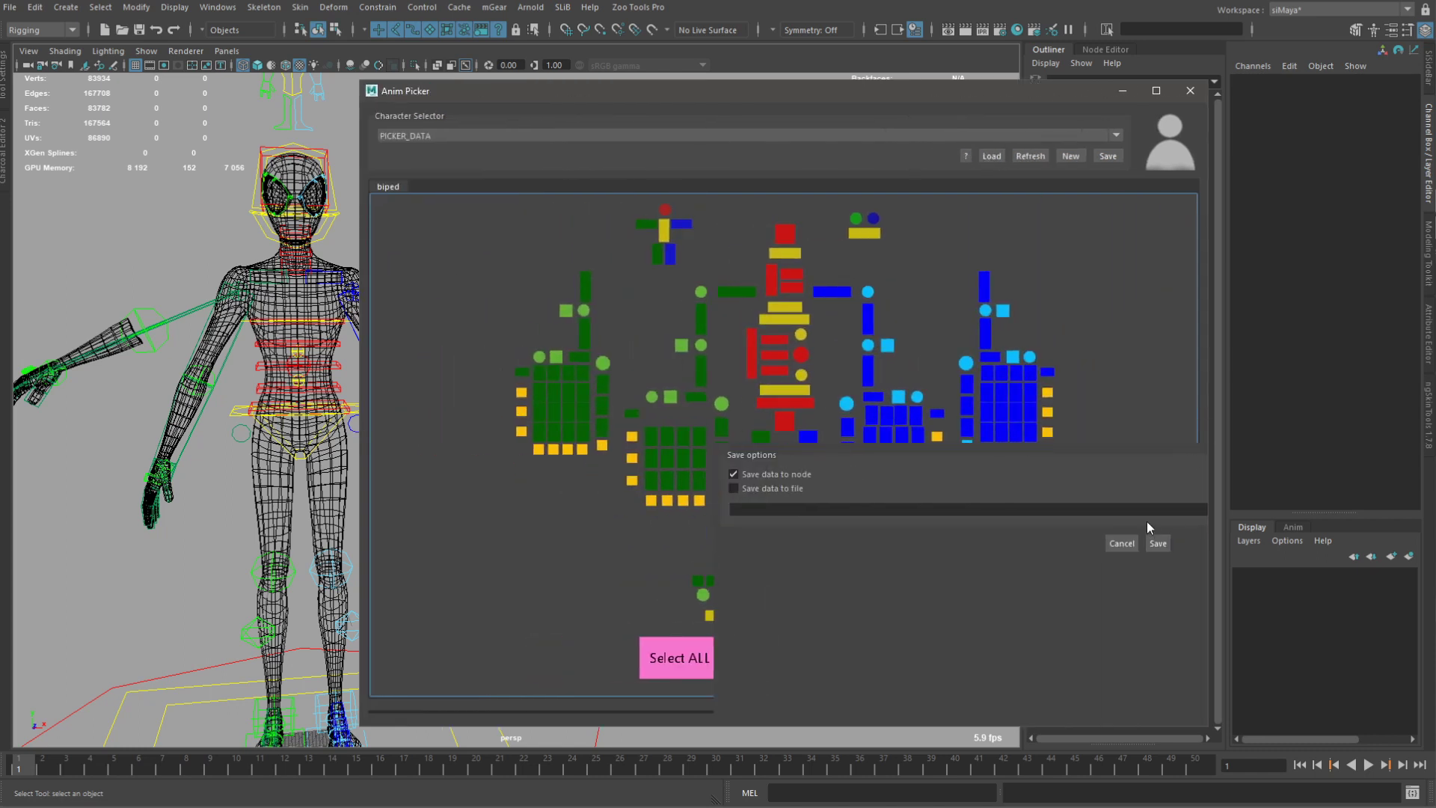
left_click(1157, 545)
Toggle the picker to animation mode so that the Hello button can be used.
right_click(1084, 254)
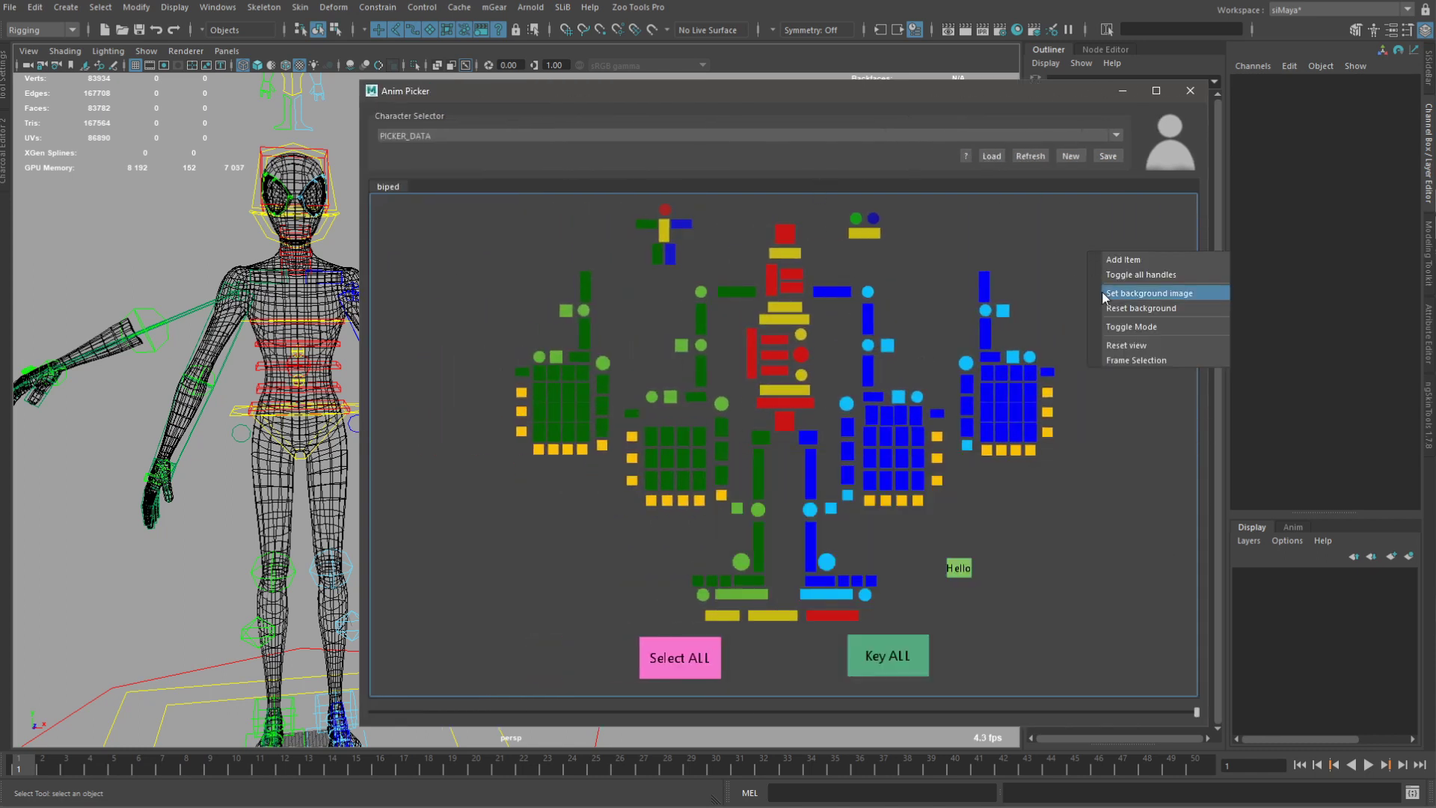
left_click(1112, 326)
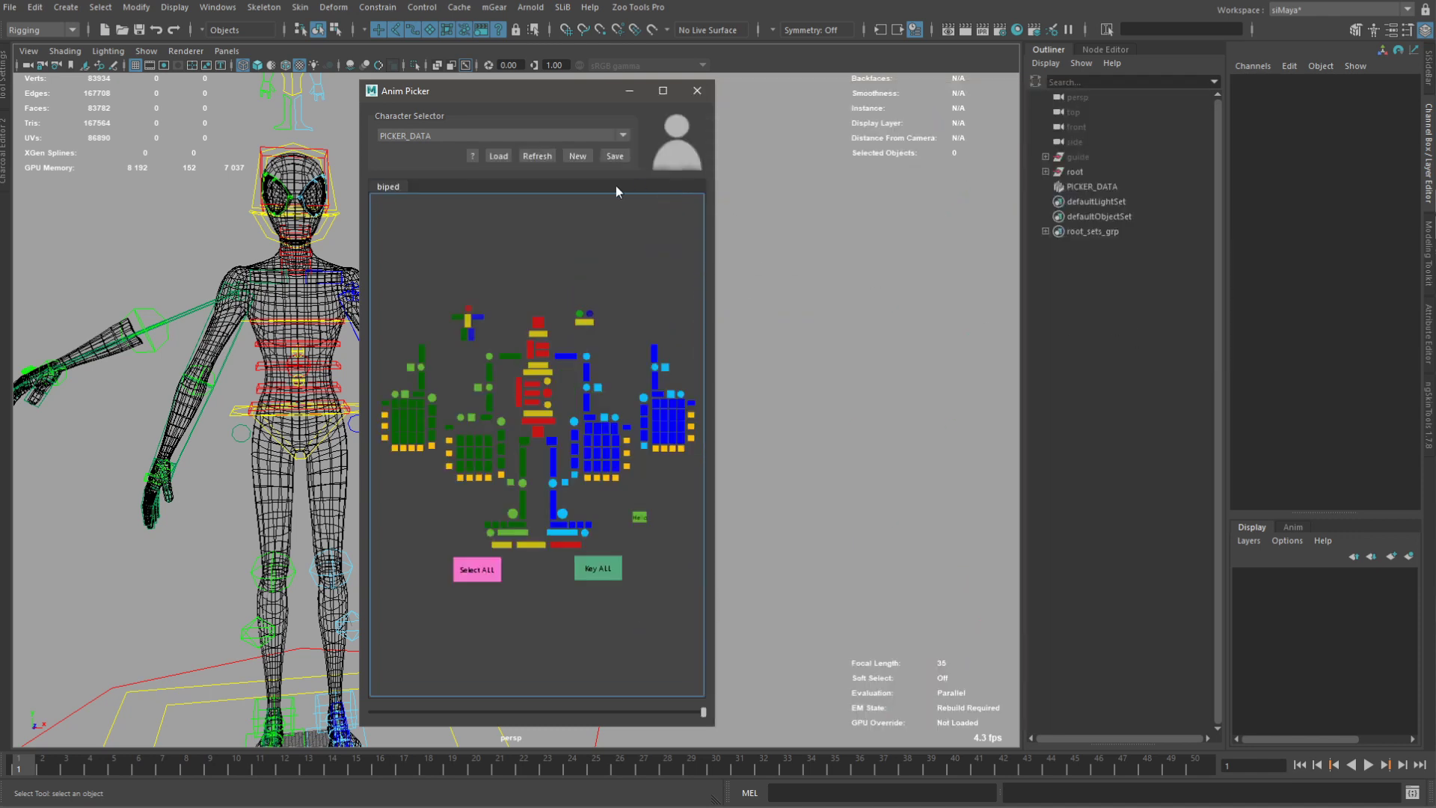
scroll(643, 524, "up", 6)
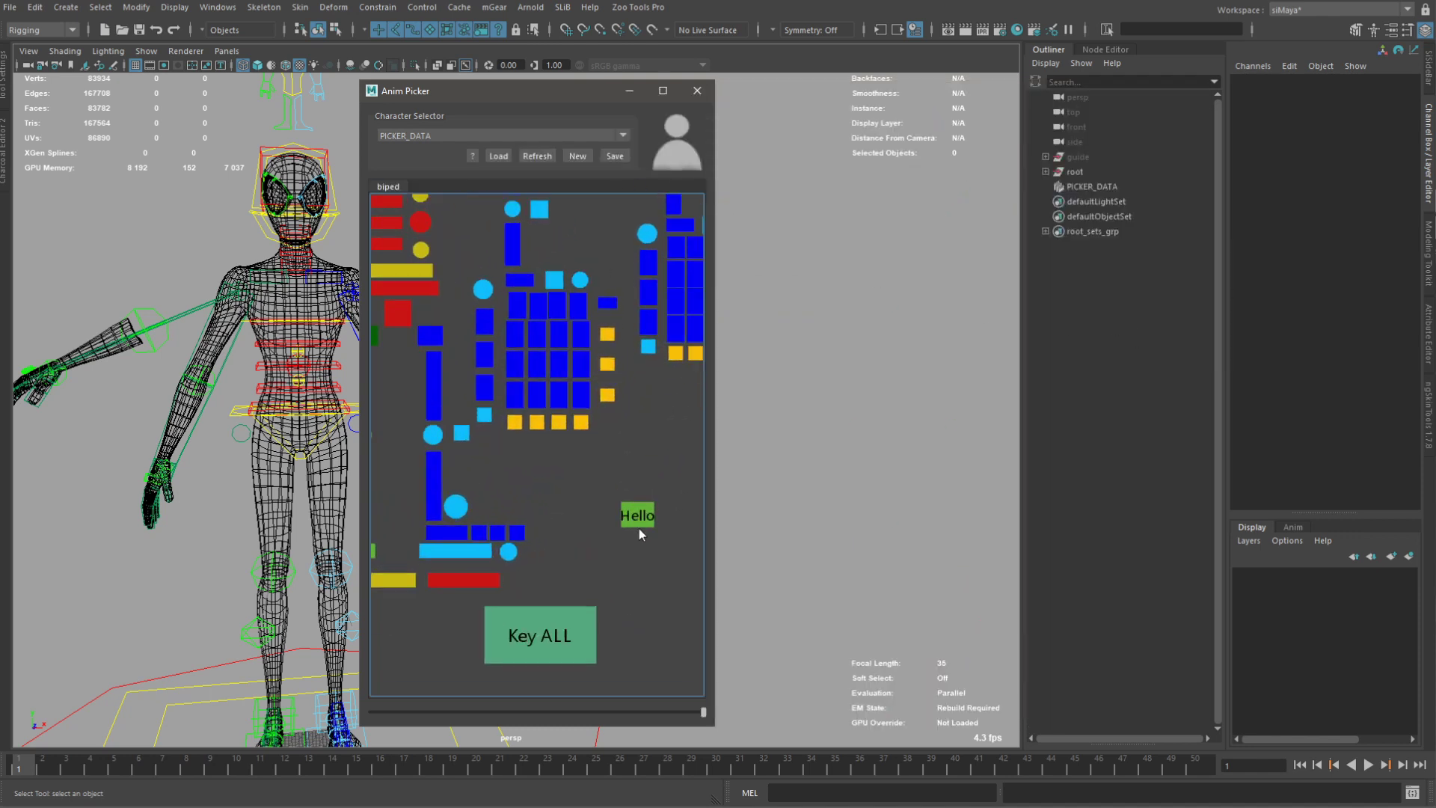
Run the Hello picker button from a cleared selection and check its printed output in the script editor.
left_click(648, 521)
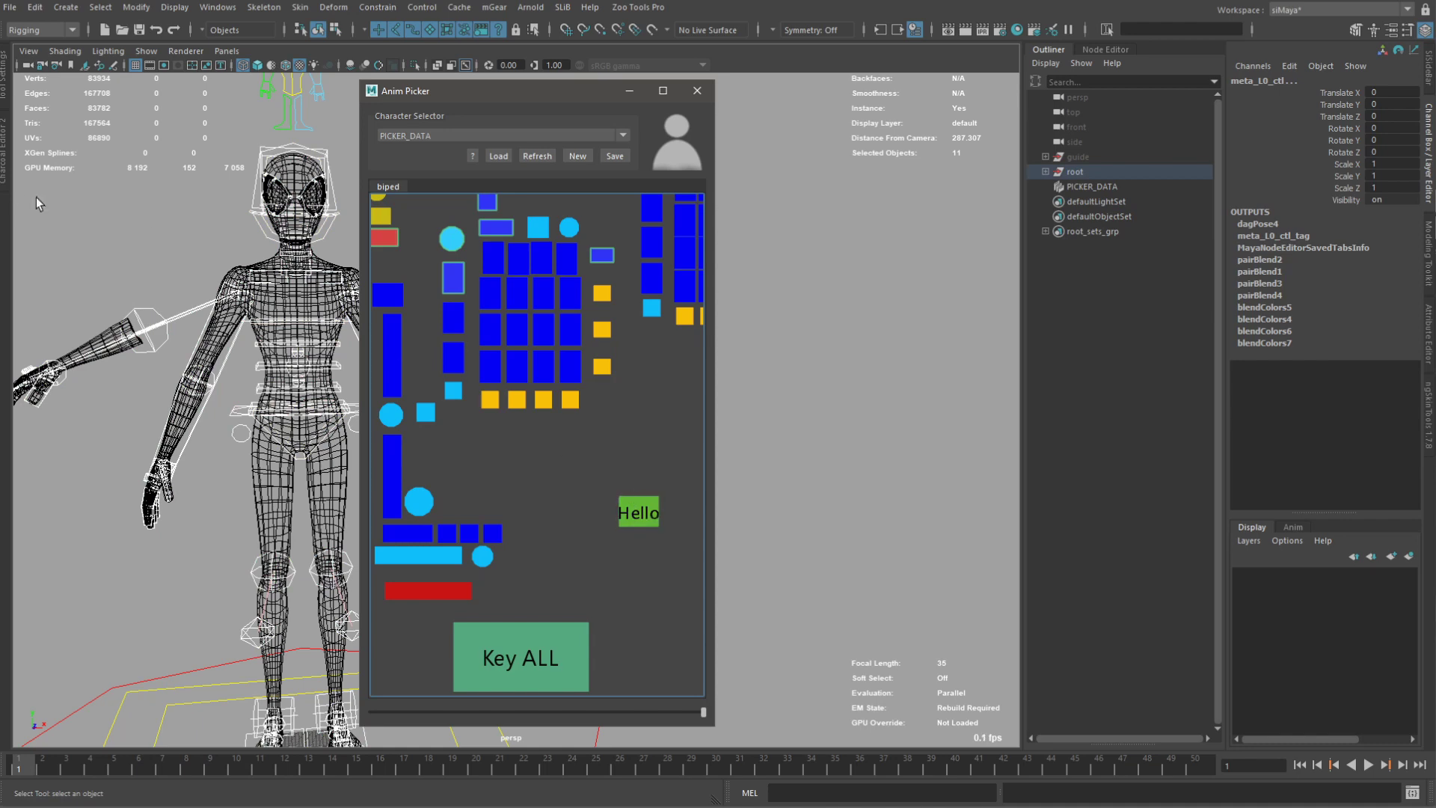
left_click(4, 157)
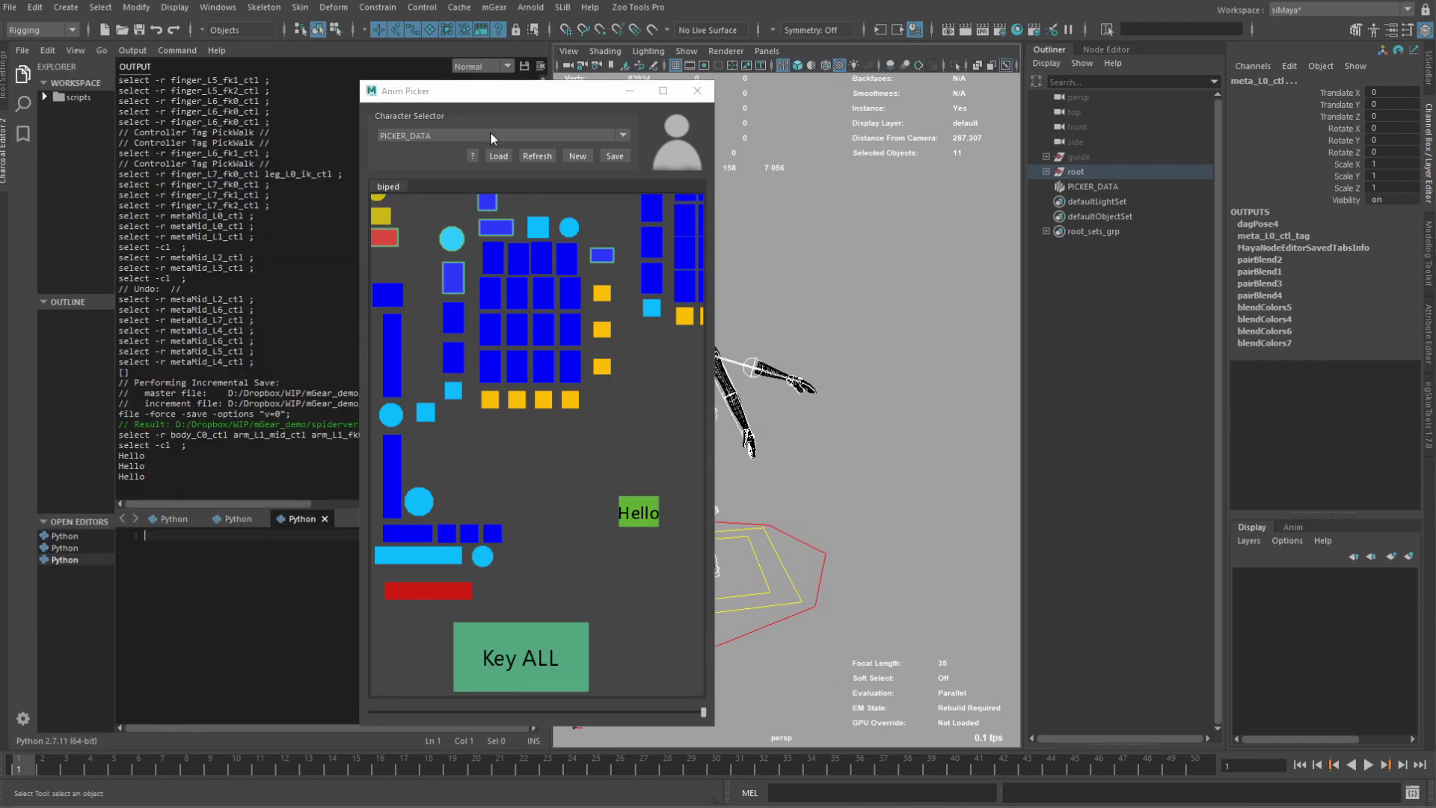
left_click_drag(494, 92, 972, 88)
left_click(765, 464)
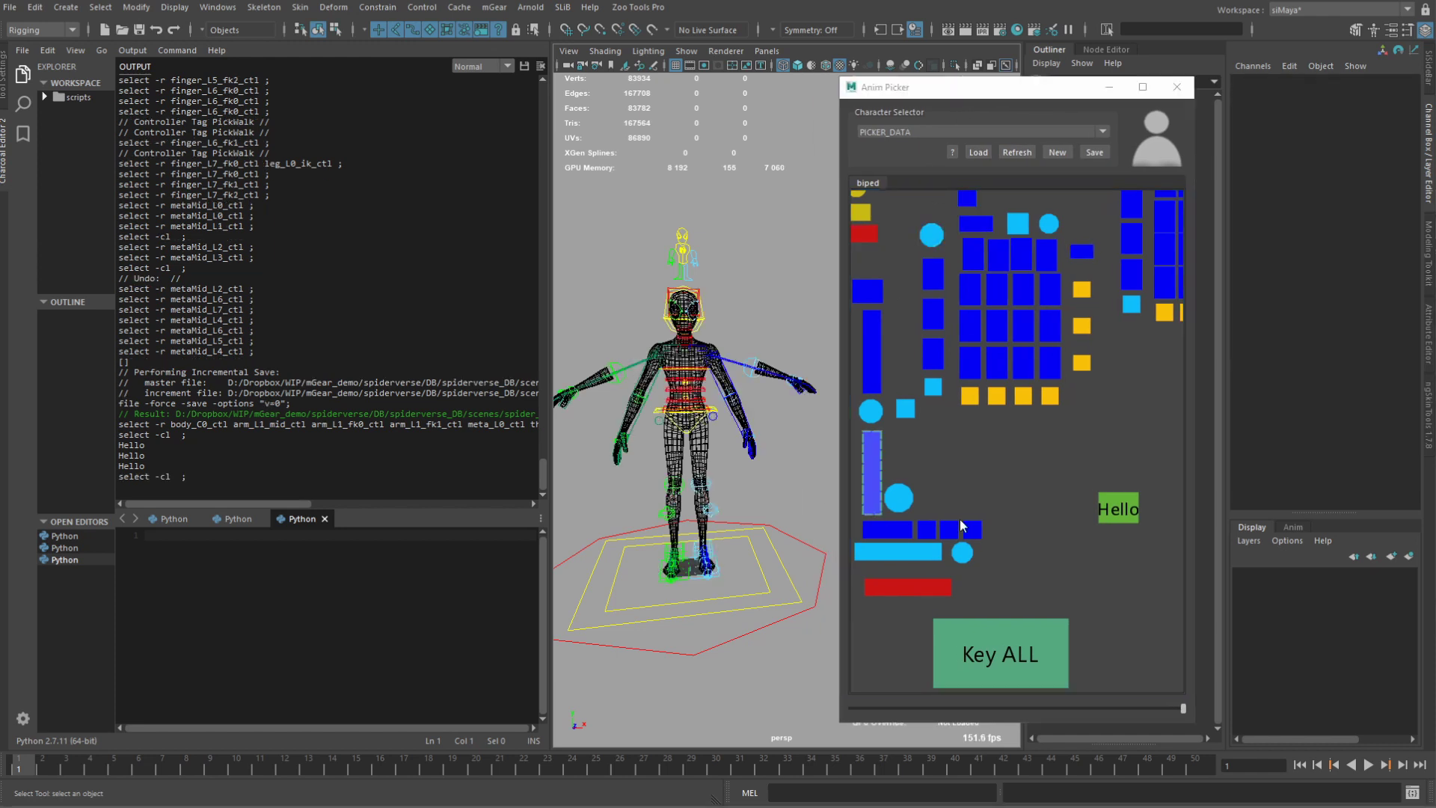
left_click(1117, 516)
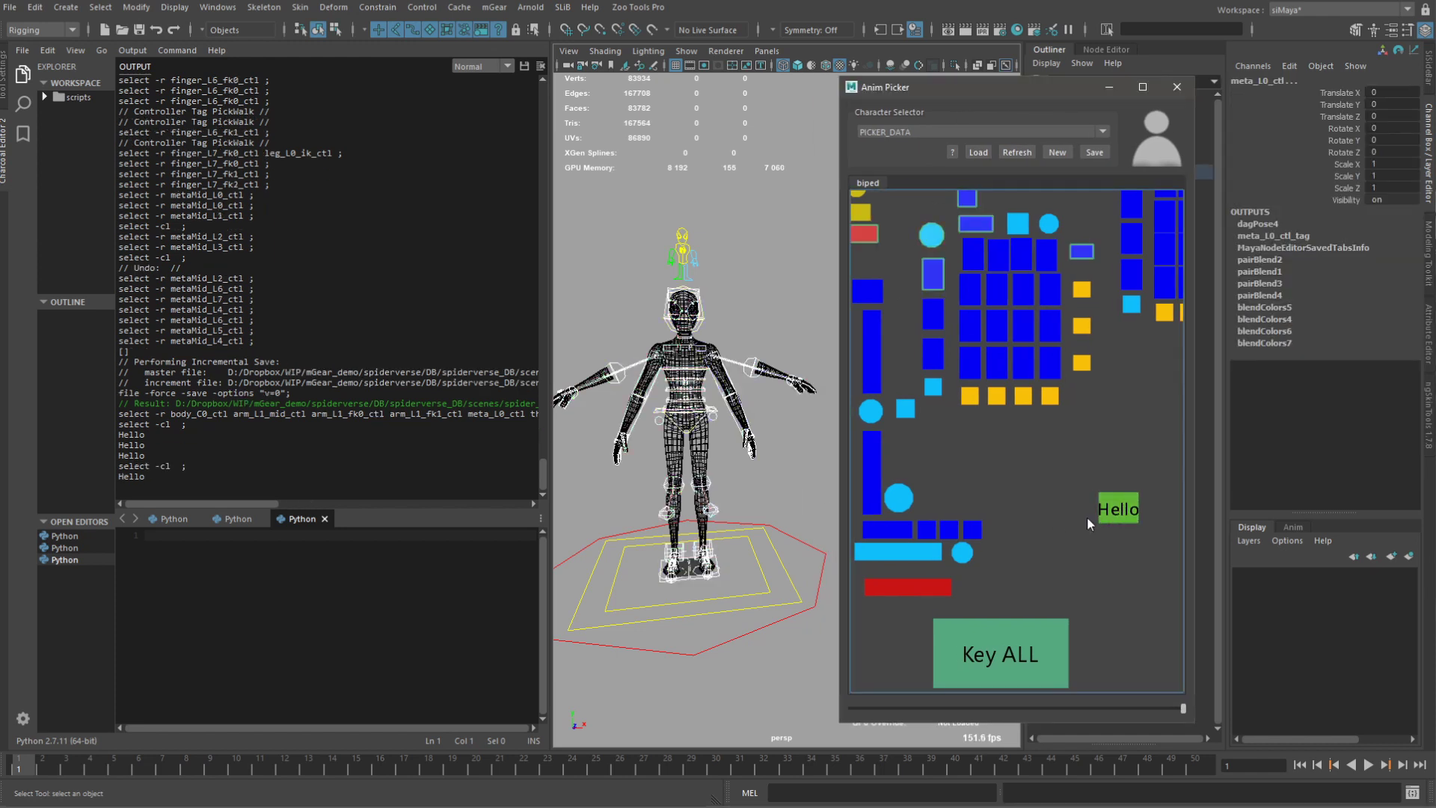
Set the Hello item's action mode to Default action (select) in its item options.
right_click(1140, 444)
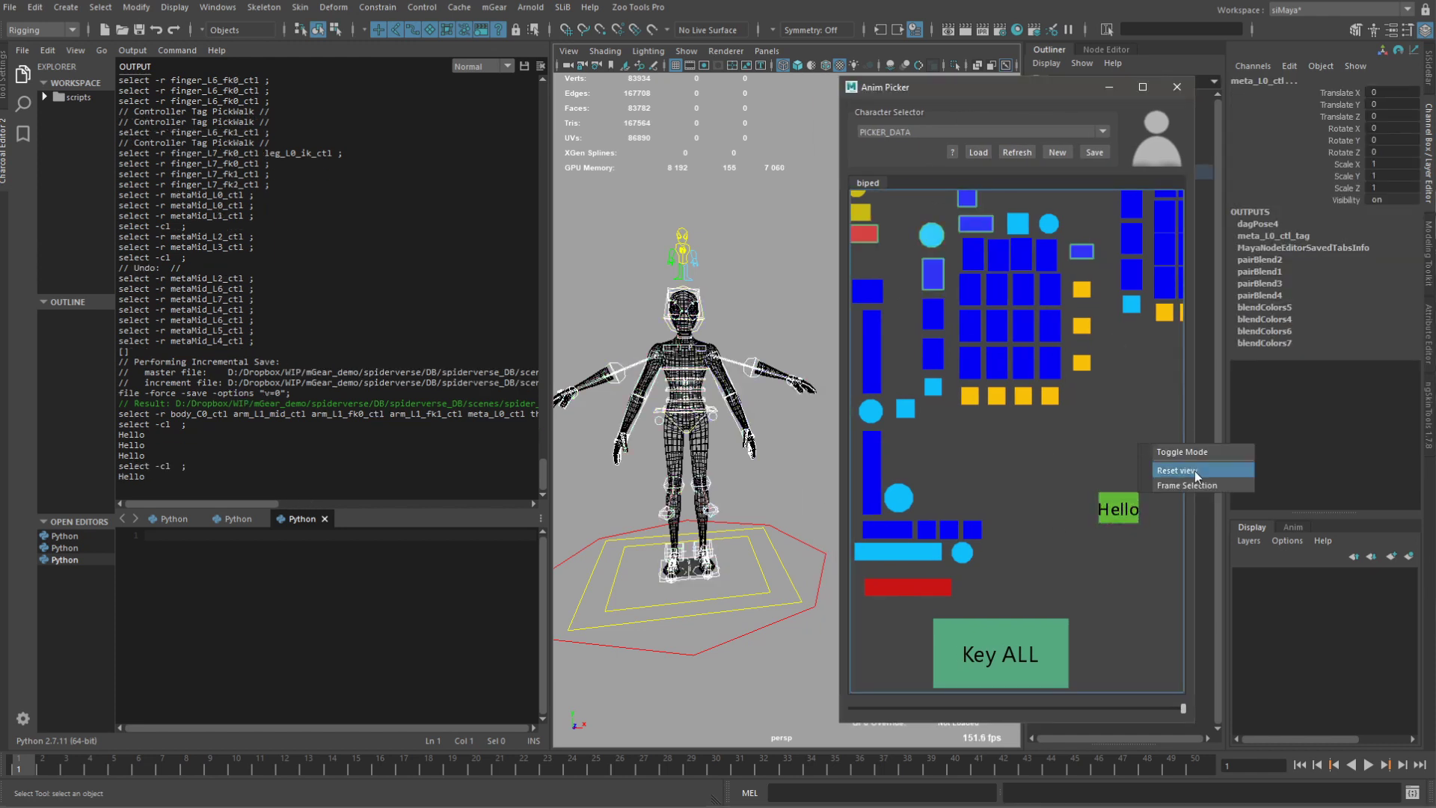
left_click(1195, 471)
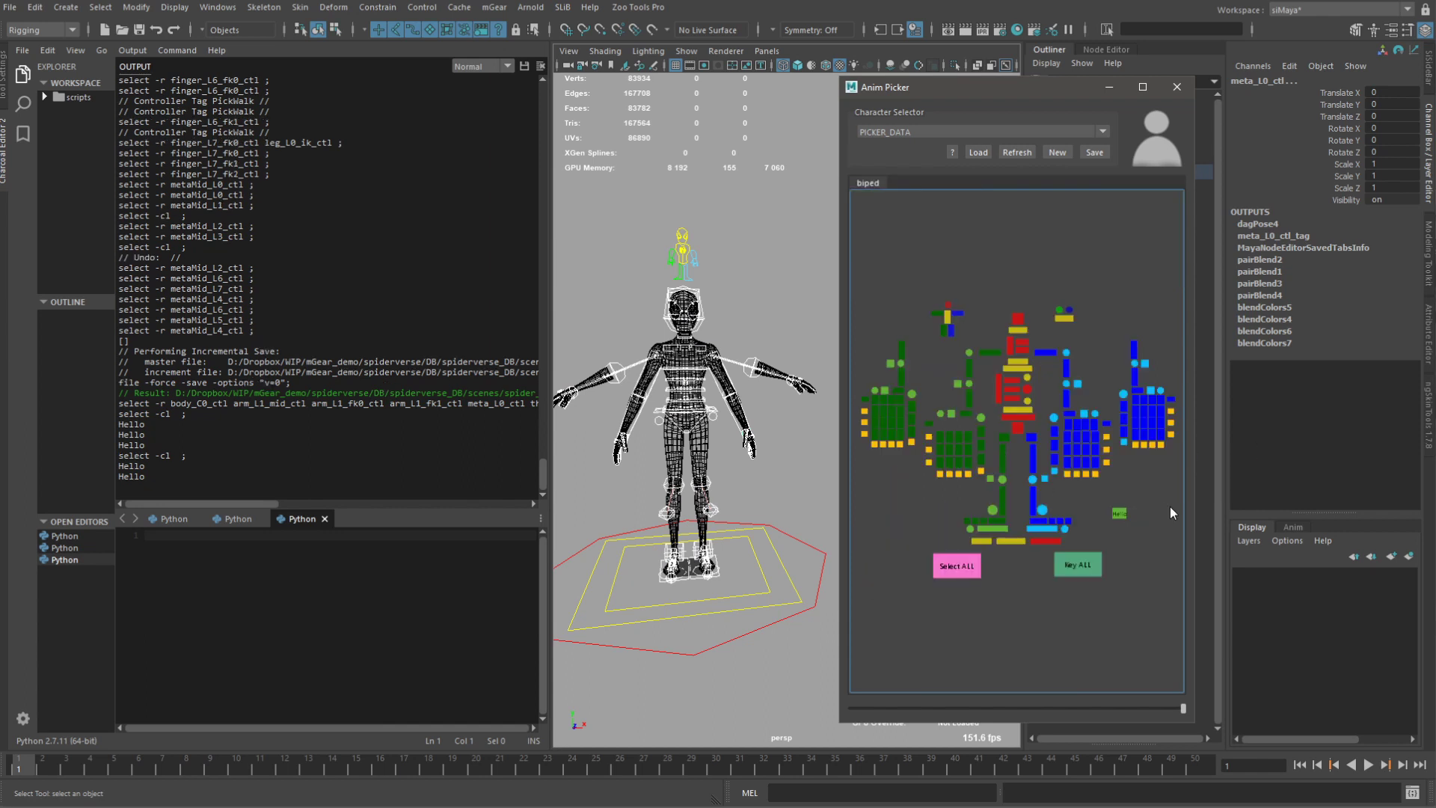
double_click(1120, 514)
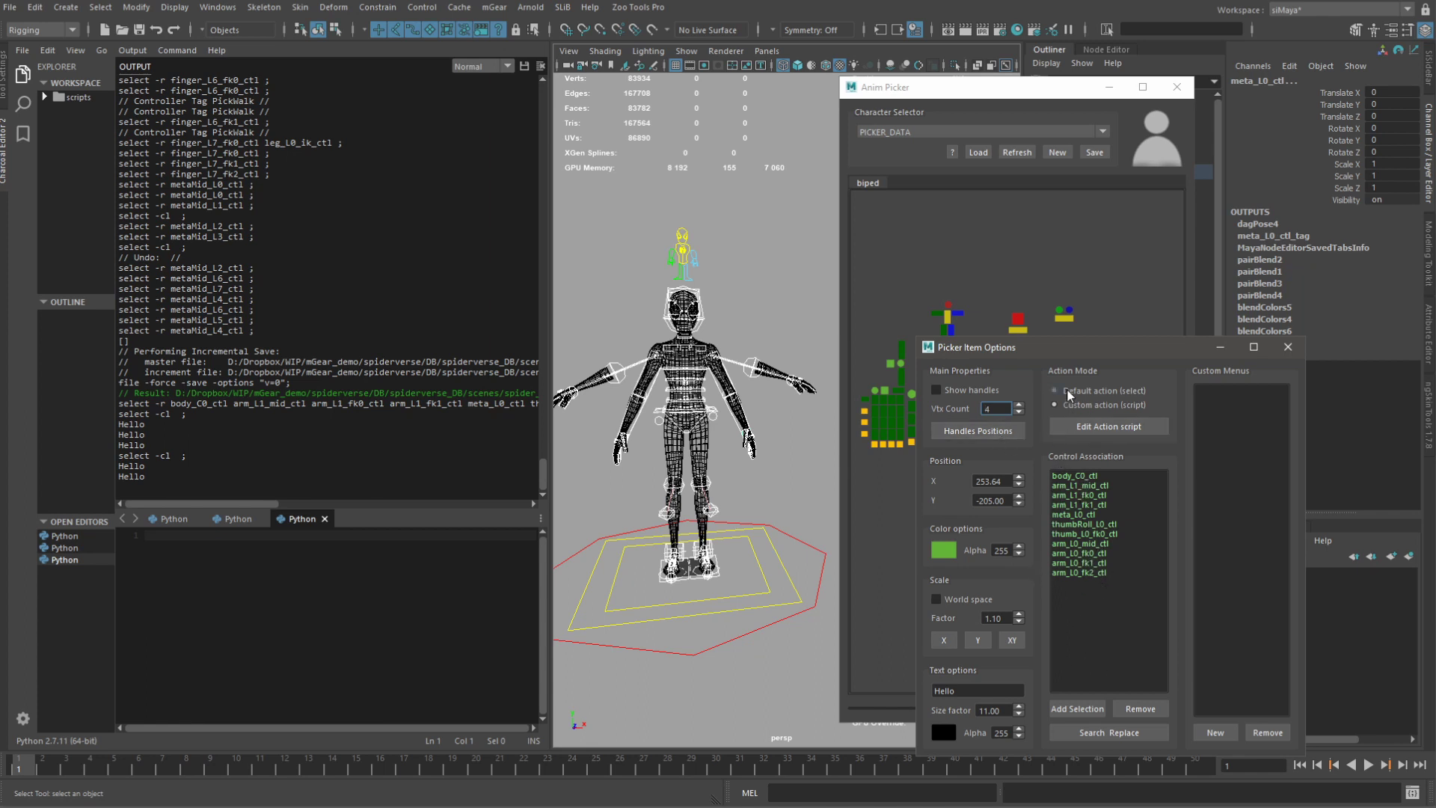
left_click_drag(1109, 347, 1033, 212)
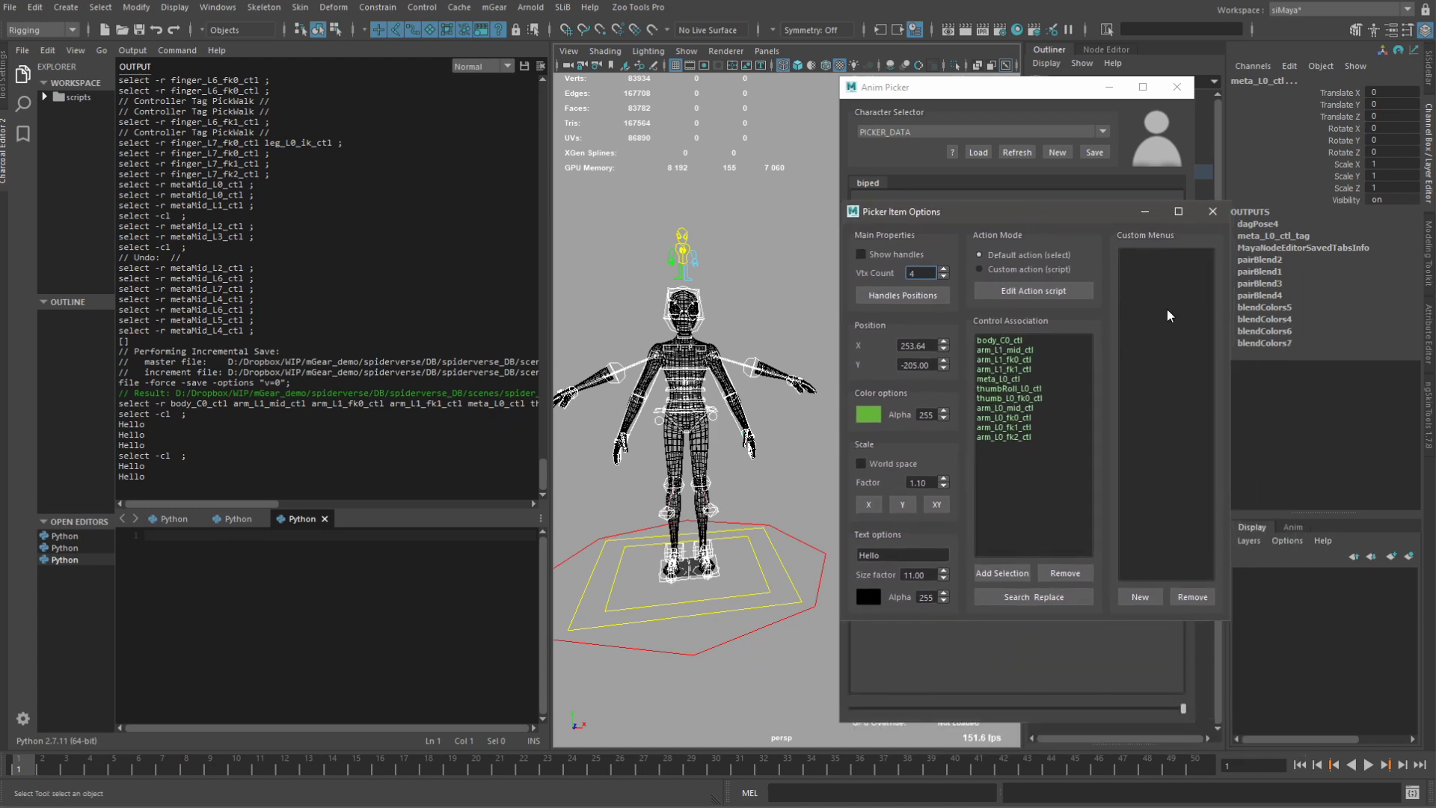
Add a custom menu named Hello to the Hello item with the script print "Hello World!" and close the item options.
left_click(1139, 596)
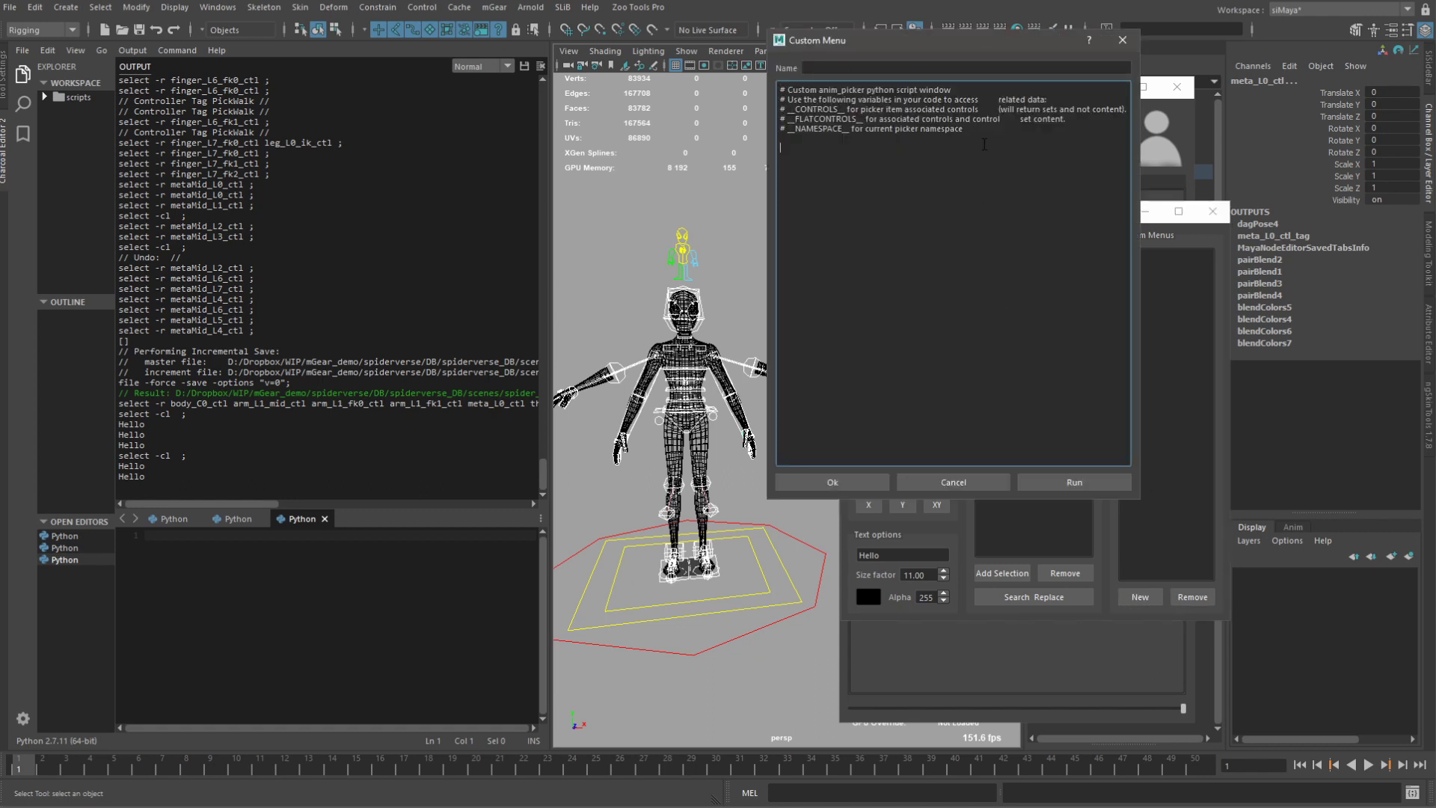
left_click(821, 67)
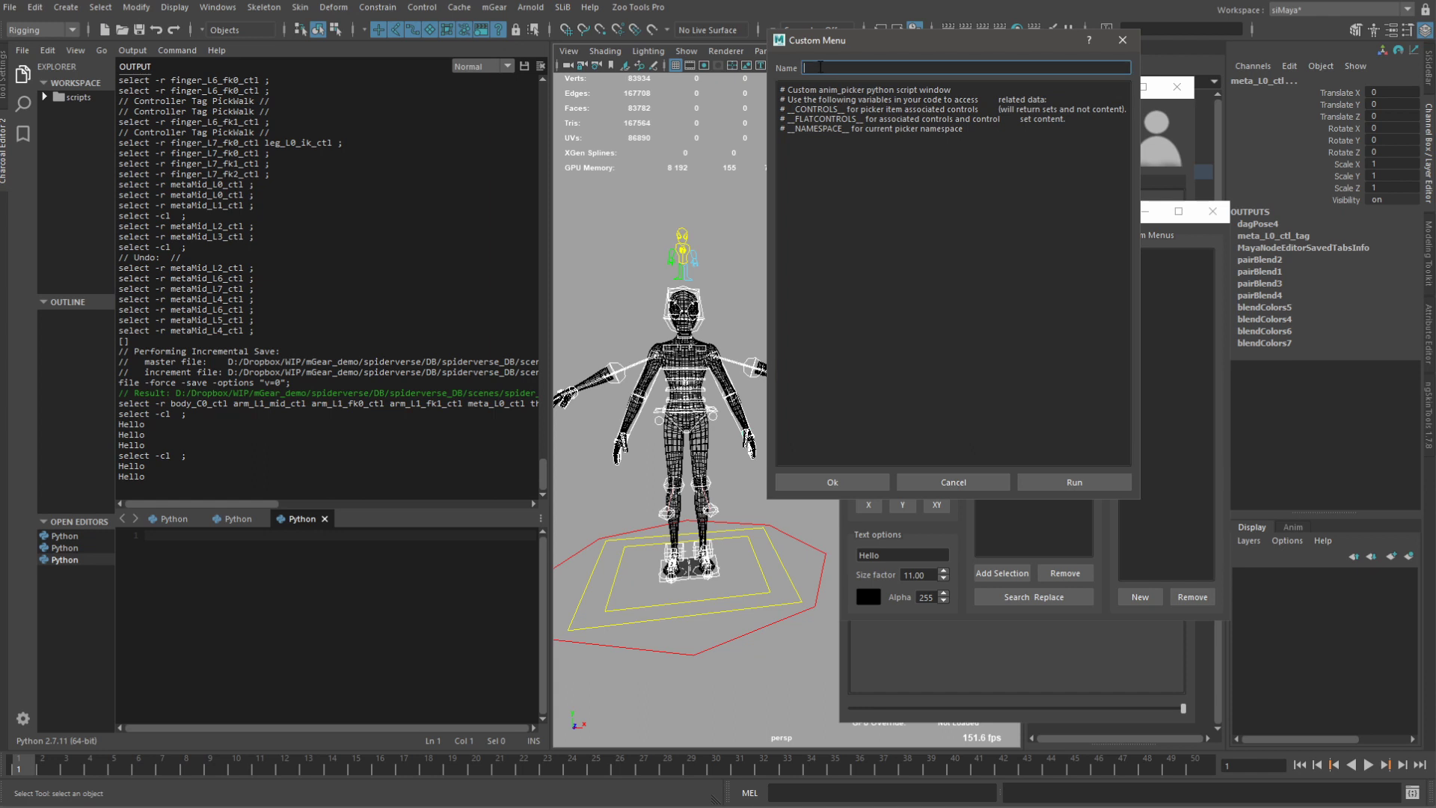
type("Hello")
left_click(865, 170)
type("print")
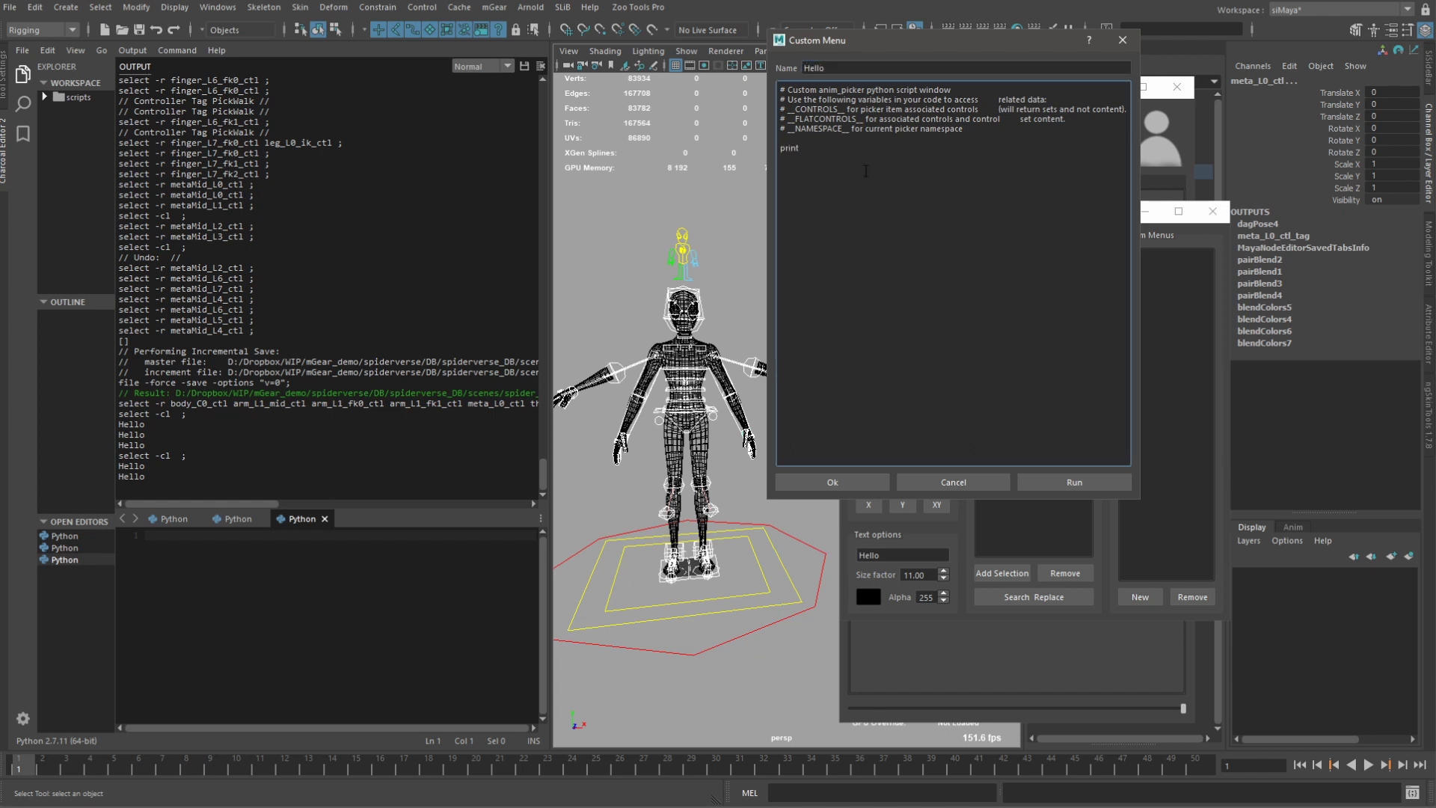
type(" \"Hello\" World")
left_click(824, 479)
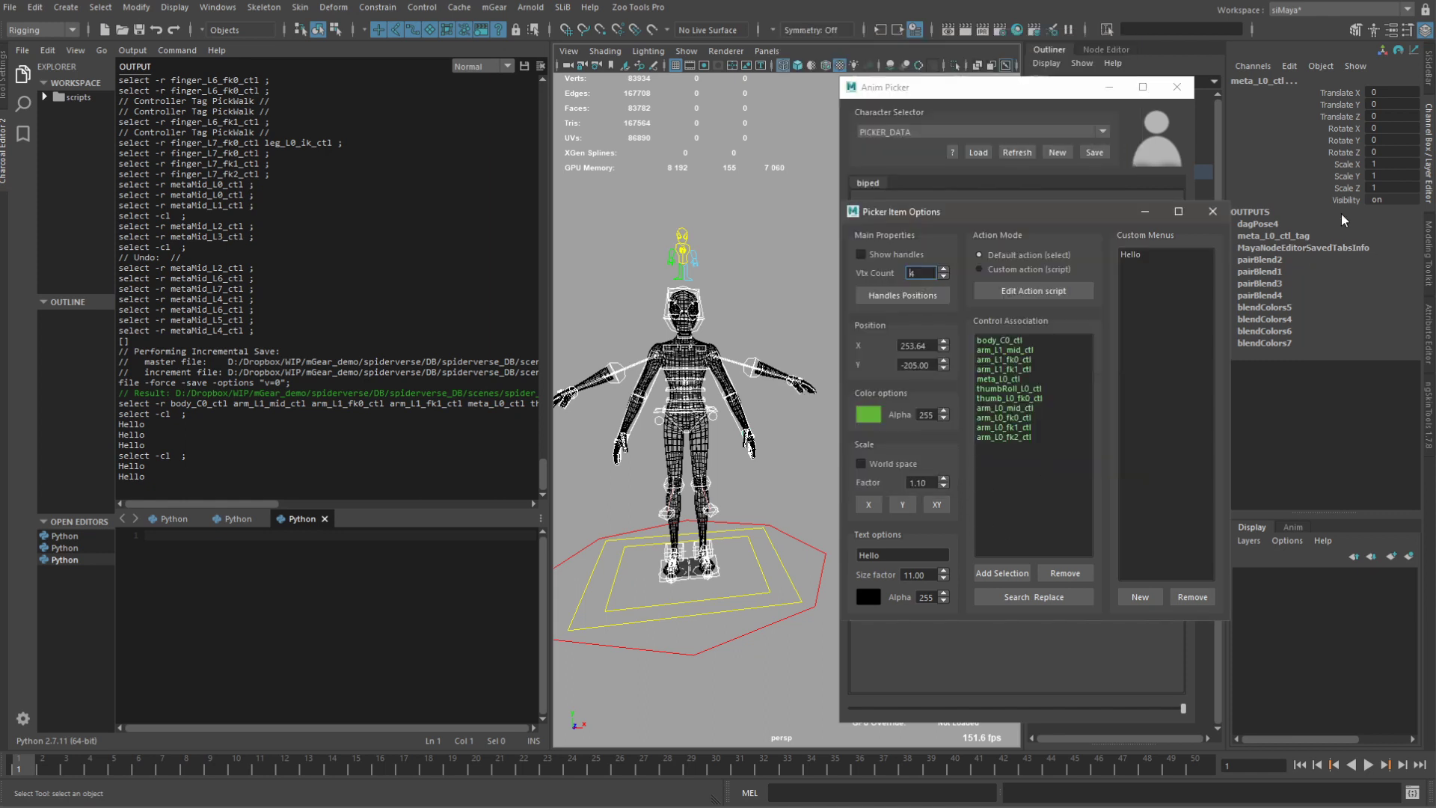
left_click(1212, 212)
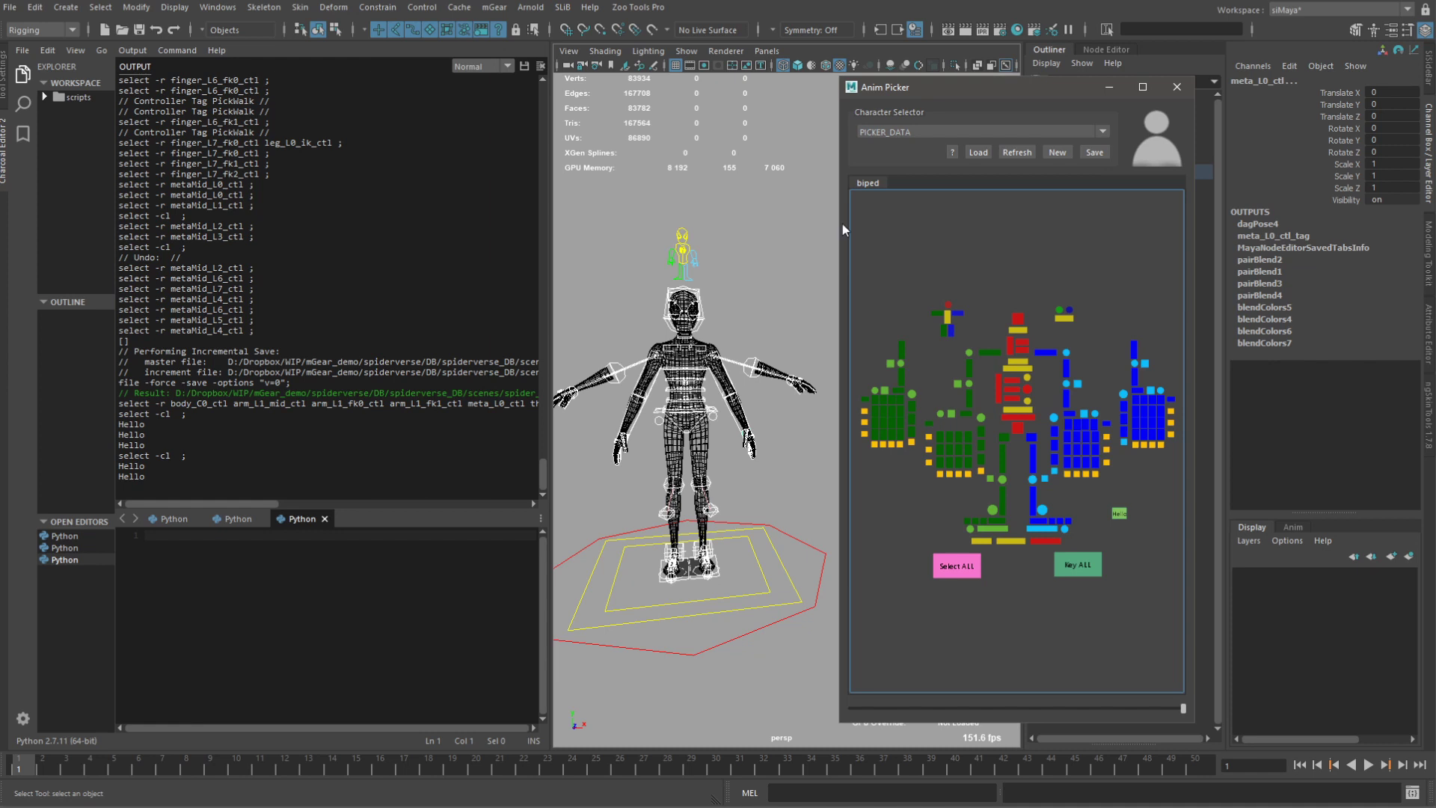
Toggle the picker to animation mode and clear the control selection on the character.
left_click_drag(836, 223, 354, 223)
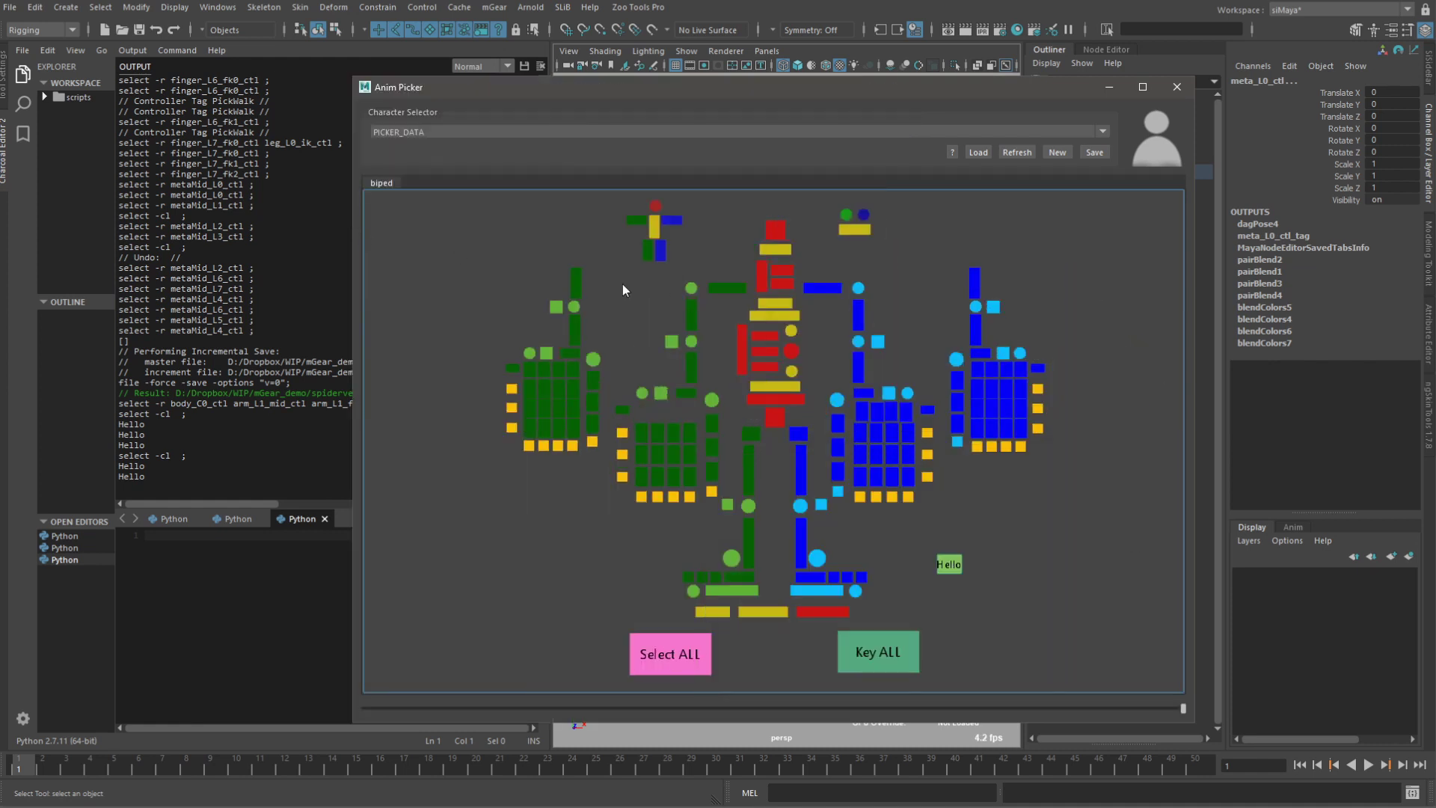
right_click(1051, 239)
left_click(1085, 326)
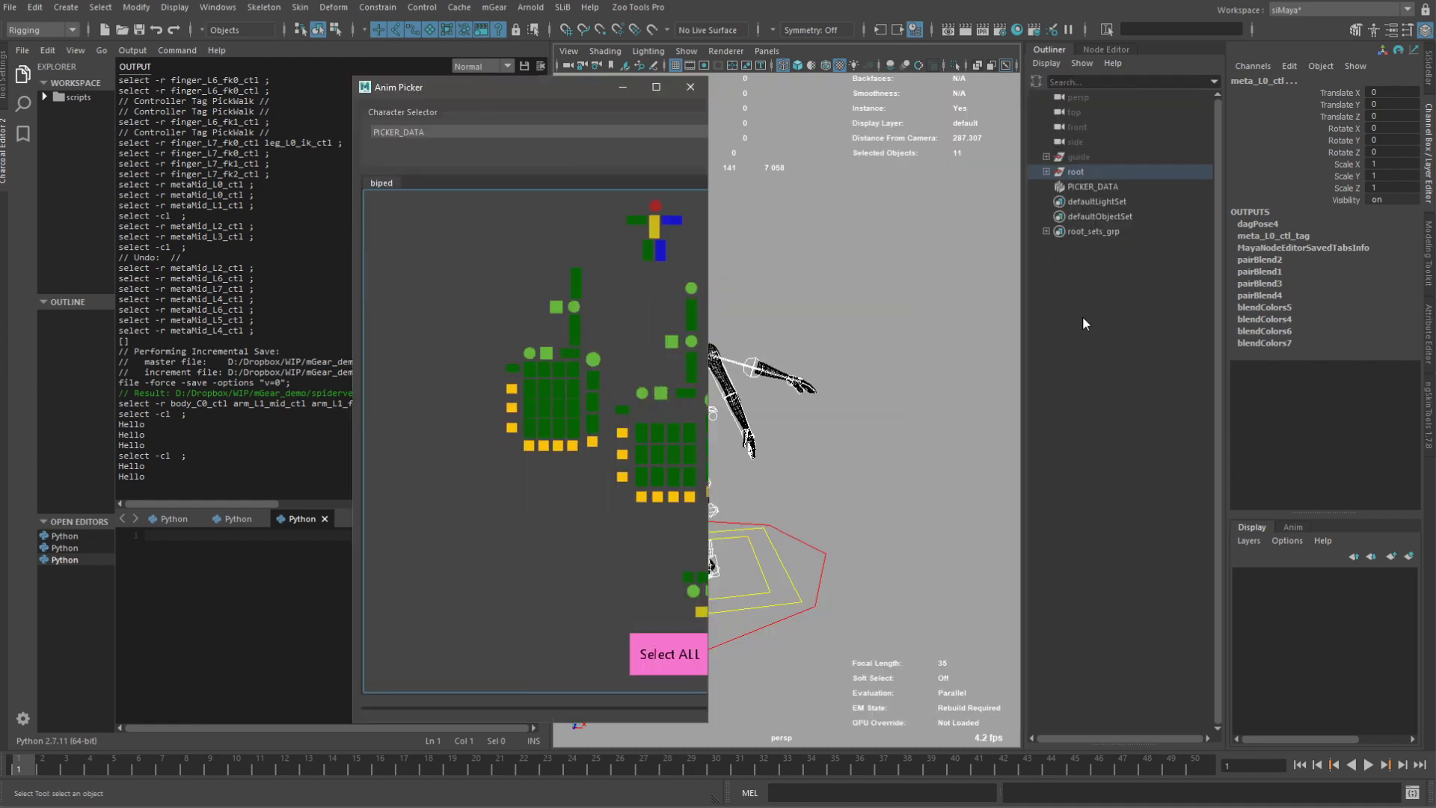
left_click_drag(528, 95, 978, 108)
left_click(1144, 598)
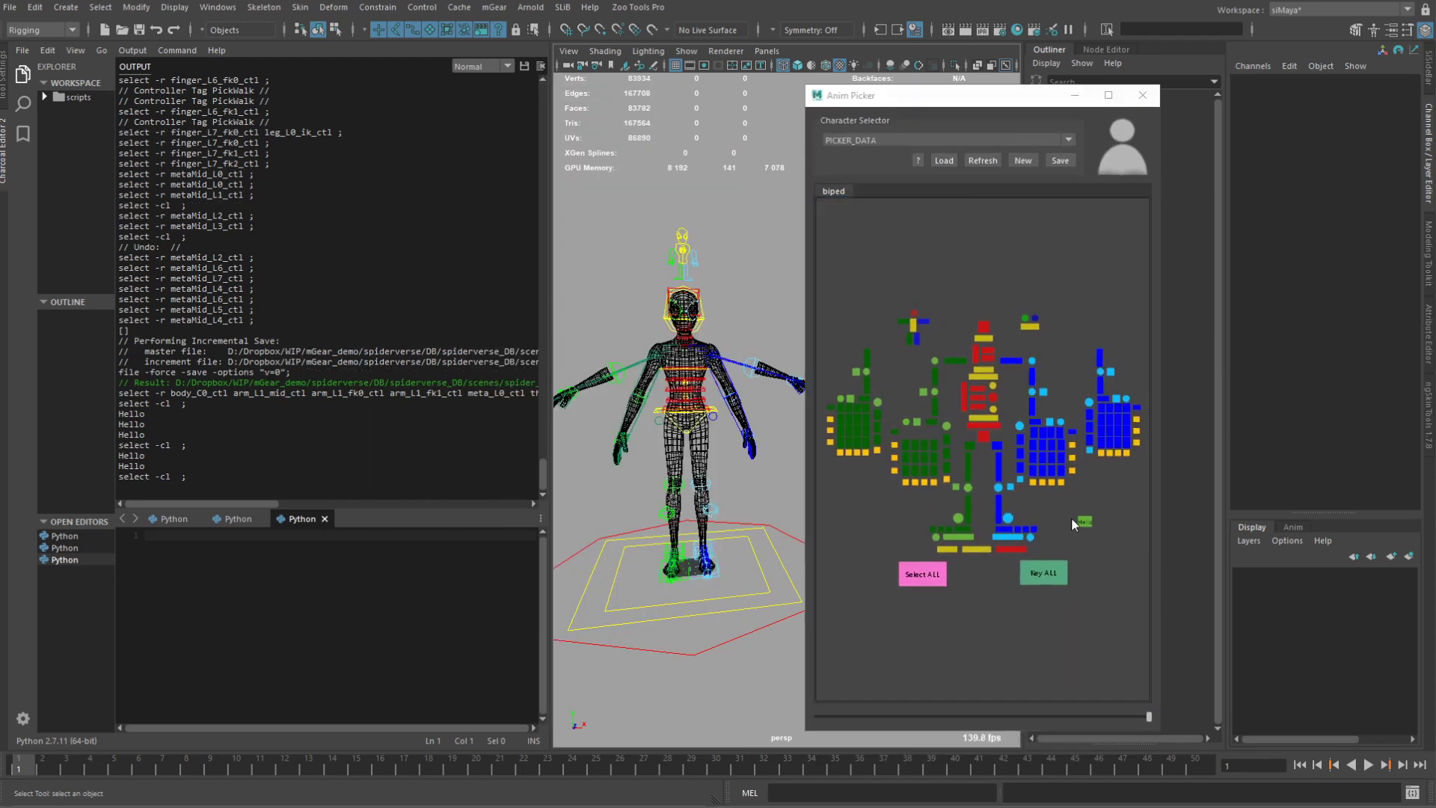
Test the Hello button by running its custom Hello menu, checking the script output, and selecting its associated controls.
right_click(1096, 514)
left_click(1075, 501)
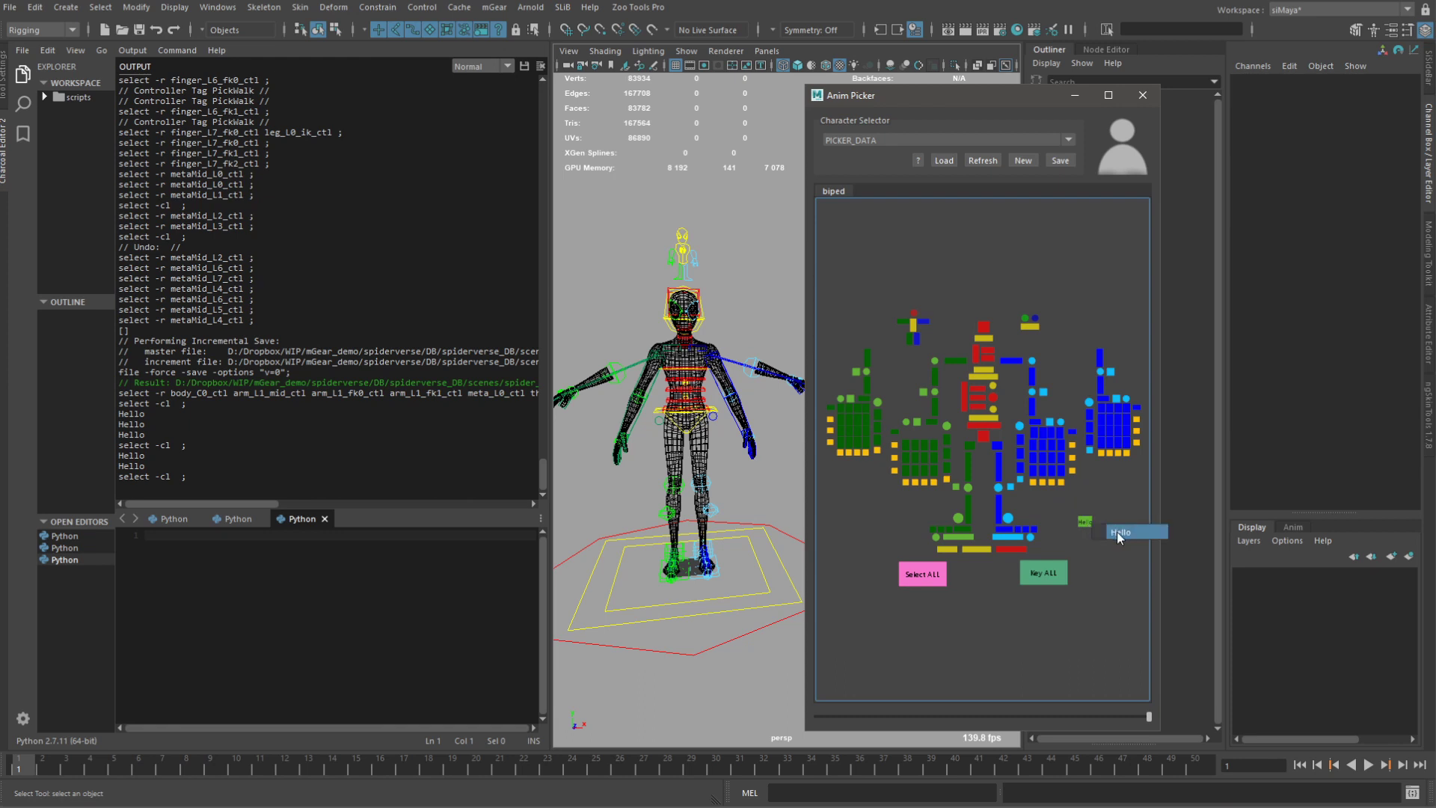
left_click(1084, 522)
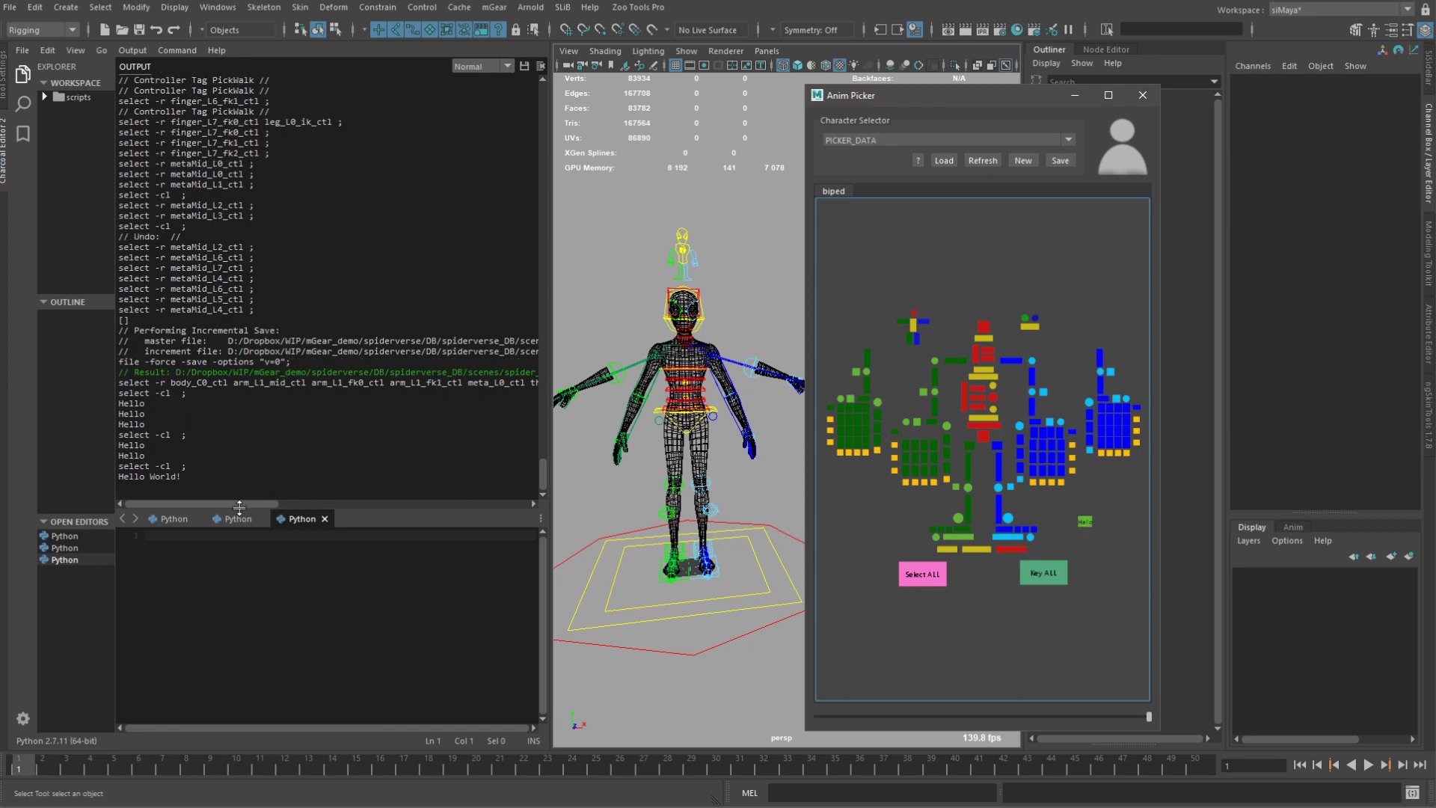
triple_click(192, 480)
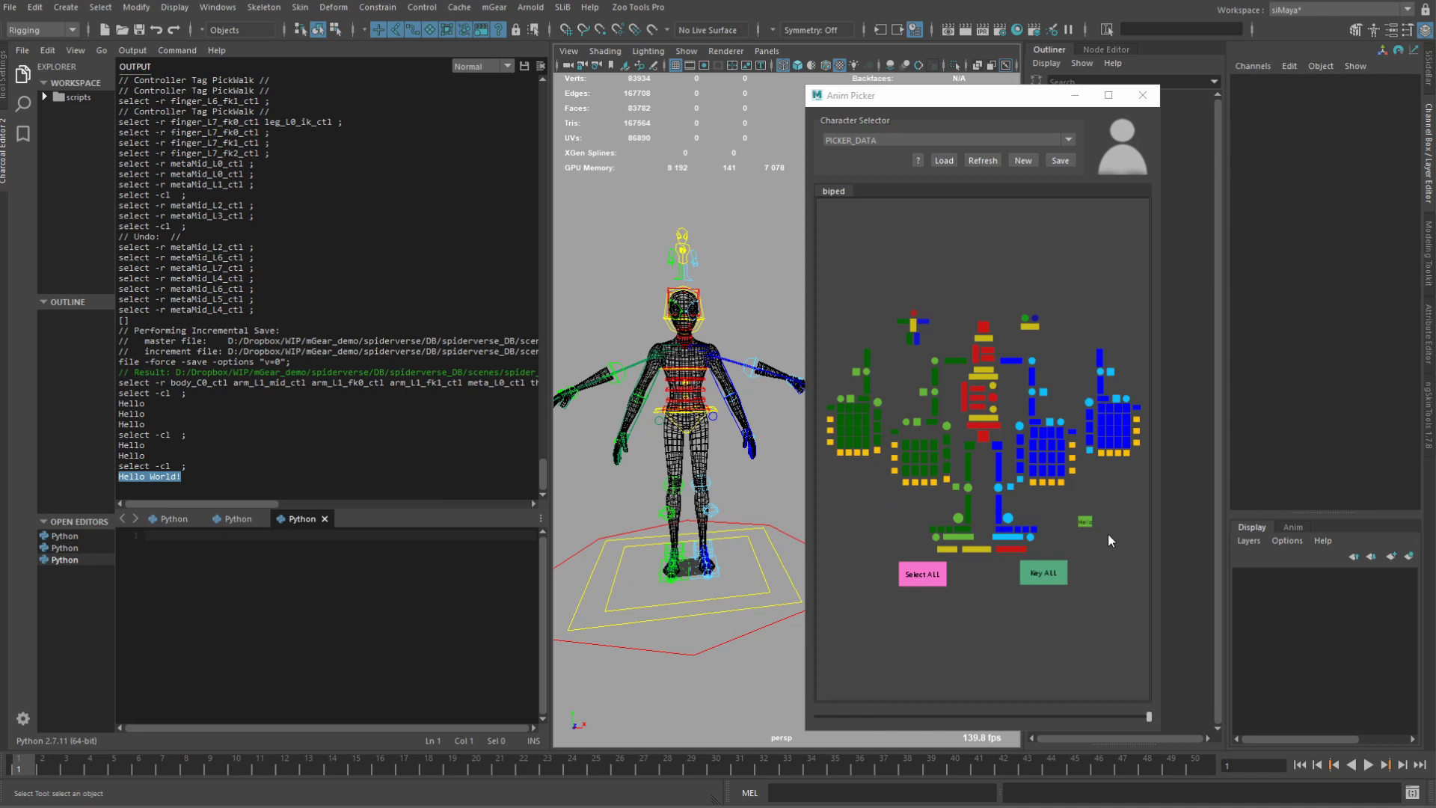
left_click(1084, 525)
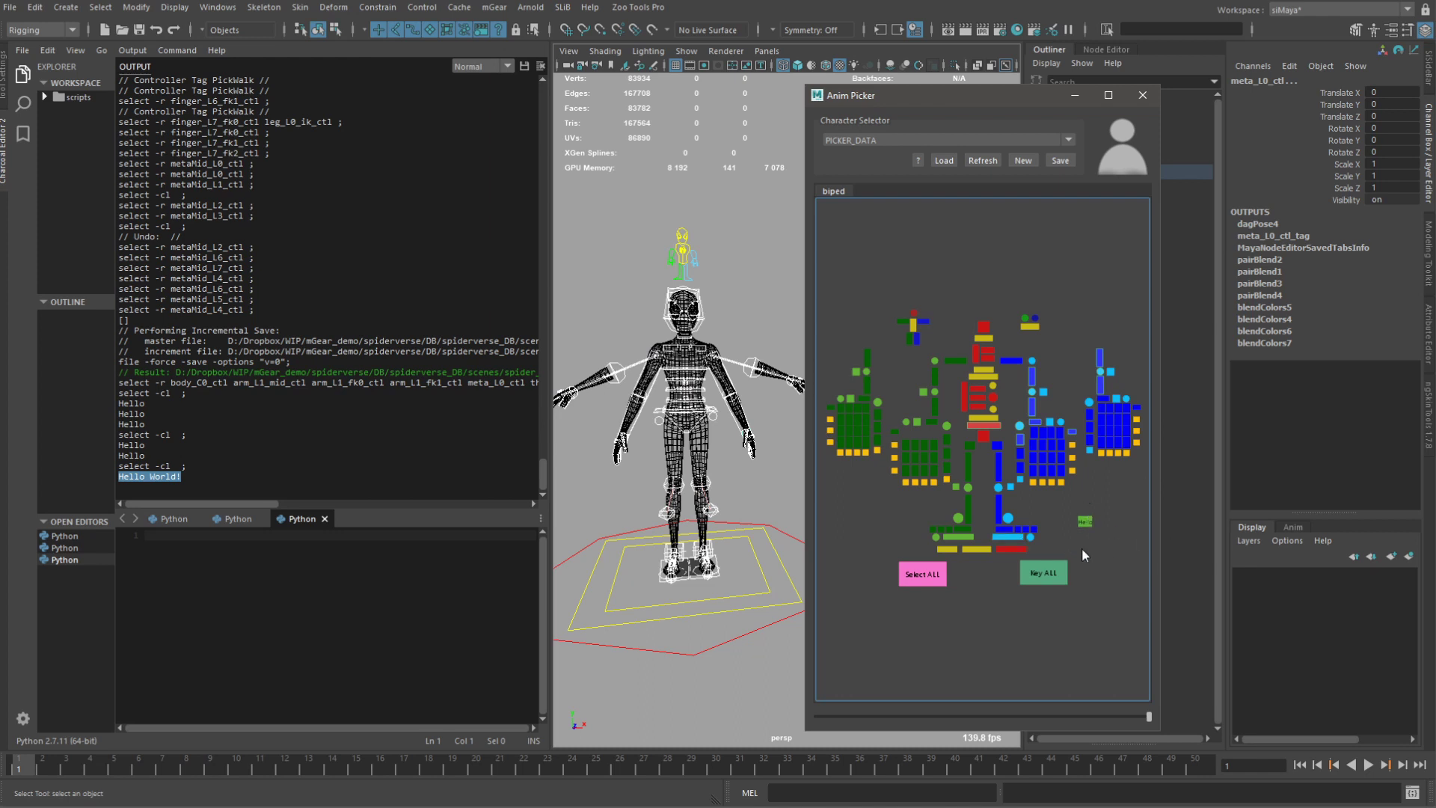
Toggle the picker to edit mode and review the Hello item's options, including its custom menus.
right_click(1062, 254)
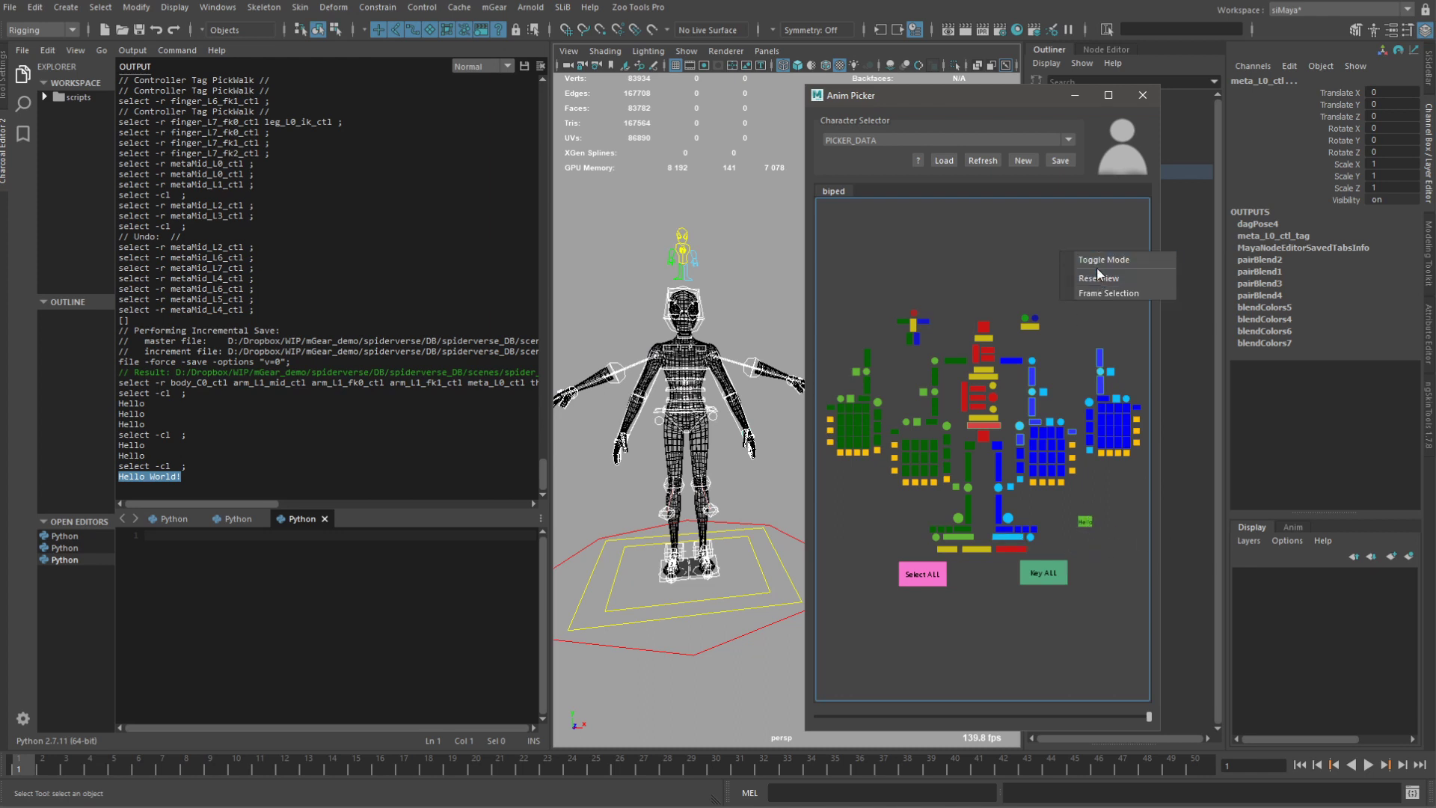
left_click(1102, 260)
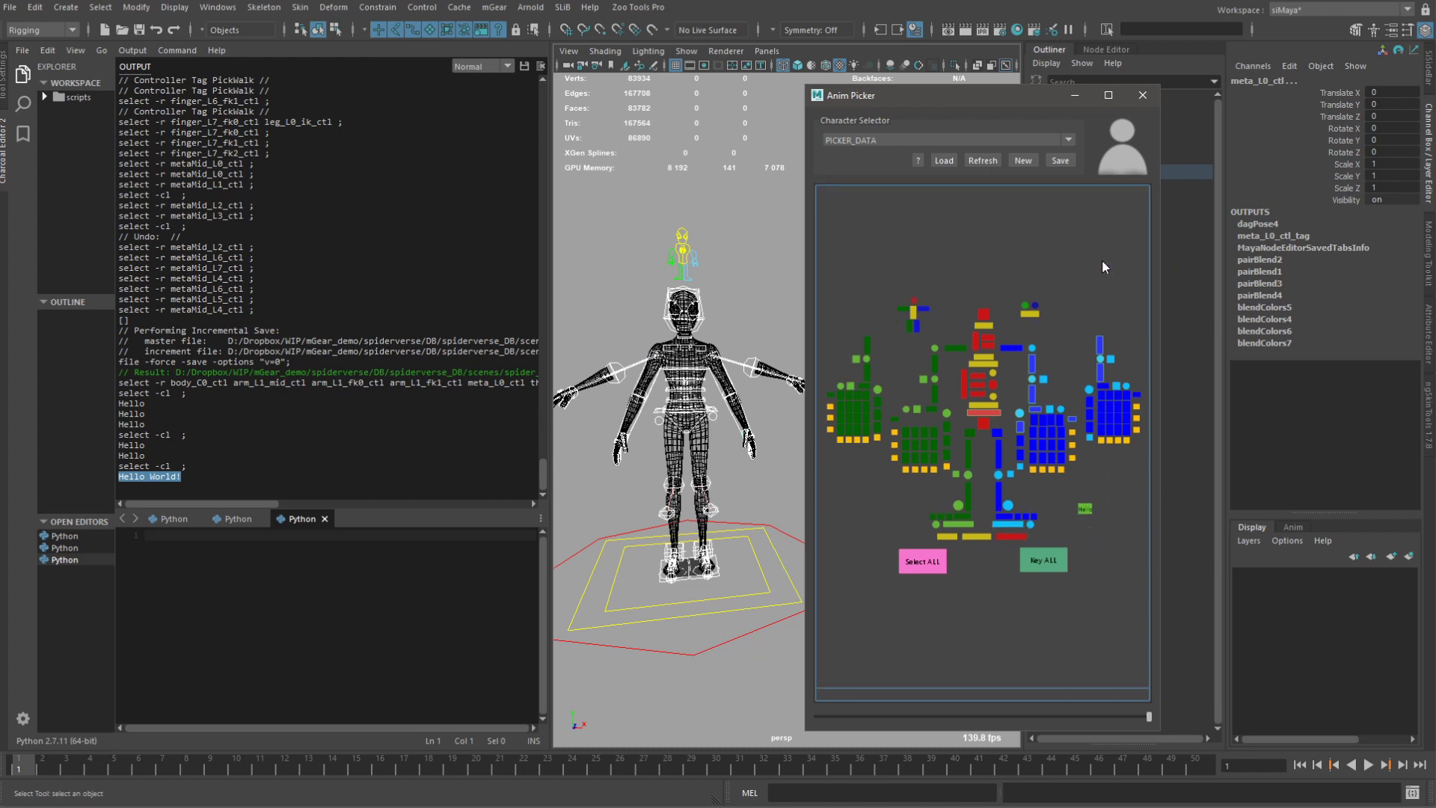
double_click(1084, 523)
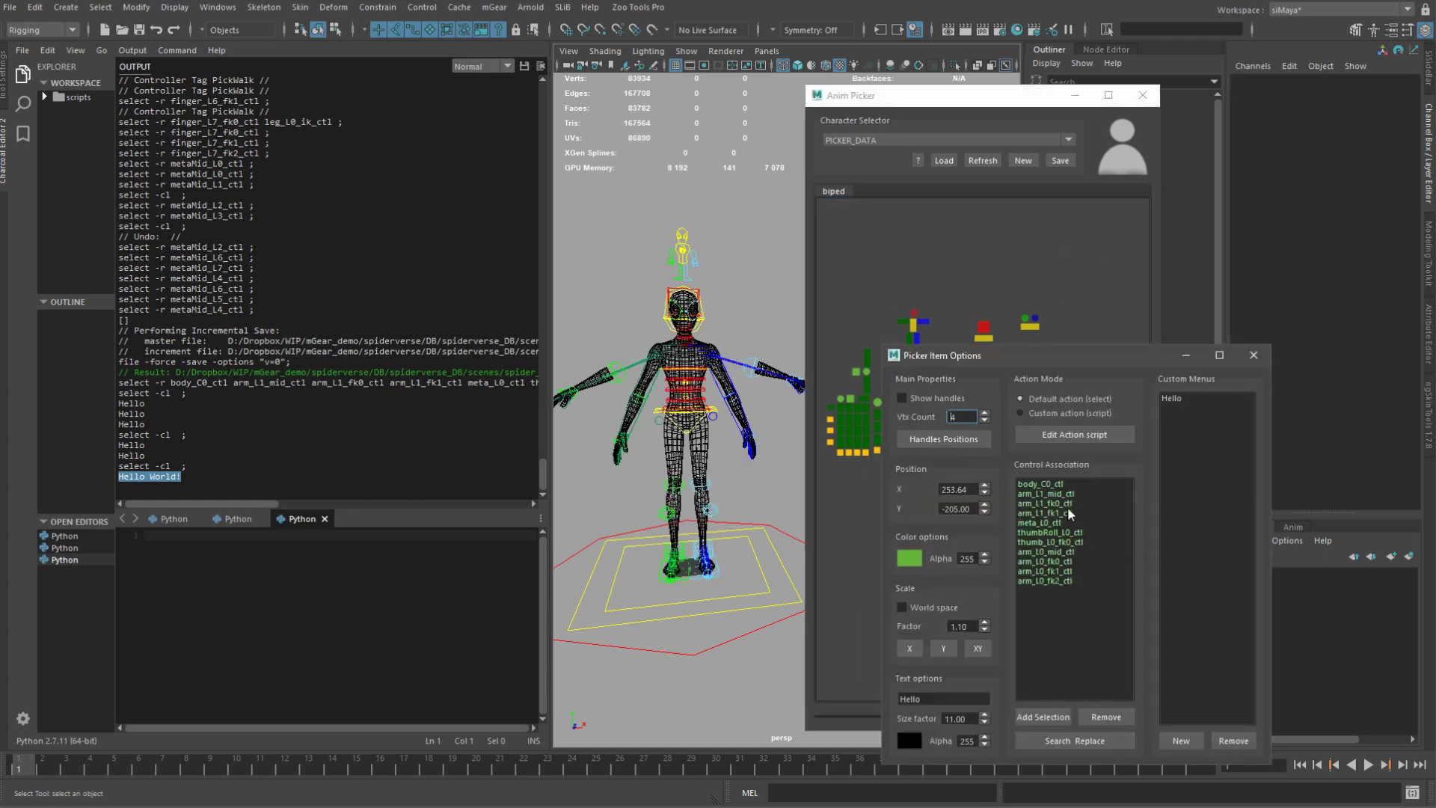
left_click_drag(1076, 361, 1040, 352)
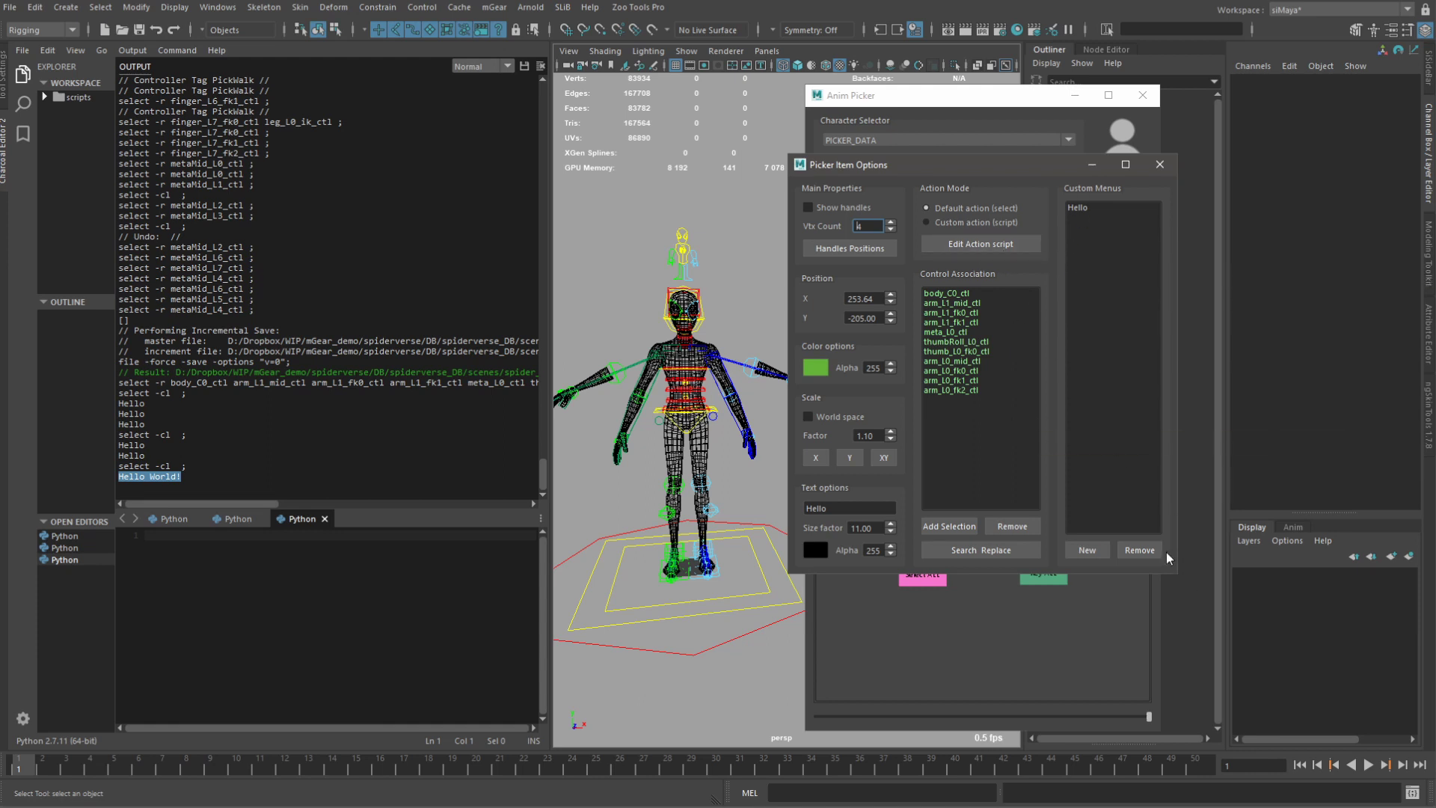
left_click(1160, 165)
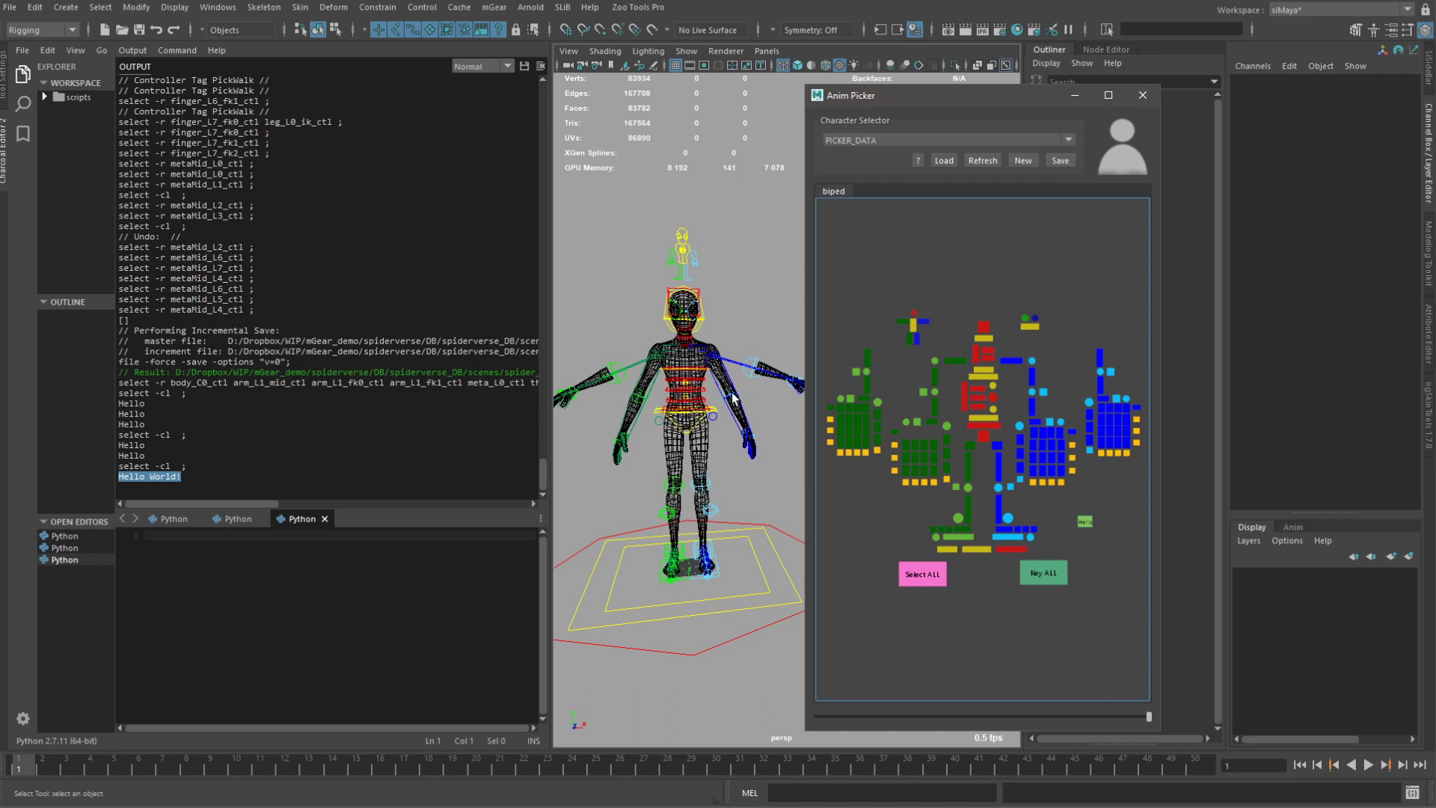
Close the widened picker window and reopen the picker for editing with Edit Anim Picker.
left_click_drag(805, 322, 295, 316)
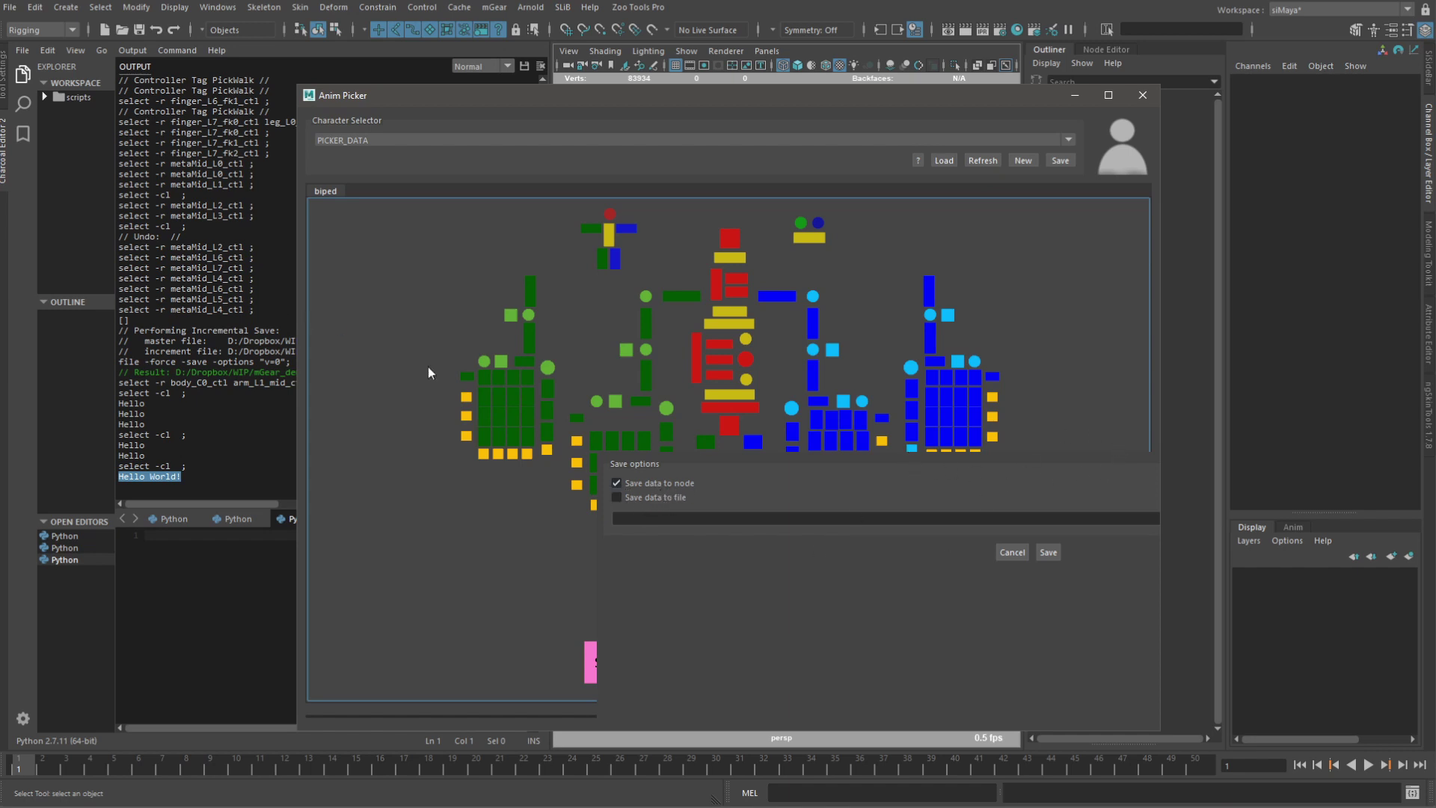
left_click_drag(298, 235, 4, 282)
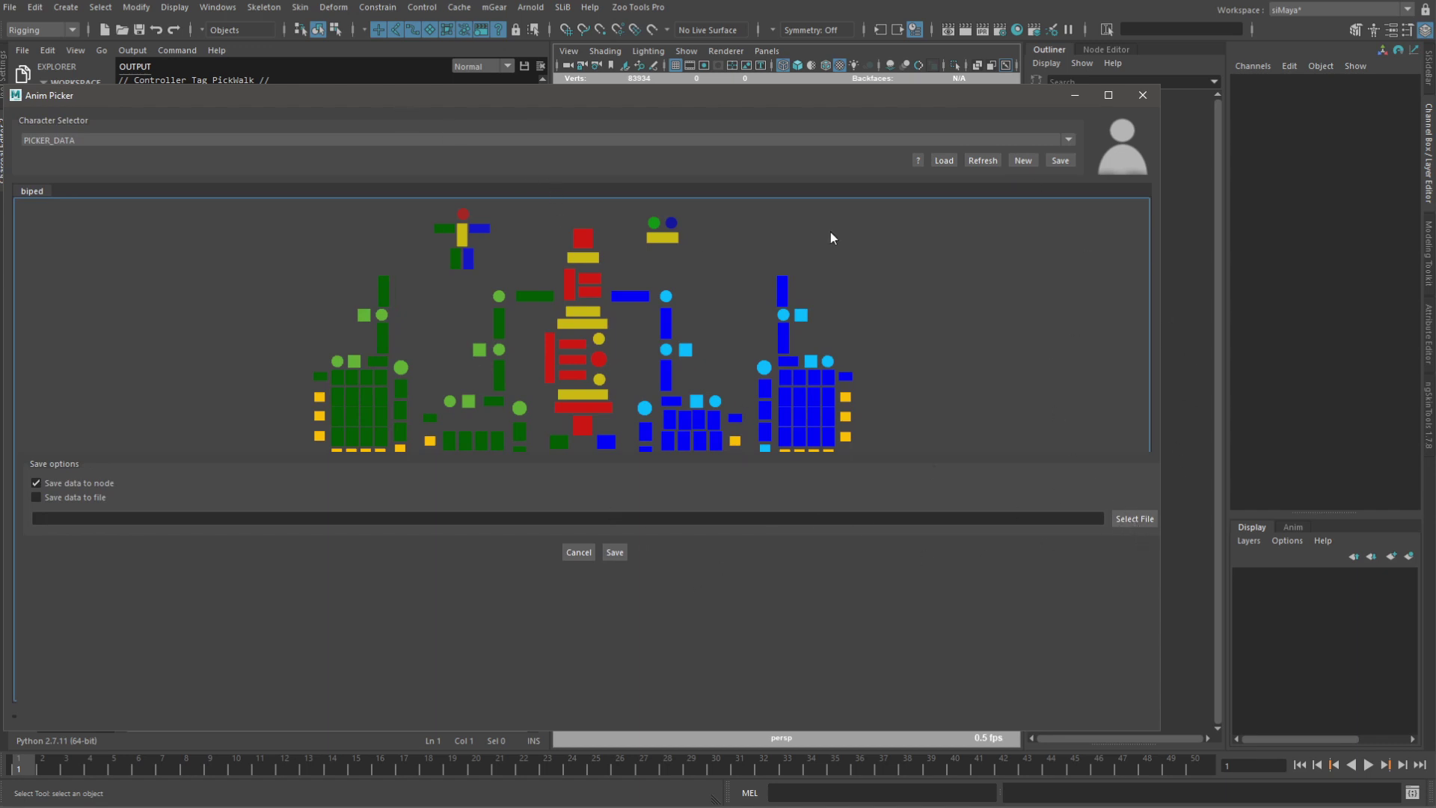
left_click(1143, 95)
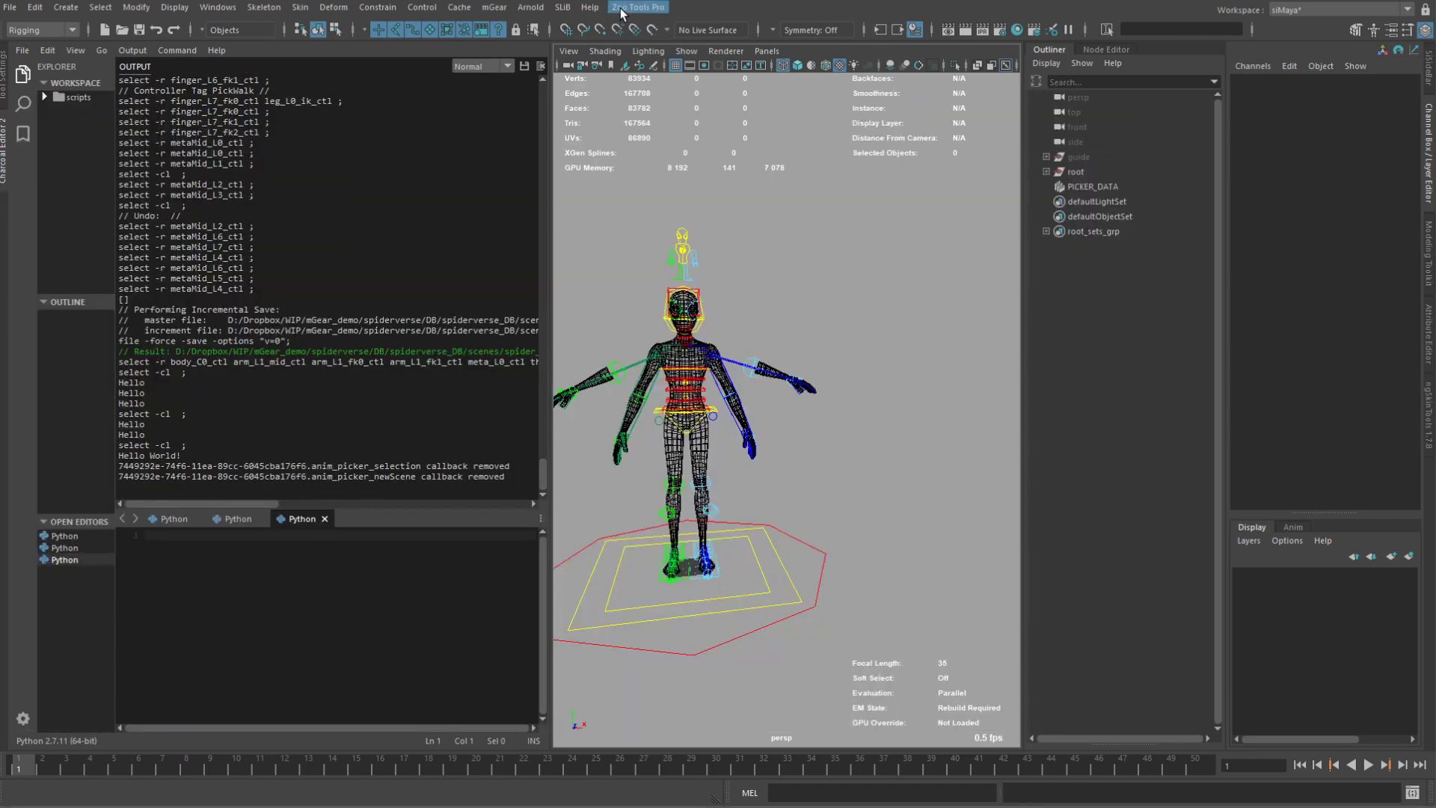
left_click(491, 13)
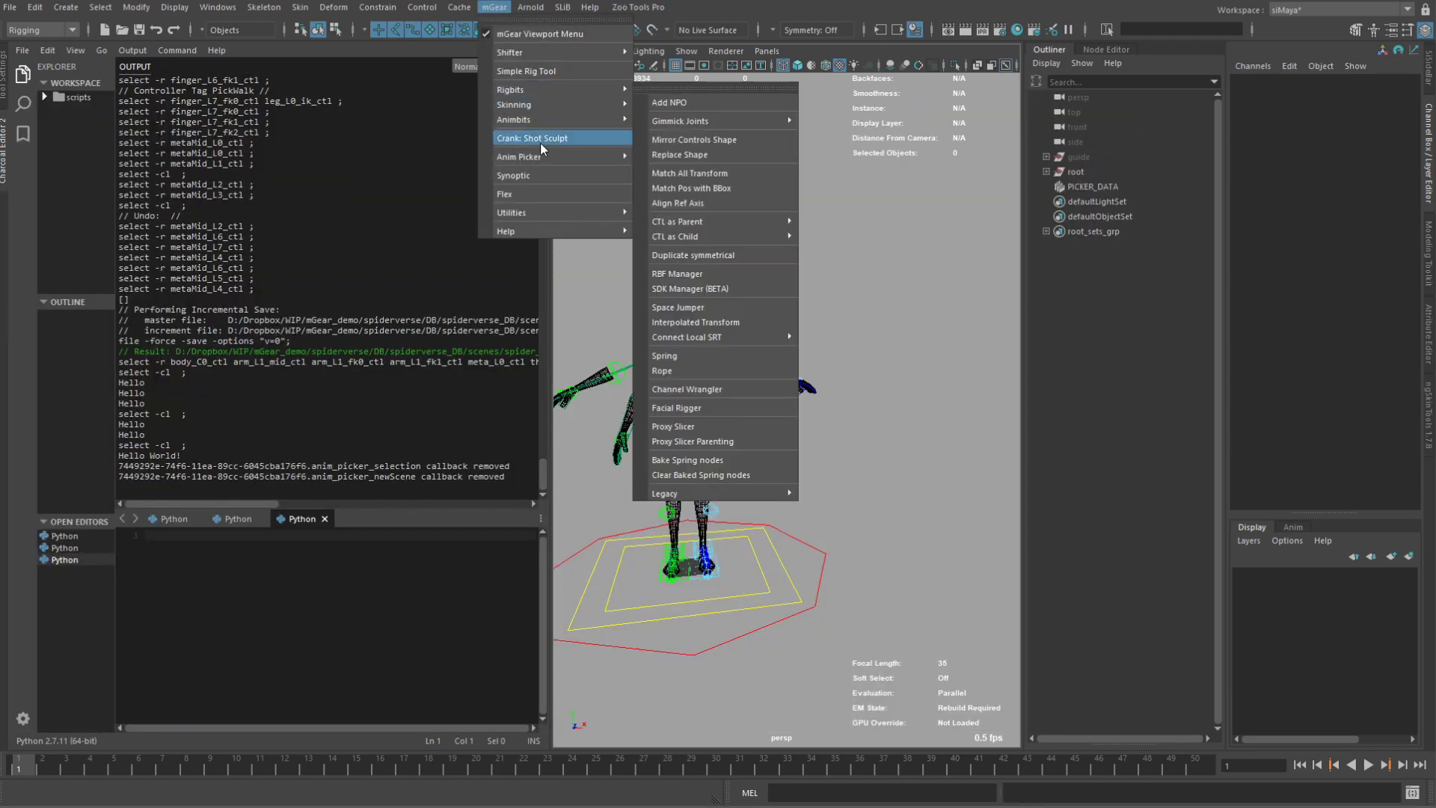
mouse_move(536, 159)
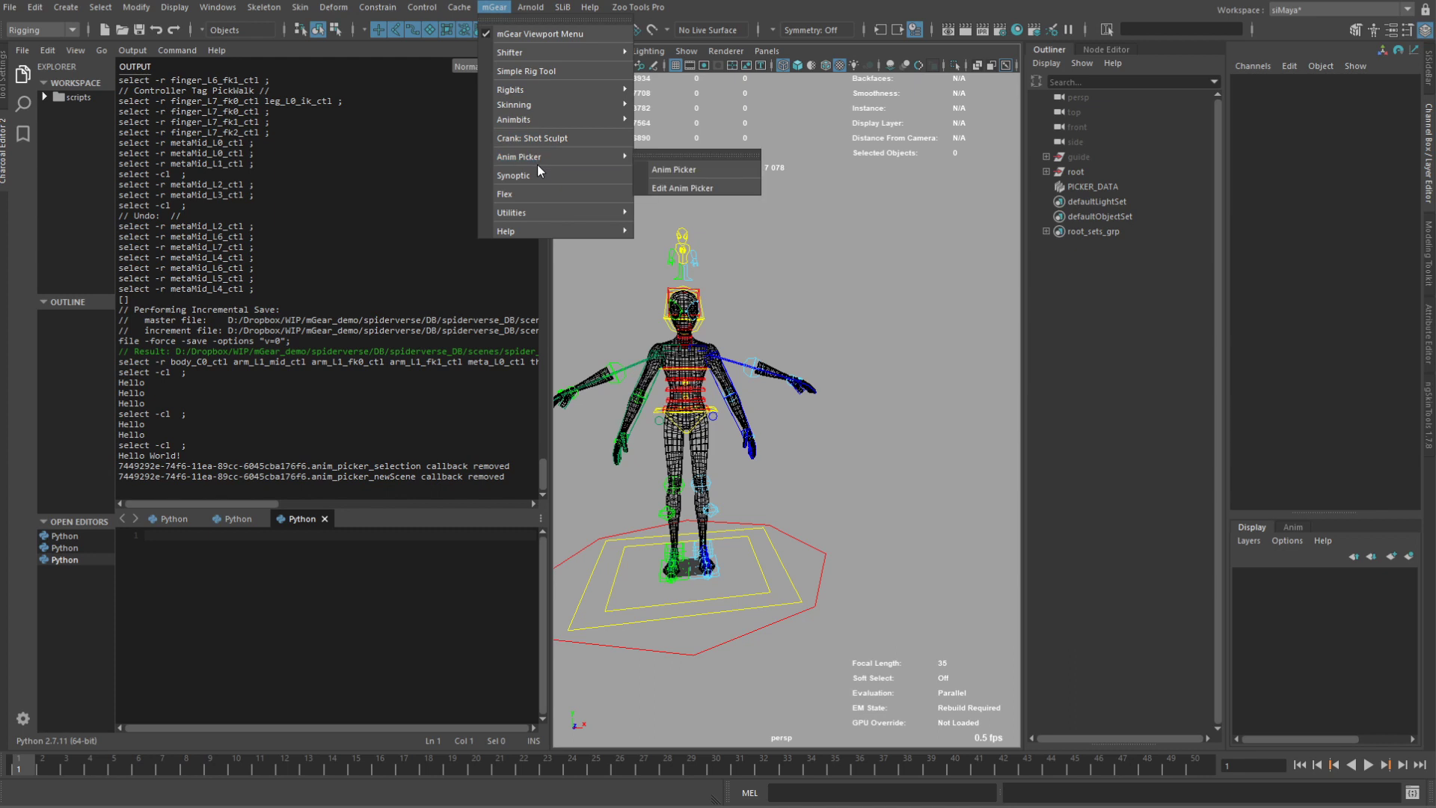
left_click(681, 191)
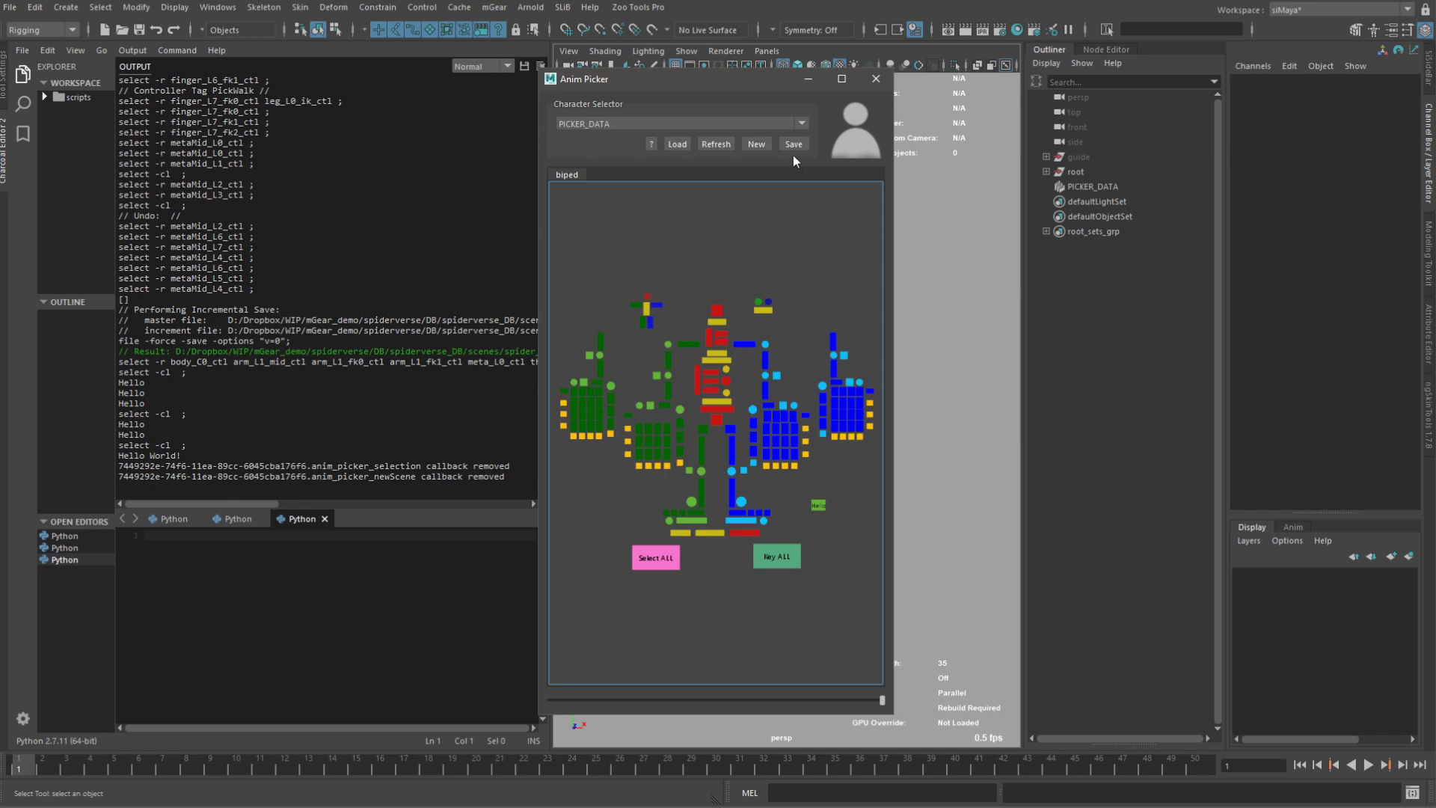
Save the picker data to both the node and a new file named spider_picker on the Desktop.
left_click(792, 142)
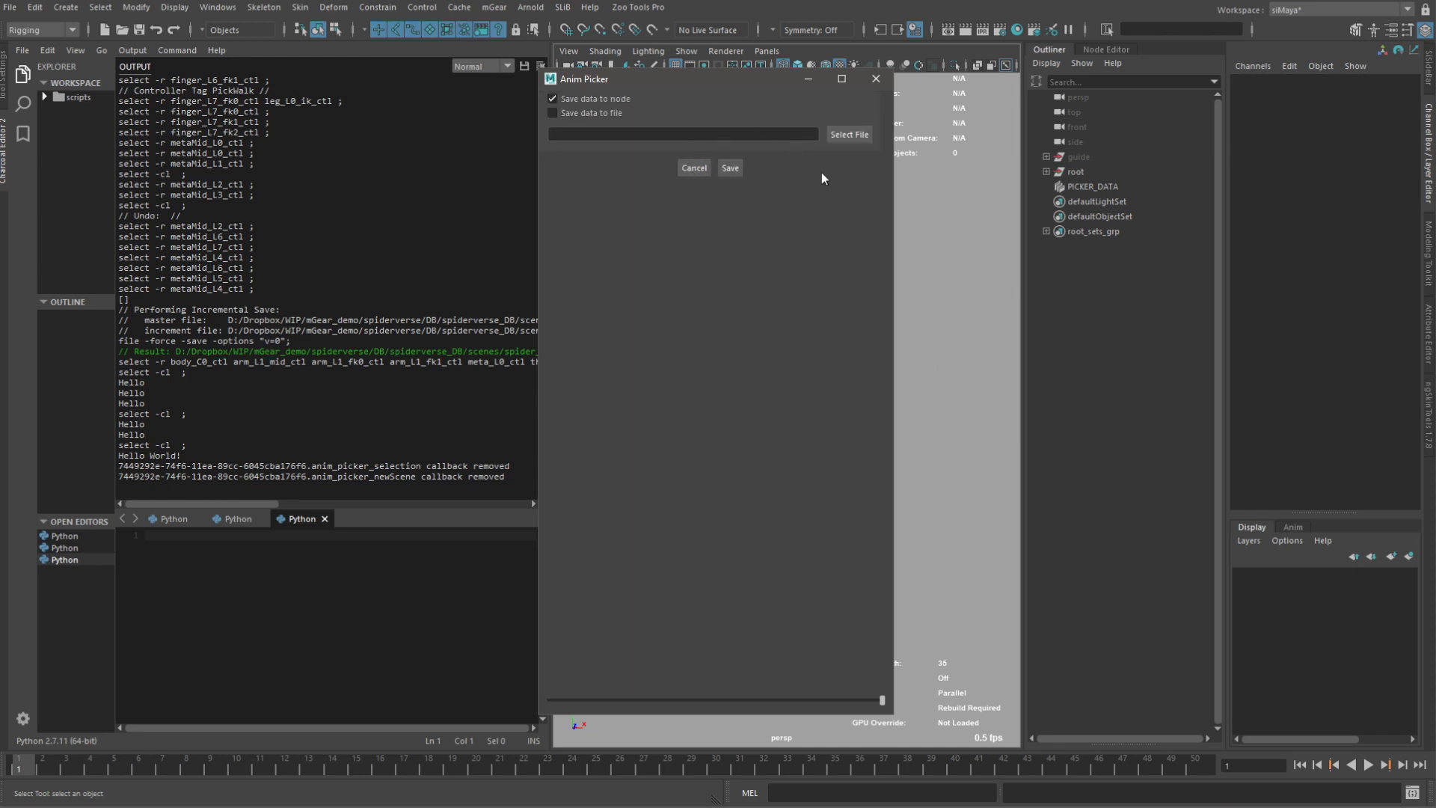
left_click_drag(718, 78, 781, 86)
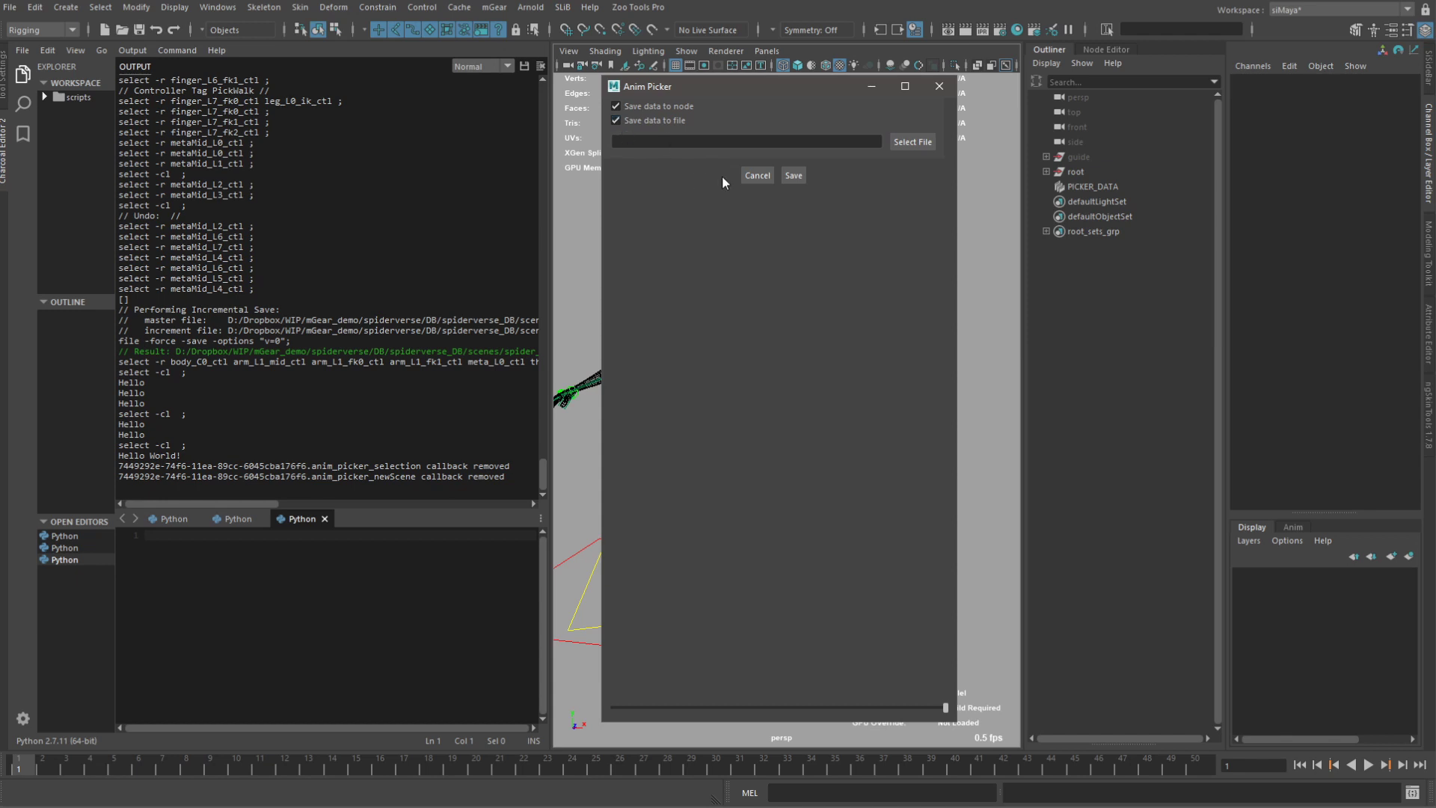
left_click(915, 142)
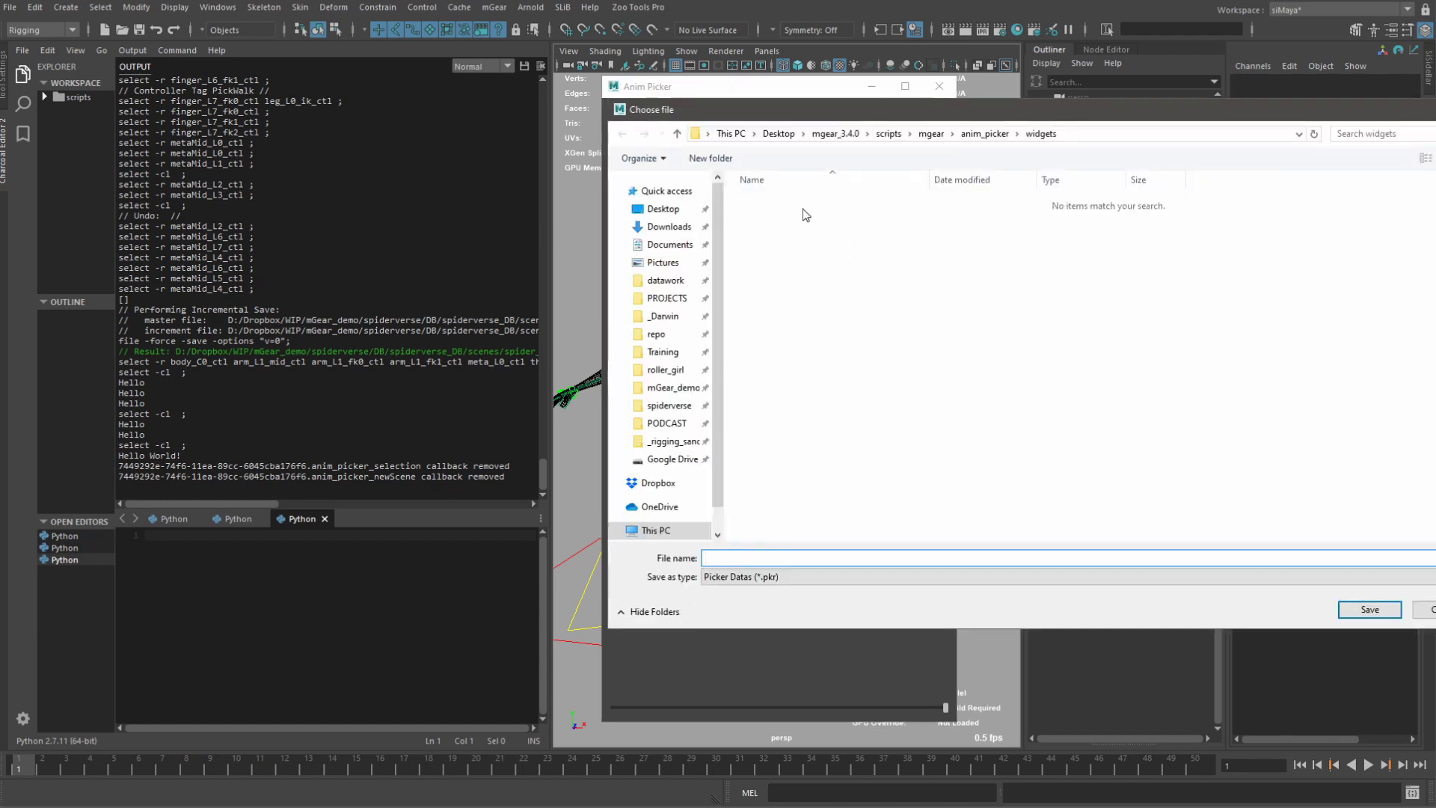
left_click(662, 209)
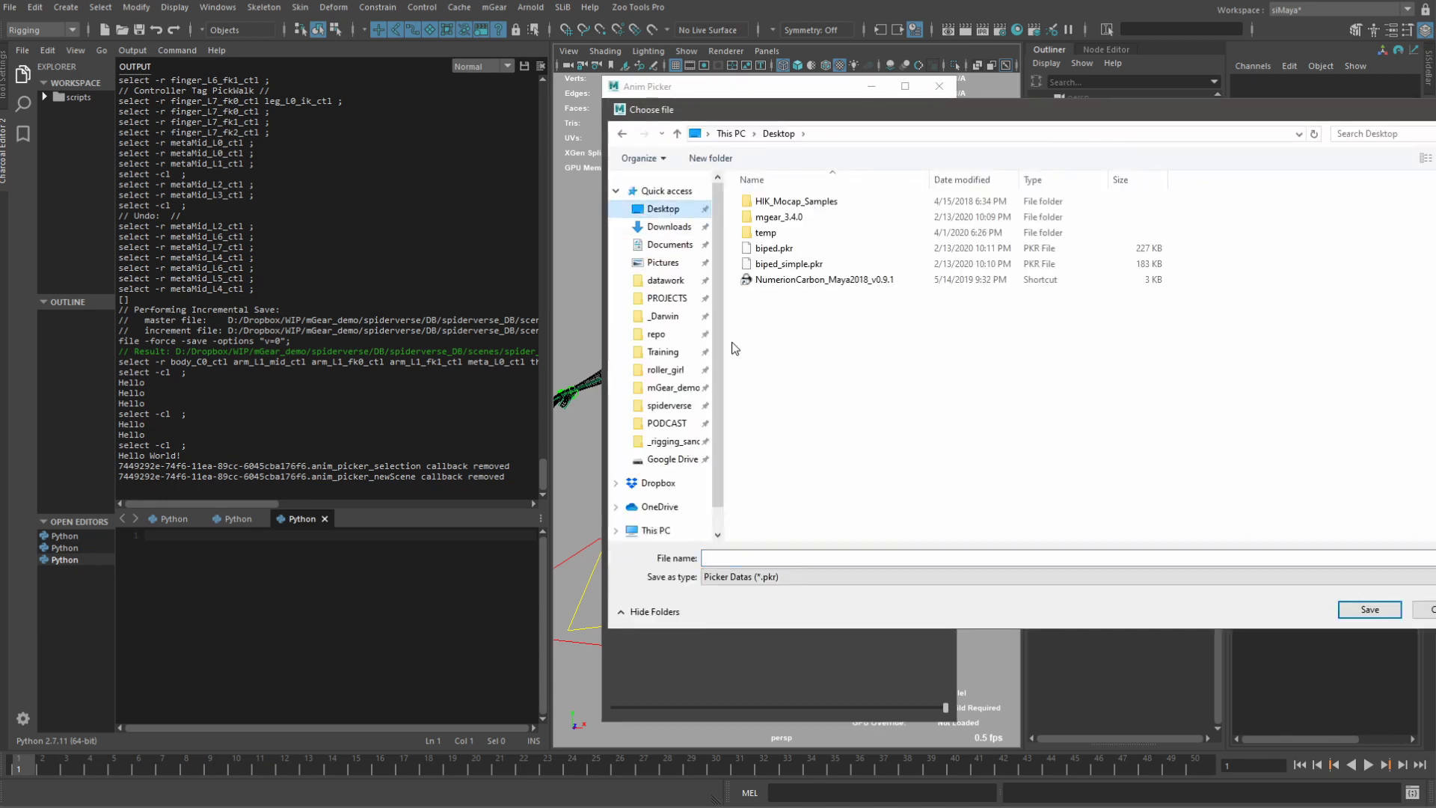
left_click(719, 557)
type("spider_picker")
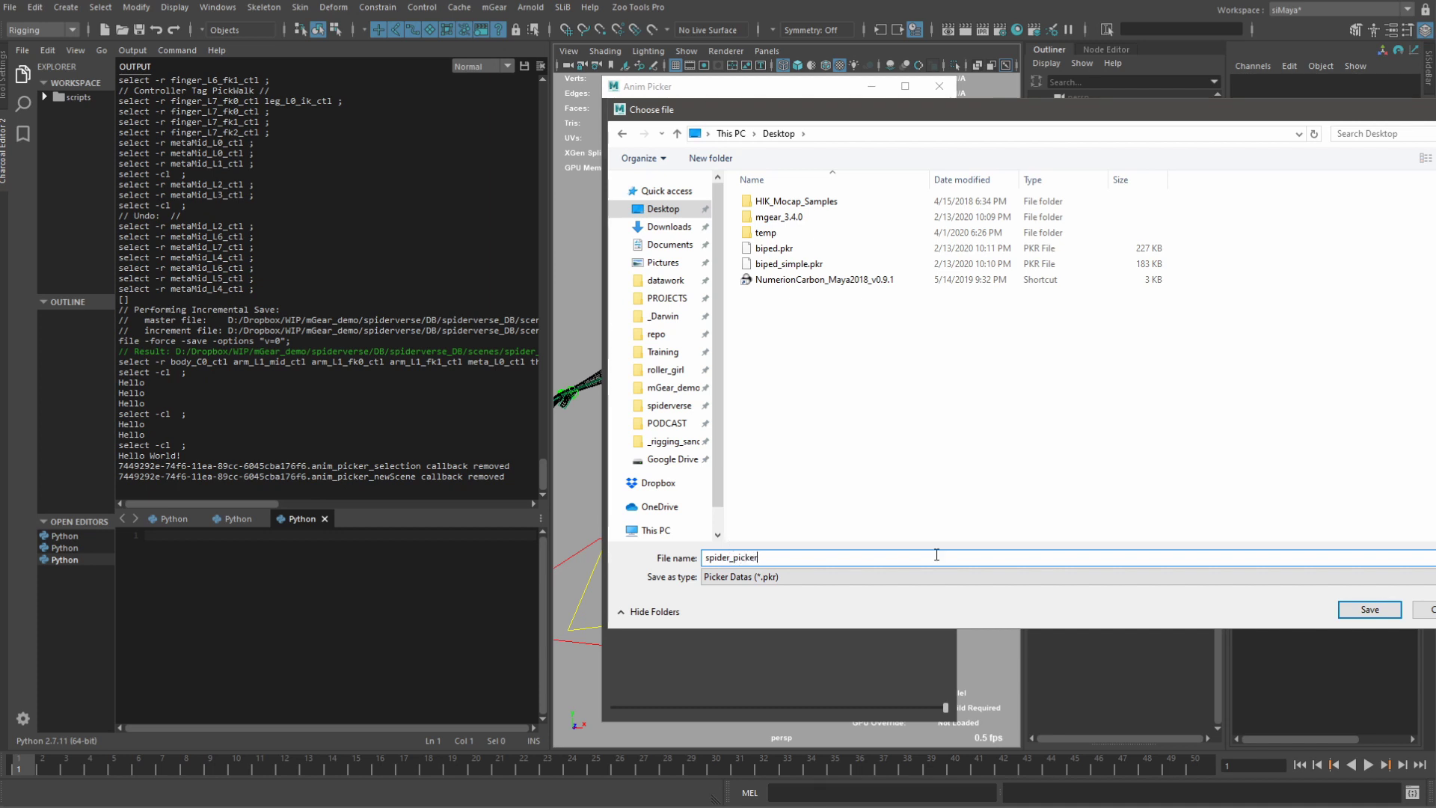
left_click(1370, 609)
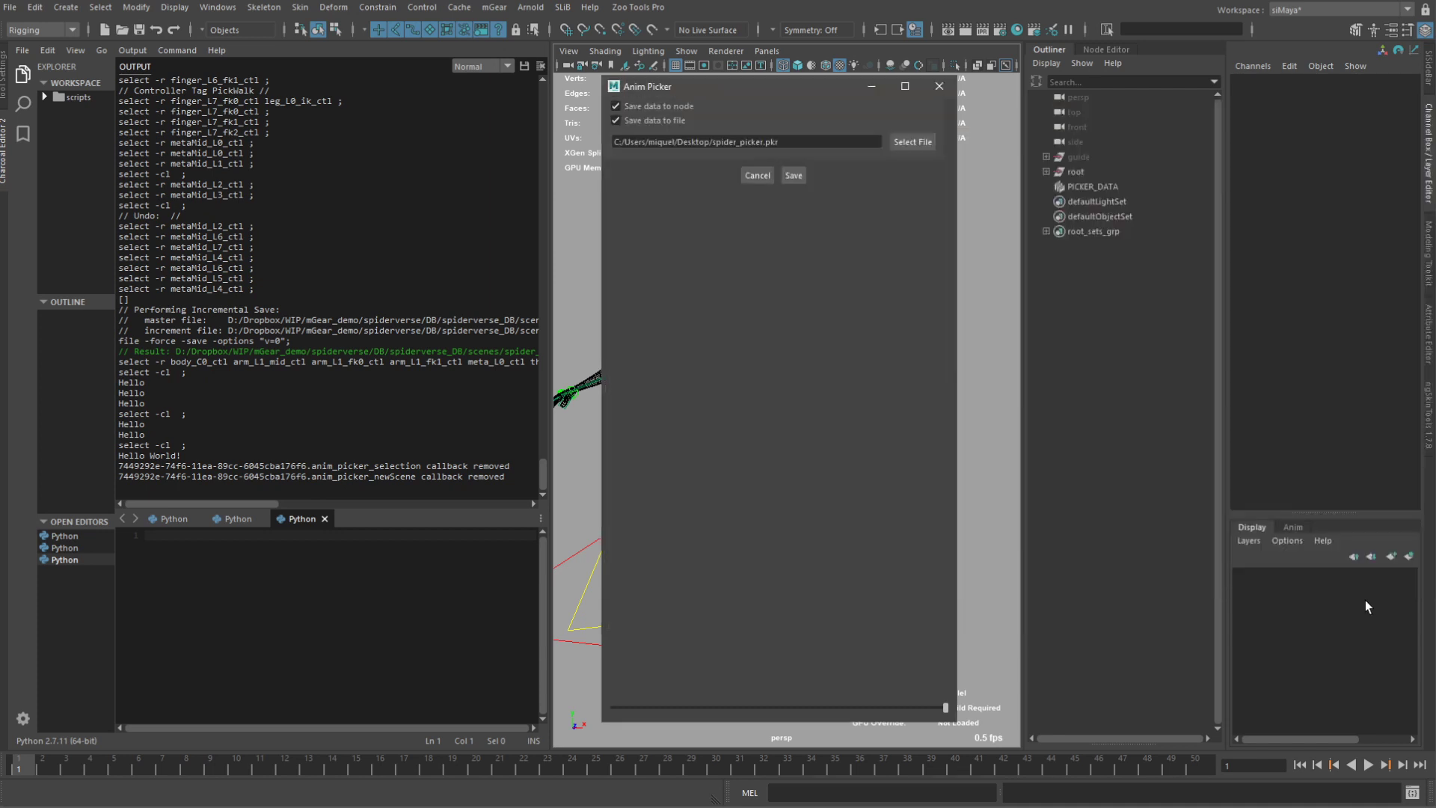
left_click(793, 177)
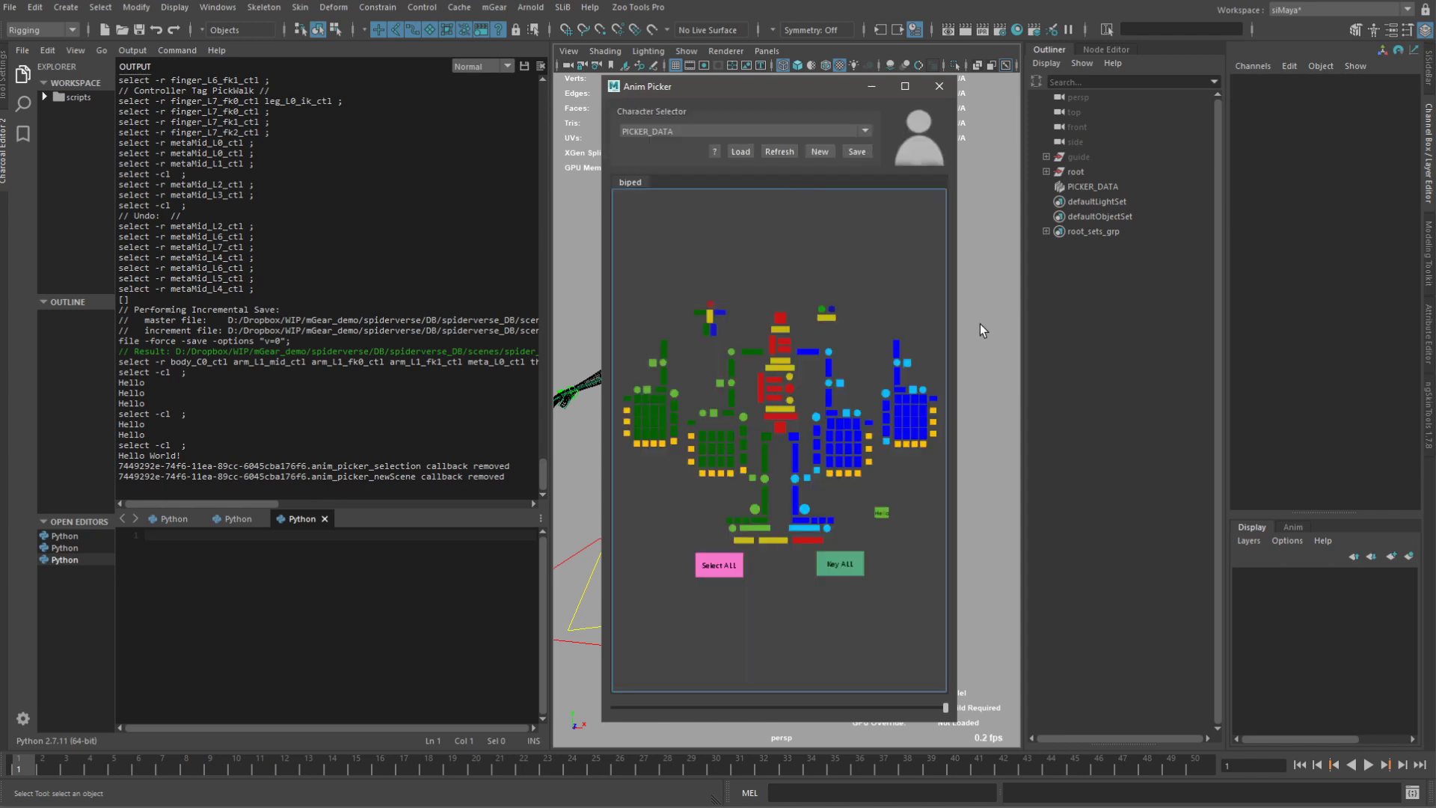
Select the PICKER_DATA node and examine its extra attributes for the stored picker data and file path.
left_click(1079, 188)
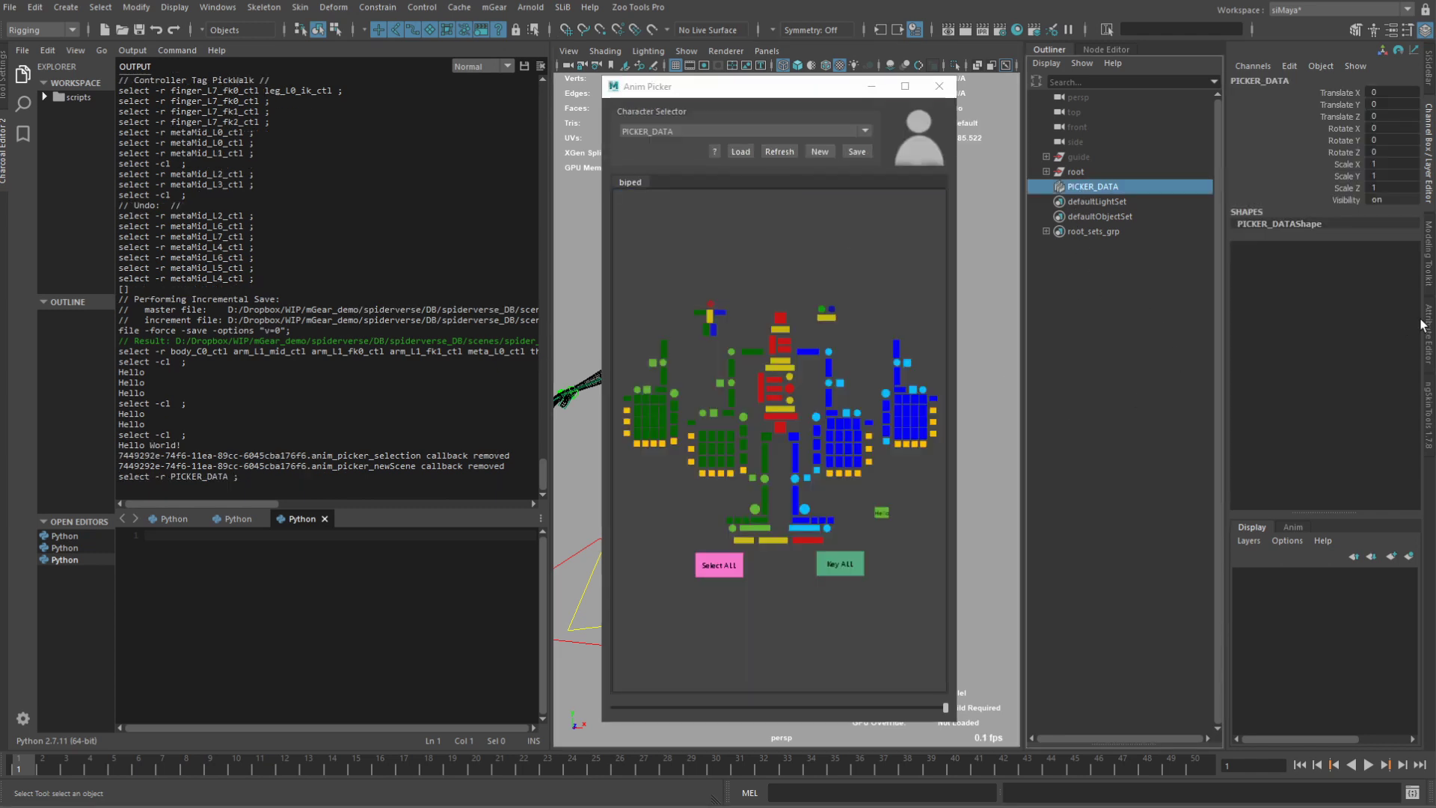
key("ctrl+a")
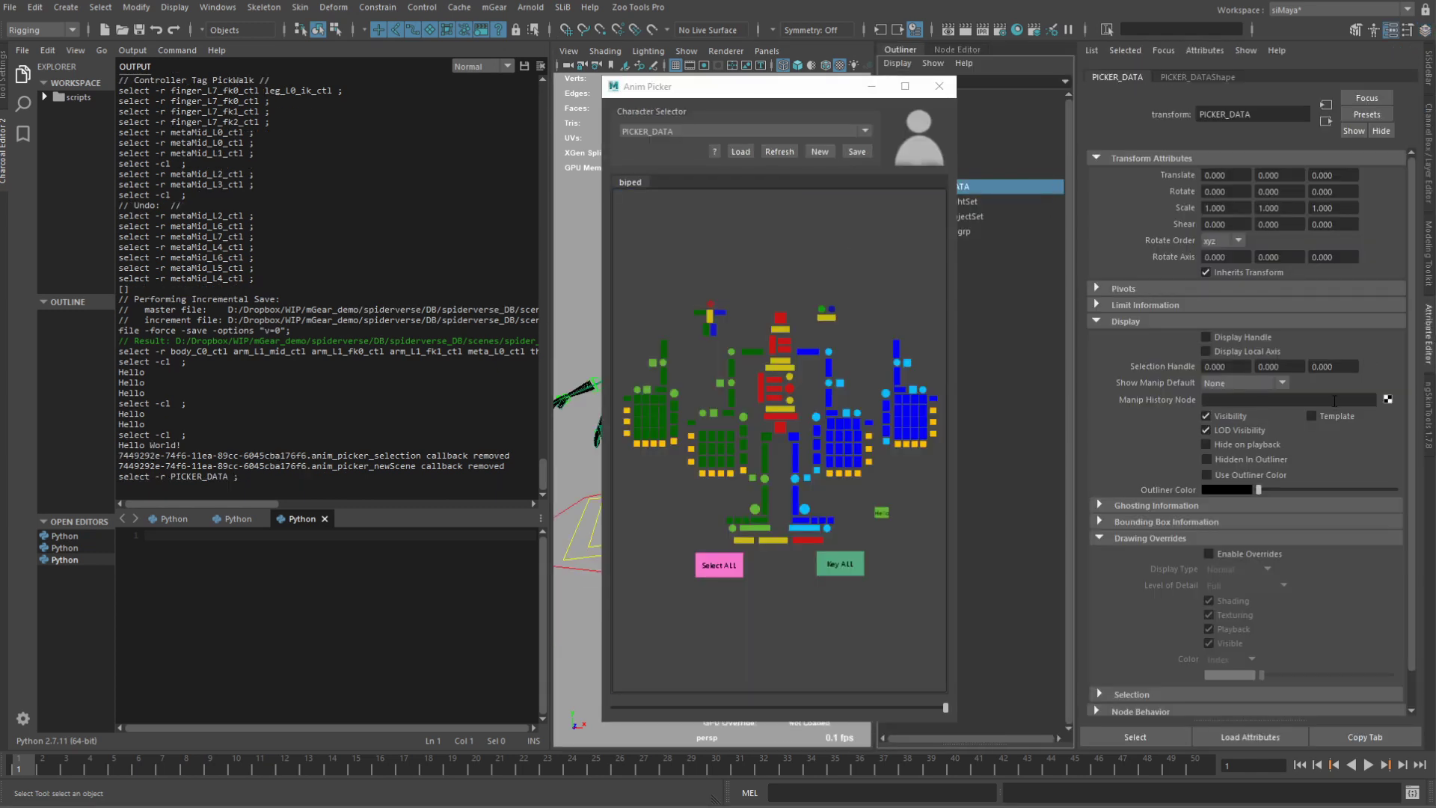
left_click(1102, 160)
left_click(1103, 208)
left_click(1130, 257)
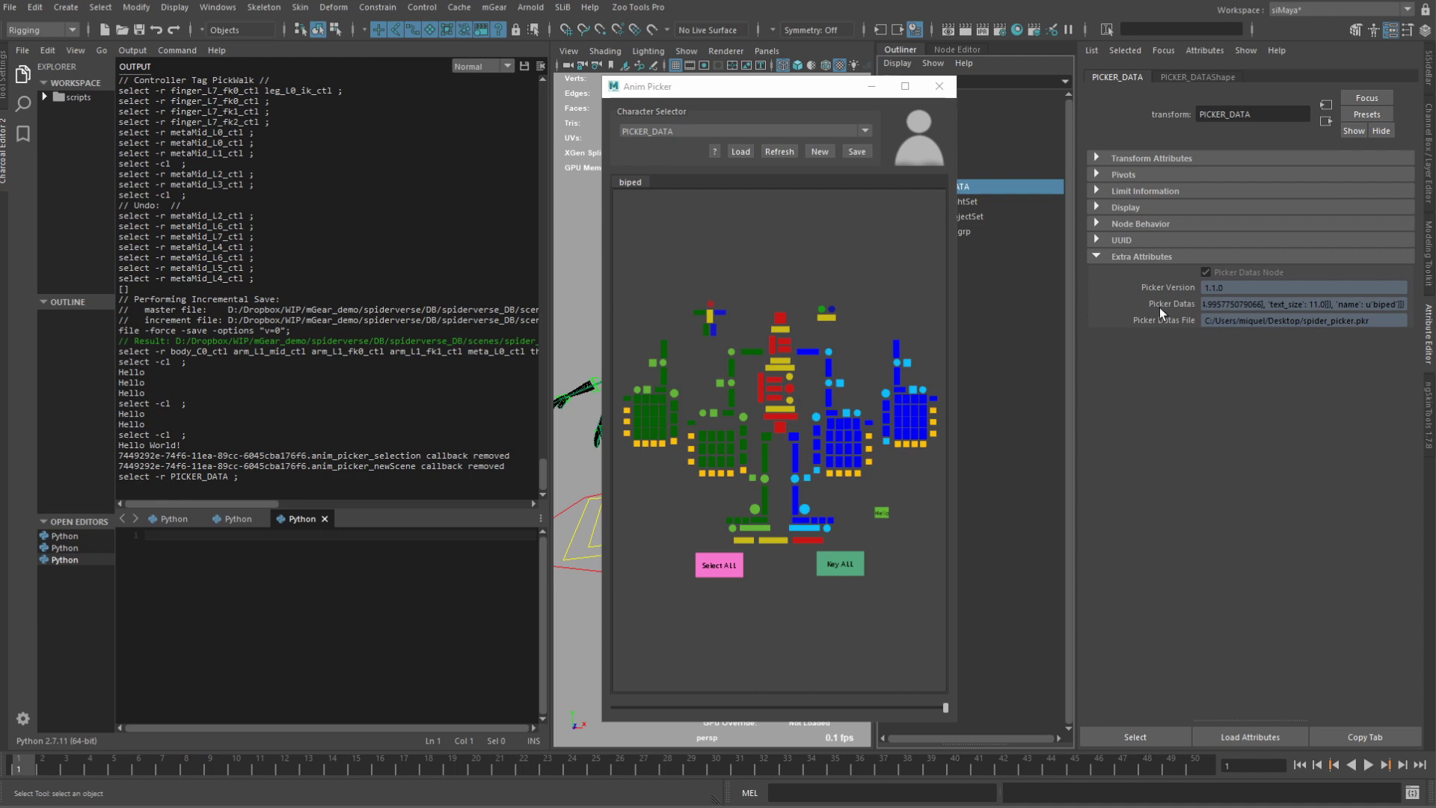
Add a new tab named face to the picker.
left_click_drag(807, 95, 809, 114)
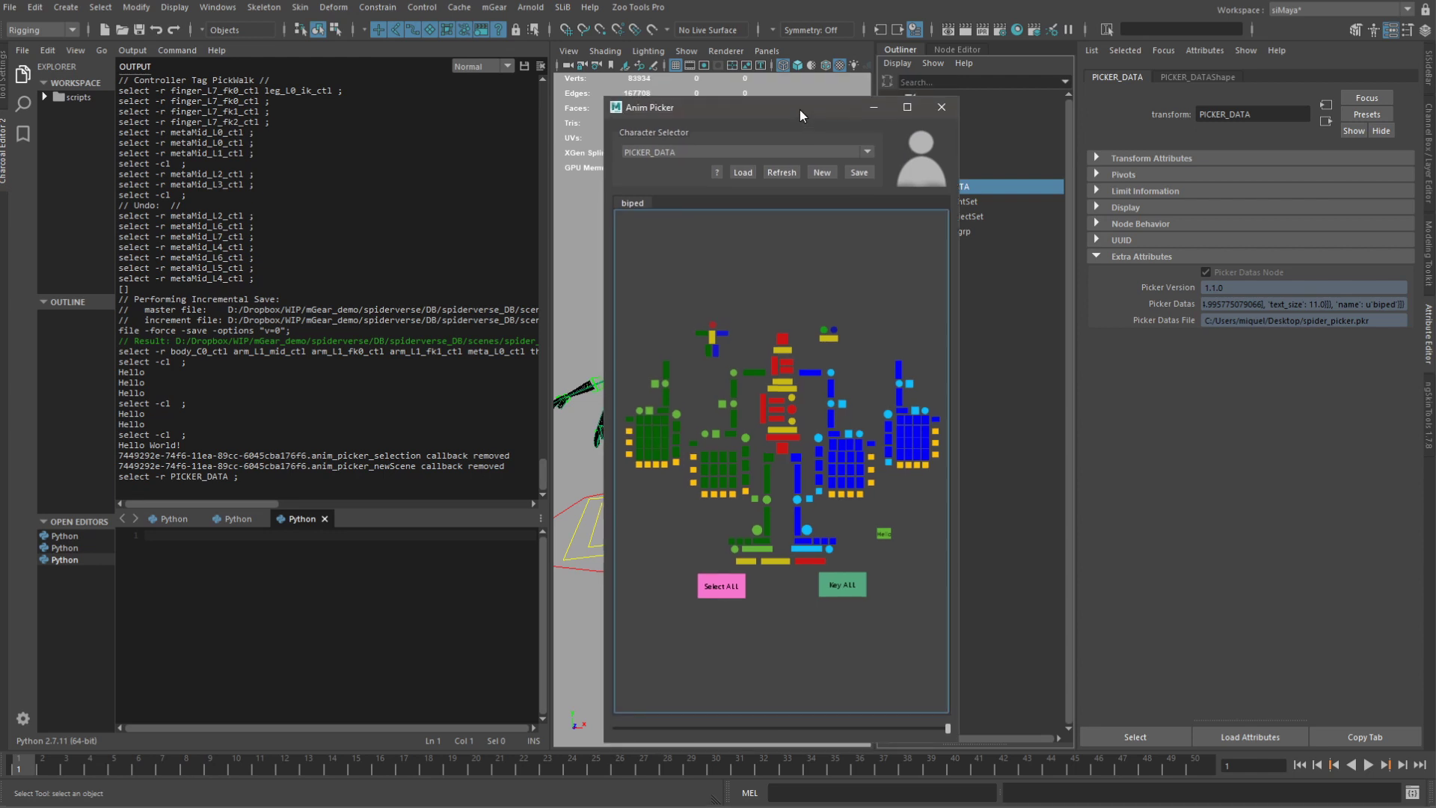
right_click(847, 277)
right_click(698, 205)
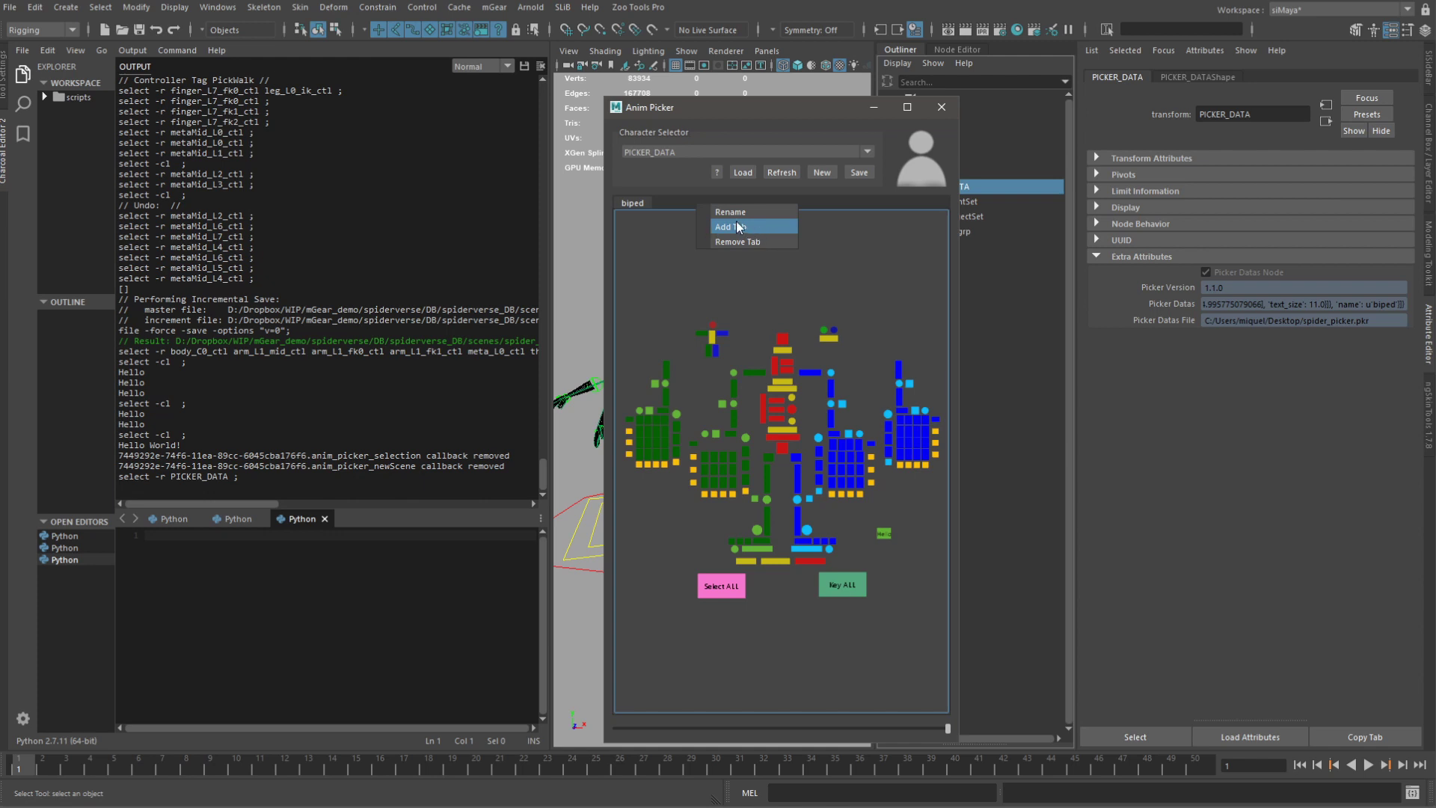
left_click(736, 227)
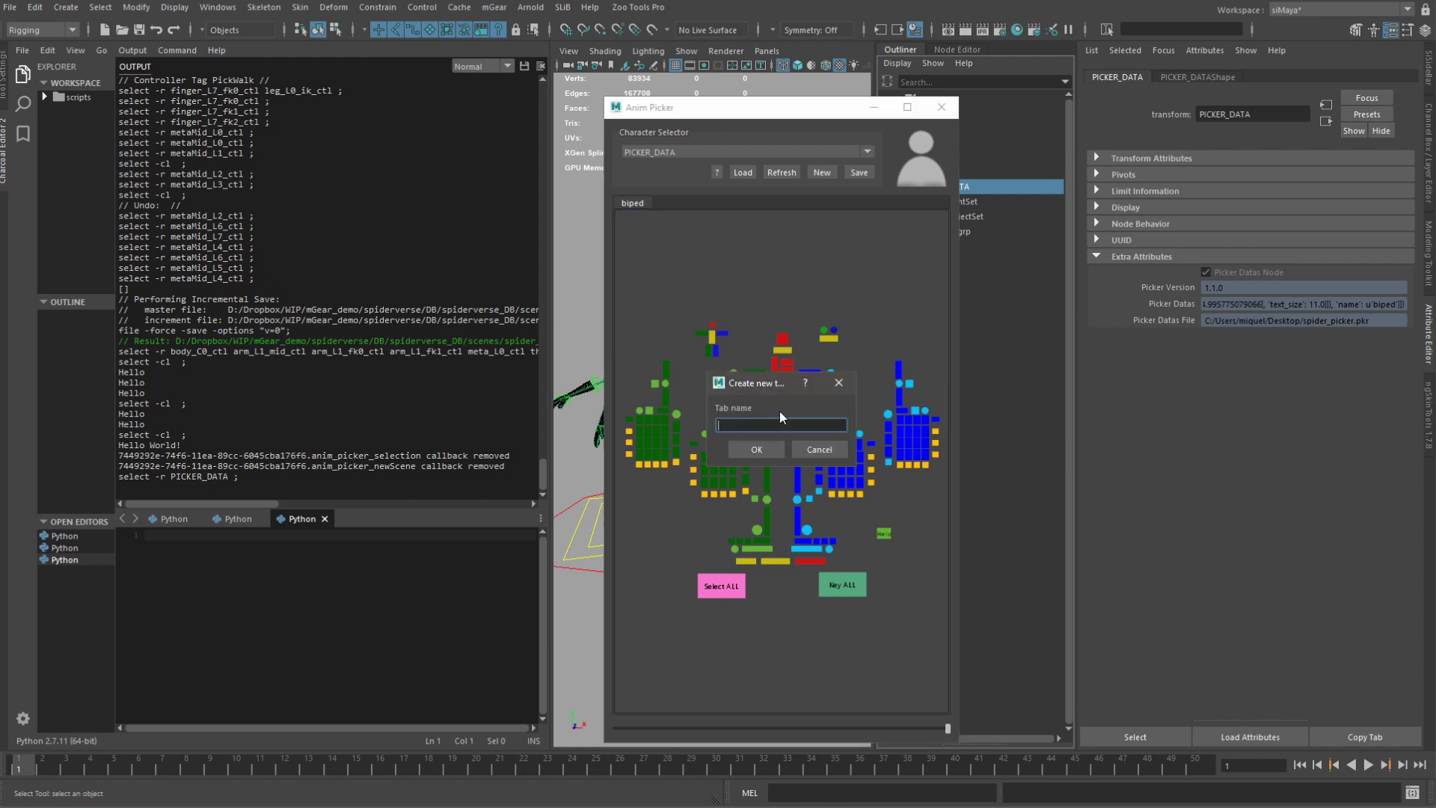
type("face")
left_click(756, 448)
scroll(804, 425, "down", 14)
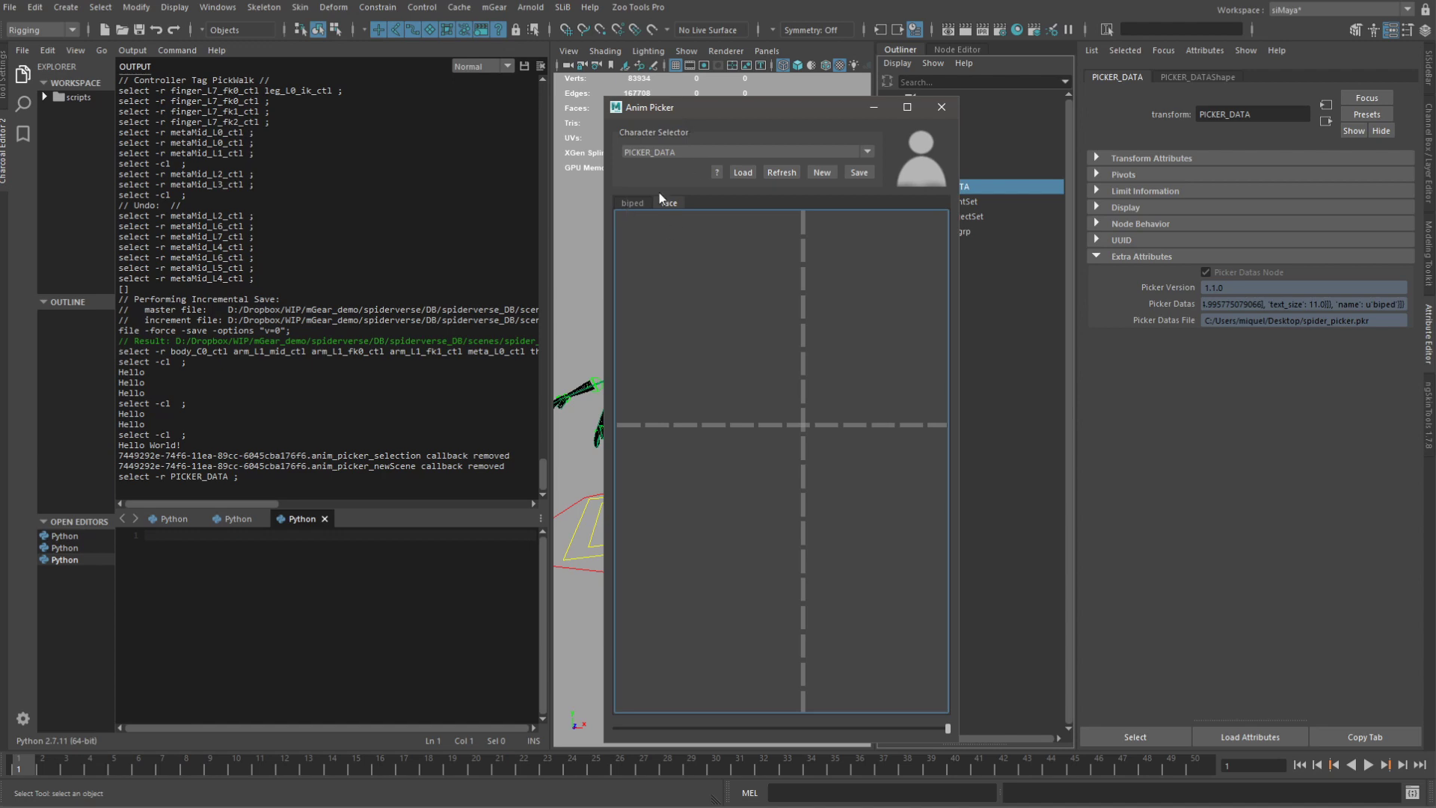
Move the picker window aside and widen the viewport to show the whole character.
left_click_drag(686, 112, 846, 102)
scroll(642, 418, "down", 8)
left_click_drag(615, 358, 659, 340, "alt")
left_click_drag(553, 260, 450, 260)
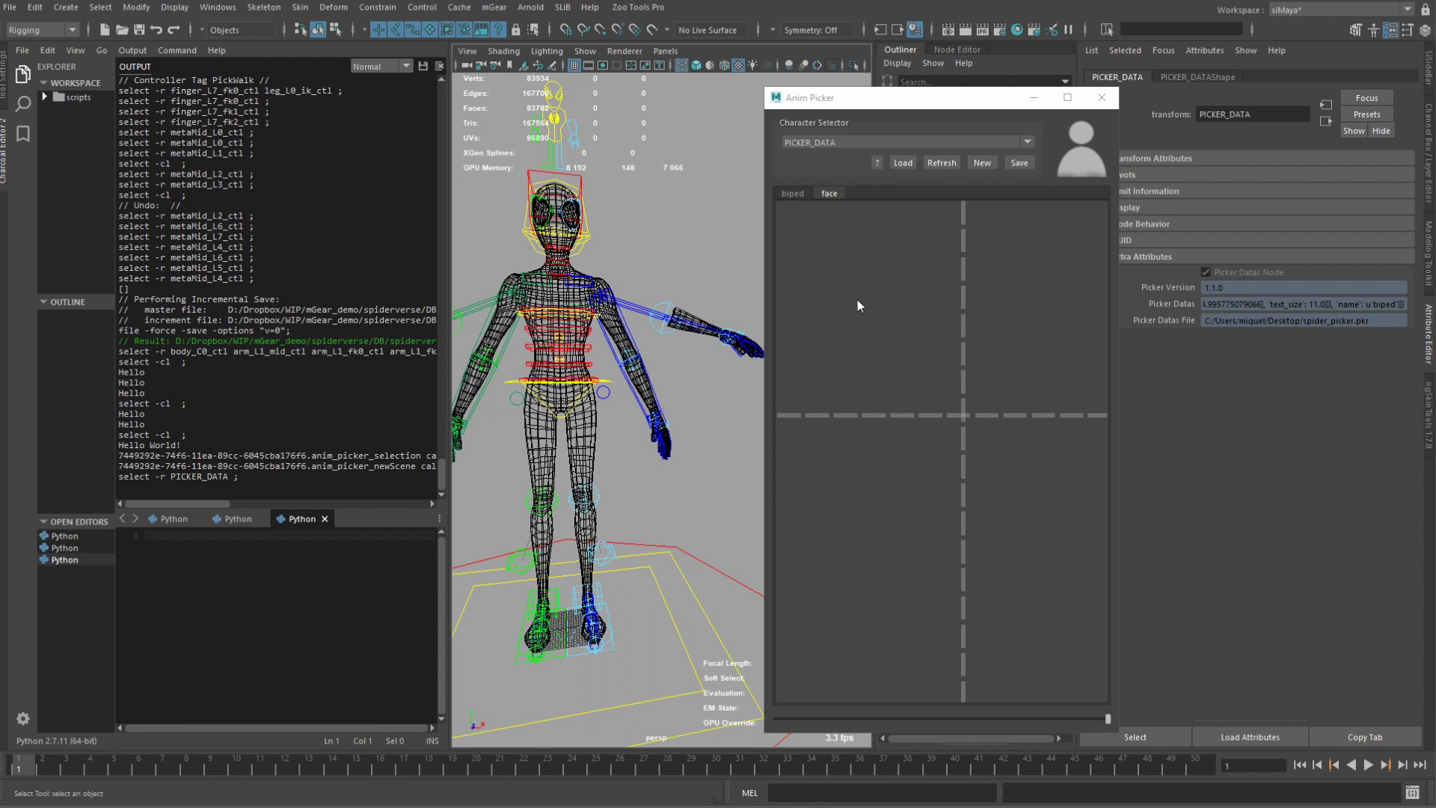
Review the face tab's background image options, the character picture options and the biped tab's canvas options.
right_click(932, 365)
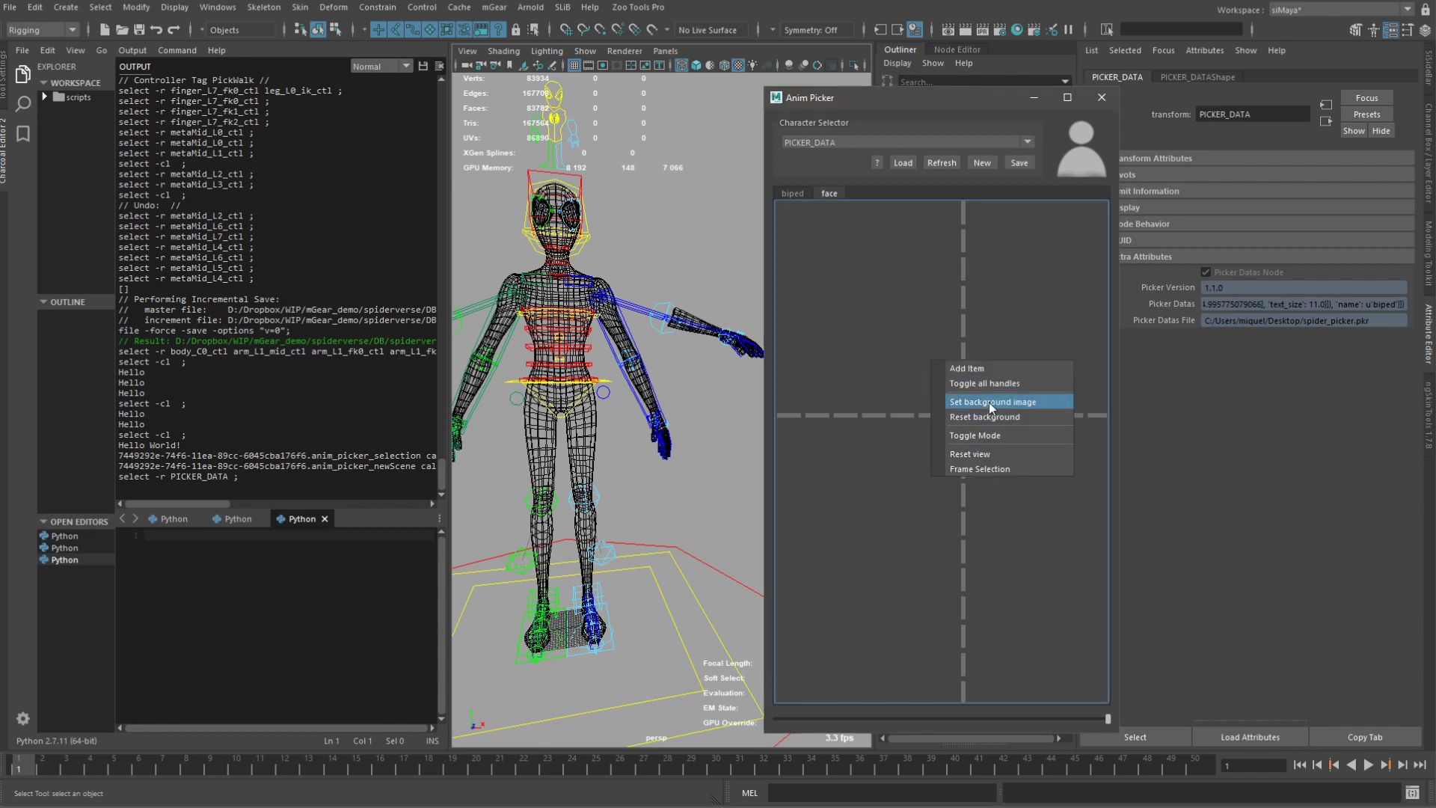
right_click(1088, 157)
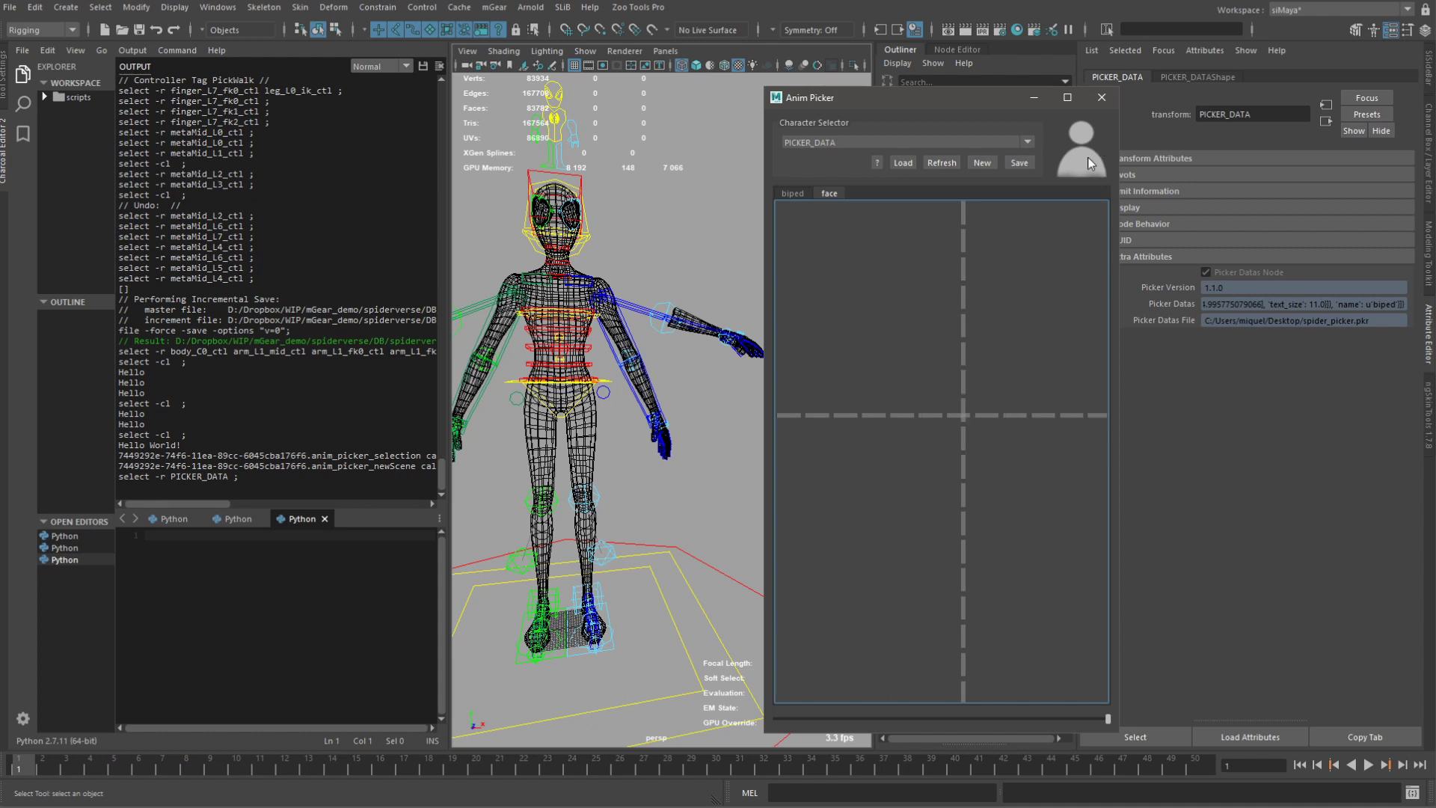
right_click(1088, 158)
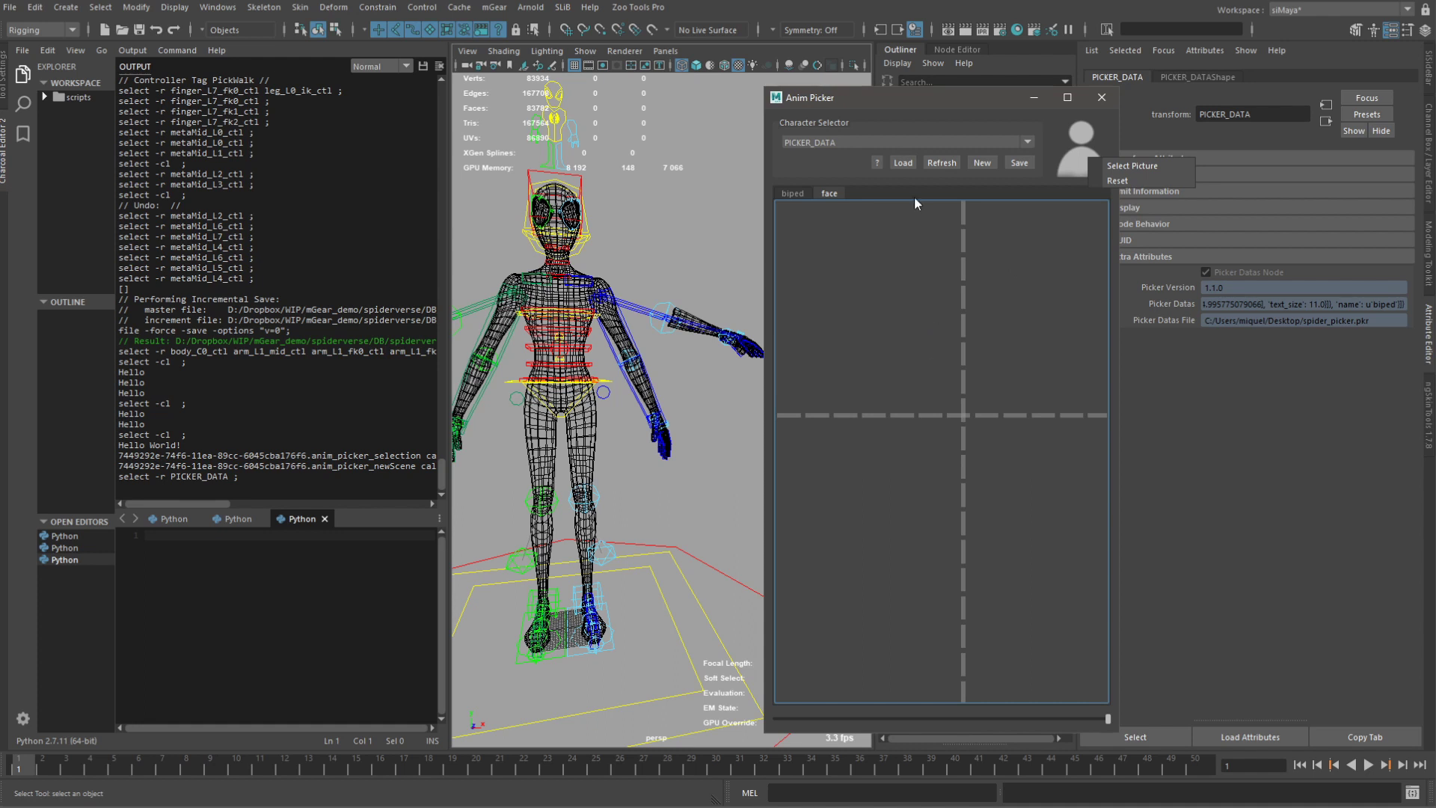
left_click(791, 193)
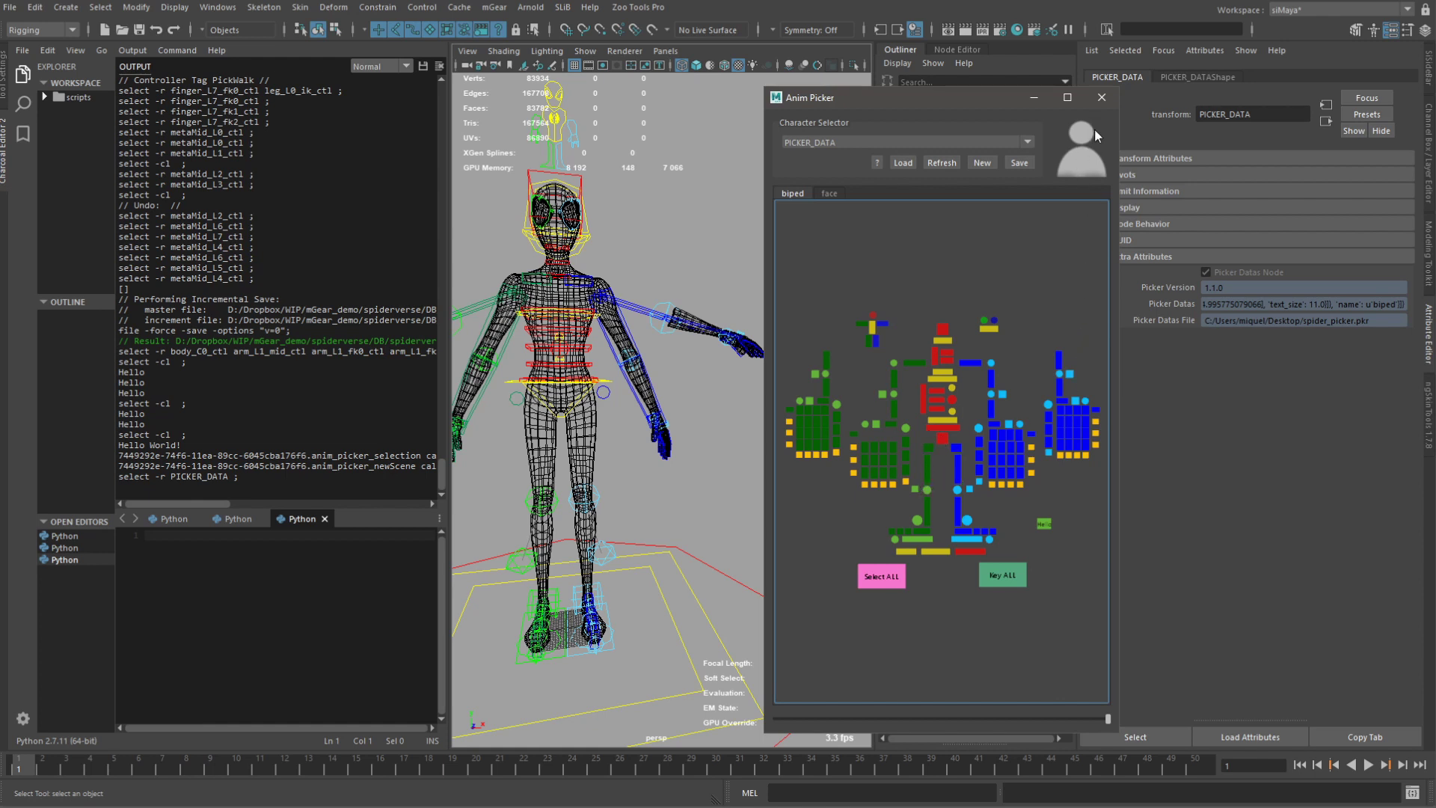
right_click(872, 264)
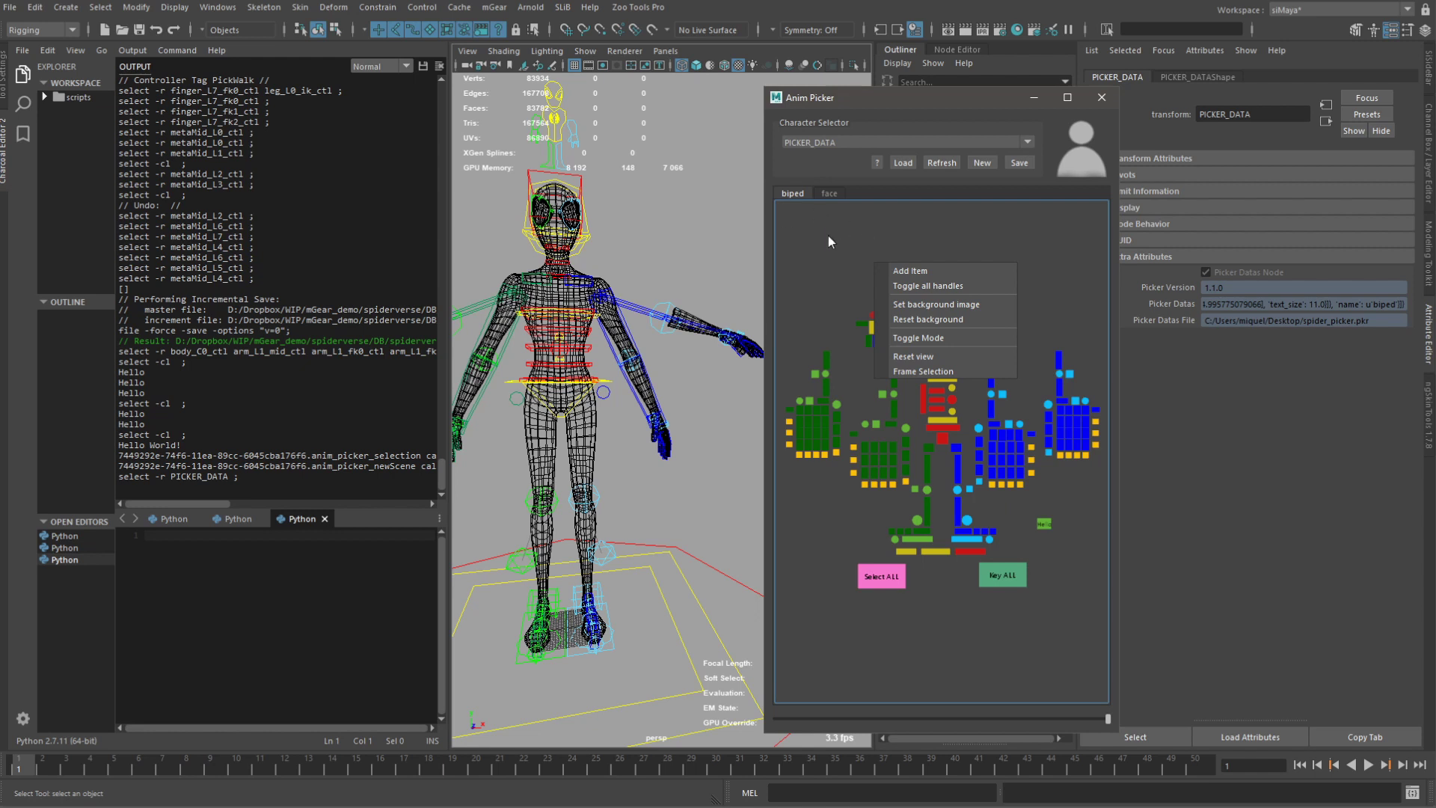
Close the editing picker, reopen it for animation with Anim Picker, and enable Sync Namespace.
left_click(1100, 98)
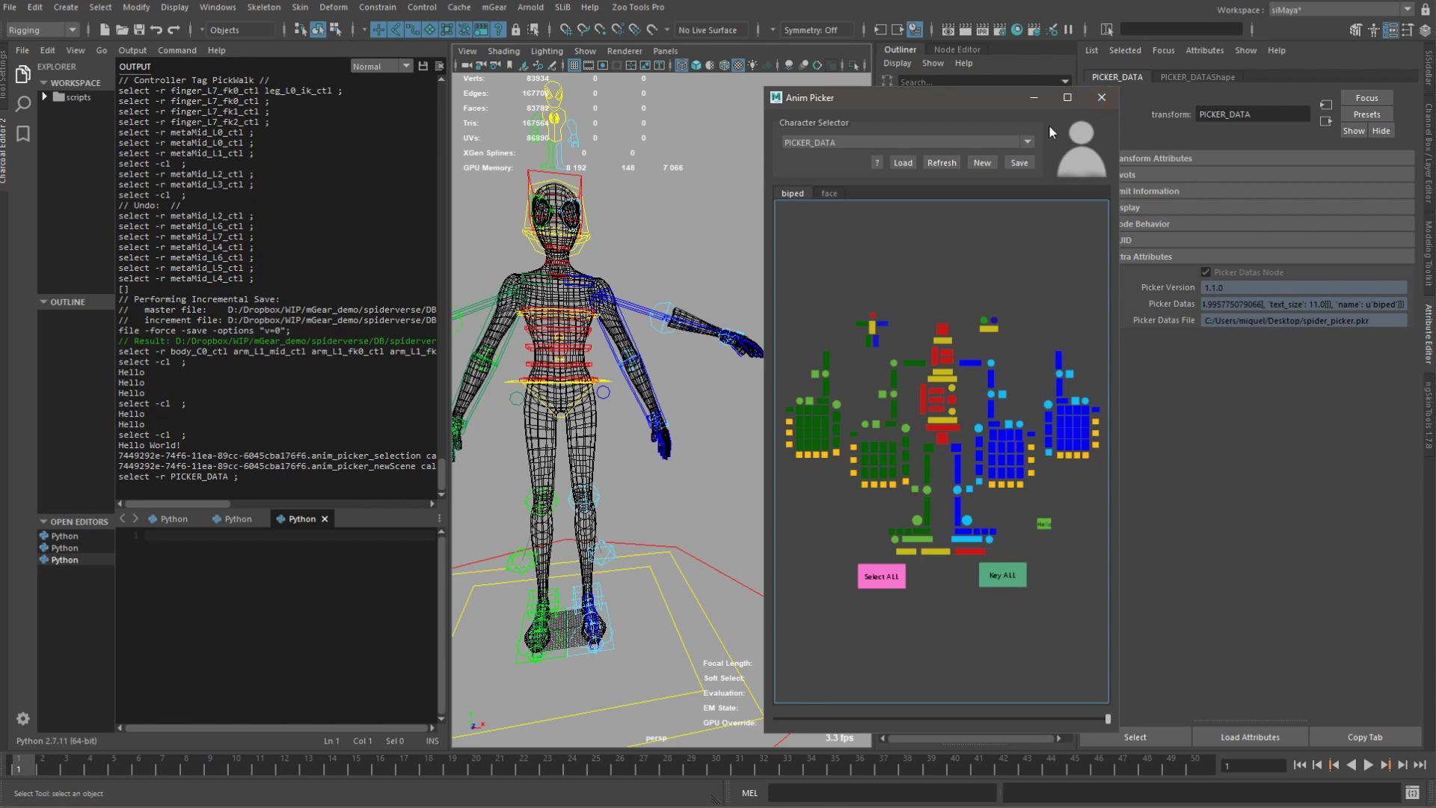
left_click(1101, 97)
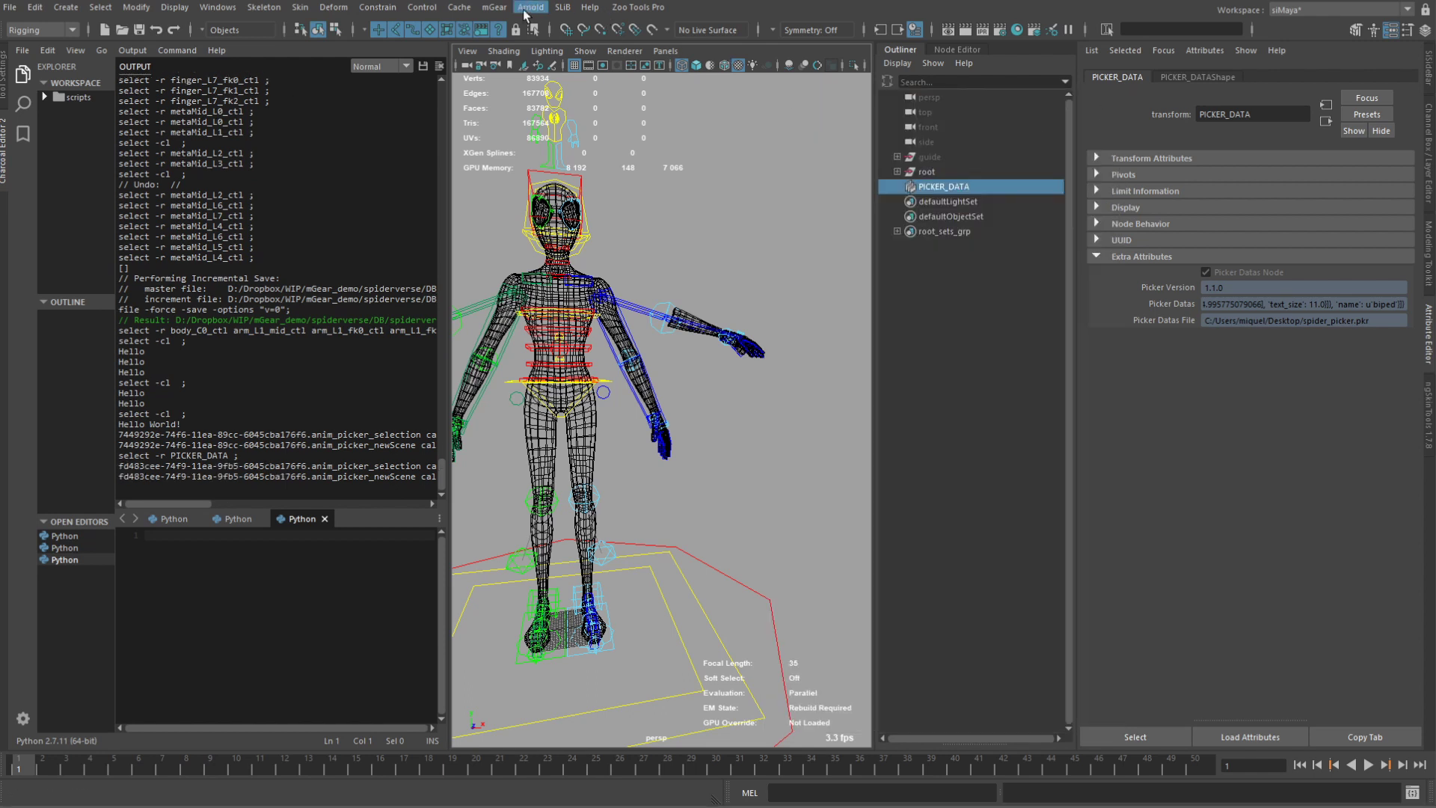
left_click(493, 7)
mouse_move(568, 157)
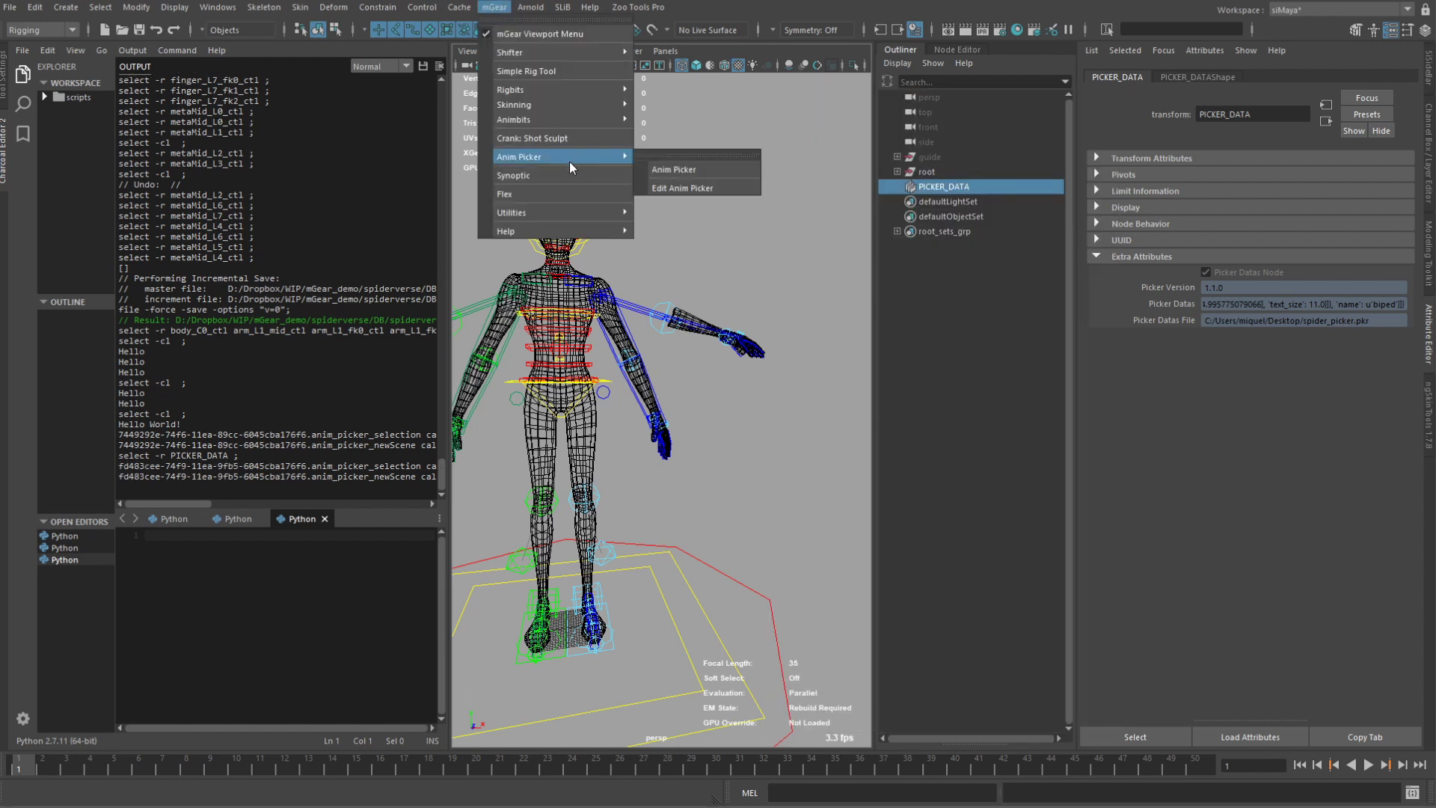
left_click(686, 169)
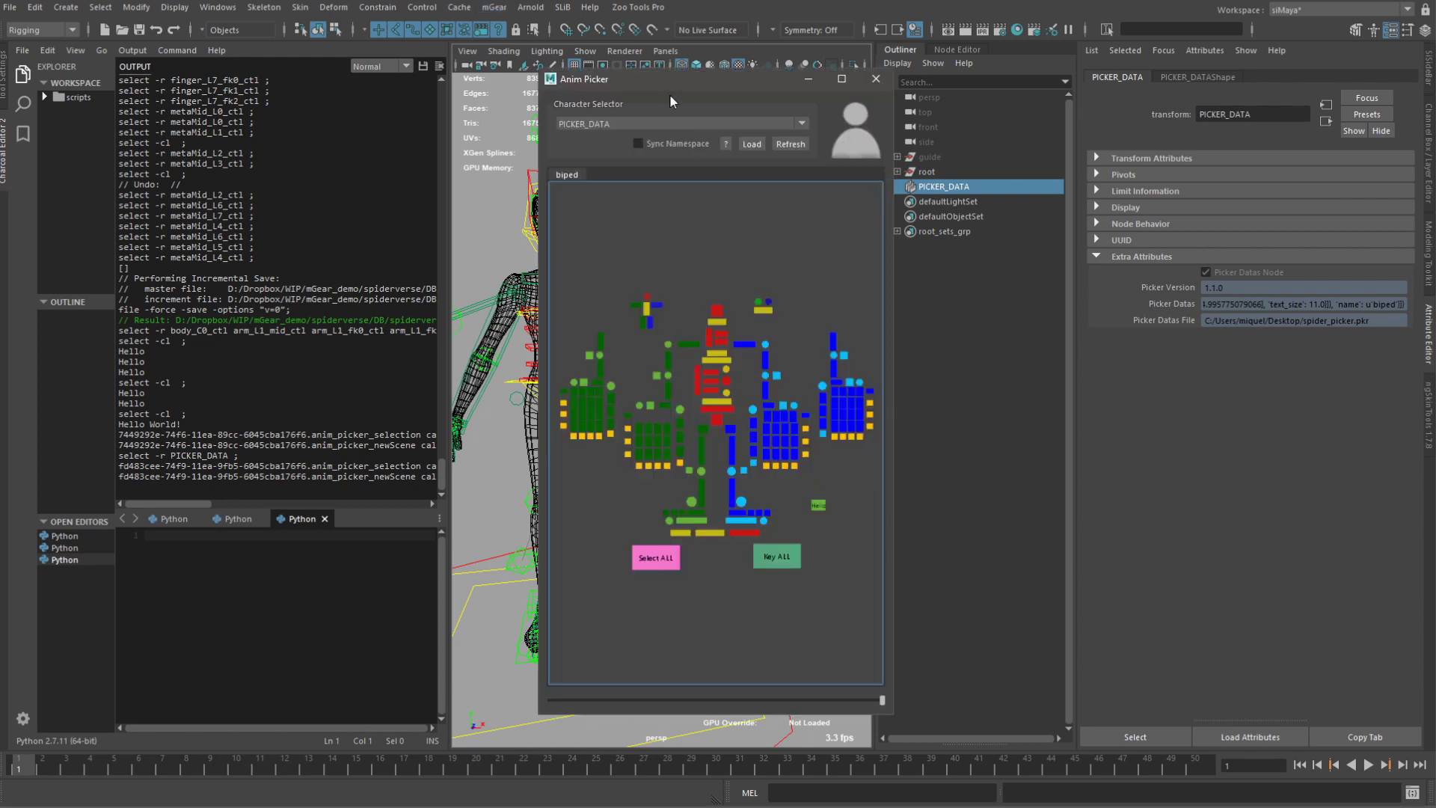
left_click_drag(666, 87, 938, 99)
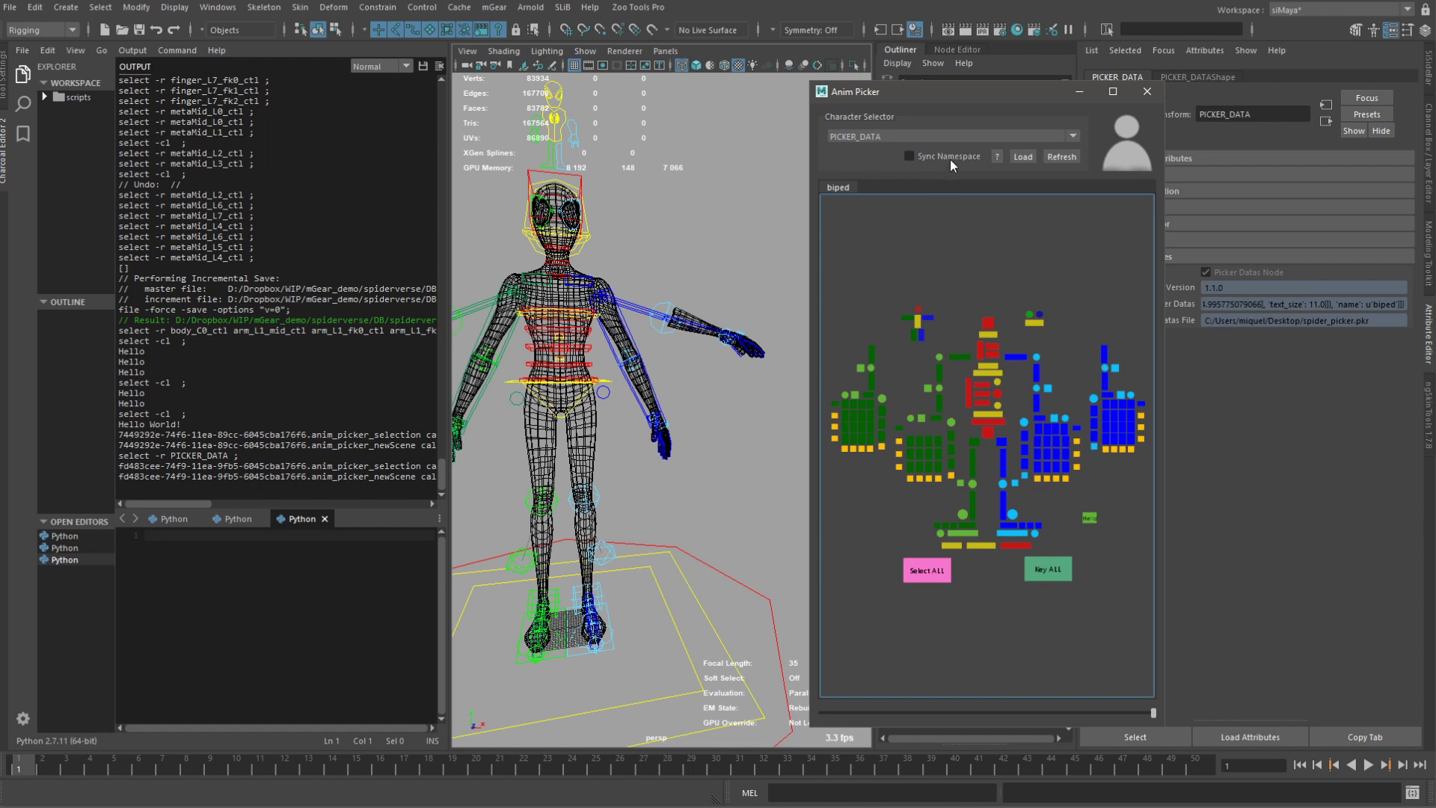
left_click_drag(940, 100, 1141, 140)
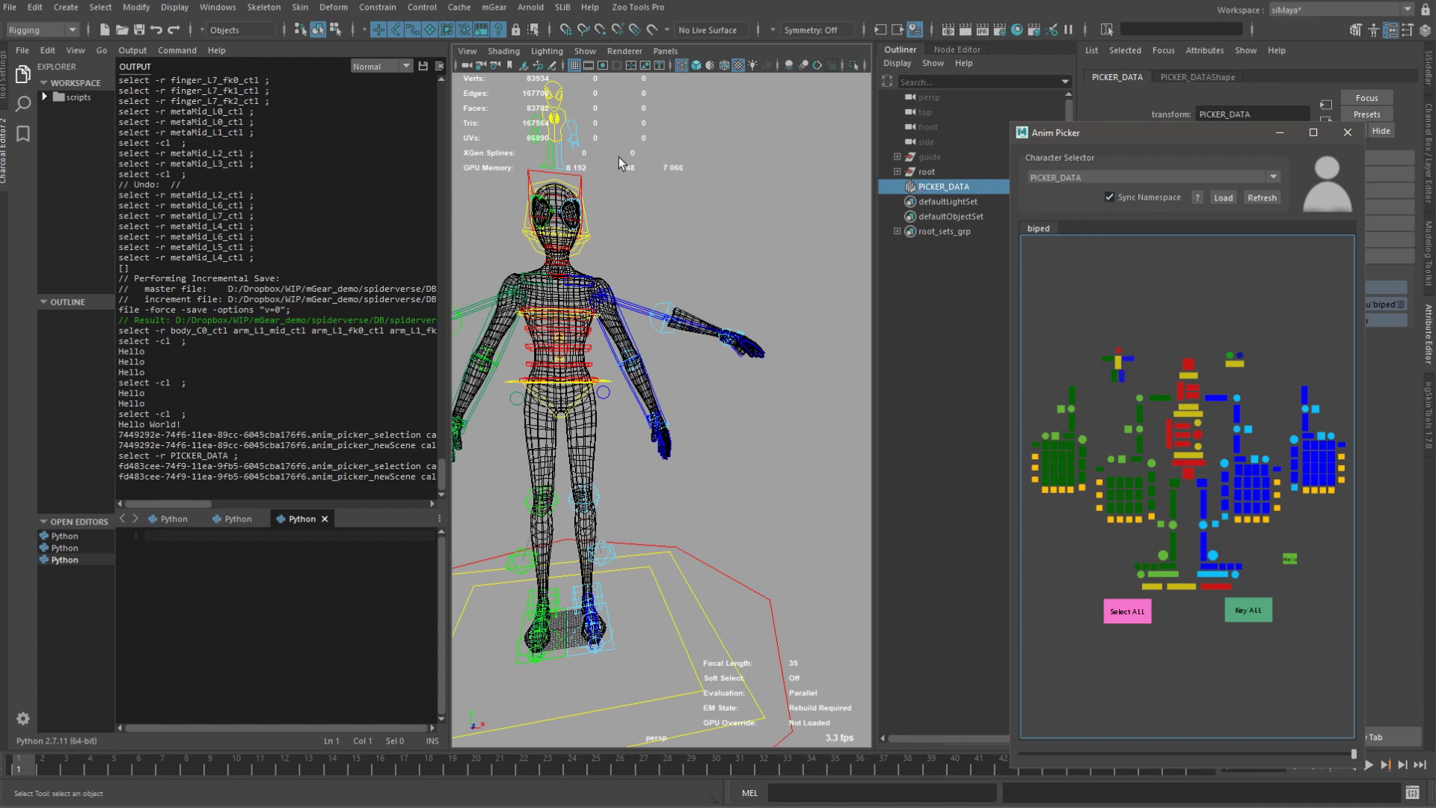
Select the arm_L1_fk0_ctl control on the character and check which pickers the Character Selector offers.
left_click(644, 306)
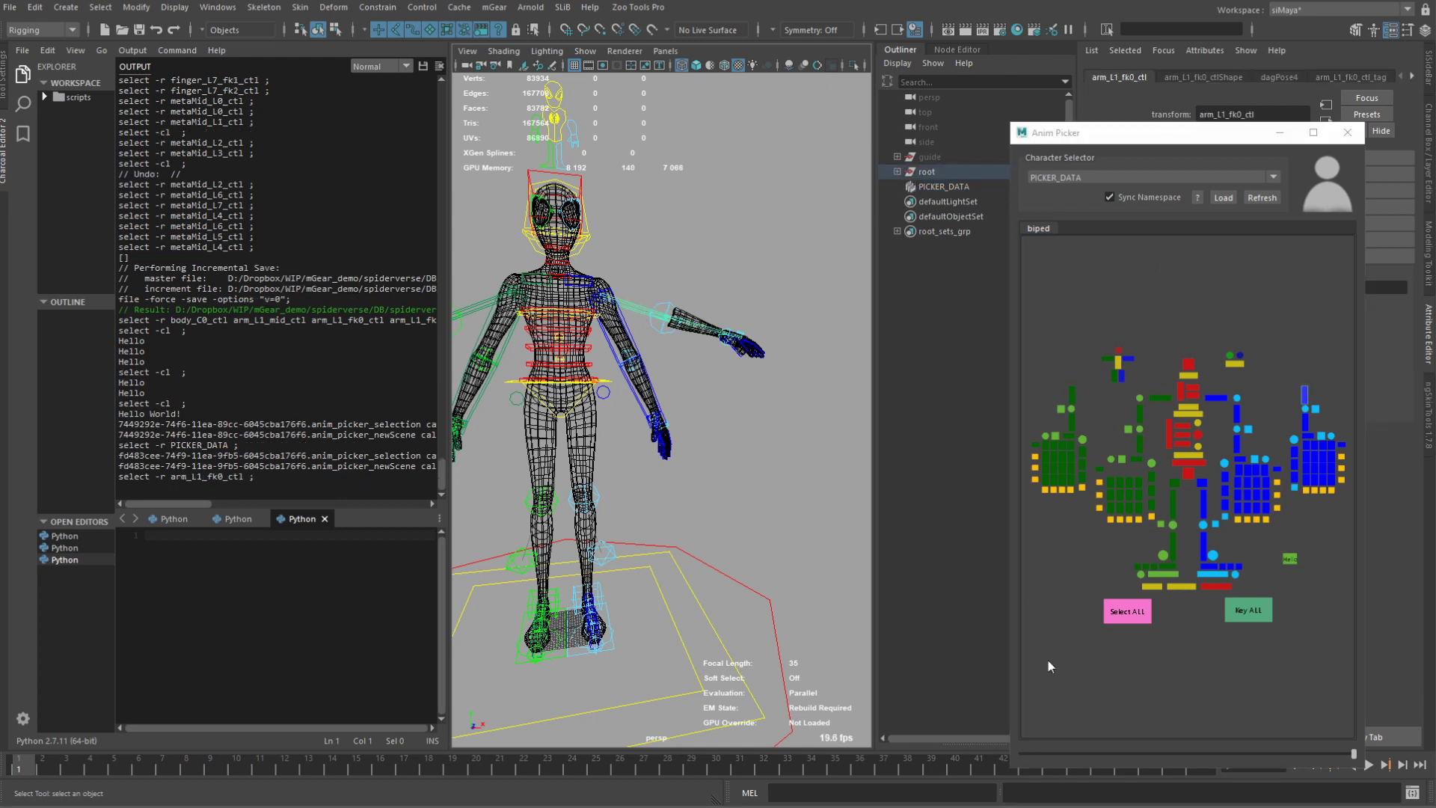
left_click(1156, 178)
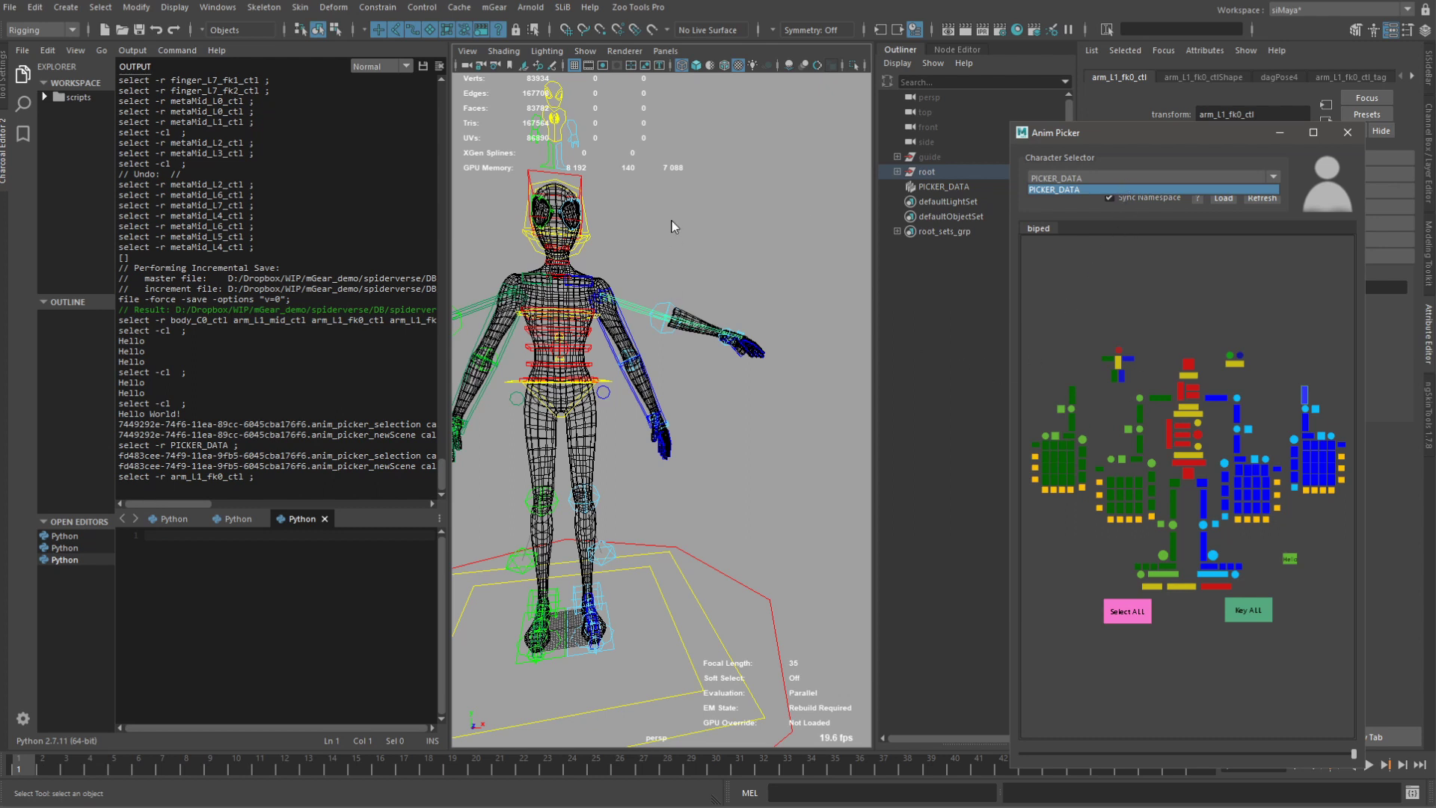
left_click(1099, 136)
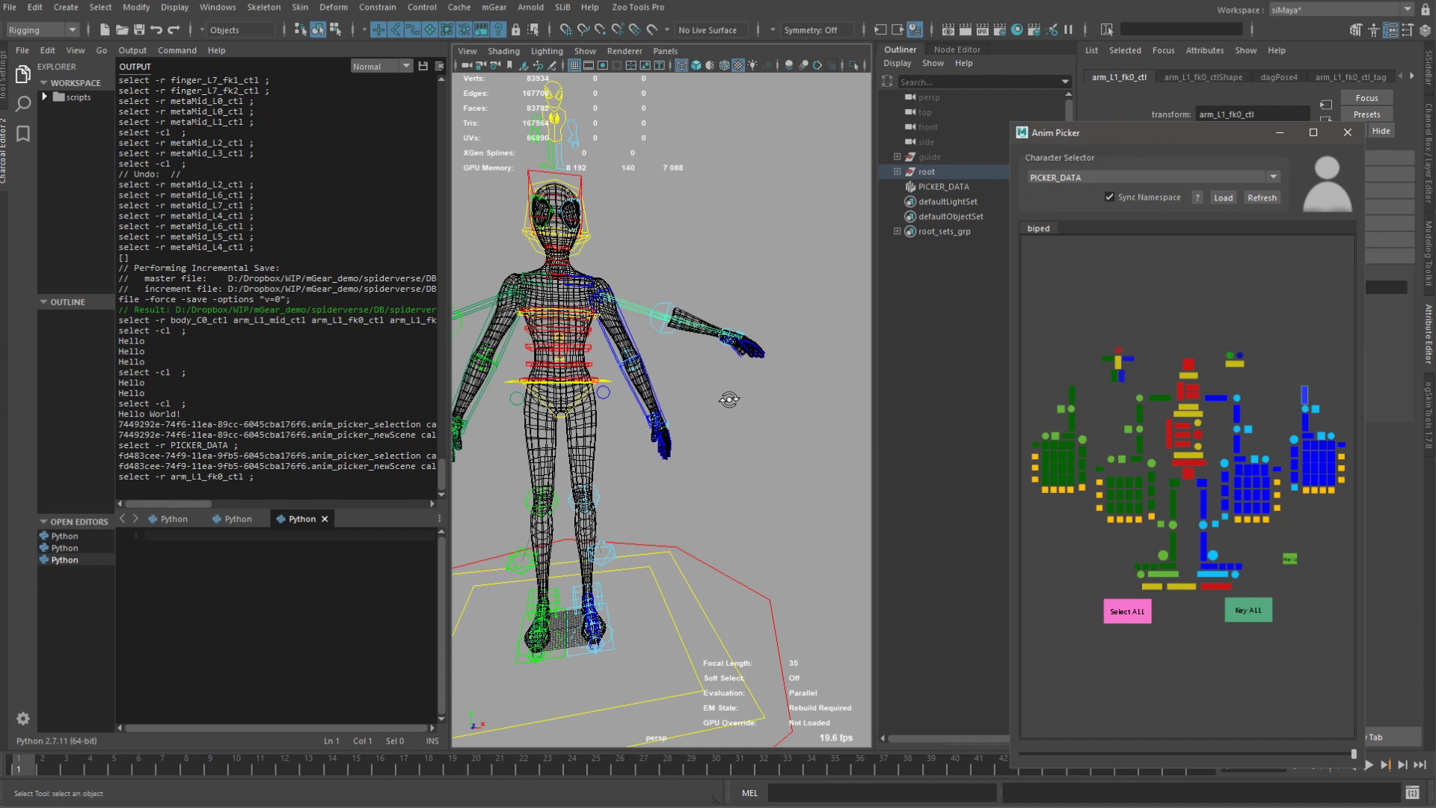
left_click_drag(735, 393, 711, 406, "alt")
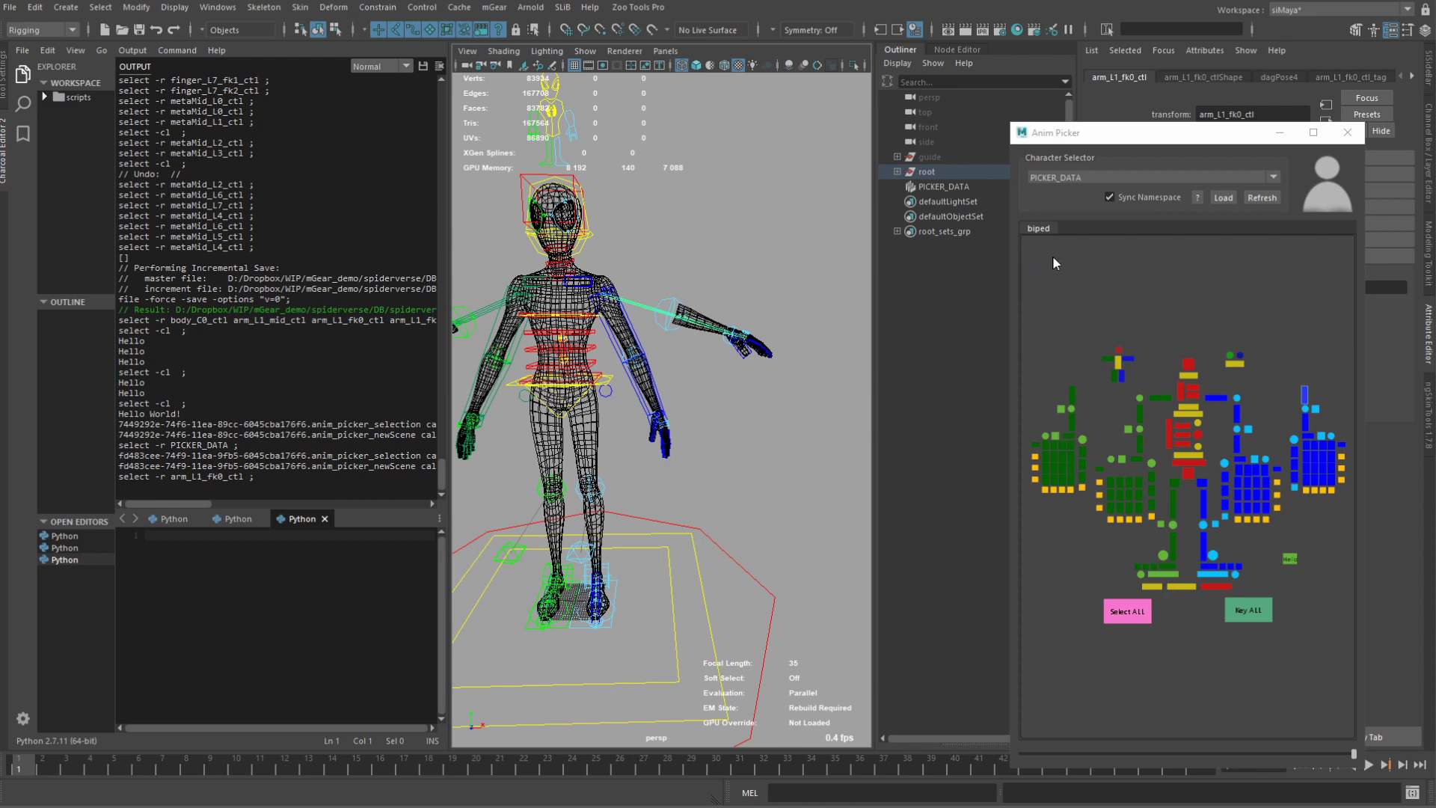
left_click(1080, 177)
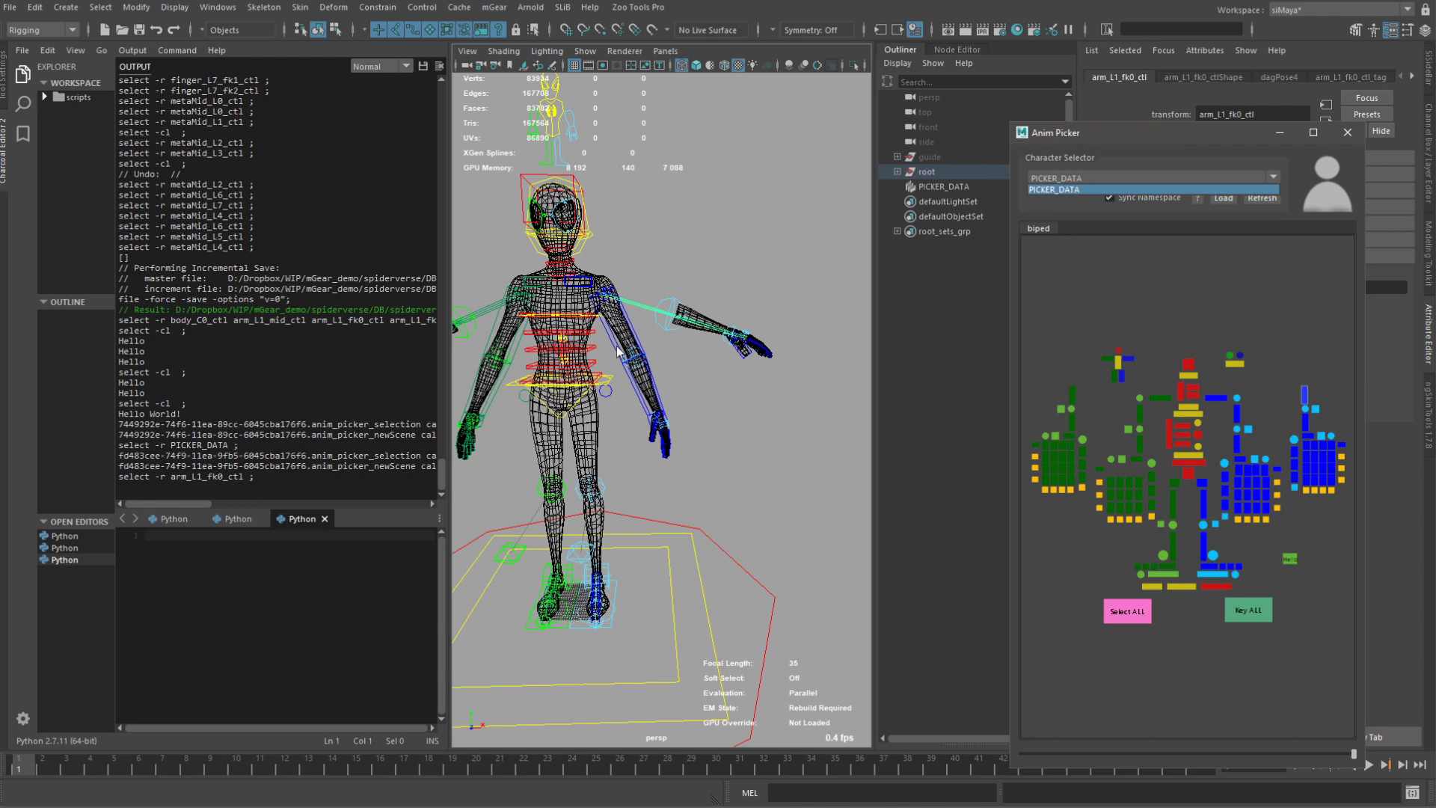
Clear the selection, select leg_L0_mid_ctl on the character, and select the left thumb controls through the picker.
left_click(666, 280)
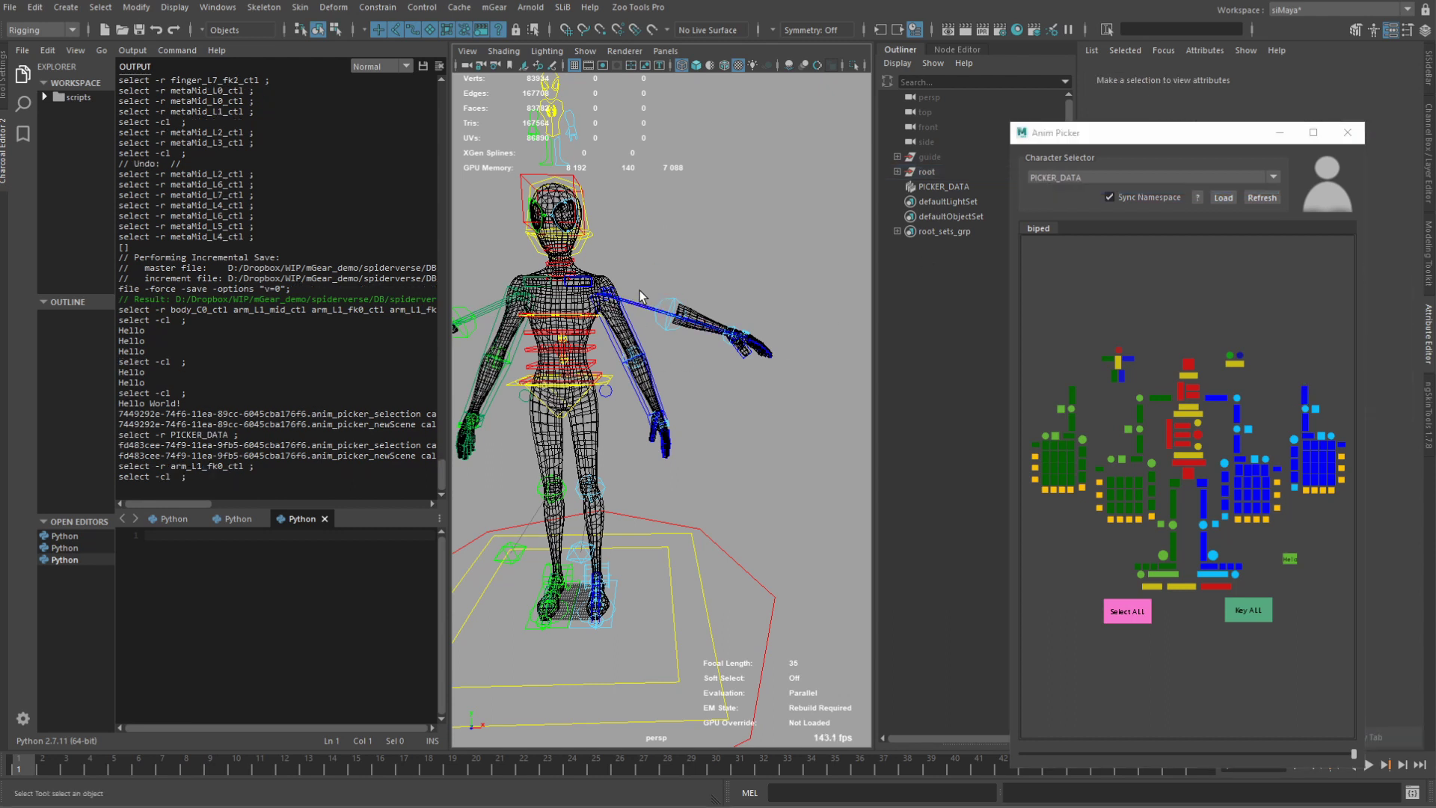
left_click(606, 494)
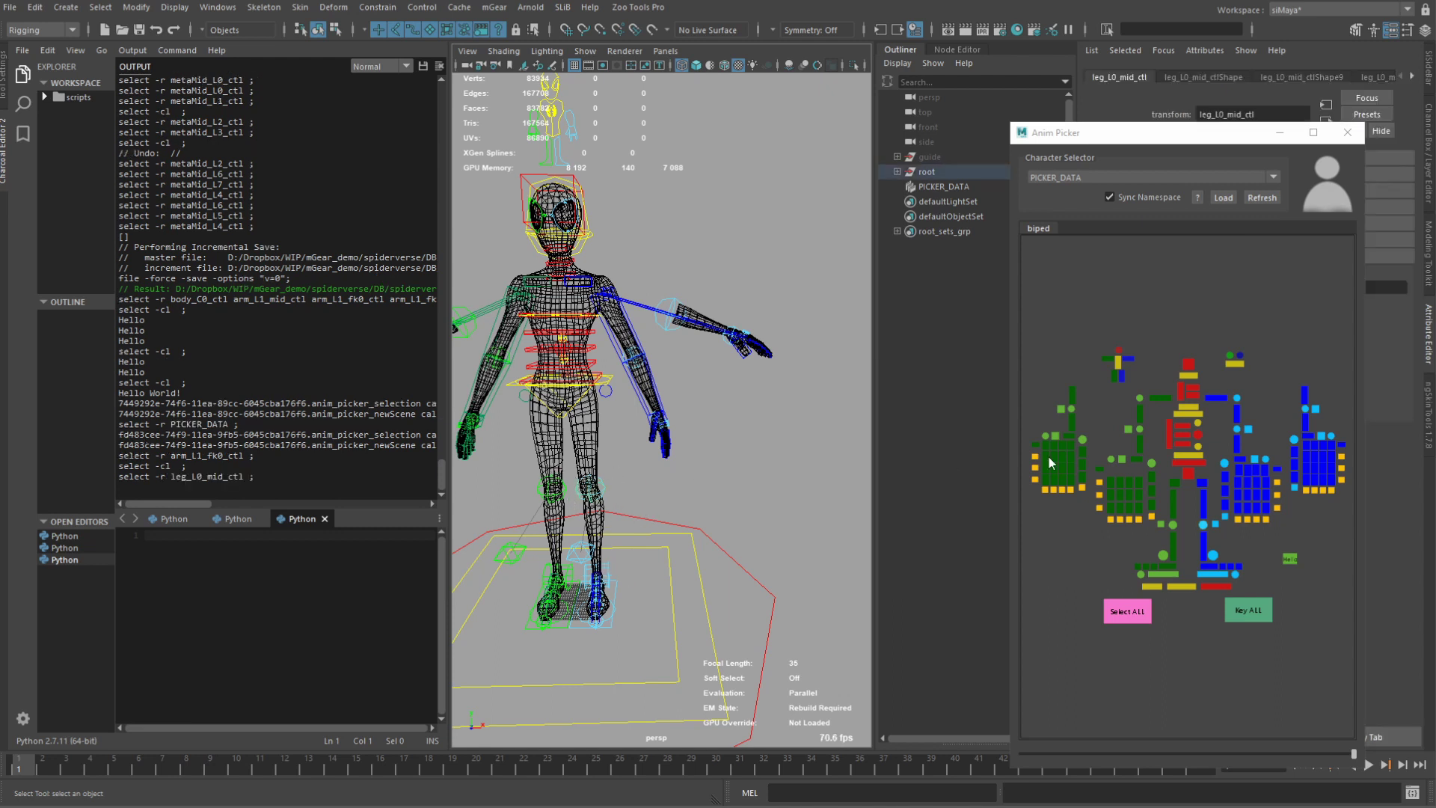
left_click(1219, 482)
left_click(1233, 502)
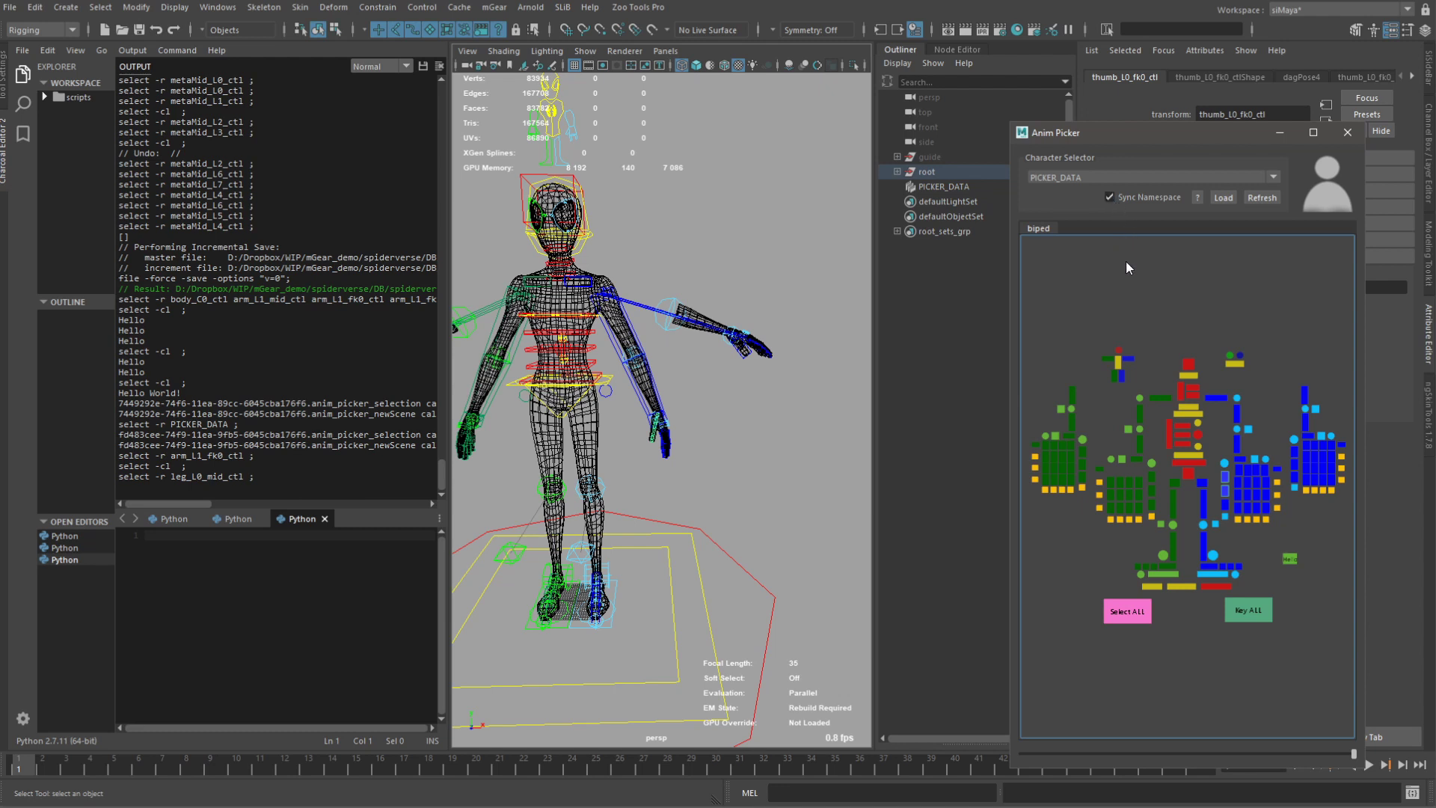
left_click_drag(1070, 135, 980, 93)
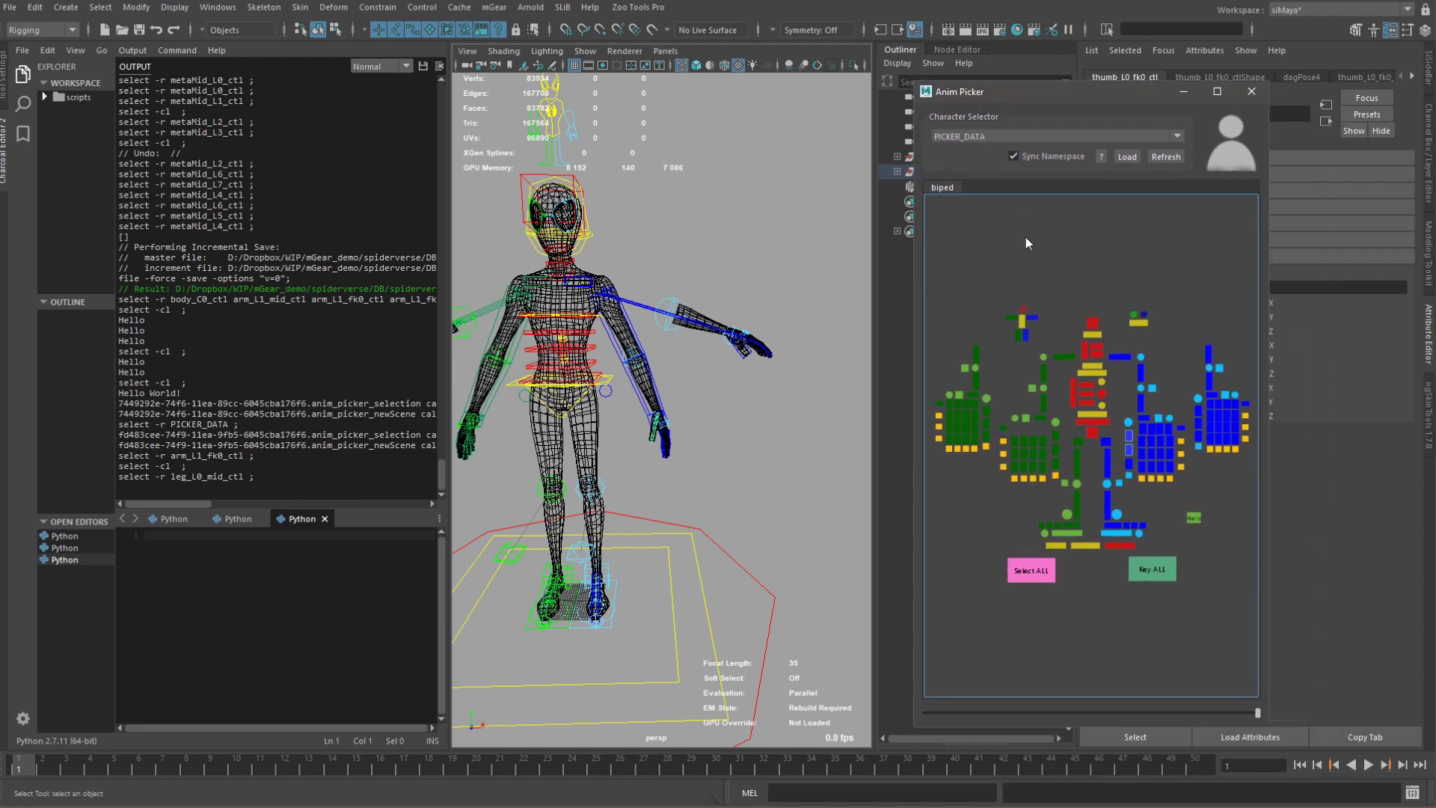